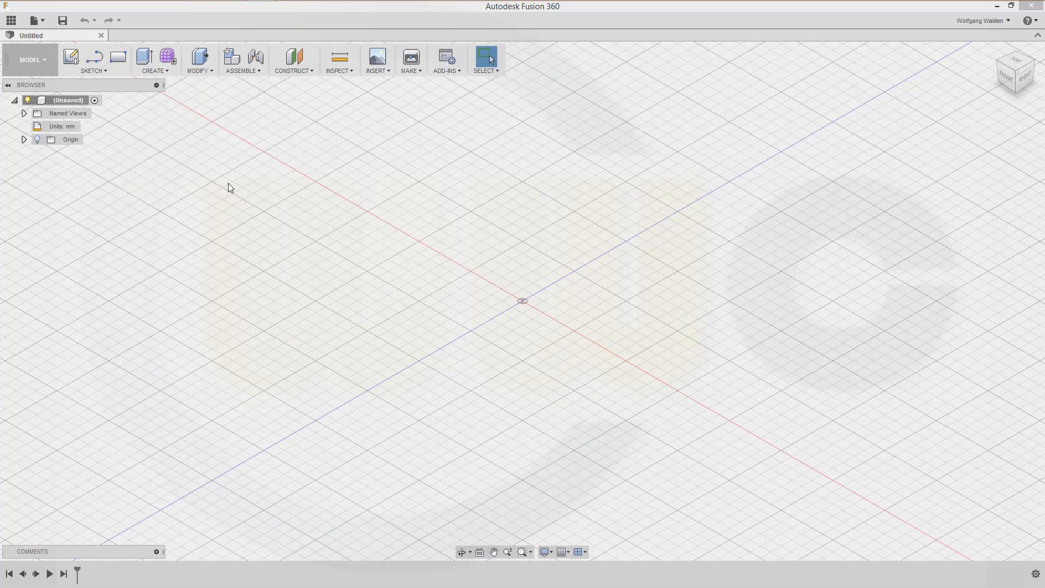
Sketch a 38 mm diameter circle centred on the origin on the front plane and finish the sketch.
click(100, 72)
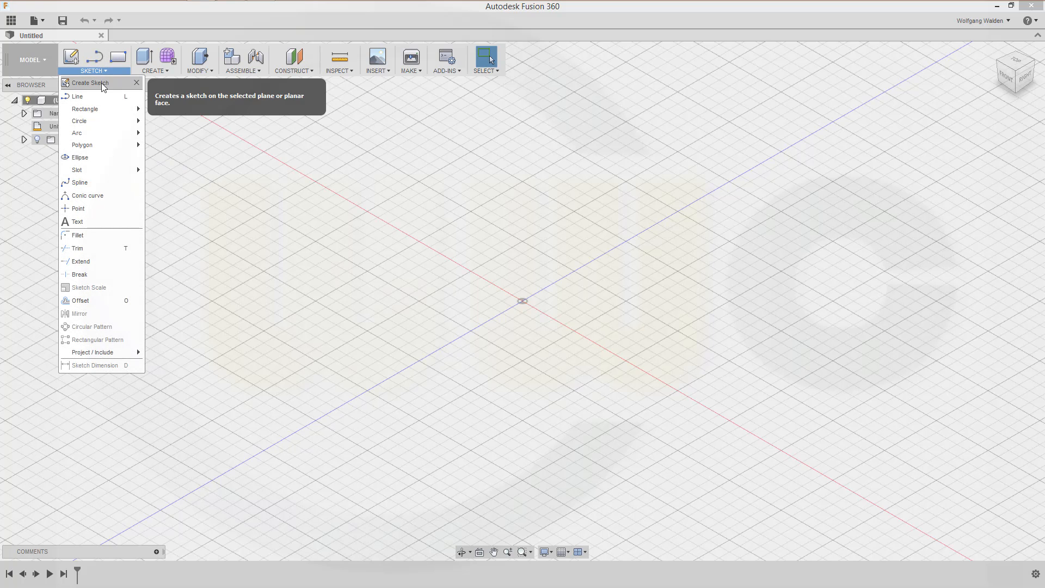
click(99, 81)
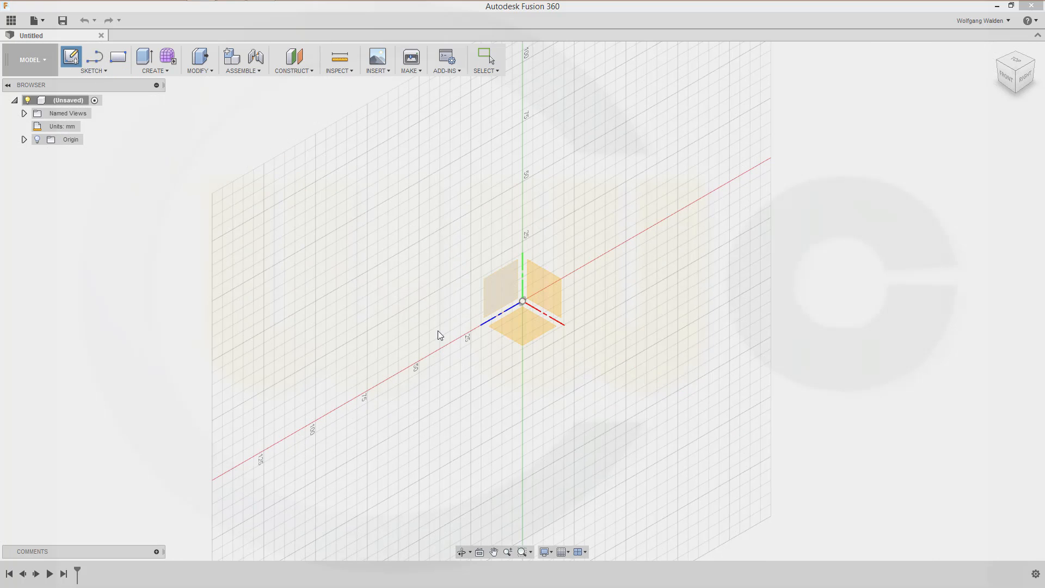
click(548, 289)
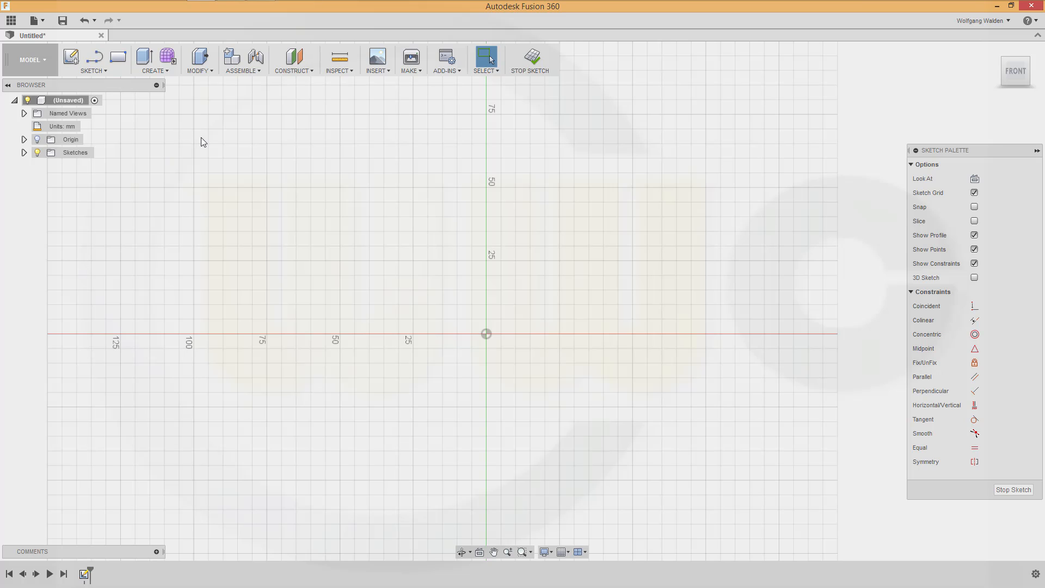
key(c)
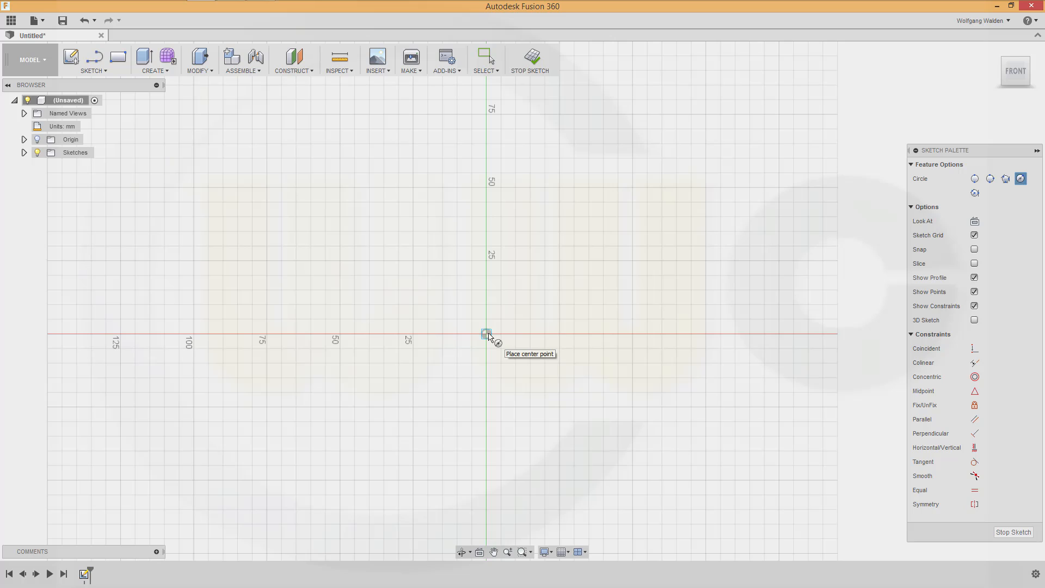
click(487, 333)
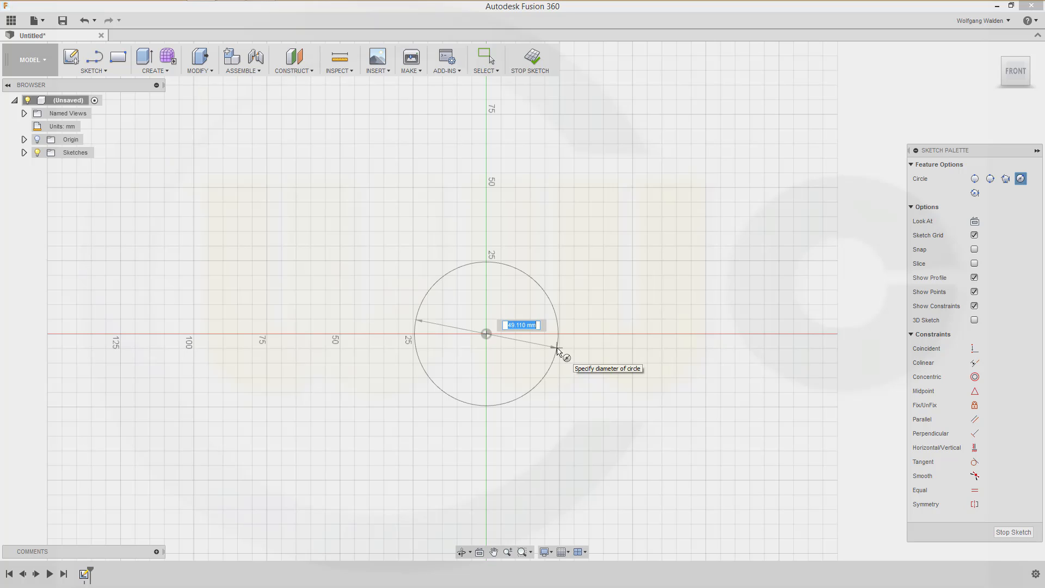
text(38)
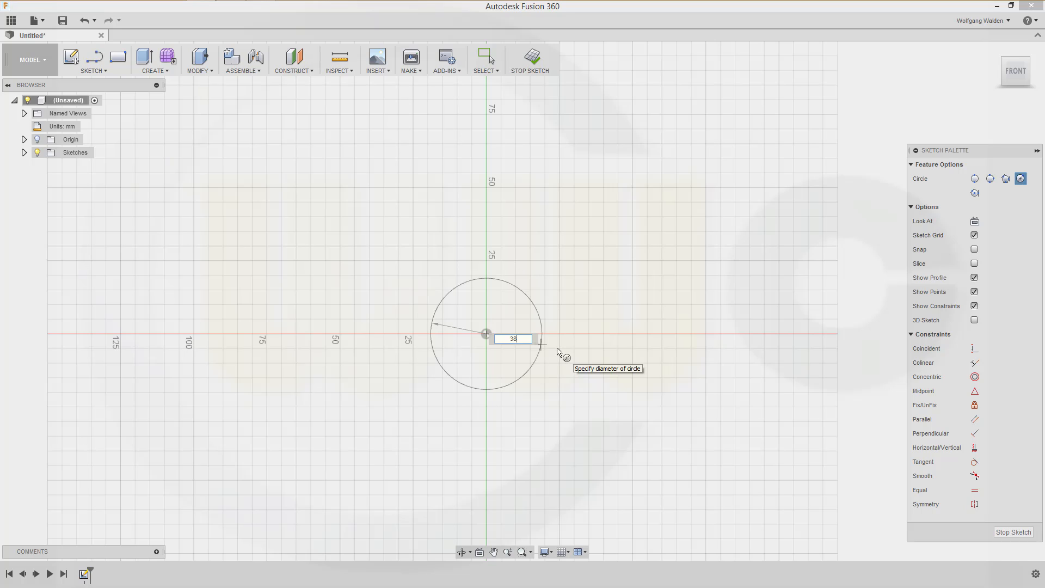
key(Return)
key(Escape)
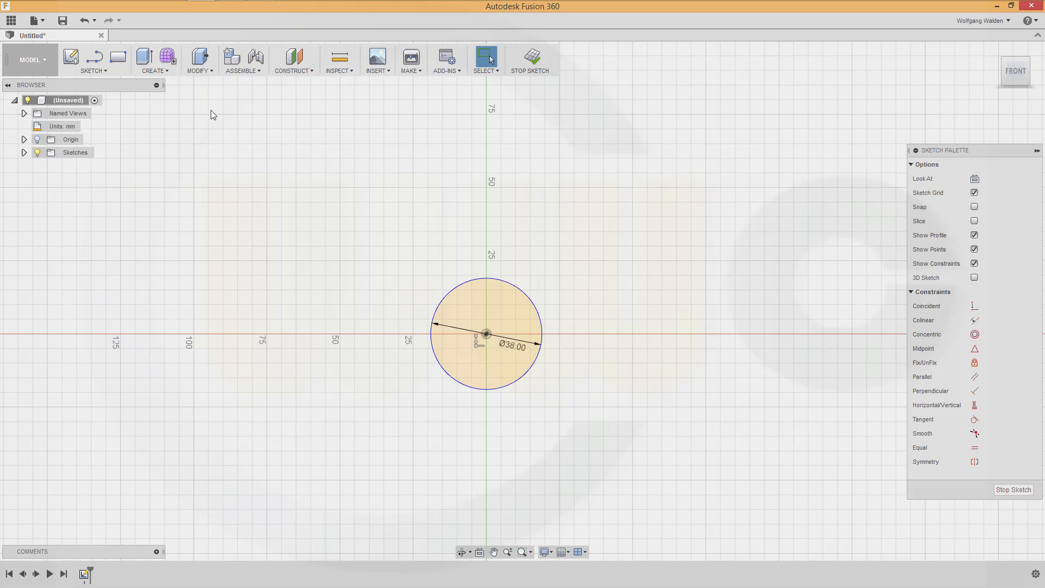
click(1026, 492)
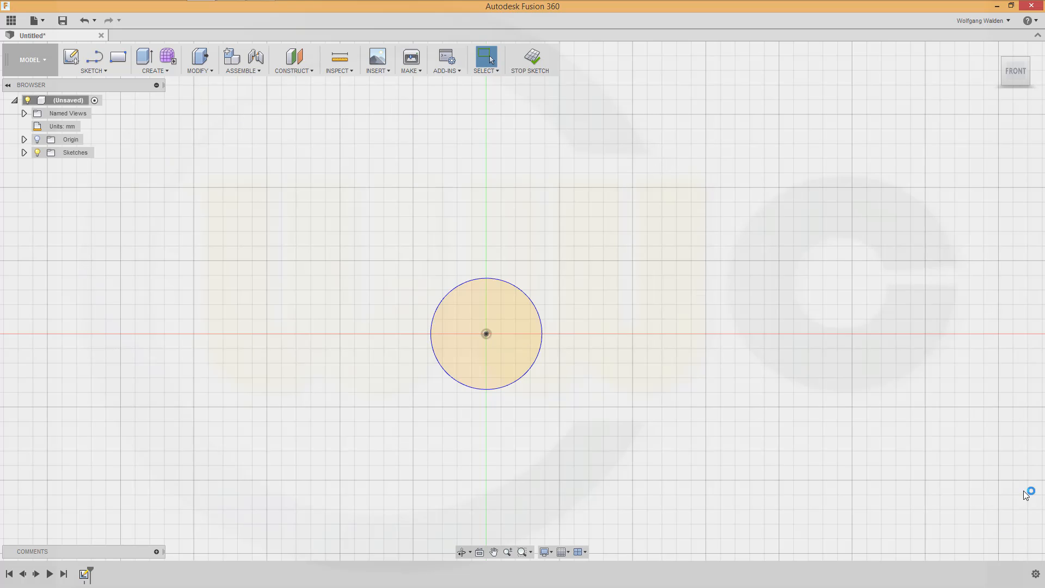
Extrude the circle symmetrically as a new body with a whole length of 33.5 mm.
click(142, 60)
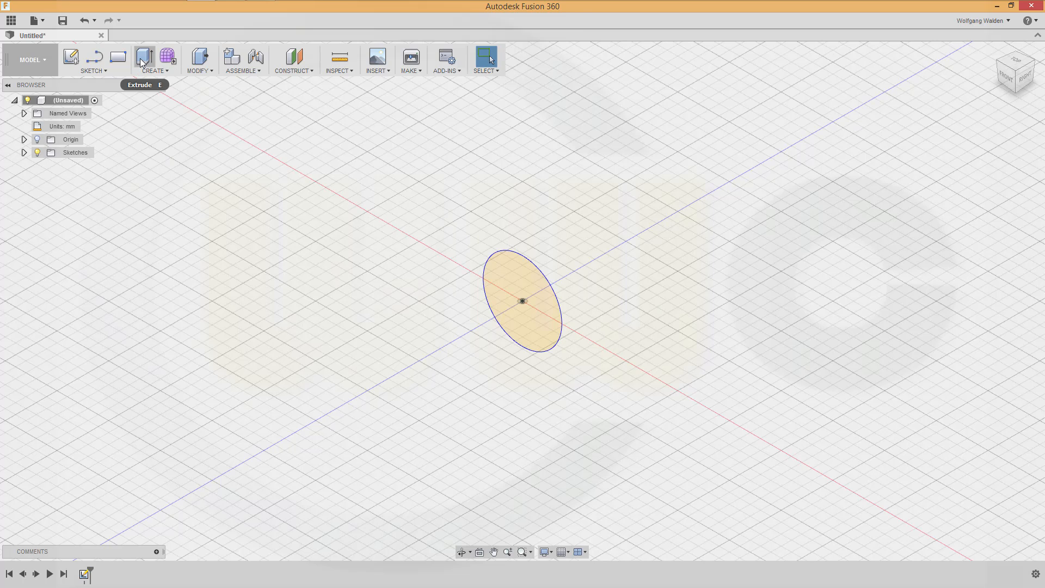
click(551, 312)
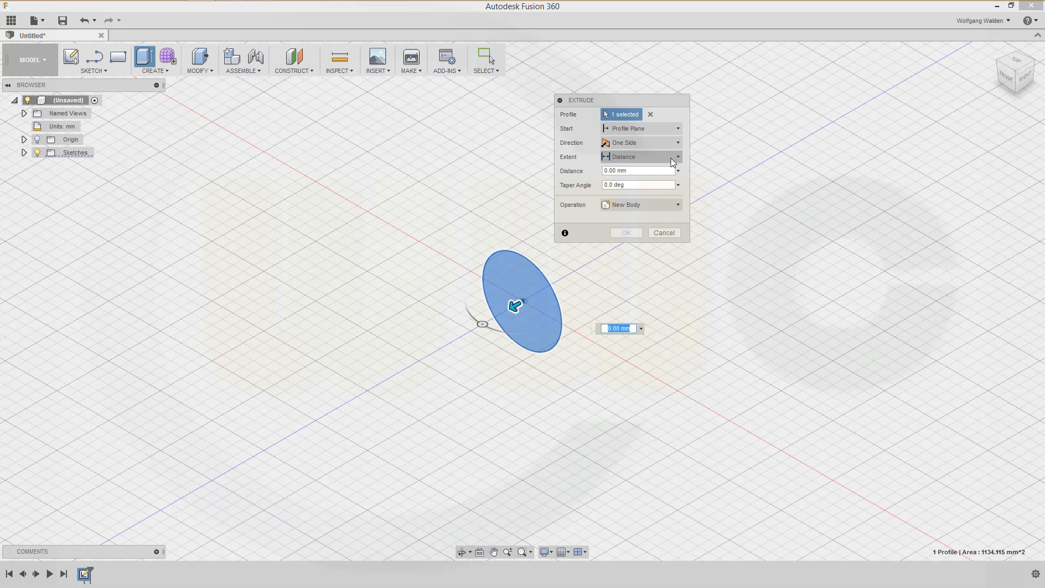
click(674, 143)
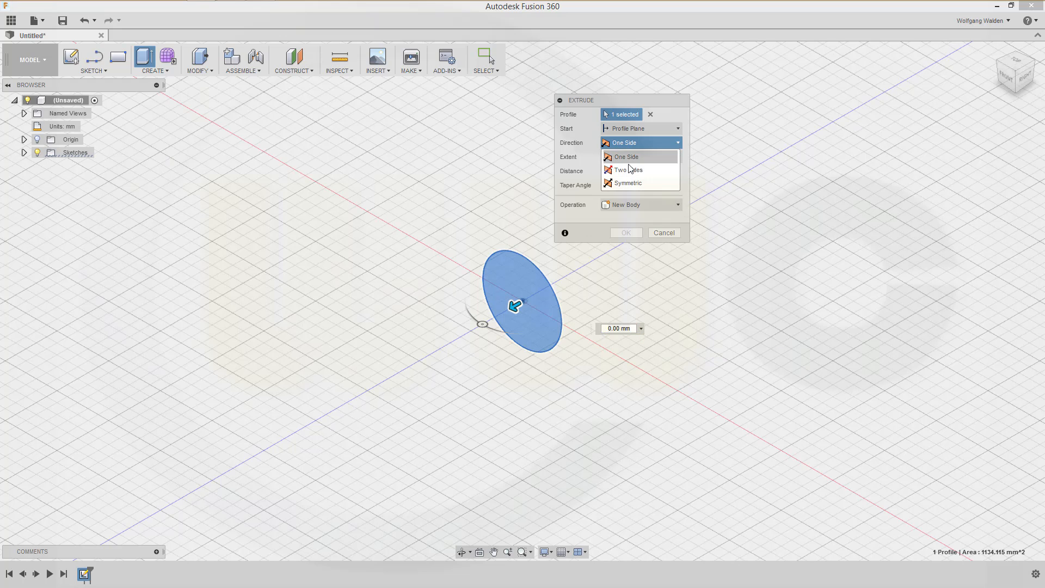
click(628, 184)
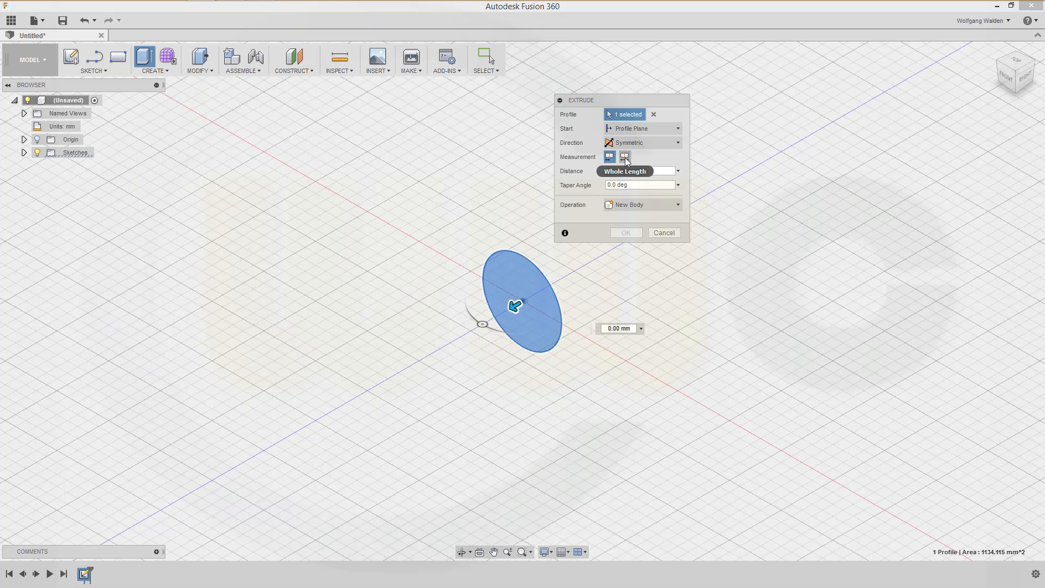
click(625, 158)
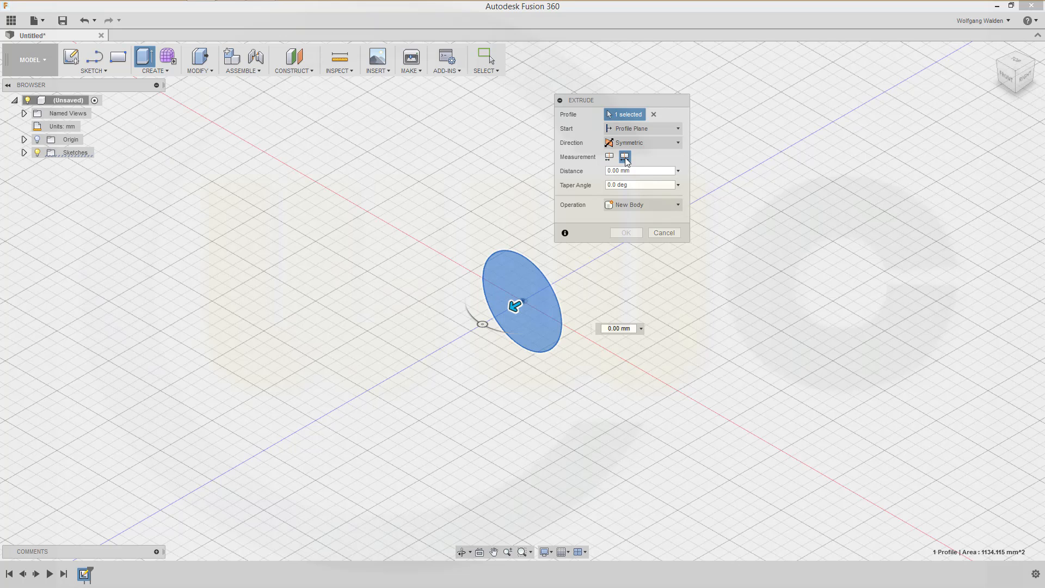
click(631, 171)
text(33.5)
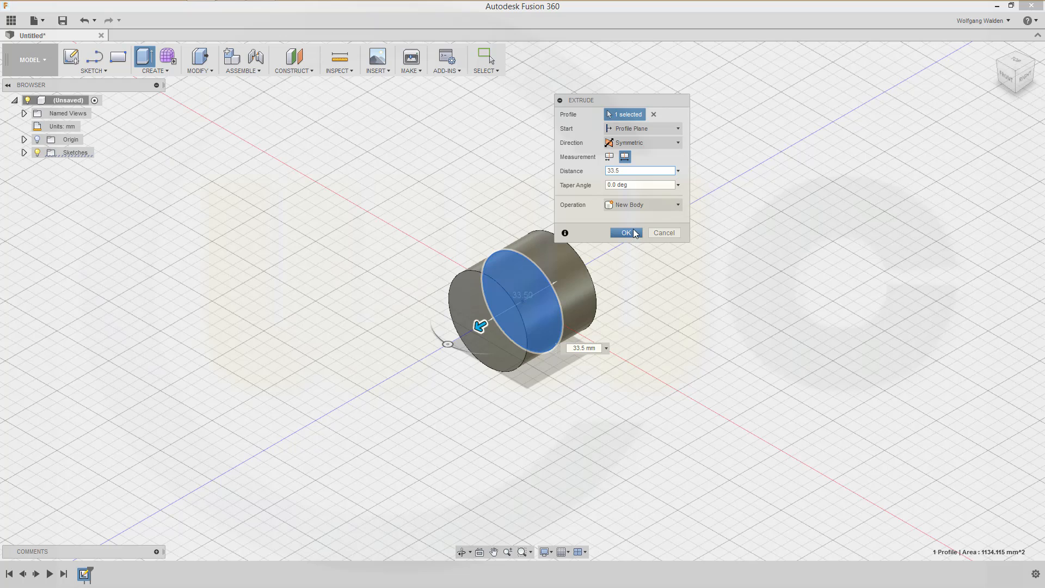
click(626, 233)
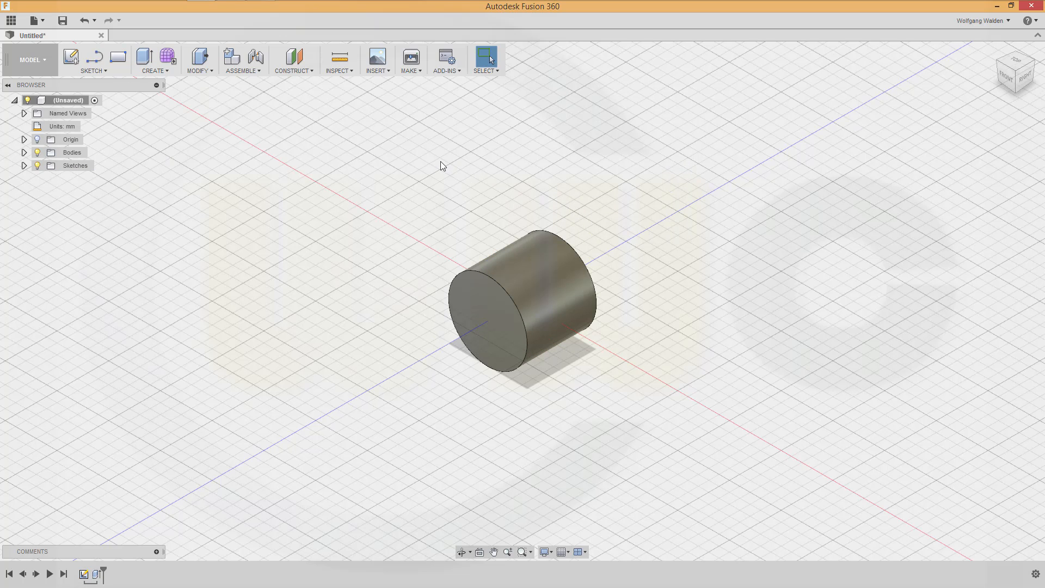
On the front plane, sketch a two-point rectangle 38 mm wide and 8 mm high just below the cylinder.
click(101, 71)
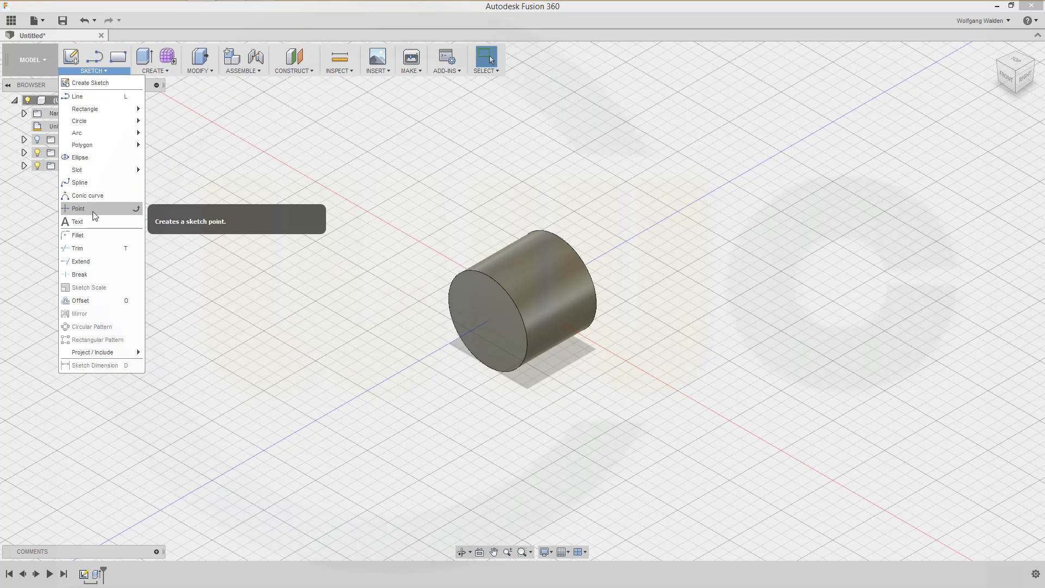
mouse_move(121, 114)
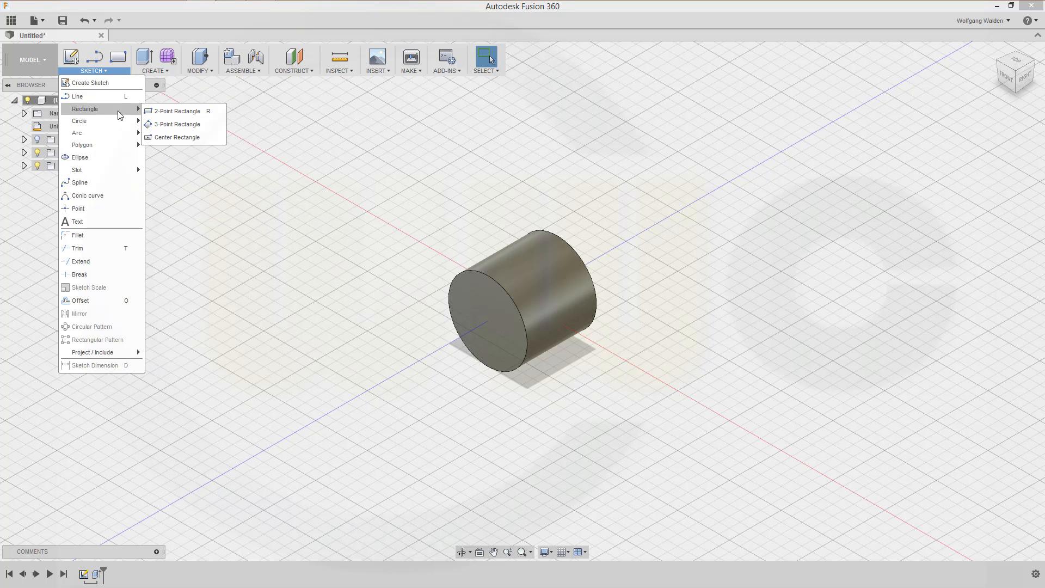
click(169, 111)
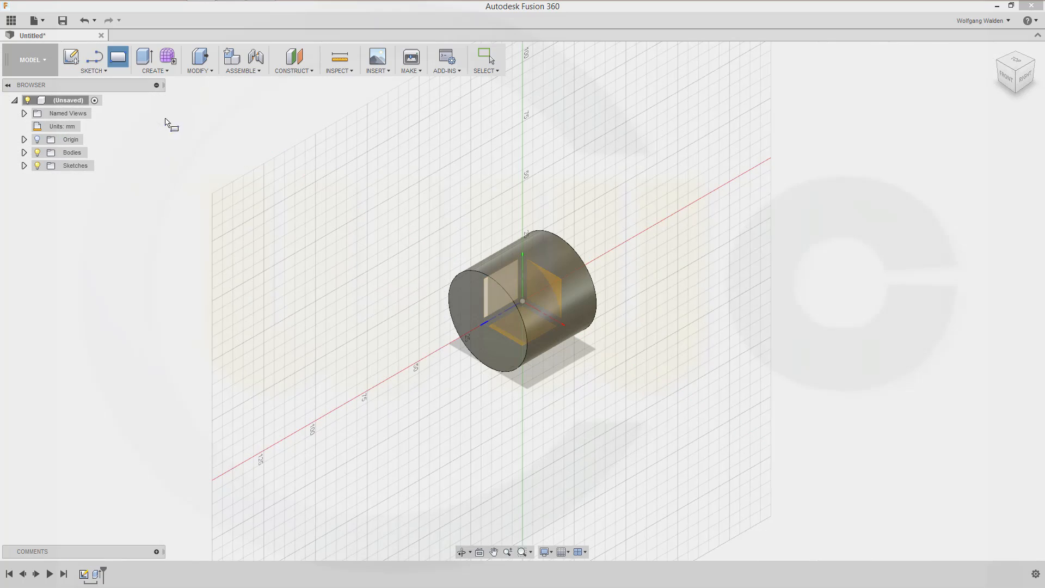
click(558, 286)
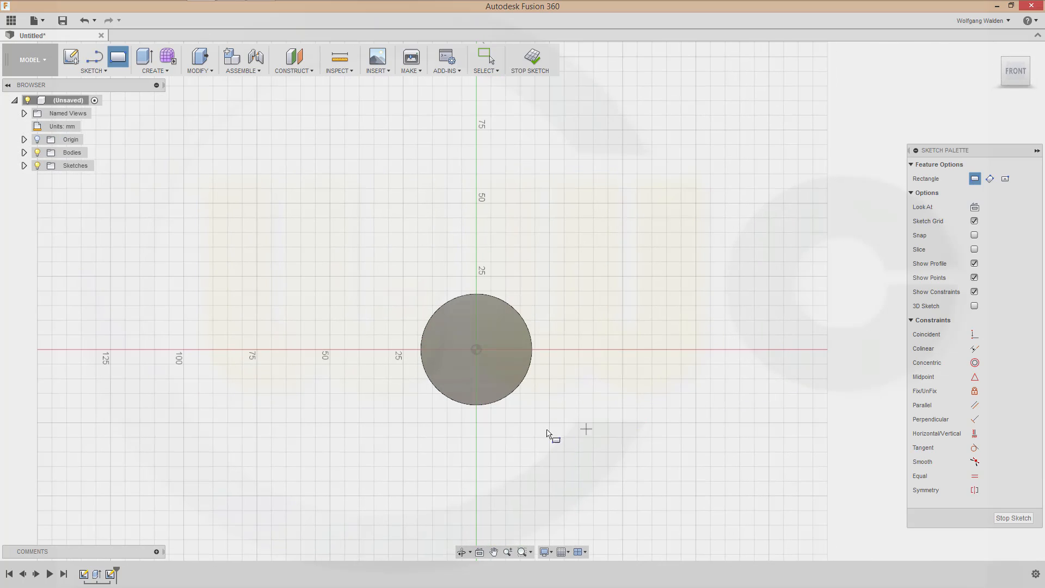
click(24, 166)
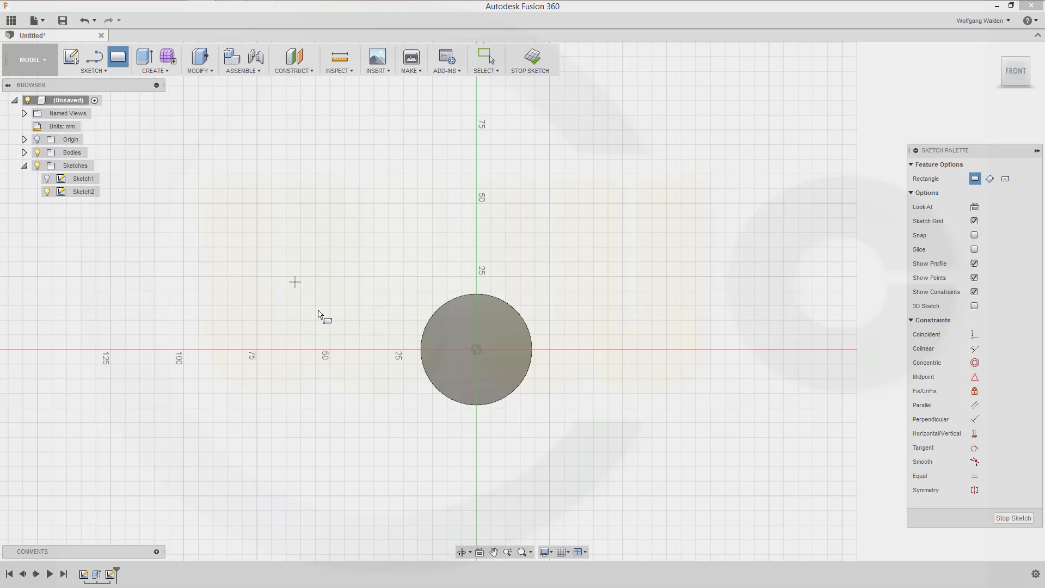
click(421, 413)
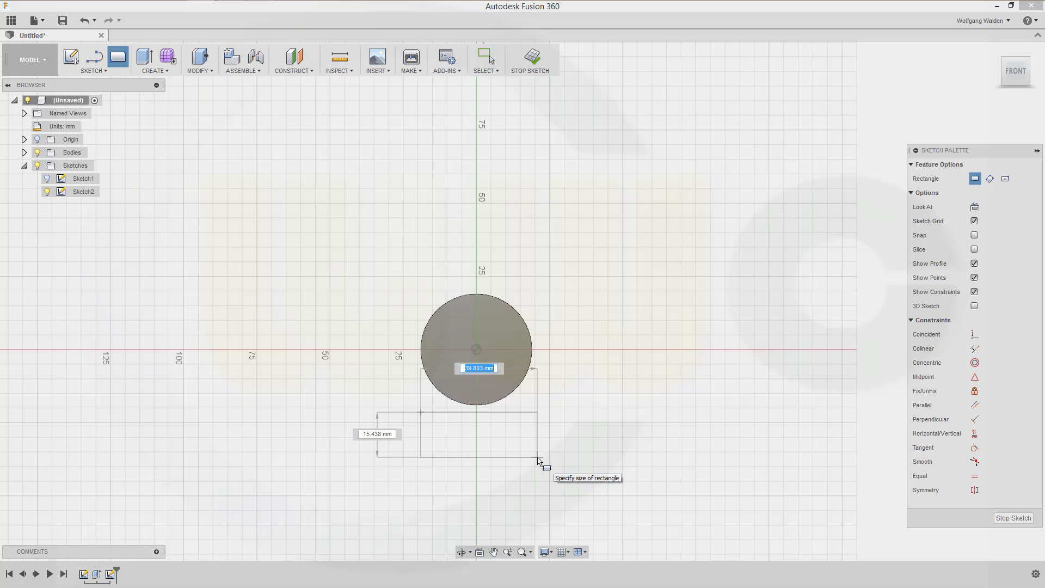
text(38)
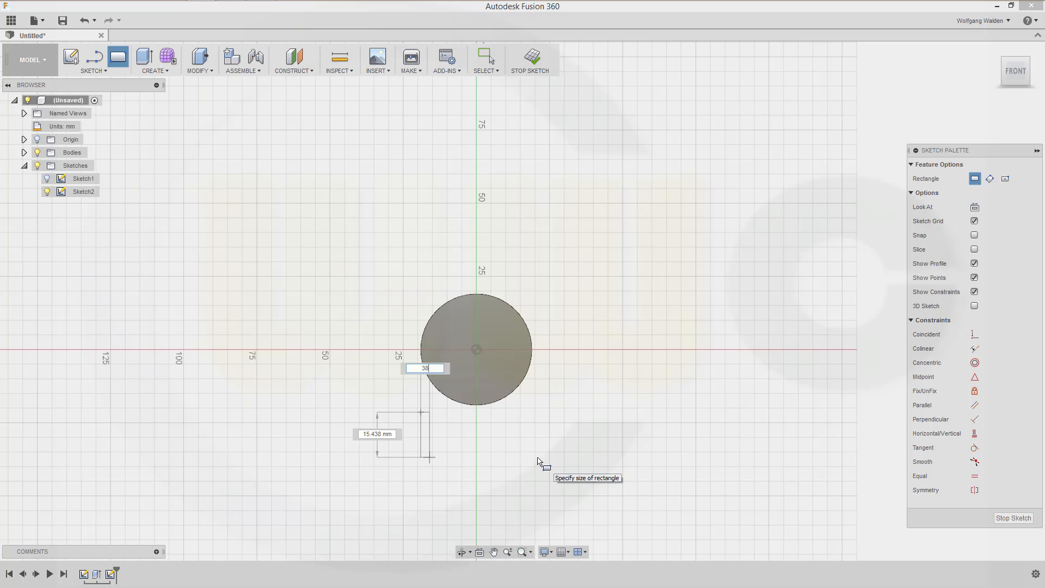
key(Tab)
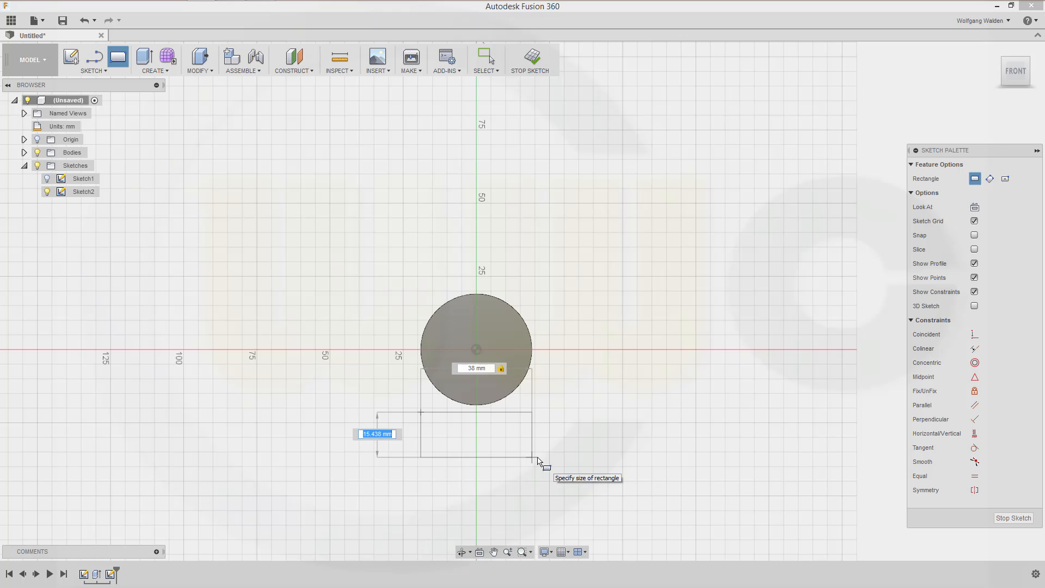
text(8)
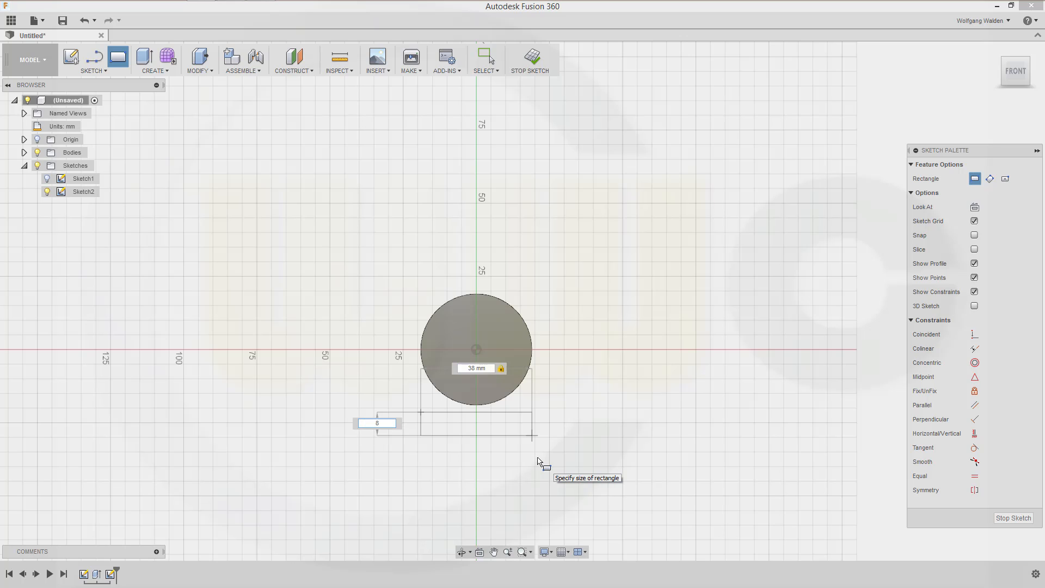
key(Return)
key(Escape)
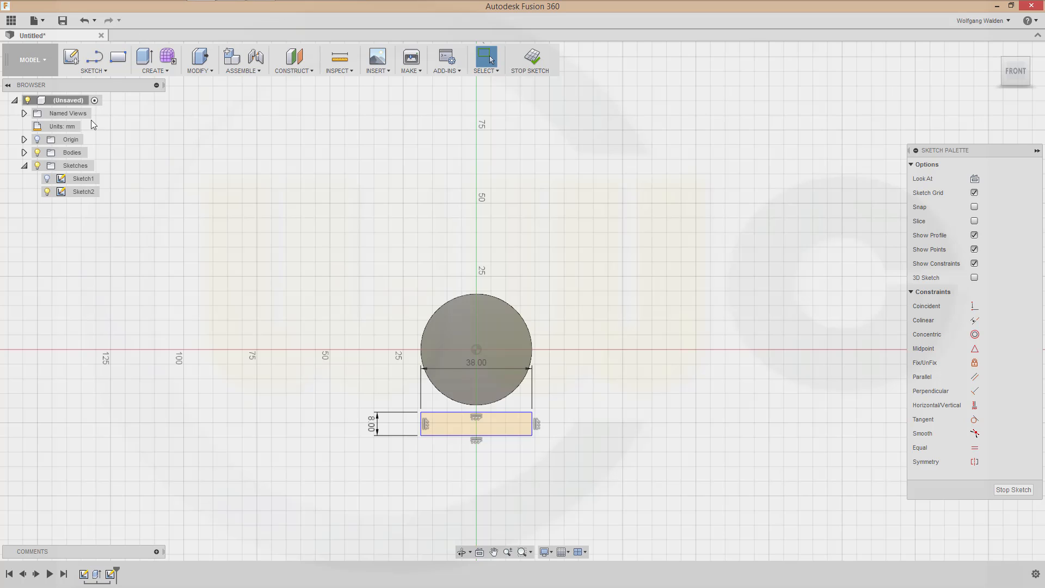
Turn on Slice for the rectangle sketch to section the cylinder at the sketch plane.
right_click(81, 192)
click(105, 220)
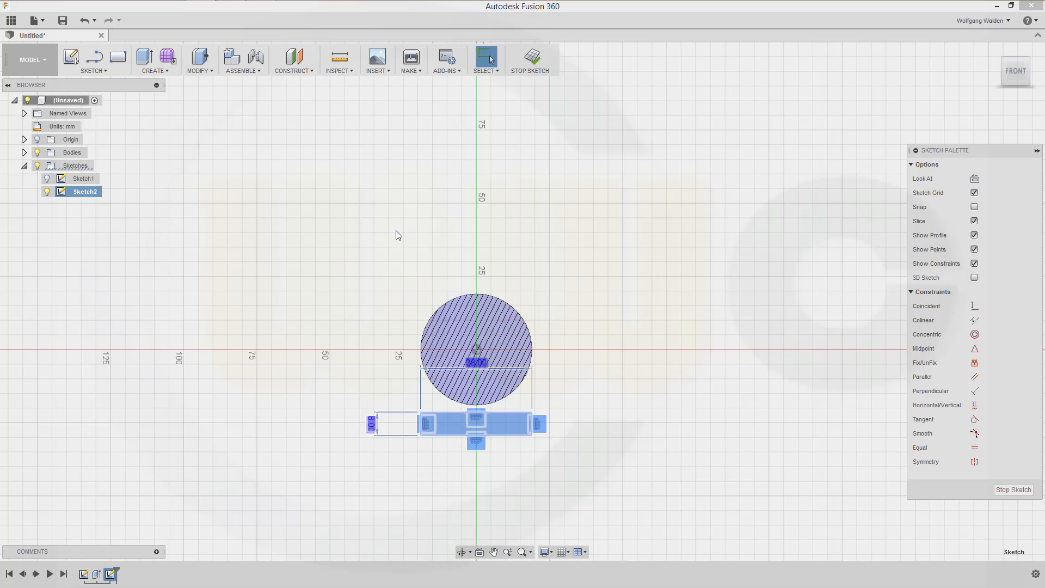
click(607, 378)
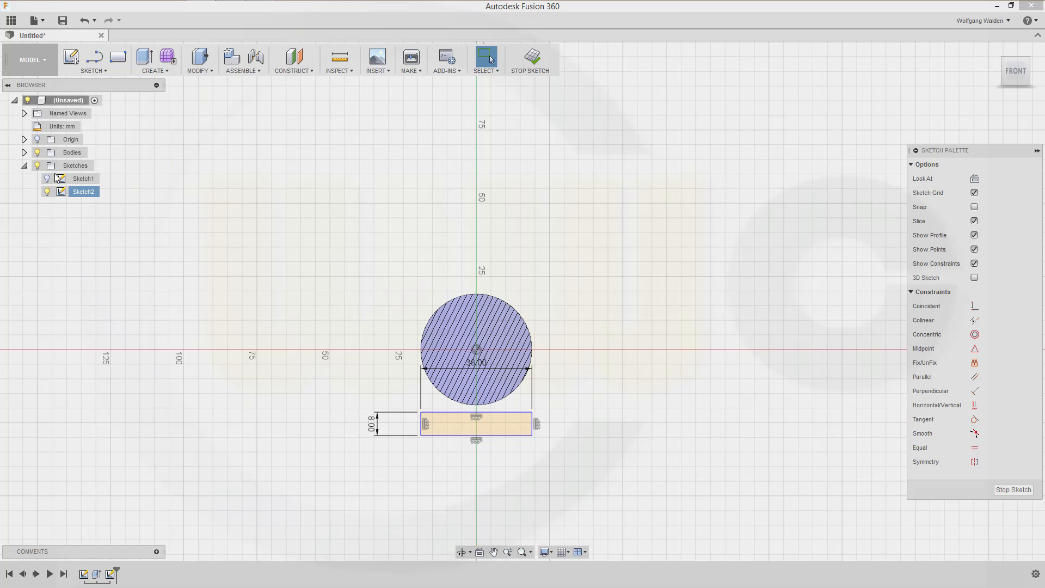
Project the origin's Y axis into the rectangle sketch.
click(24, 140)
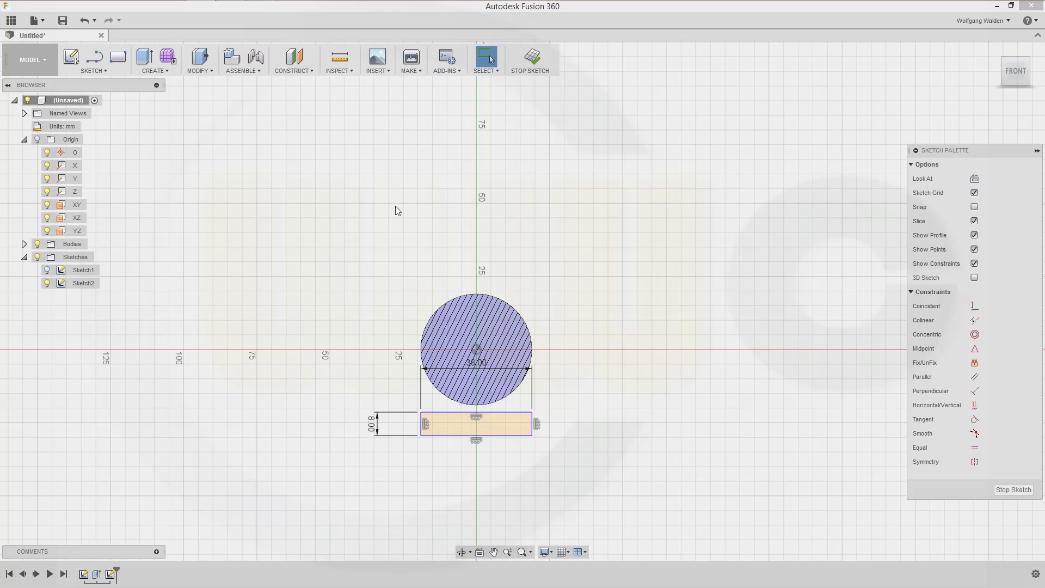
click(106, 70)
mouse_move(109, 353)
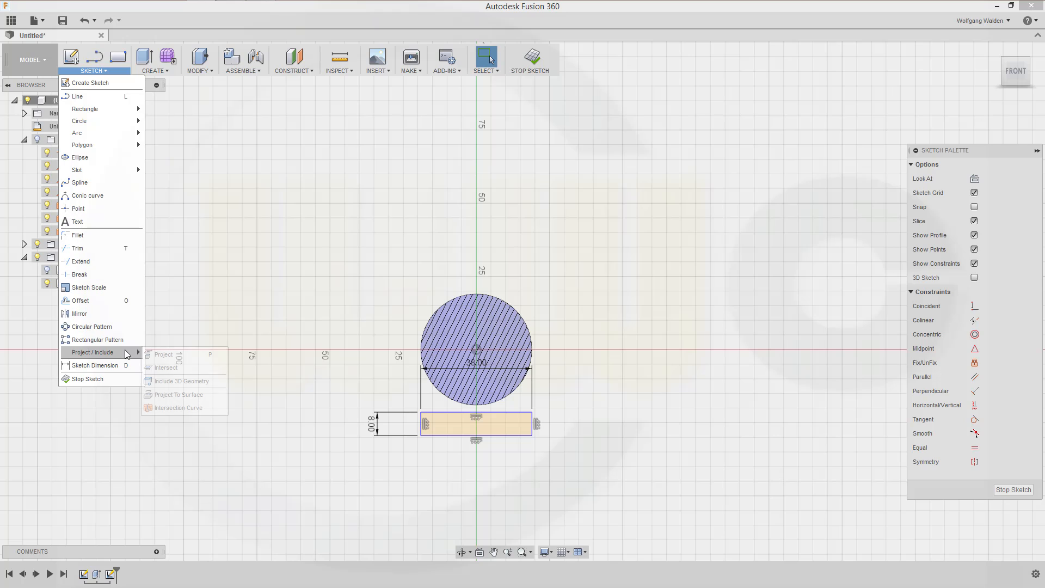
click(158, 355)
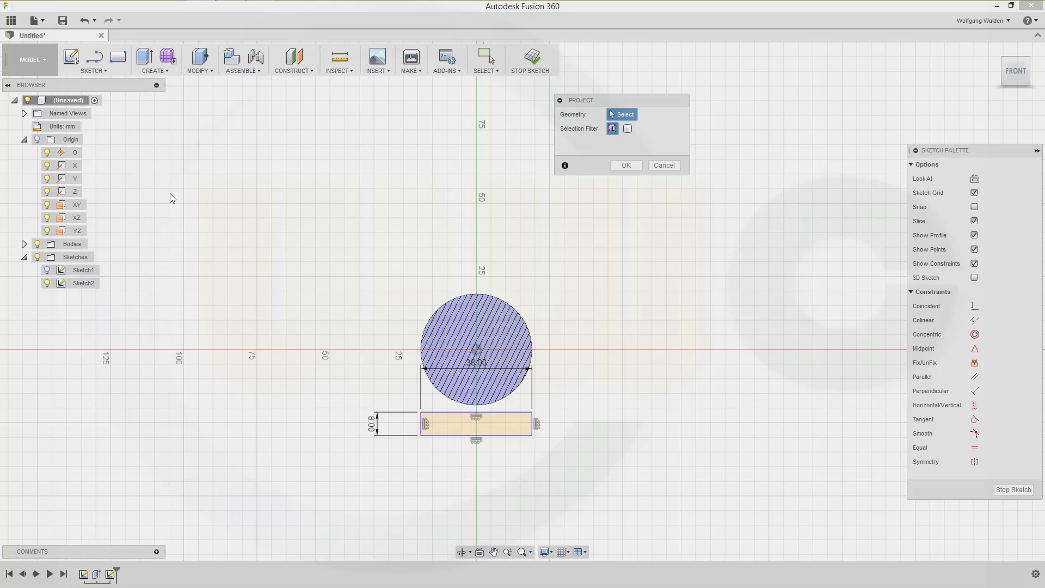
click(71, 180)
click(618, 166)
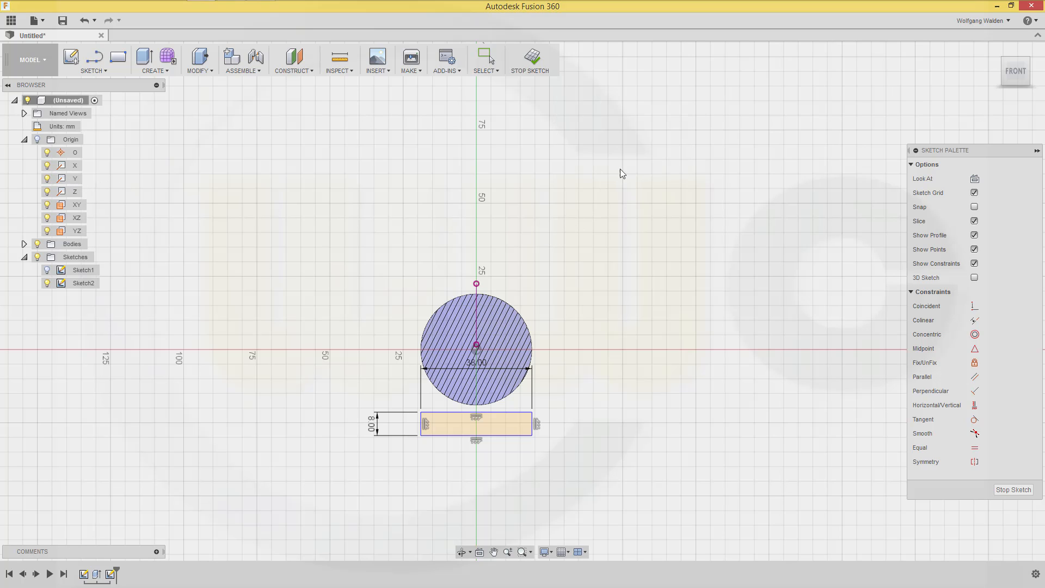
Convert the projected Y-axis line to a construction line.
right_click(475, 301)
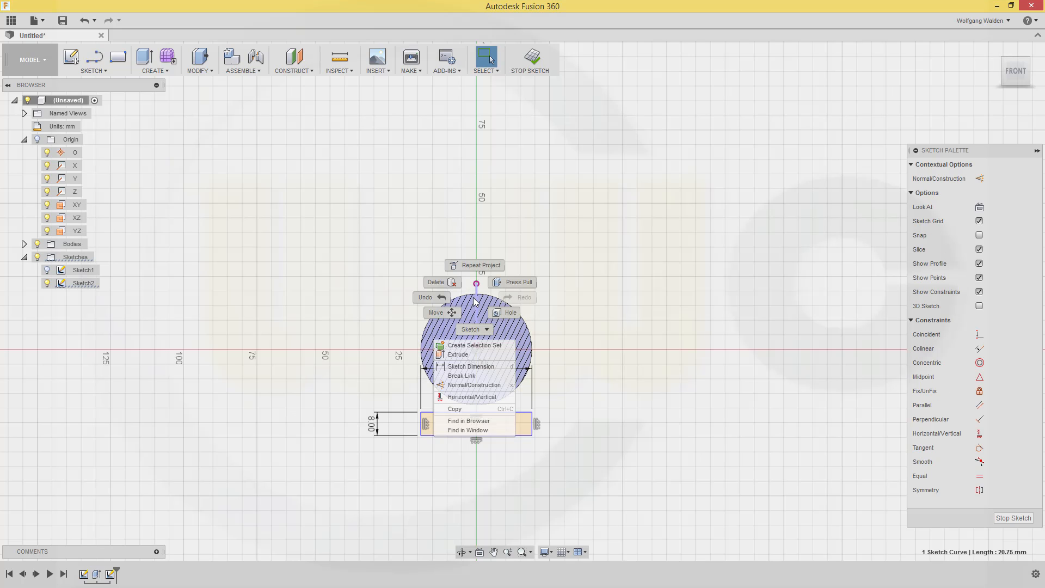
click(472, 329)
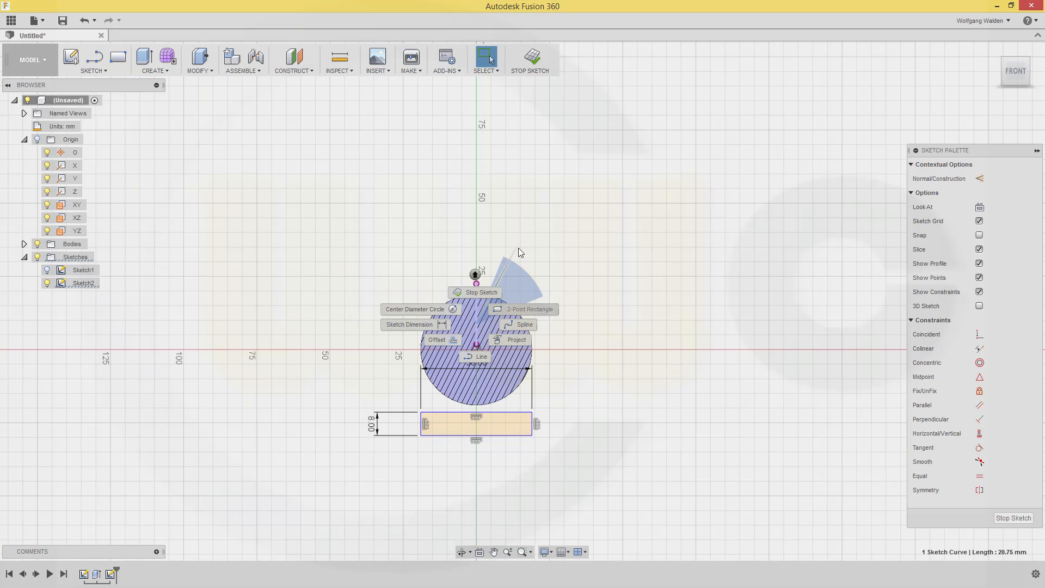
right_click(477, 315)
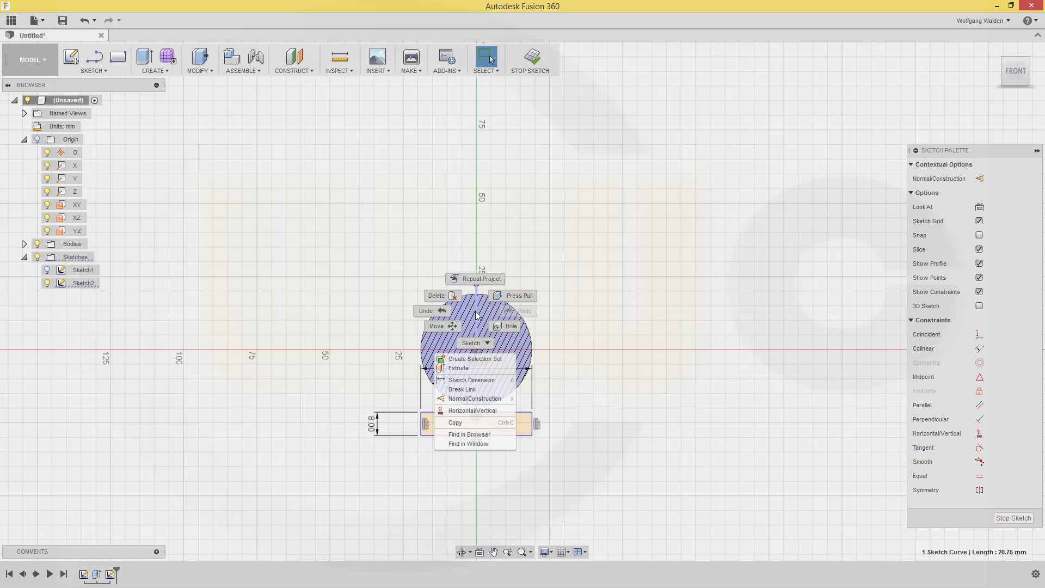
click(473, 398)
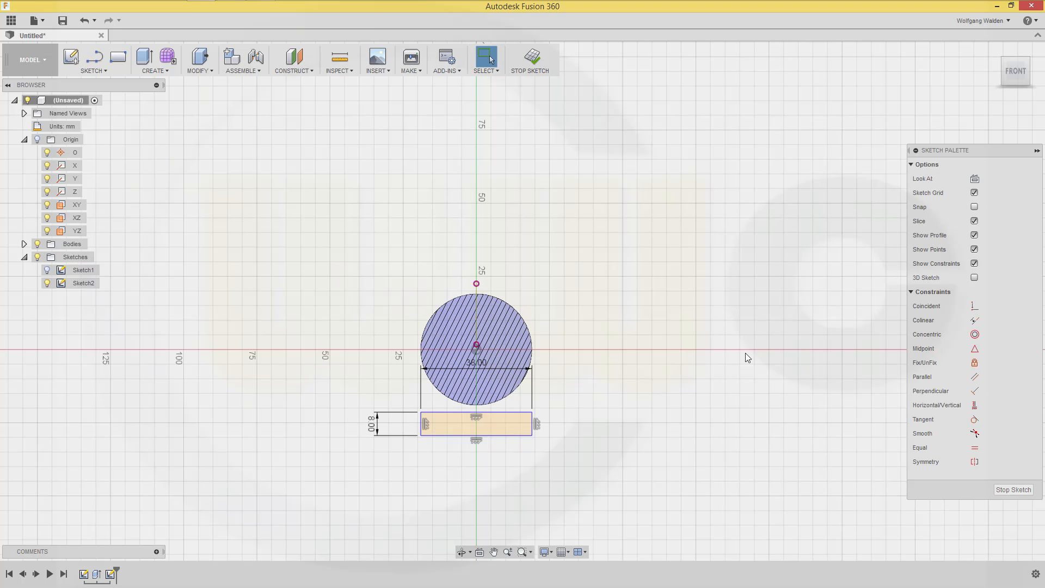
Make the rectangle's two vertical sides symmetric about the projected Y-axis construction line.
click(975, 462)
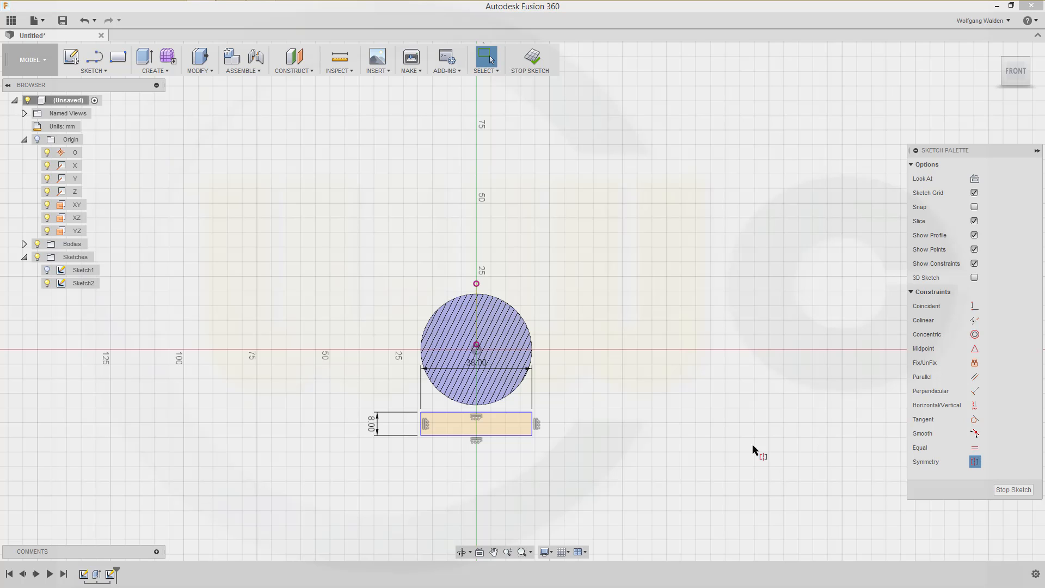
click(531, 425)
click(421, 424)
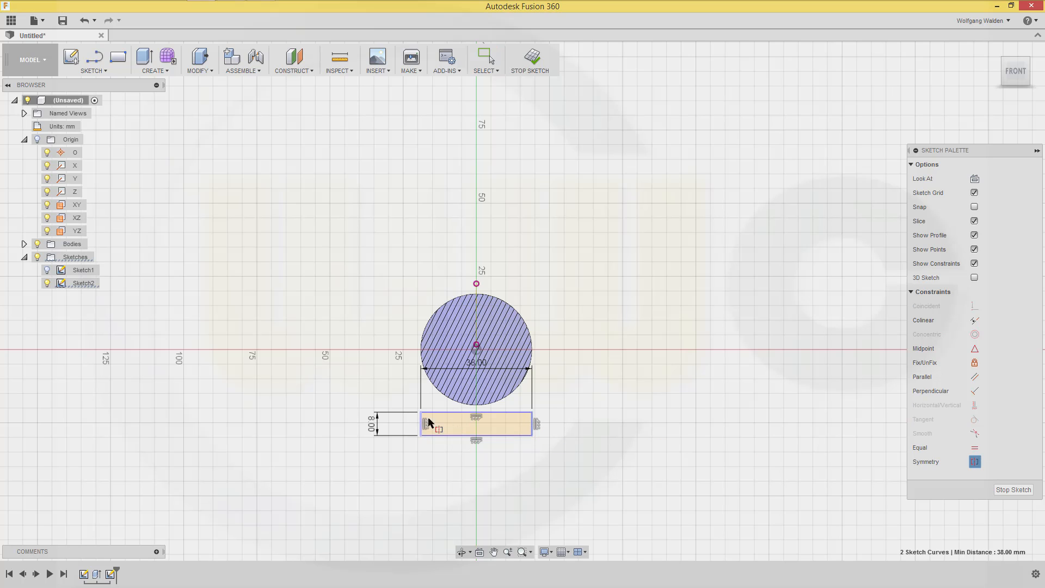
click(476, 328)
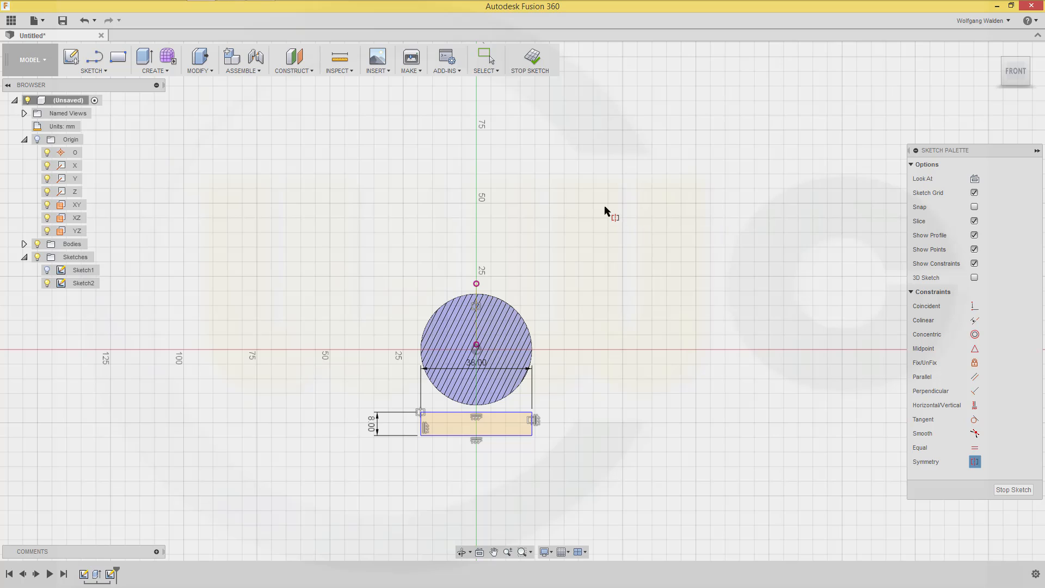
key(Escape)
key(Escape)
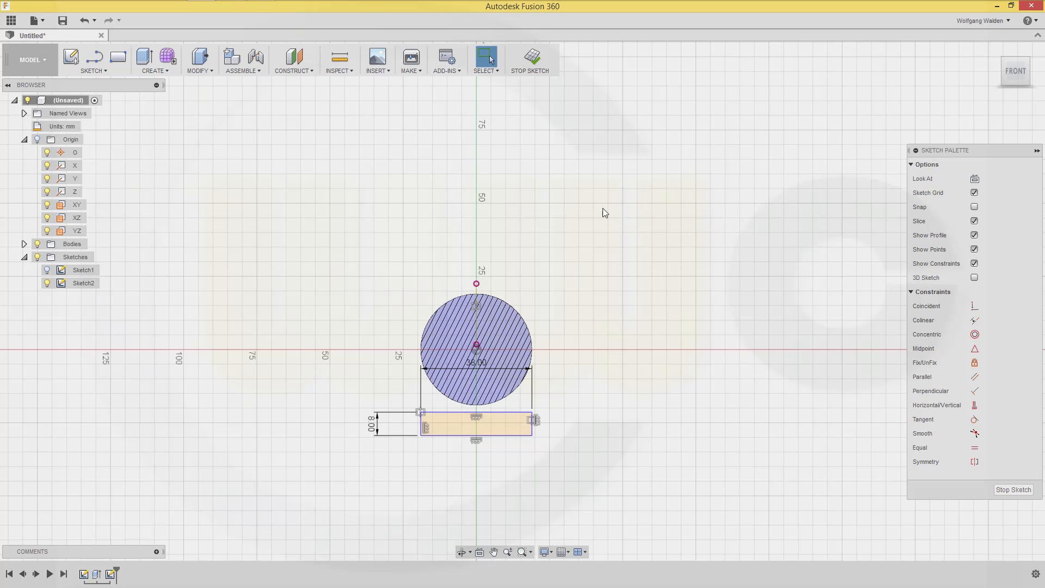
Dimension the rectangle's lower edge 19 mm from the origin and finish the sketch.
key(d)
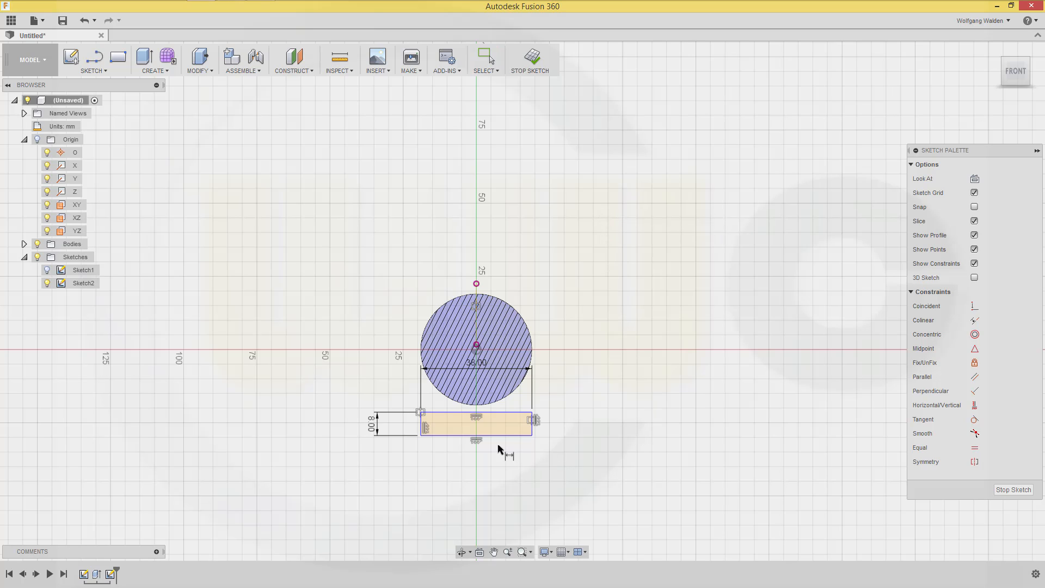
click(493, 354)
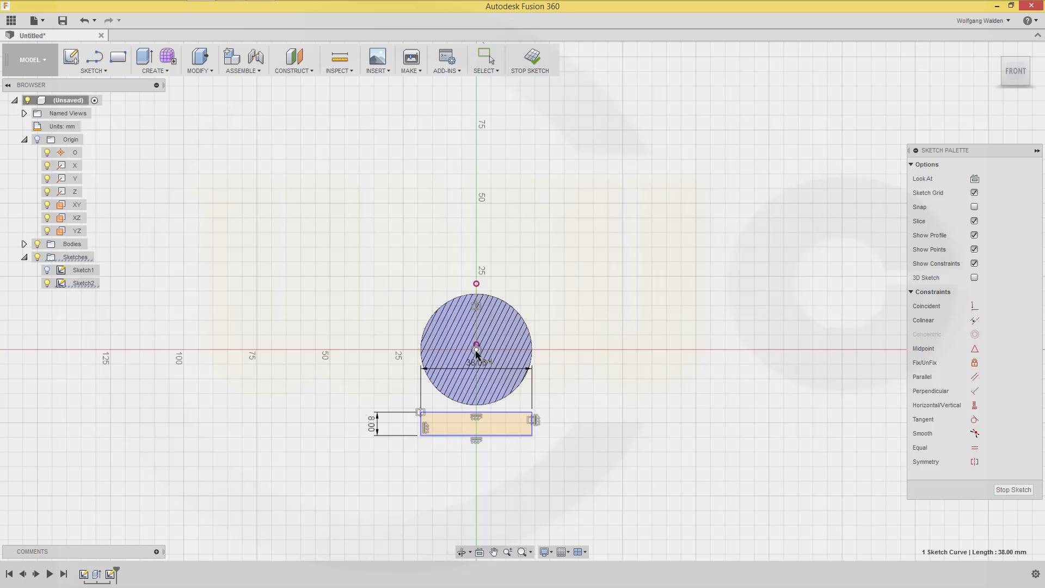
click(477, 353)
click(653, 380)
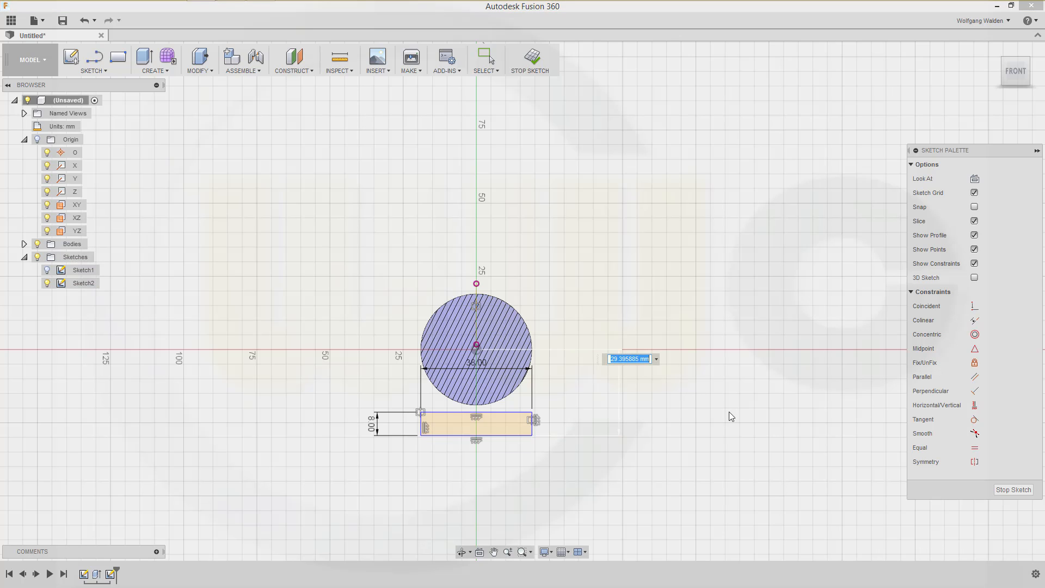
text(19)
key(Return)
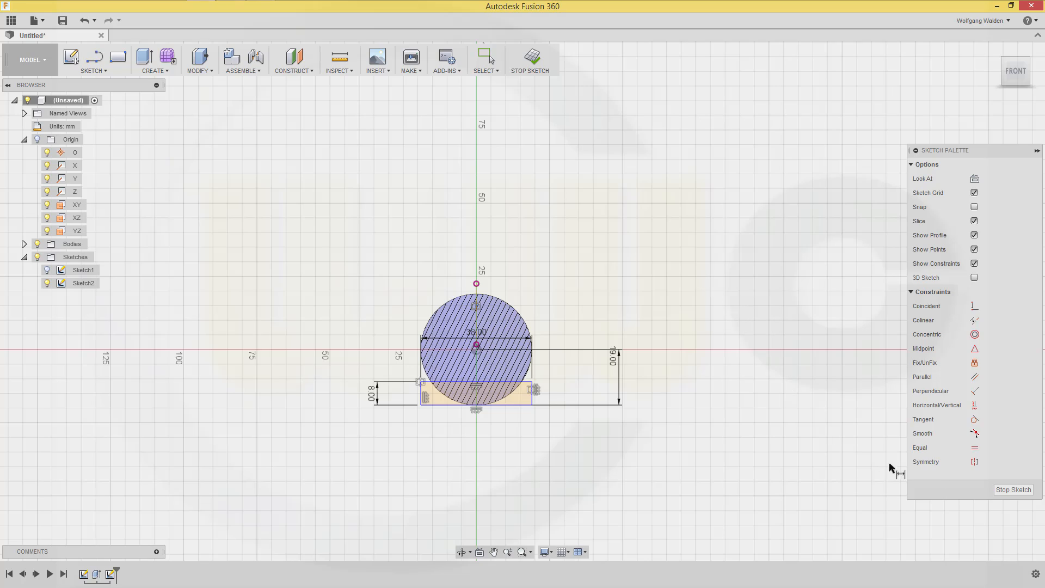
click(1015, 490)
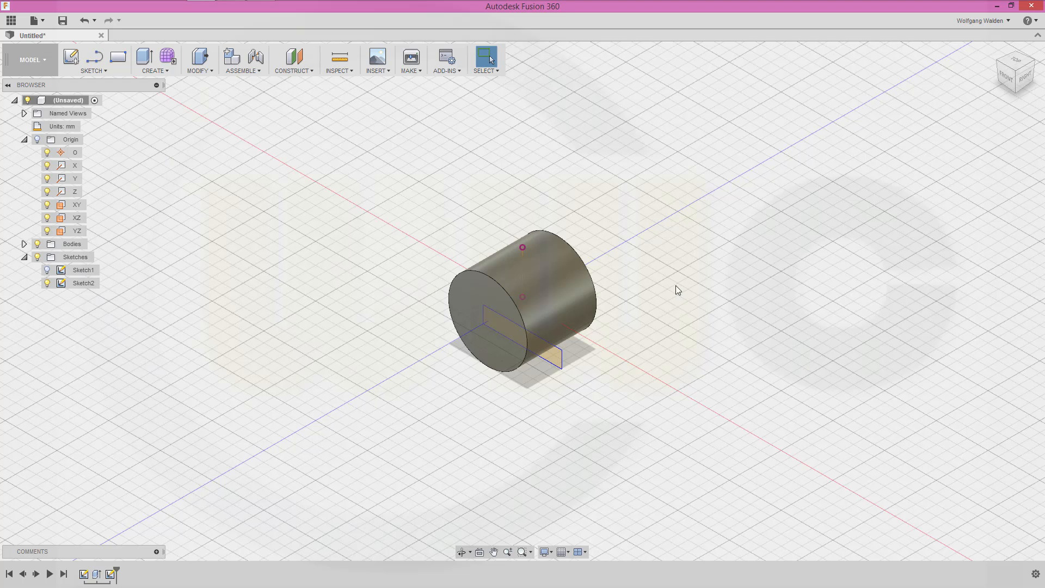
Start an Extrude of the rectangle profile from an offset plane, with the offset set to 13.5/2 mm.
click(146, 64)
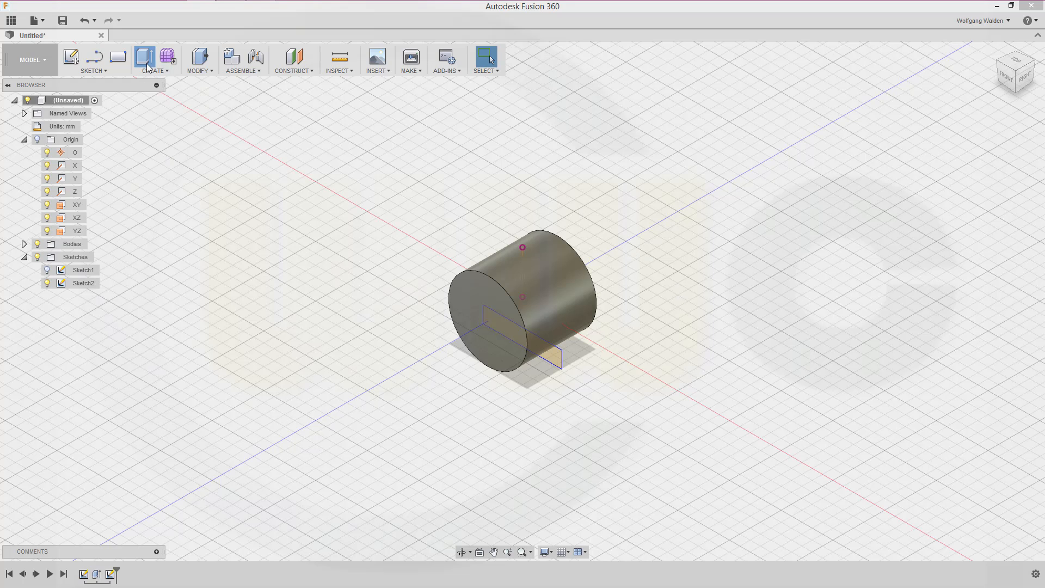
click(557, 365)
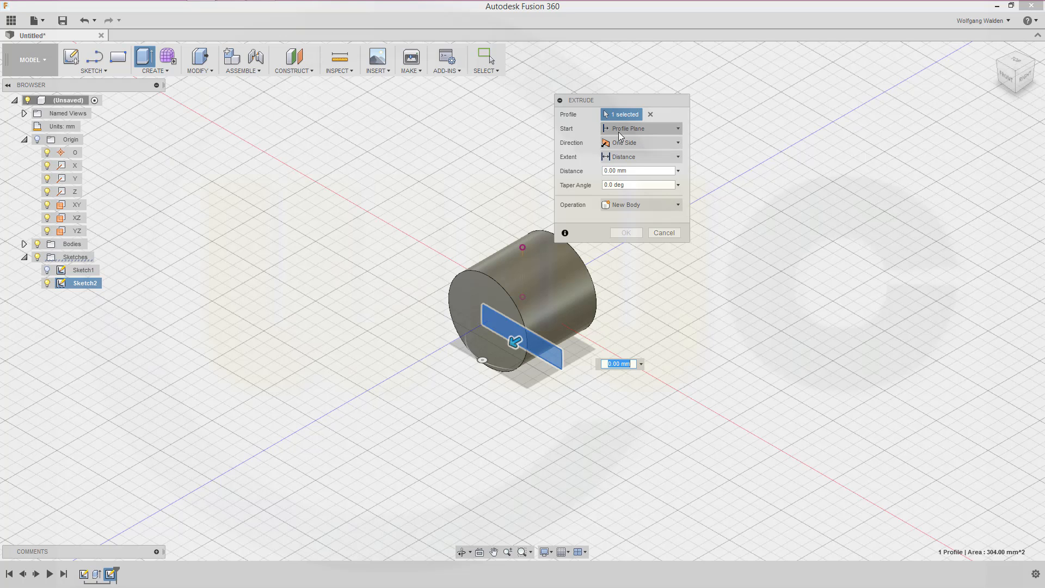
click(678, 130)
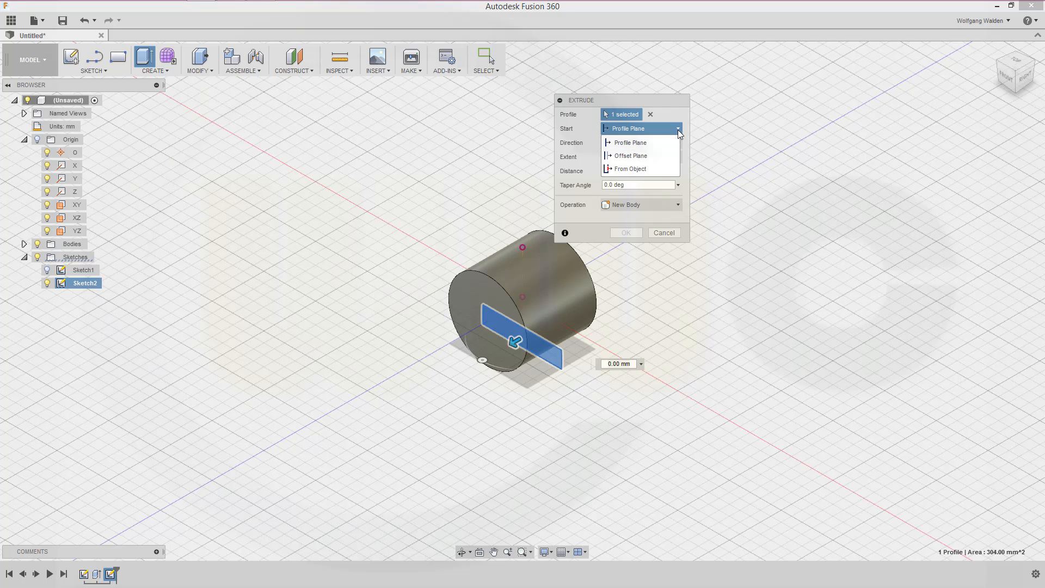
click(646, 156)
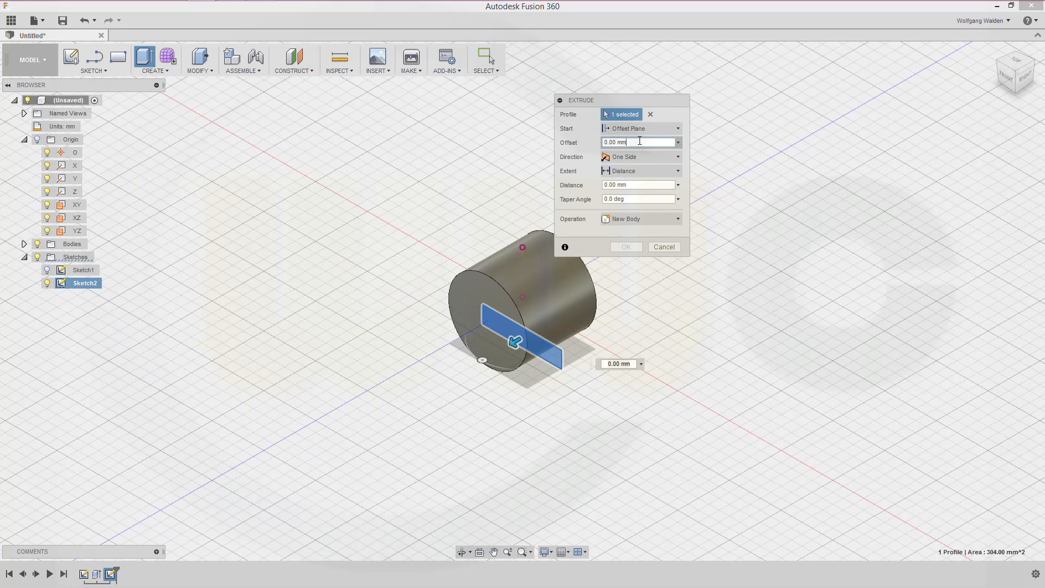
click(640, 141)
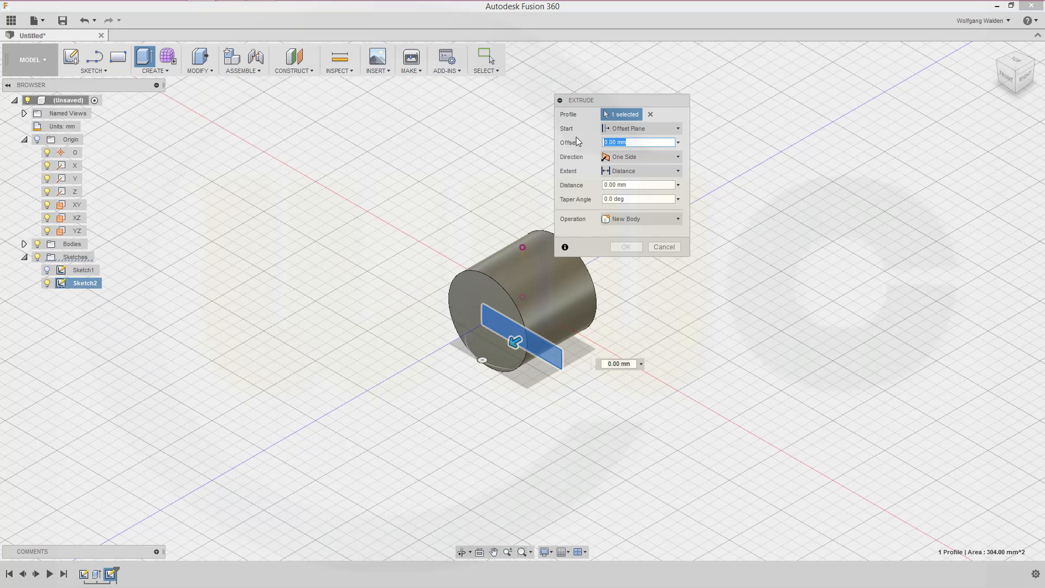
text(13)
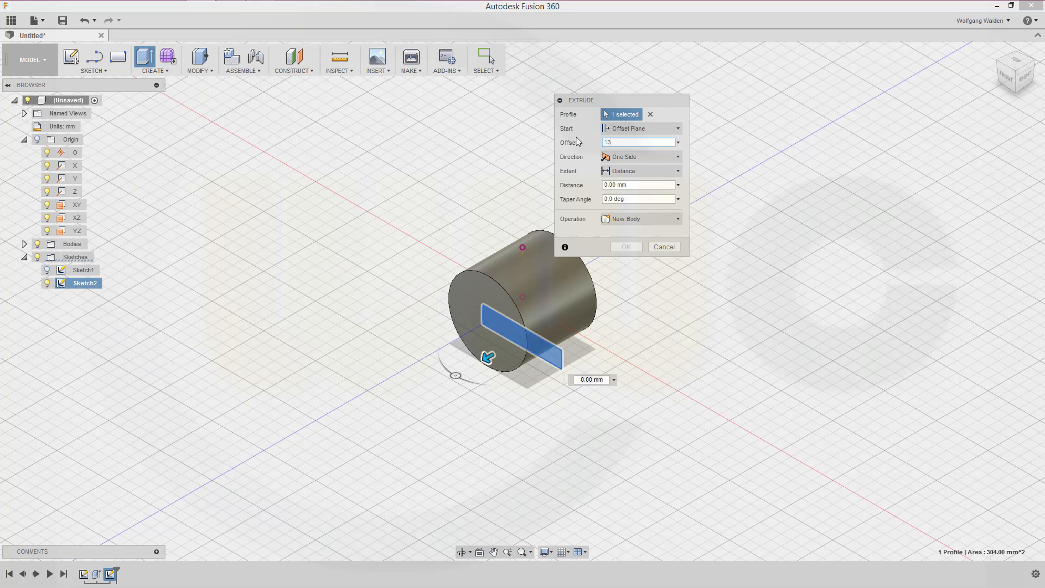
text(.5)
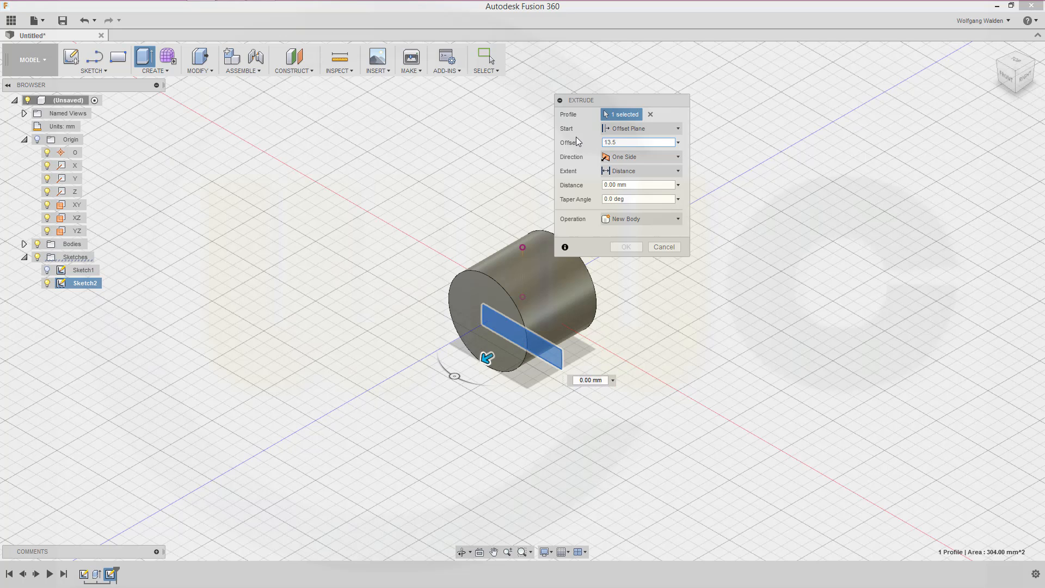
text(/2)
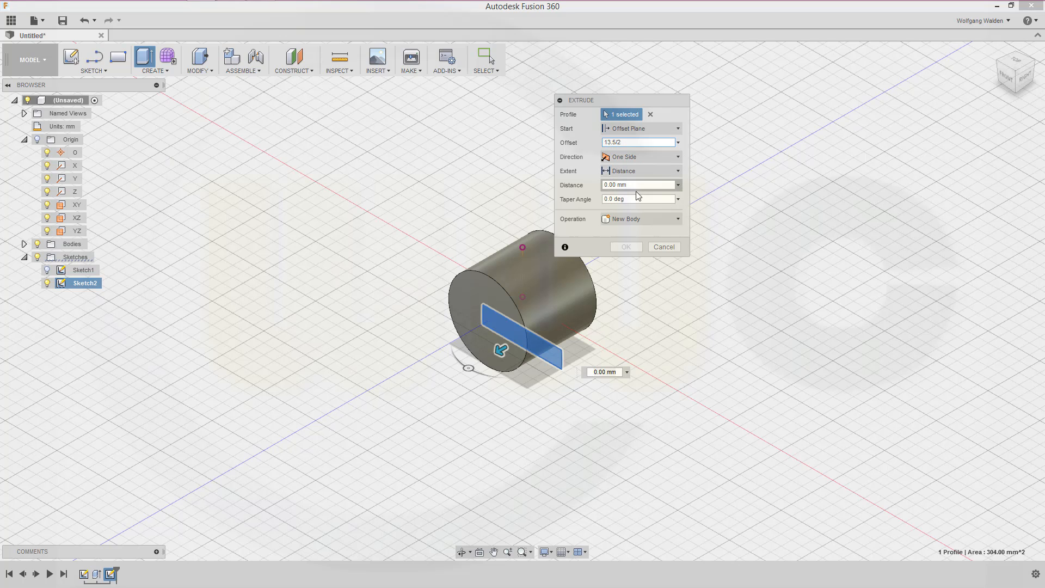
Extrude the rectangle 10 mm to one side as a new body.
key(Tab)
text(10)
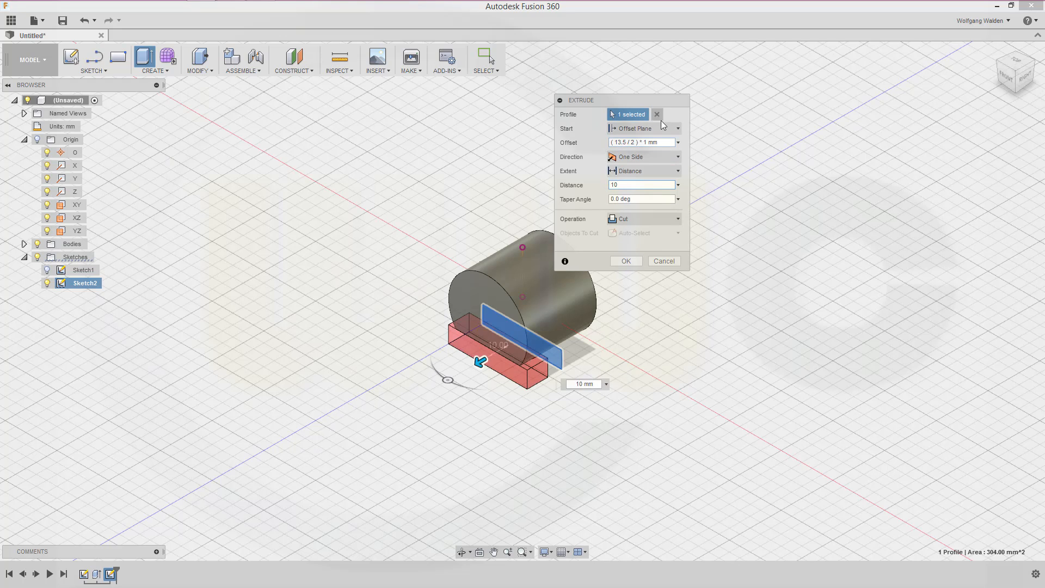
click(679, 219)
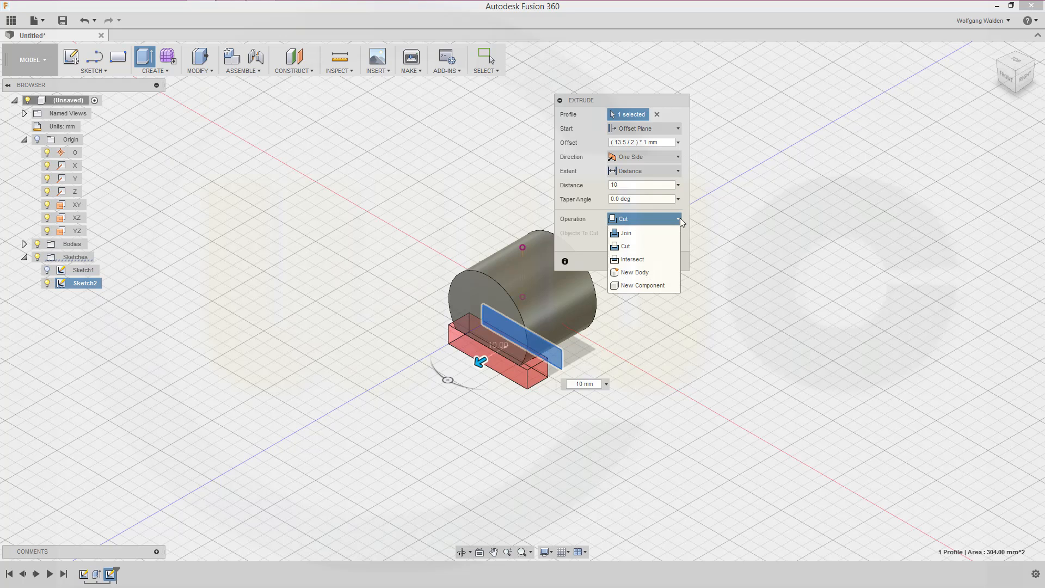
click(648, 273)
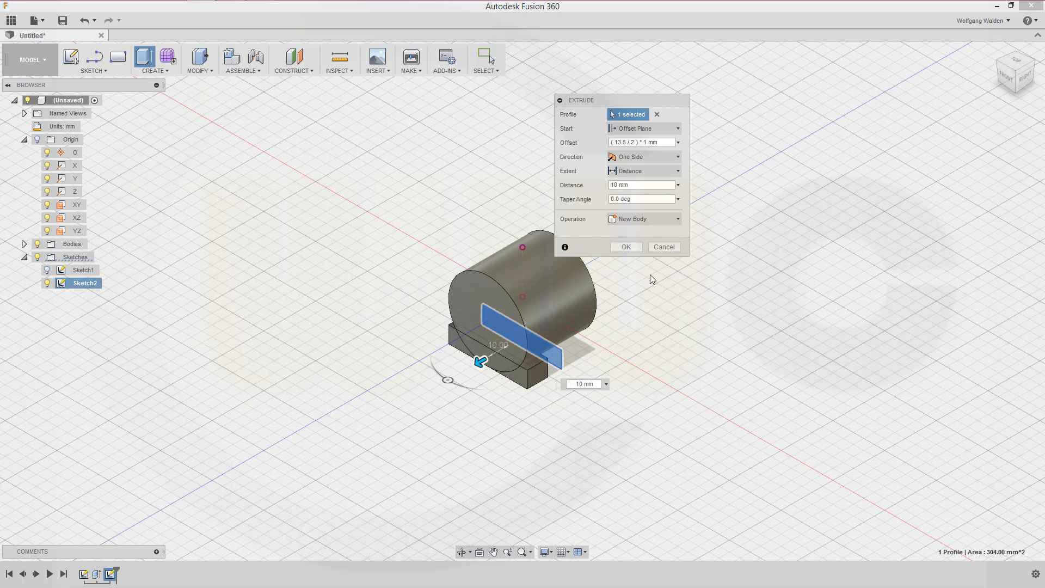
click(626, 247)
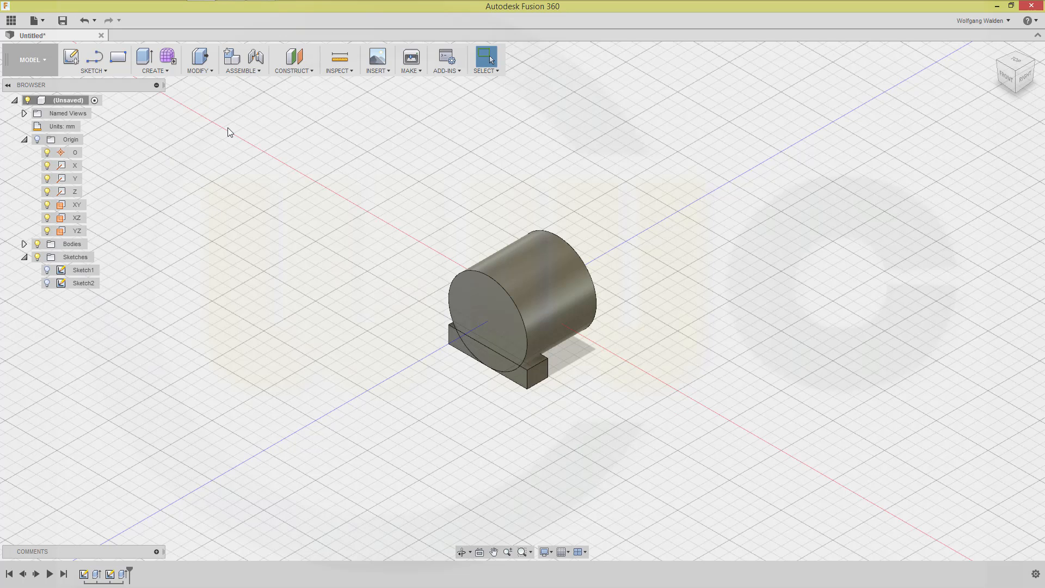
Apply a constant-radius fillet to the small block's four short depth-wise edges so that both ends are rounded.
key(f)
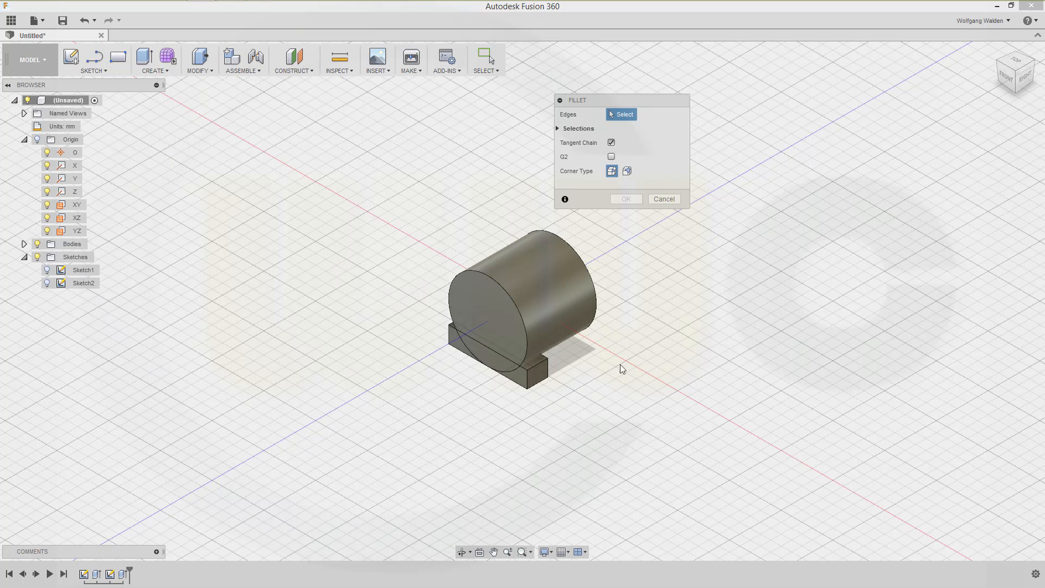
click(538, 370)
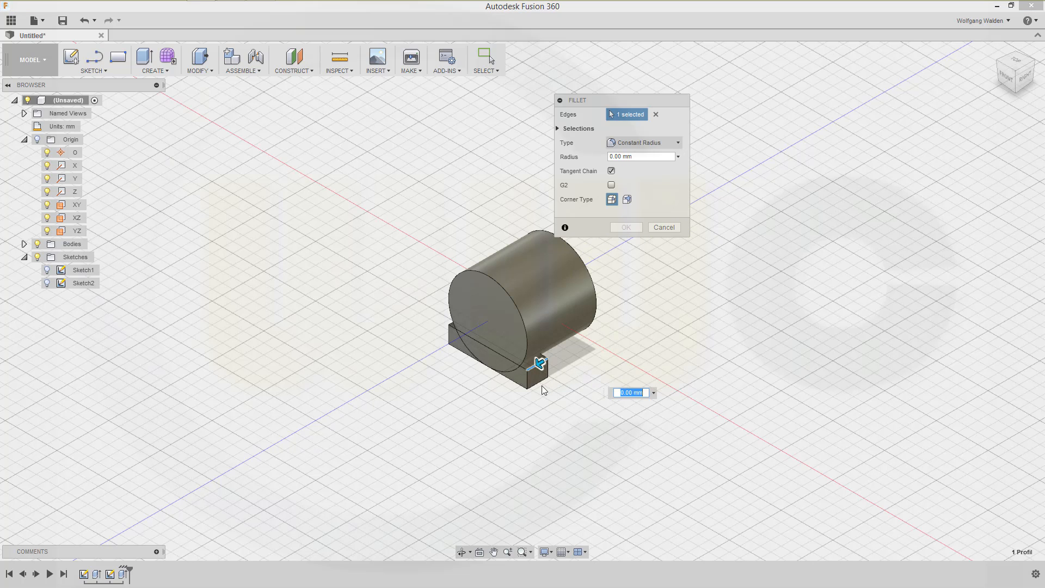
click(537, 382)
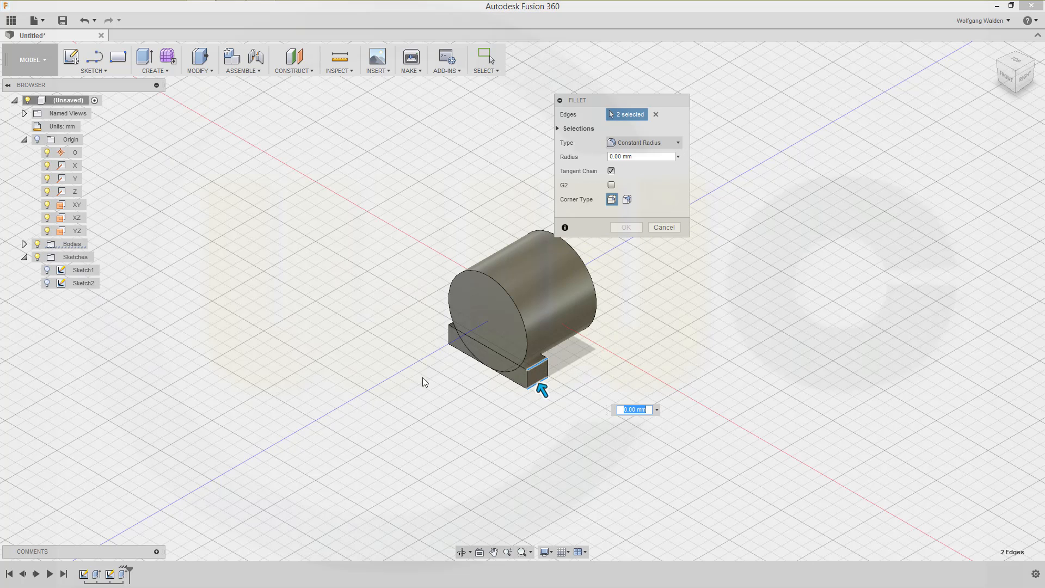
scroll(443, 358, down, 1)
scroll(443, 358, up, 2)
scroll(487, 305, up, 2)
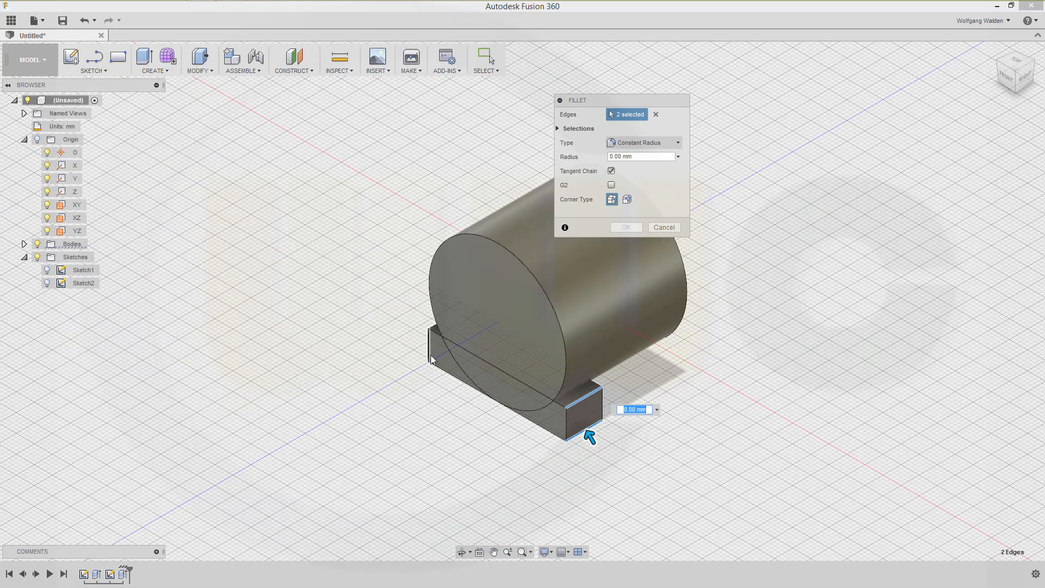
click(437, 332)
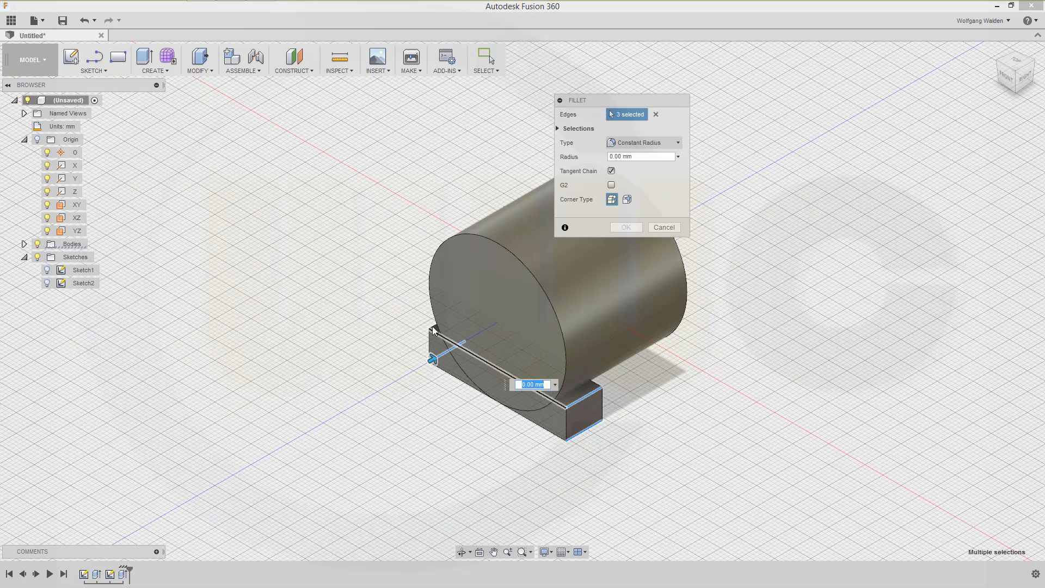
click(446, 319)
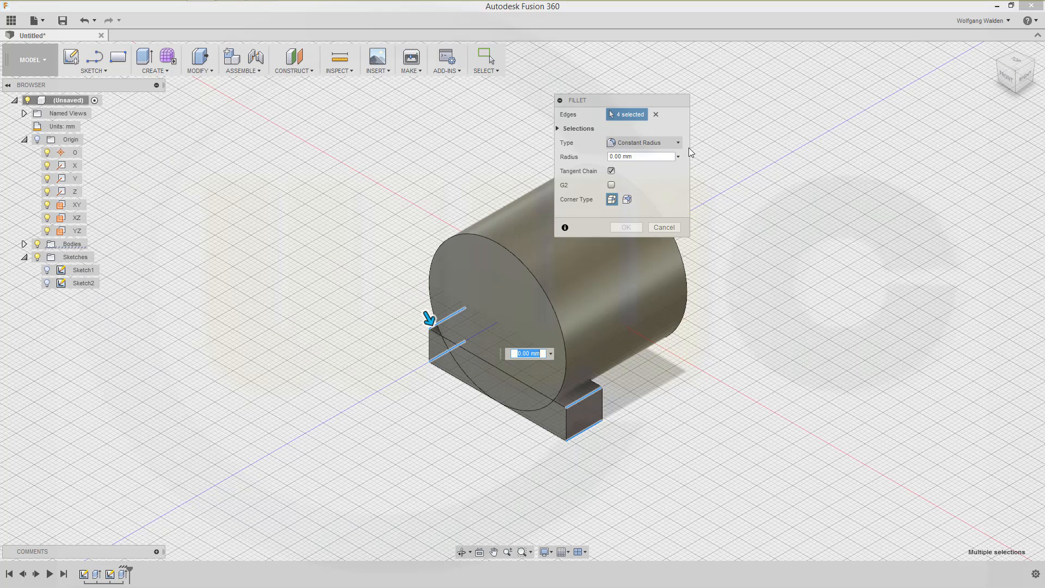
drag(646, 157, 564, 154)
text(5)
key(Return)
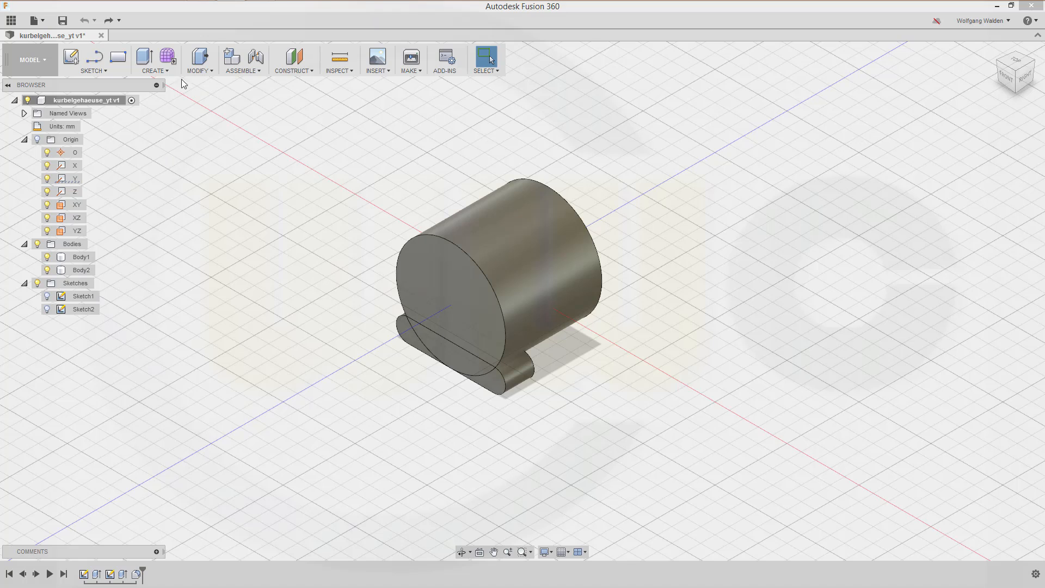
Set up a rectangular pattern of the round-ended block body along the Y axis with quantity 2 and 30 mm spacing.
click(160, 72)
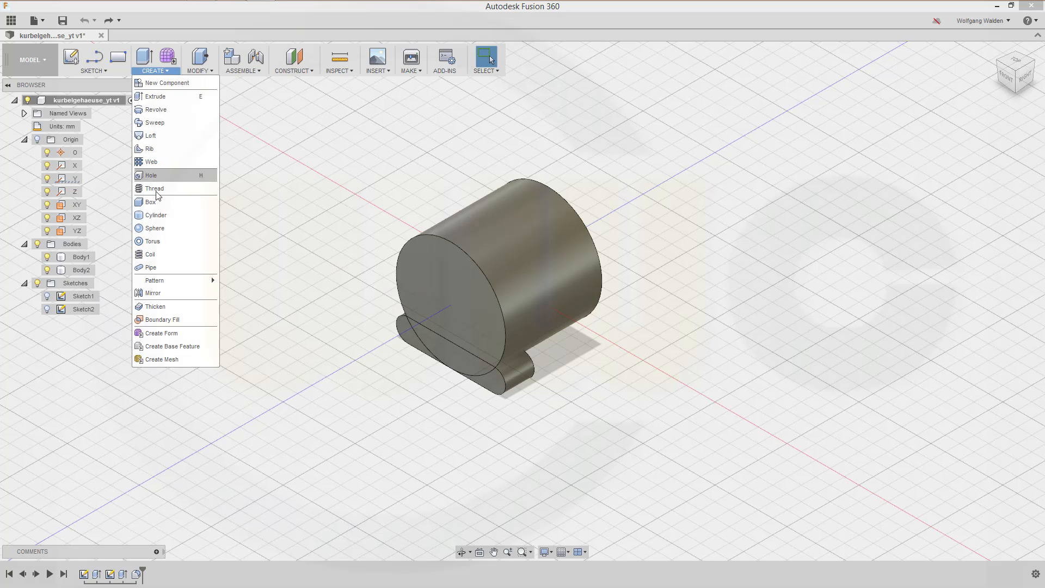
mouse_move(181, 283)
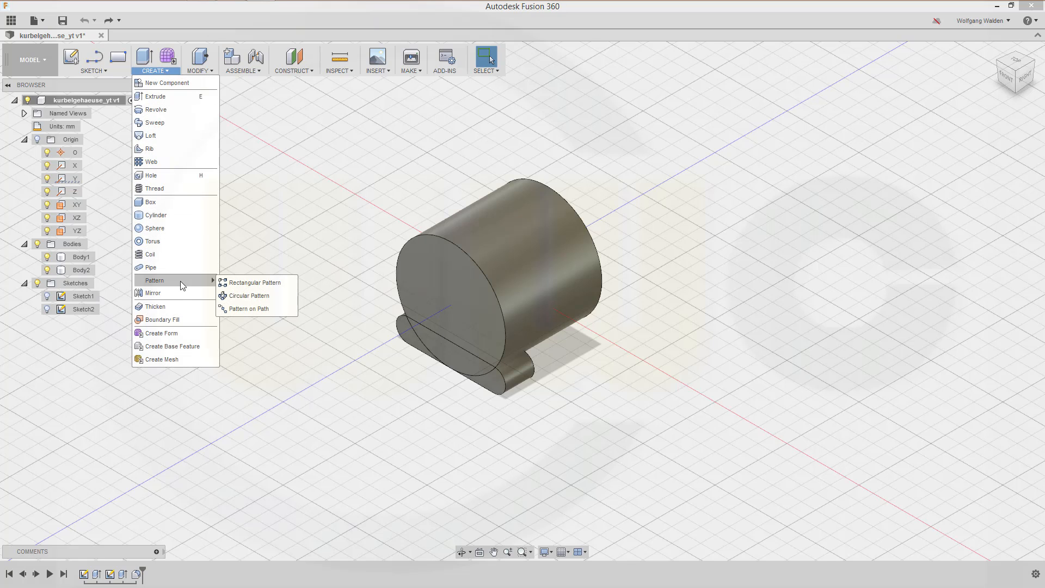
click(237, 284)
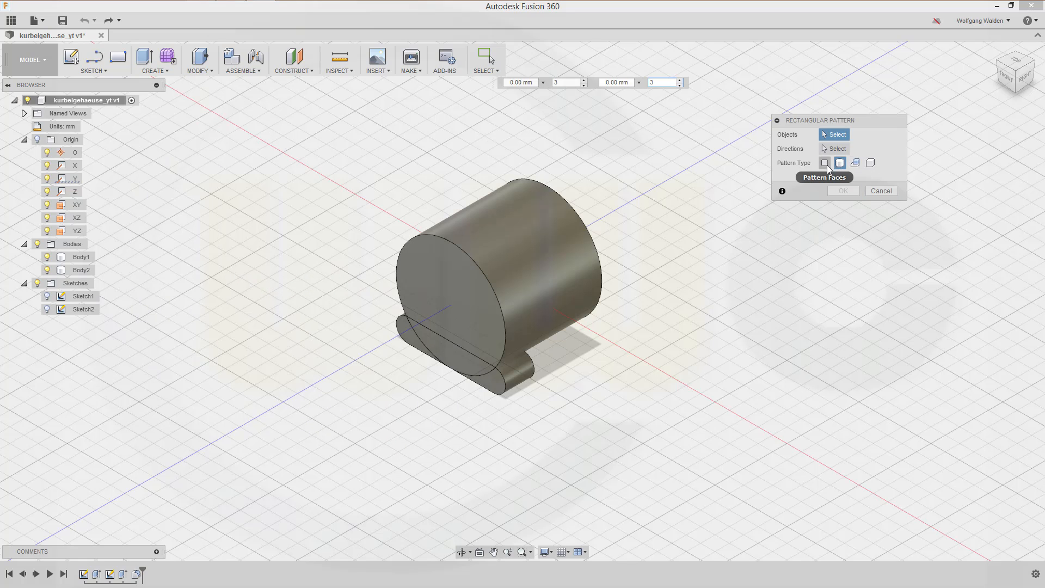
click(515, 376)
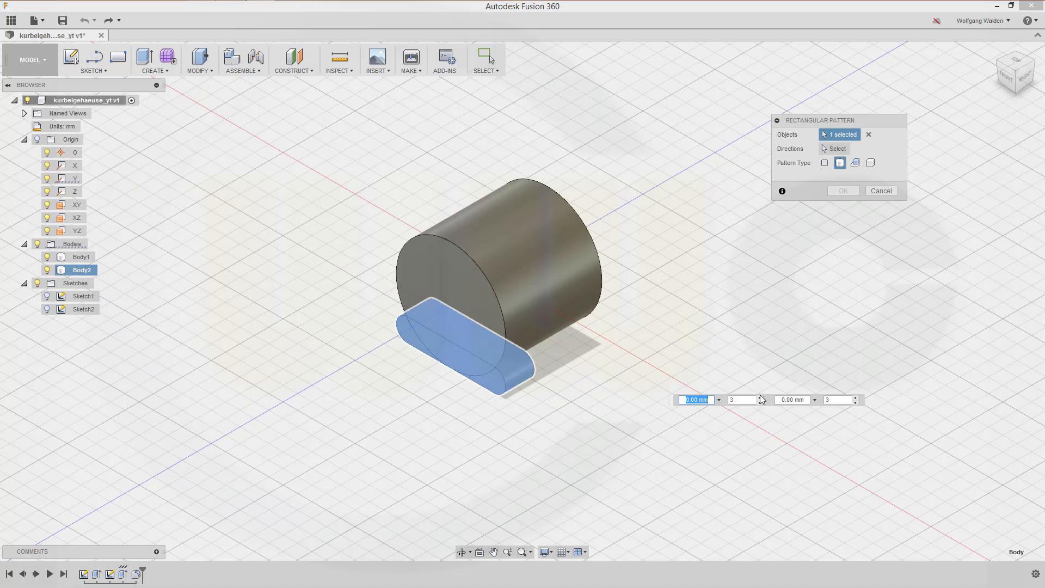
click(836, 150)
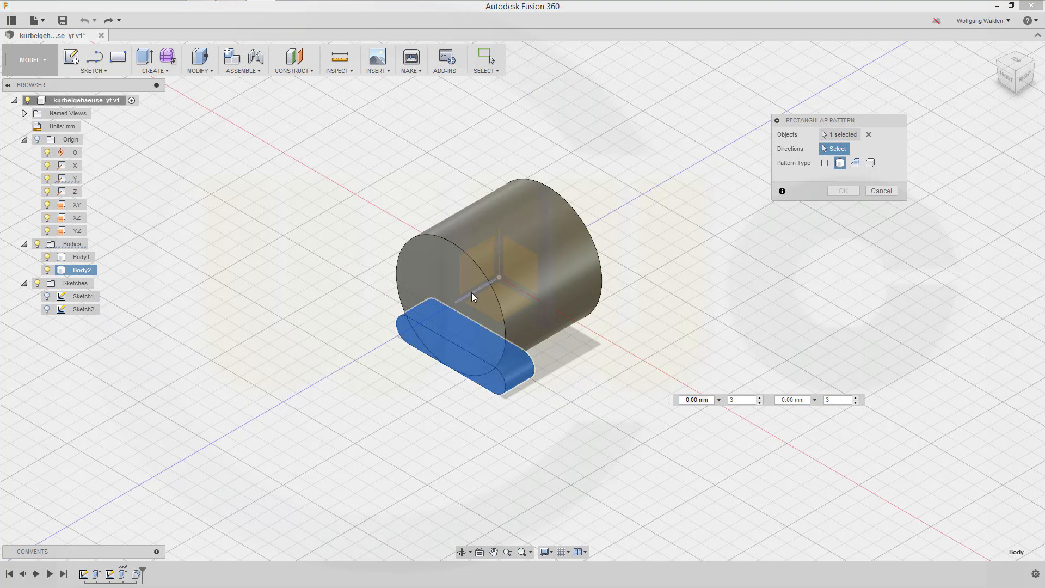
click(500, 254)
click(498, 251)
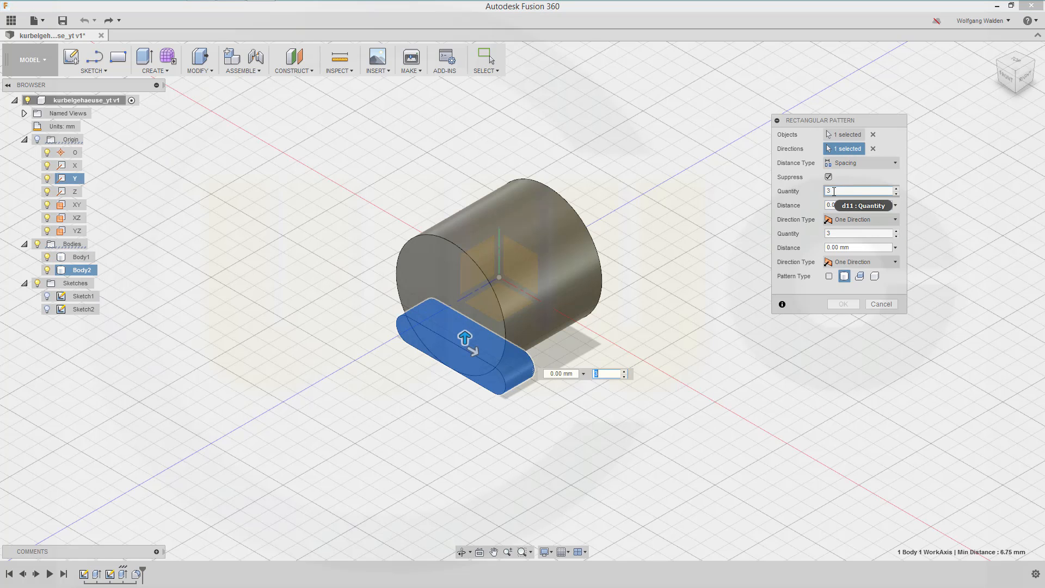
text(2)
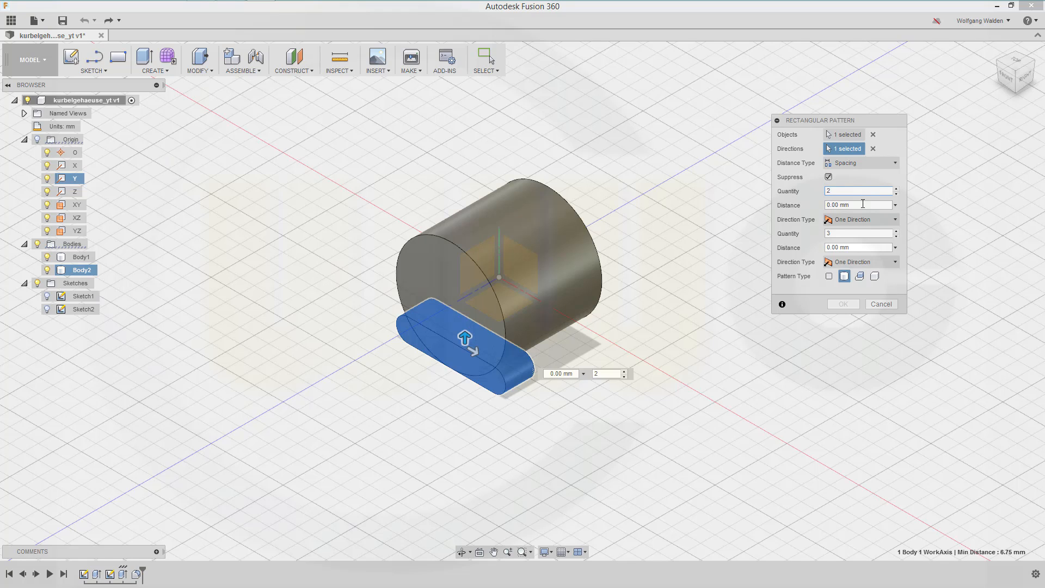
key(Tab)
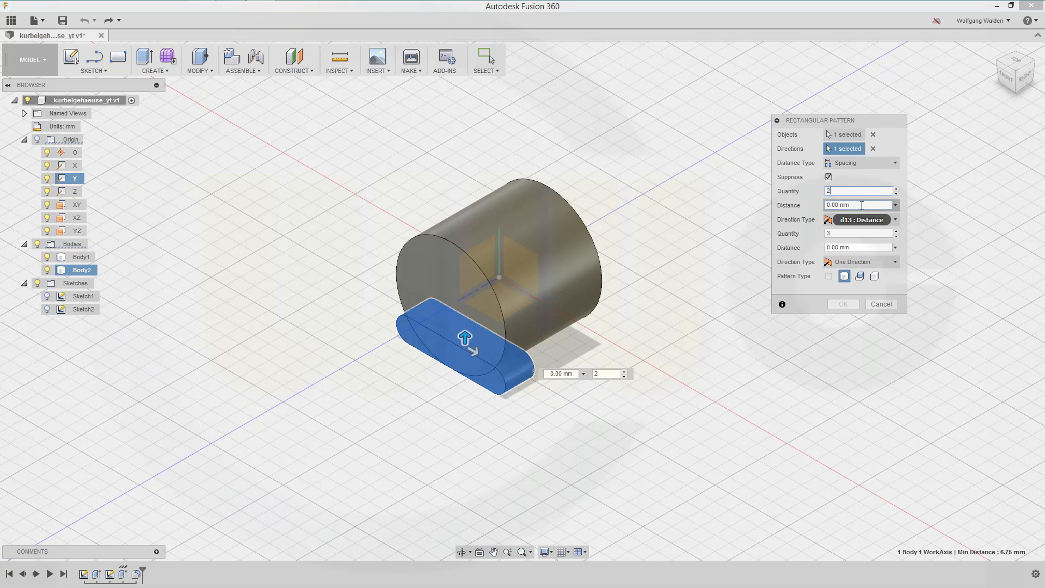
text(30)
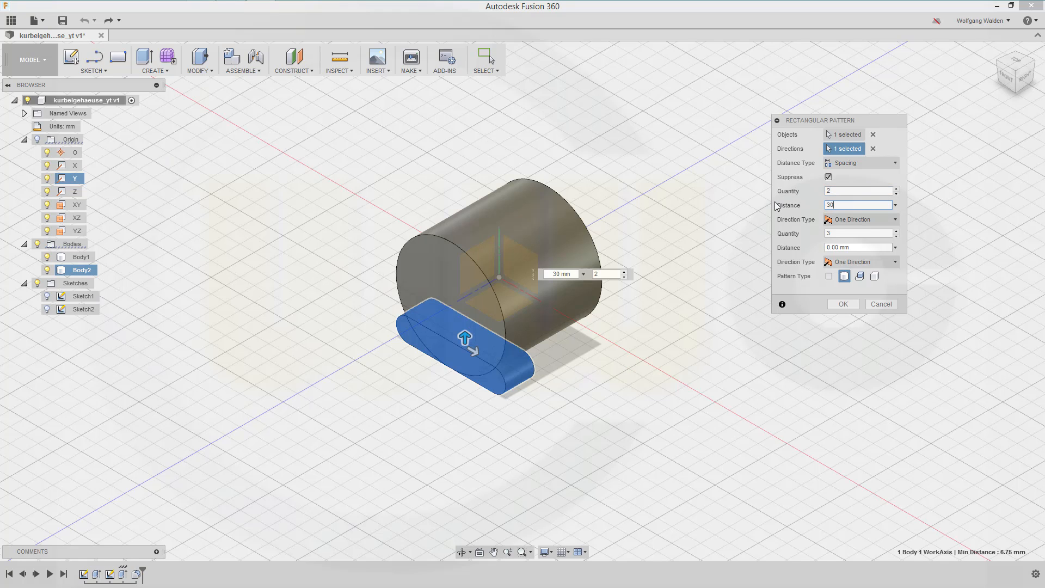
key(Tab)
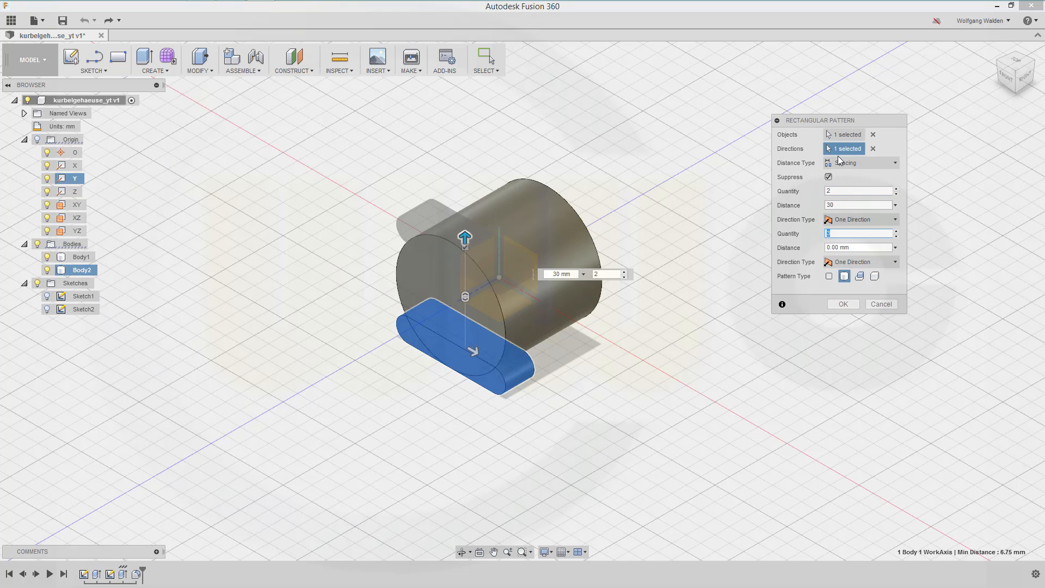
Add the Z axis as the second pattern direction with quantity 2 and distance -23.5 mm, and complete the pattern.
click(479, 290)
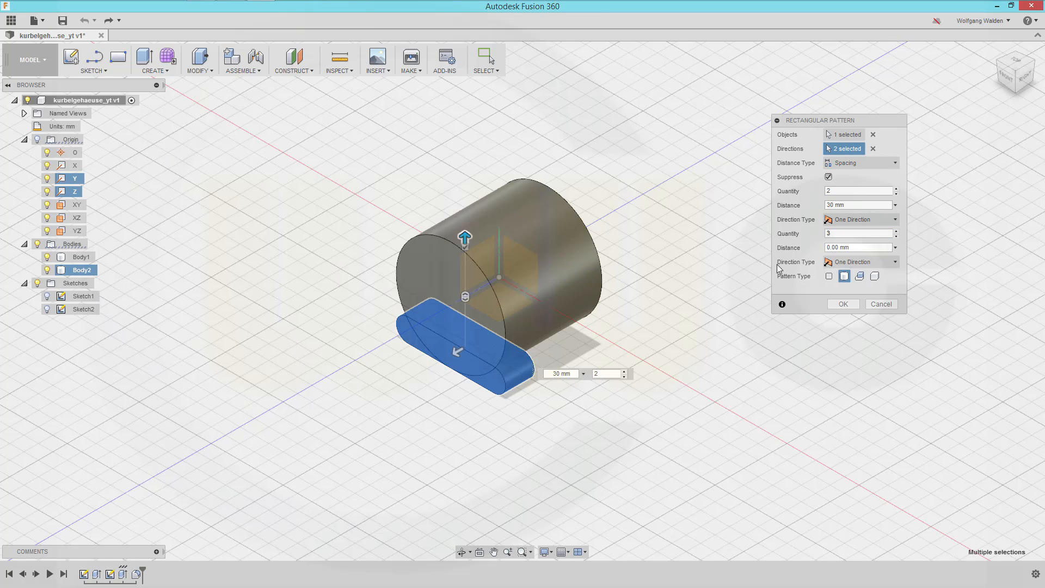
click(841, 232)
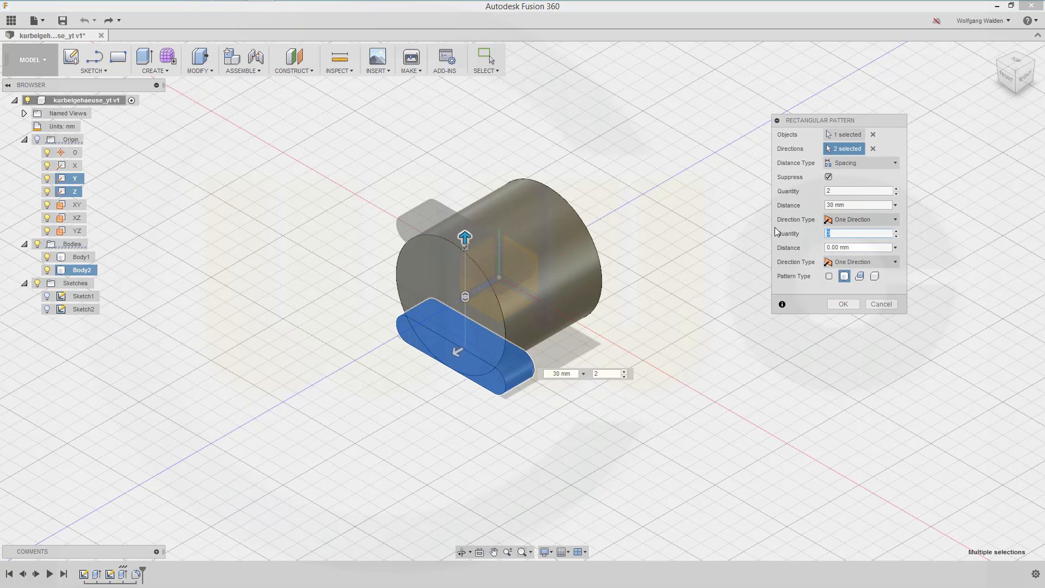
text(2)
key(Tab)
text(-23,5)
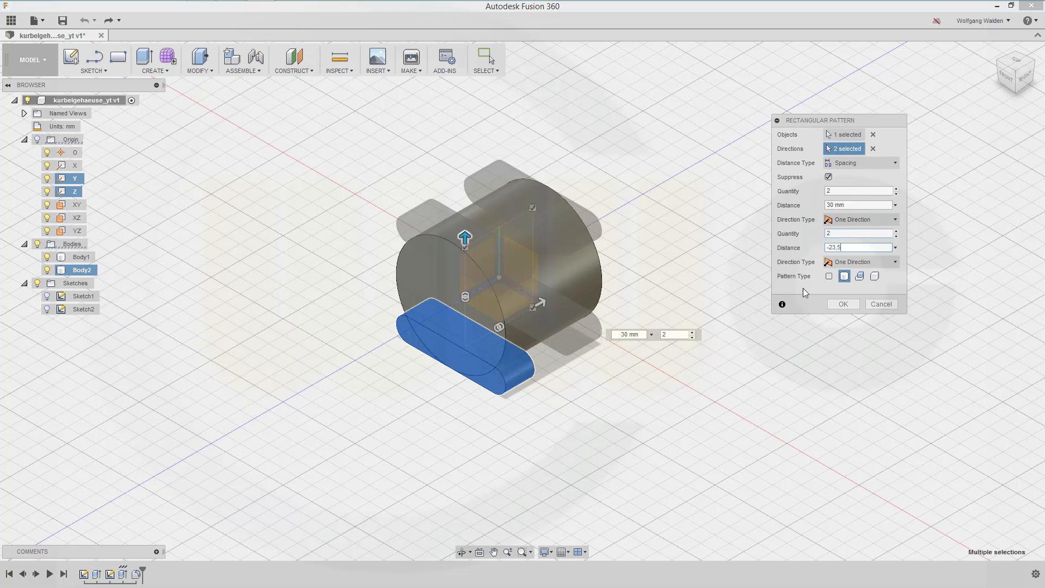
key(Return)
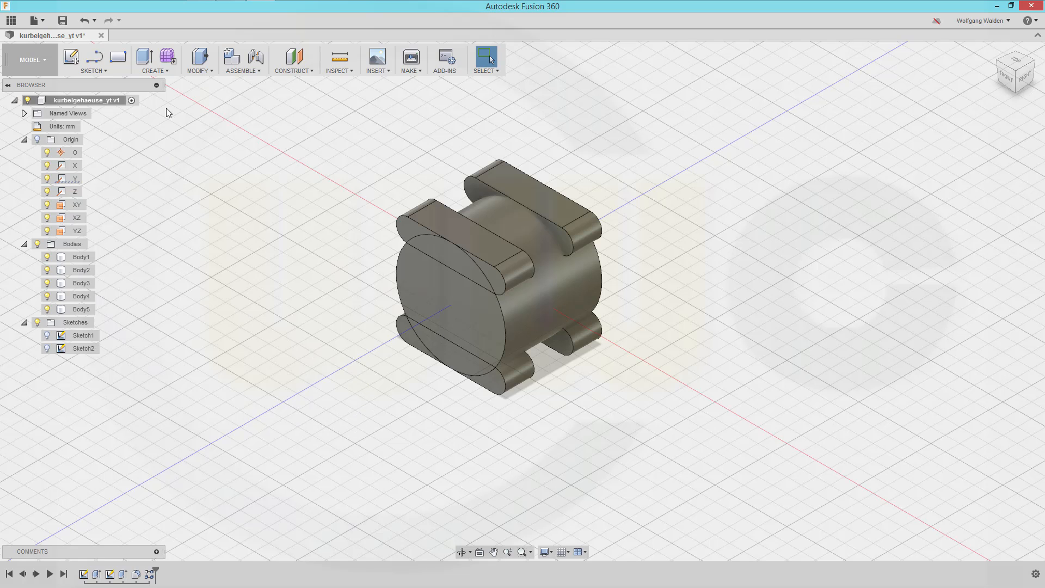
Combine the cylinder as target body with the four round-ended blocks as tool bodies, using the Join operation.
click(212, 71)
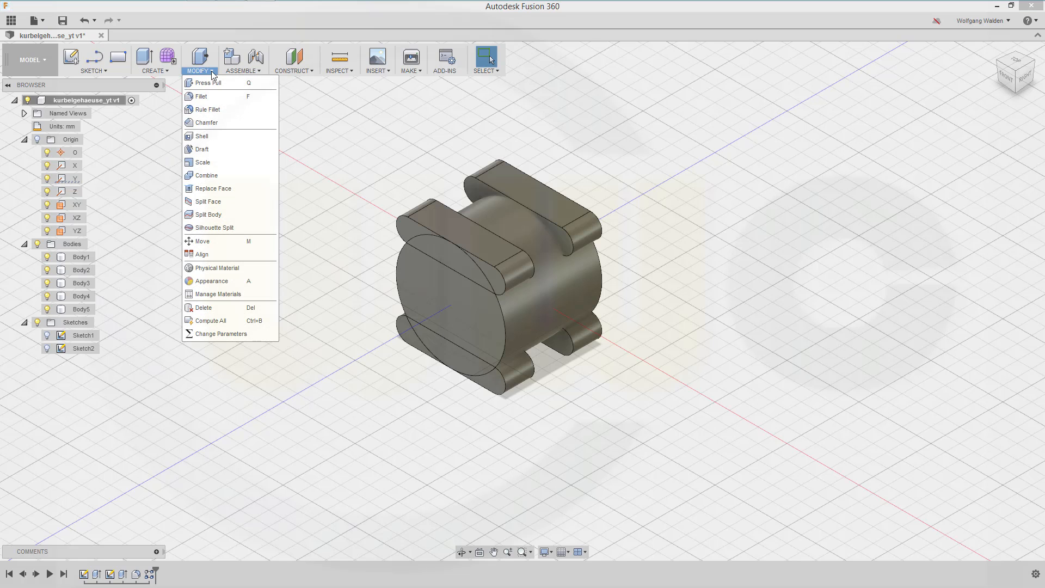
click(203, 175)
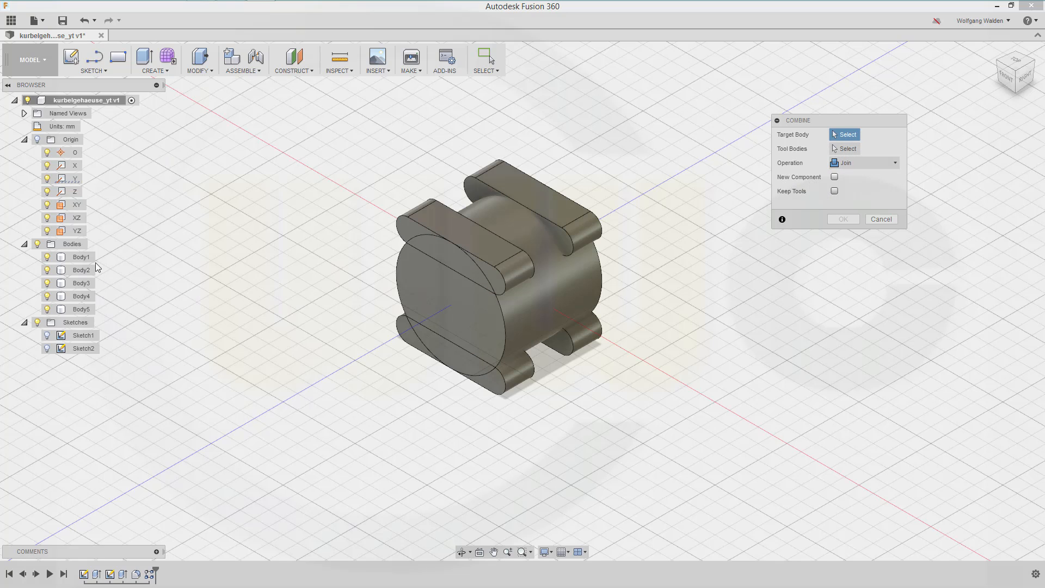
click(88, 260)
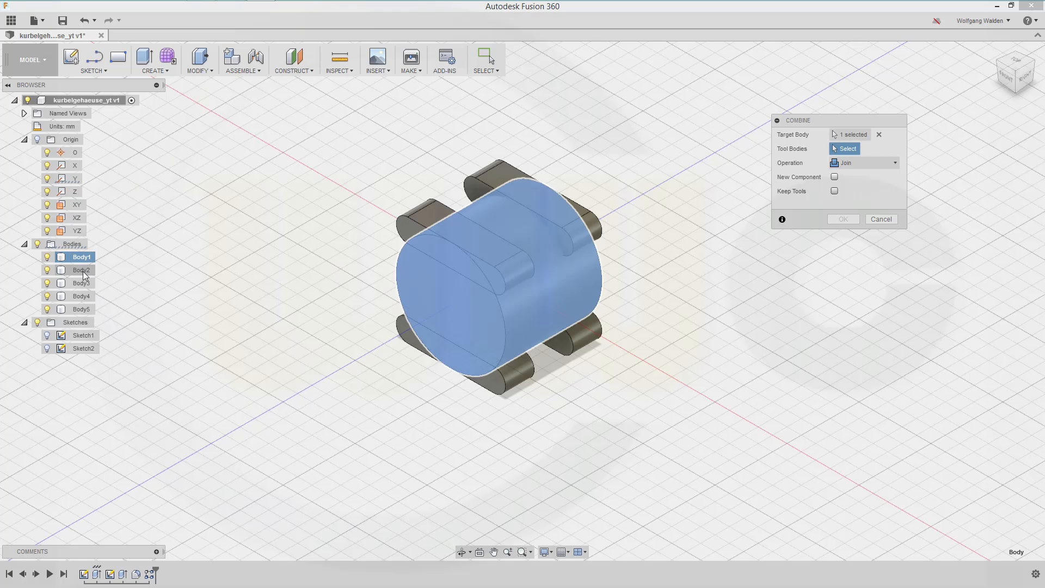
click(86, 273)
click(86, 285)
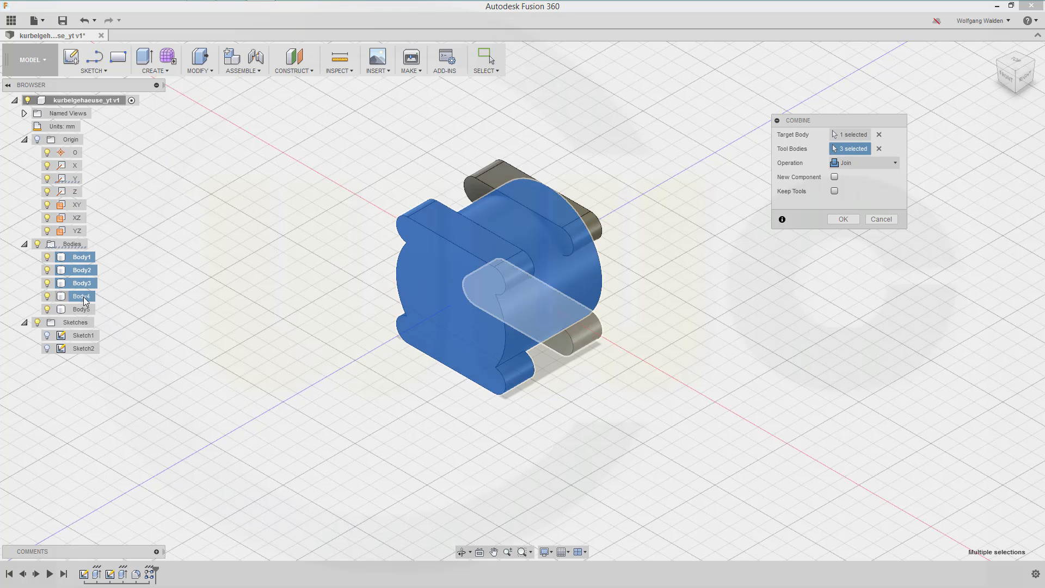
click(83, 297)
click(82, 309)
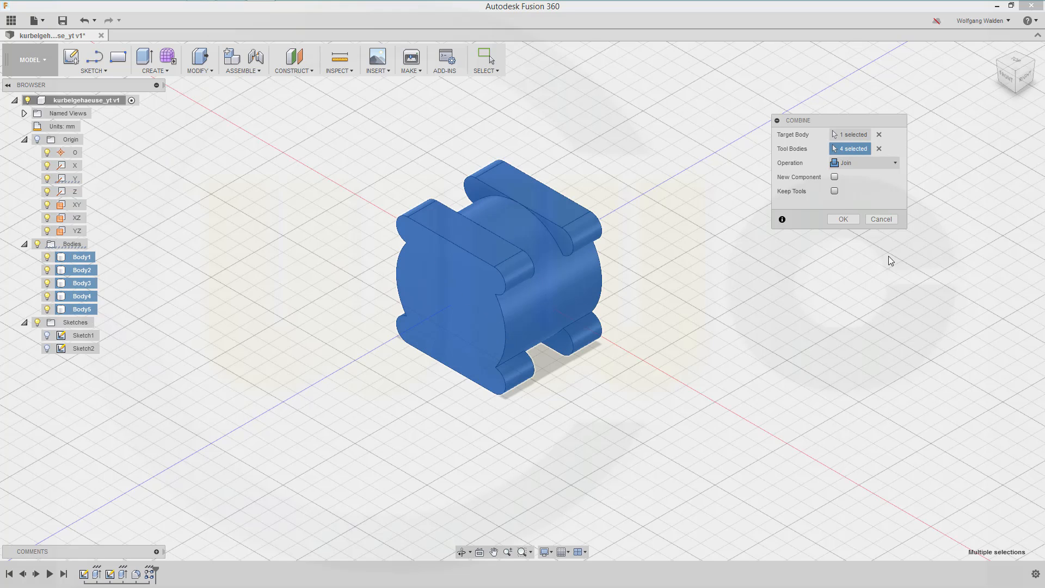
click(838, 220)
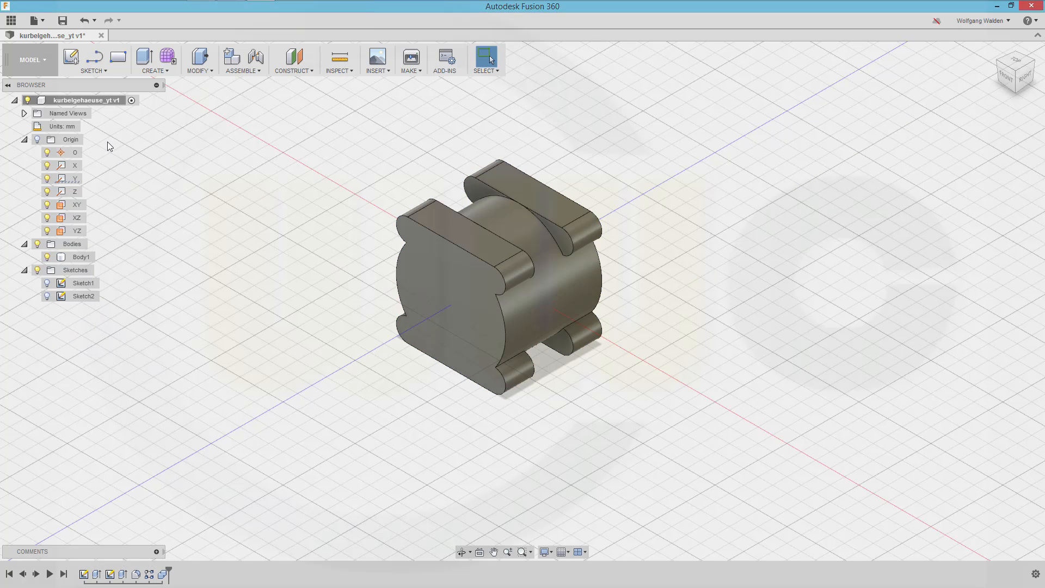
Create a new sketch on the XY origin plane and slice the model at the sketch plane.
click(106, 70)
click(88, 83)
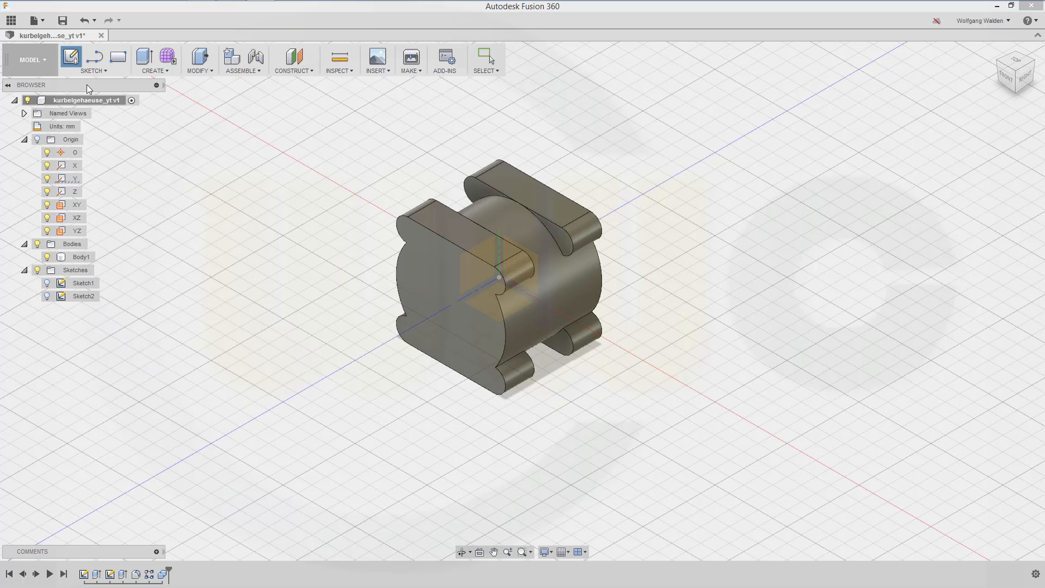
click(534, 269)
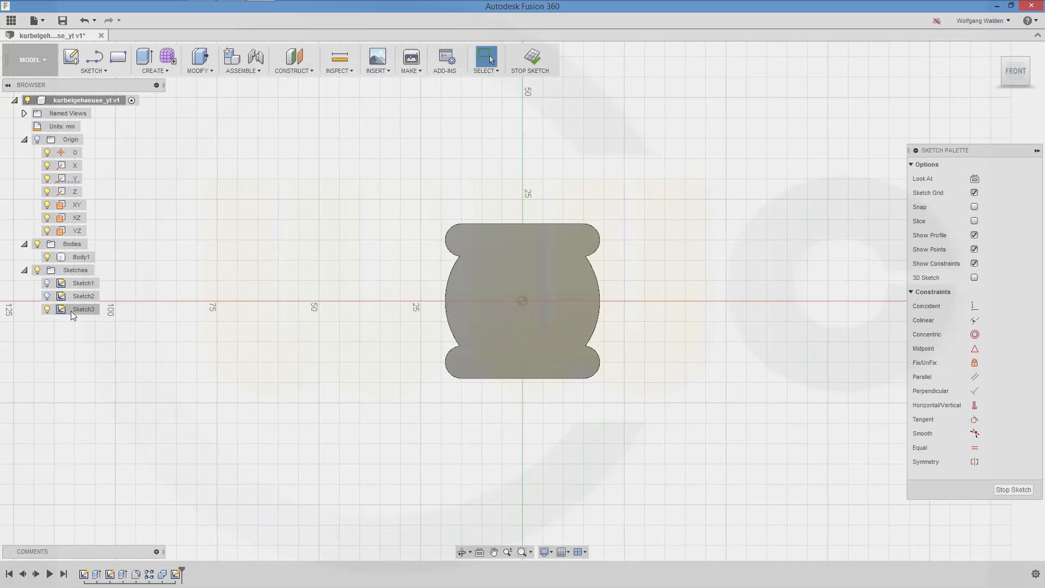
right_click(72, 310)
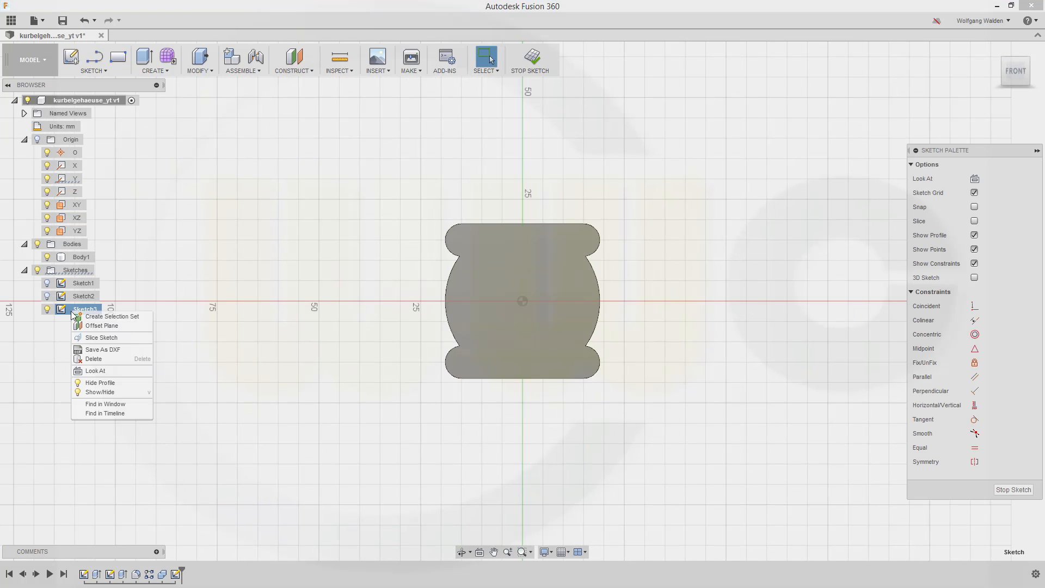
click(106, 338)
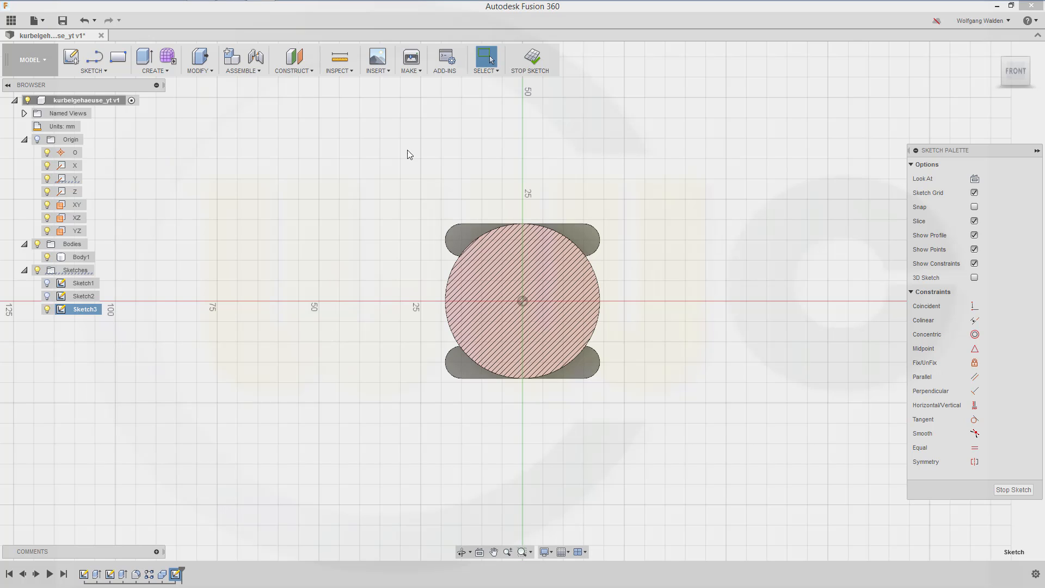
Sketch a two-point rectangle 60 mm wide and 6 mm high across the middle of the sliced cylinder.
click(117, 63)
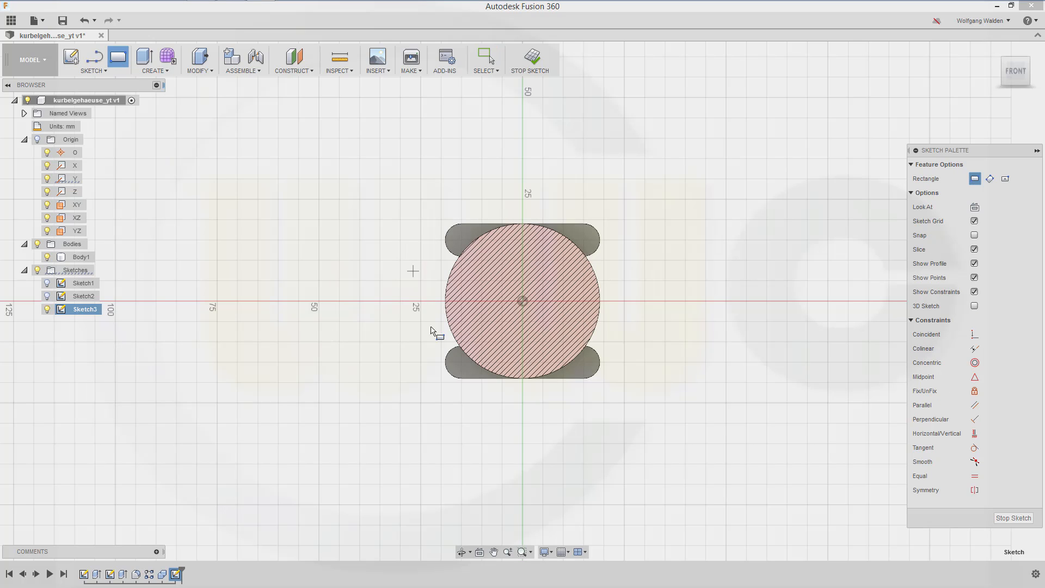
click(419, 281)
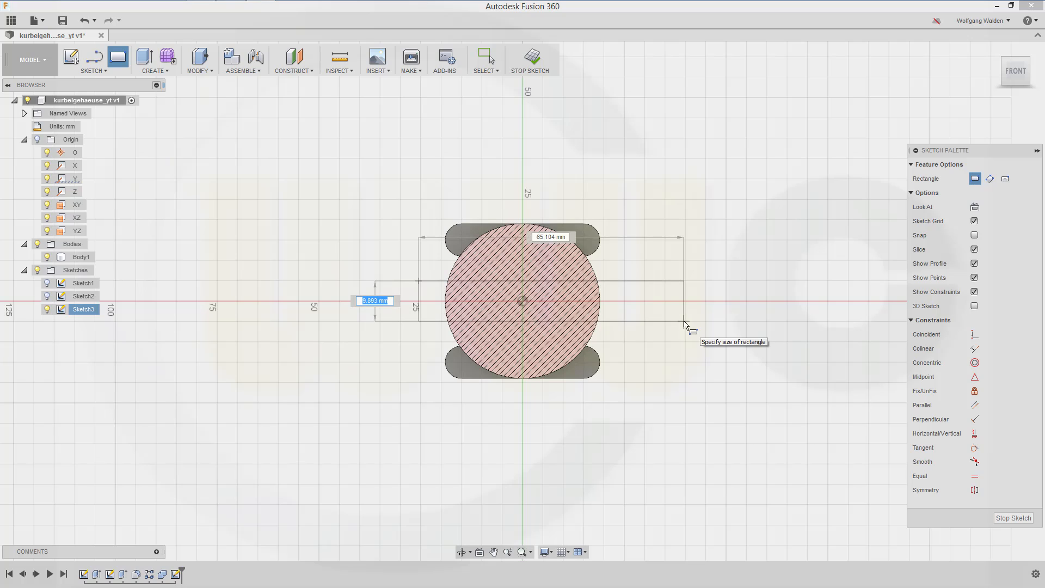
text(6)
key(Tab)
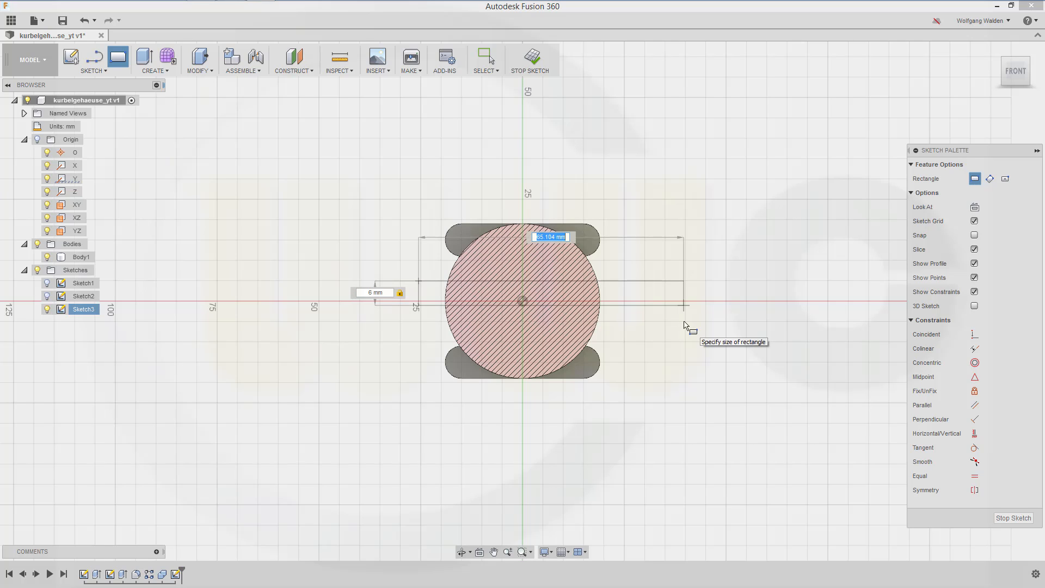
text(60)
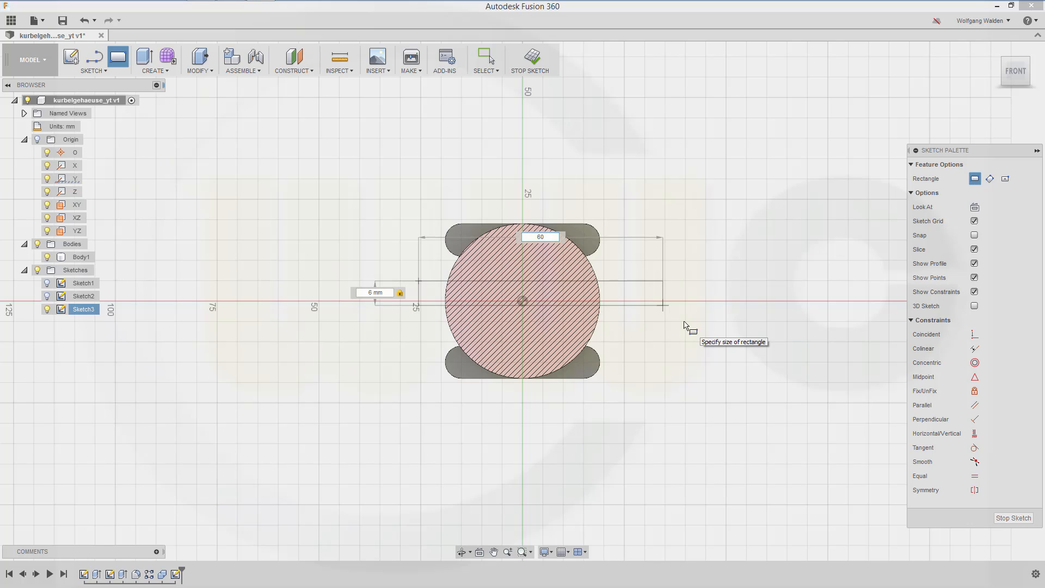
key(Return)
key(Escape)
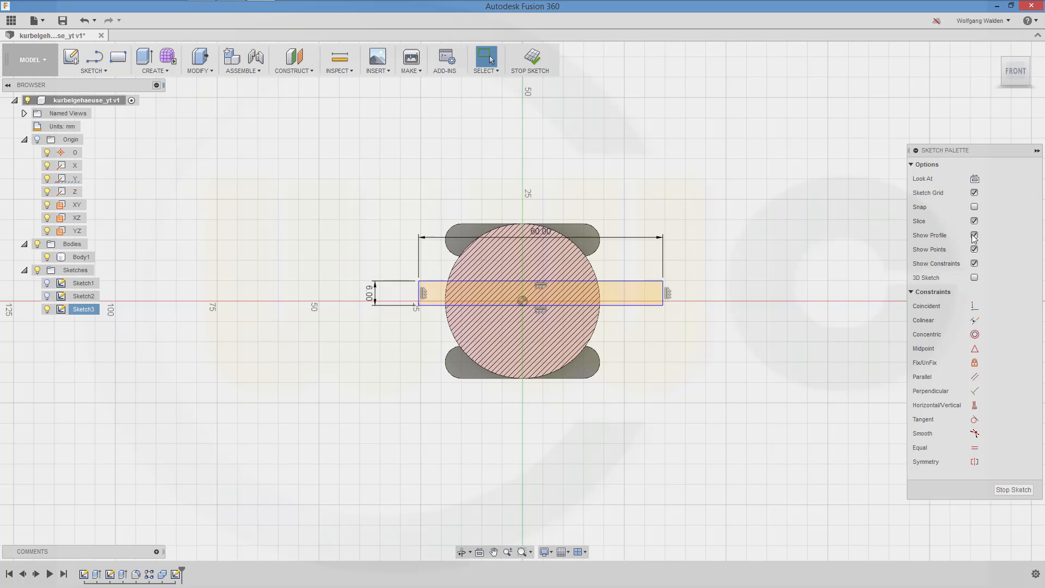
Constrain the midpoint of the rectangle's lower edge to the origin and finish the sketch.
click(975, 349)
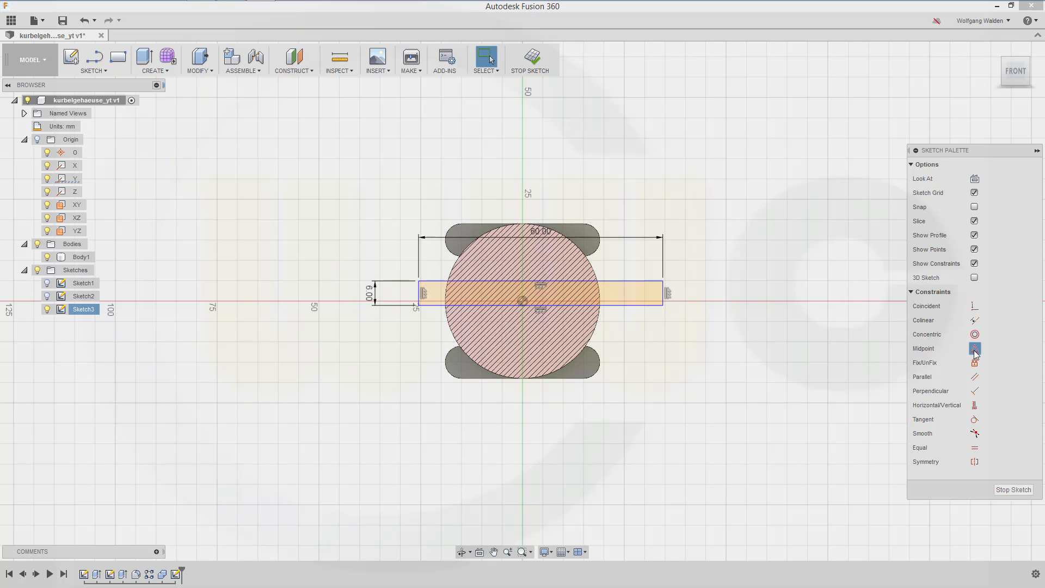
click(511, 305)
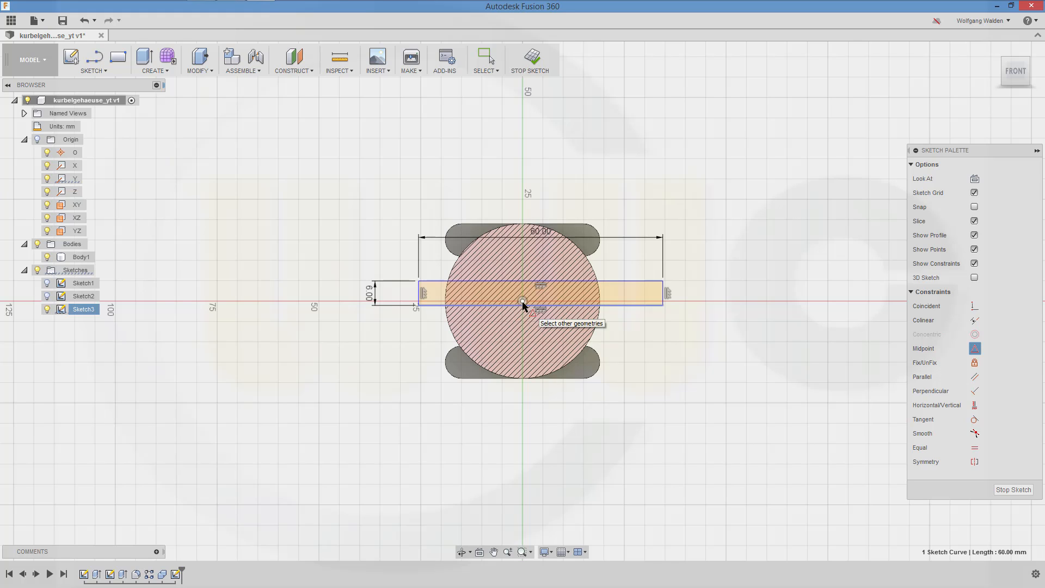
click(522, 303)
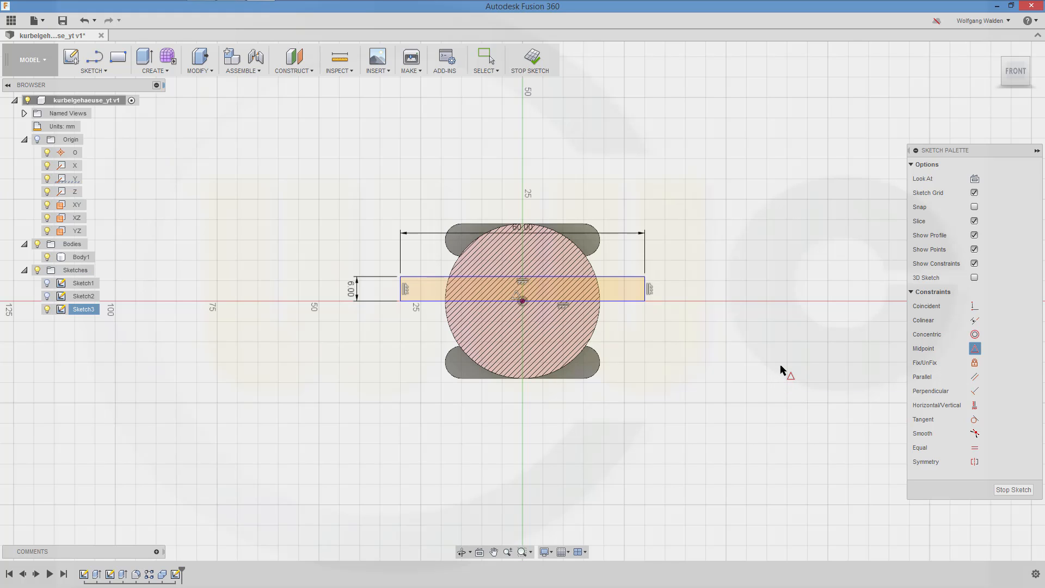
click(1014, 490)
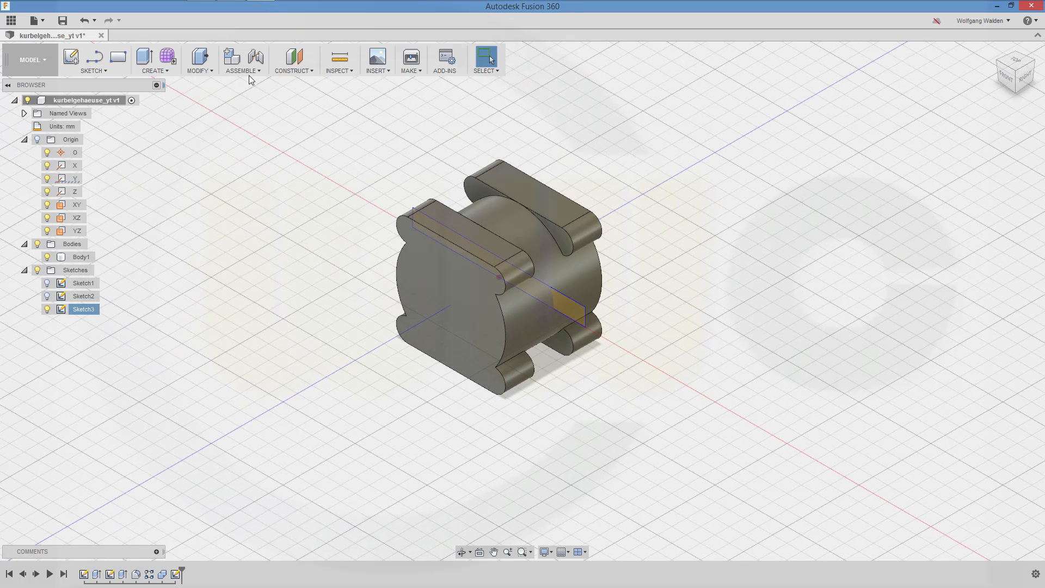
Extrude the 60 x 6 mm rectangle symmetrically with a whole length of 33.5 mm, joining it to the crankcase body.
click(144, 58)
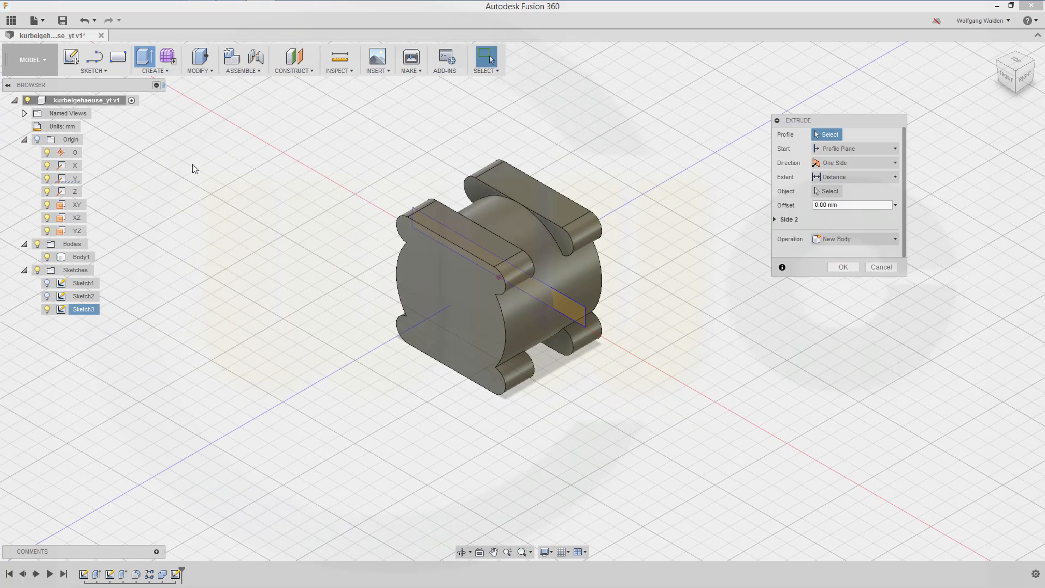
click(582, 307)
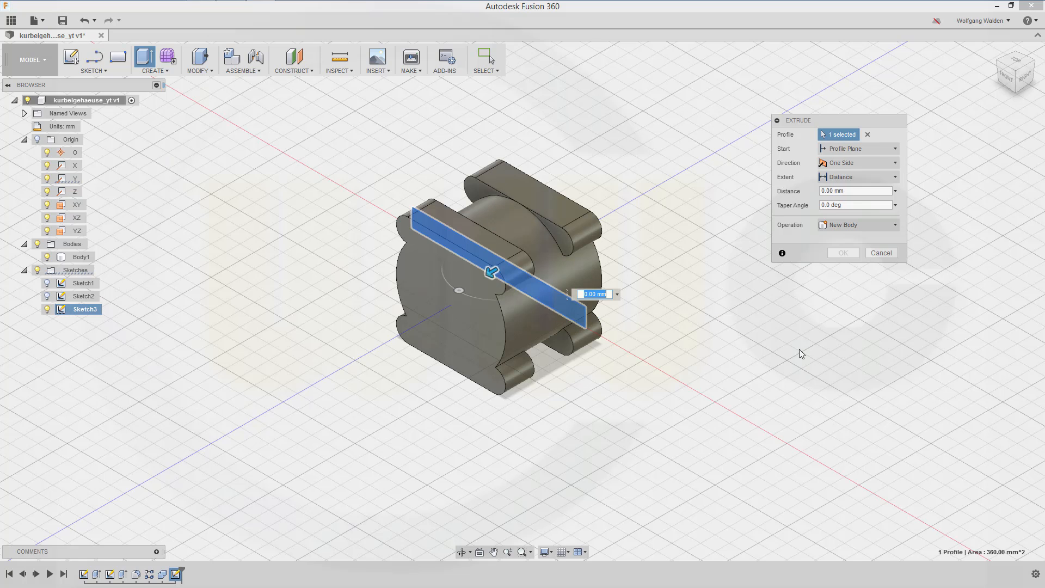
click(895, 162)
click(867, 203)
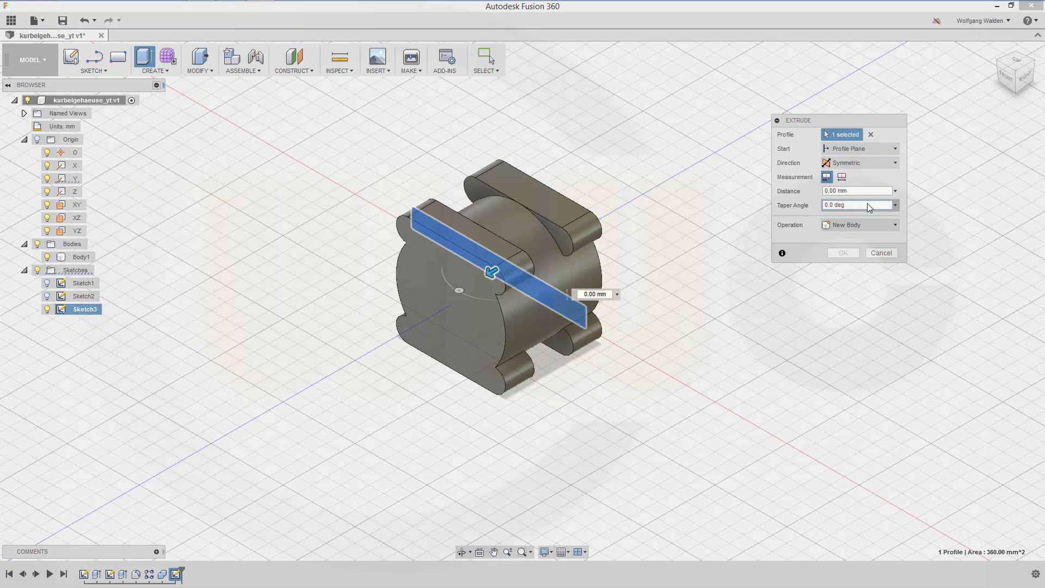
click(843, 177)
click(855, 191)
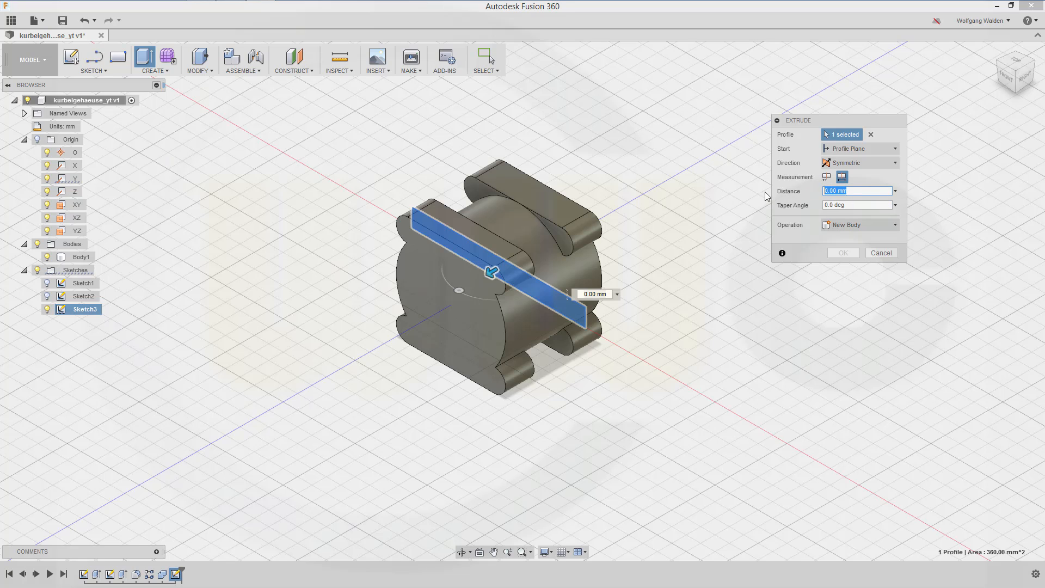
text(33)
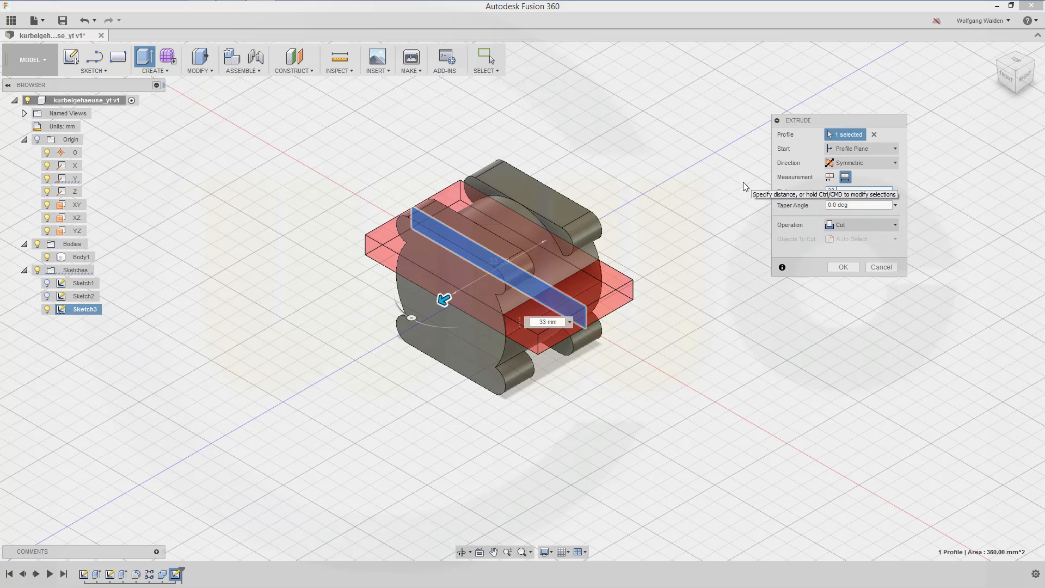
text(.5)
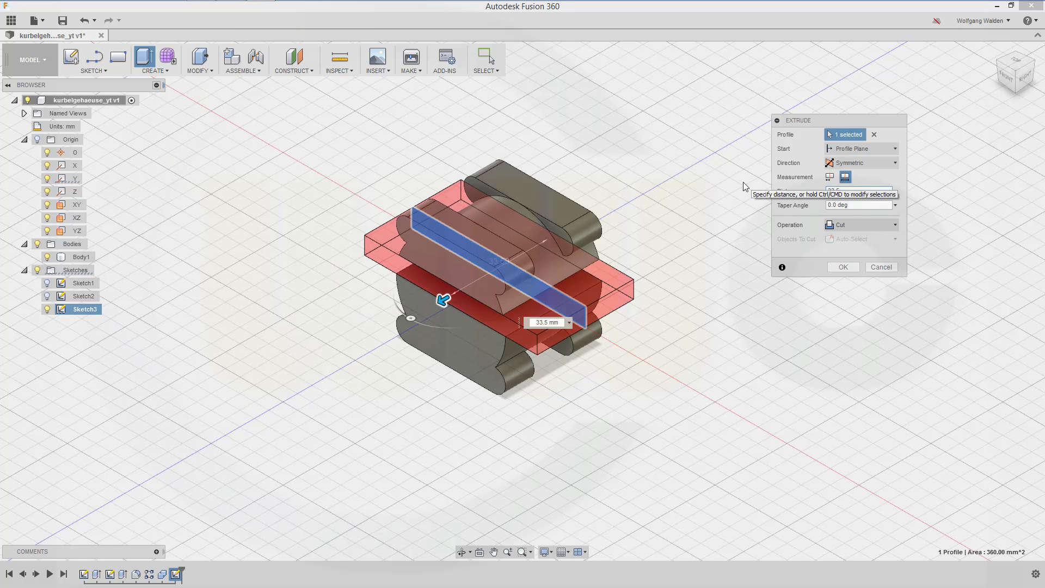
click(895, 225)
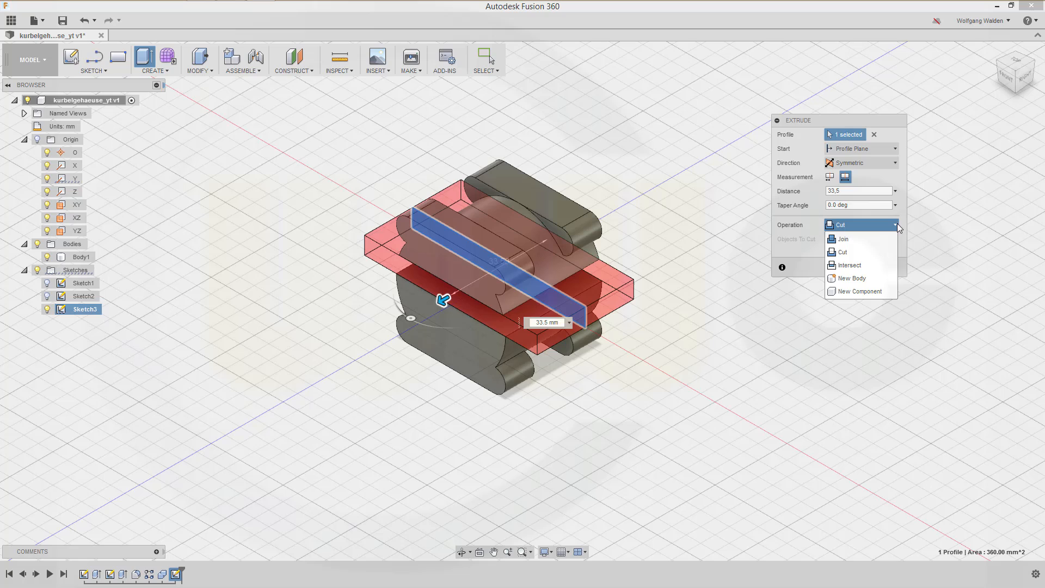
click(862, 240)
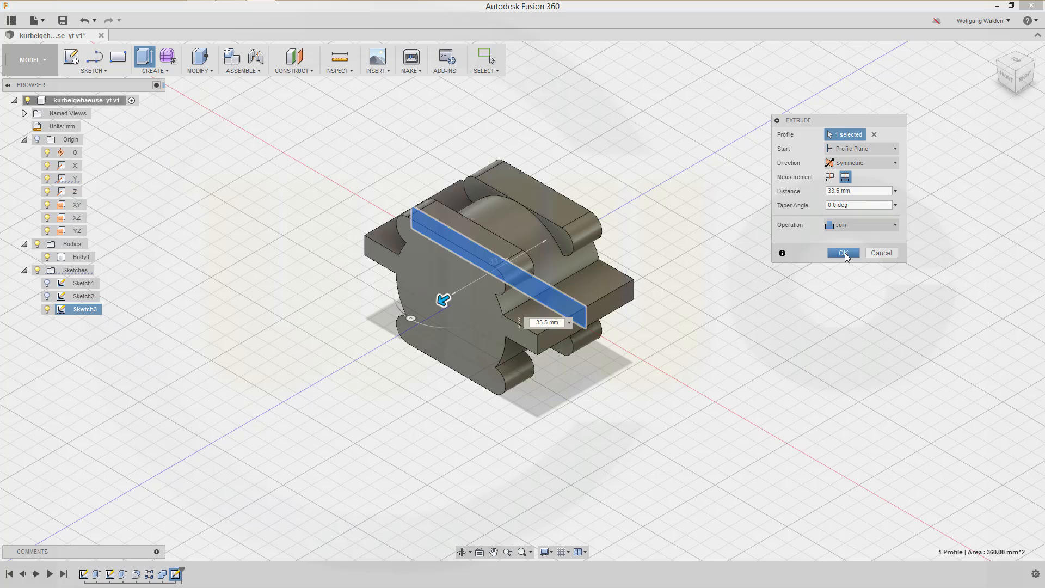
click(844, 253)
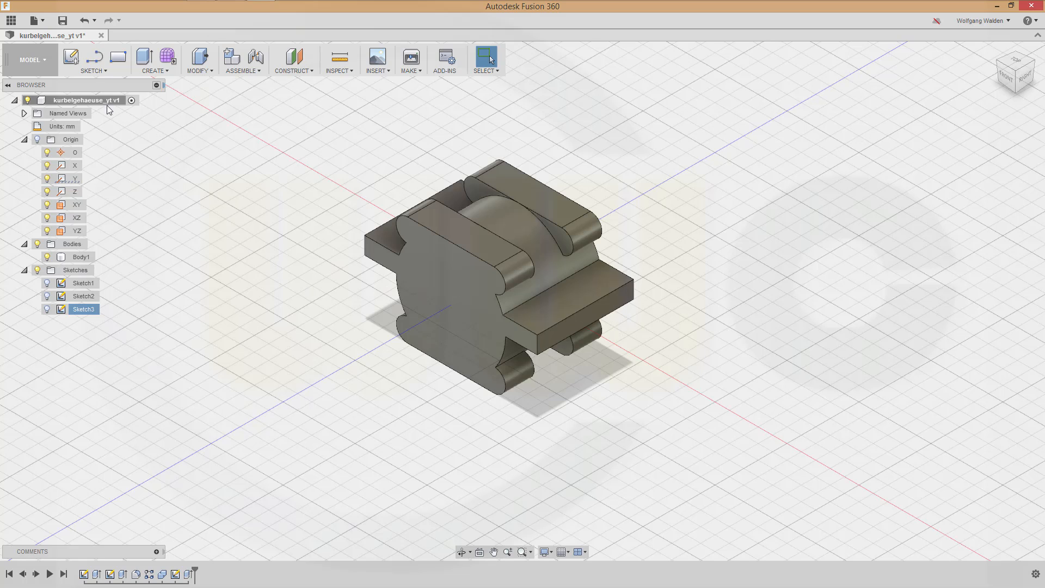
Create a new sketch on the XZ origin plane and slice the model at the sketch plane.
click(71, 57)
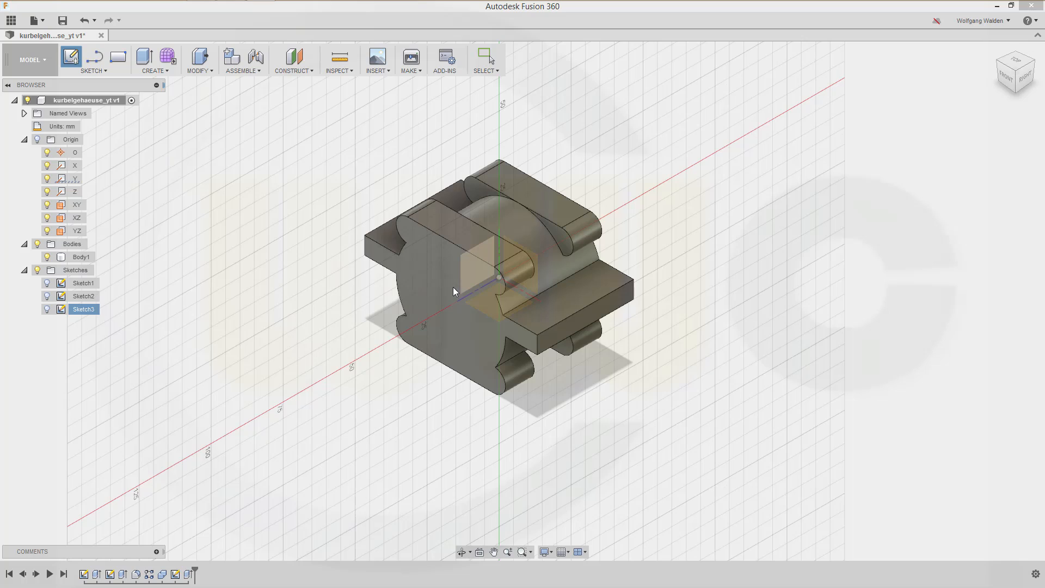
click(513, 303)
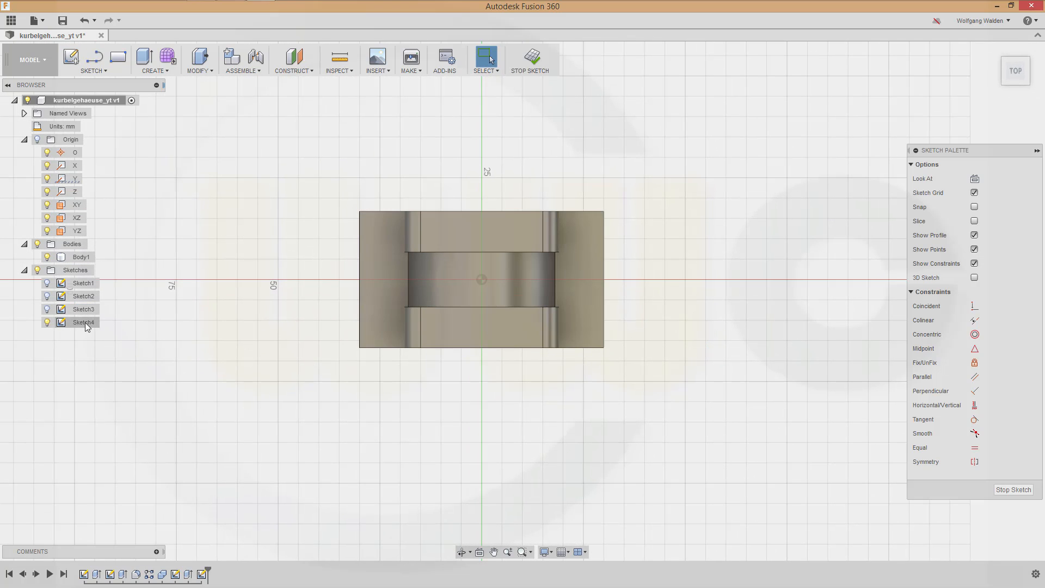
right_click(85, 322)
click(112, 350)
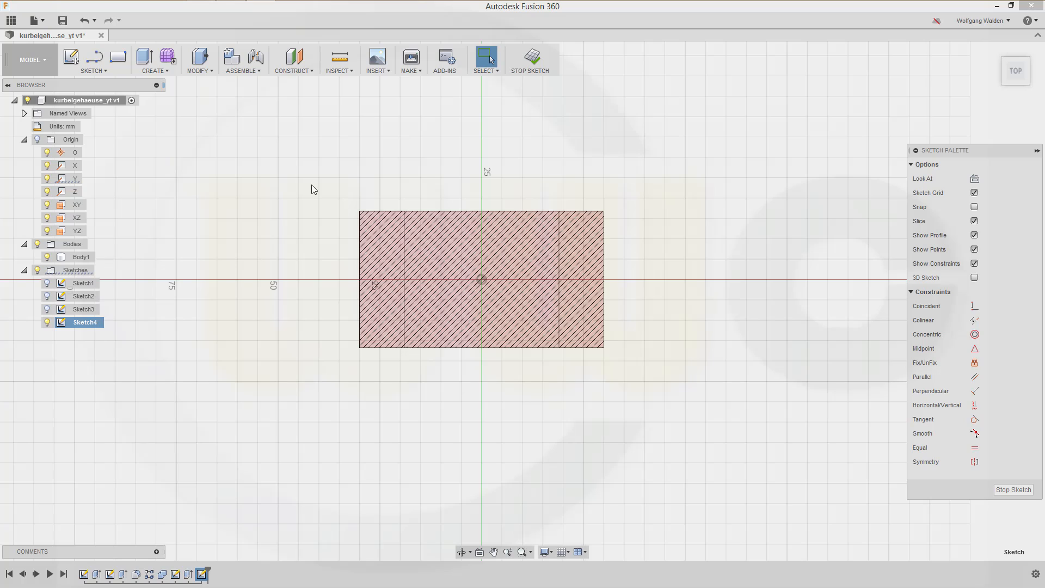
Sketch a 32 mm diameter circle centred on the origin and finish the sketch.
key(c)
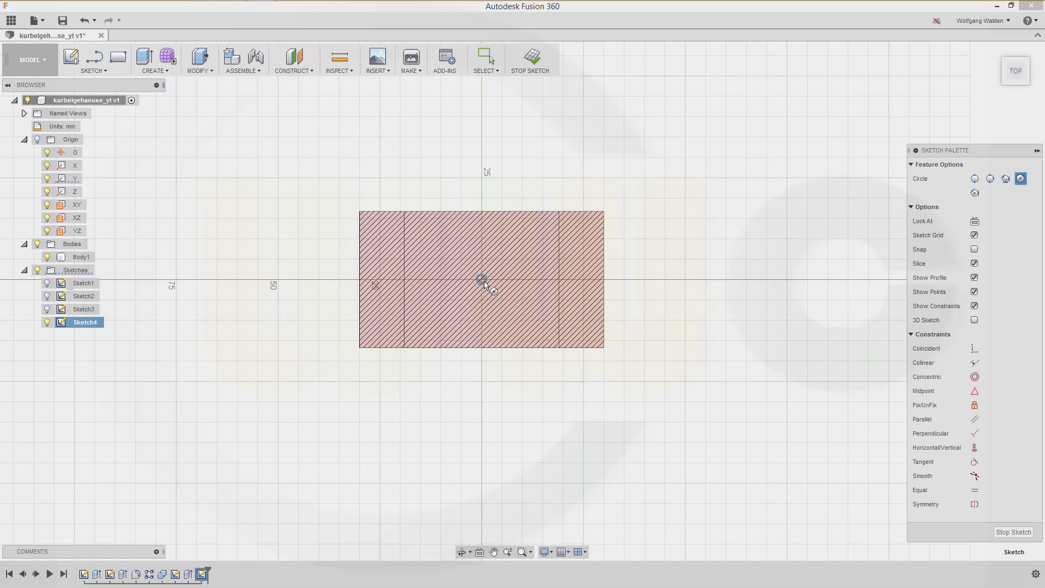
click(482, 280)
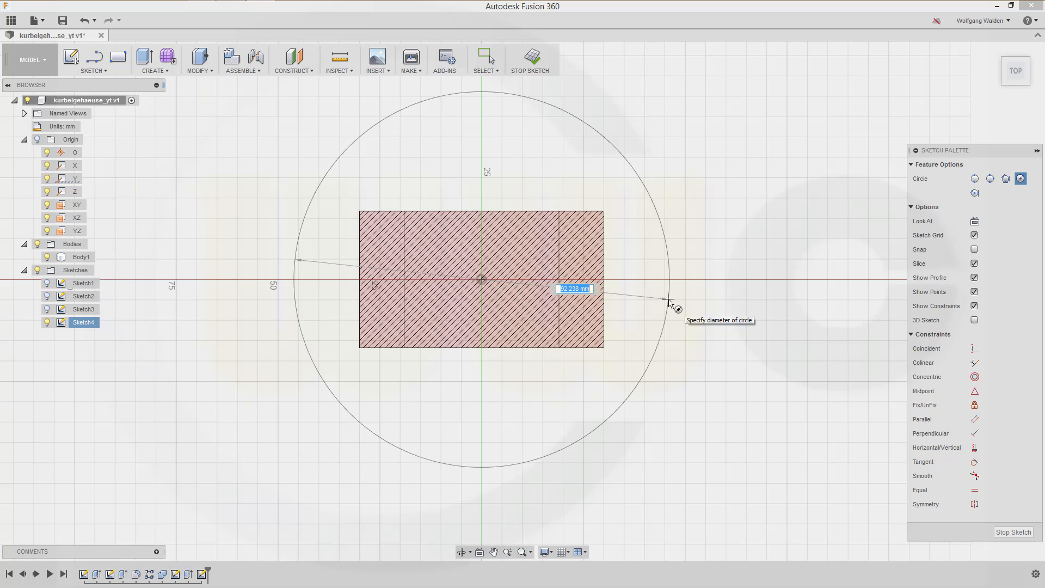
text(32)
key(Return)
key(Escape)
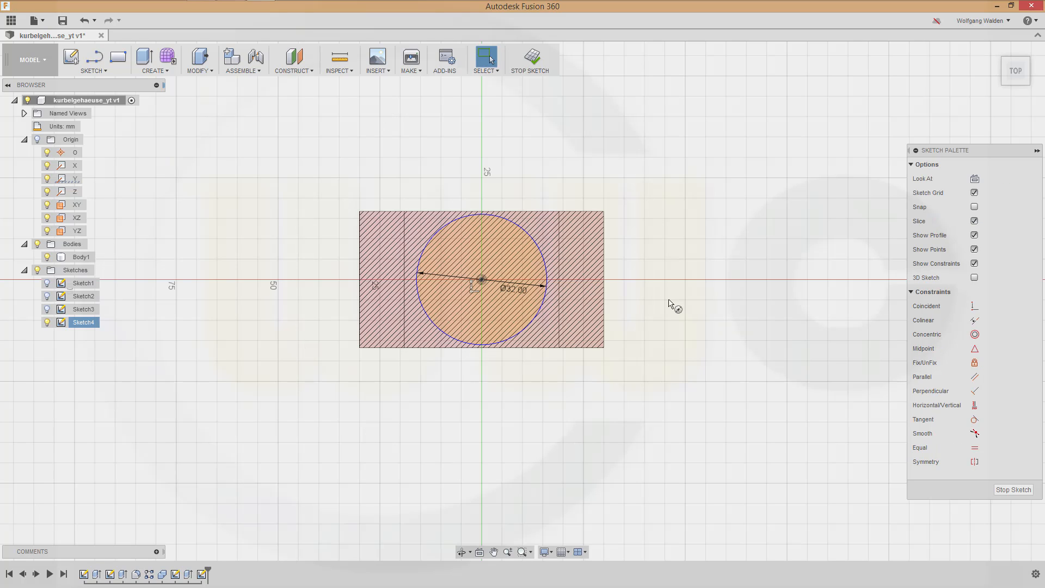
click(1028, 490)
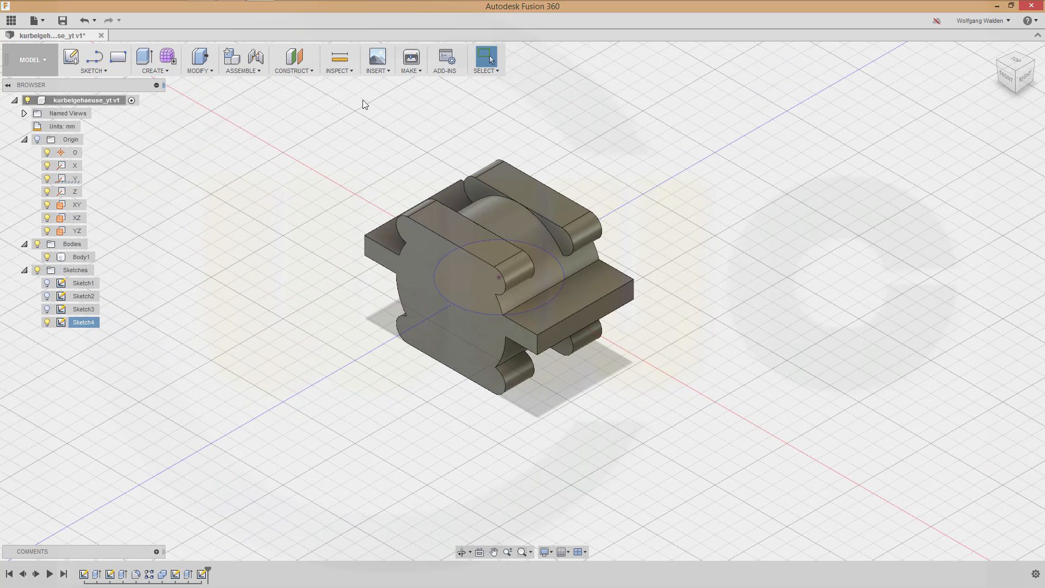
Extrude the 32 mm circle 67.5 mm upward to one side, joining it to the crankcase body.
click(145, 56)
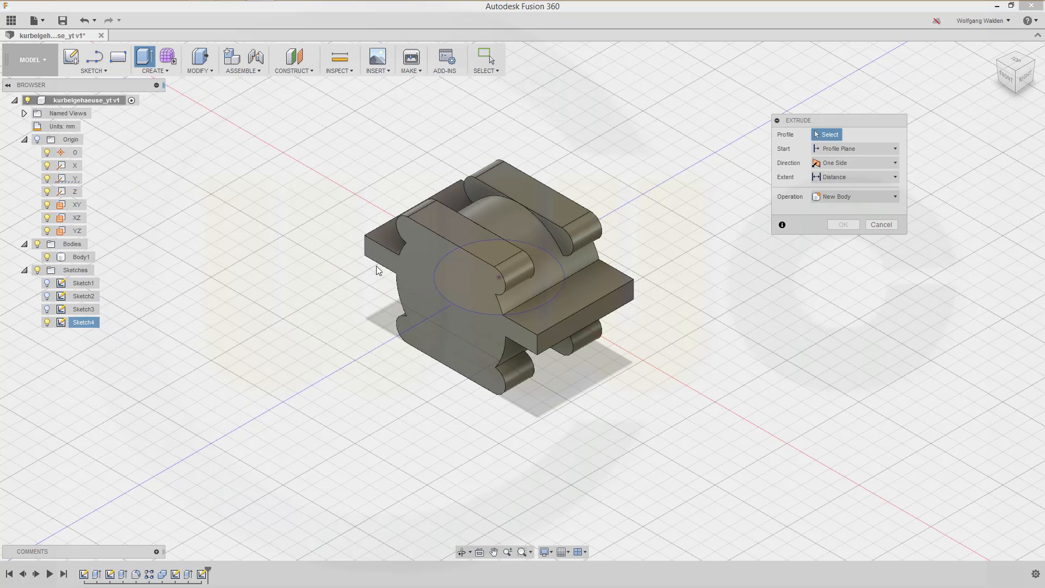
click(553, 267)
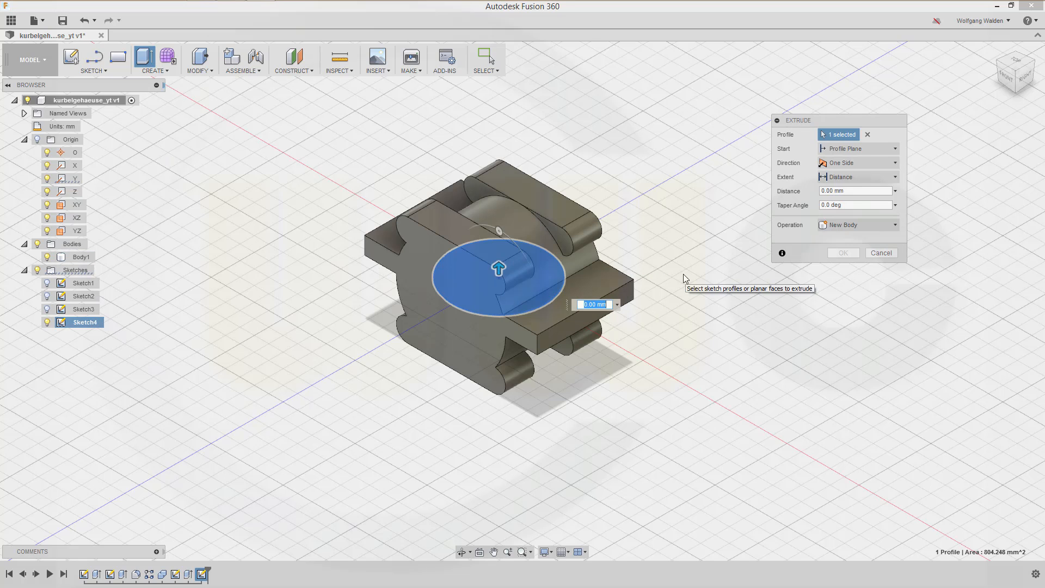
click(852, 189)
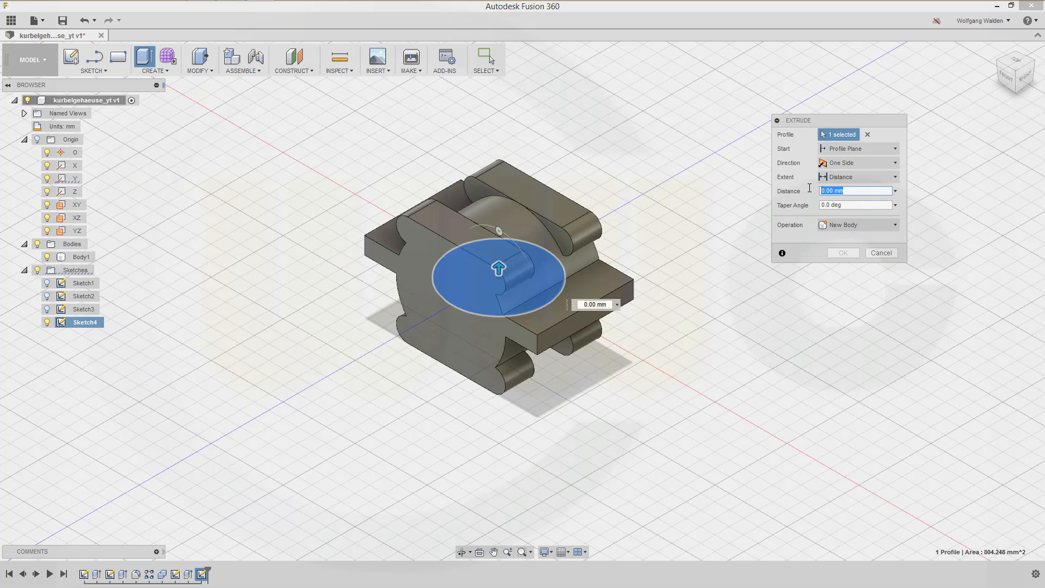
text(67,5)
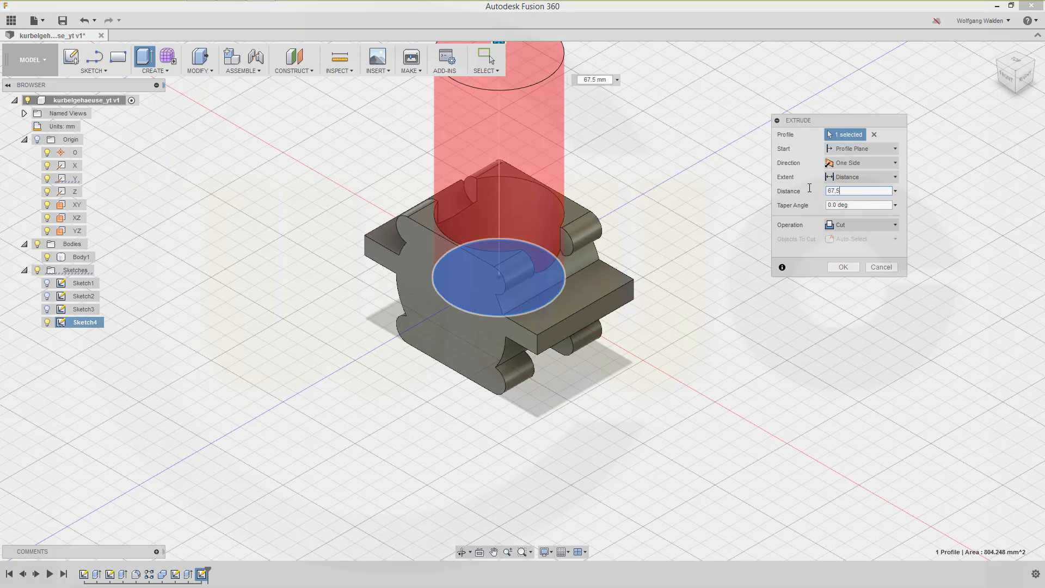
click(896, 224)
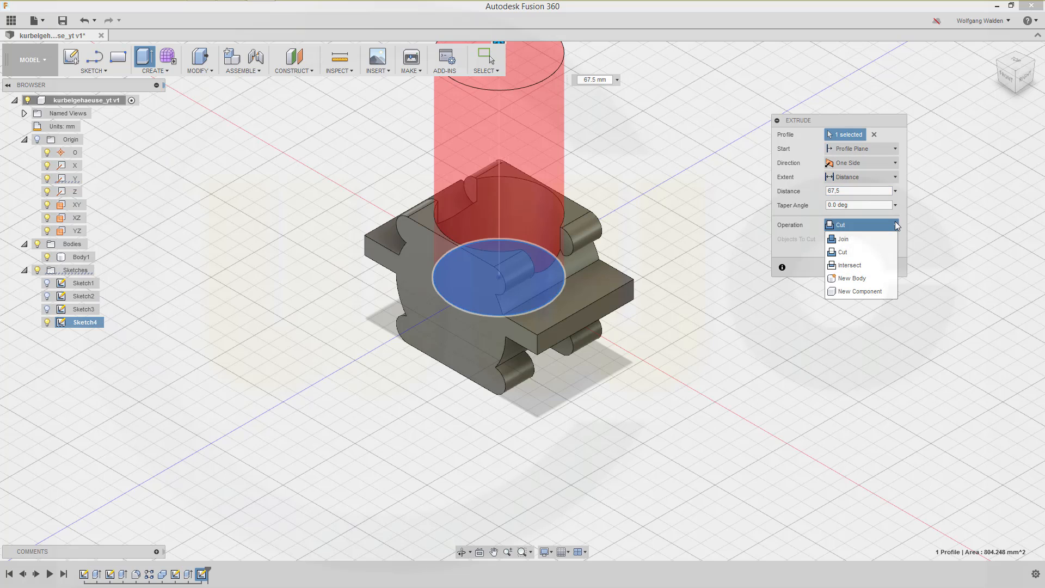
click(843, 239)
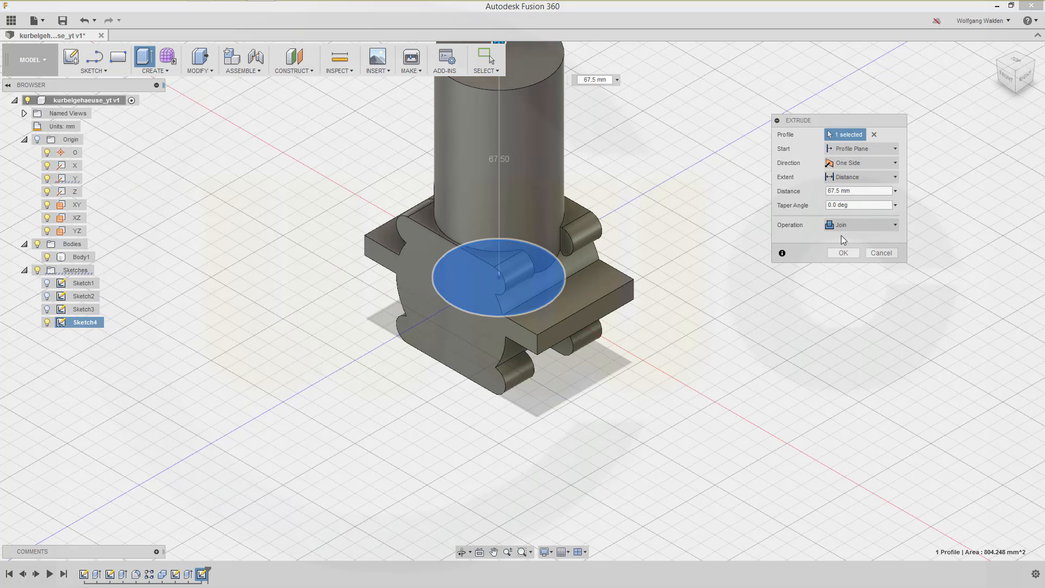
click(844, 253)
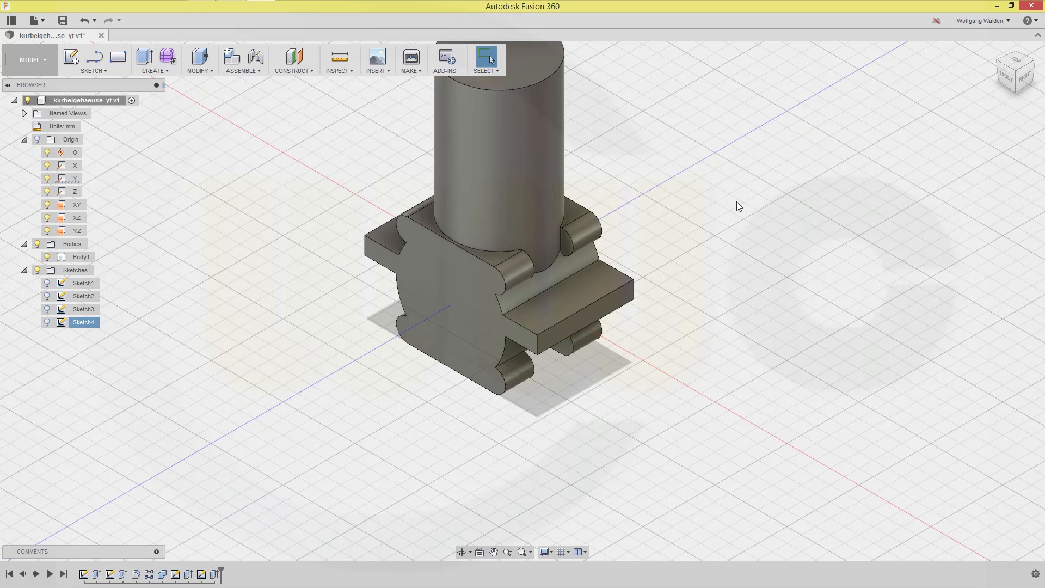
Start another sketch on the XZ origin plane, below the upright cylinder, with the model sliced at that plane.
scroll(662, 167, down, 2)
scroll(661, 163, down, 1)
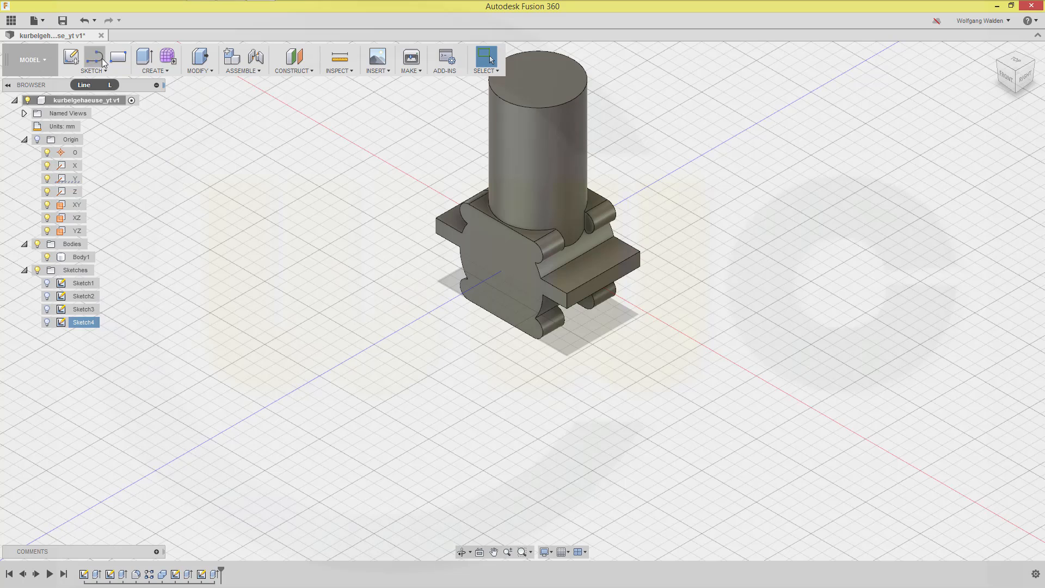
click(71, 57)
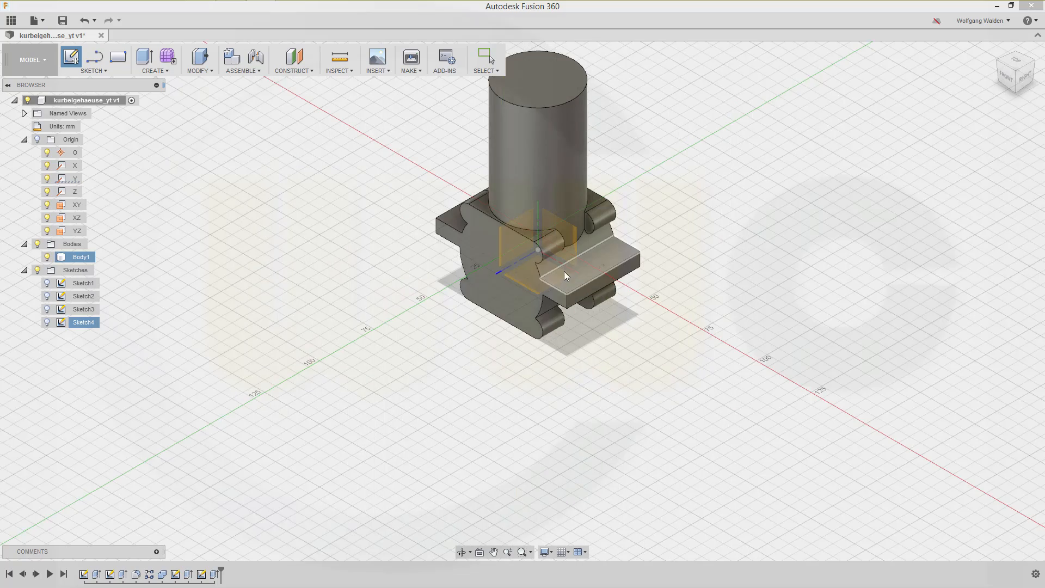
scroll(561, 277, down, 3)
scroll(560, 283, down, 5)
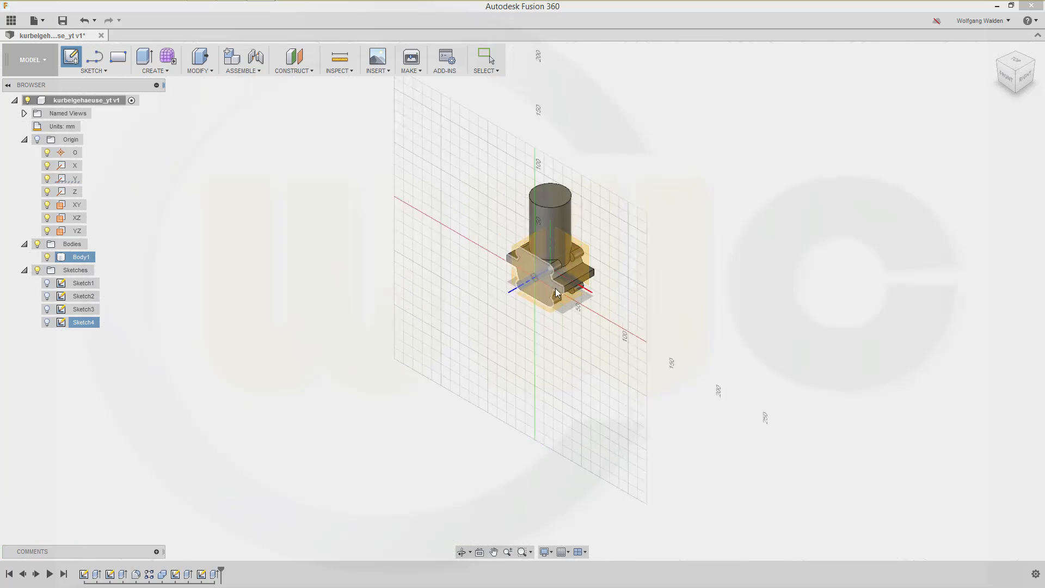
scroll(554, 312, up, 6)
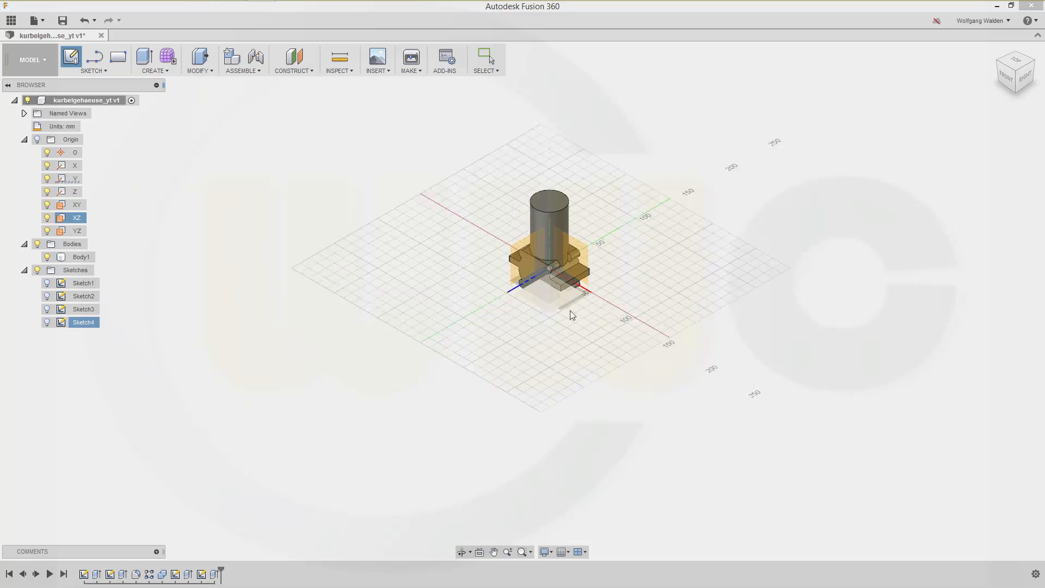
scroll(435, 298, up, 2)
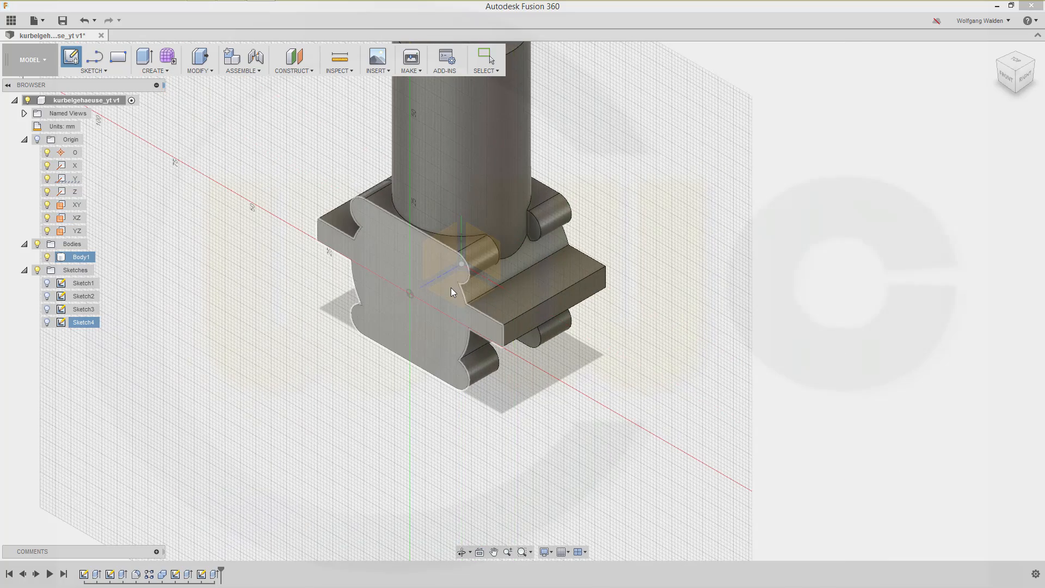
click(469, 284)
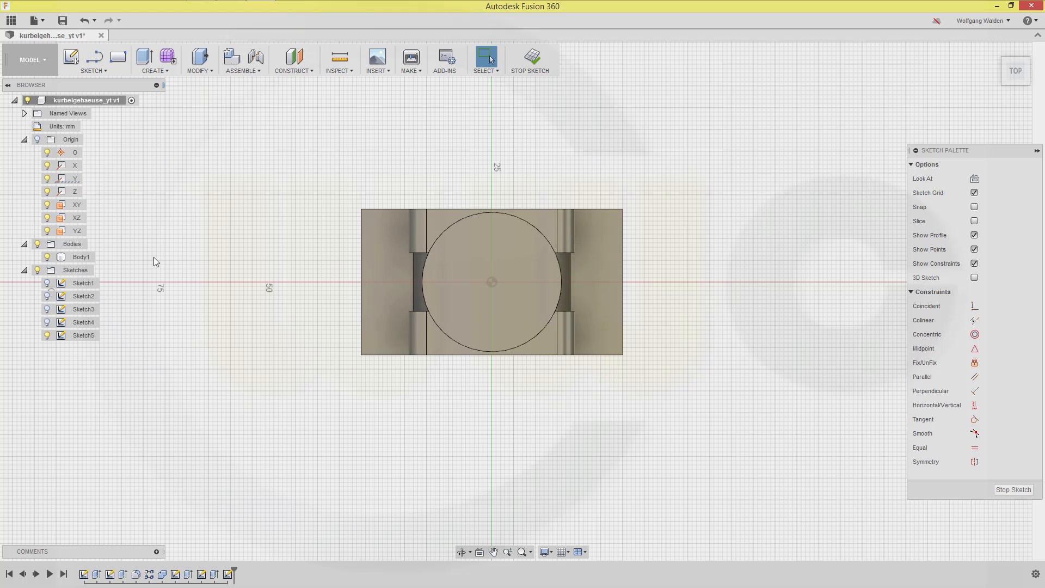
right_click(75, 335)
click(101, 360)
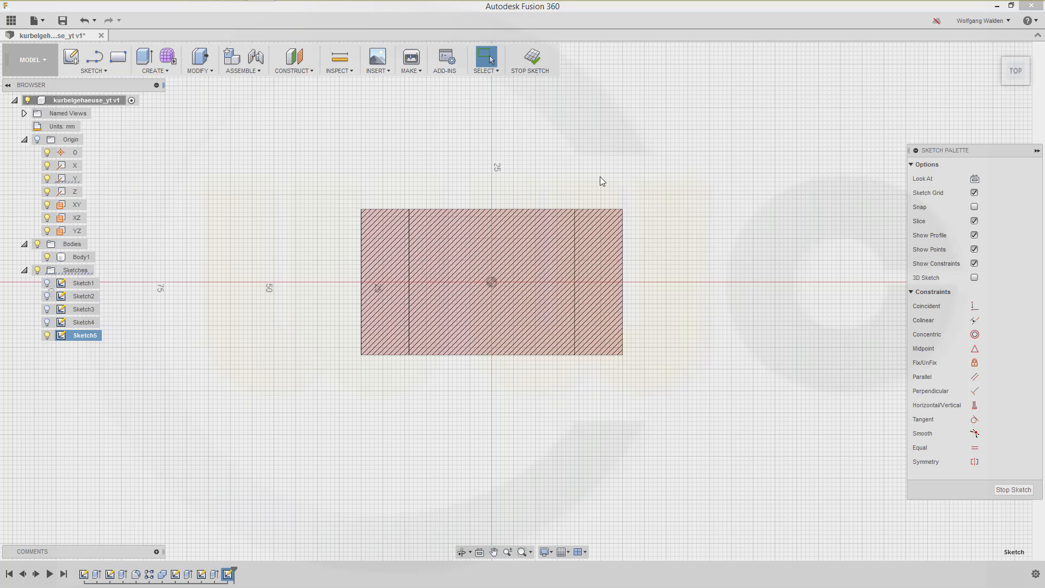
Sketch a 43 mm diameter circle centred on the origin and finish the sketch.
key(c)
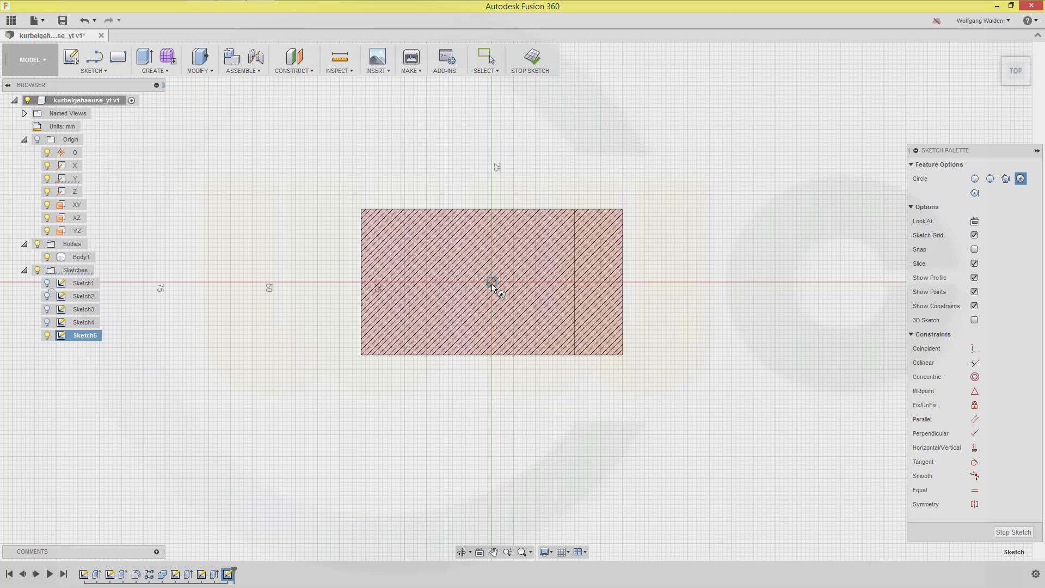
click(492, 282)
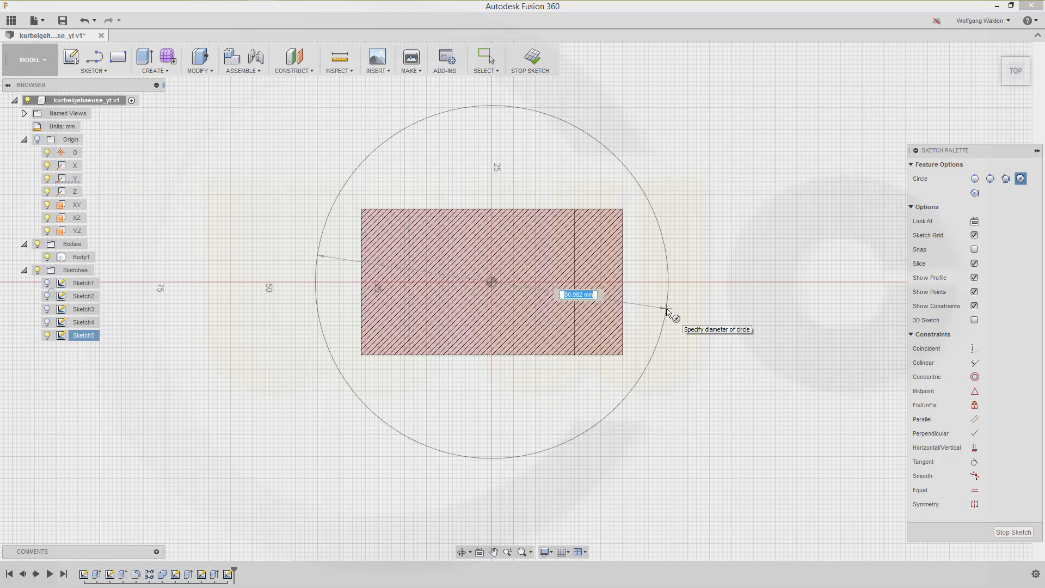
text(43)
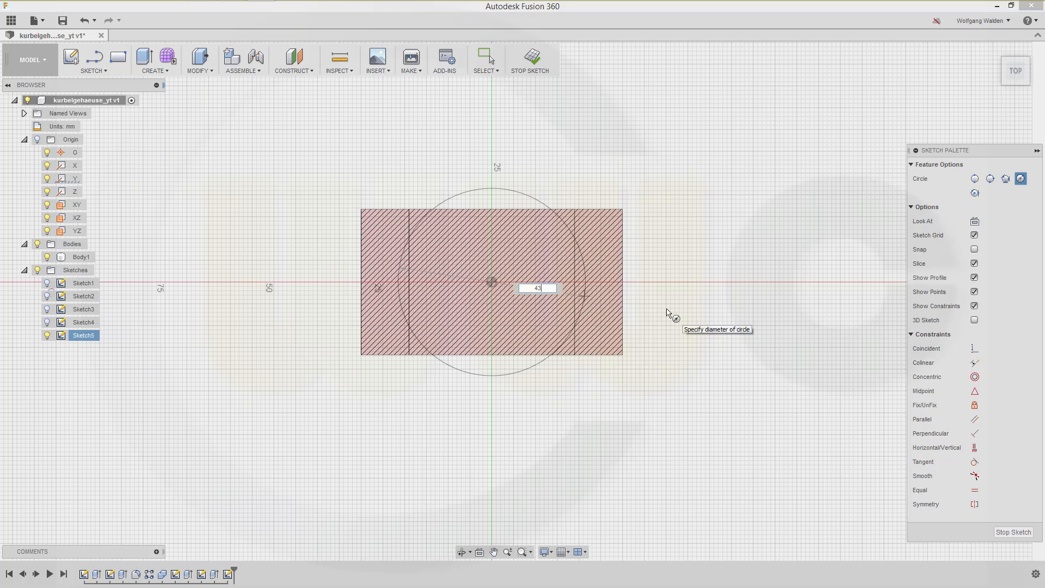
key(Return)
key(Escape)
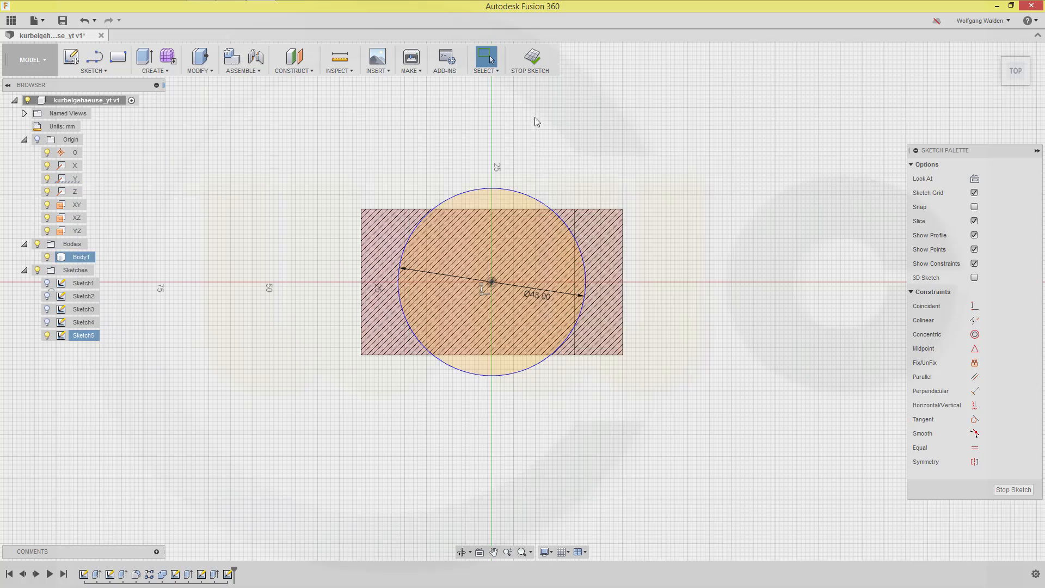
click(1014, 490)
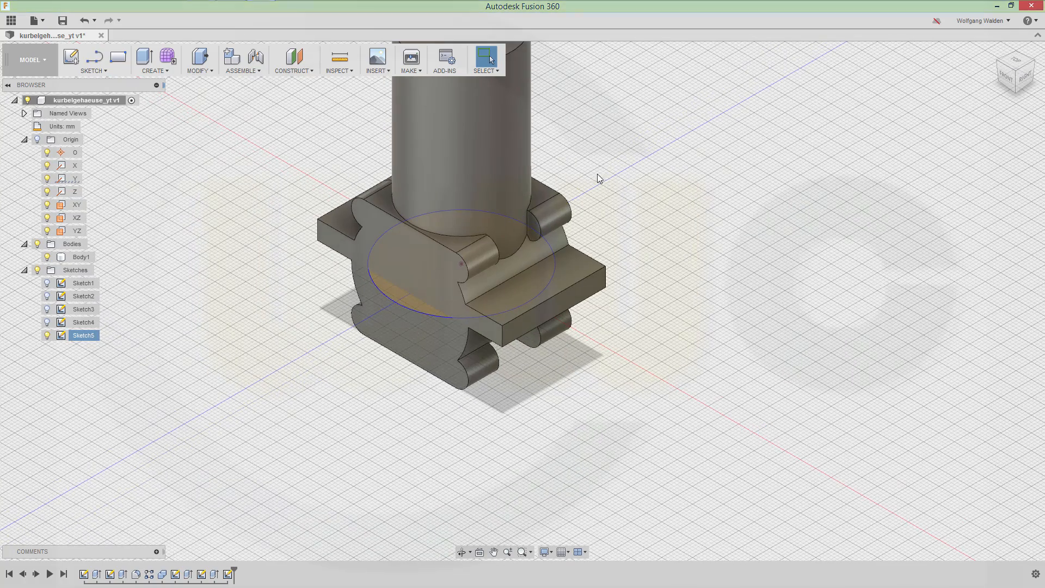
Start extruding the 43 mm circle profile to one side with a distance of -1.5 mm.
shift+middle_drag(603, 184, 665, 295)
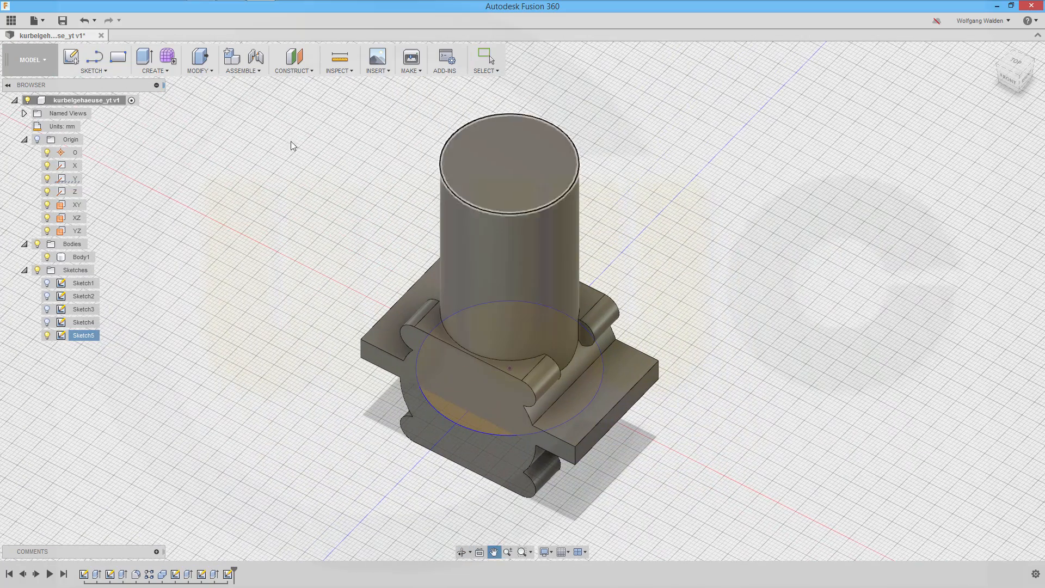
click(144, 56)
click(498, 429)
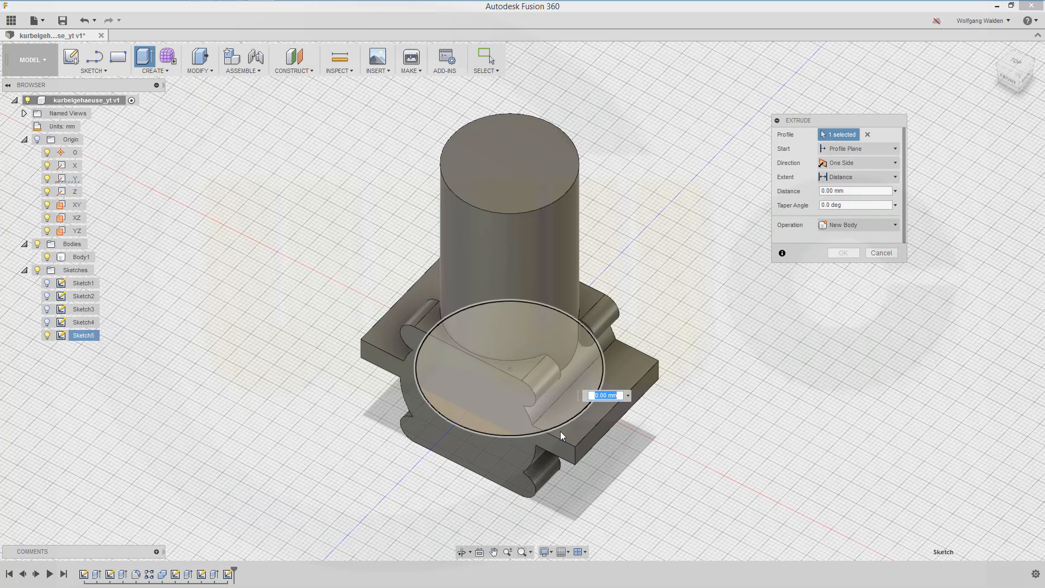
click(855, 191)
key(BackSpace)
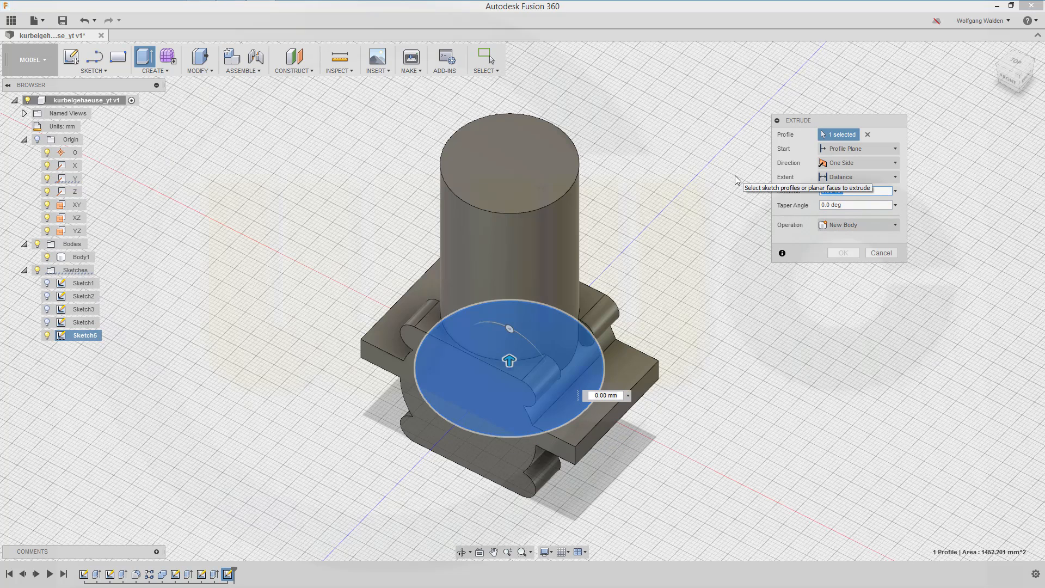
text(-1)
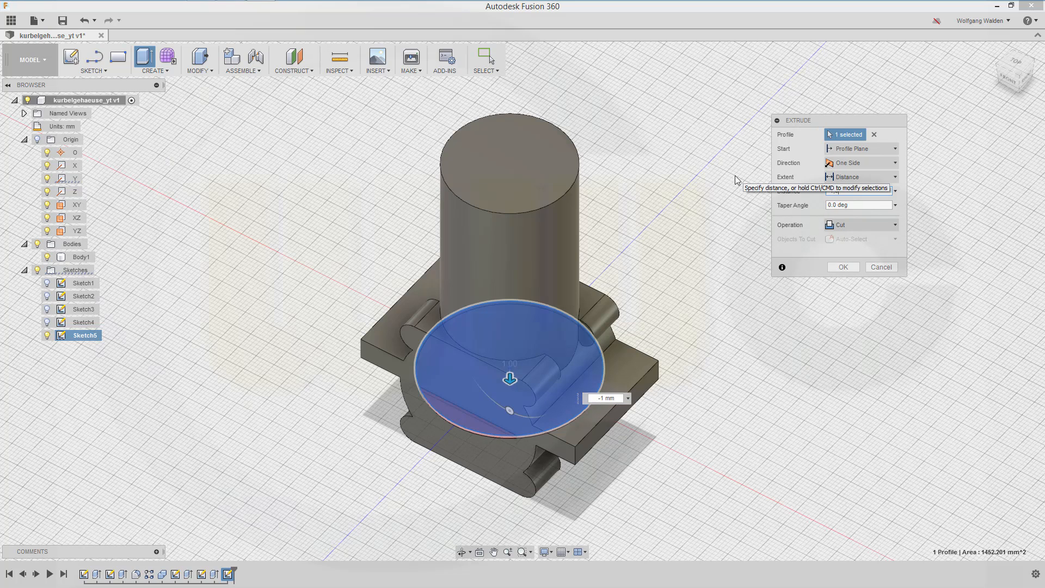
text(,5)
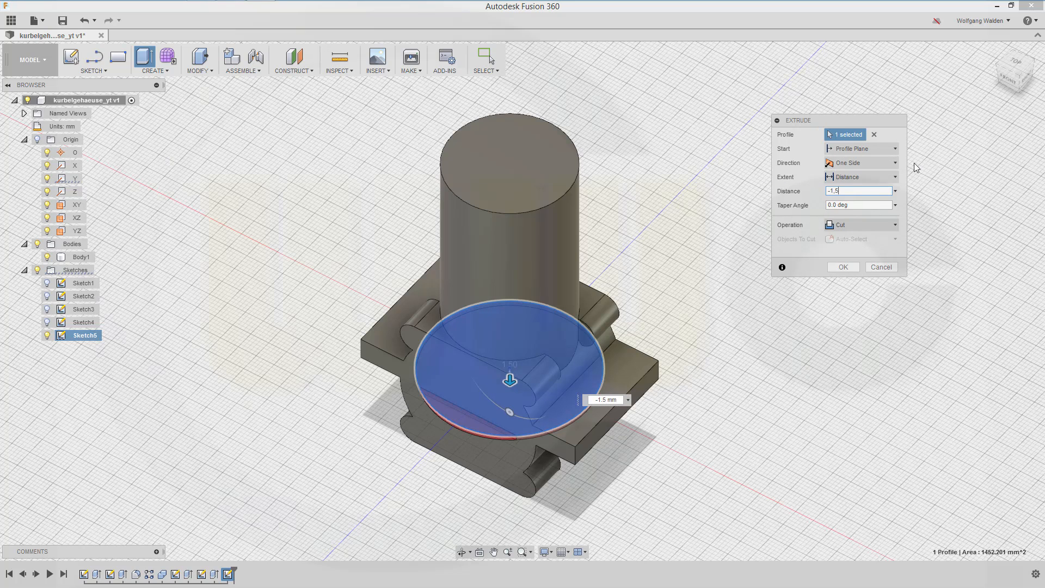
Start the extrusion from a plane offset 67.5 mm, level with the upright cylinder's upper end, and finish the feature.
click(896, 149)
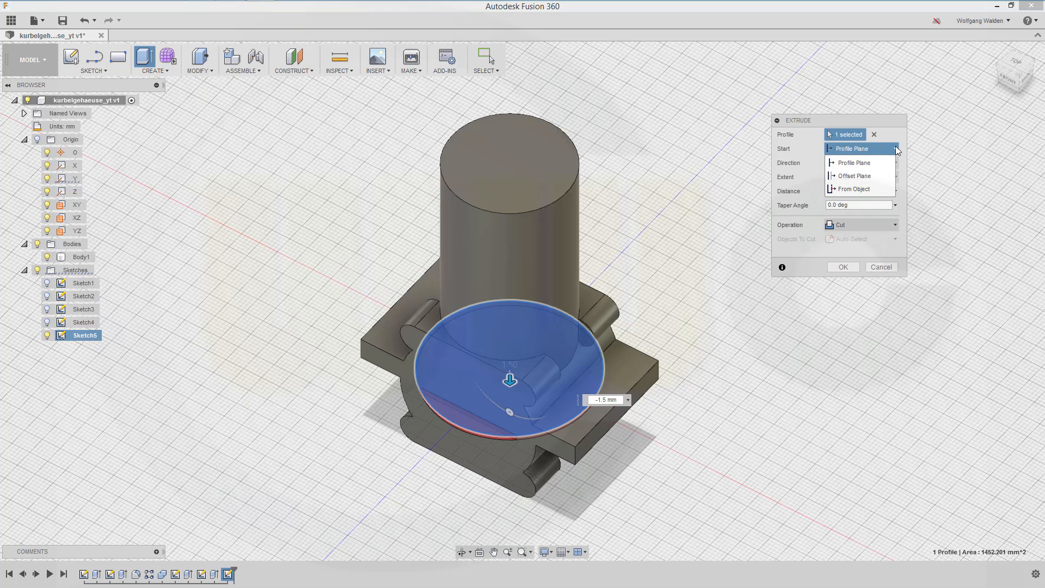
click(864, 177)
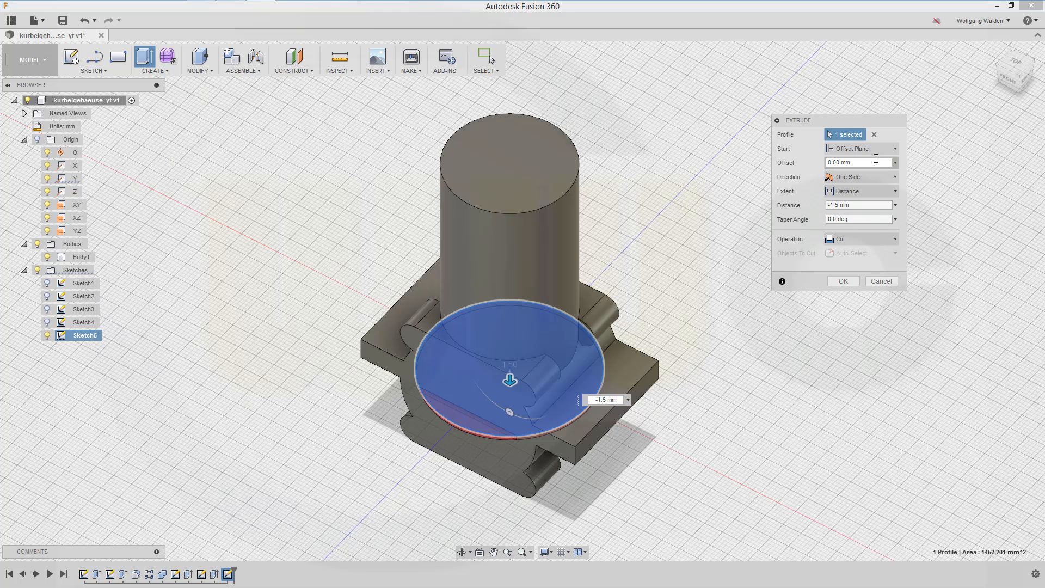
click(872, 162)
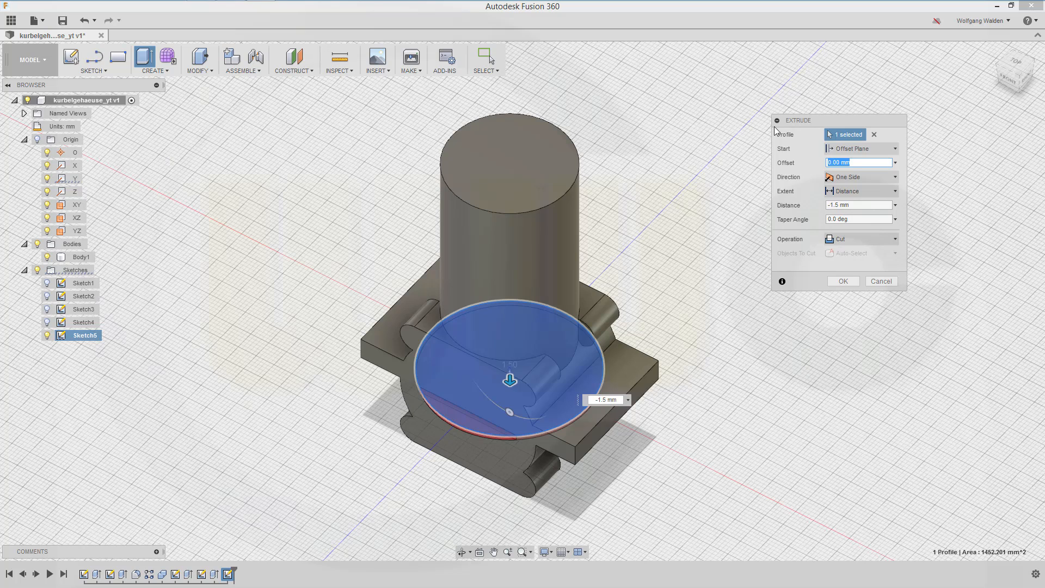
text(67,5)
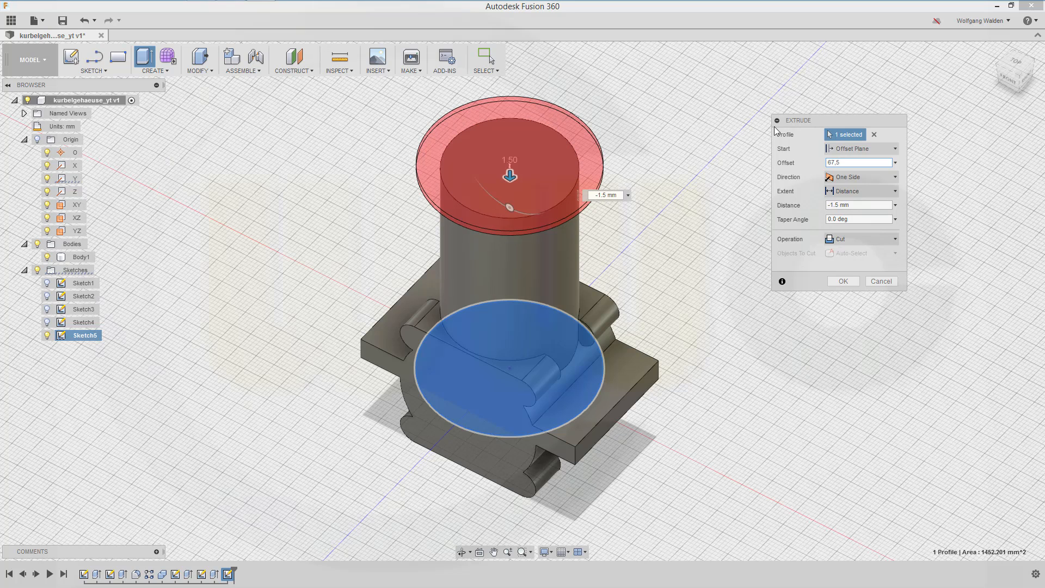
key(Return)
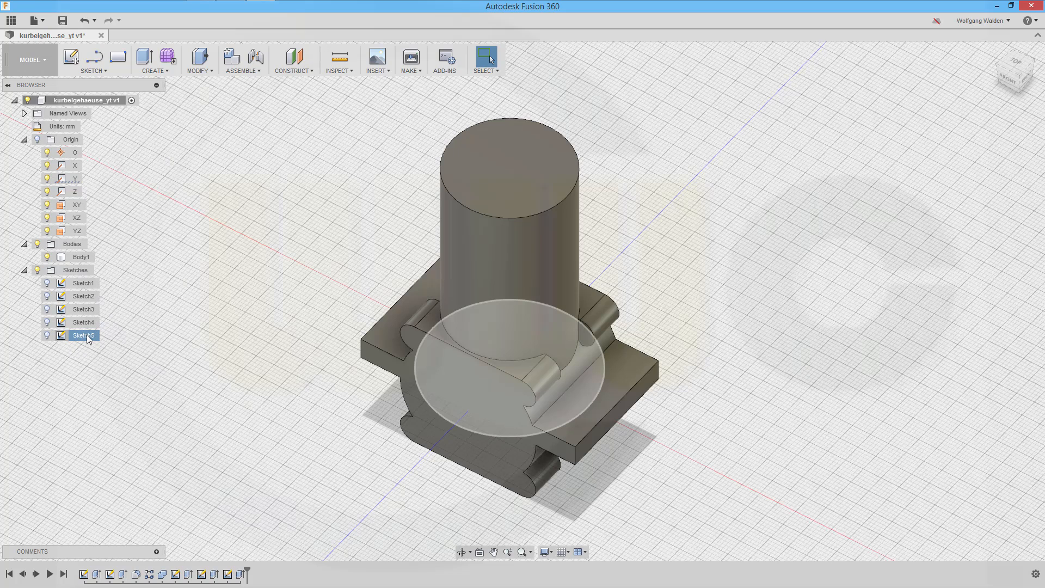
Edit the last extrusion so that the 43 mm disc is joined to the body instead of cut.
click(241, 574)
double_click(242, 574)
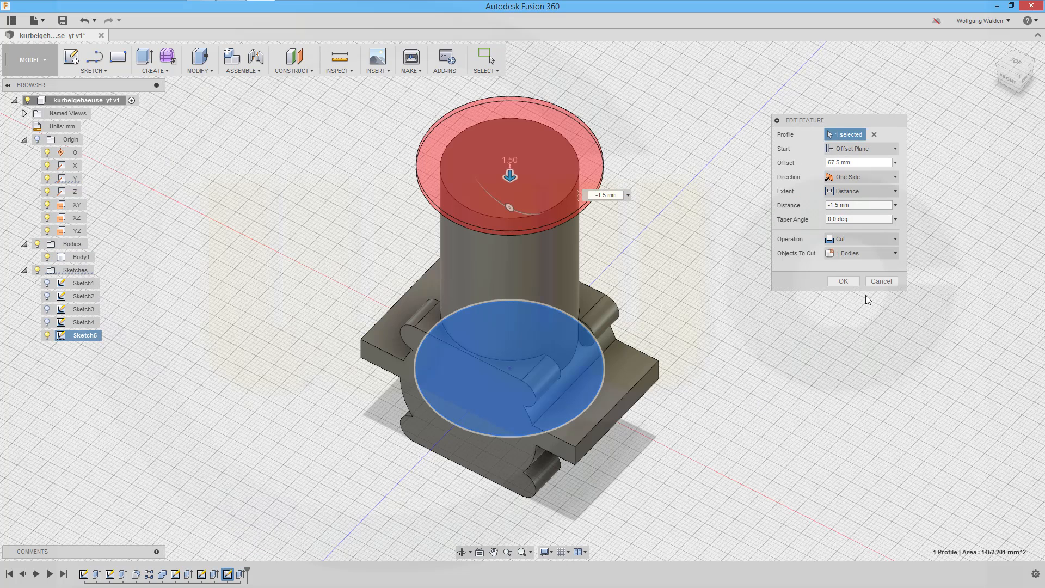
click(891, 240)
click(849, 254)
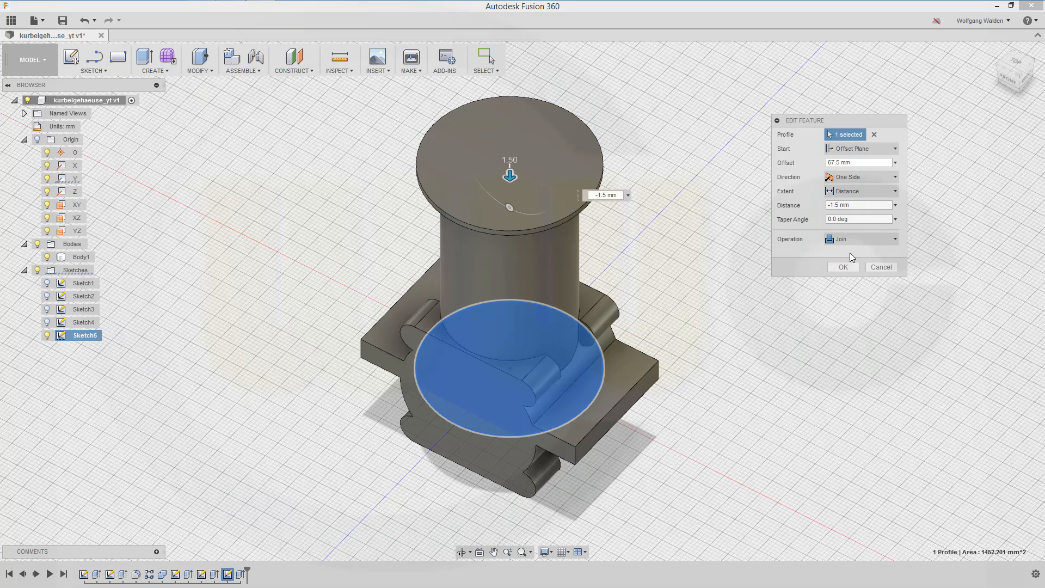
click(843, 267)
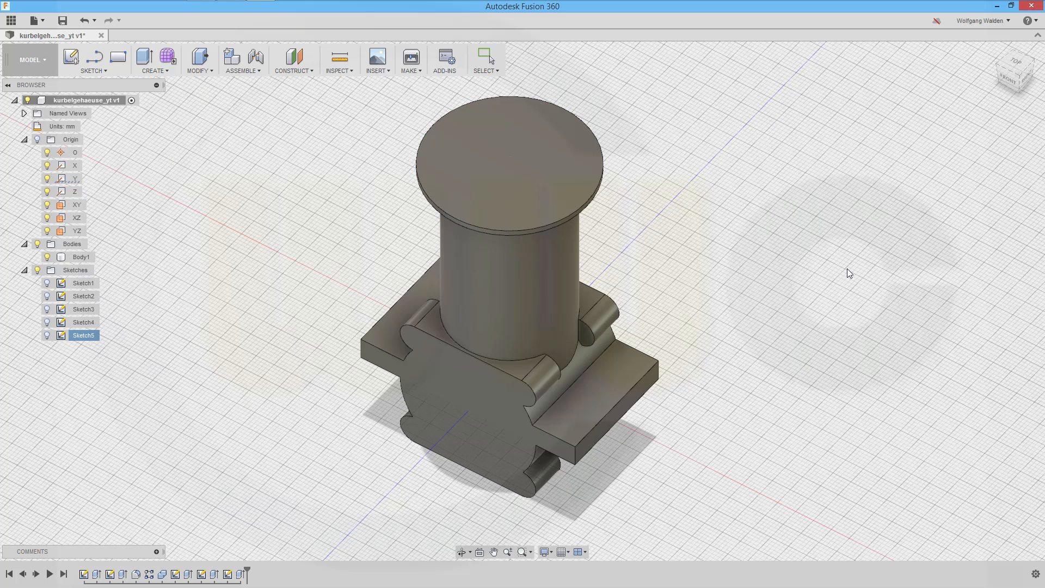
Start a rectangular feature pattern of the 43 mm disc extrusion with the Y axis as its direction.
shift+middle_drag(696, 327, 700, 290)
shift+middle_drag(695, 189, 624, 270)
drag(625, 270, 625, 249)
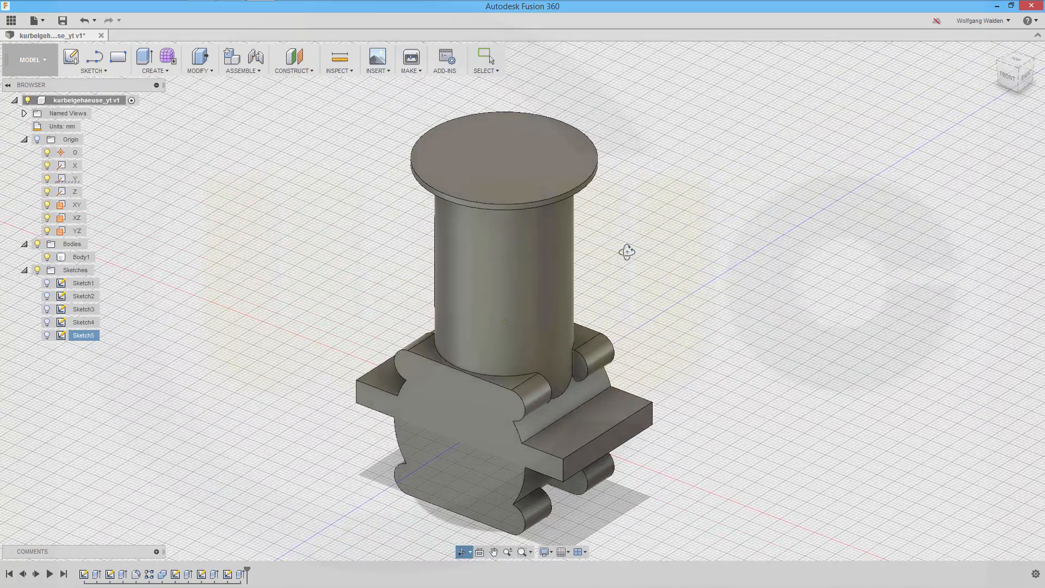
key(Escape)
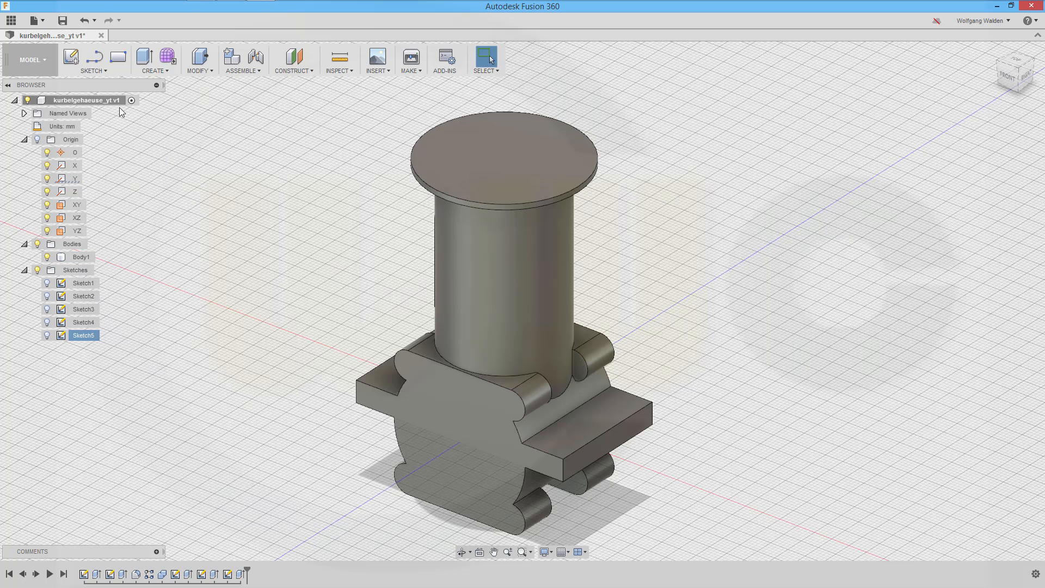
click(161, 67)
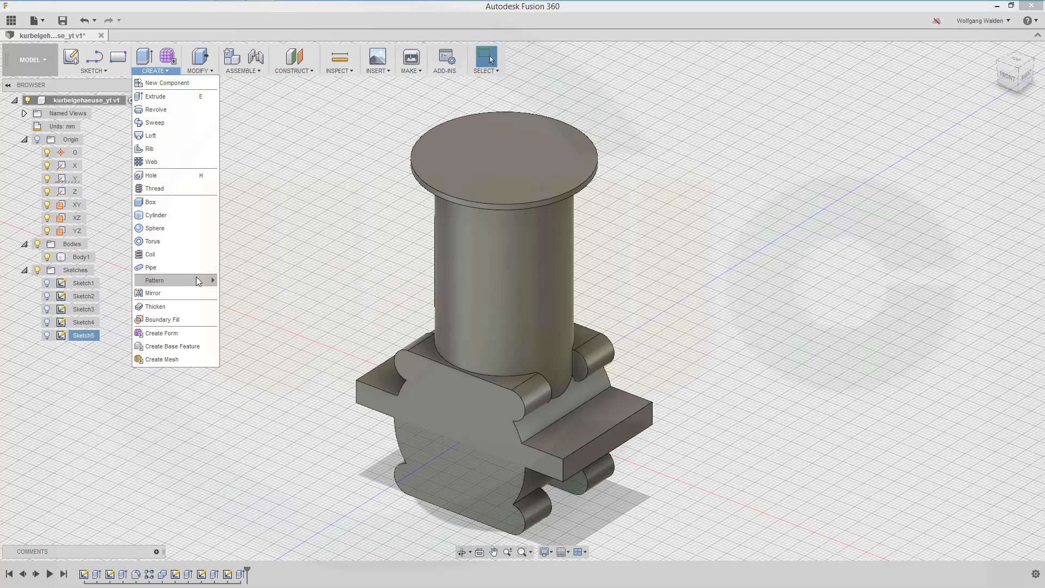
mouse_move(211, 279)
click(246, 282)
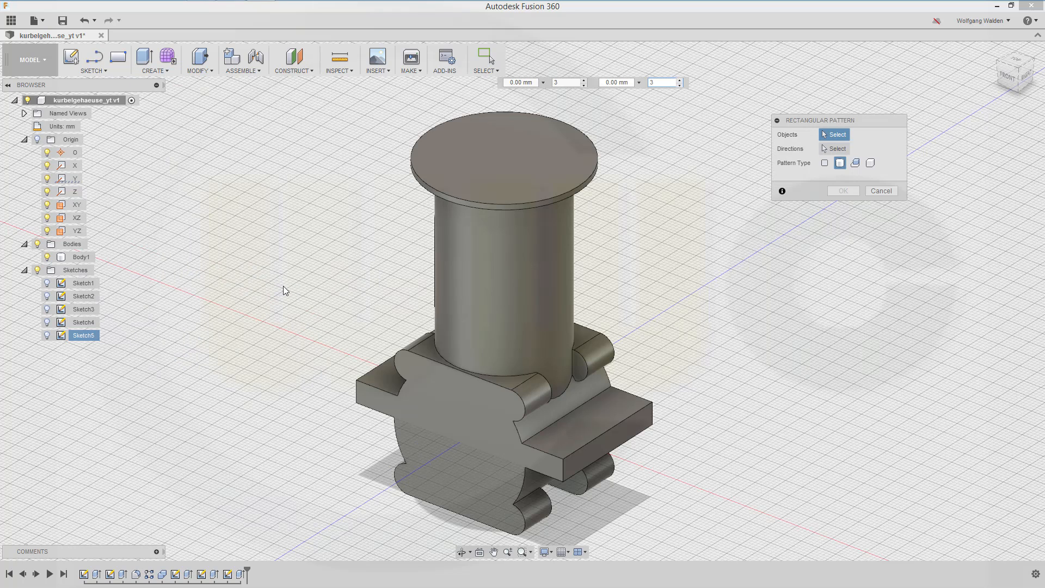
click(825, 164)
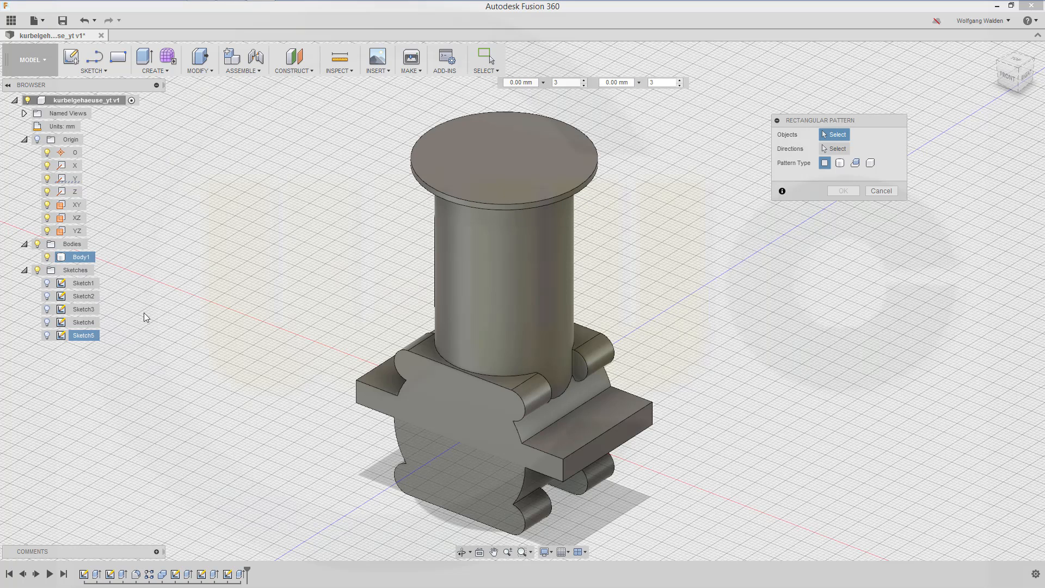
click(240, 574)
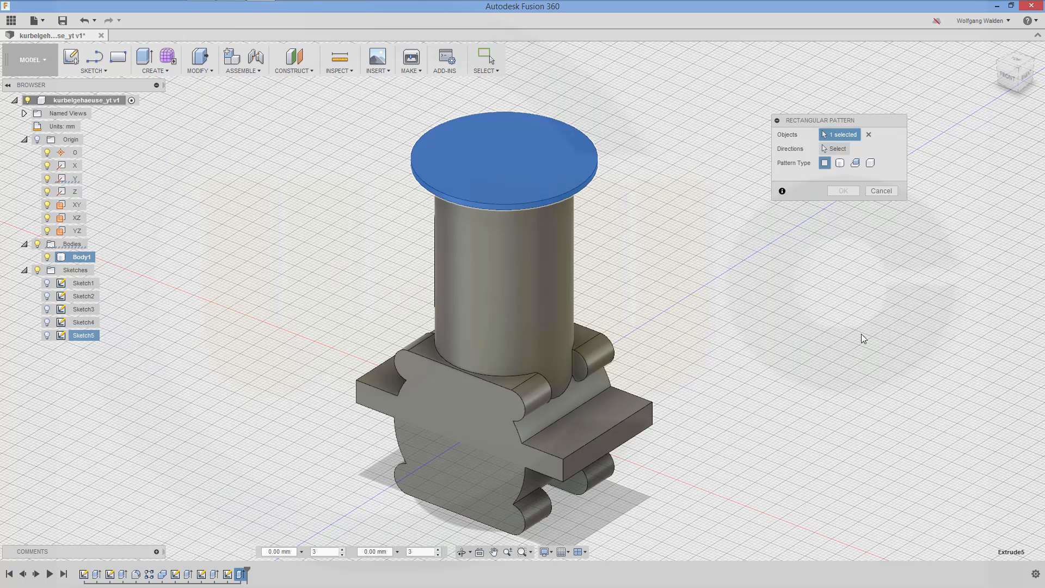
click(836, 149)
click(505, 371)
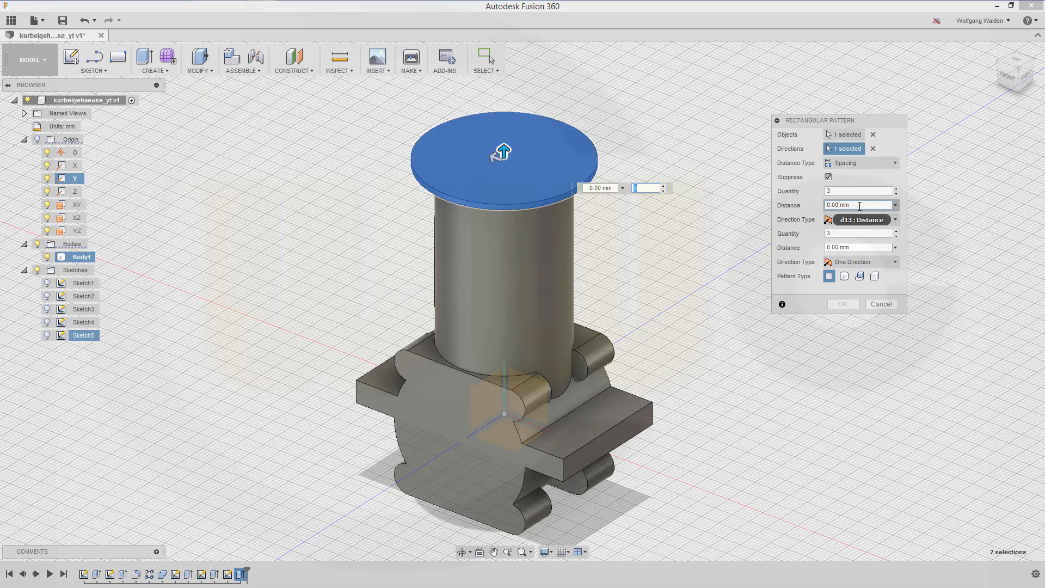
Set the pattern to 8 instances spaced -3 mm apart down the cylinder and create it.
click(859, 205)
text(-3)
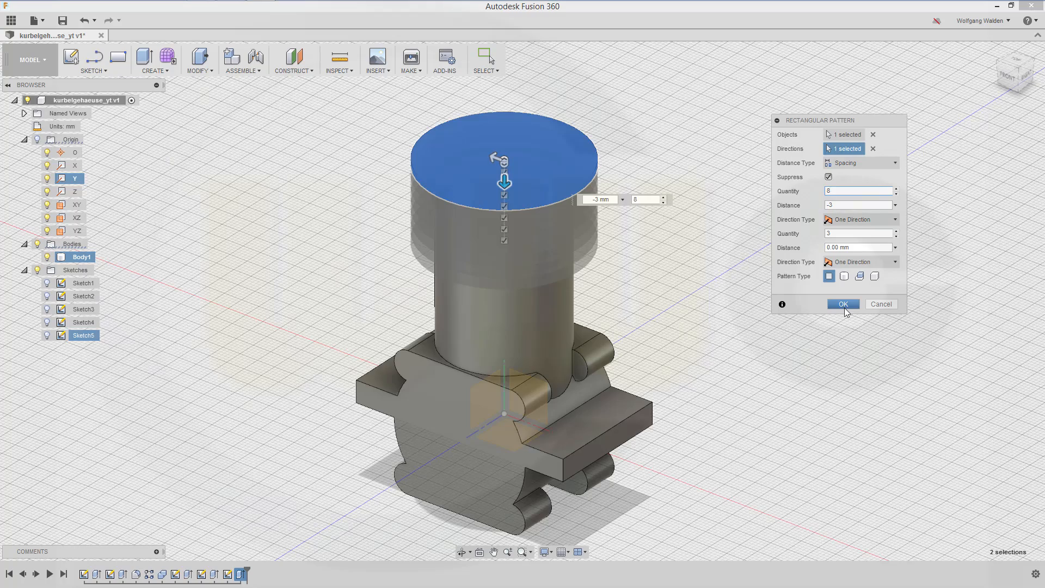
click(844, 305)
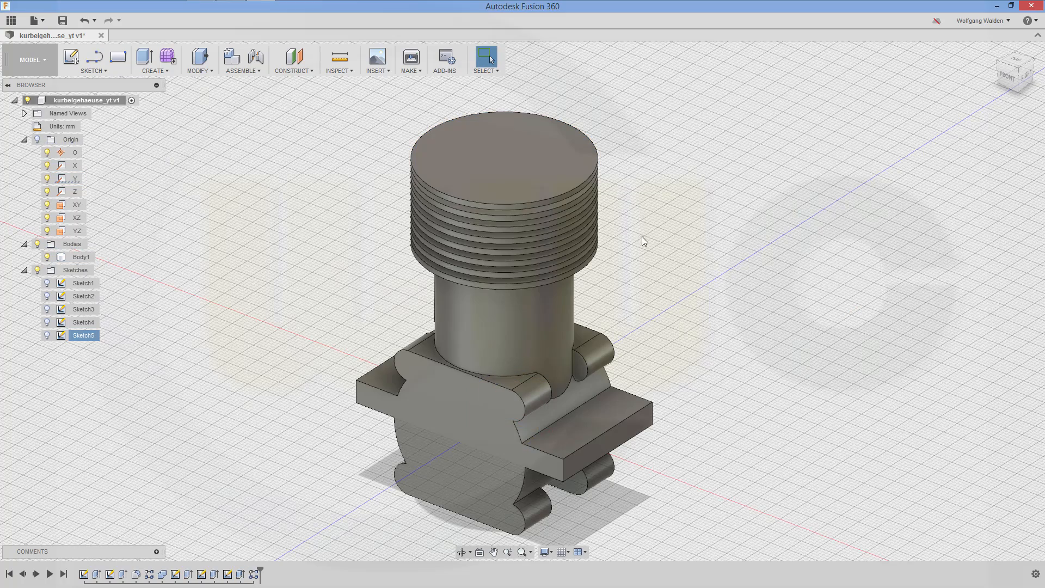
Start a sketch on the horizontal origin plane and hide the crankcase body.
mouse_move(699, 294)
shift+middle_down()
mouse_move(705, 275)
mouse_move(693, 304)
shift+middle_up()
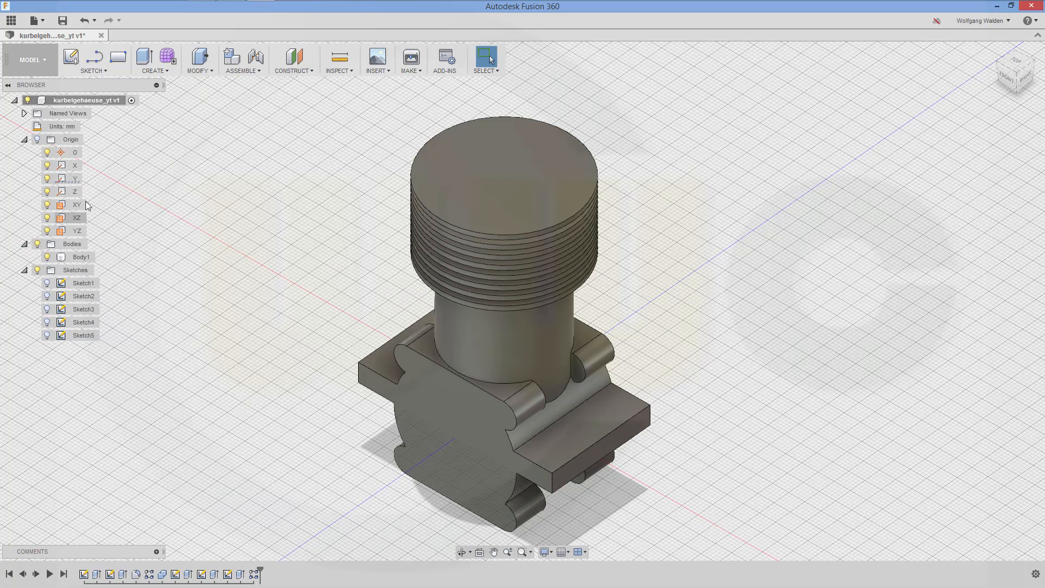
click(65, 58)
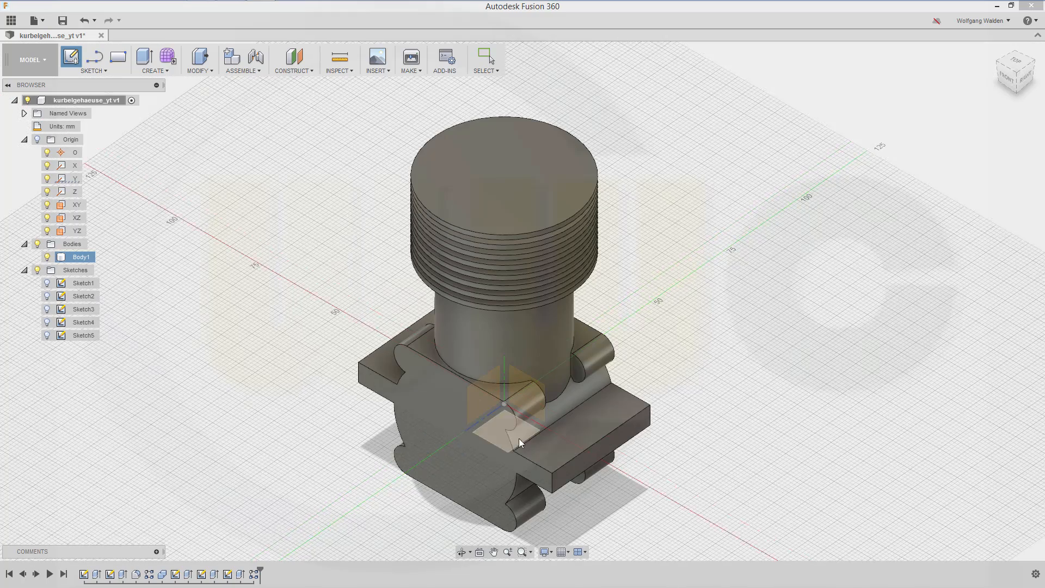
click(521, 436)
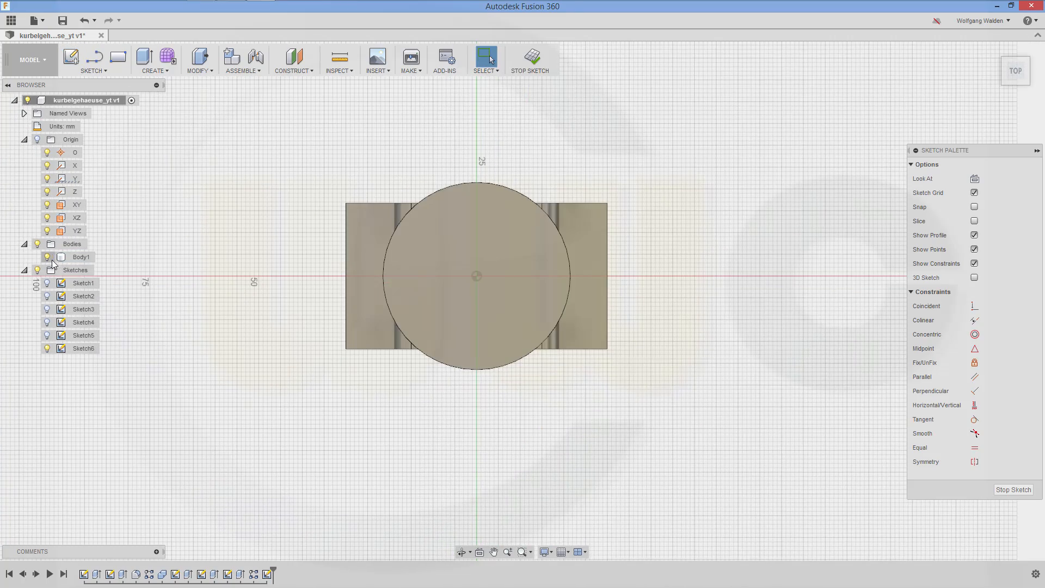
click(47, 257)
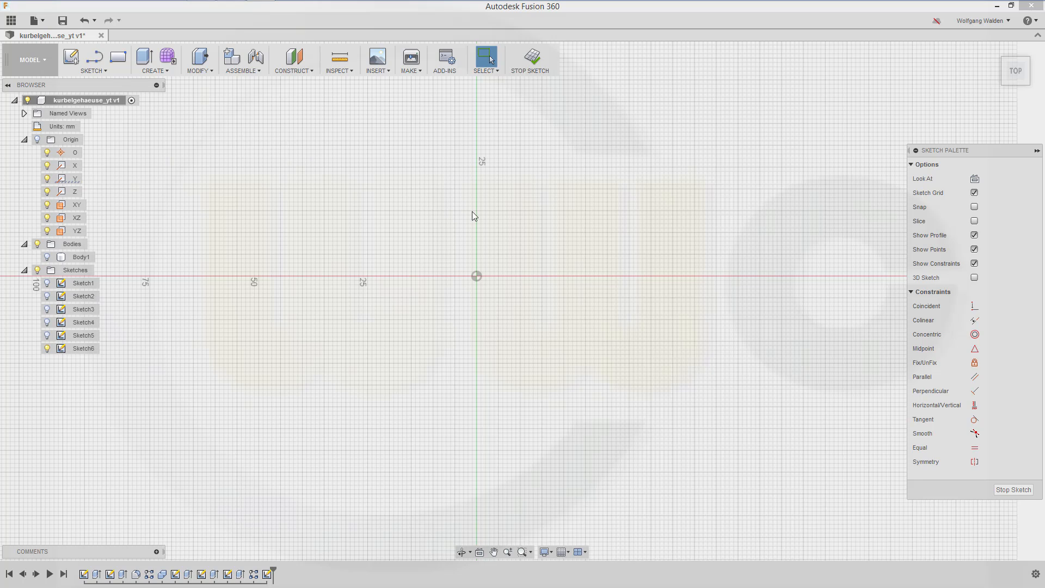
Sketch a circle centred on the origin and dimension its diameter to 43 mm.
key(c)
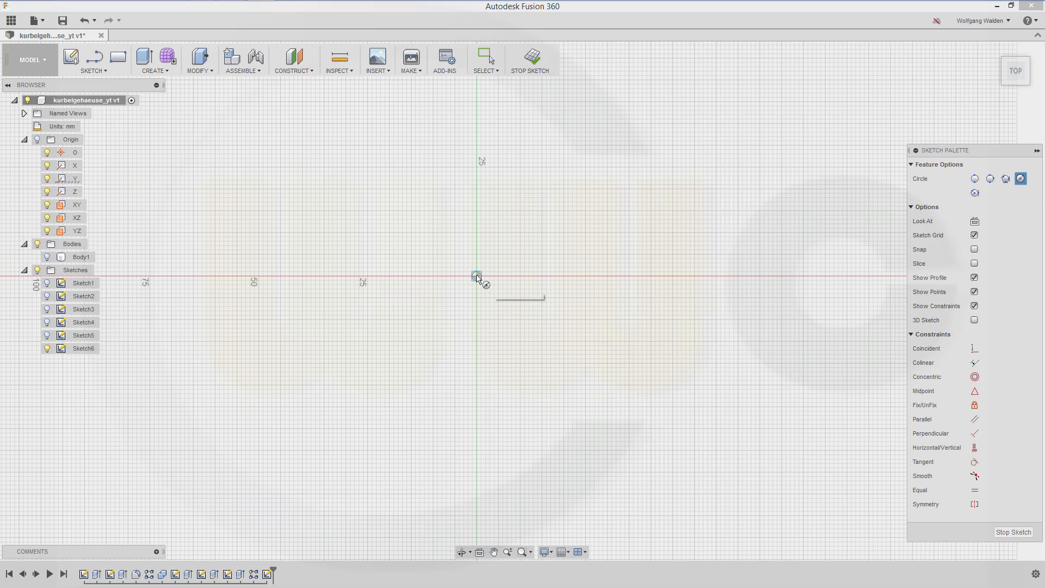
click(477, 277)
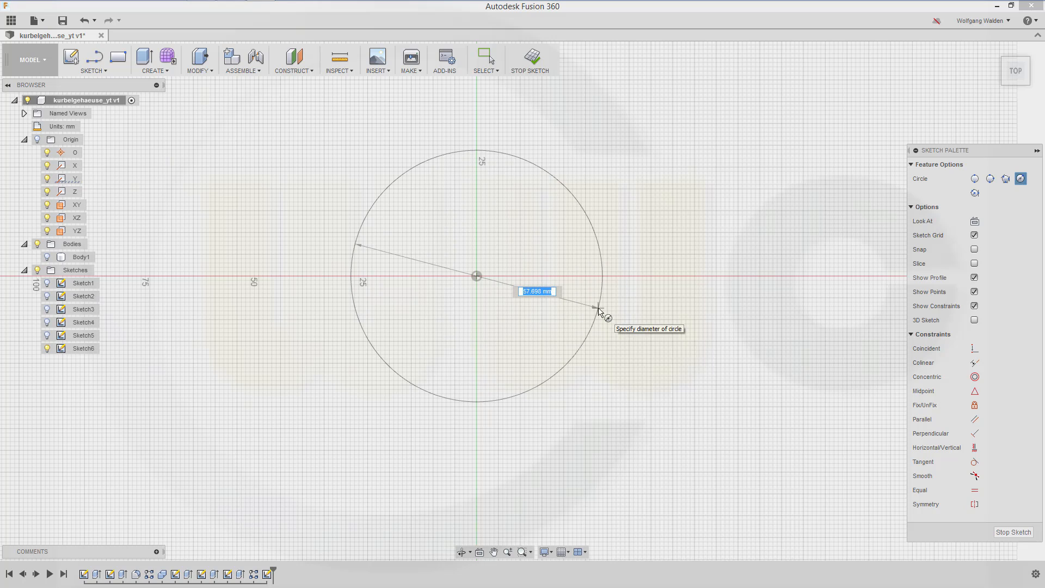
click(598, 311)
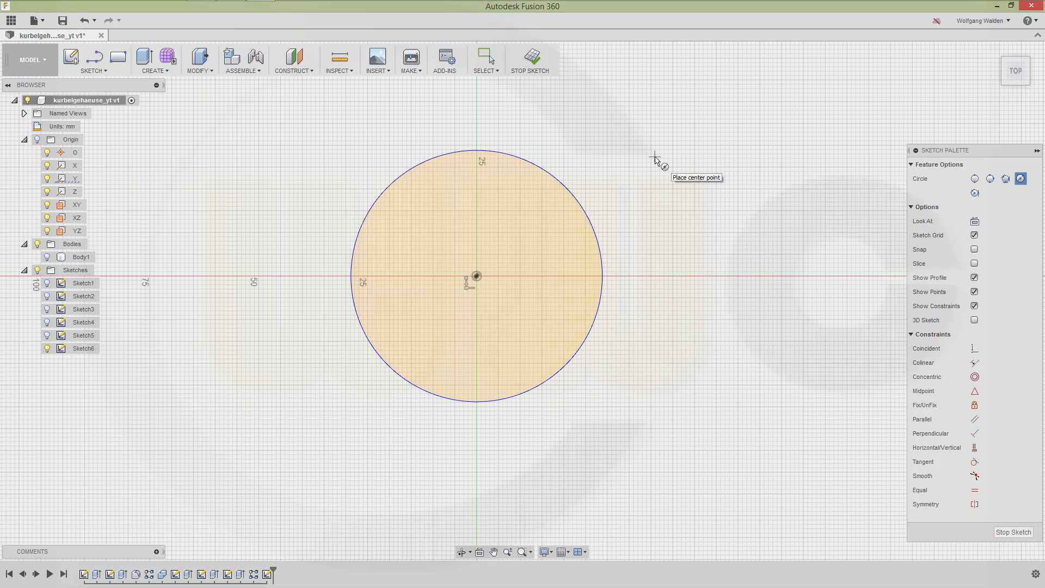
key(Escape)
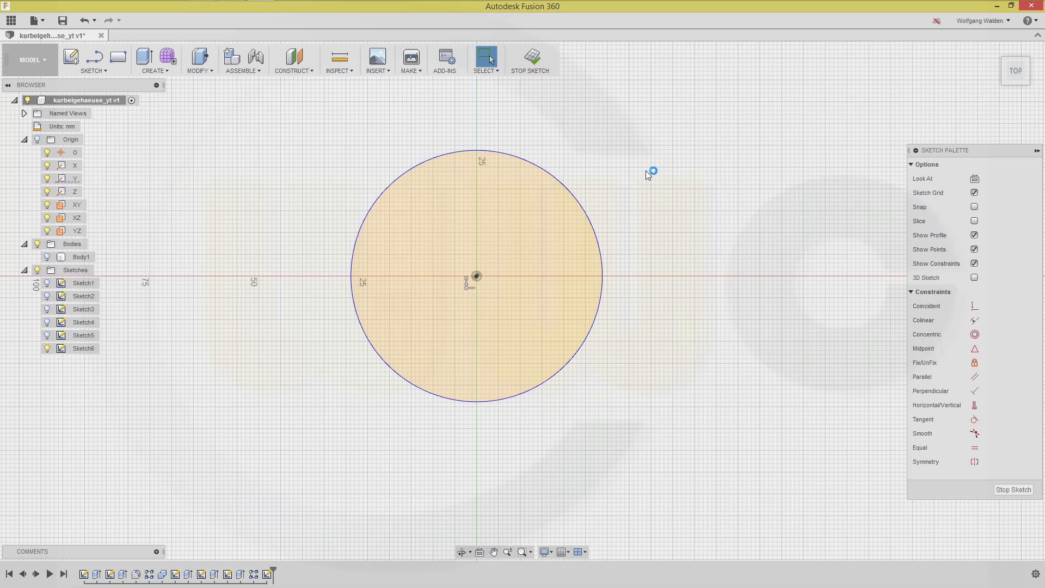
key(d)
click(584, 214)
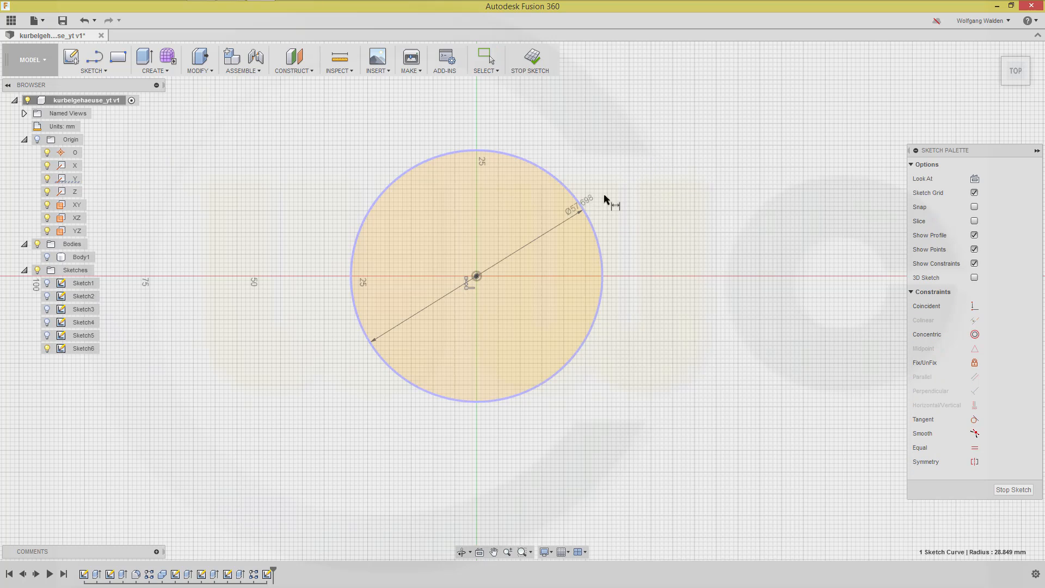
click(613, 193)
text(43)
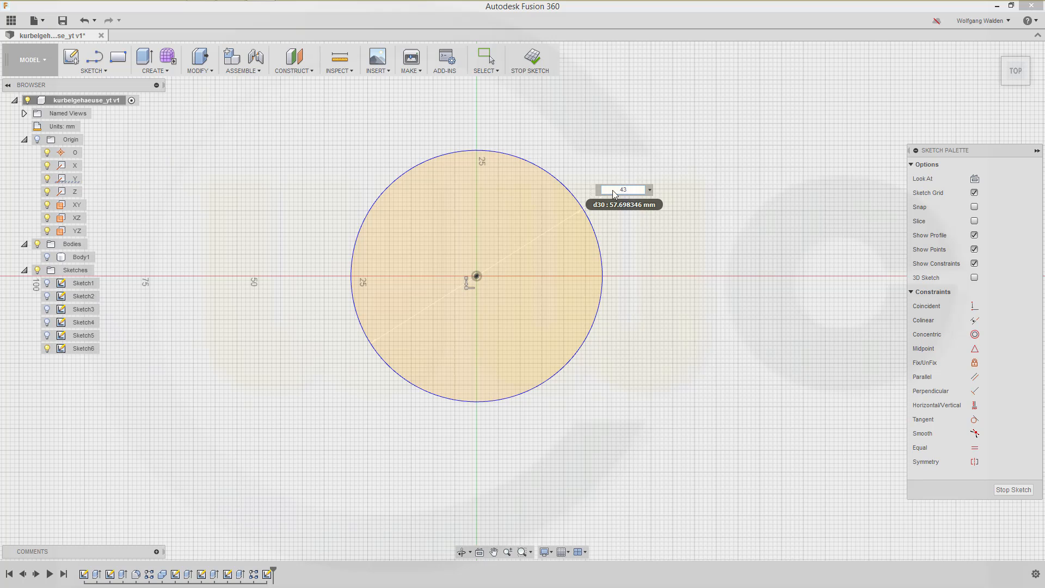
key(Return)
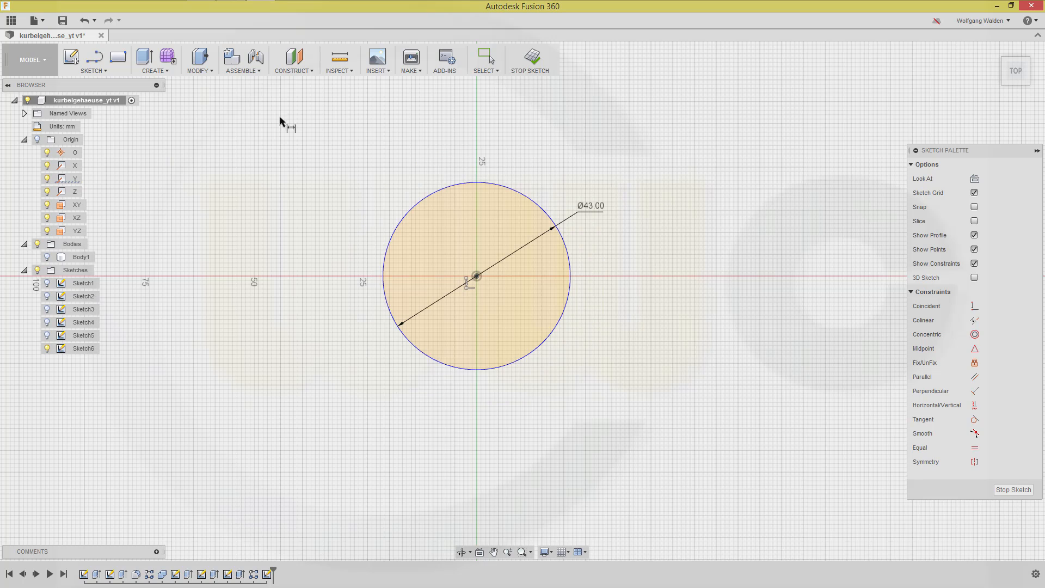
Sketch a rectangle 60 mm wide and 26 mm high across the 43 mm circle.
click(119, 58)
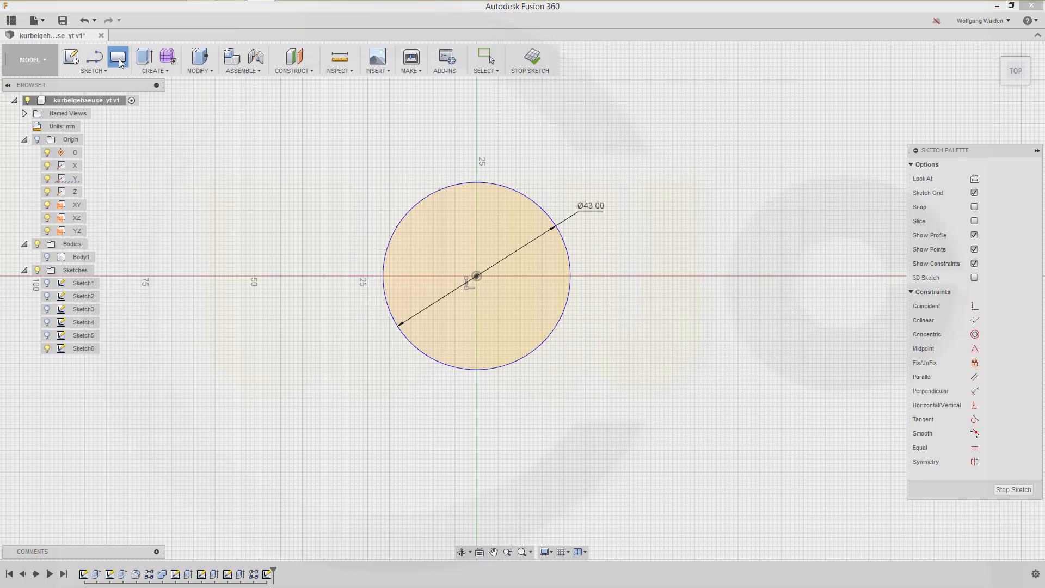
click(357, 248)
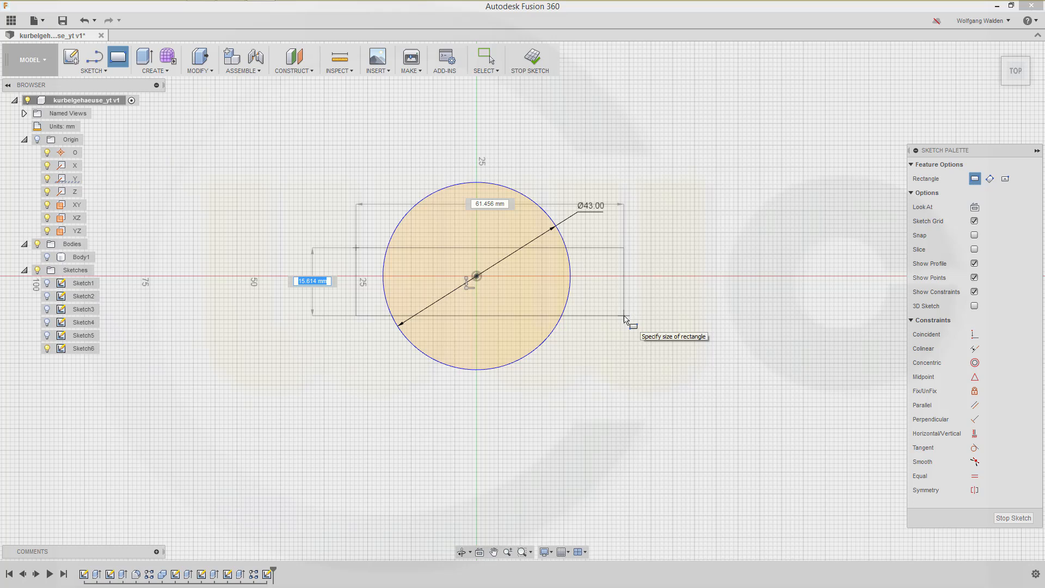
text(26)
key(Tab)
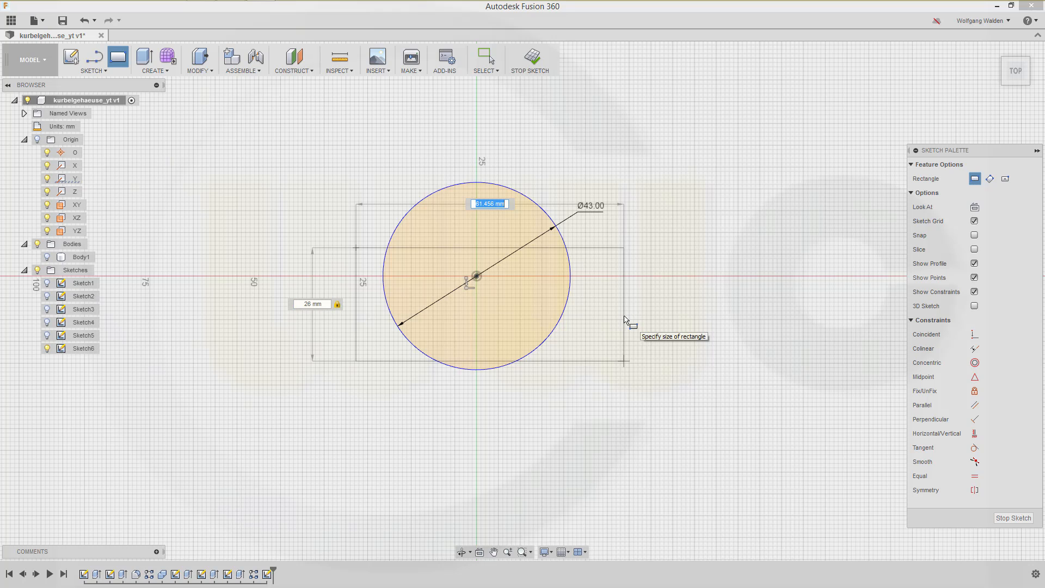
text(60)
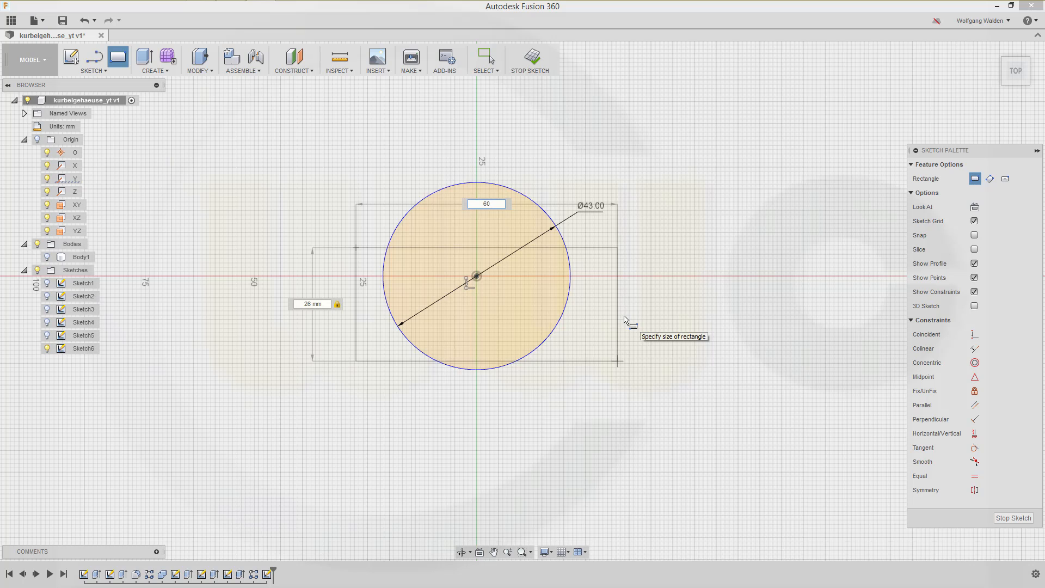
key(Return)
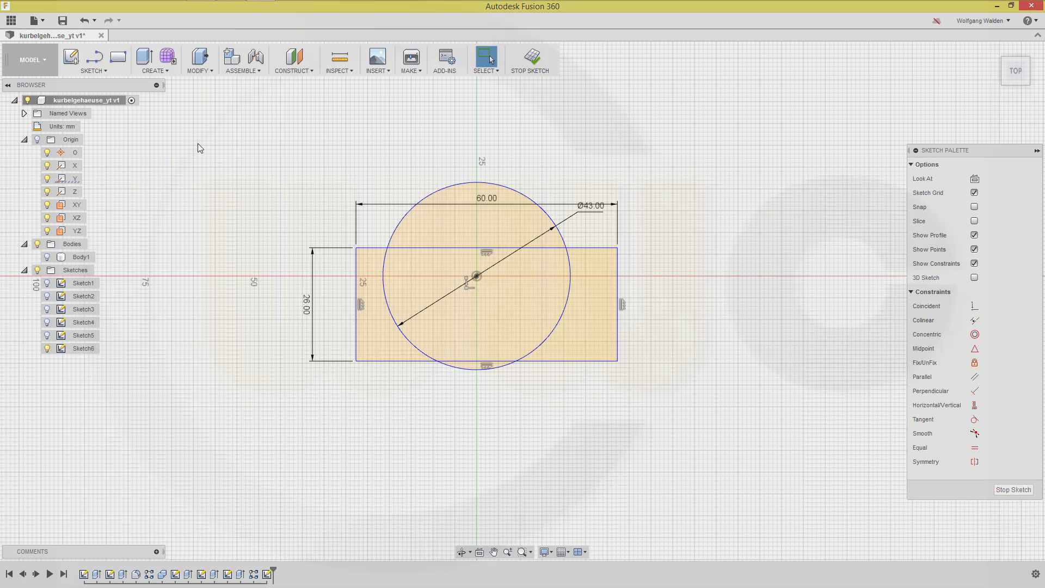
Project the origin's Z and X axes into the sketch.
key(p)
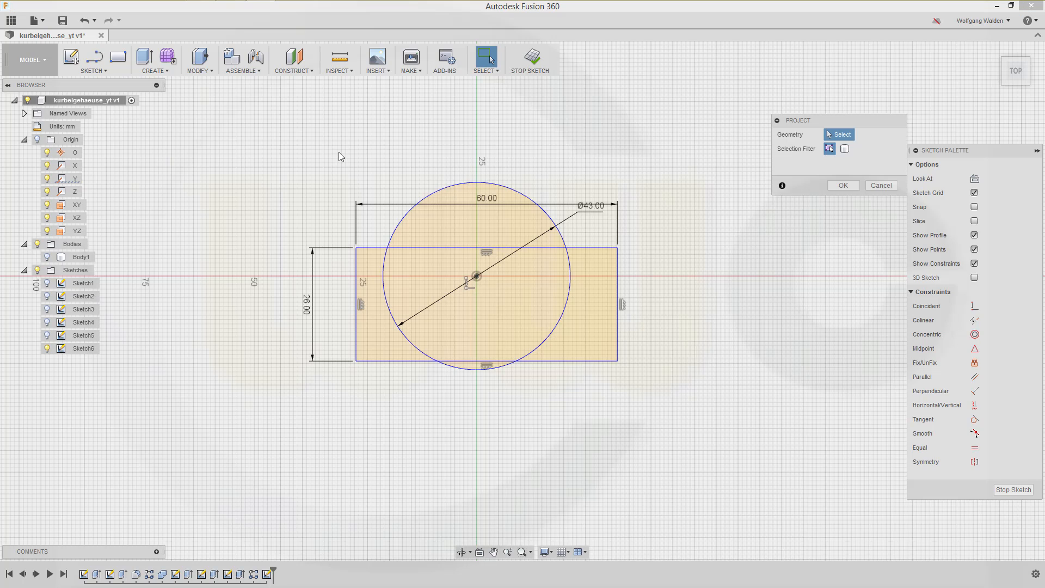
click(65, 193)
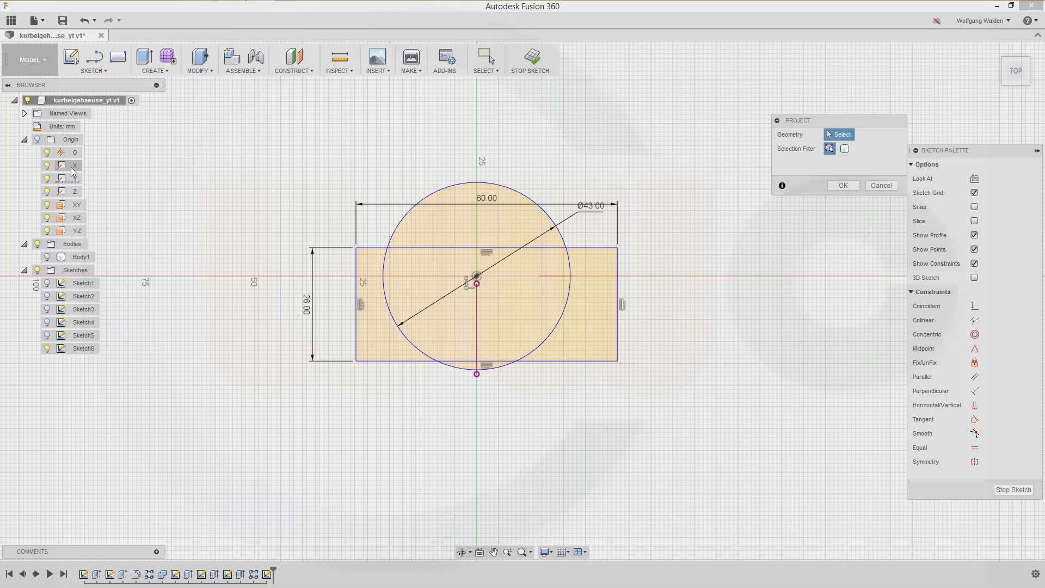
click(77, 168)
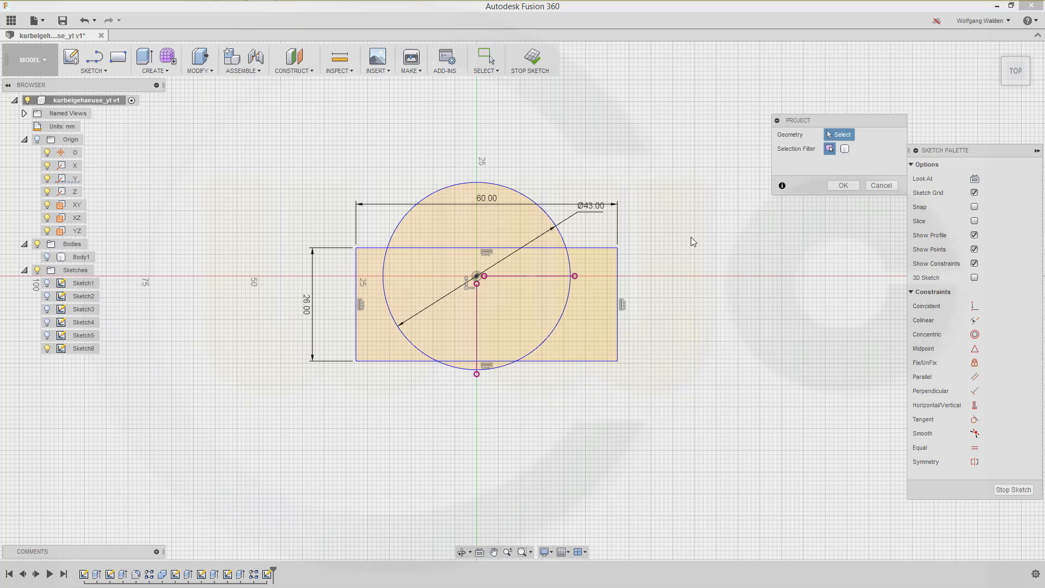
click(842, 186)
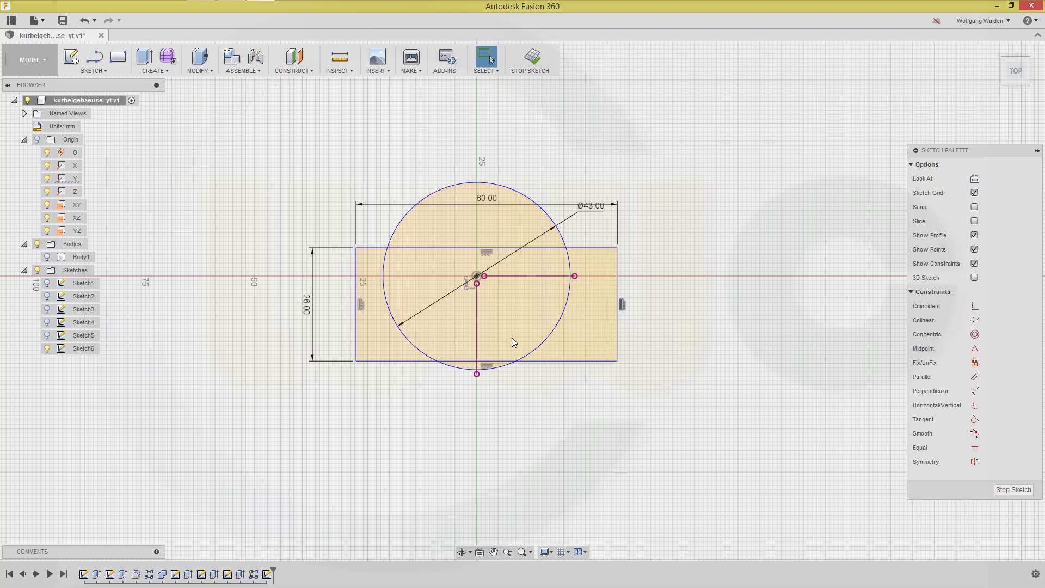
Delete the projected Z-axis line and convert the projected X-axis line to construction geometry.
click(476, 351)
key(Delete)
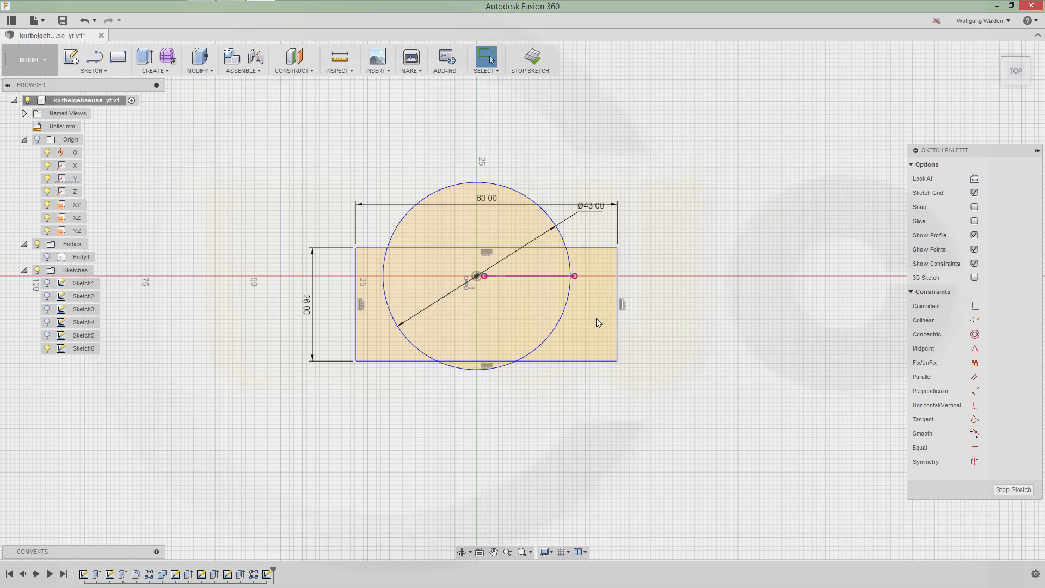
right_click(529, 277)
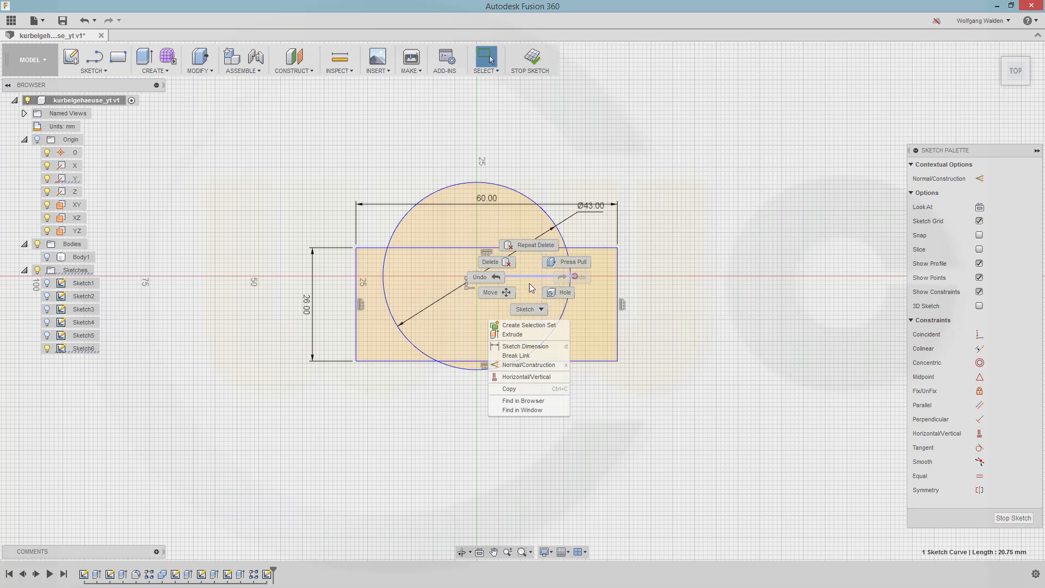
click(547, 366)
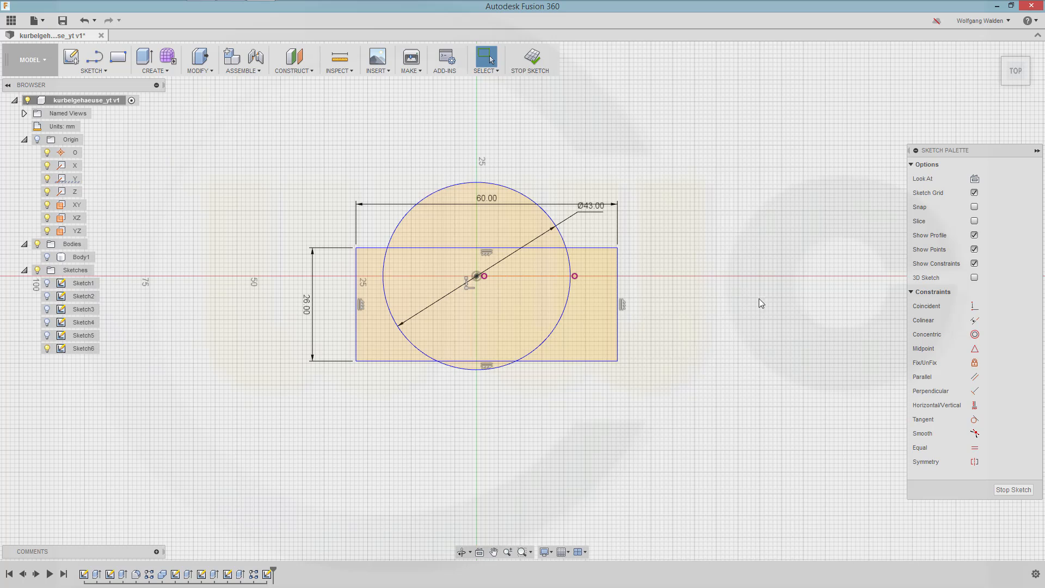
Make the rectangle's long sides symmetric about the projected X axis and constrain its left side onto the circle's centre.
click(974, 462)
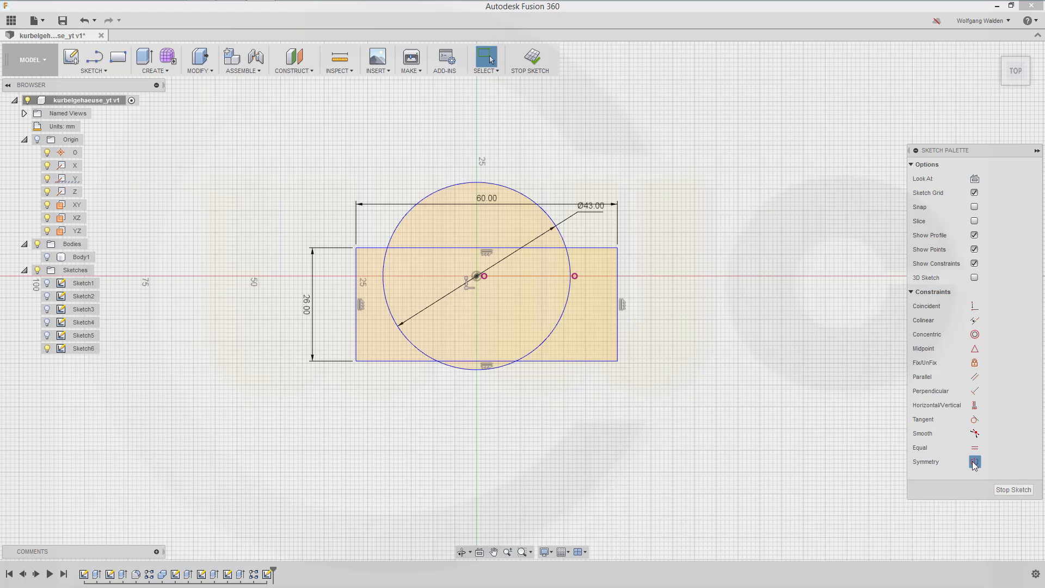
click(595, 360)
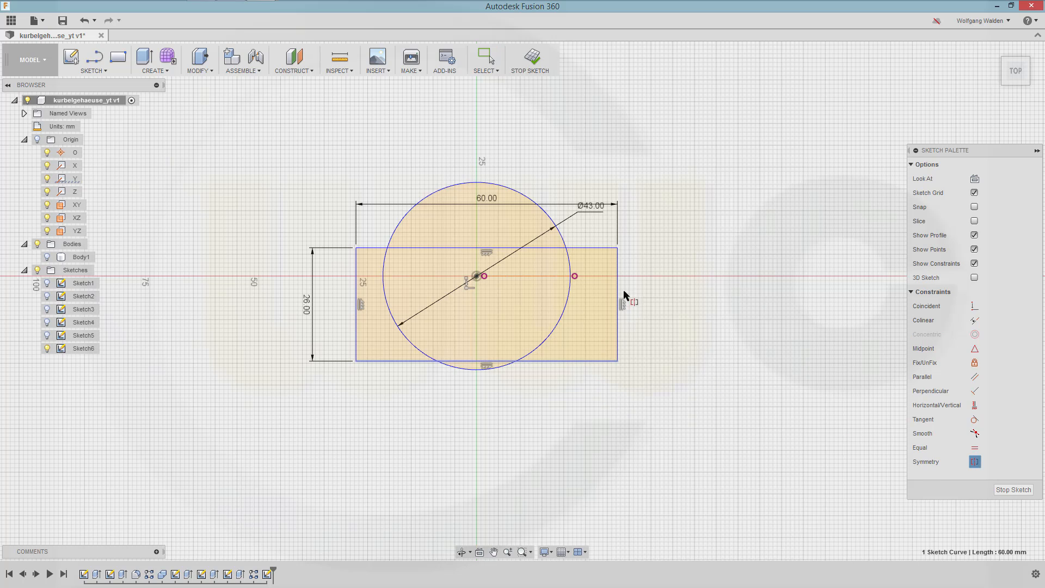
click(590, 249)
click(542, 276)
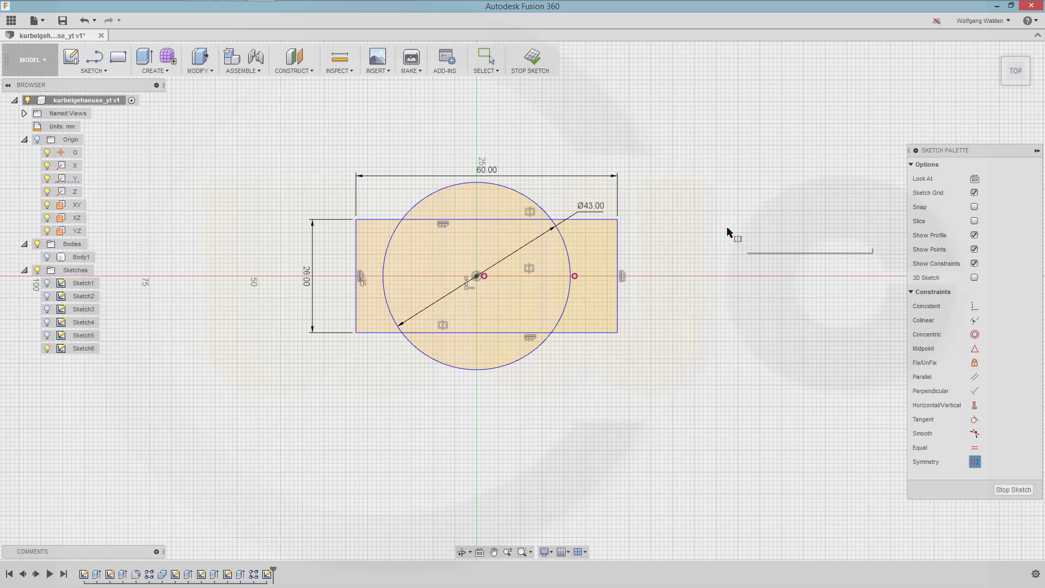
key(Escape)
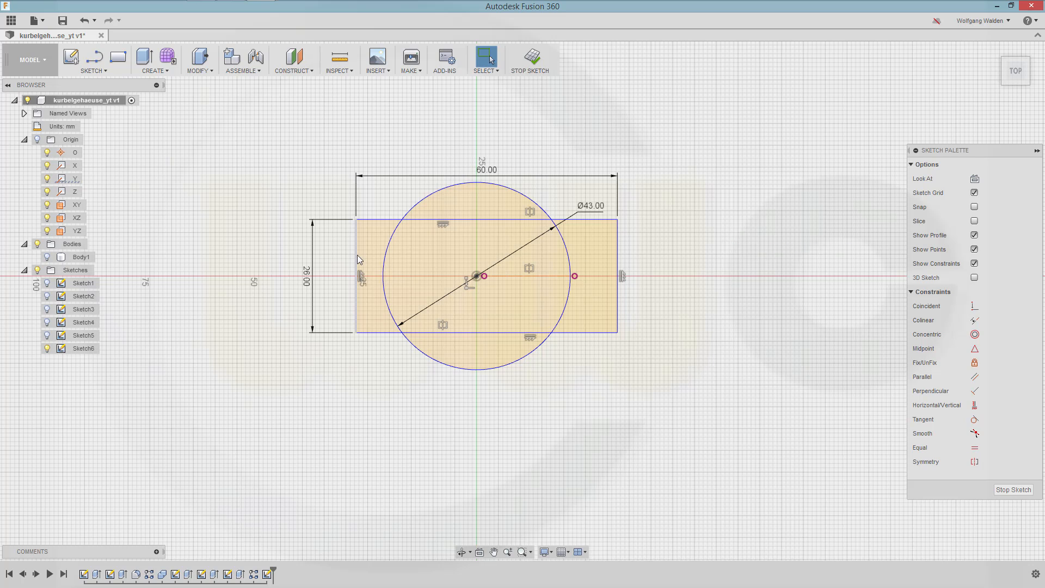
drag(357, 256, 445, 260)
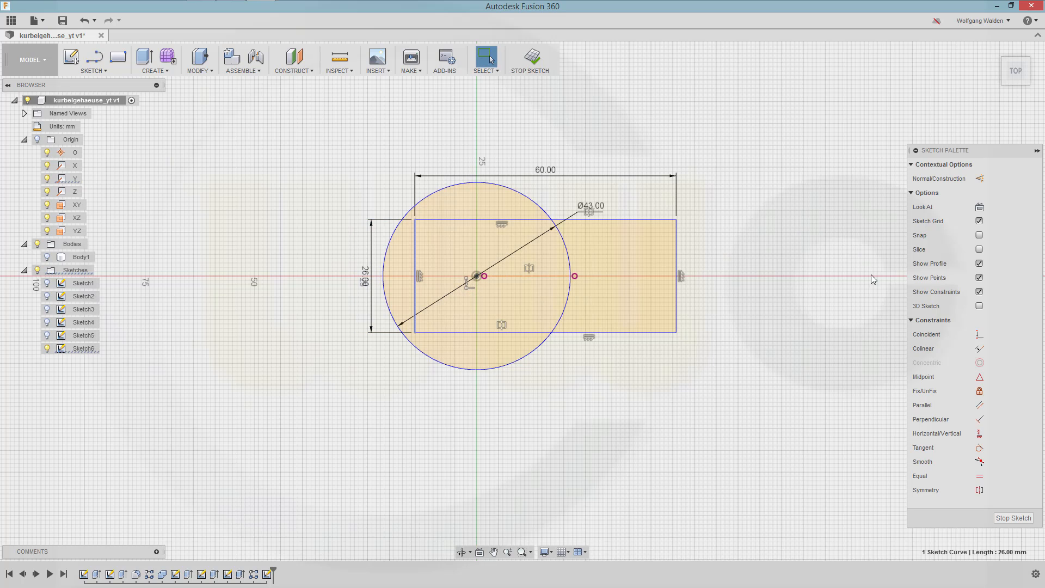
click(476, 277)
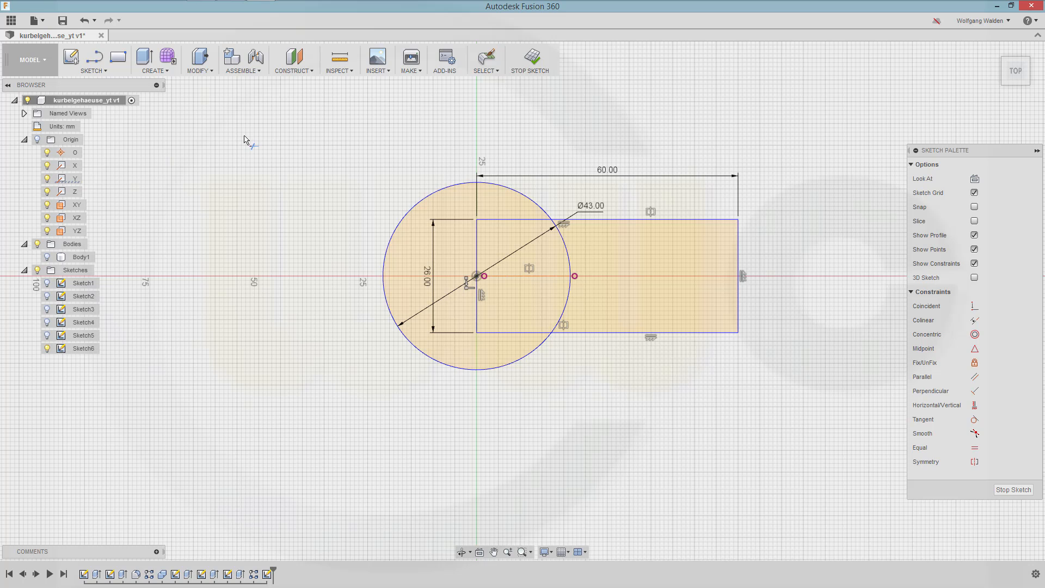
Trim the rectangle outside the circle and the circle outside the rectangle, leaving one arc-ended profile, and finish the sketch.
click(631, 219)
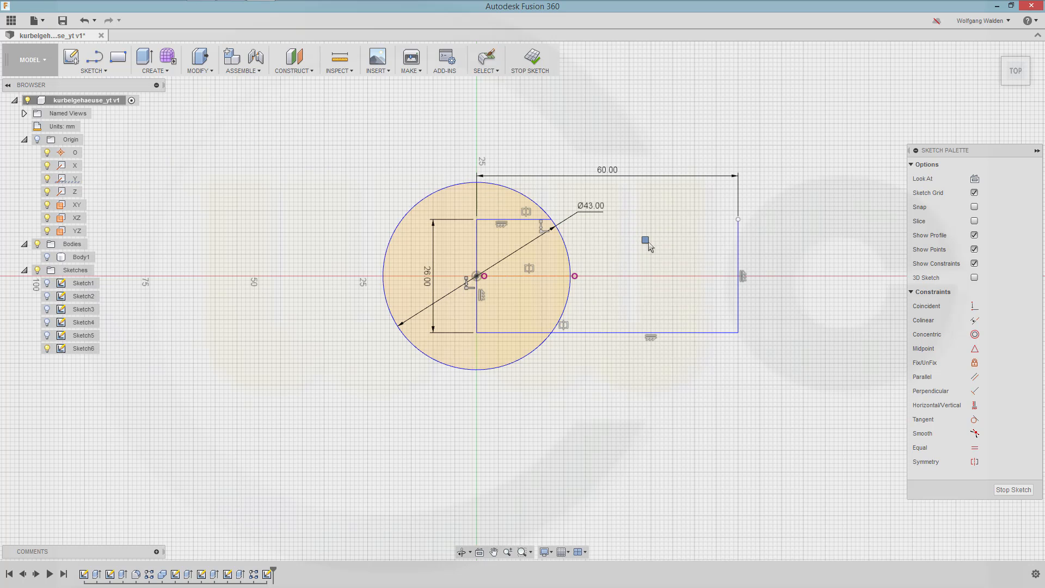
click(738, 255)
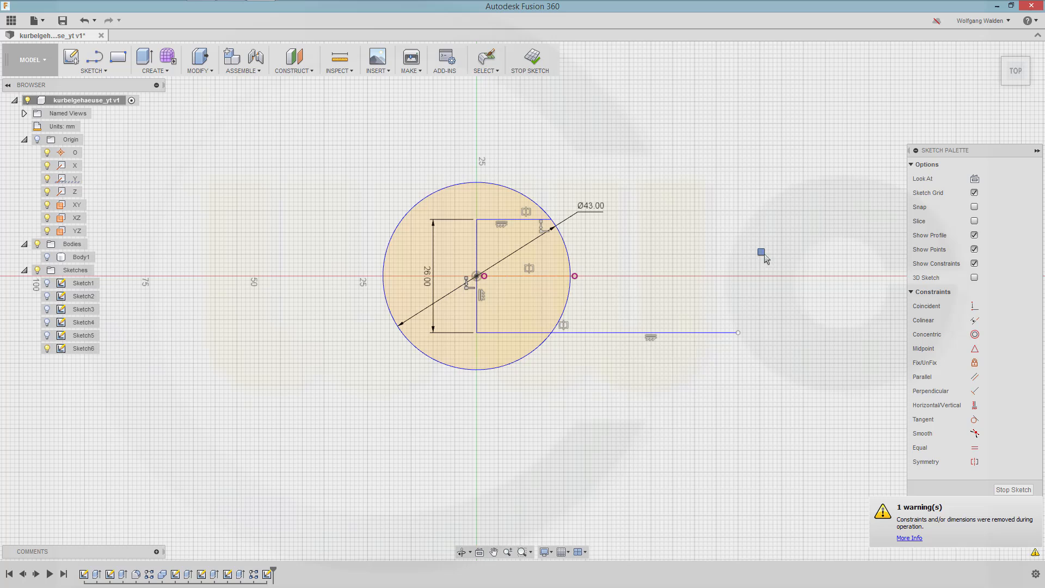
click(693, 332)
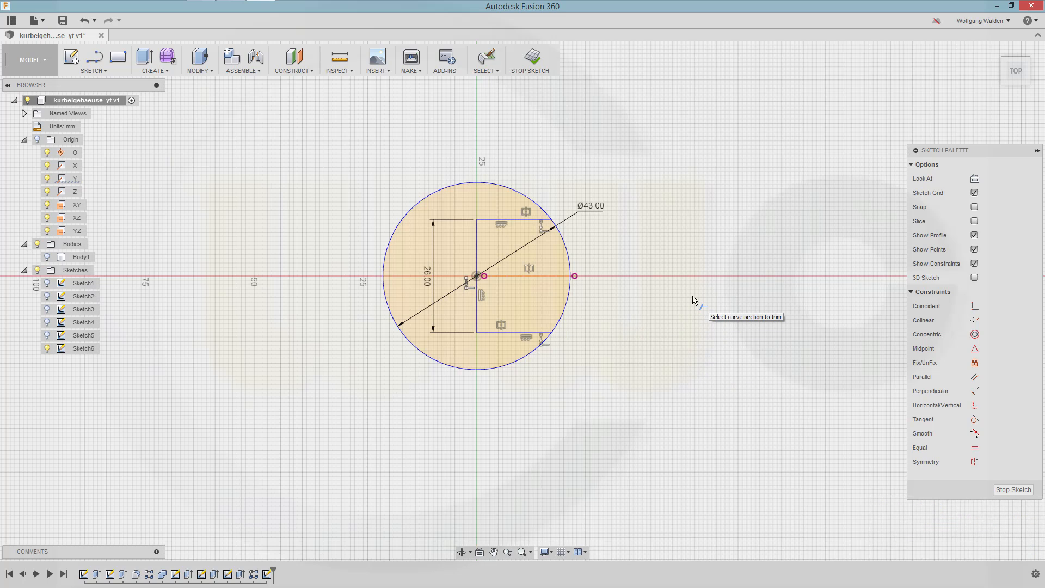
click(501, 187)
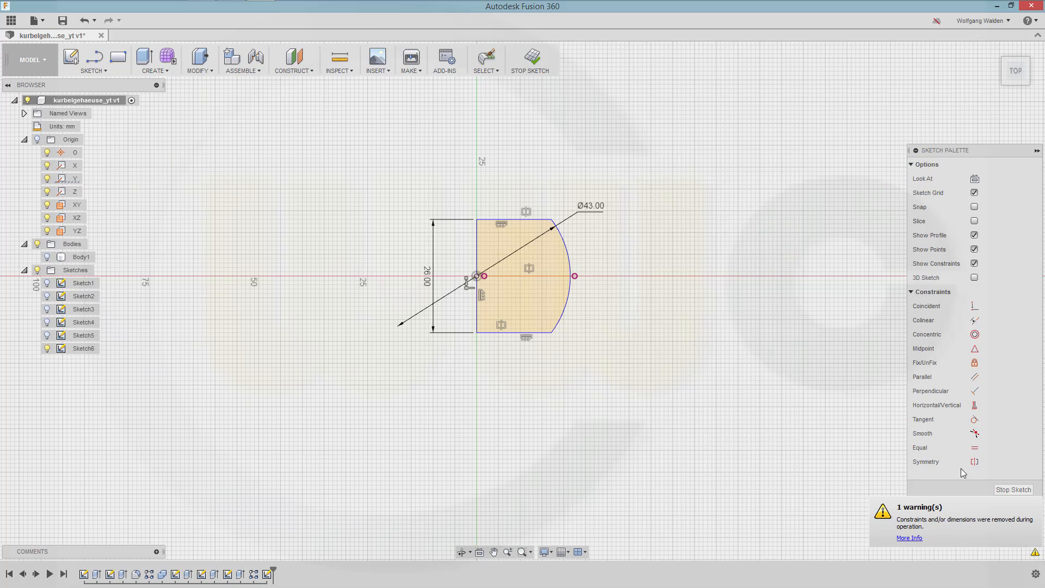
click(1014, 489)
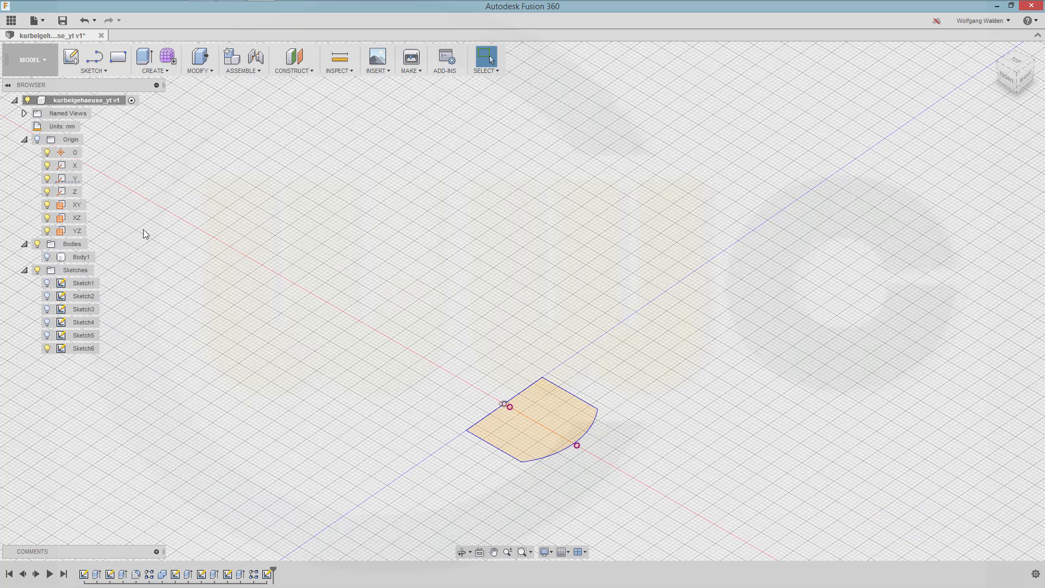
Extrude the arc-ended profile 44 mm upward as a new body.
click(144, 57)
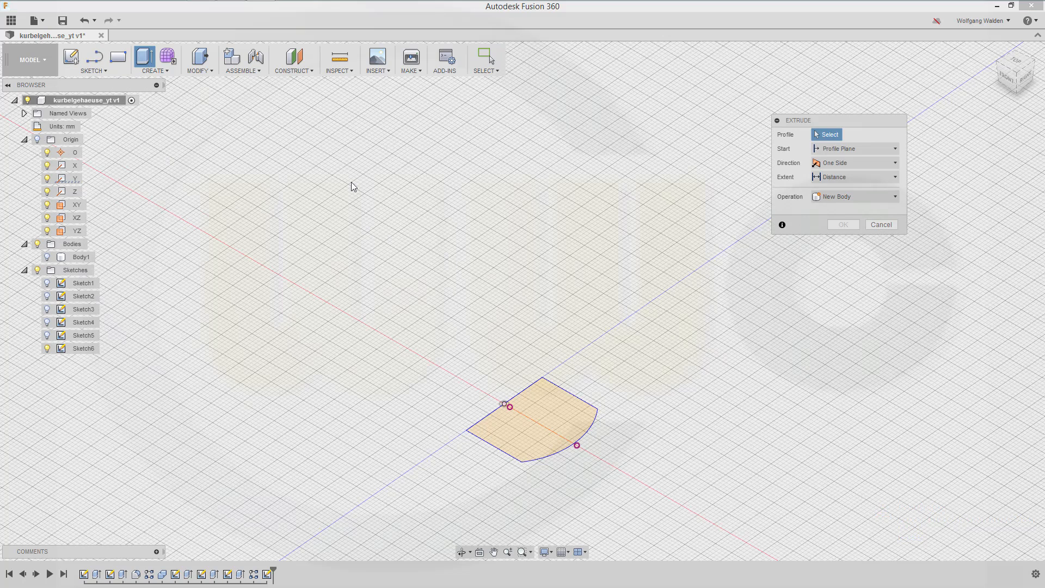
click(591, 428)
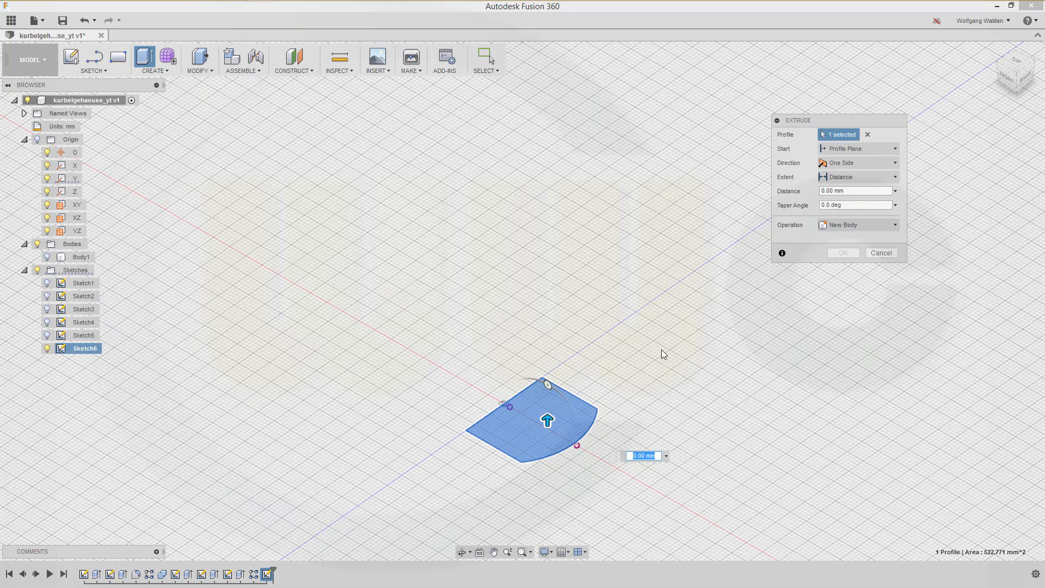
drag(854, 190, 803, 196)
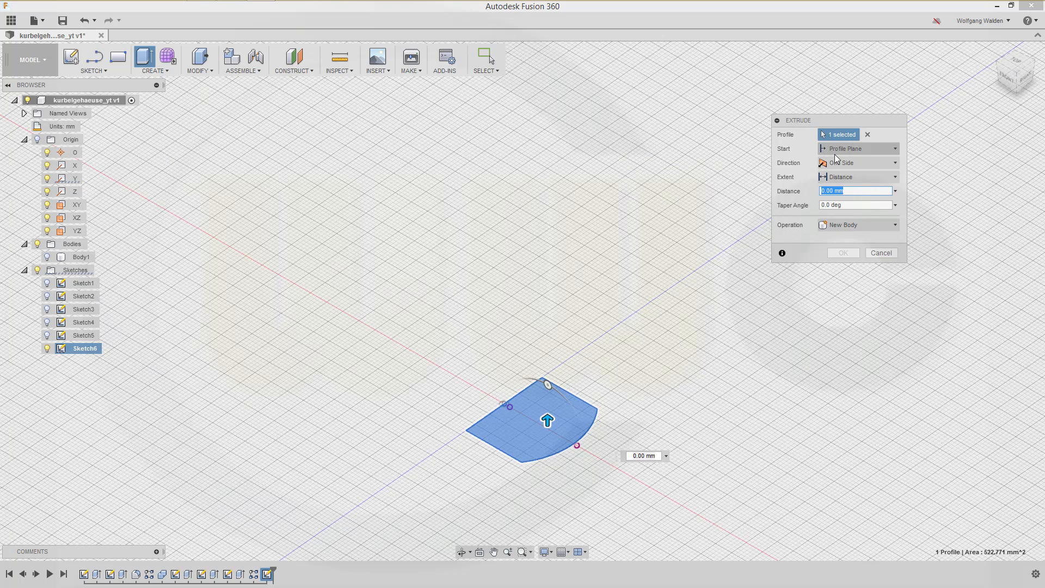
text(44)
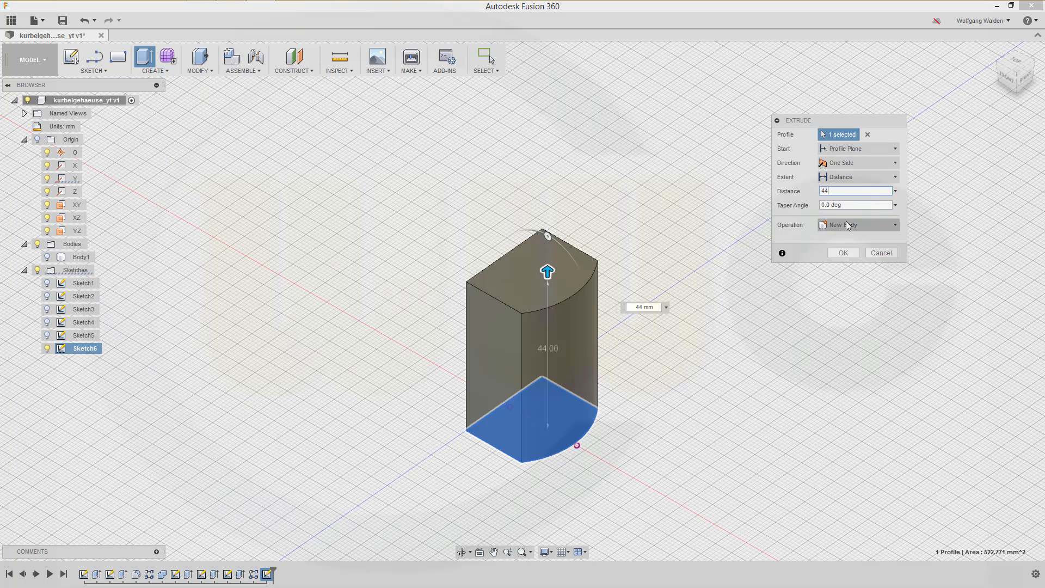
click(849, 252)
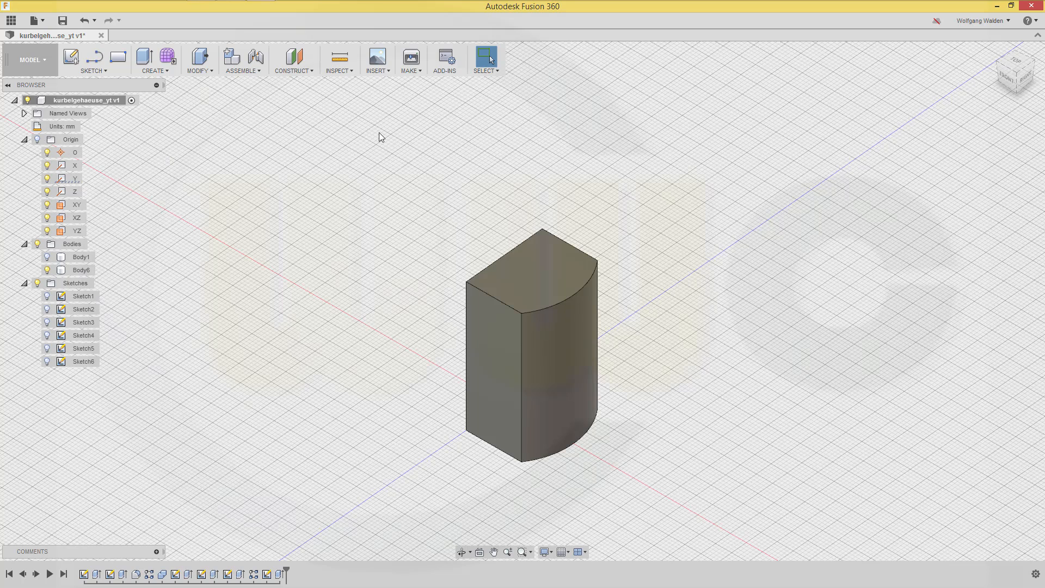
Fillet the two vertical edges where the flat sides meet the curved face with a 5 mm radius.
key(f)
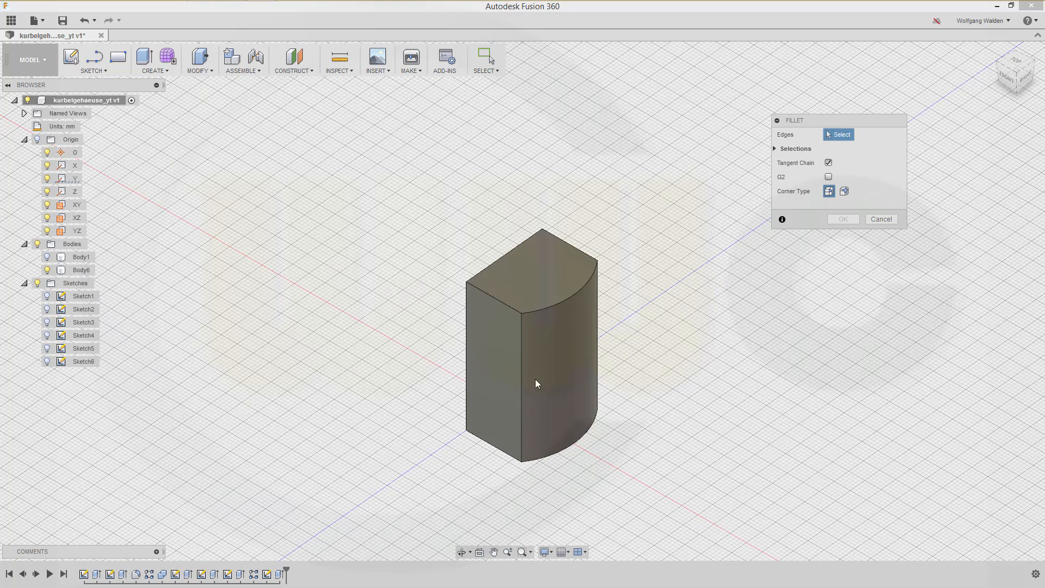
click(521, 387)
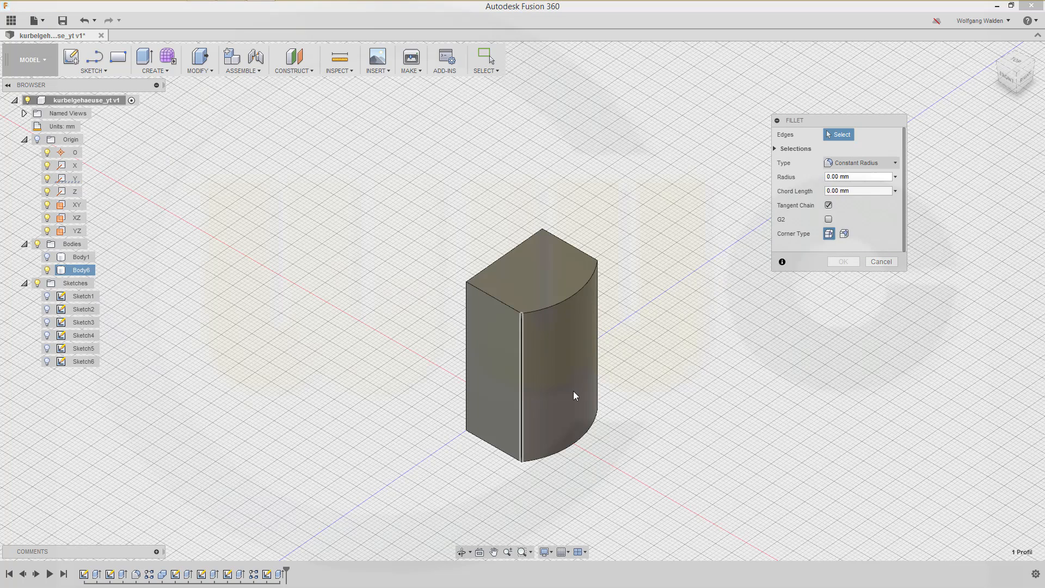
click(597, 325)
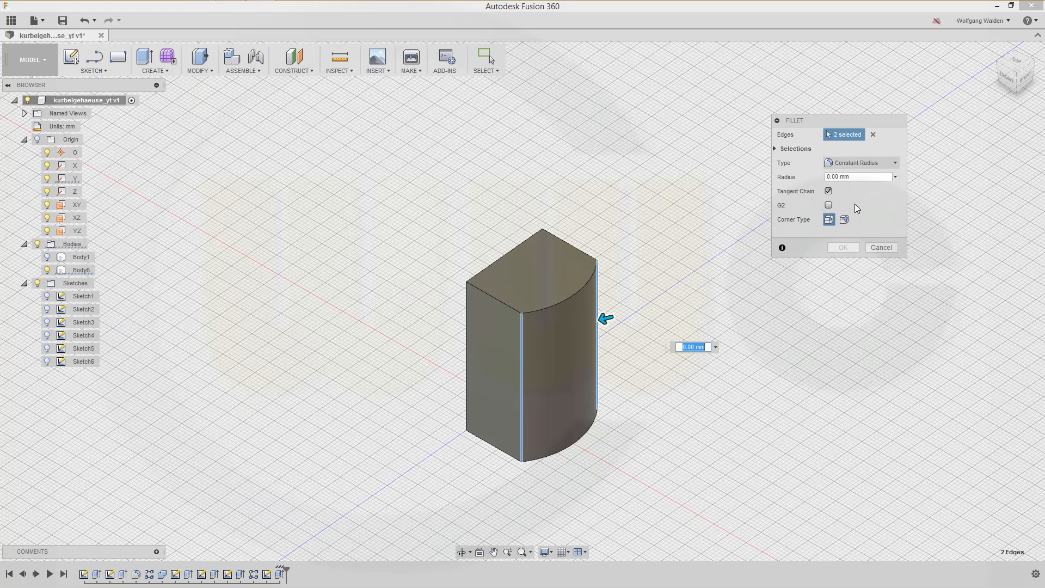
click(858, 177)
text(5)
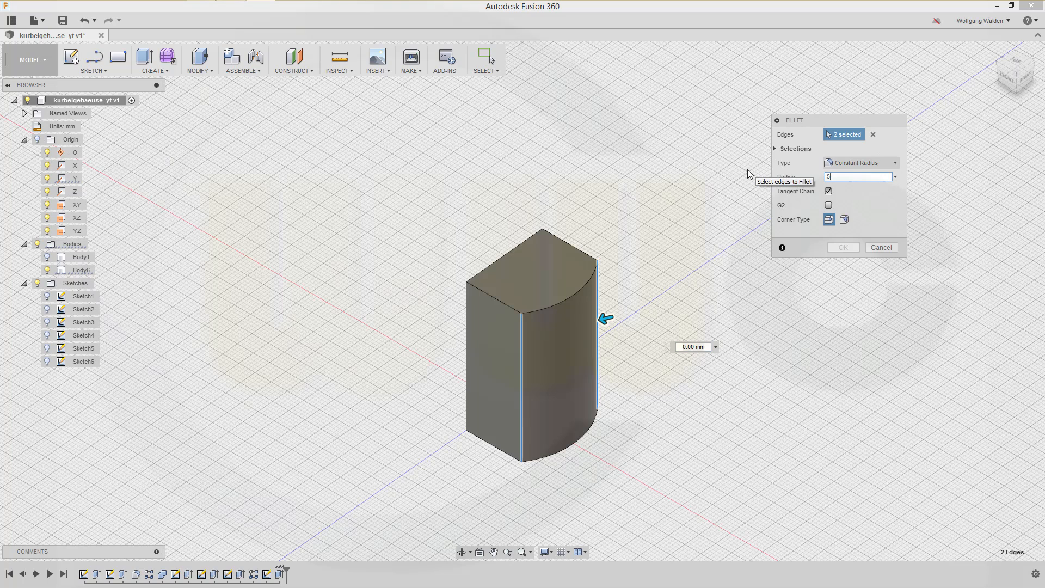
key(Return)
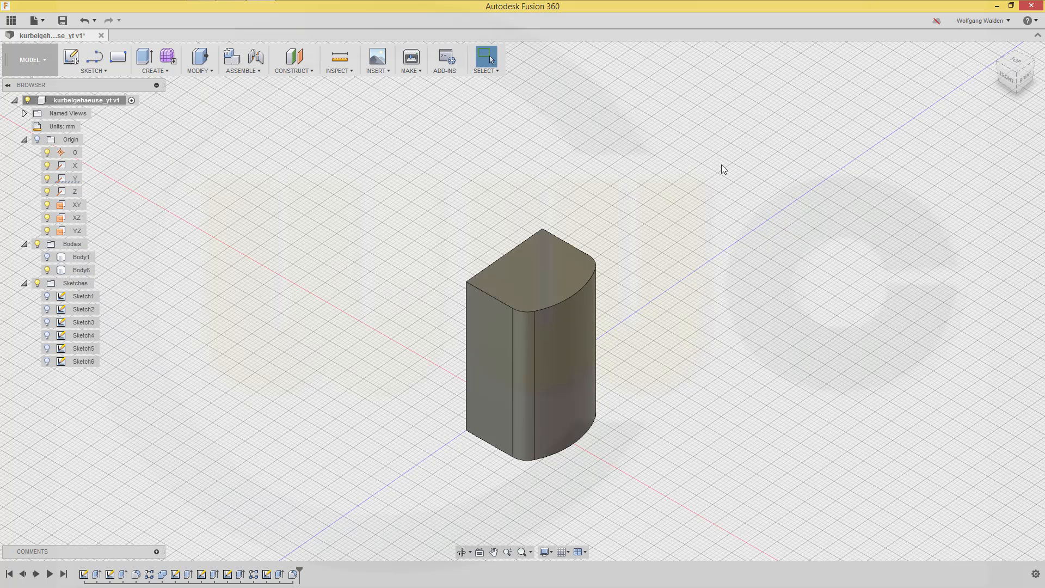
Fillet the block's top edge chain, along the curved face and both flat sides, with a 5 mm radius.
key(f)
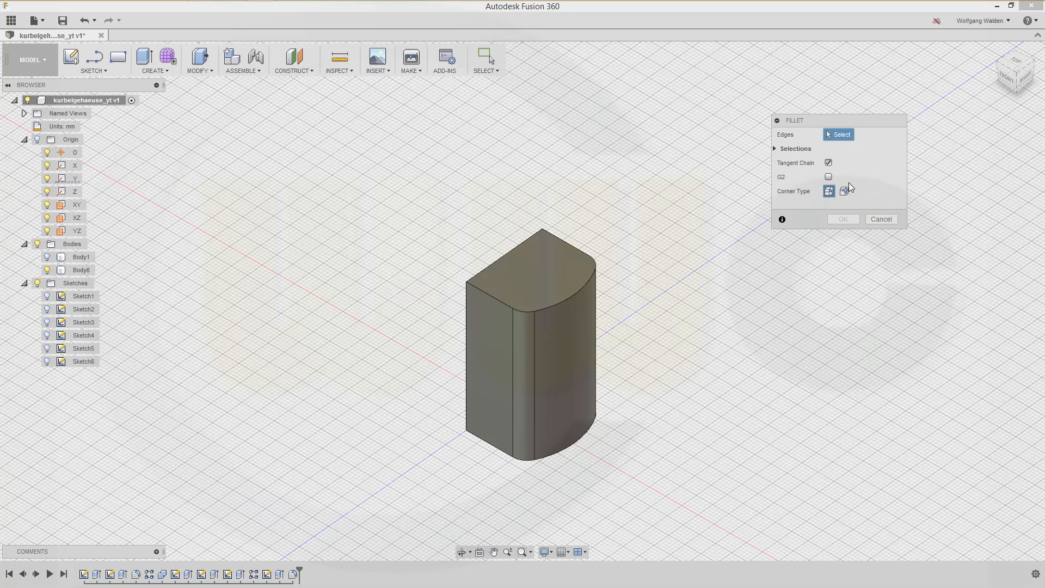
click(568, 298)
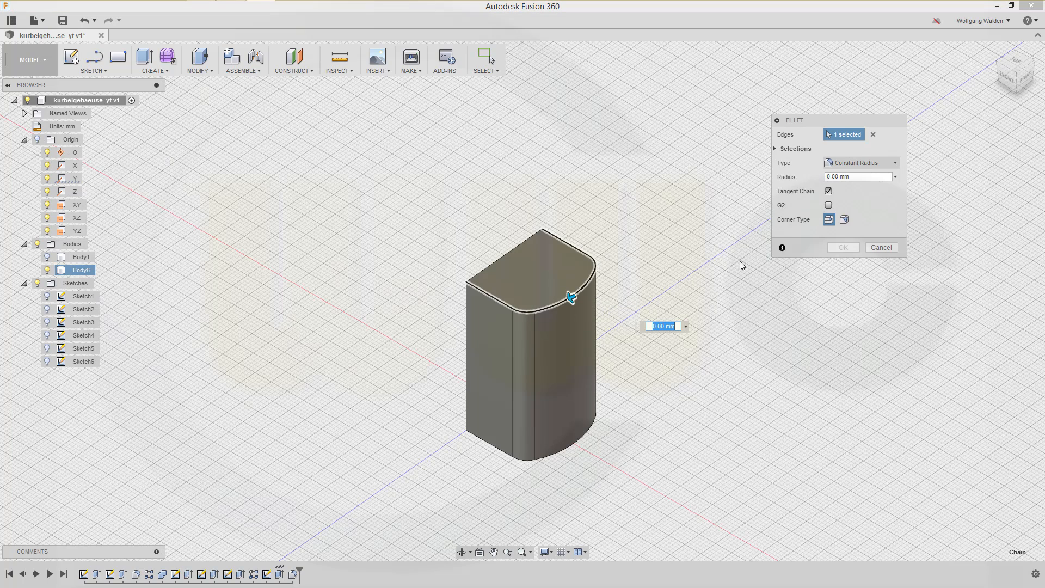
click(861, 180)
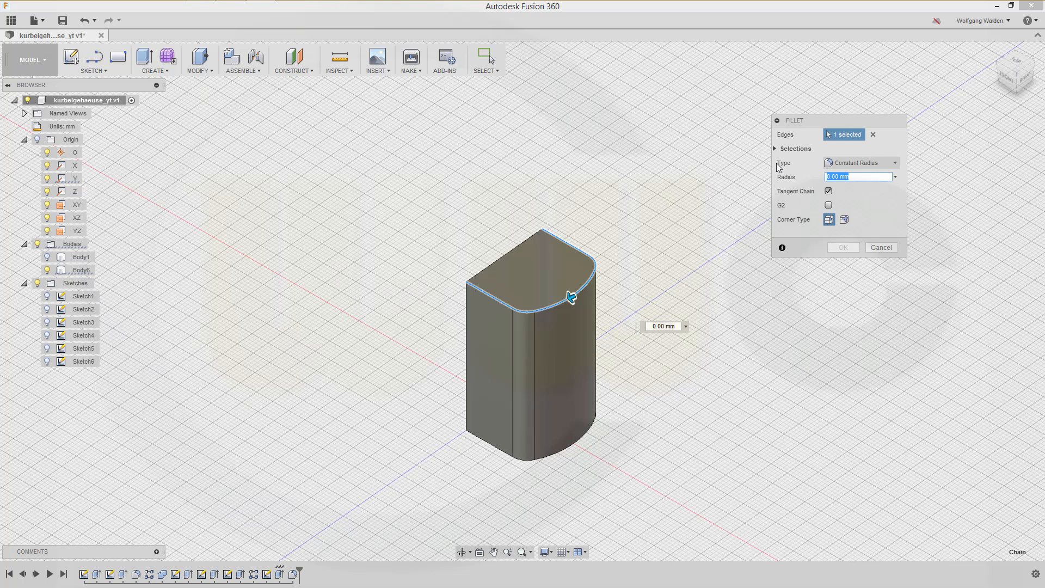
text(5)
key(Return)
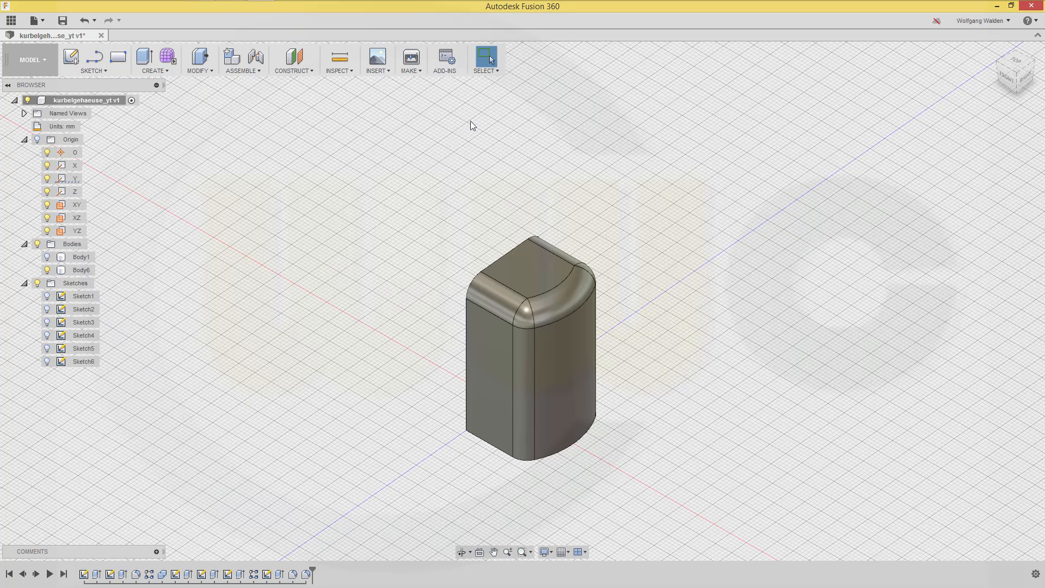
Show the hidden crankcase body (Body1) and join the filleted block (Body6) to it with Combine.
click(46, 257)
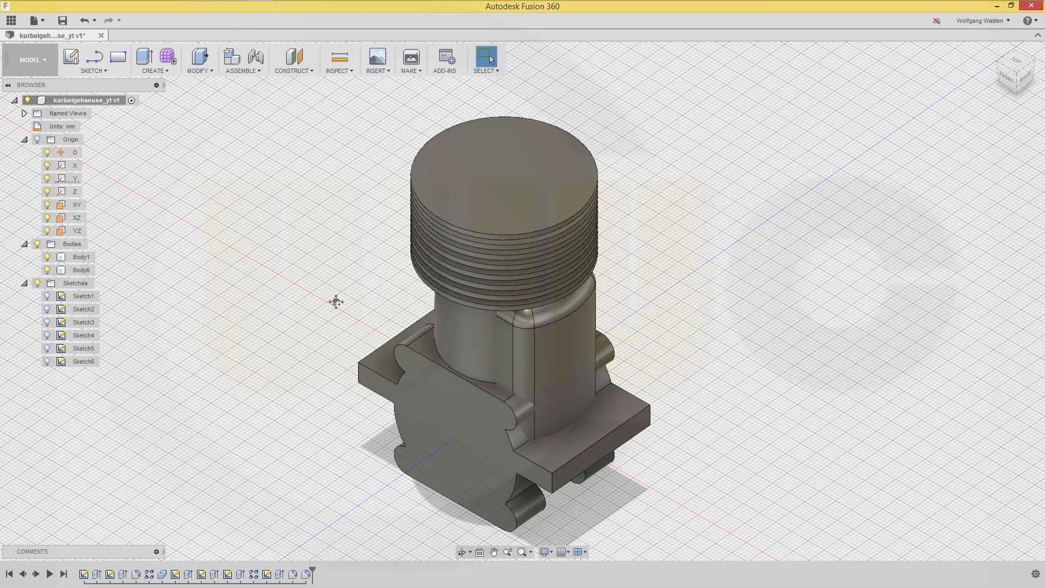
middle_drag(338, 299, 352, 270)
shift+middle_drag(294, 329, 305, 313)
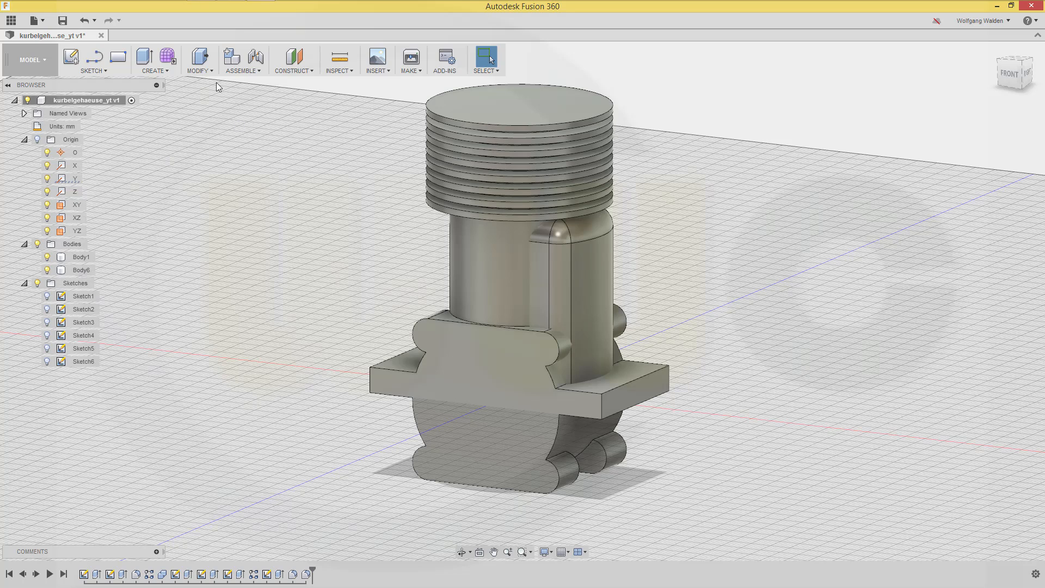
click(208, 70)
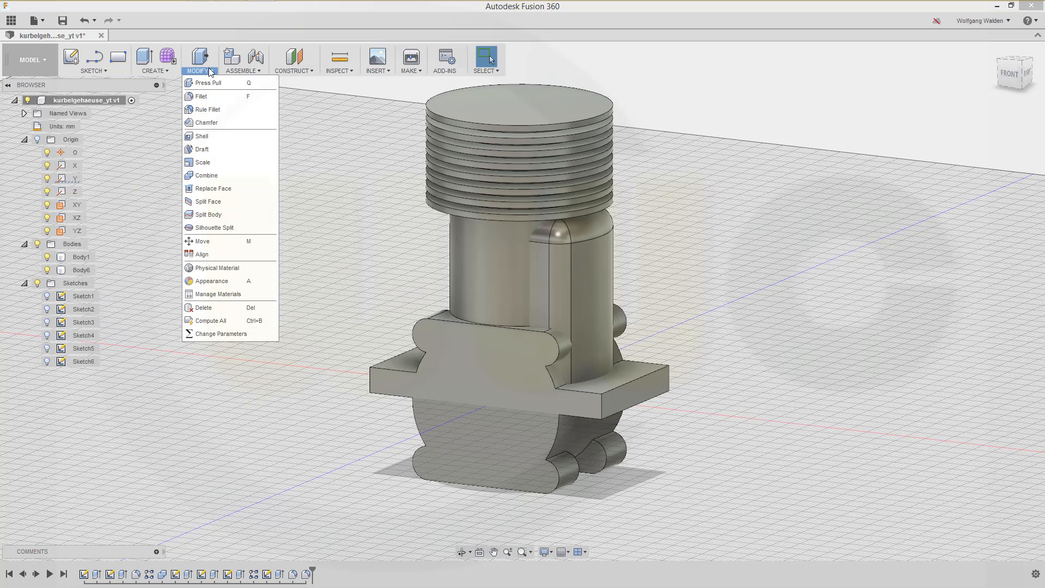
click(208, 179)
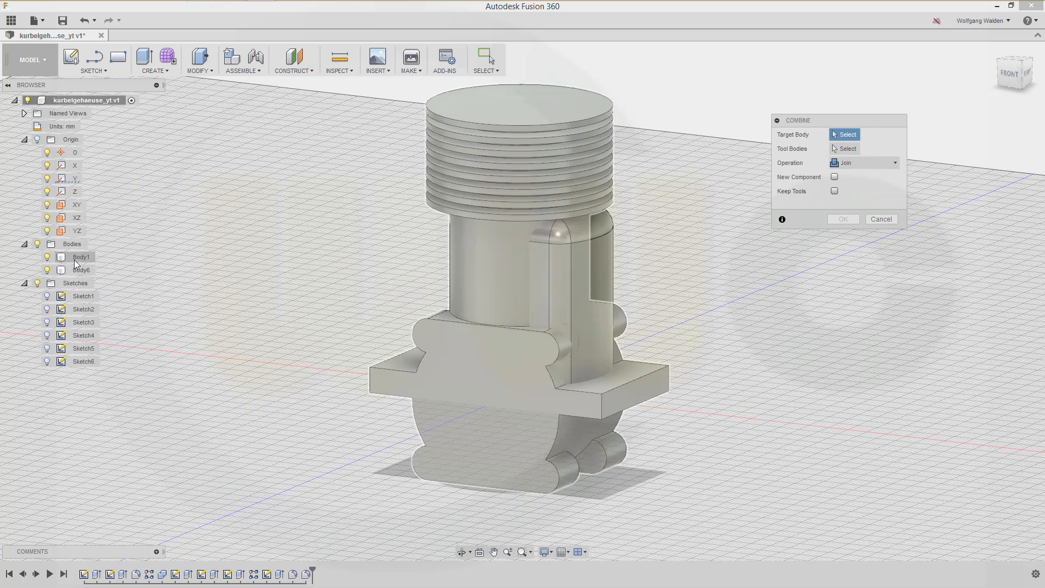
click(87, 257)
click(88, 270)
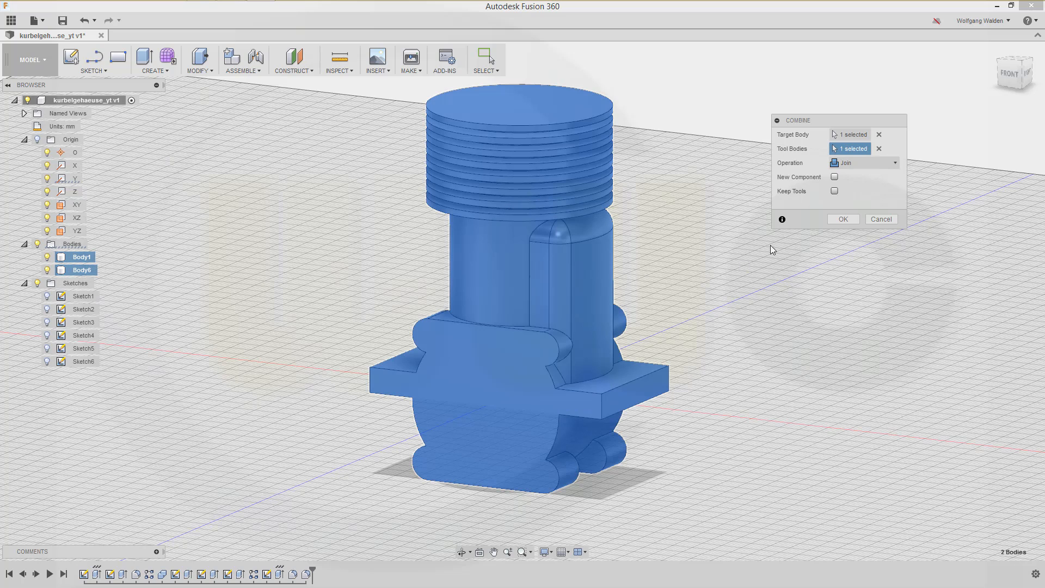
click(845, 220)
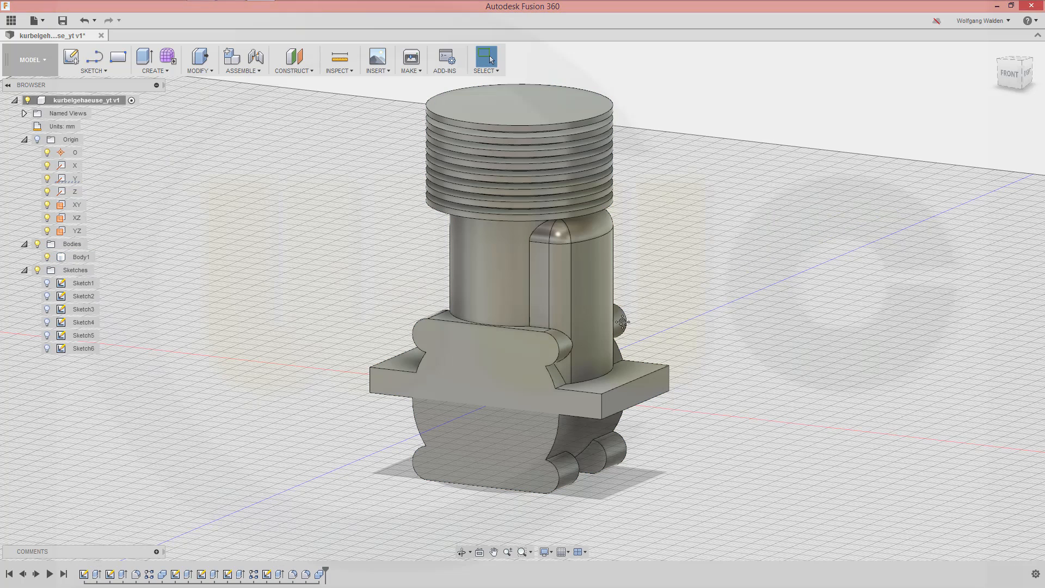
Start a new sketch on the YZ plane and turn on slicing of the body at the sketch plane.
middle_drag(658, 289, 652, 342)
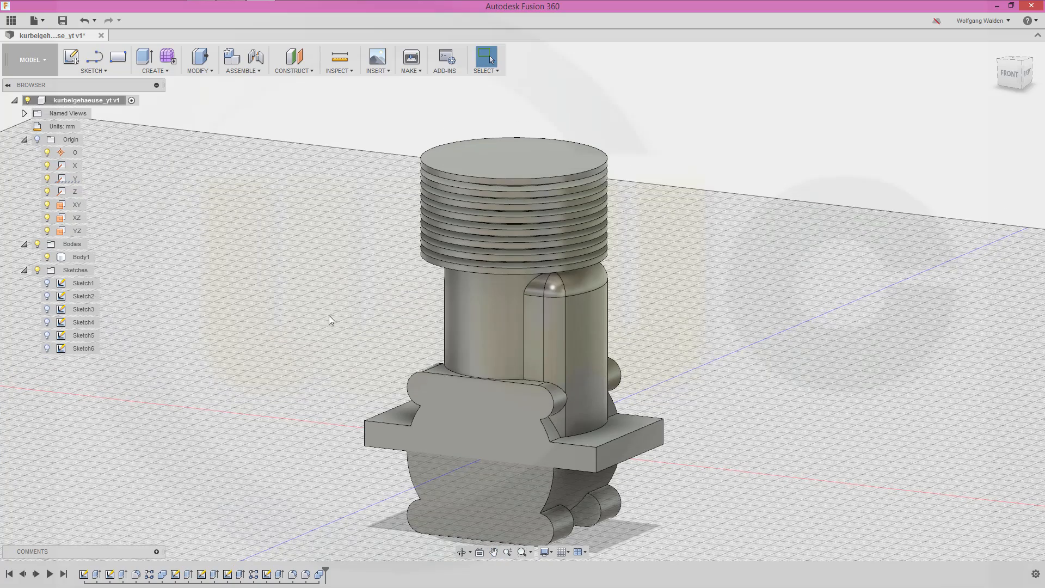
shift+middle_drag(329, 319, 379, 315)
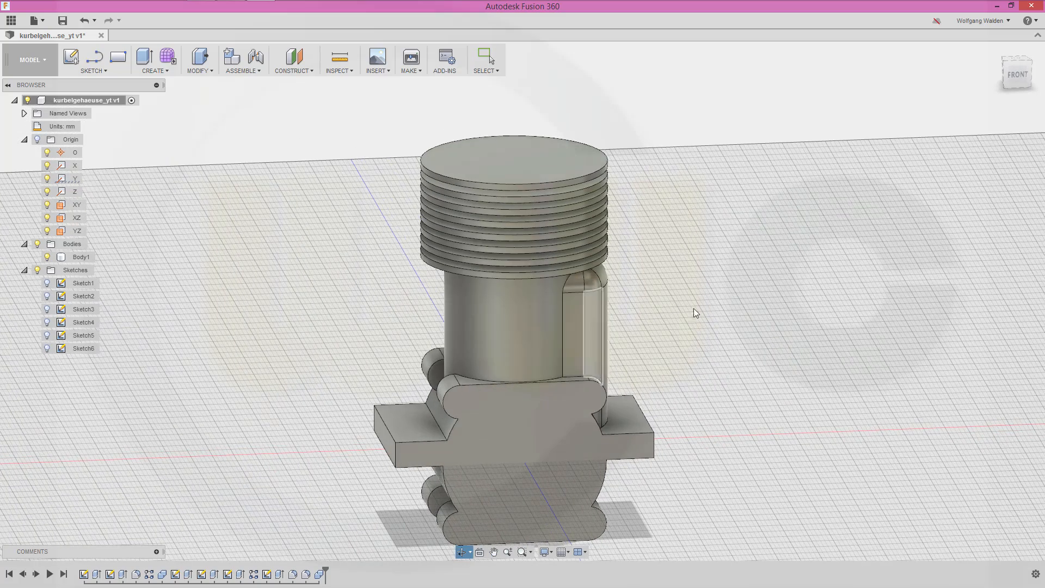
scroll(757, 302, up, 1)
scroll(738, 317, down, 3)
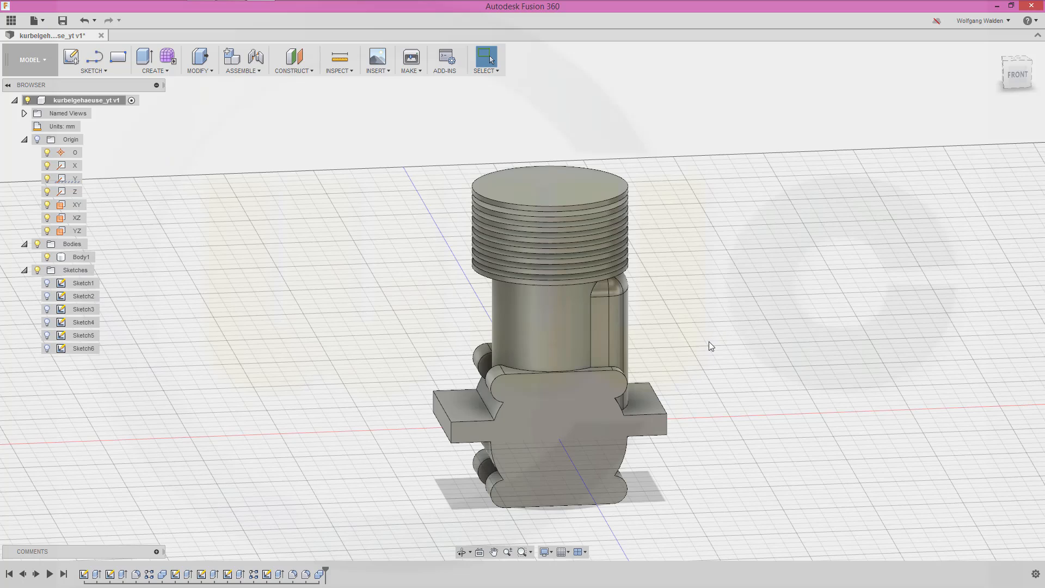
shift+middle_drag(708, 341, 664, 299)
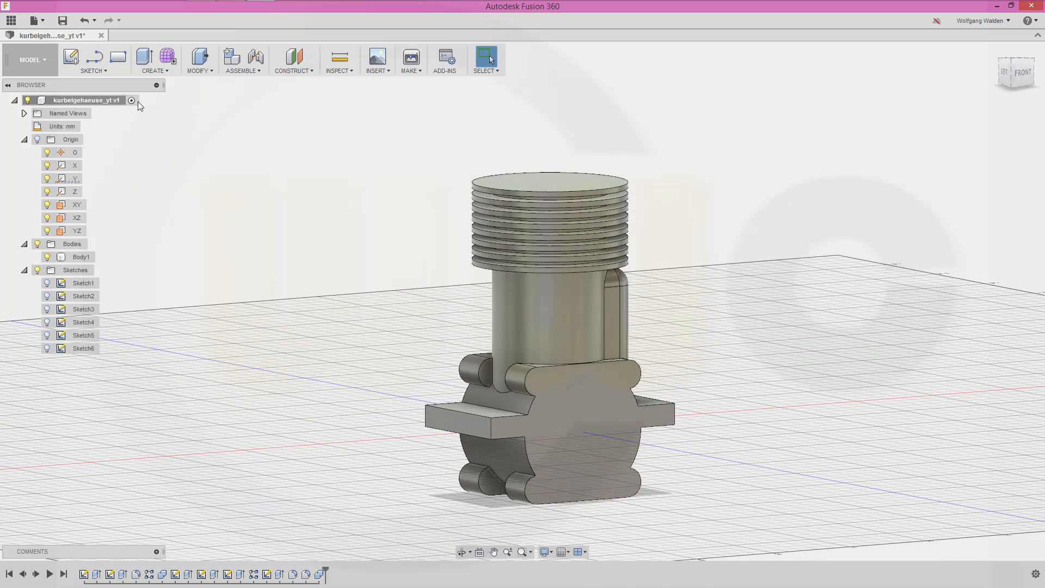
click(71, 57)
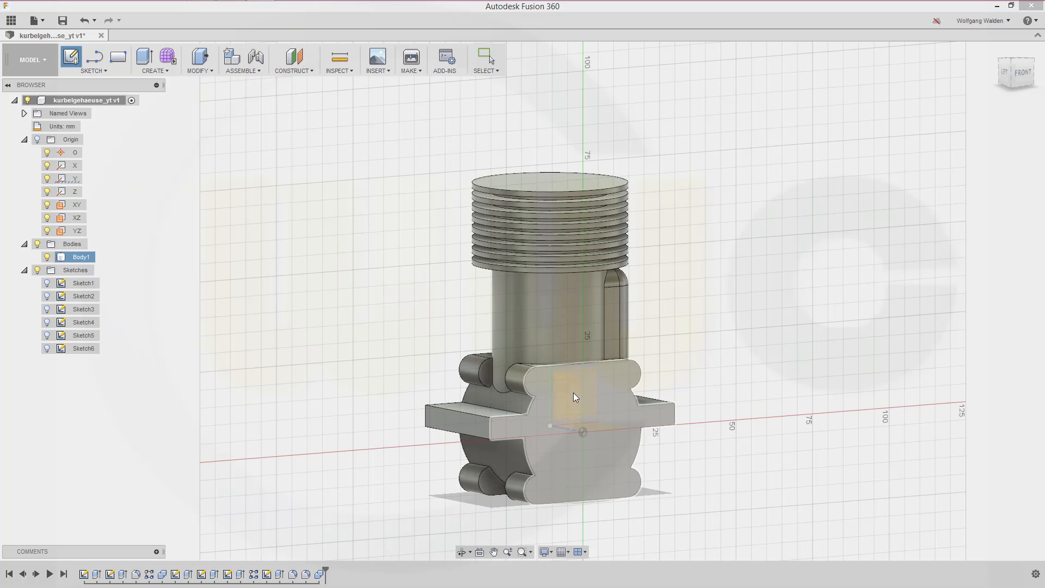
click(76, 232)
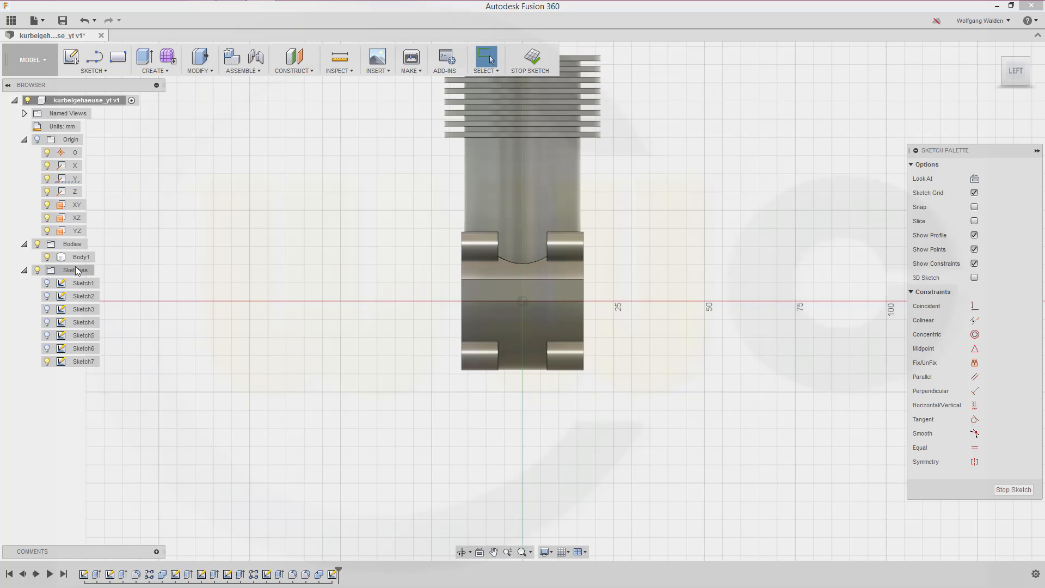
right_click(74, 362)
click(100, 388)
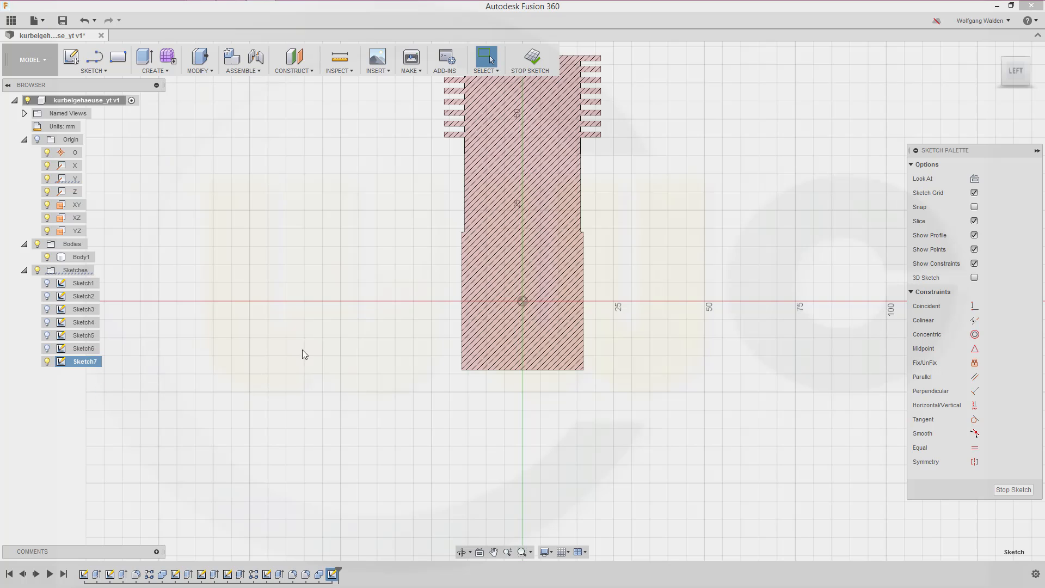
Sketch a rectangle 49 mm wide and 11 mm high across the cylinder section below the fins.
click(119, 58)
click(419, 181)
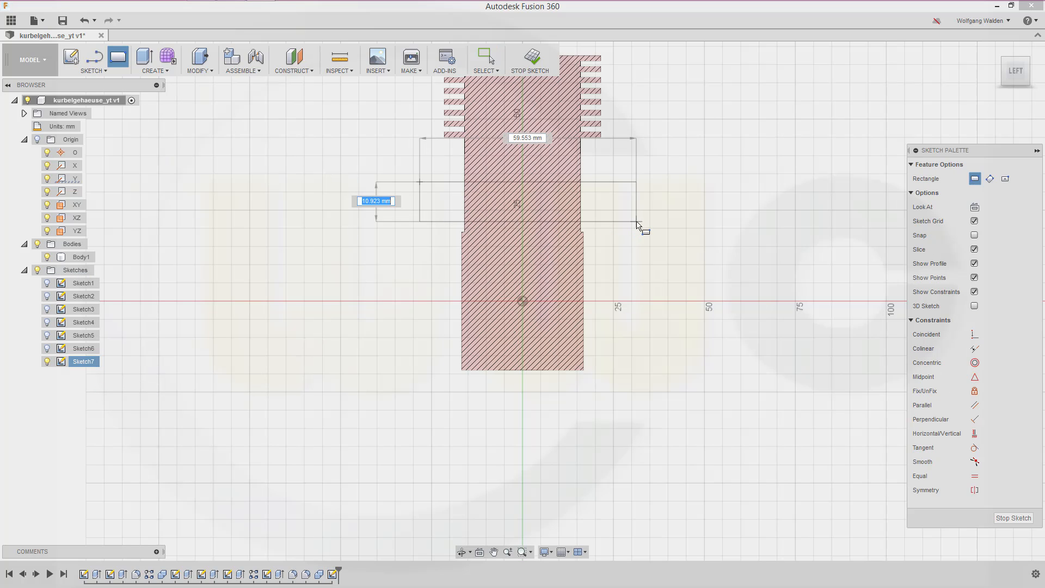
text(11)
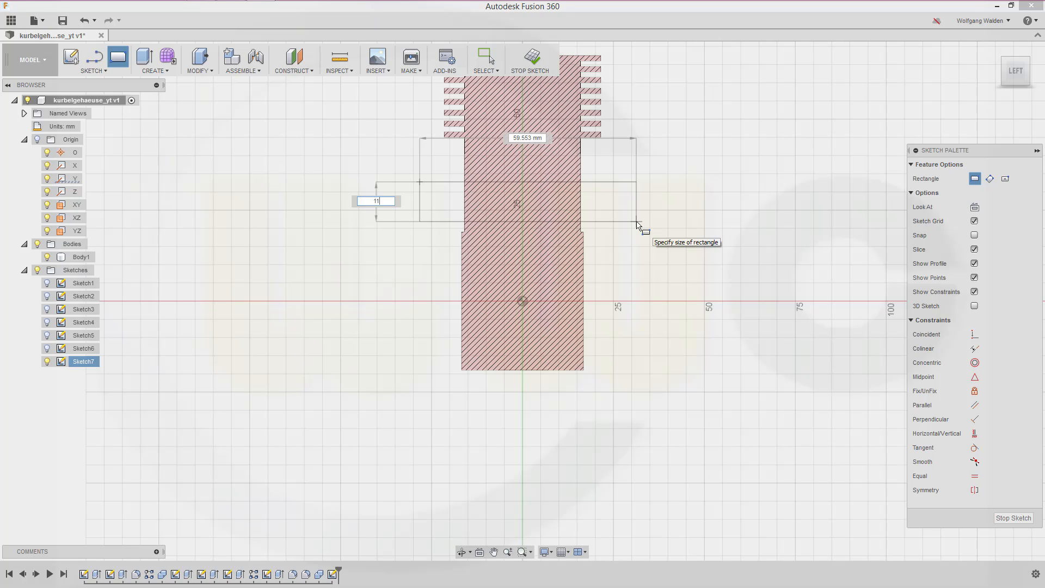
key(Tab)
text(49)
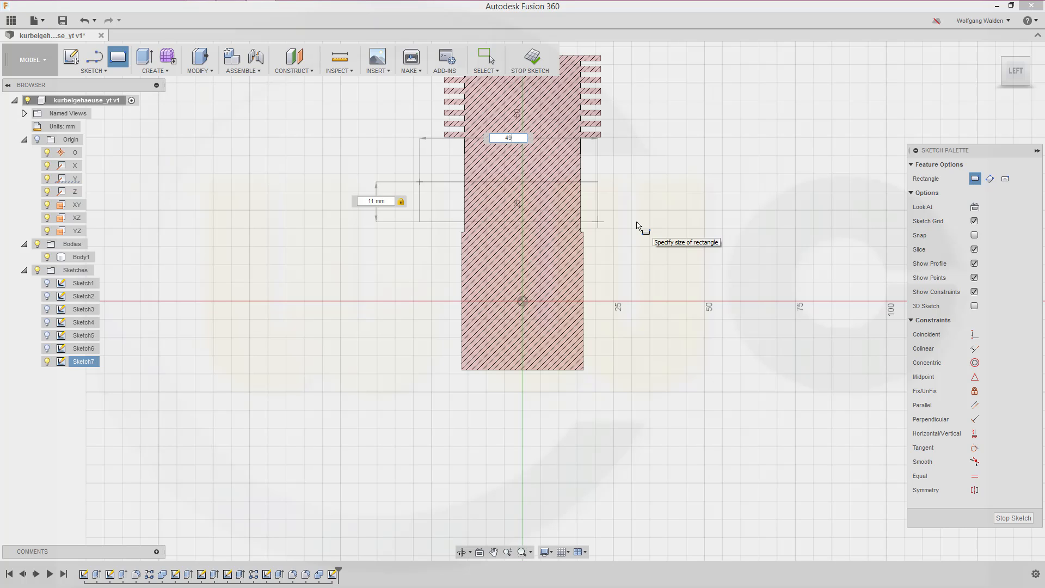
key(Return)
key(Escape)
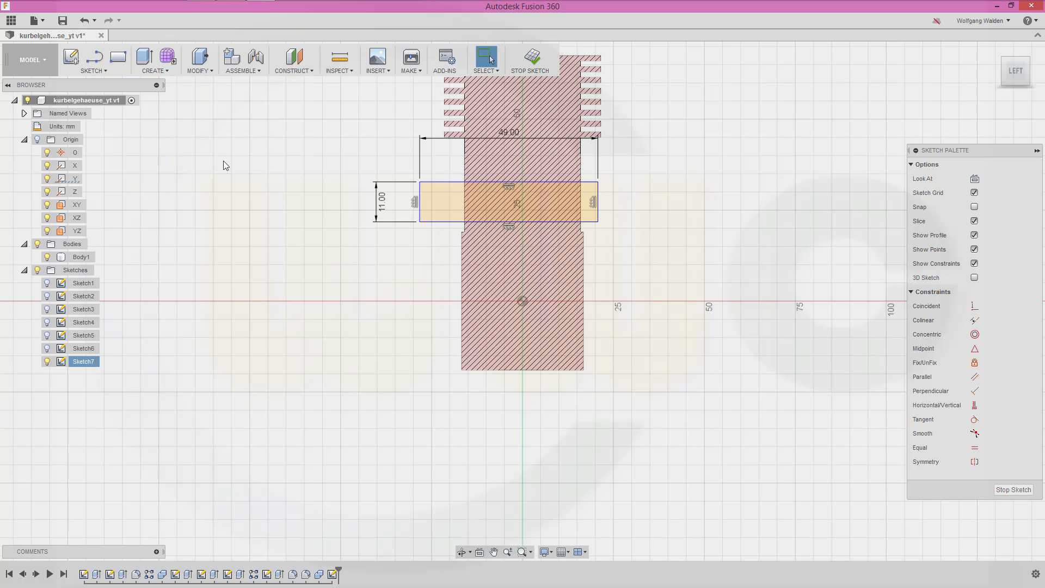
Project the Y axis into the sketch and convert the projected line to construction geometry.
key(p)
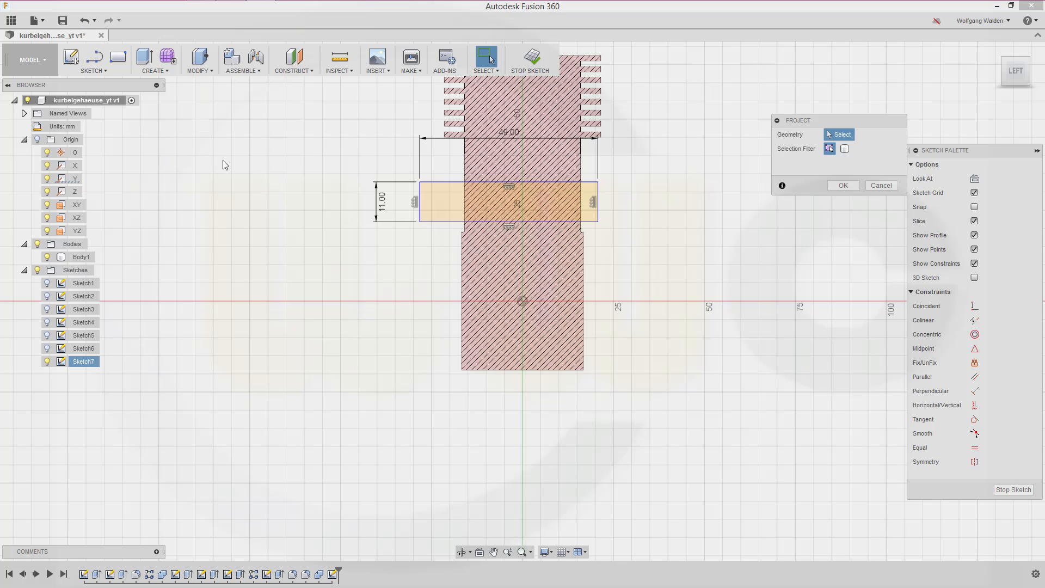
click(74, 178)
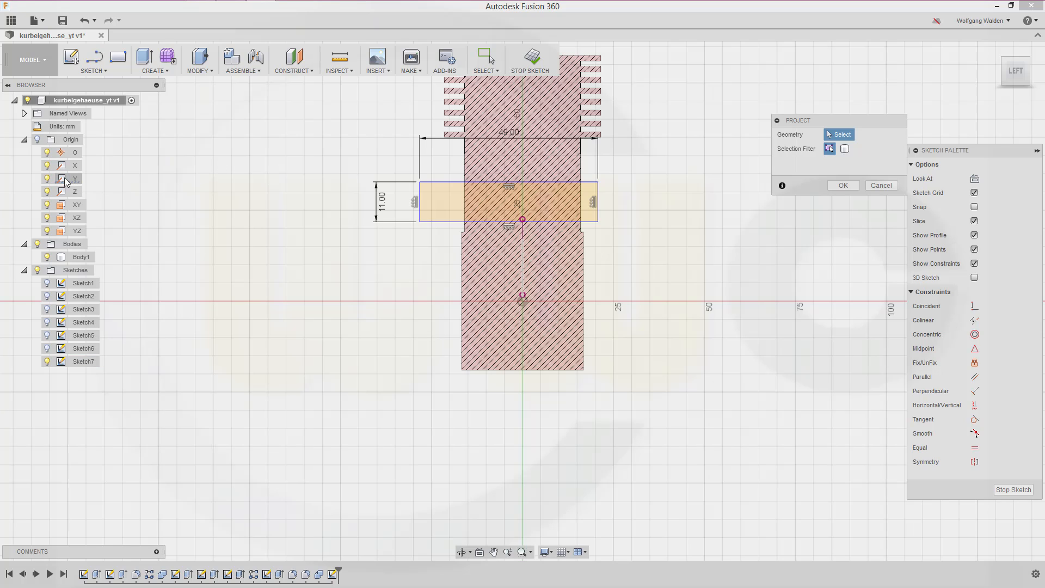
click(843, 186)
right_click(523, 266)
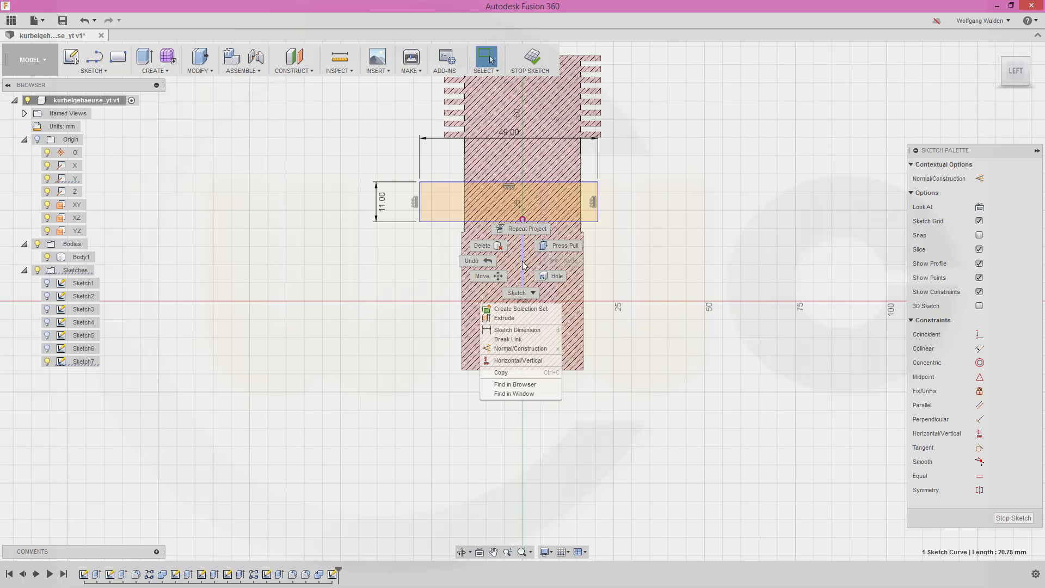
click(534, 354)
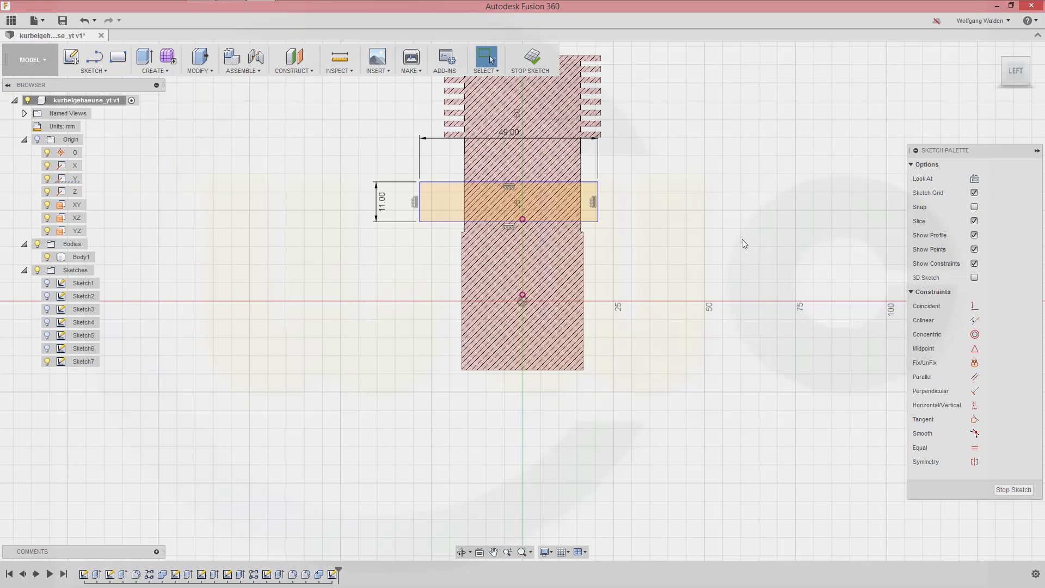
Make the rectangle's two short vertical sides symmetric about the projected Y axis.
click(975, 462)
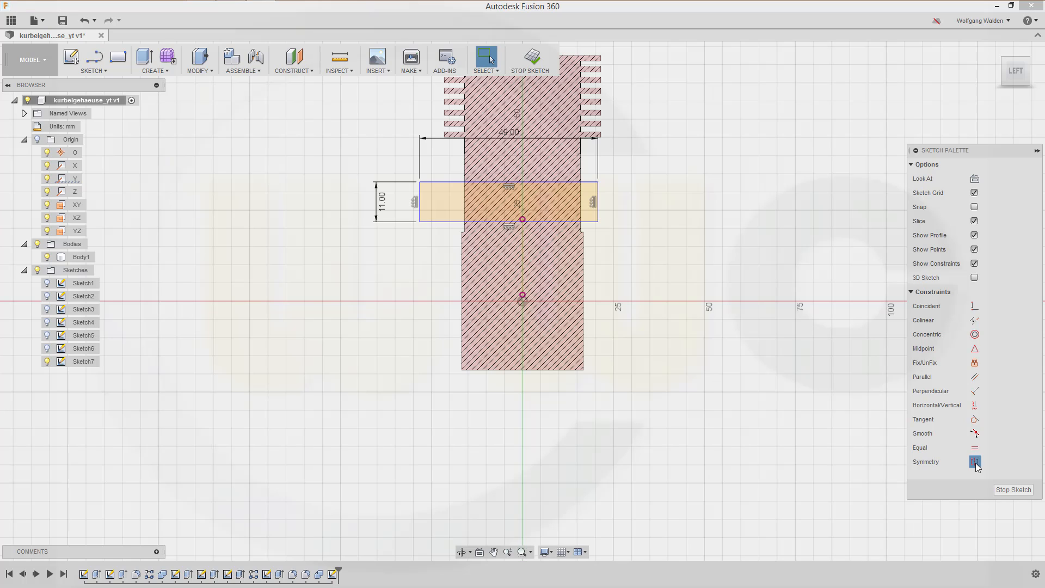
click(597, 215)
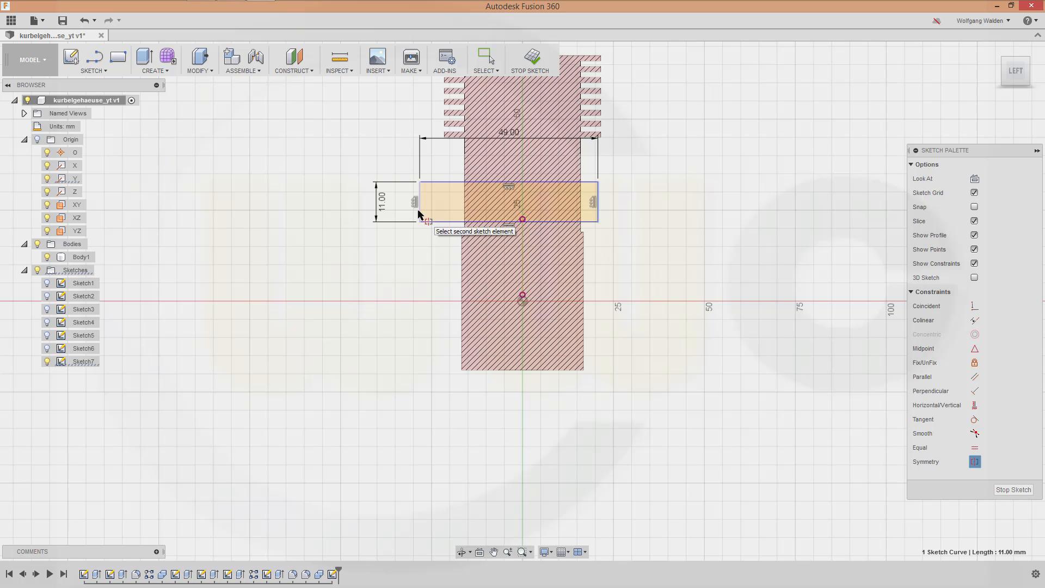
click(418, 205)
click(523, 265)
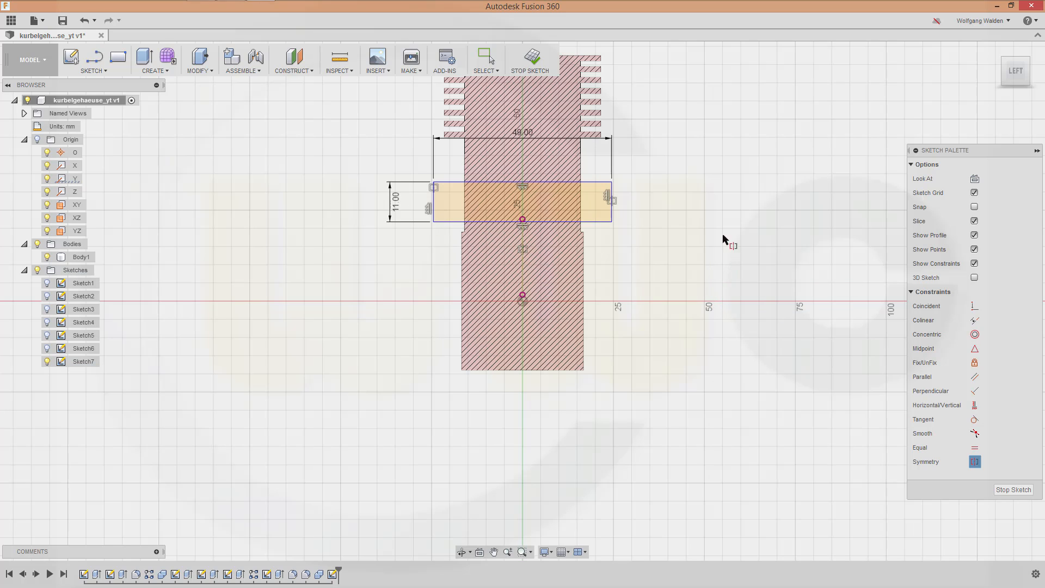
key(Escape)
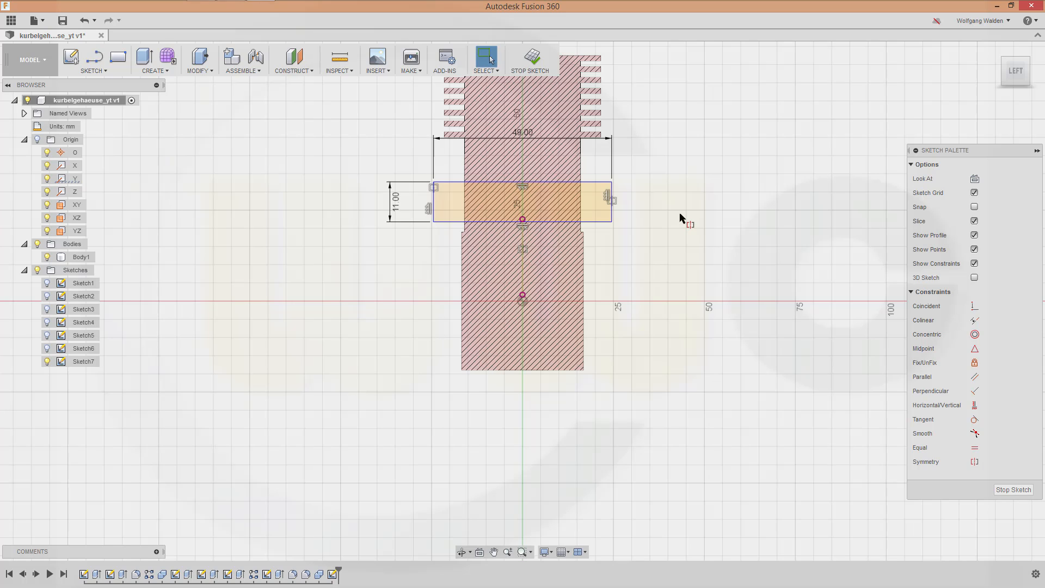
Dimension the rectangle's lower side to the sketch origin as 41-5,5 (35.5 mm) and finish the sketch.
key(d)
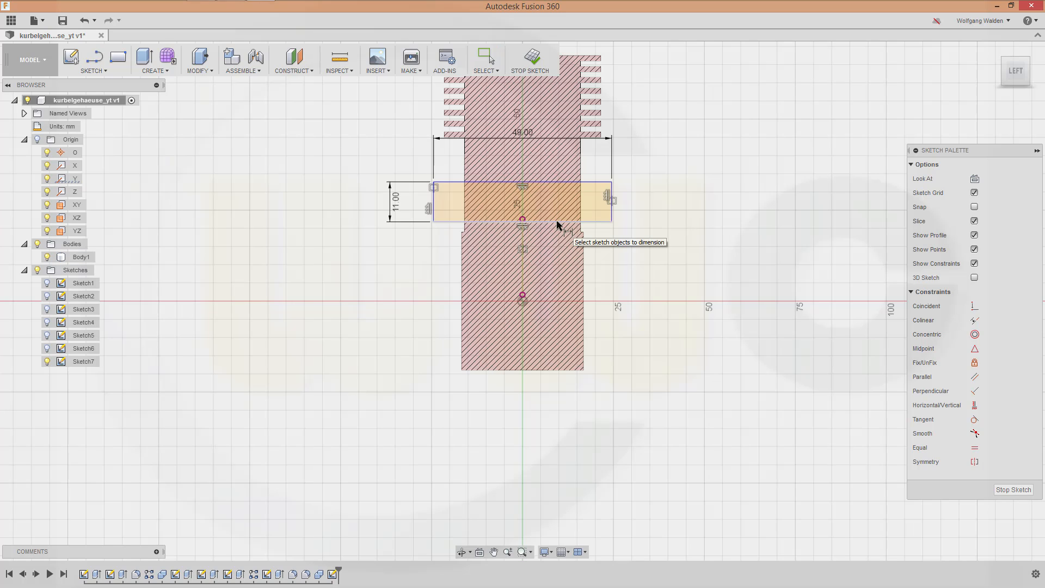
click(596, 221)
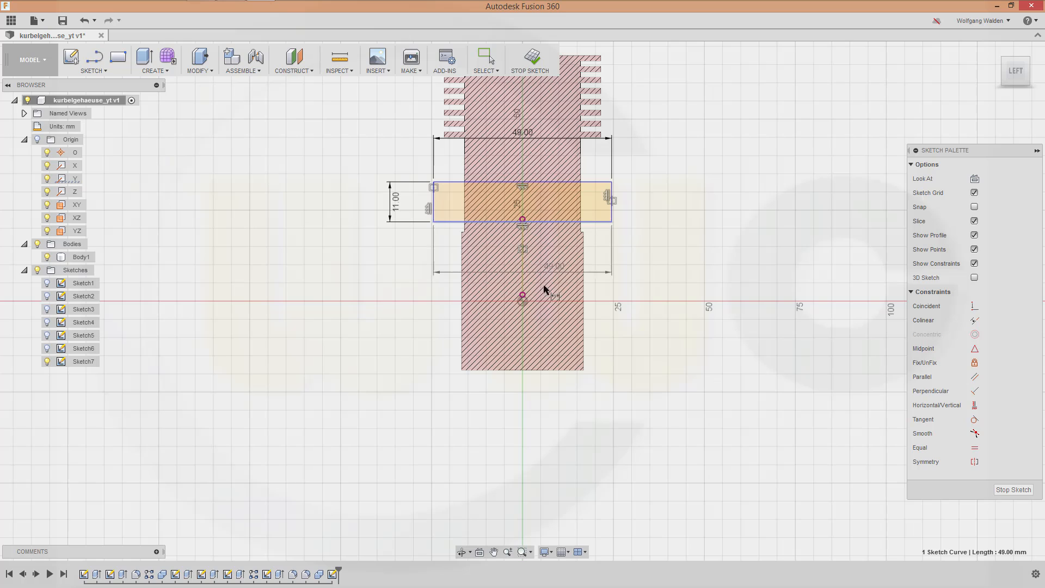
click(522, 295)
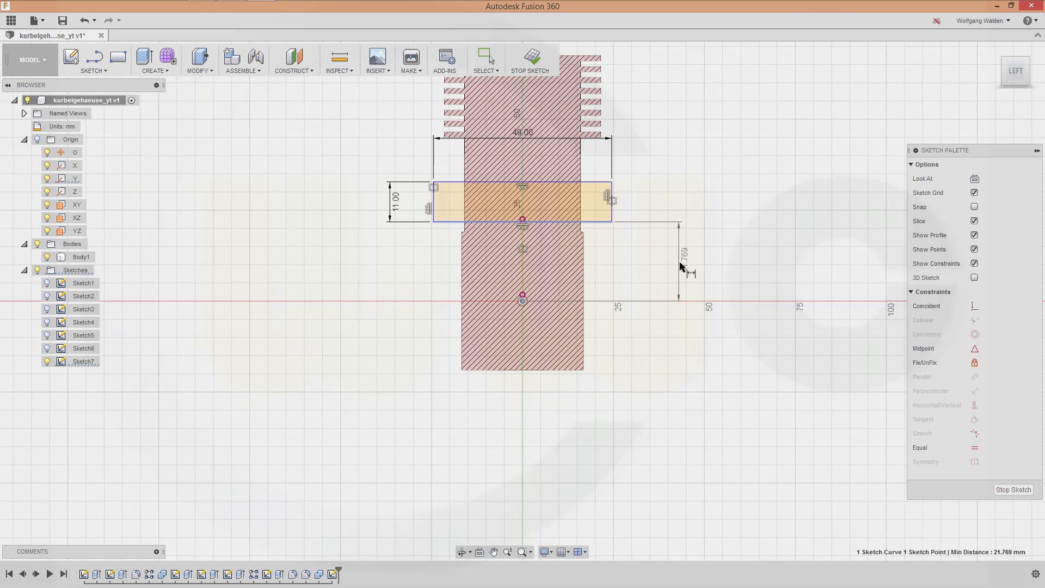
click(691, 258)
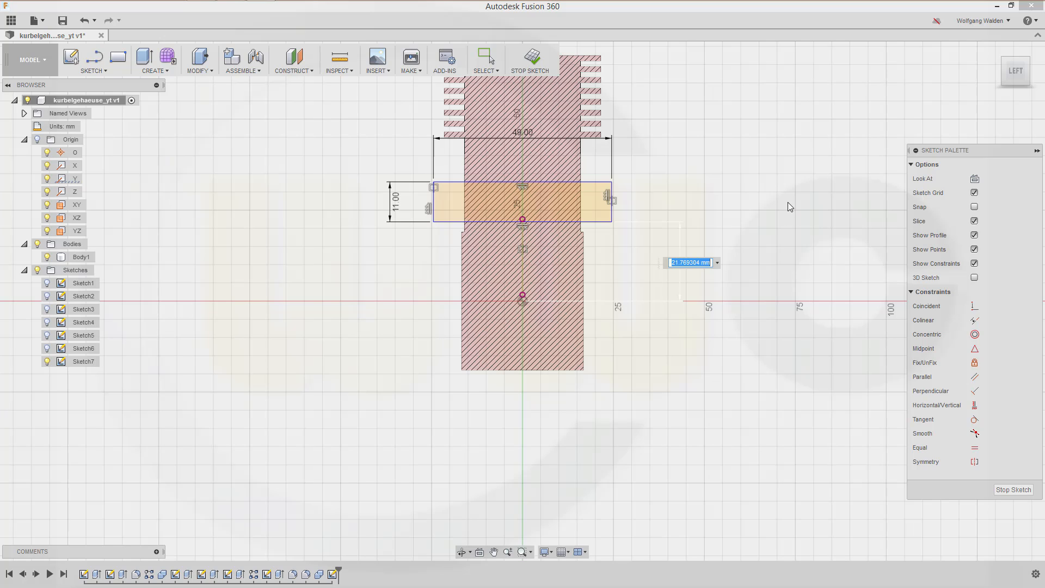
text(41-5,5)
key(Return)
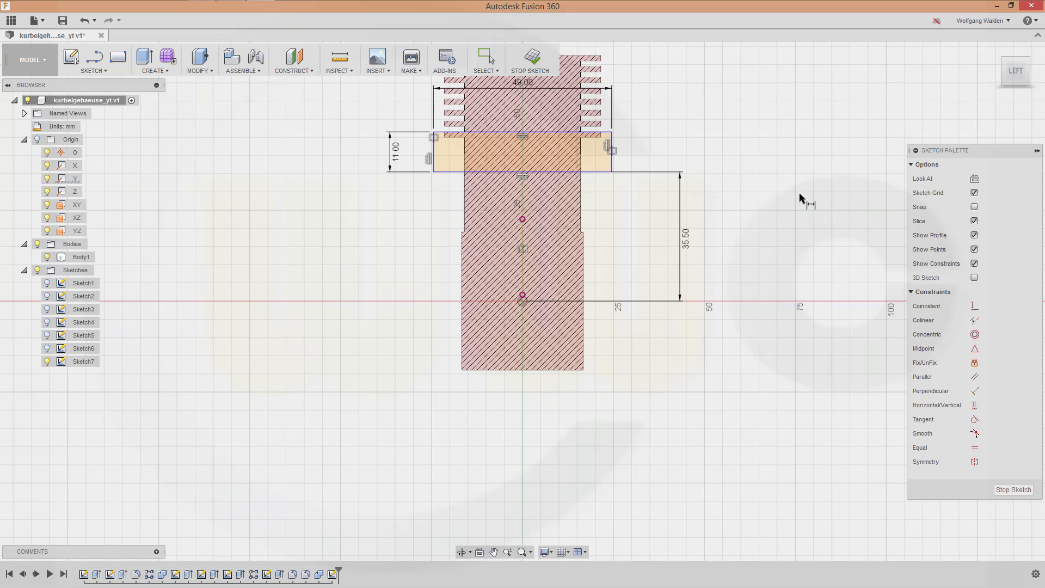
click(999, 490)
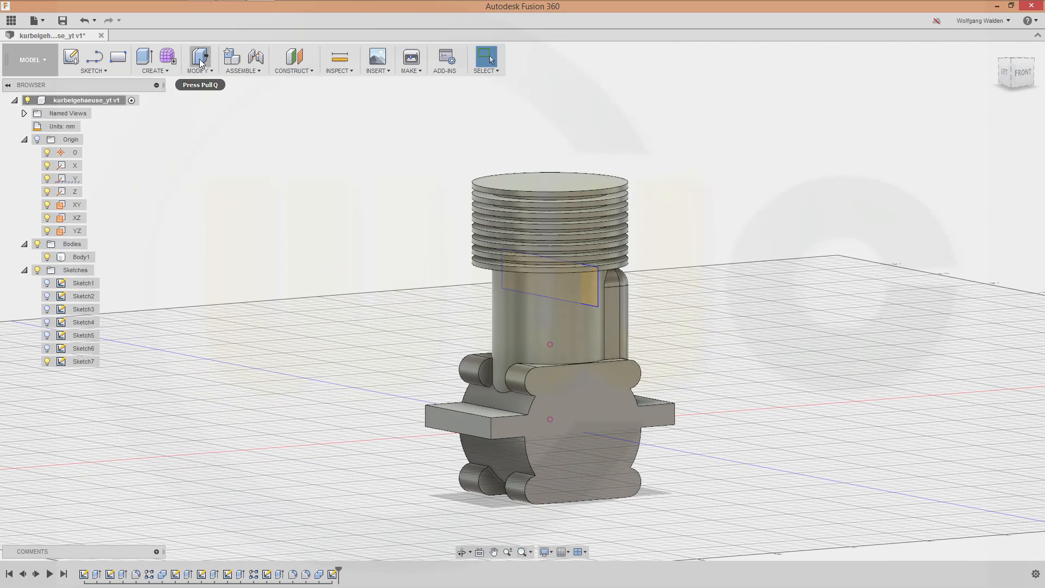
Extrude the 49 x 11 mm rectangle 26 mm as a new body.
click(144, 56)
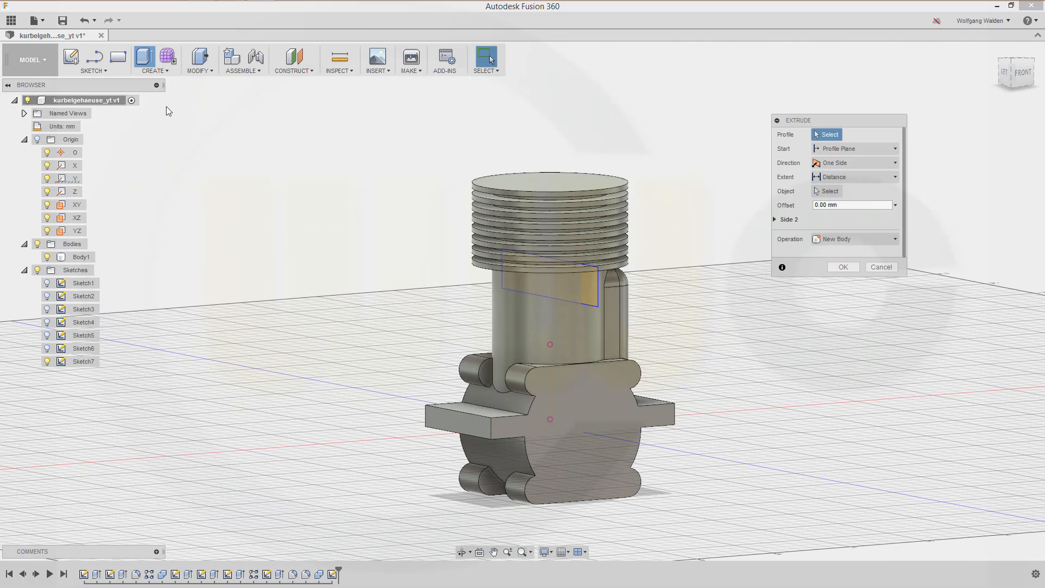
click(597, 299)
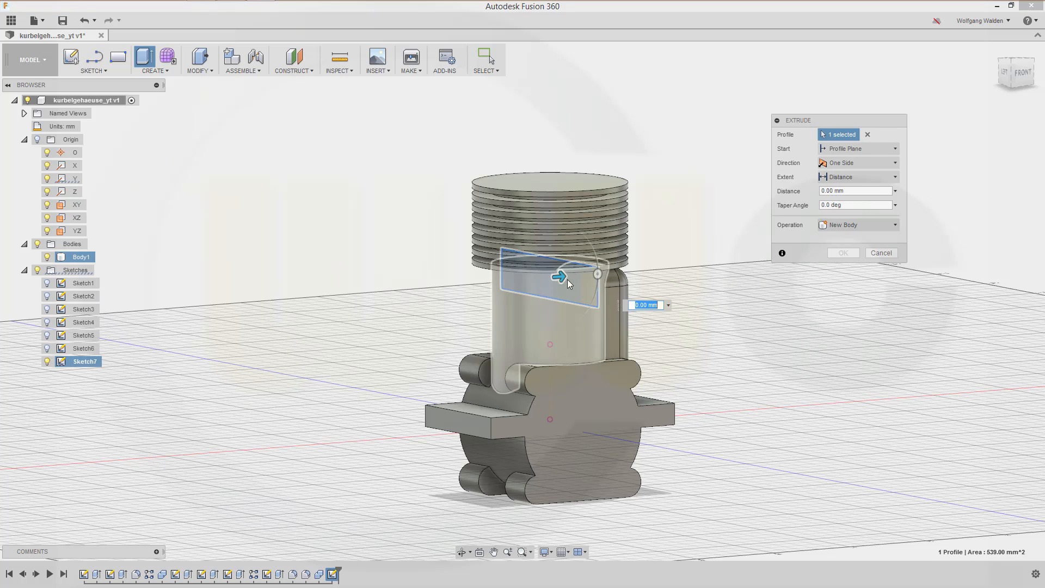
drag(560, 278, 469, 280)
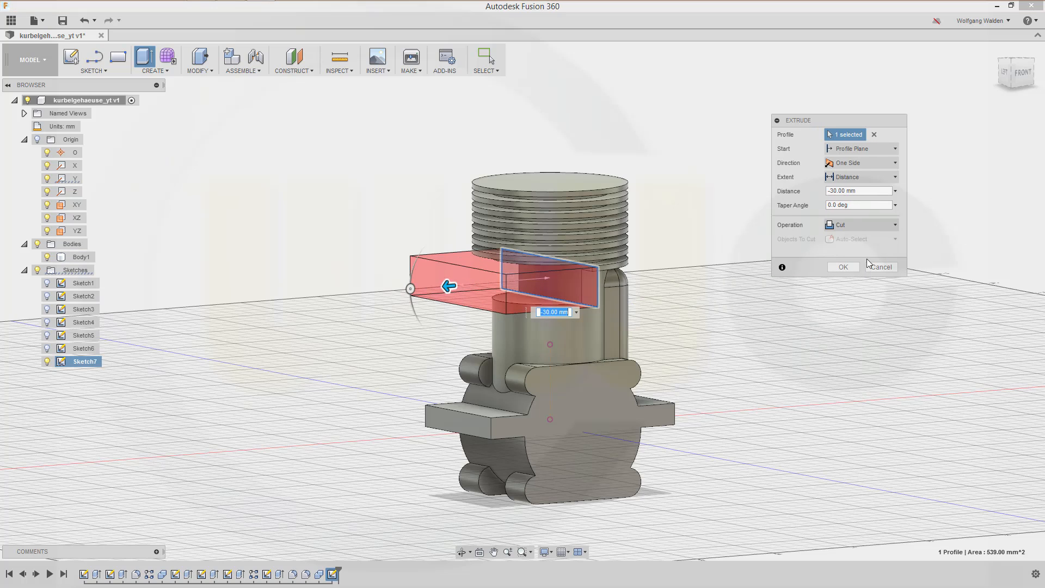
click(893, 226)
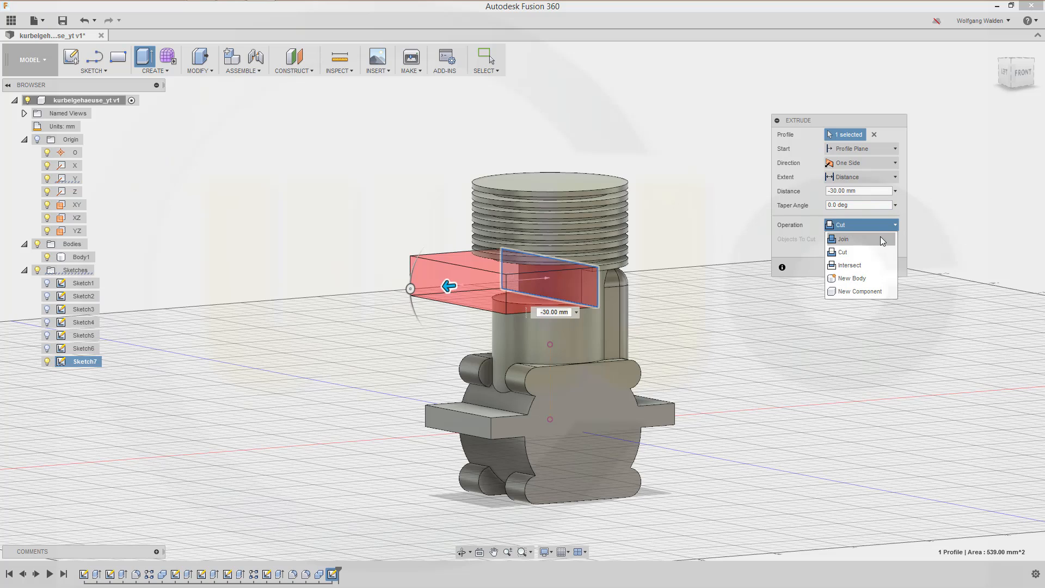
click(860, 278)
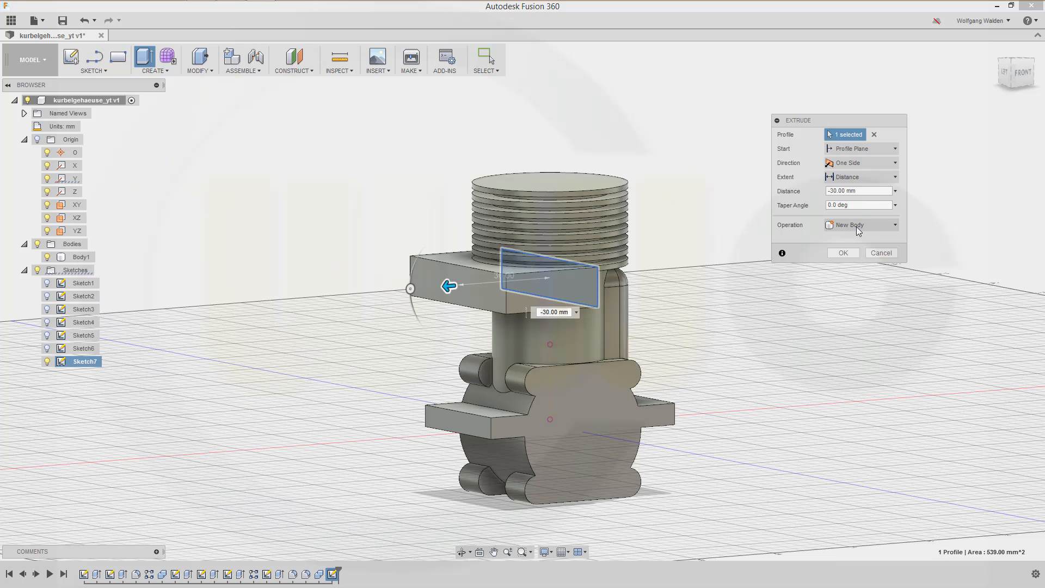
drag(864, 191, 799, 188)
text(28)
key(Return)
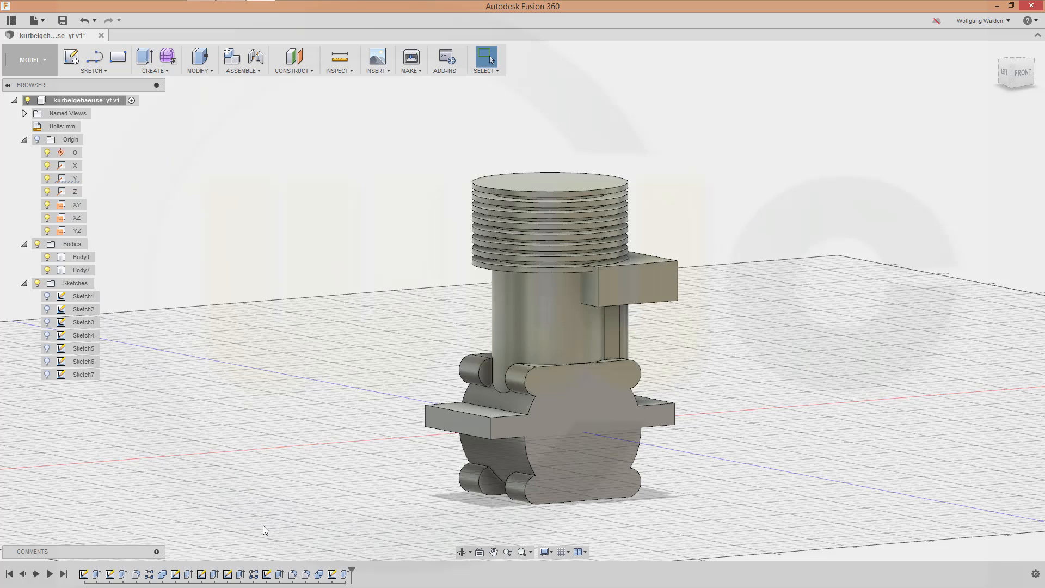
Reverse the rectangular block's extrusion by setting its distance to -26 mm.
double_click(345, 574)
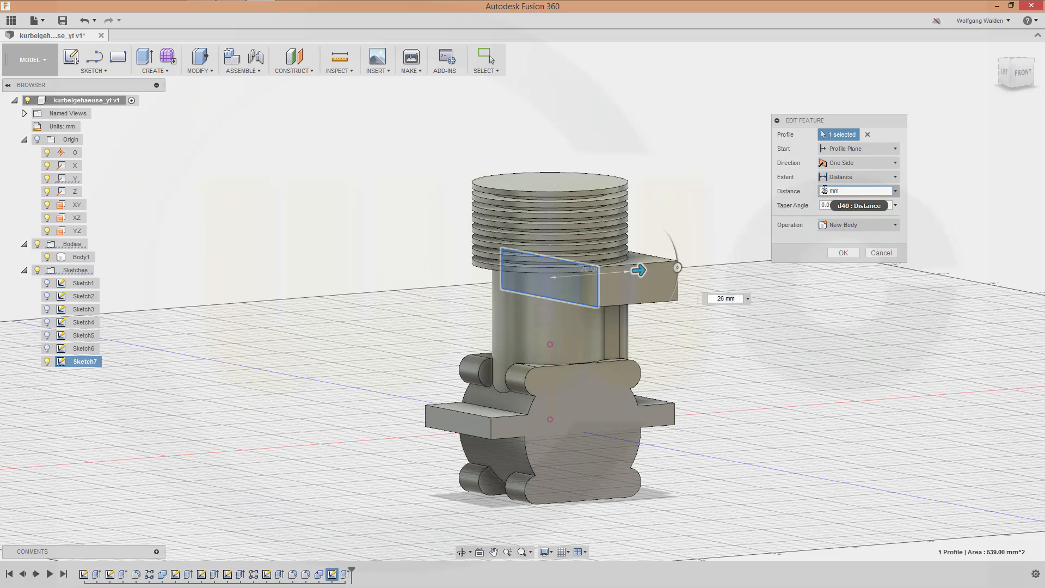
text(-)
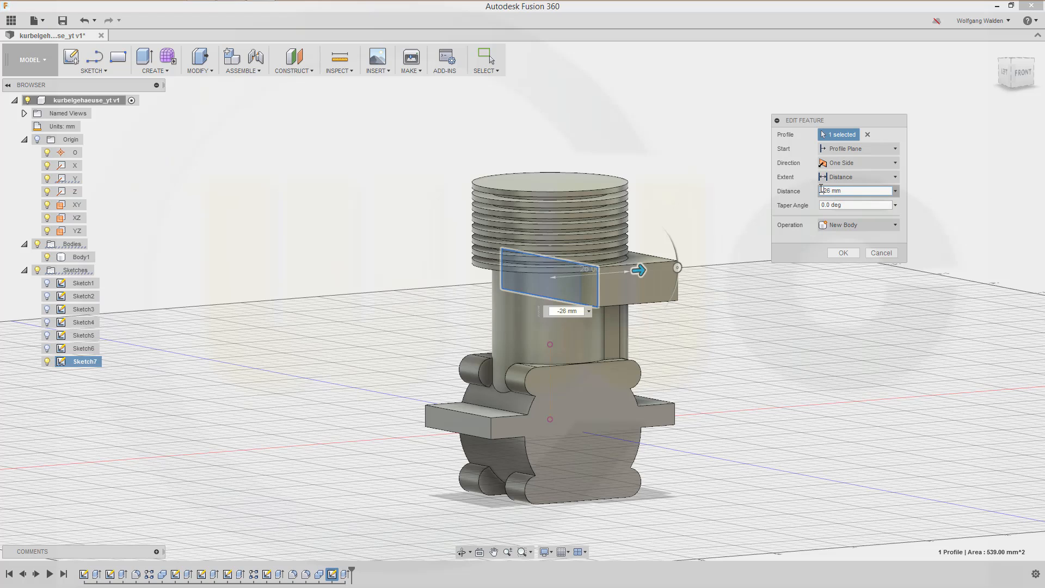
click(842, 253)
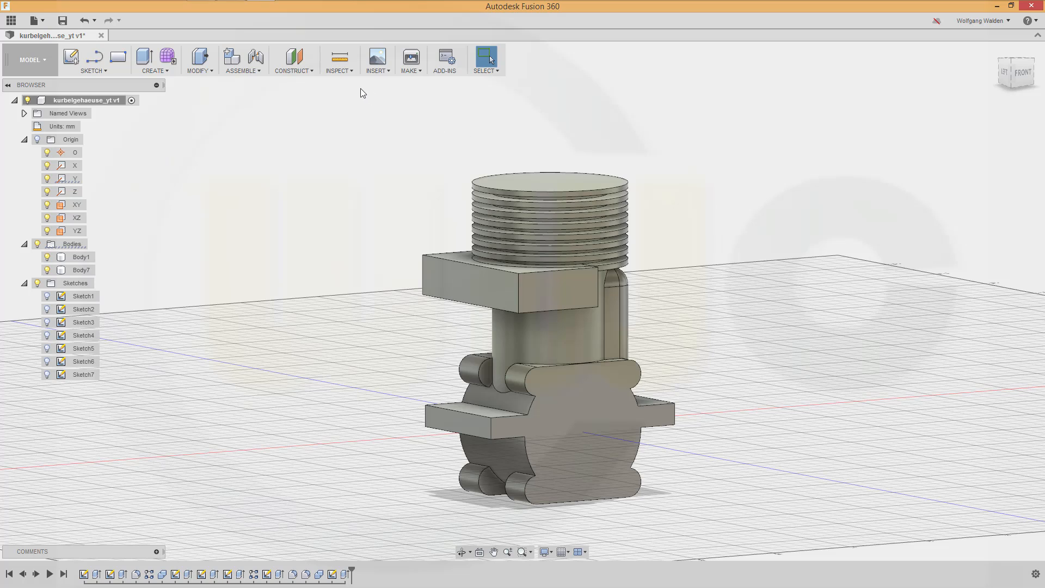
Fillet three of the new block's edges running along its extrusion direction with a 5,5 mm radius.
key(f)
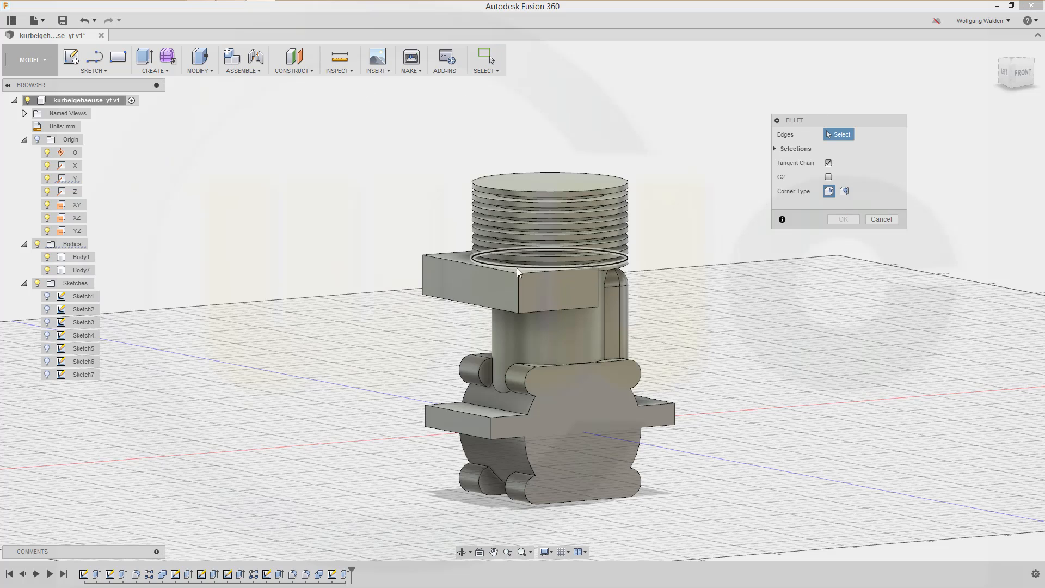
click(540, 312)
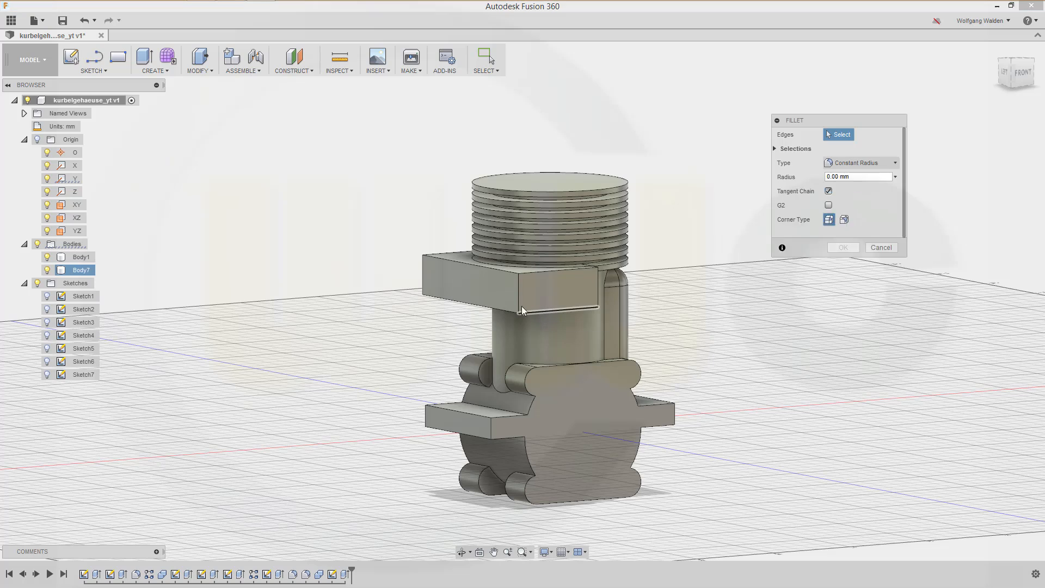
click(449, 292)
click(446, 254)
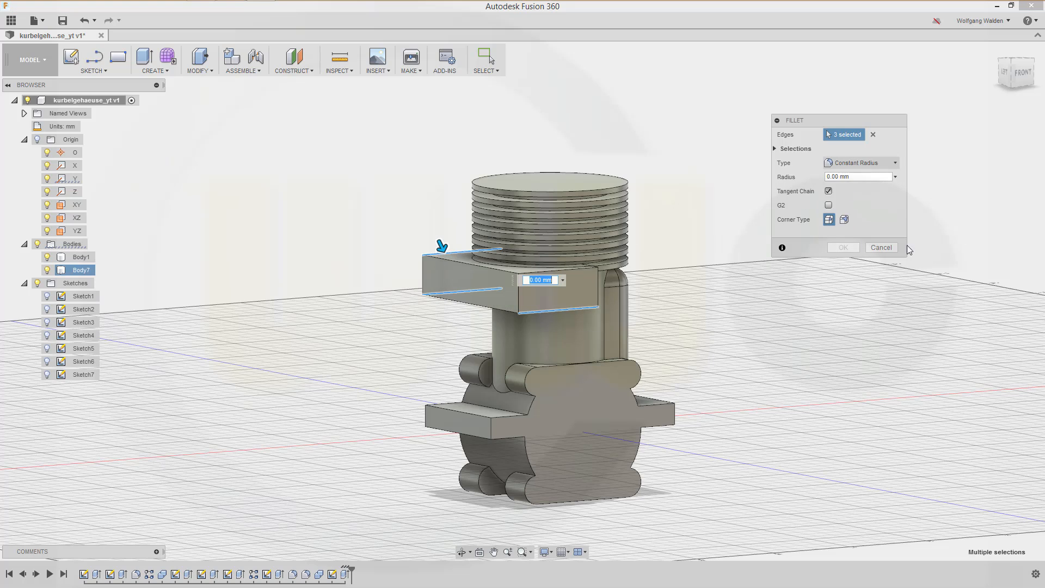
click(869, 178)
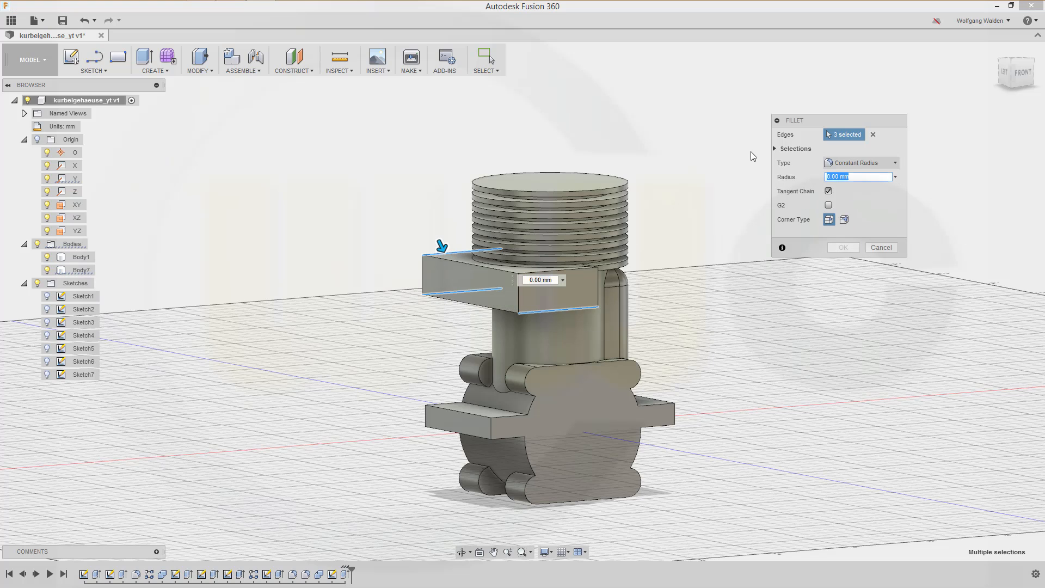
text(5,5)
key(Return)
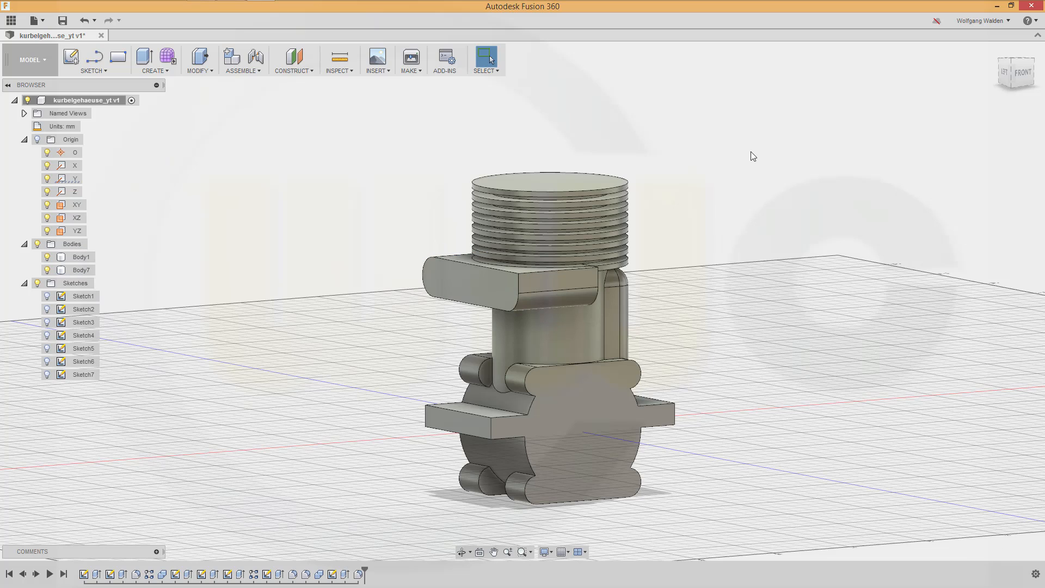
Reopen the block's fillet for editing and clear all of its selected edges.
double_click(358, 574)
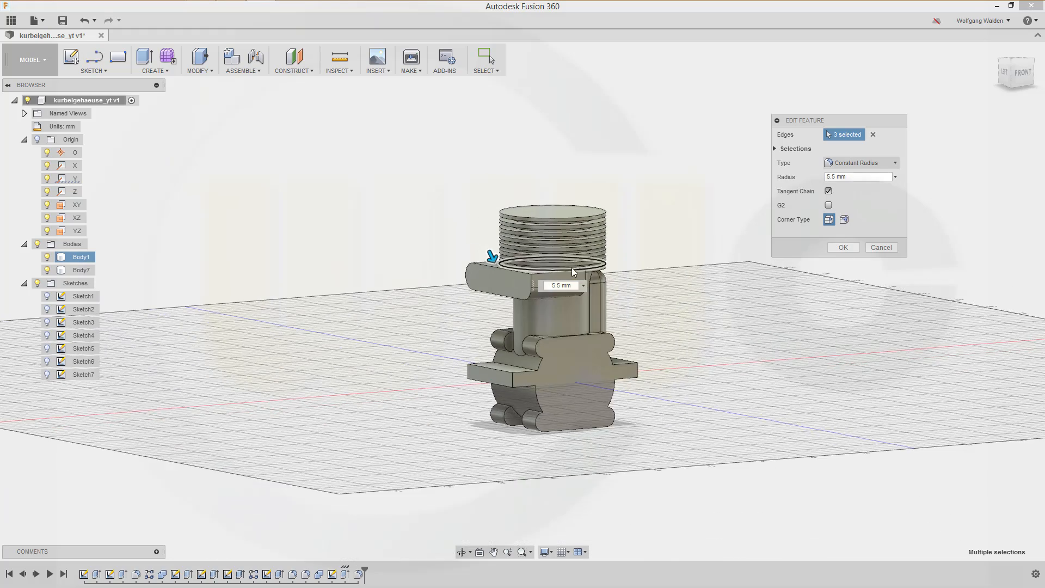
scroll(573, 269, up, 3)
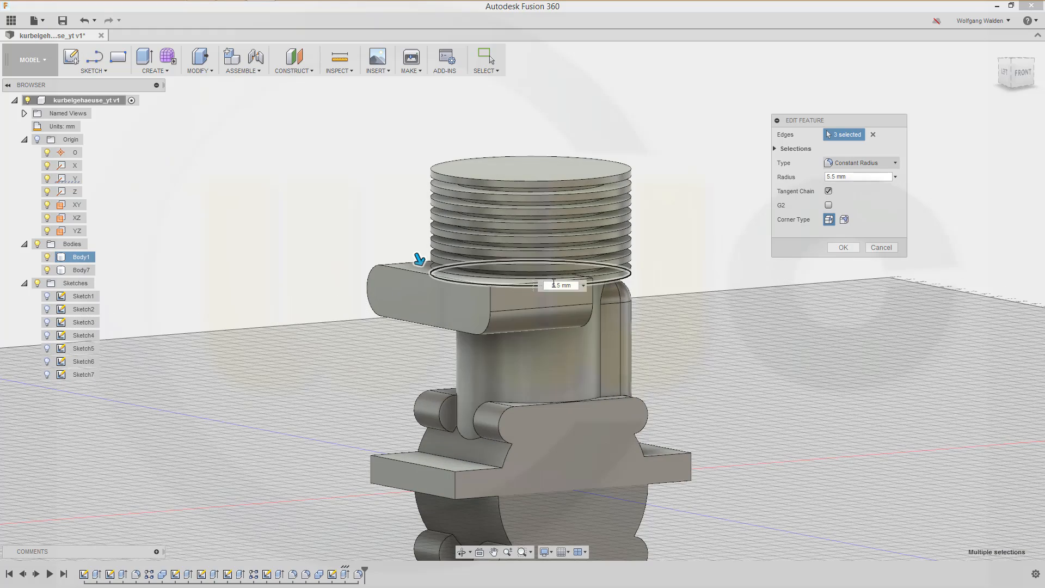
middle_drag(576, 306, 539, 357)
shift+middle_drag(664, 296, 359, 416)
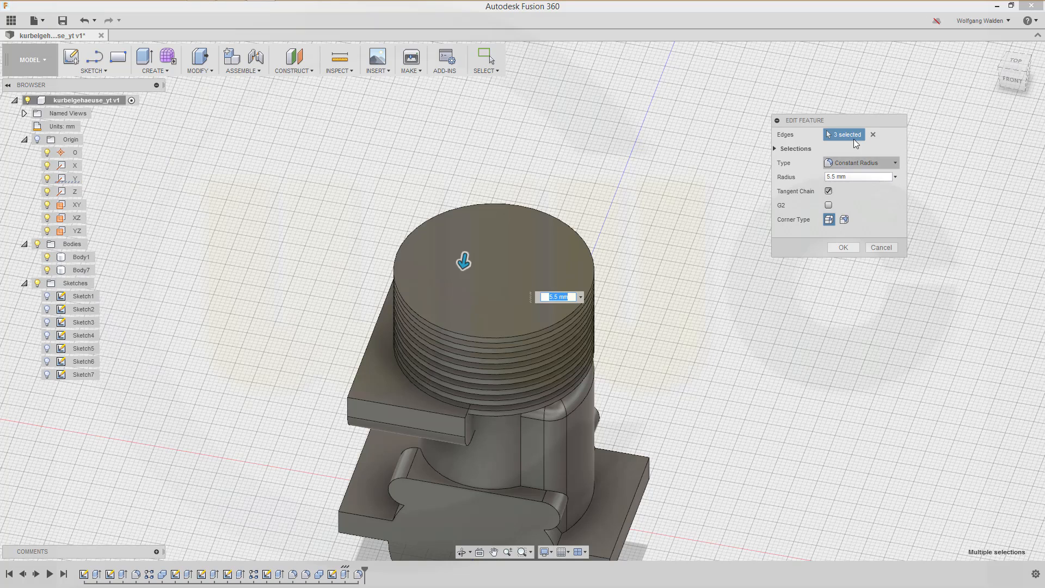
click(871, 134)
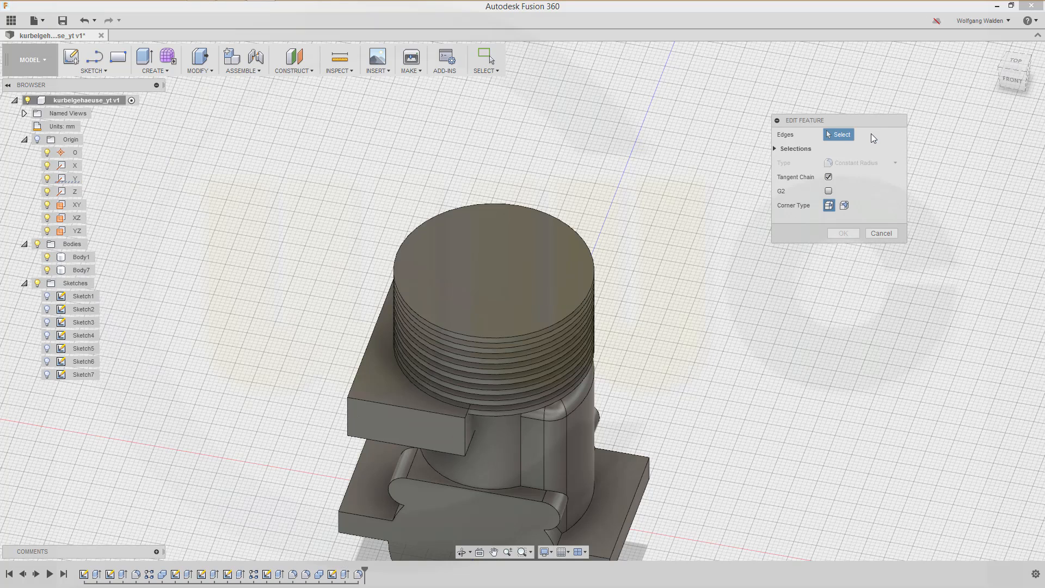
Apply the fillet to all four block edges along the extrusion direction with a radius of 5,5 mm.
click(367, 403)
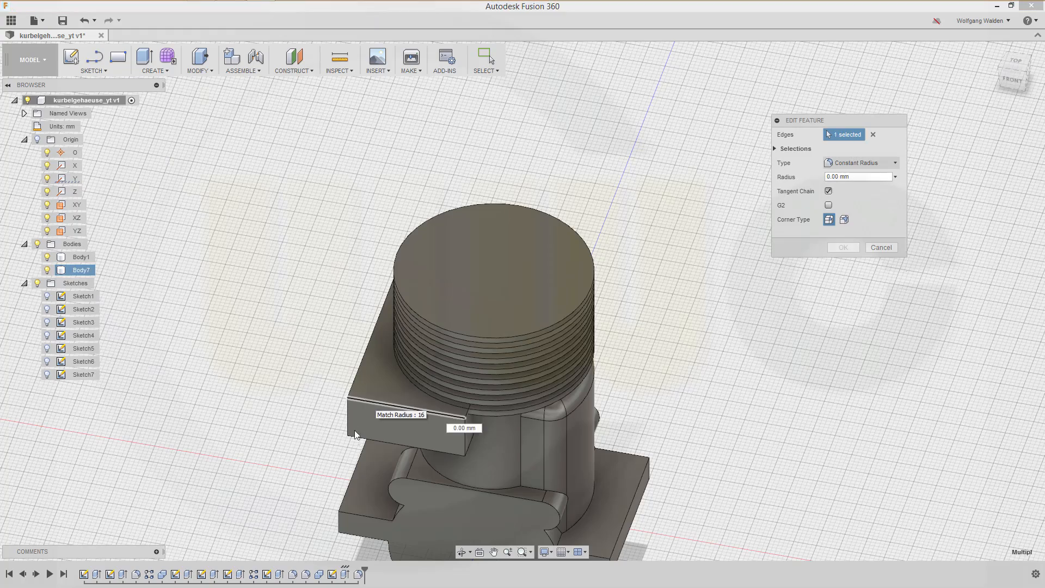
click(355, 438)
shift+middle_drag(271, 292, 195, 254)
click(196, 265)
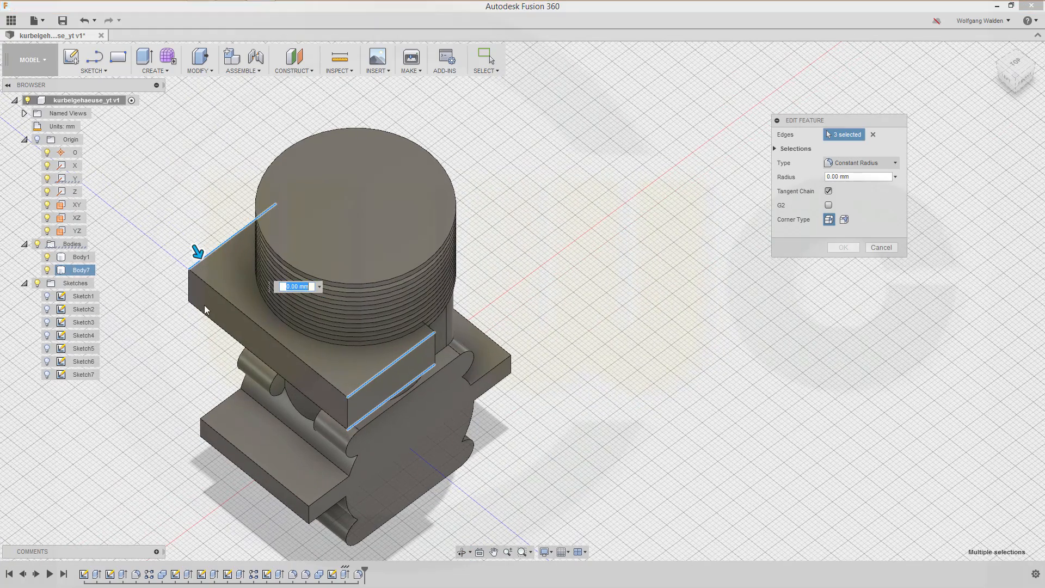
click(197, 301)
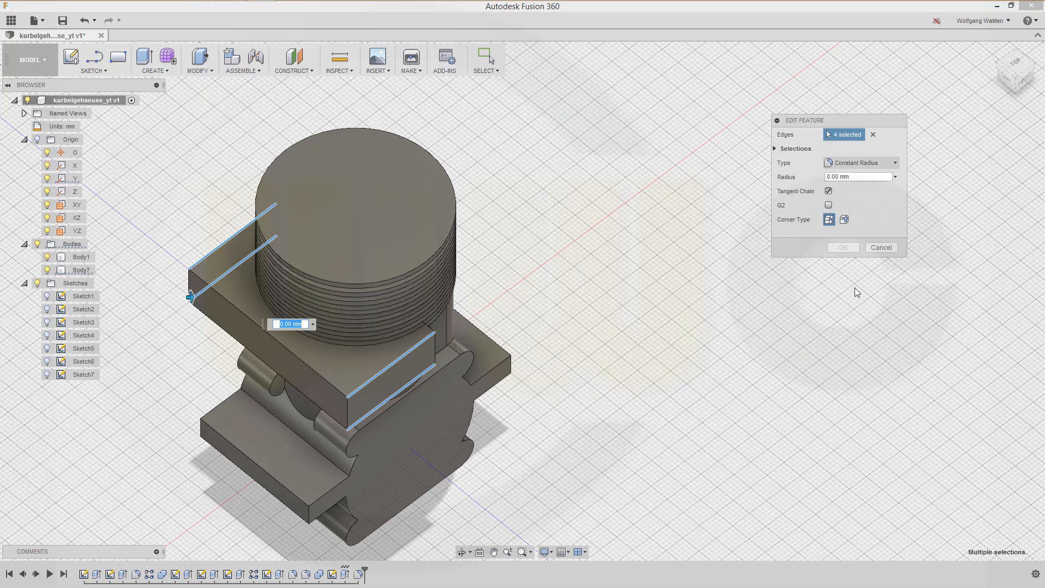
click(889, 177)
text(5,5)
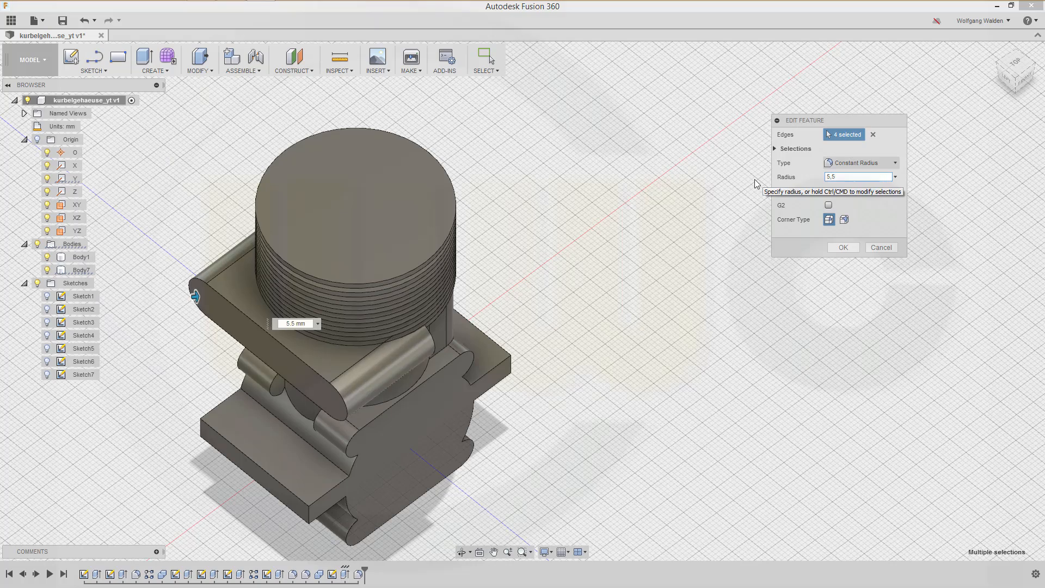
key(Return)
Combine the rounded block with the main crankcase body using the Join operation.
shift+middle_drag(487, 273, 334, 233)
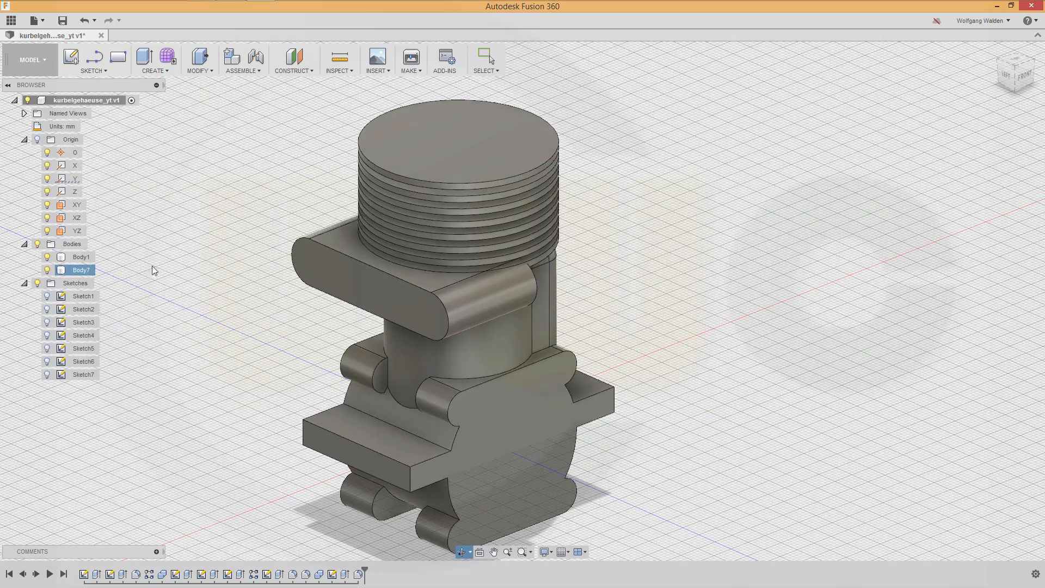
click(212, 71)
click(218, 173)
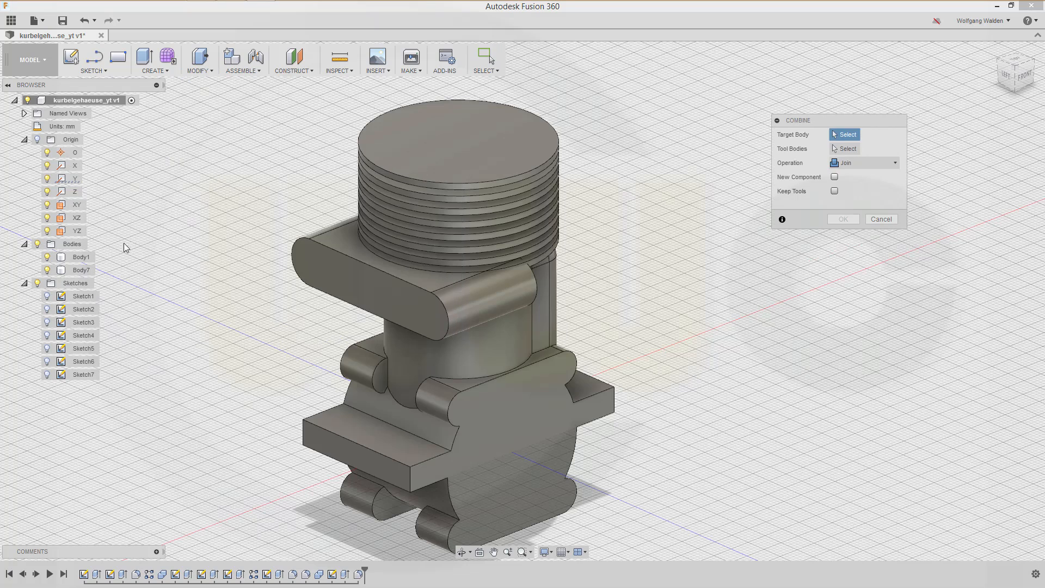
click(80, 256)
click(81, 270)
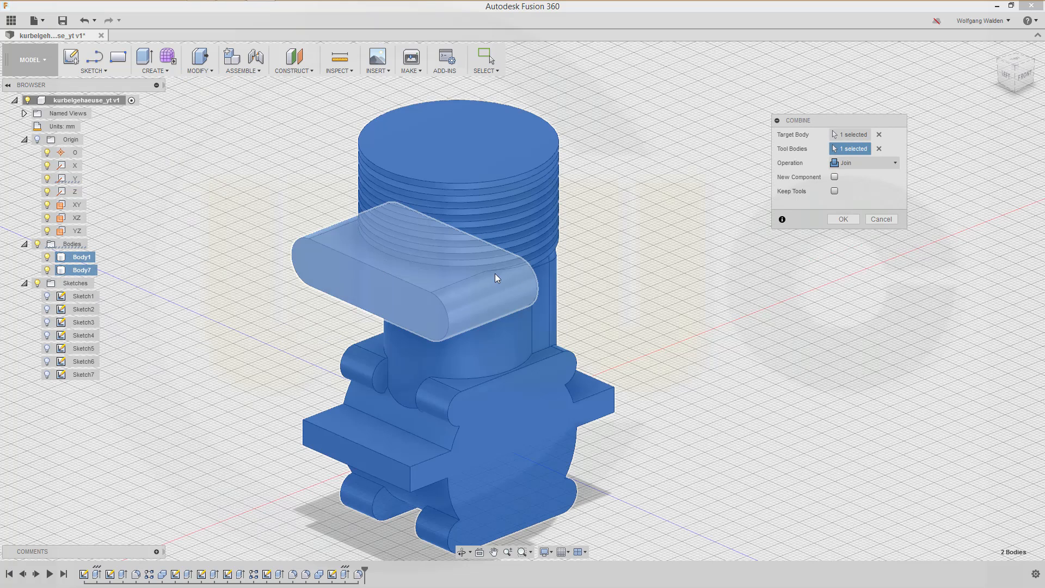
click(837, 220)
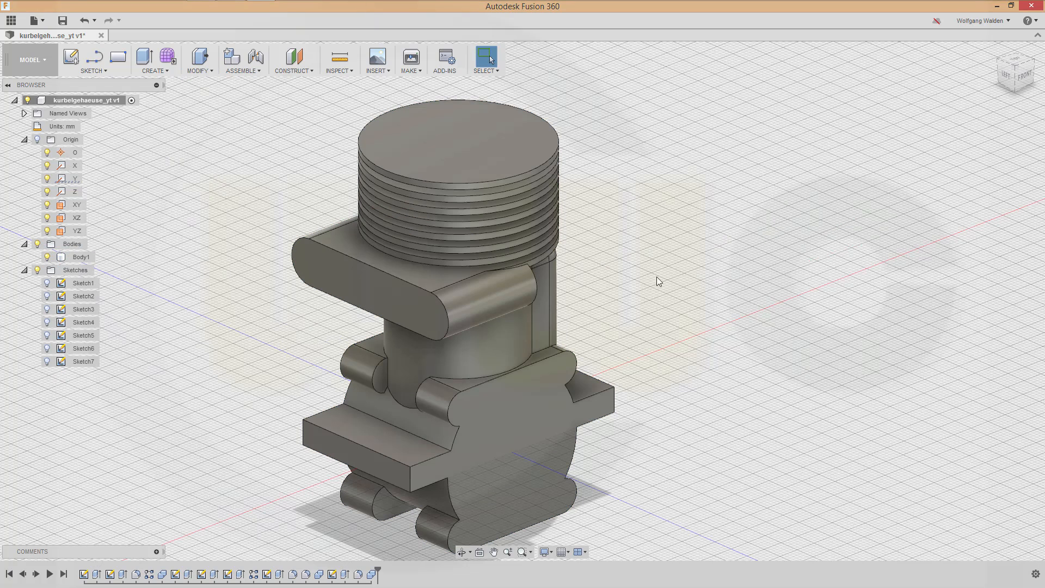
Save the crankcase design with the joined block.
middle_drag(656, 277, 658, 254)
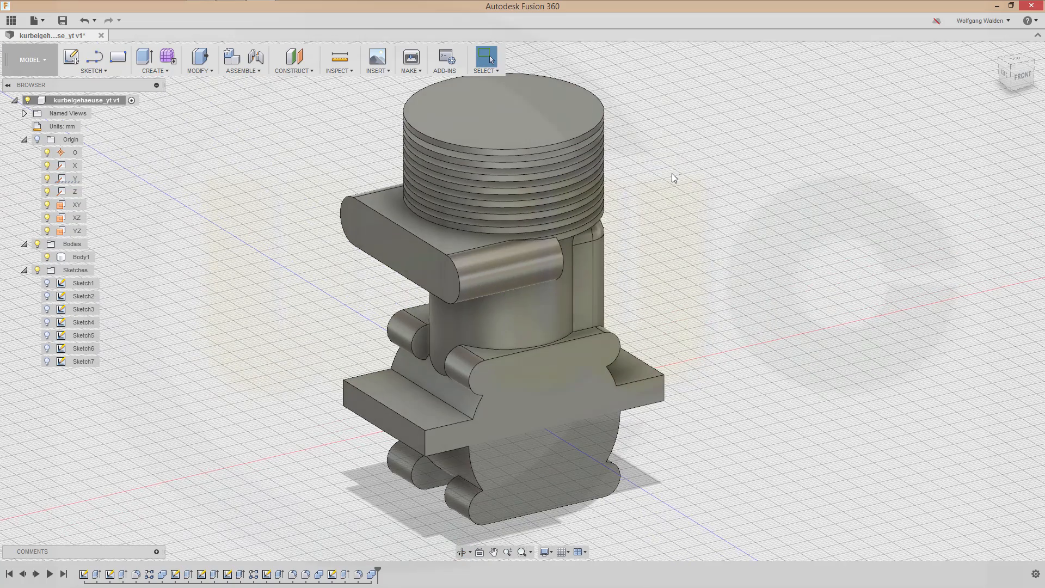
middle_drag(674, 178, 665, 245)
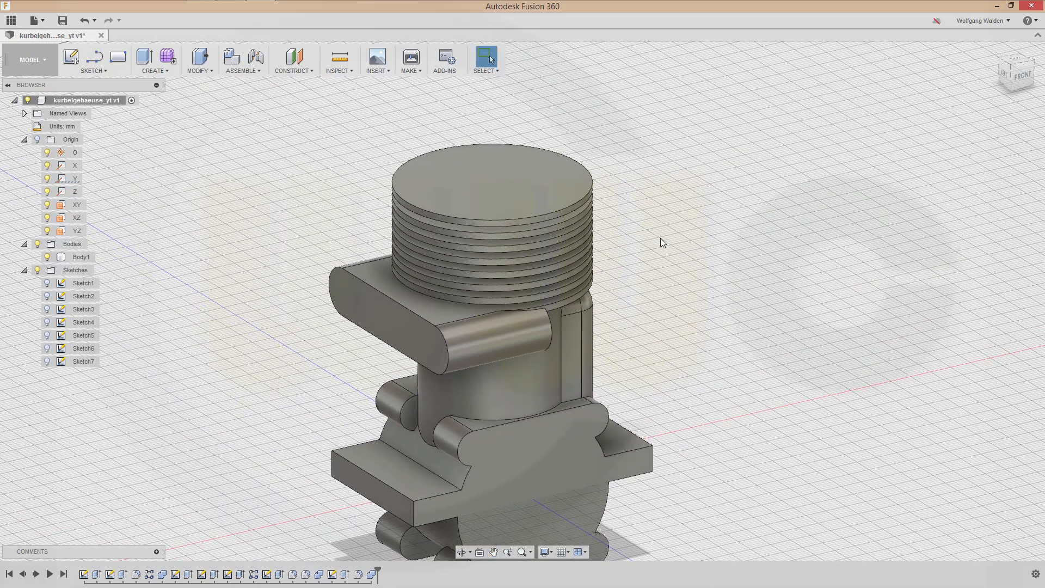
key(ctrl+s)
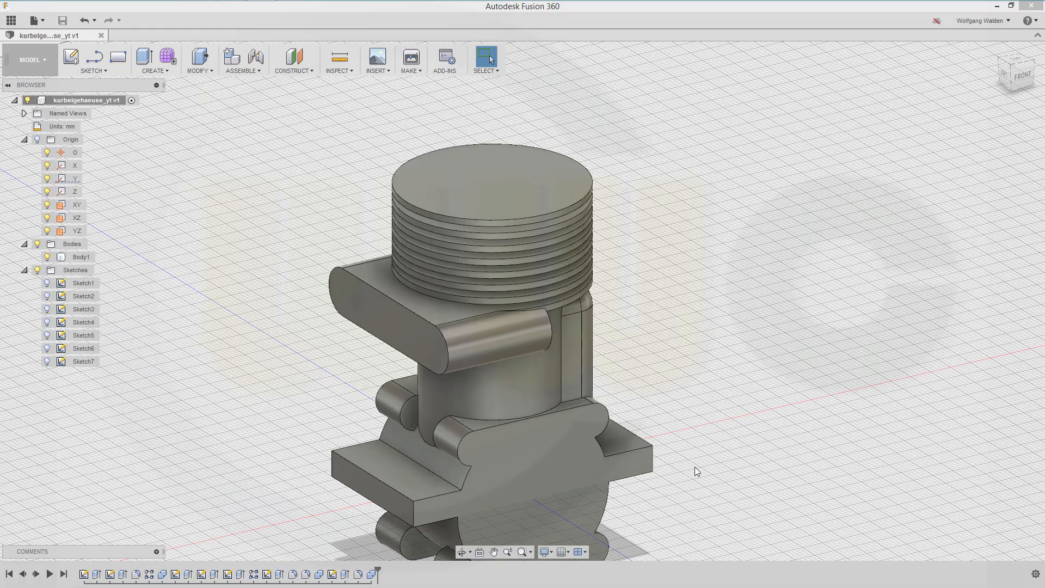
Create a new sketch on the XY origin plane and hide the crankcase body.
middle_drag(694, 466, 760, 374)
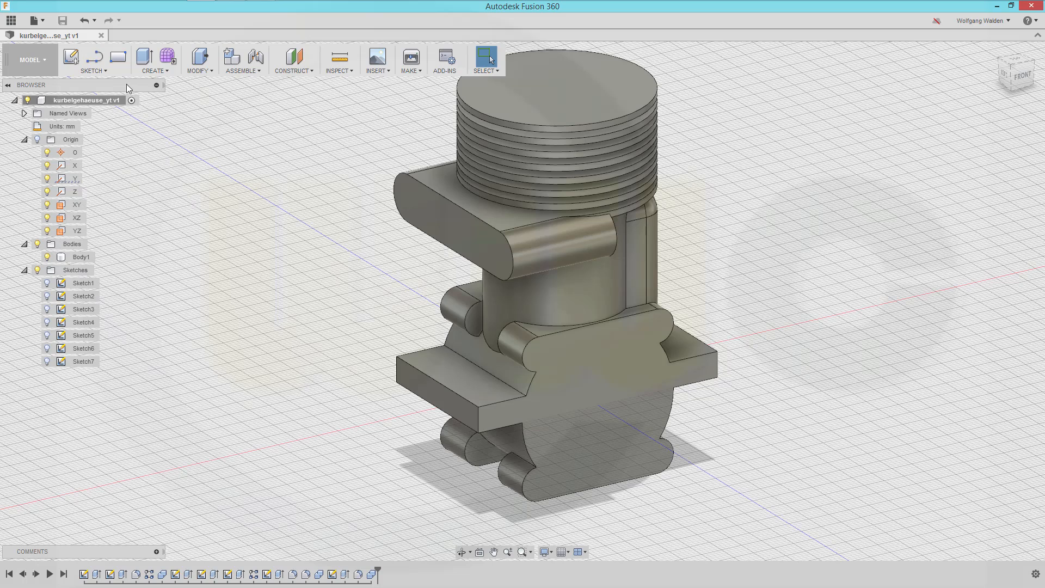
click(71, 56)
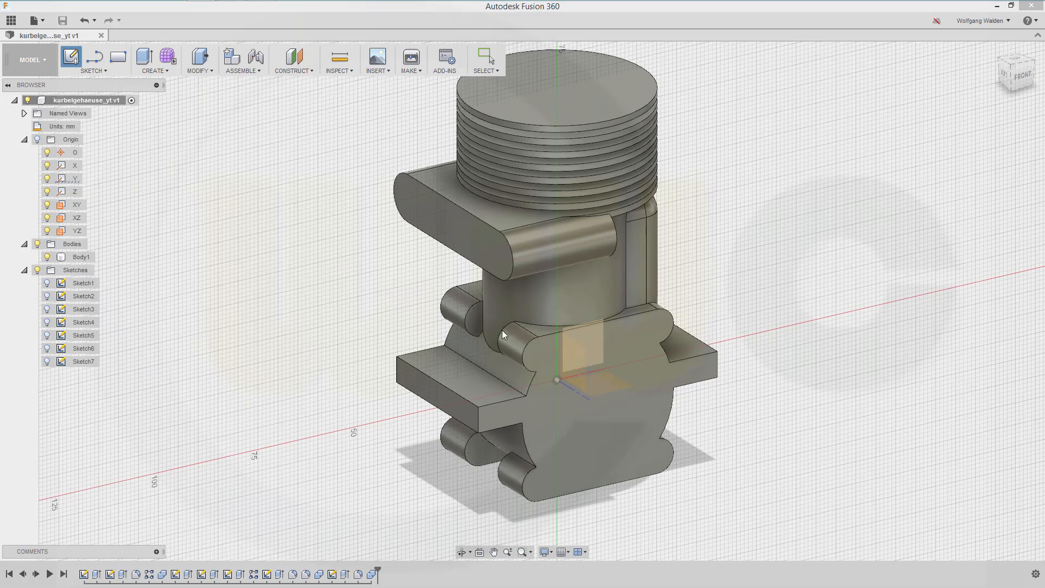
click(592, 350)
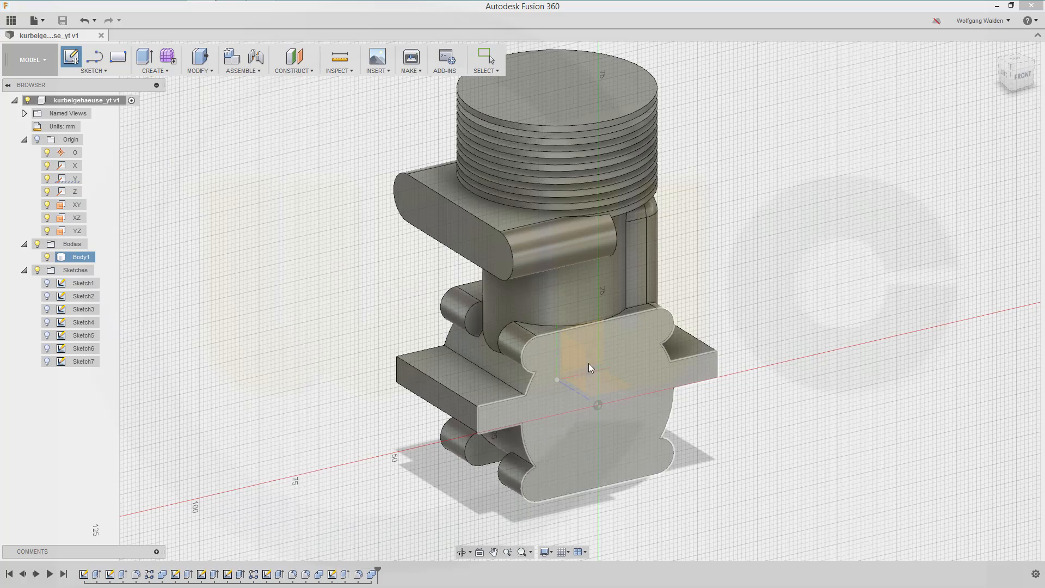
click(75, 206)
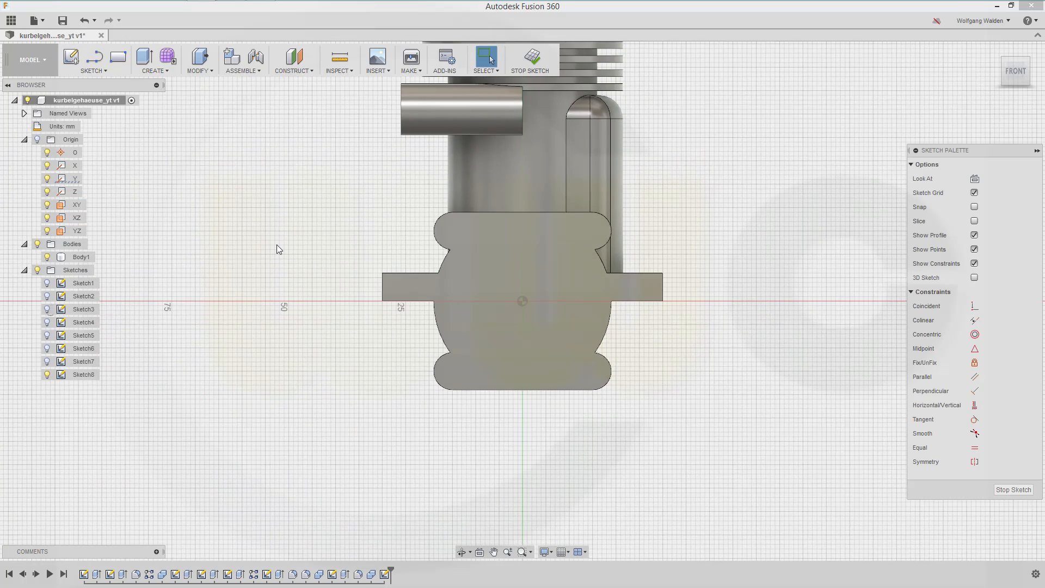
click(46, 256)
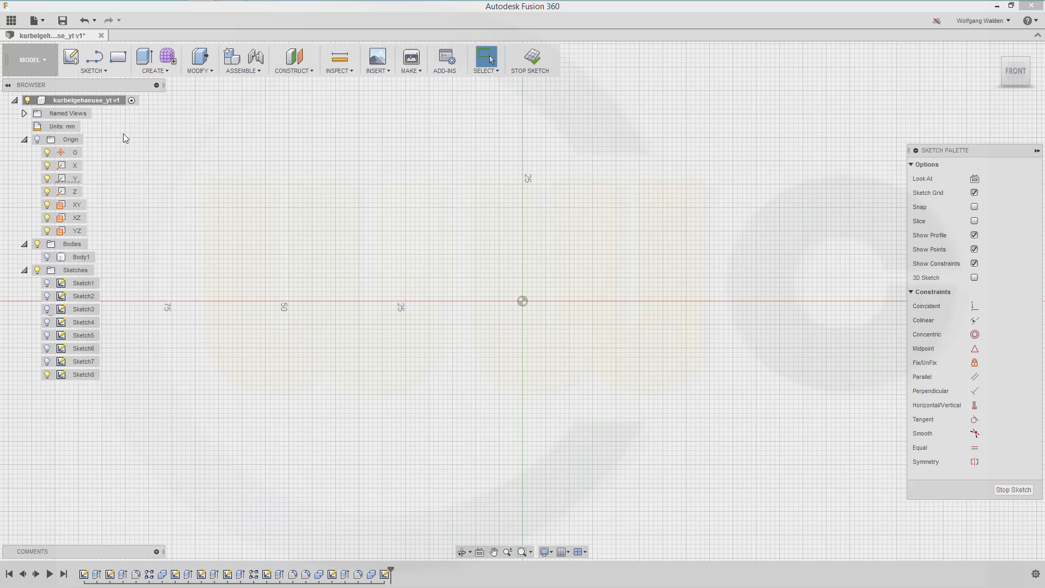
Draw a 32 mm diameter circle centred on the origin with Center Diameter Circle and finish the sketch.
click(103, 71)
mouse_move(102, 121)
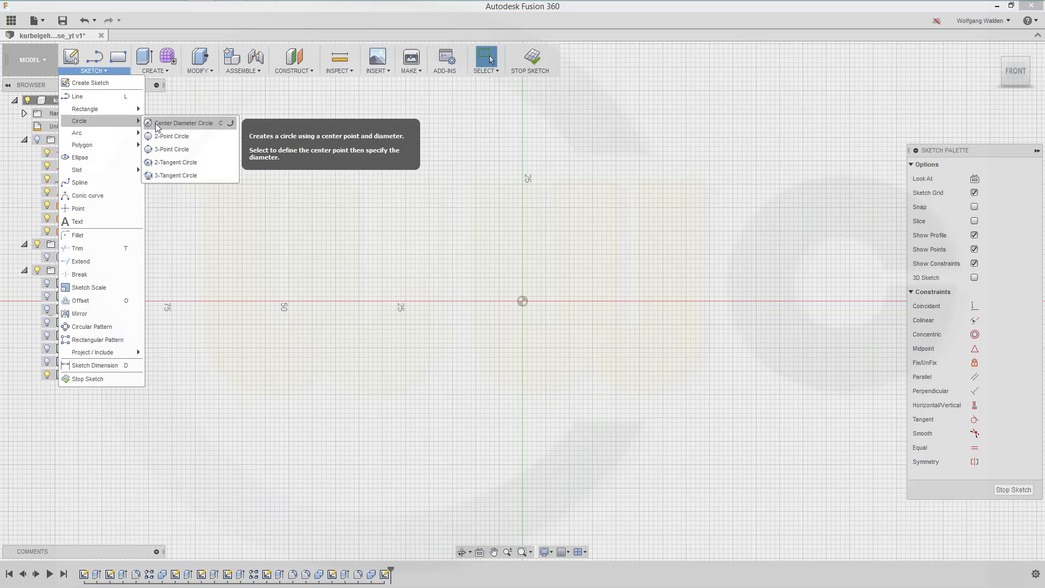
click(158, 122)
click(522, 301)
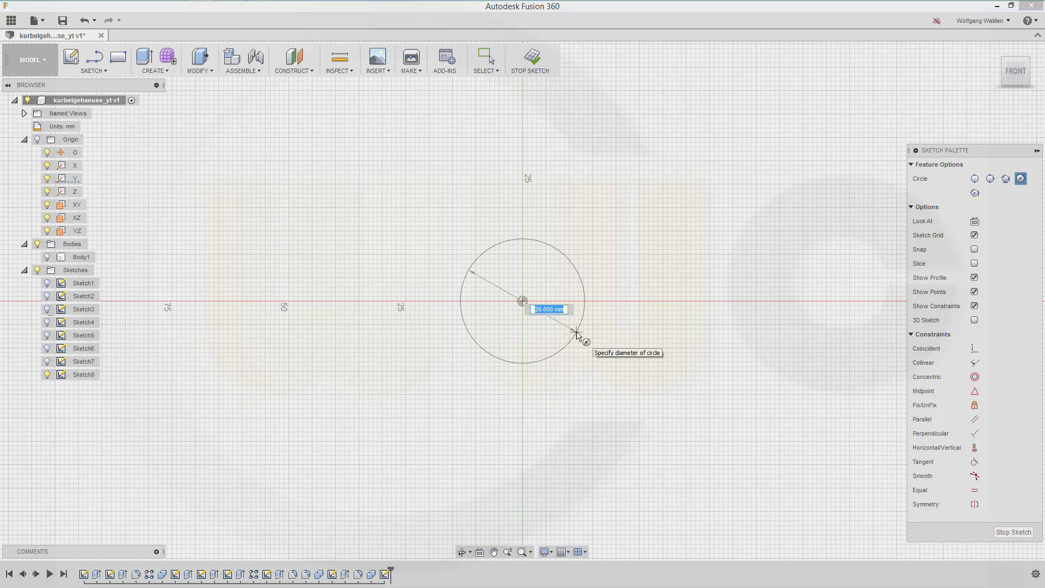
text(32)
key(Return)
key(Escape)
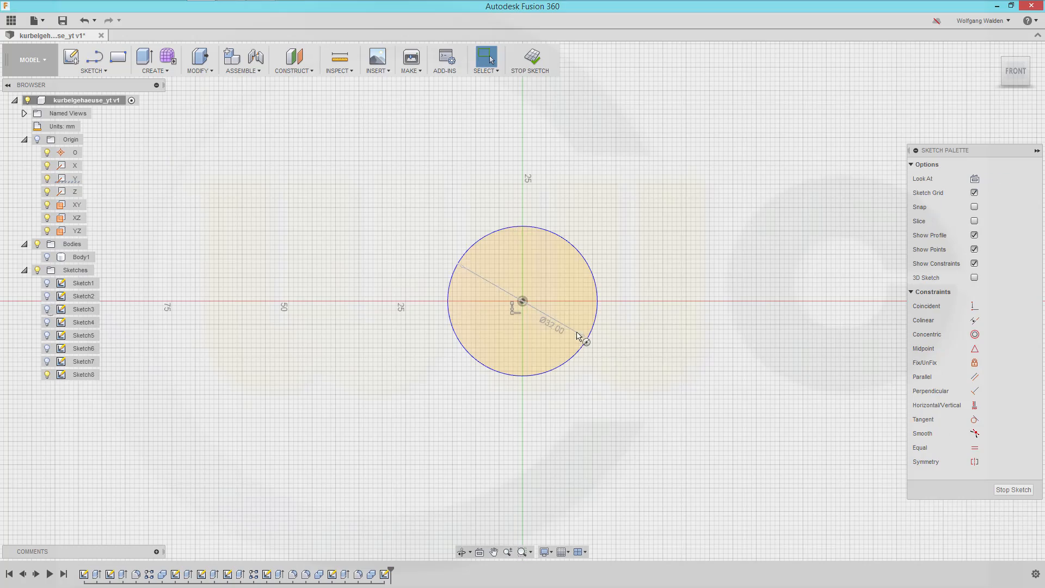
click(1013, 489)
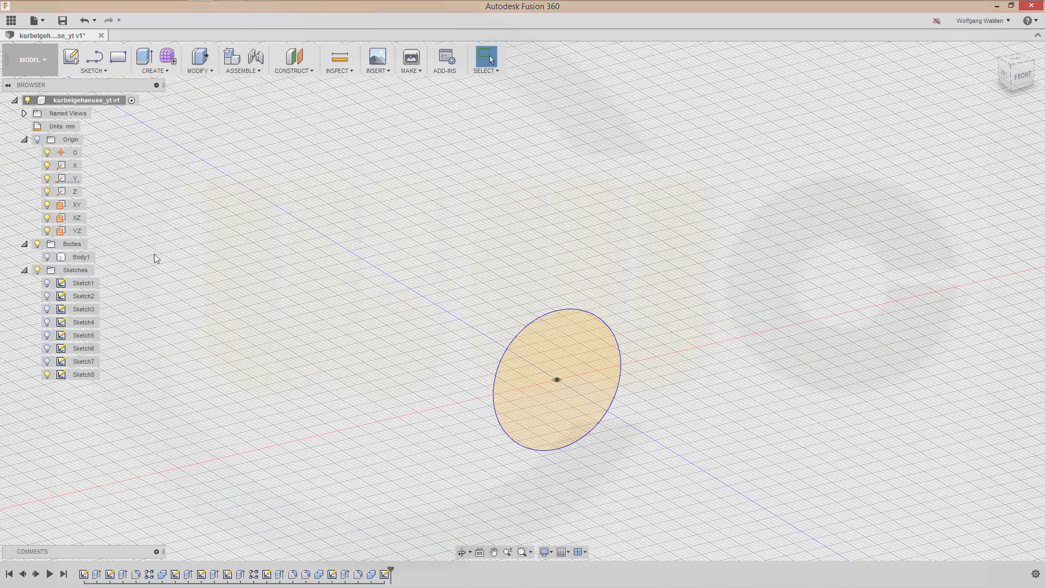
Show the crankcase body and extrude the 32 mm circle as a two-sided Cut with the extent set to All on both sides.
click(47, 257)
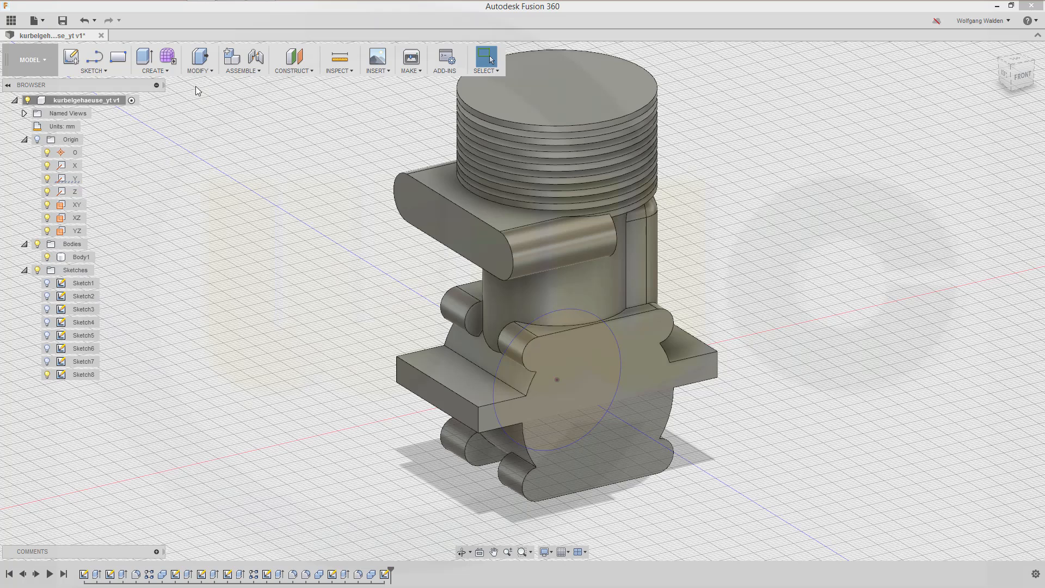
click(144, 57)
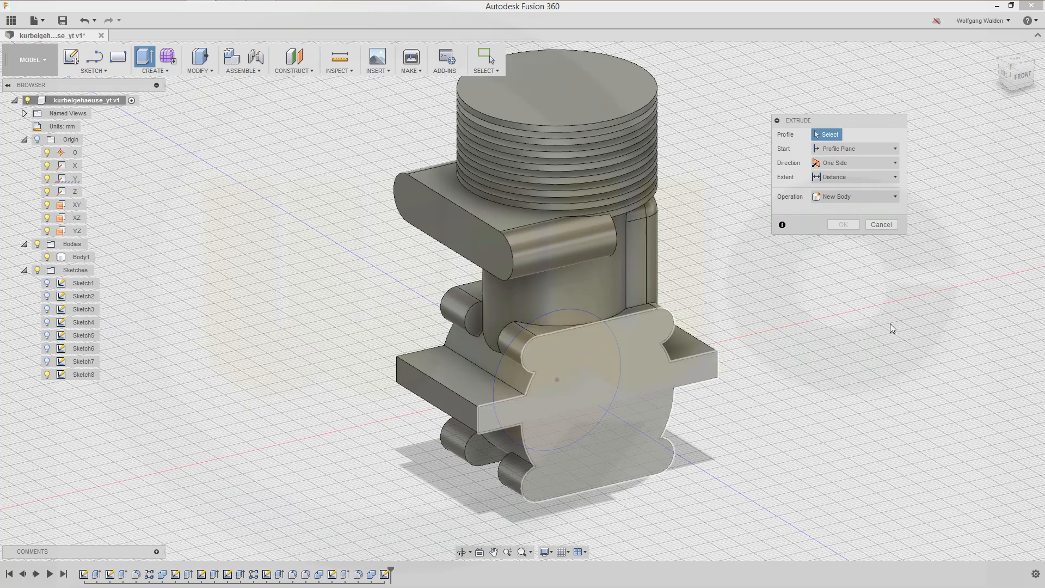
click(896, 164)
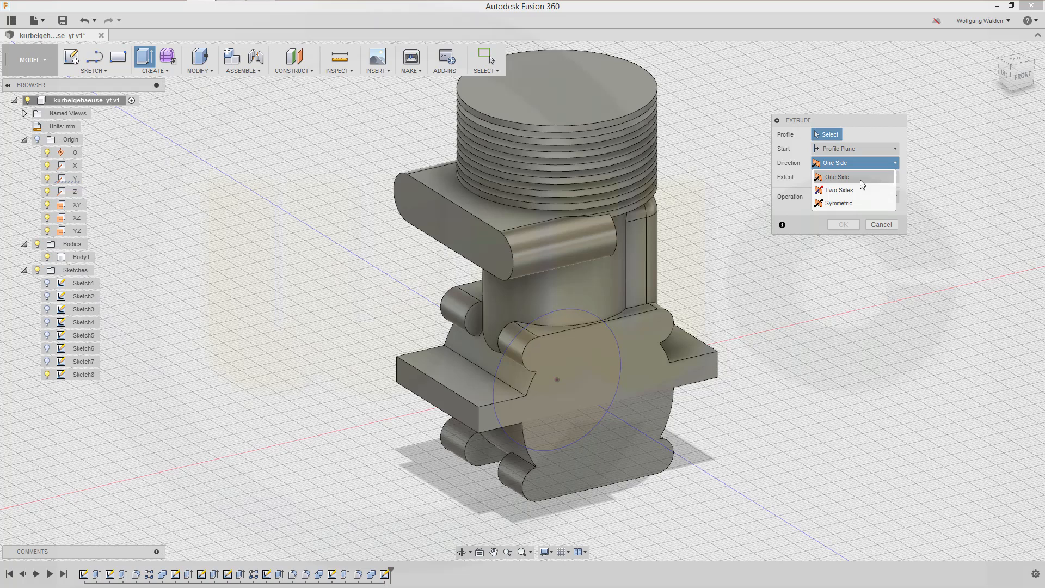
click(850, 194)
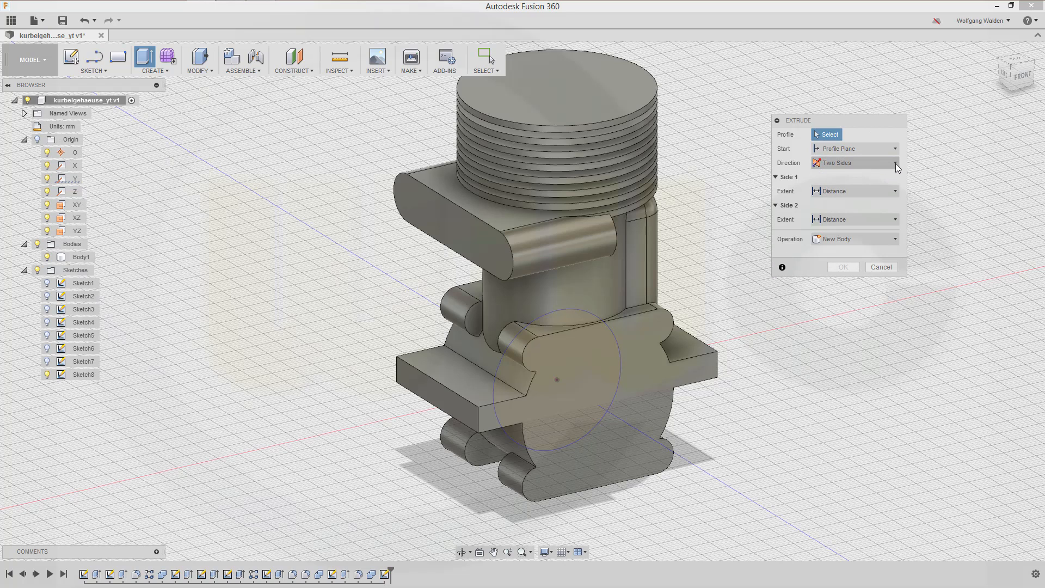
click(896, 240)
click(857, 266)
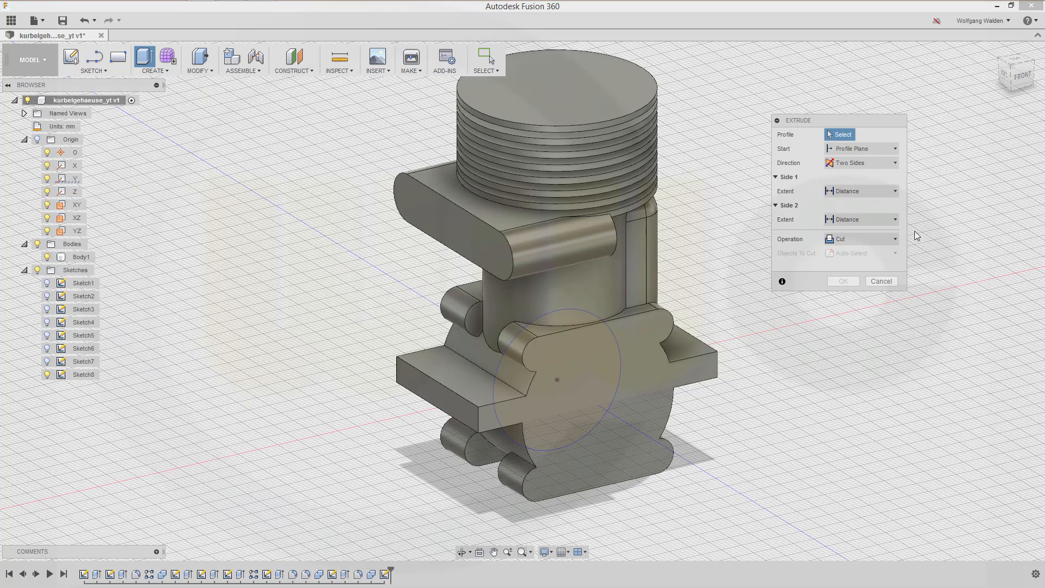
click(895, 191)
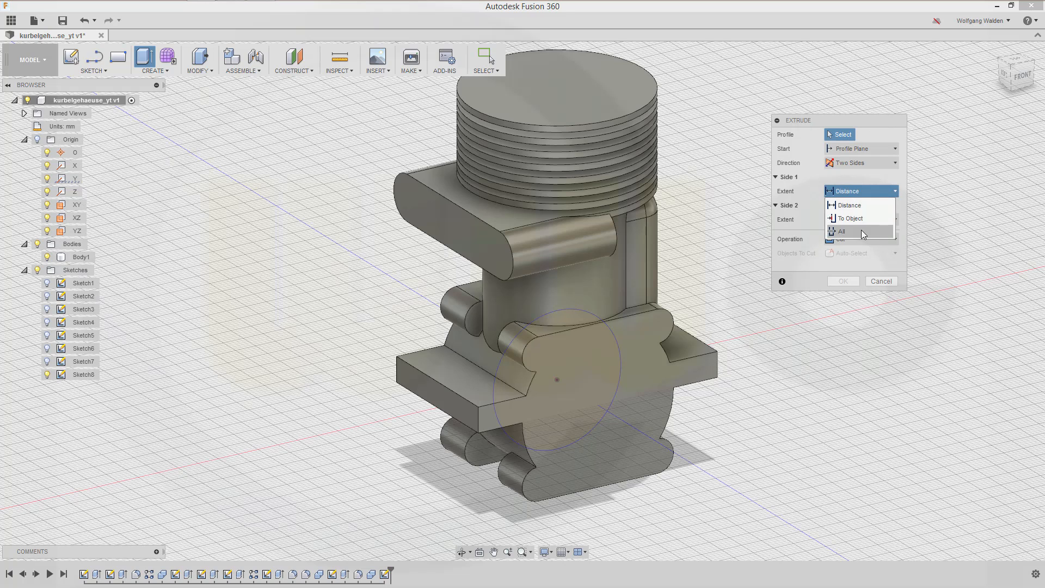
click(861, 233)
click(895, 219)
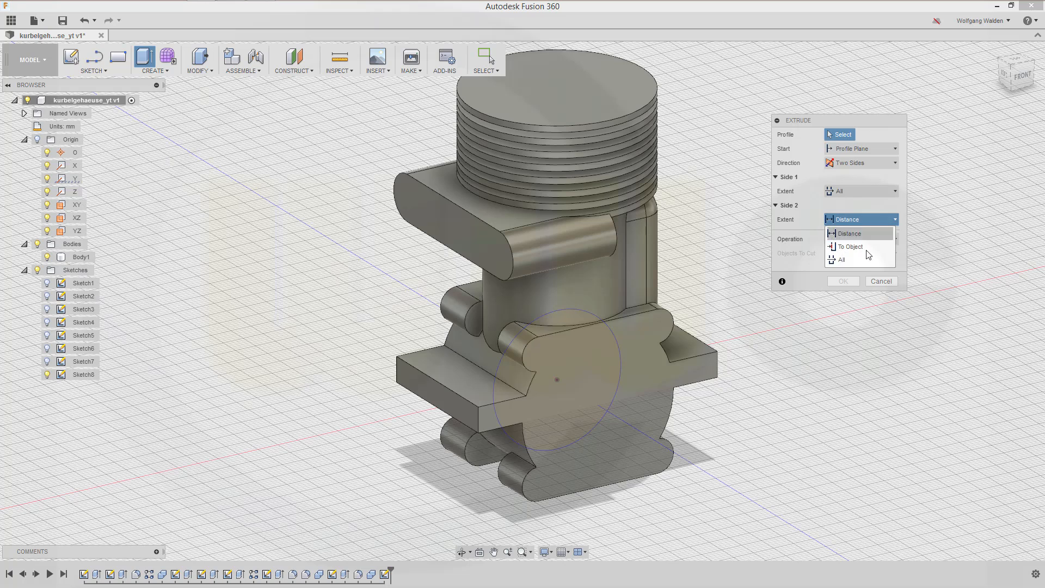
click(855, 260)
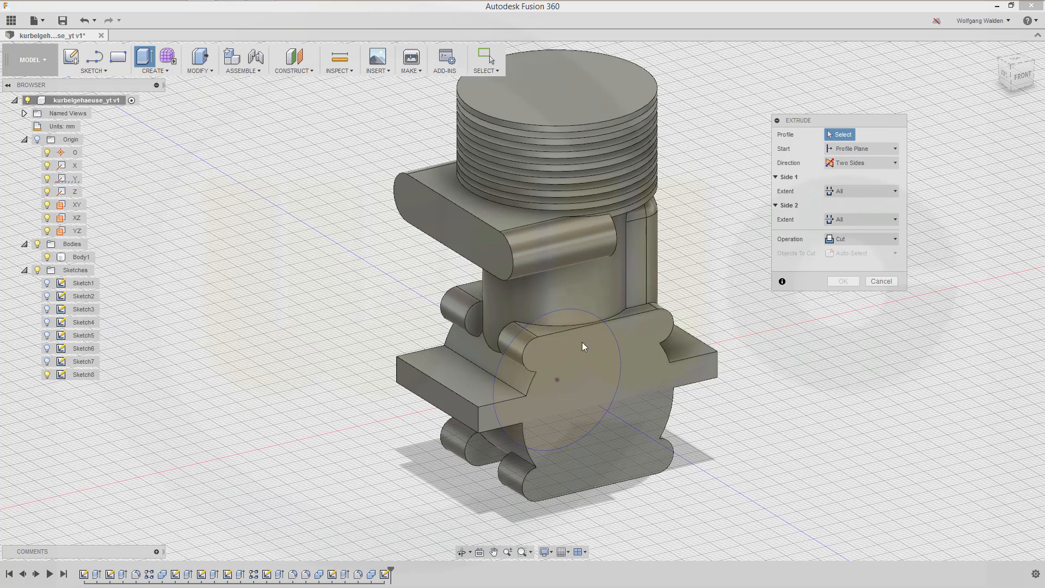
click(502, 364)
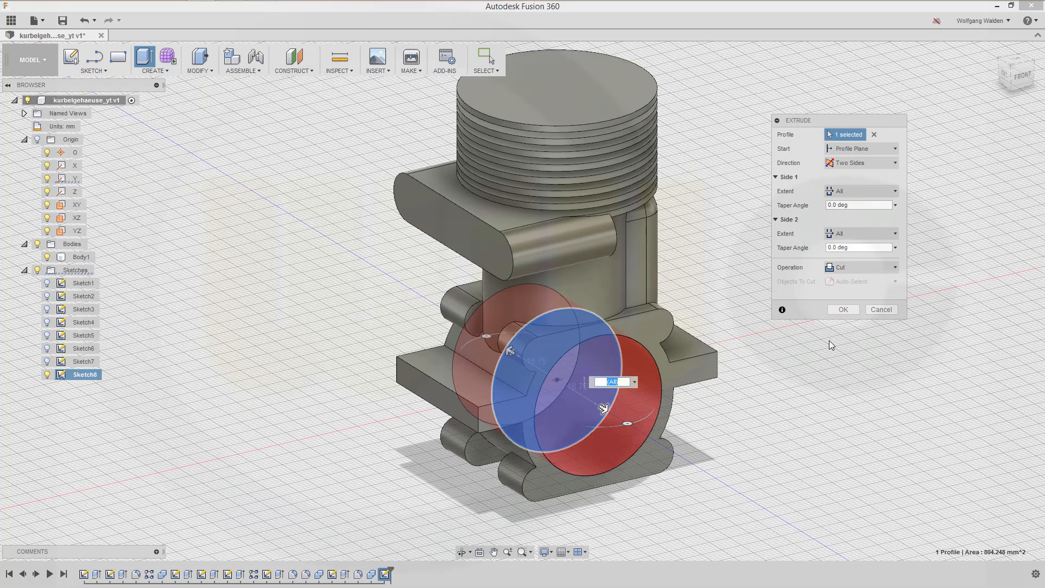
click(844, 309)
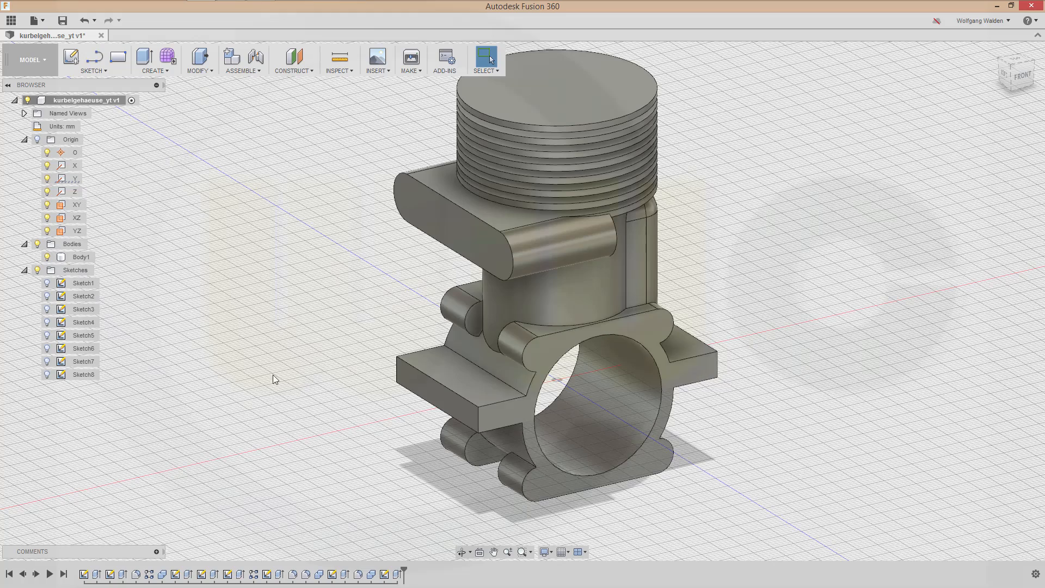
Create a new sketch on the XZ origin plane and hide the crankcase body.
mouse_move(273, 375)
shift+middle_down()
mouse_move(252, 352)
mouse_move(256, 376)
shift+middle_up()
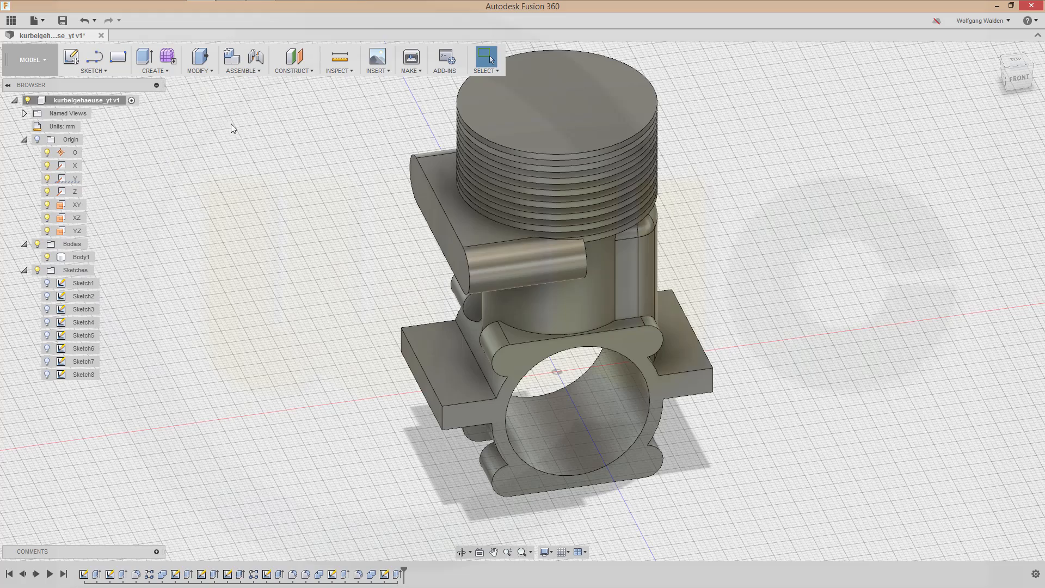
click(71, 56)
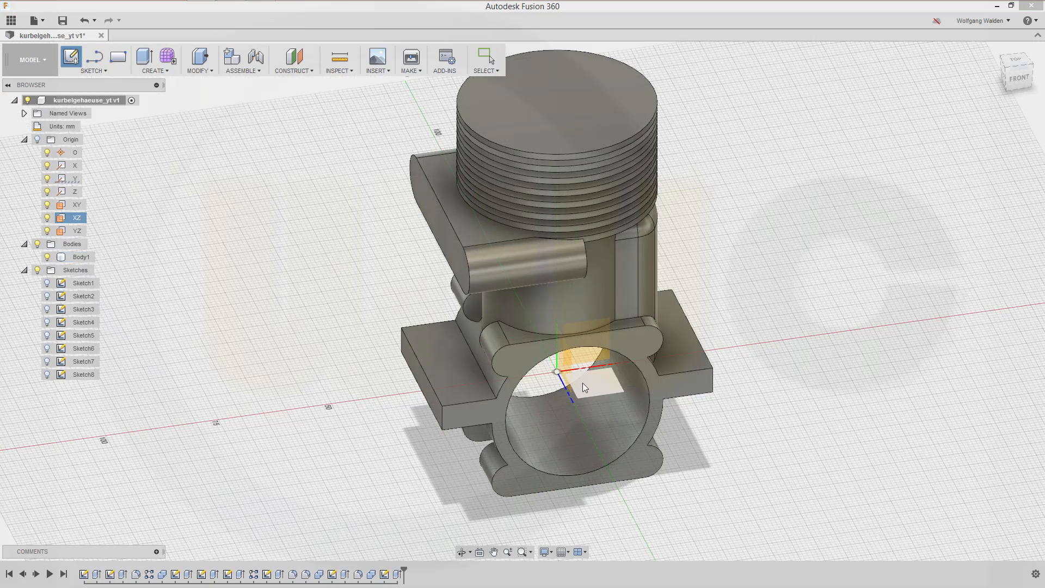
click(582, 384)
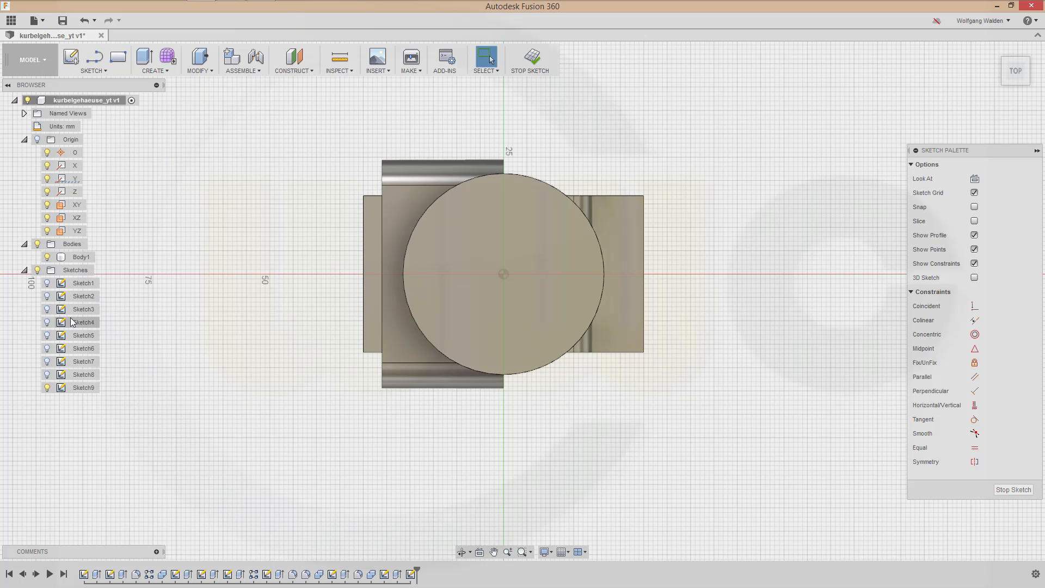
click(47, 257)
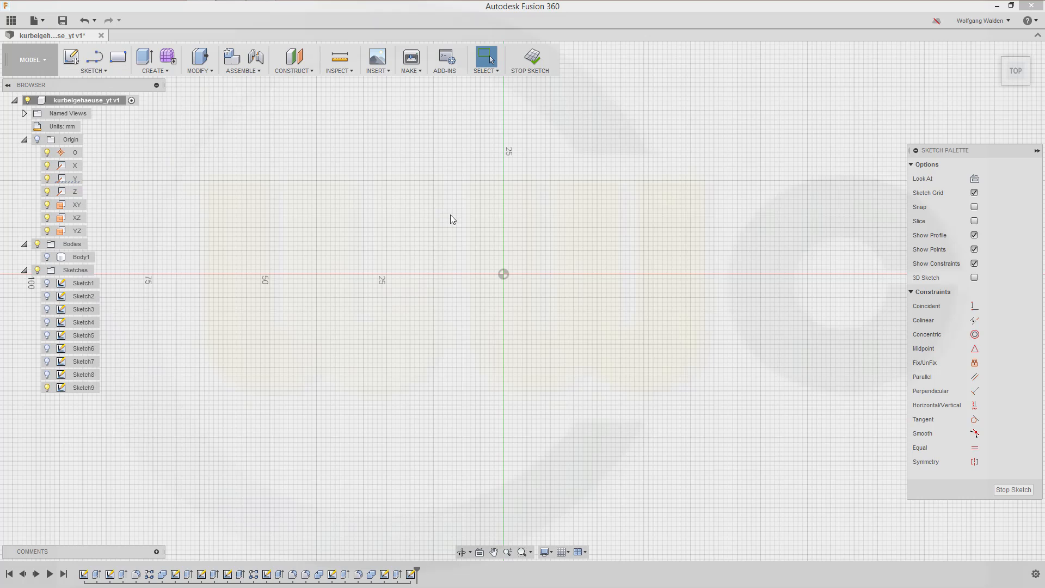
Draw a 27 mm diameter circle centred on the origin and finish the sketch.
key(c)
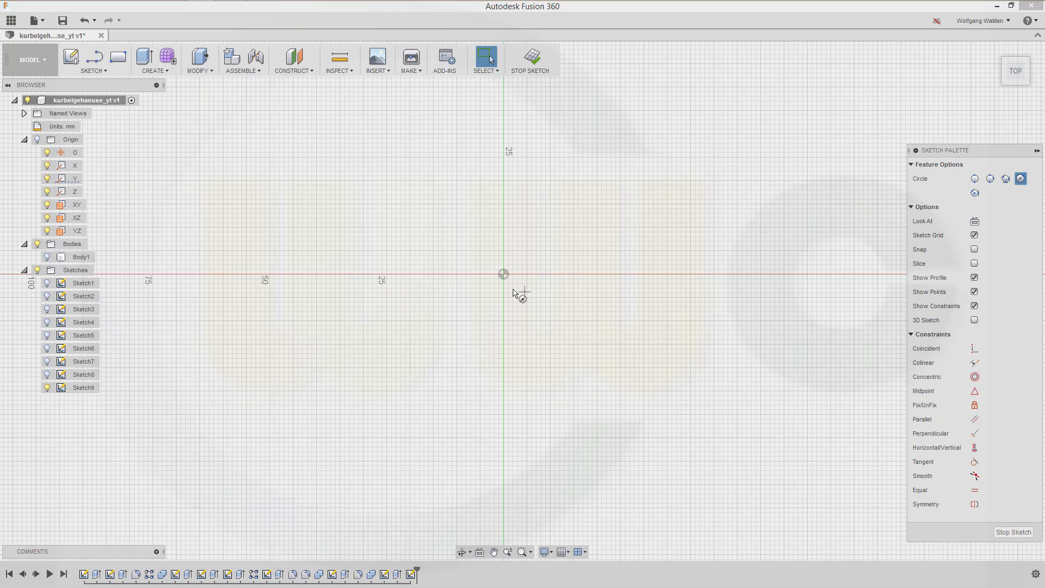
click(503, 274)
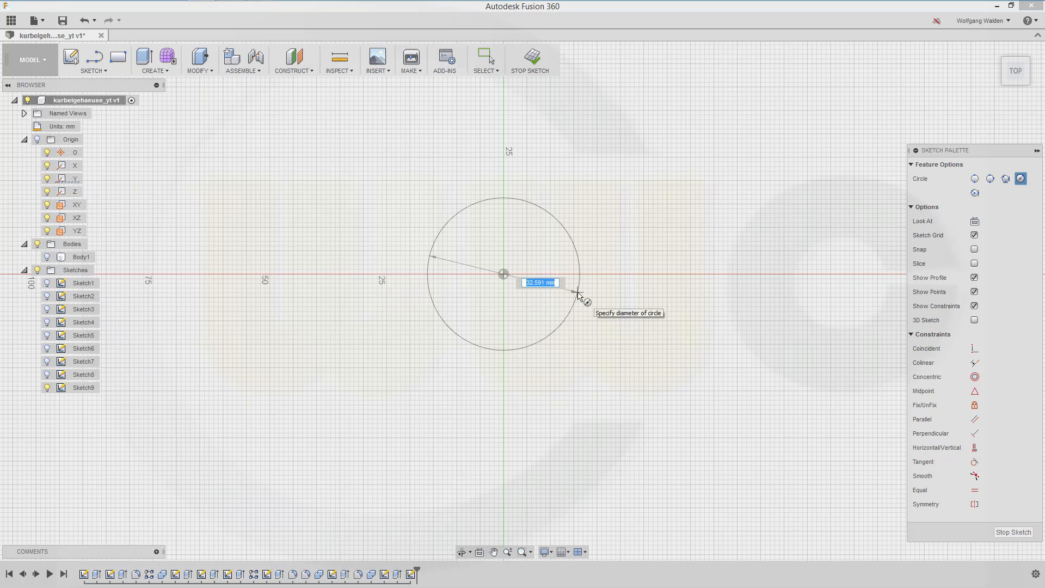
text(27)
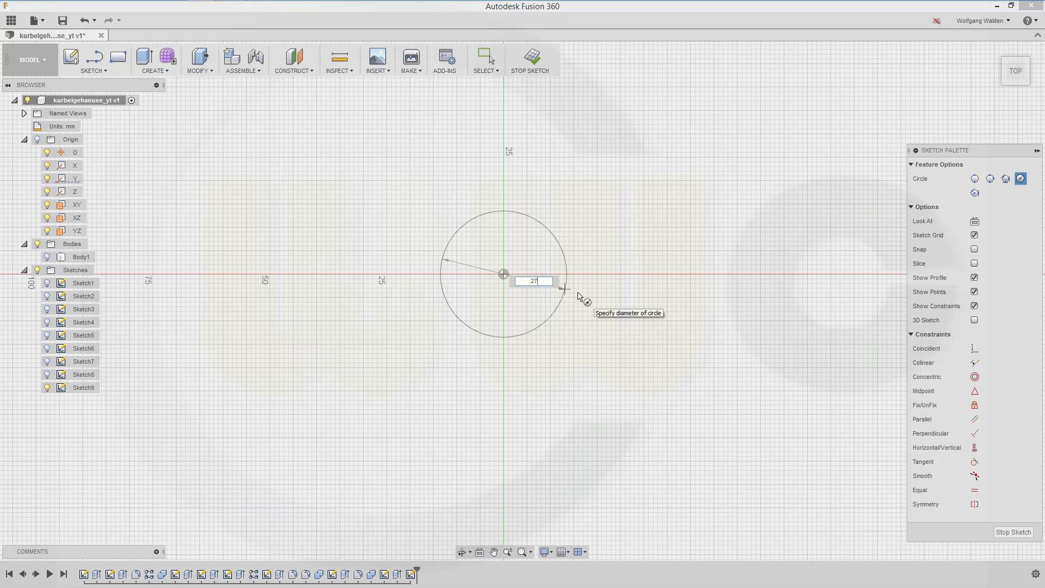
key(Return)
key(Escape)
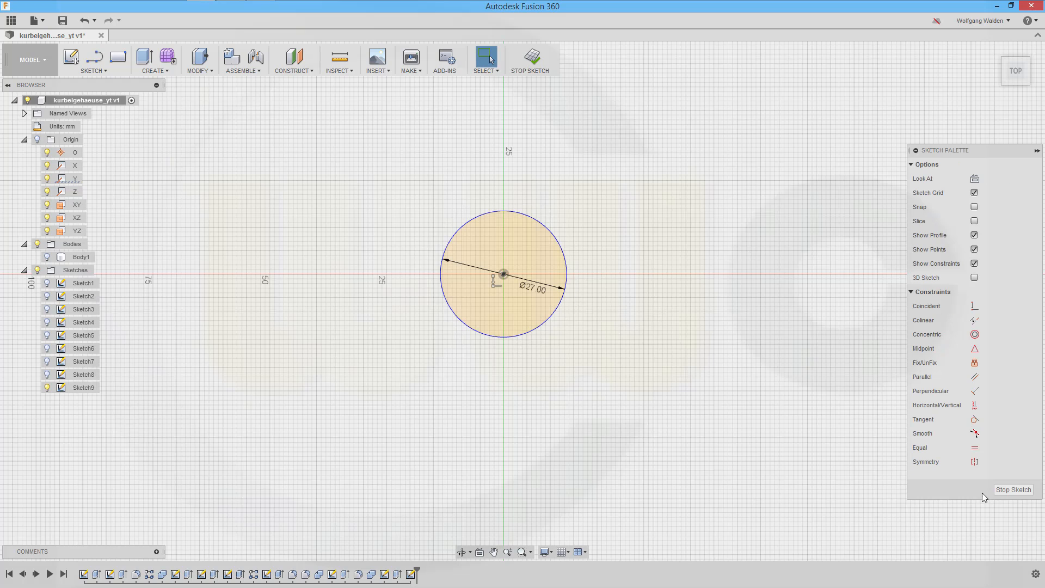
click(1016, 493)
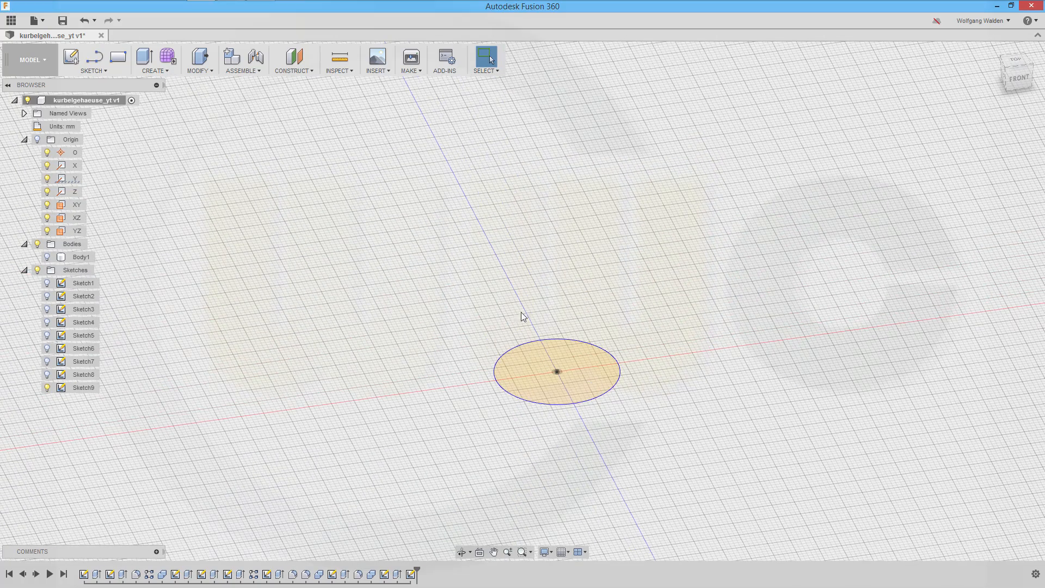
Show the crankcase body and extrude the 27 mm circle upward through the finned cylinder as a one-sided Cut with extent All.
click(47, 257)
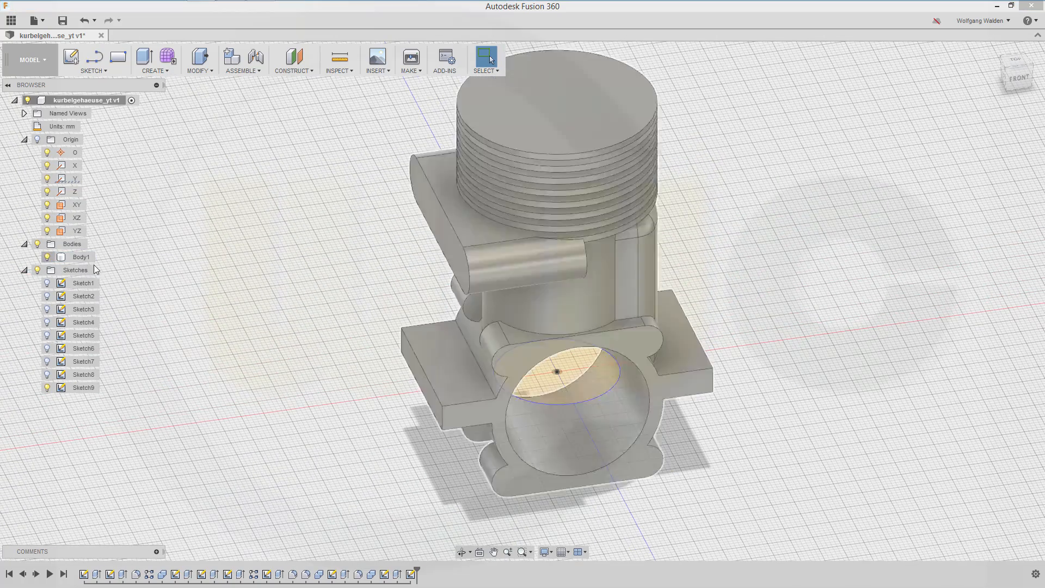
middle_drag(328, 227, 303, 239)
click(146, 61)
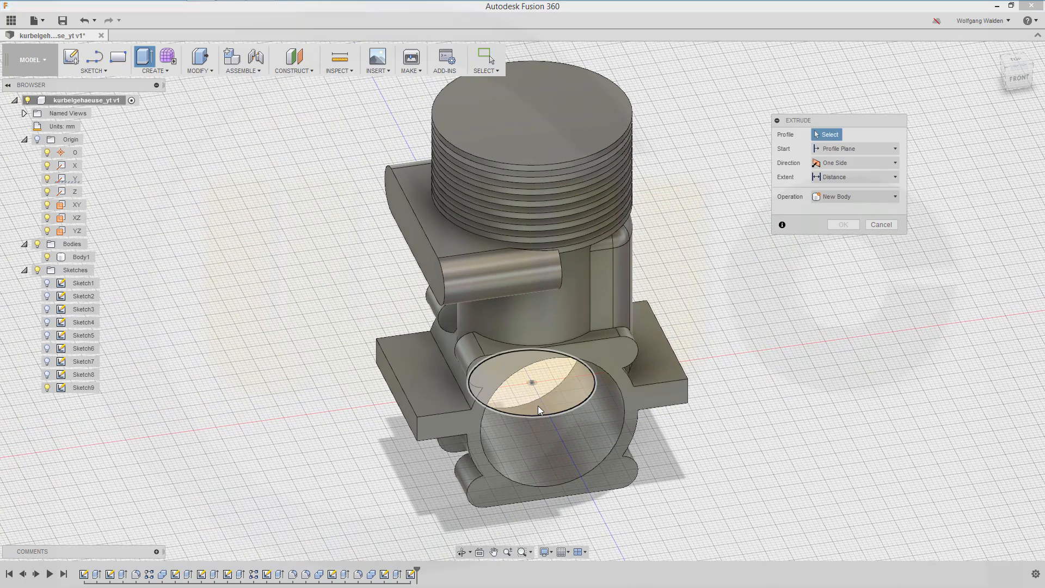
click(538, 406)
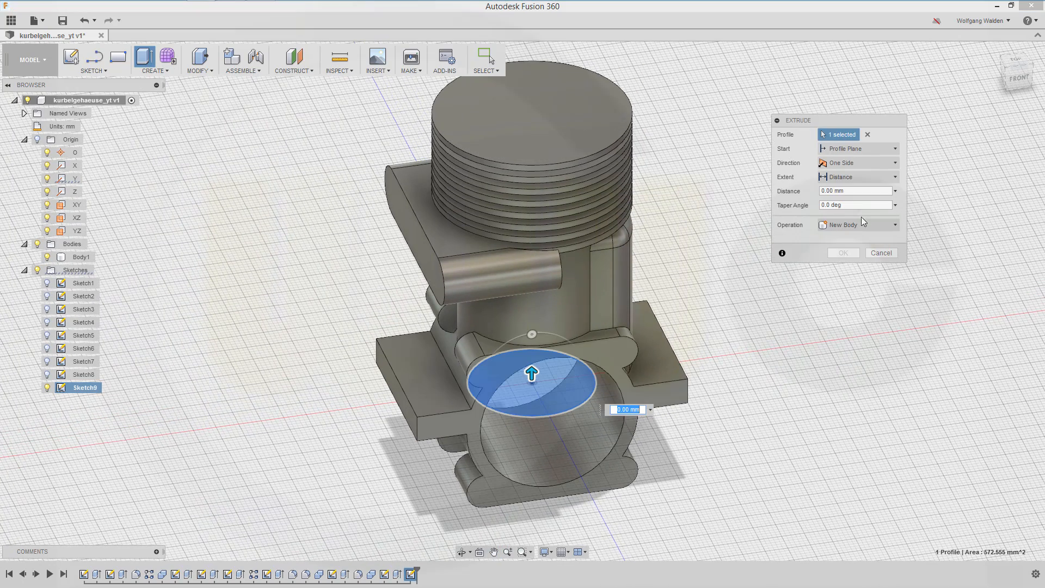
click(892, 225)
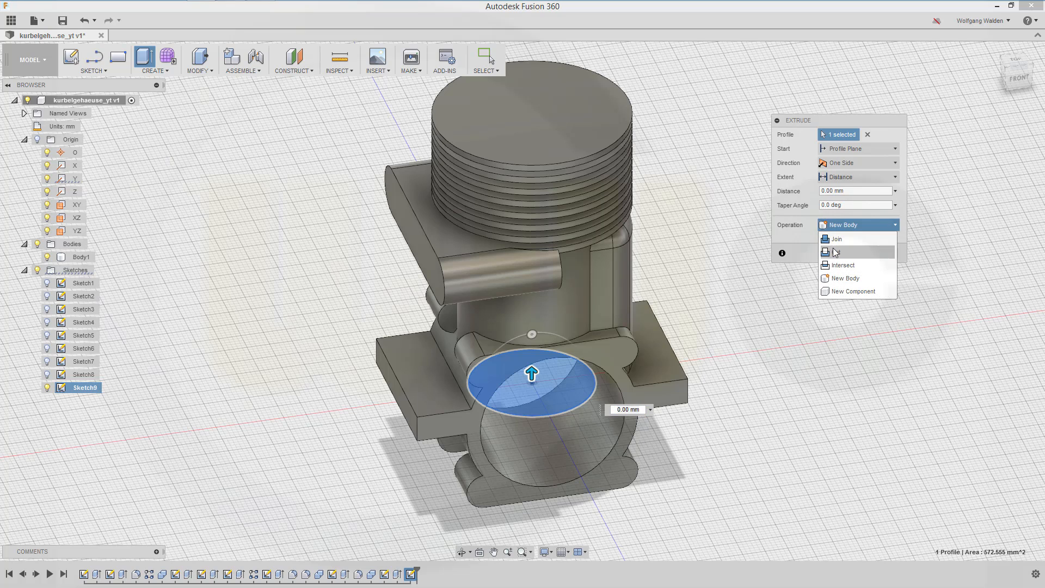
click(838, 260)
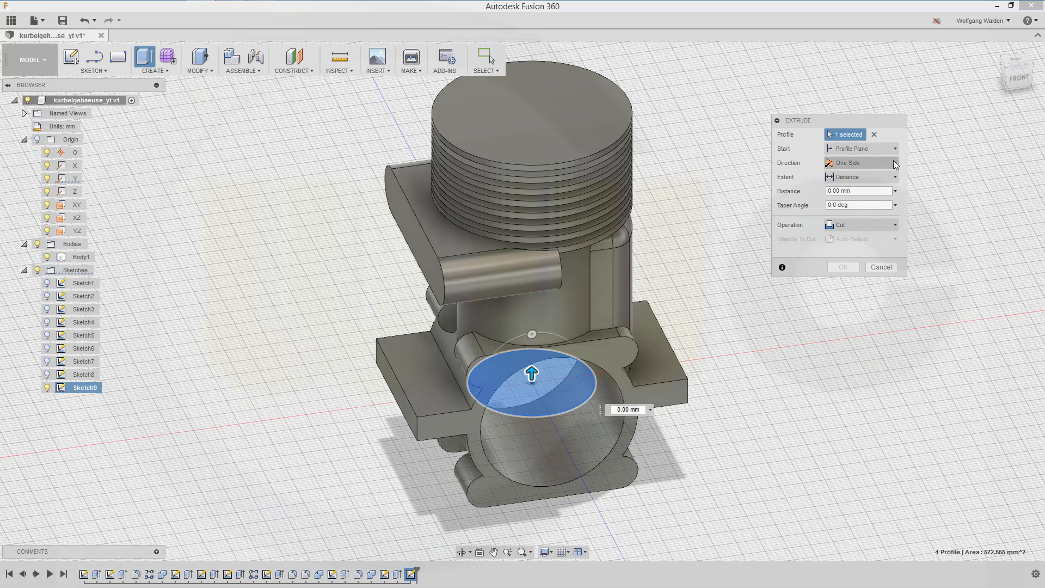
click(882, 177)
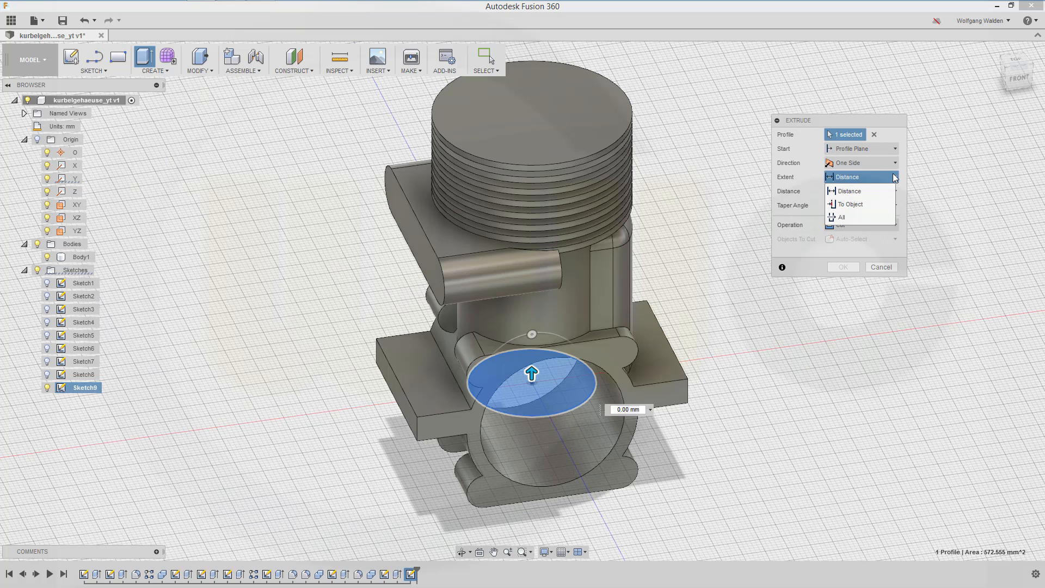
click(853, 217)
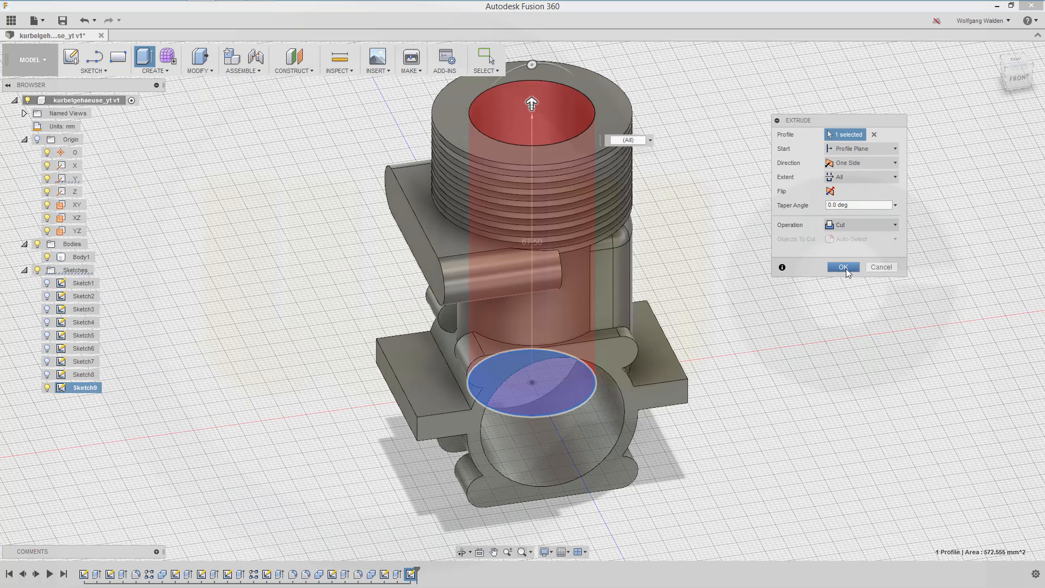
click(846, 269)
Create a new sketch on the YZ origin plane, keeping the crankcase body visible.
middle_drag(744, 308, 724, 349)
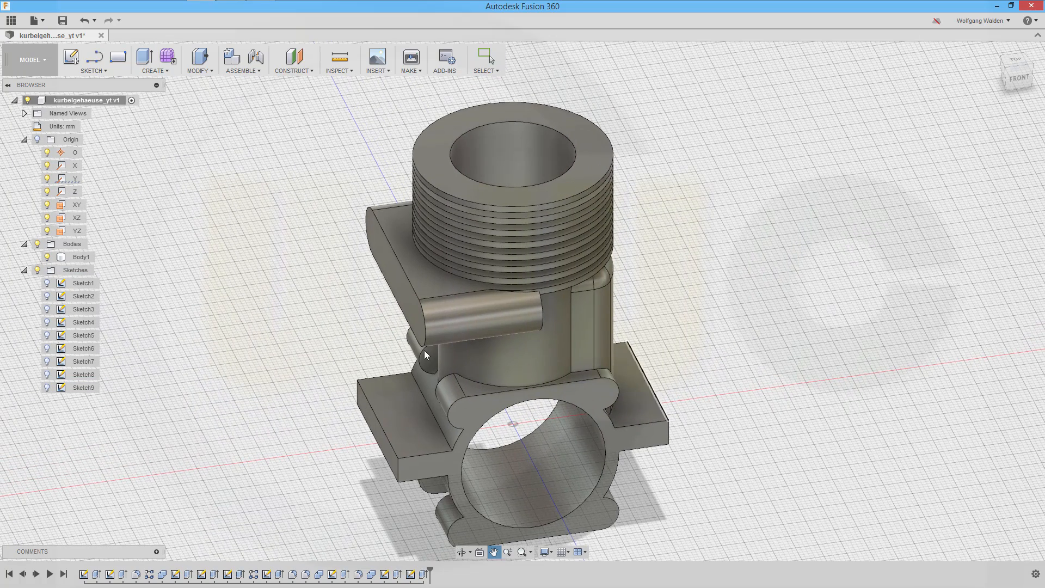
key(Escape)
middle_drag(742, 272, 801, 247)
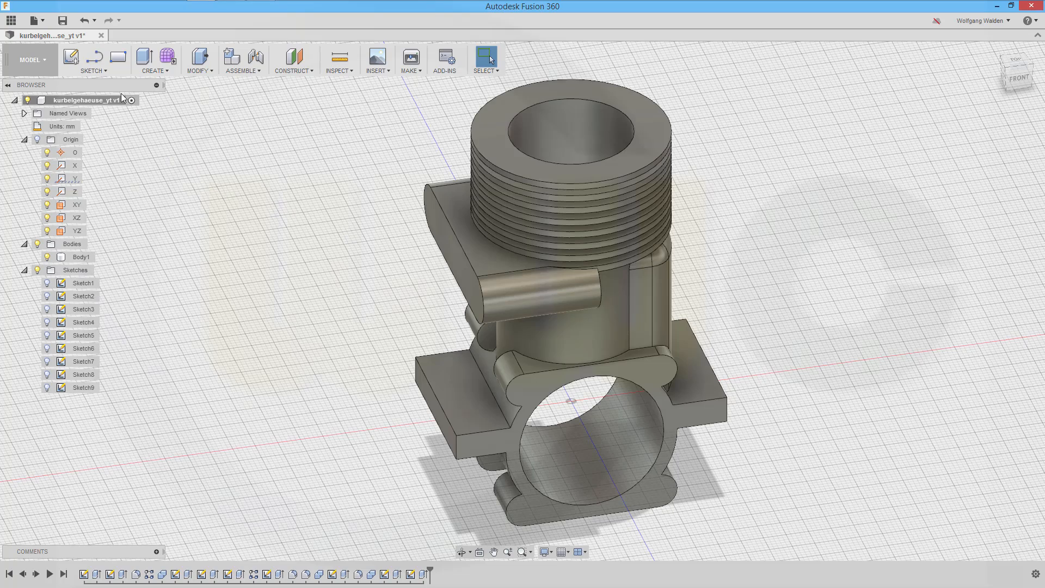
click(70, 57)
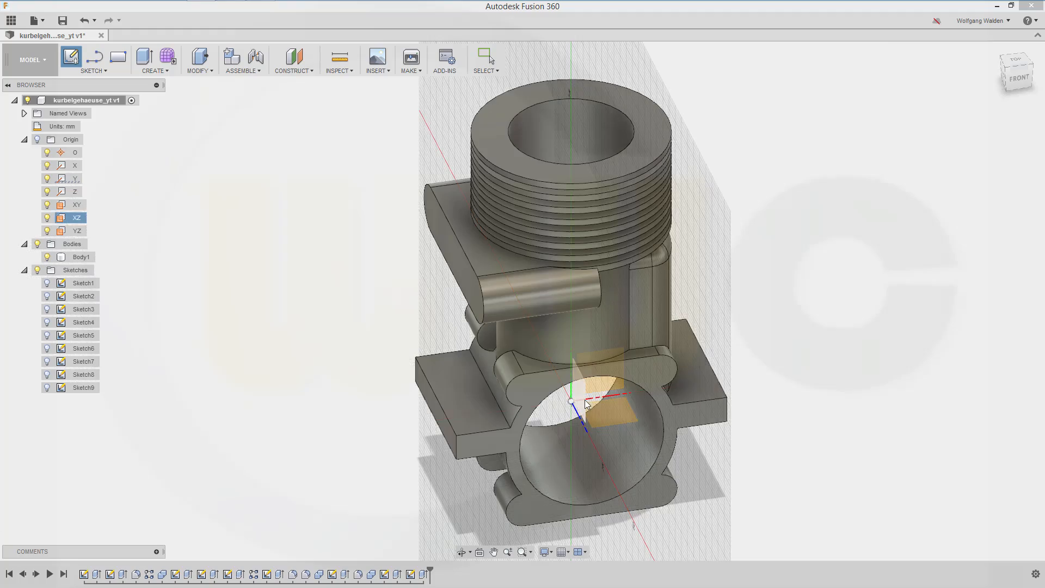
click(593, 405)
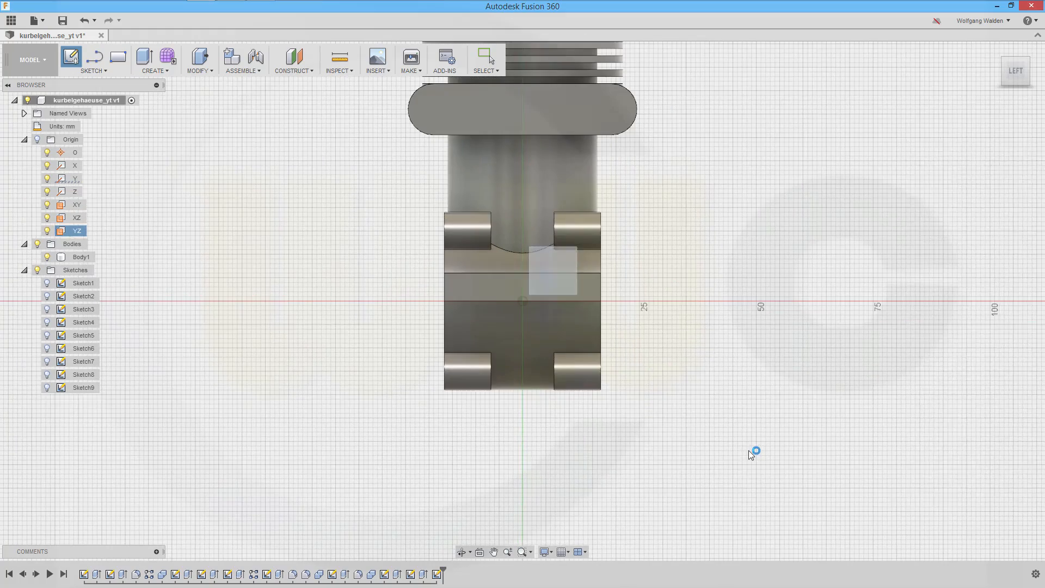
middle_drag(312, 177, 313, 263)
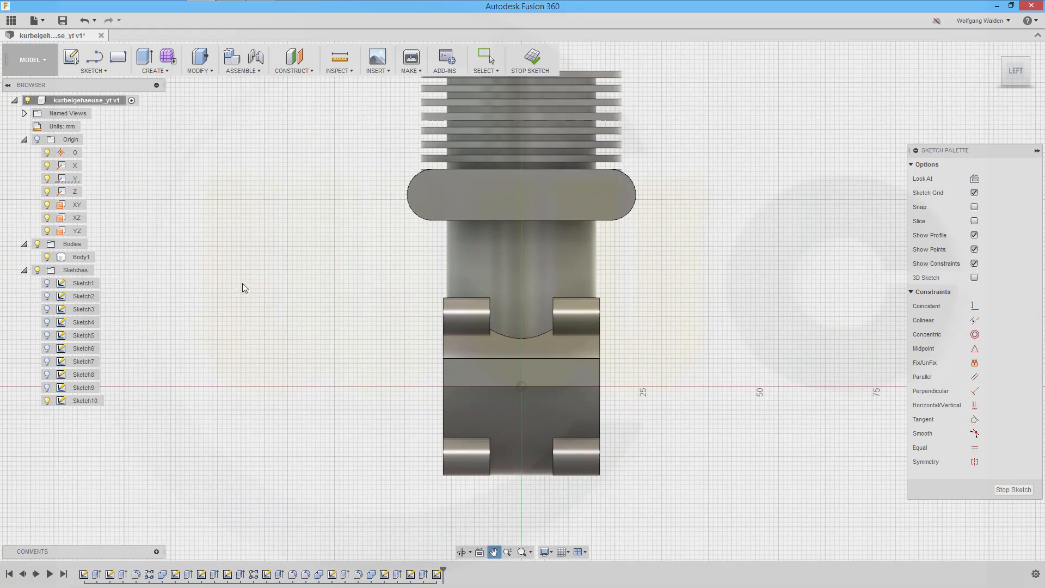
Hide the crankcase body and draw a rectangle 26 mm wide and 8 mm high above the origin, straddling the vertical axis.
click(47, 257)
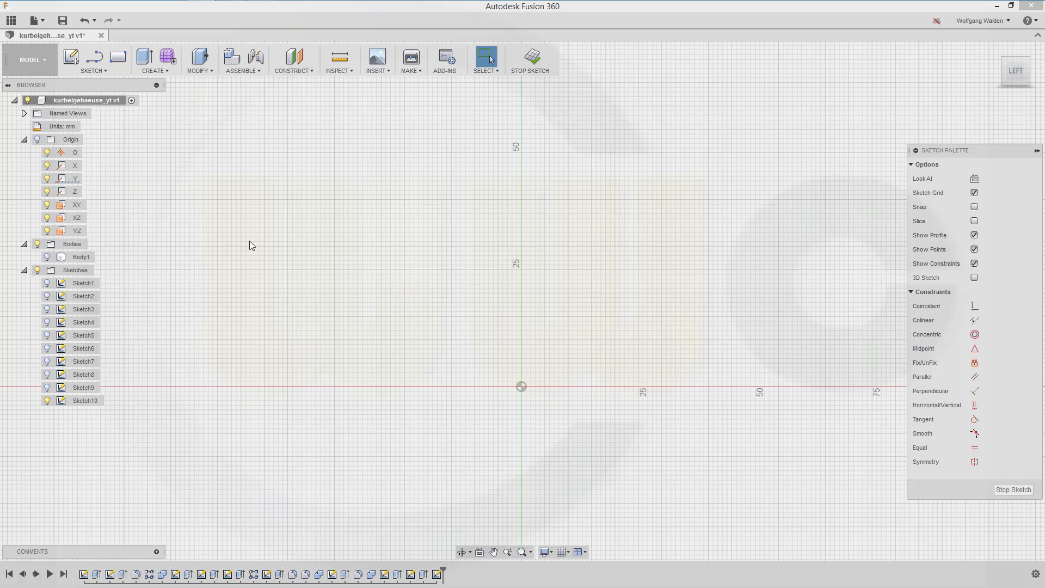
click(118, 57)
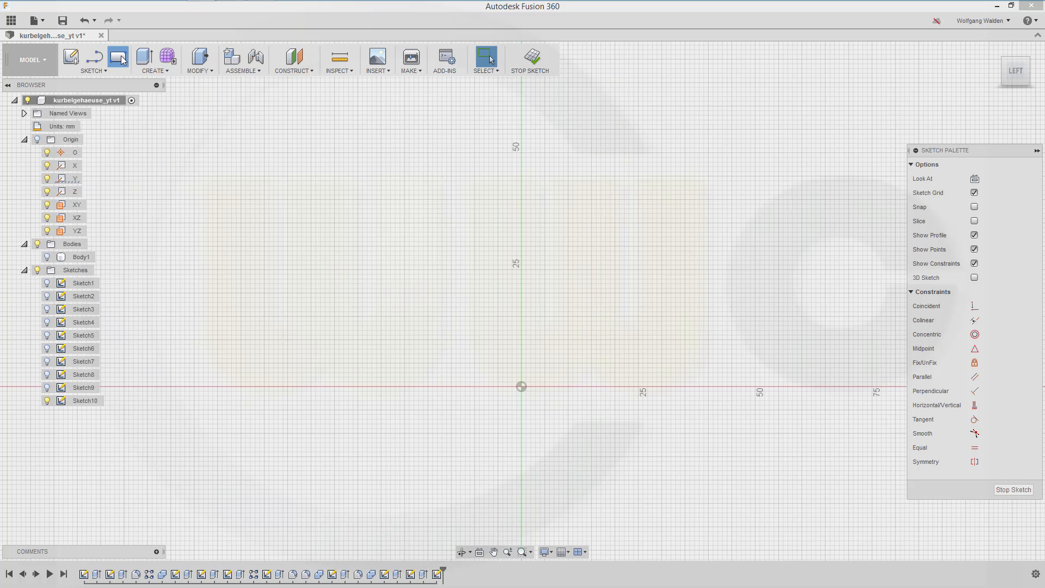
click(455, 223)
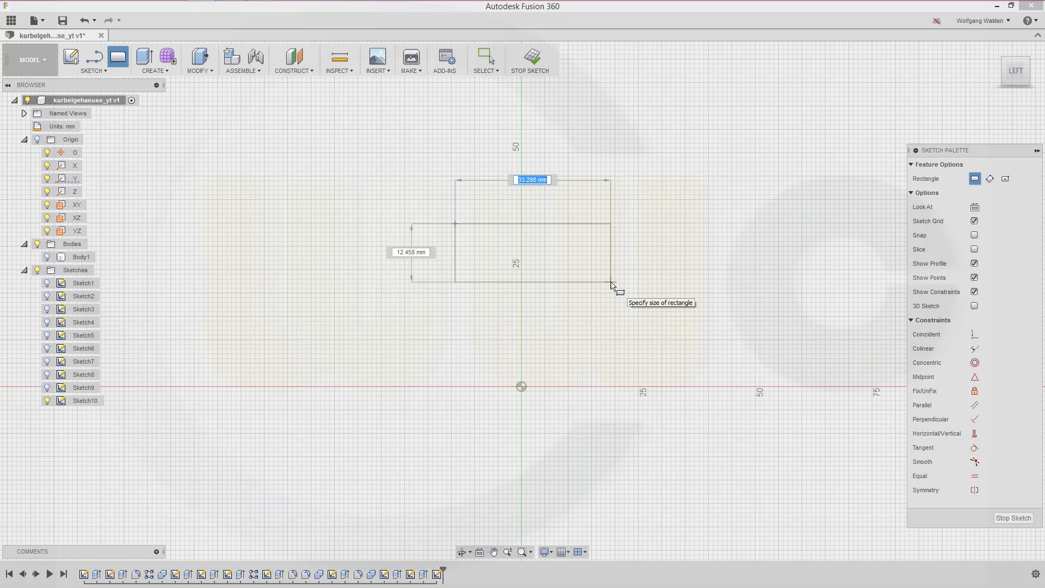
text(8)
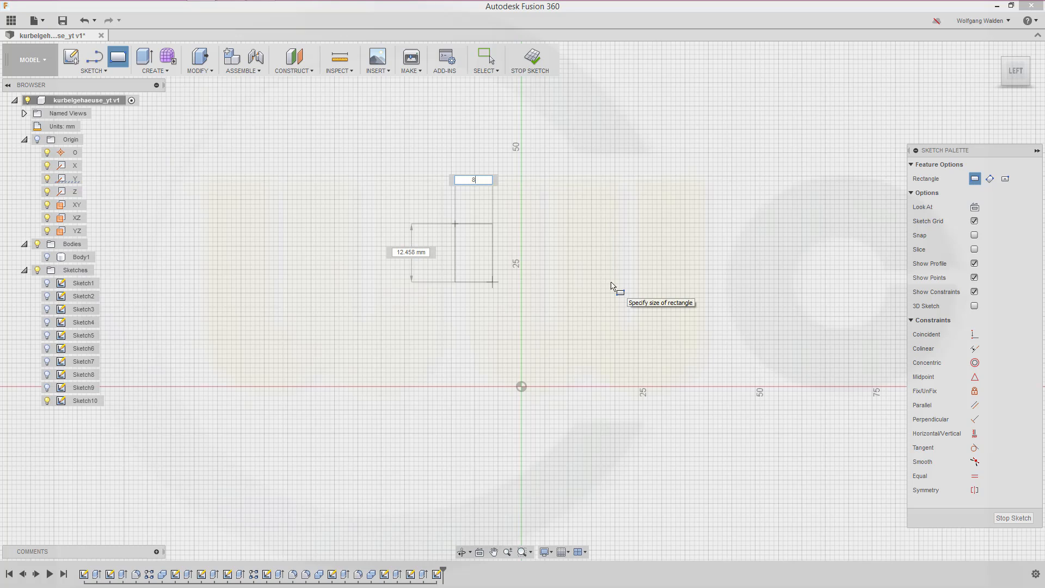
key(BackSpace)
text(26)
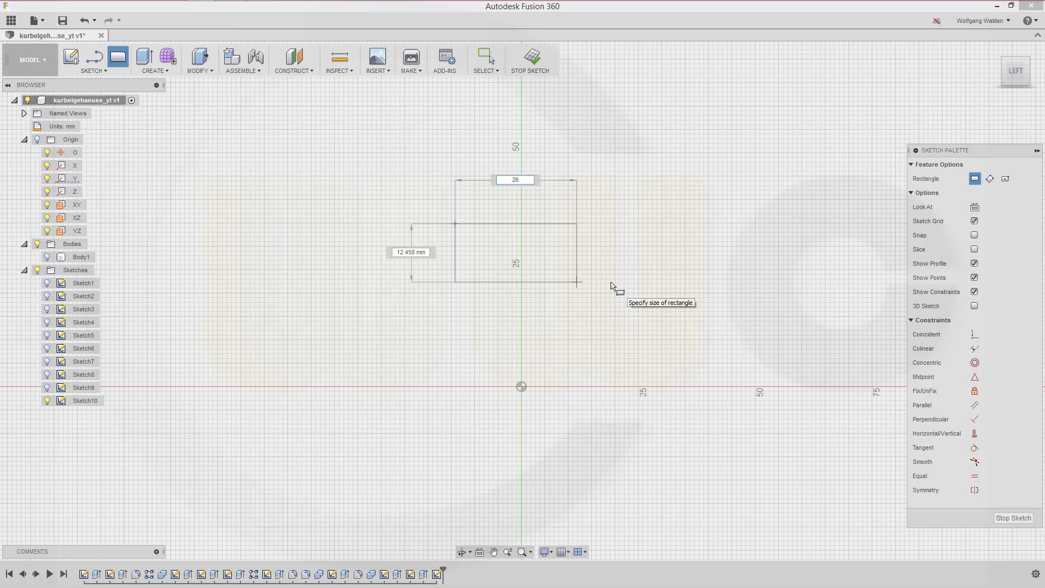
key(Tab)
text(8)
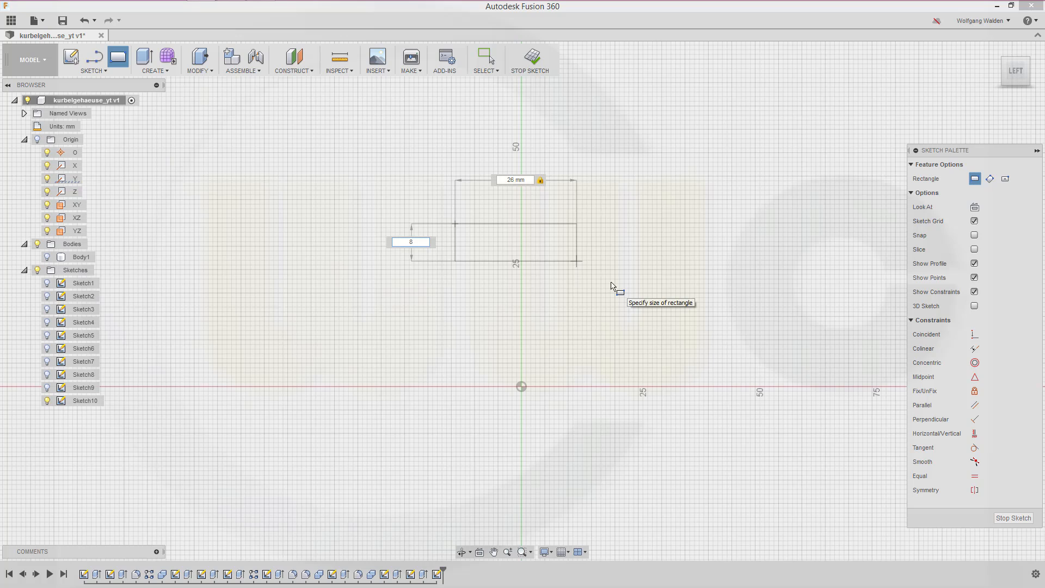
key(Return)
key(Escape)
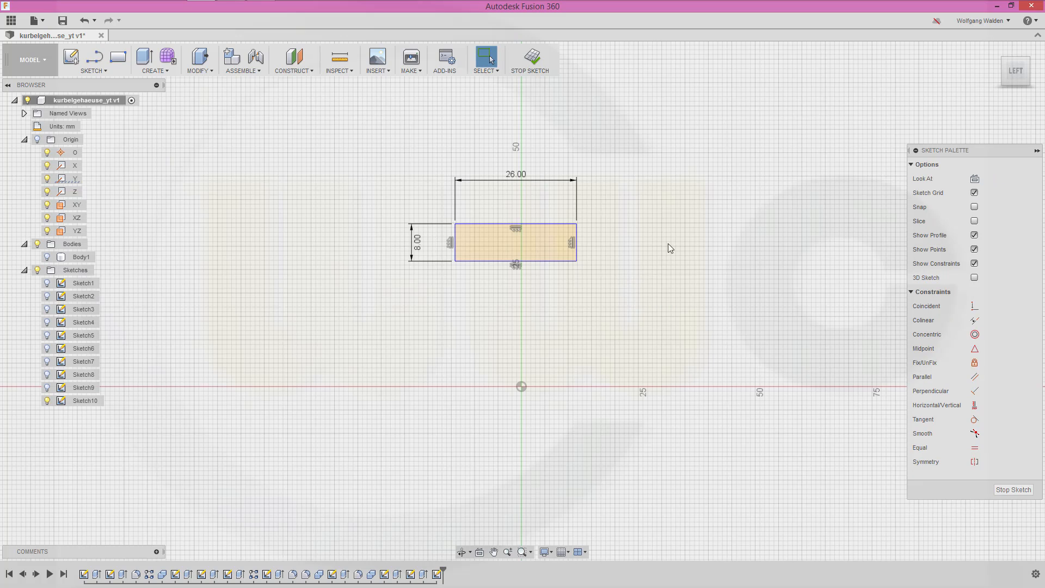
Dimension the rectangle's lower edge at 41-4 mm (37 mm) above the origin and finish the sketch.
key(d)
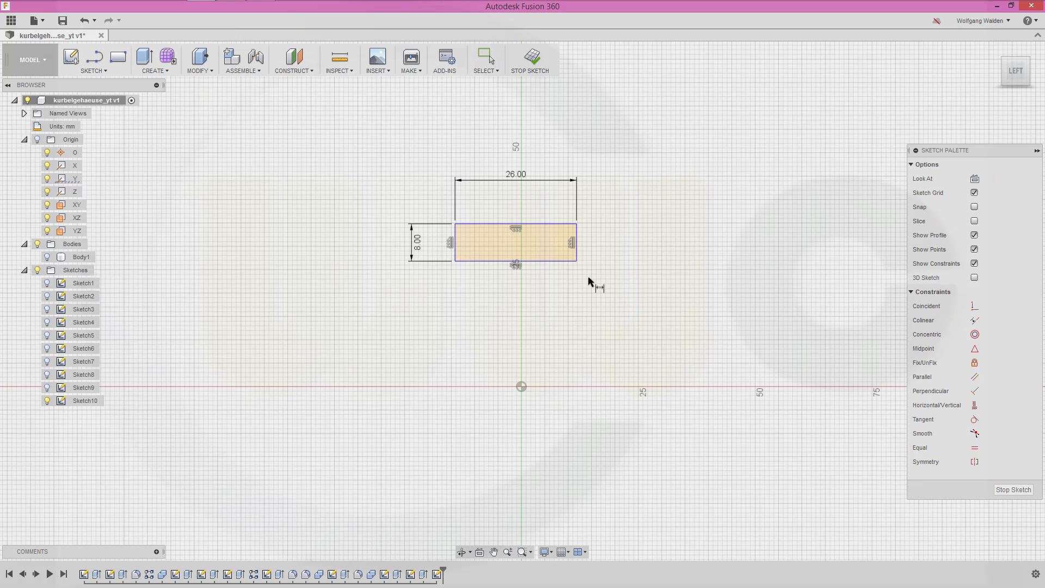
click(544, 262)
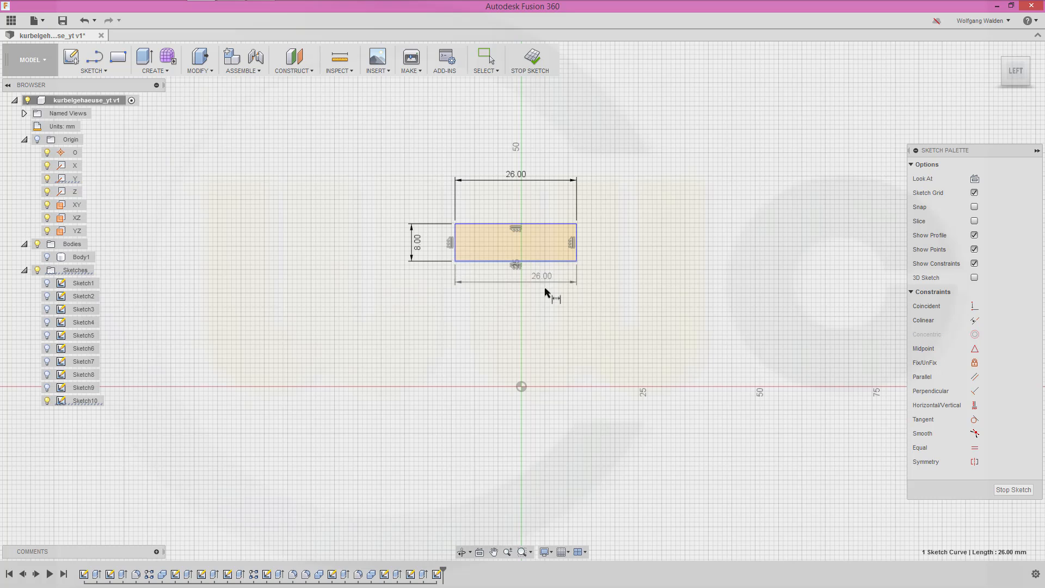
click(521, 386)
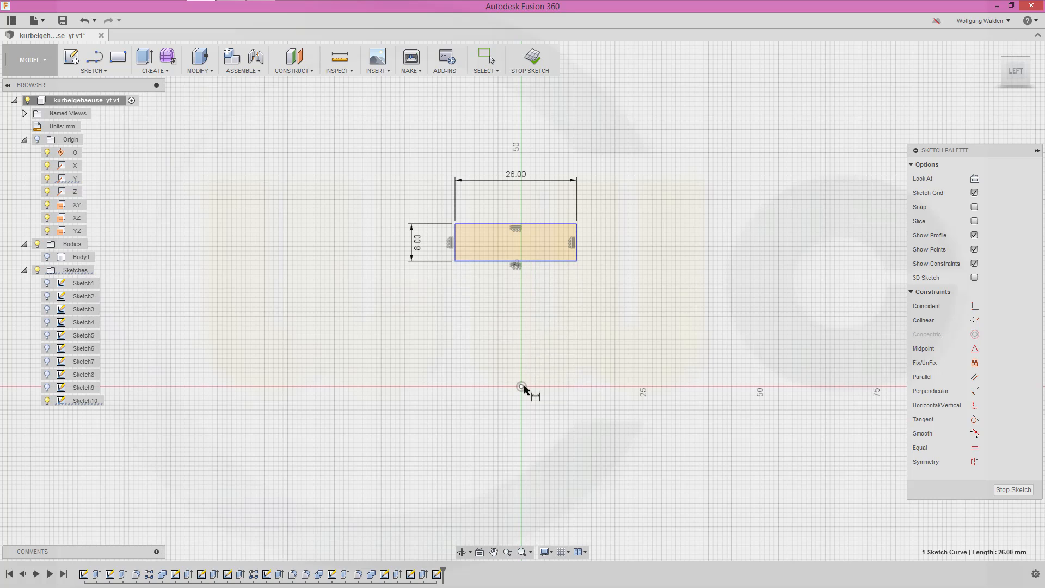
click(660, 349)
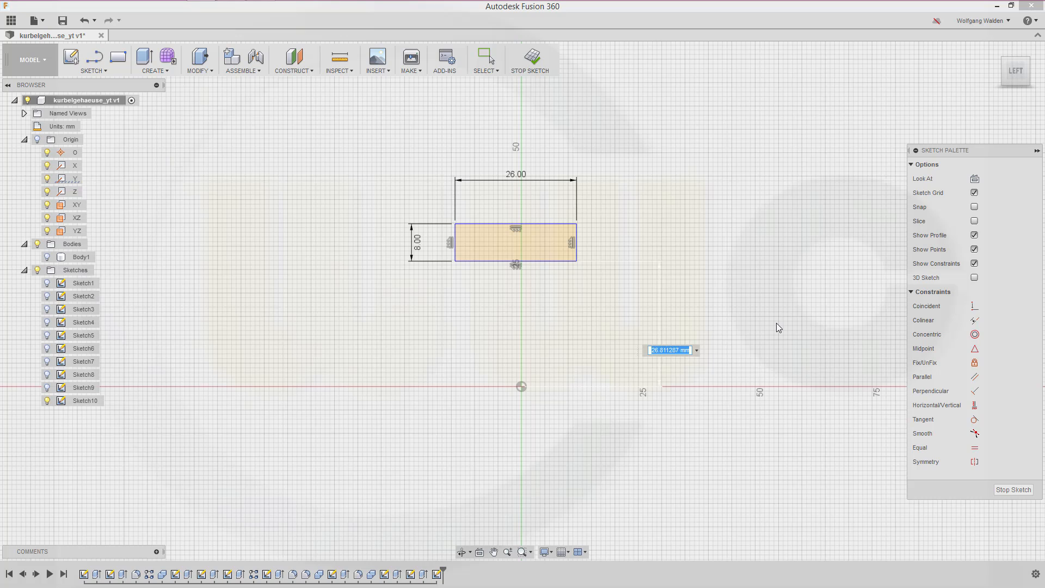
text(41-)
text(4)
key(Return)
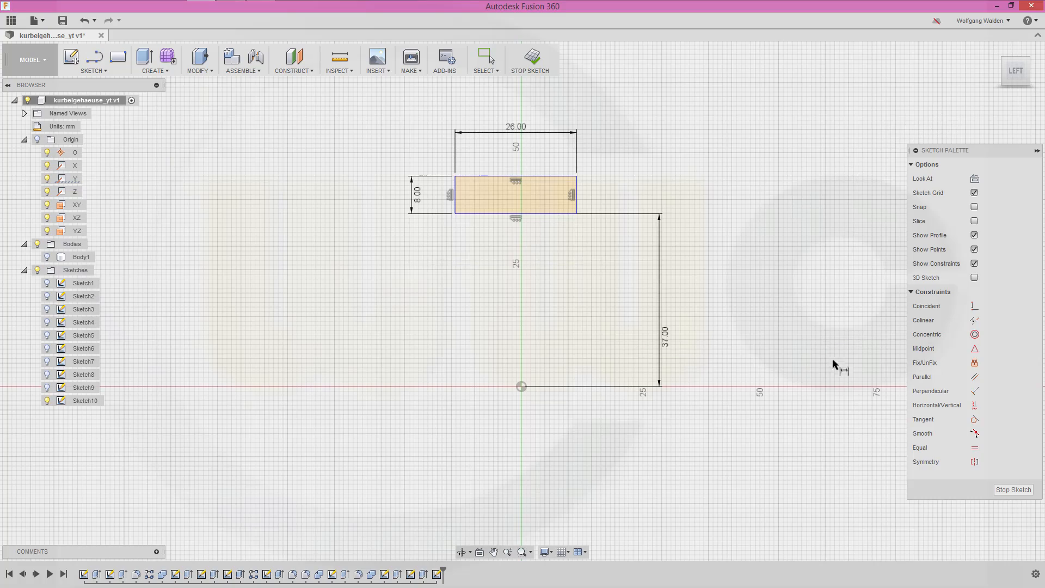
click(1013, 489)
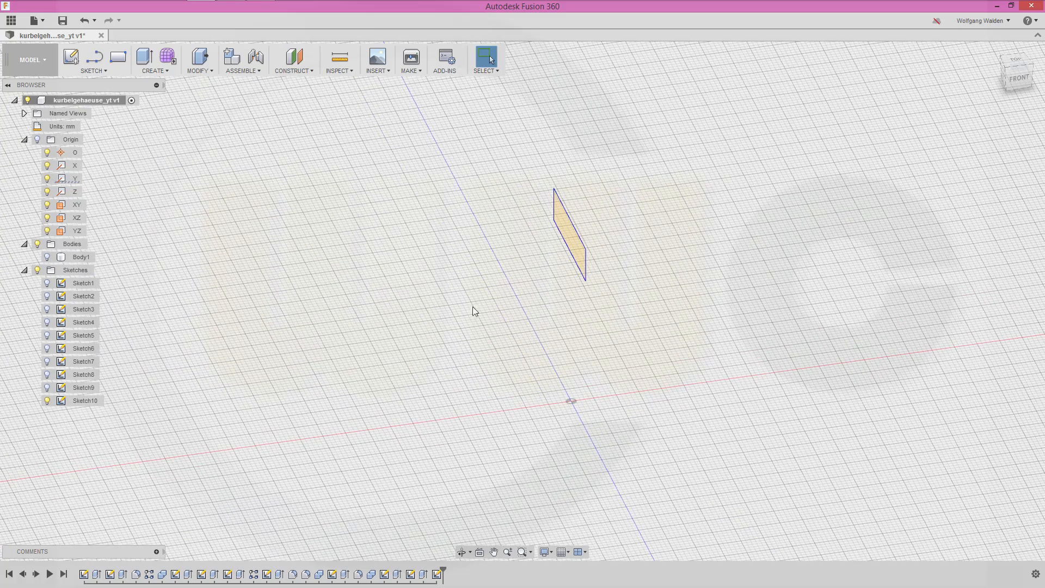
Show the crankcase body and start an Extrude of the 26 x 8 mm rectangle profile.
click(47, 257)
click(47, 257)
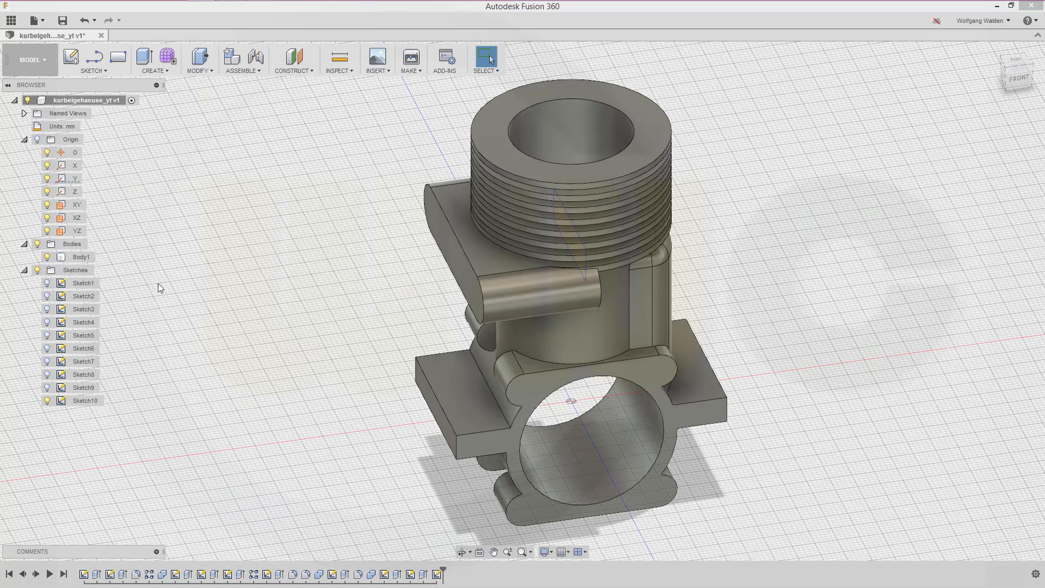
shift+middle_drag(321, 298, 366, 275)
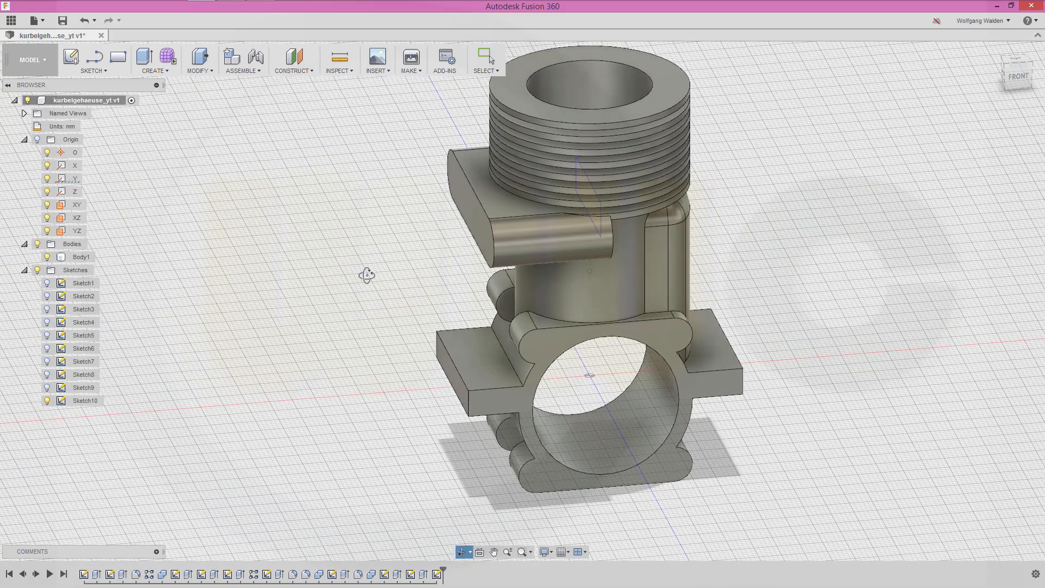
click(145, 56)
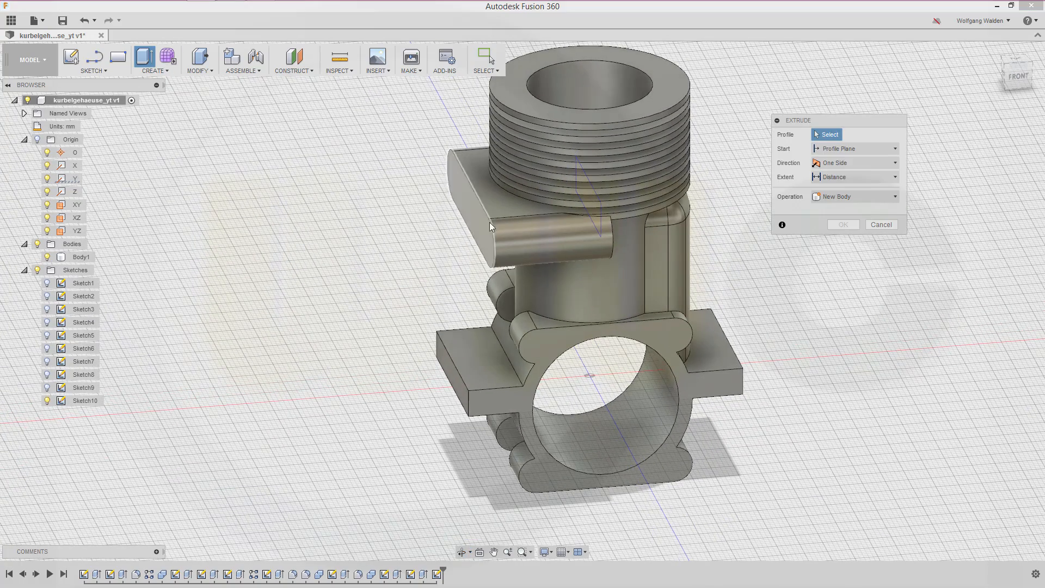
click(600, 224)
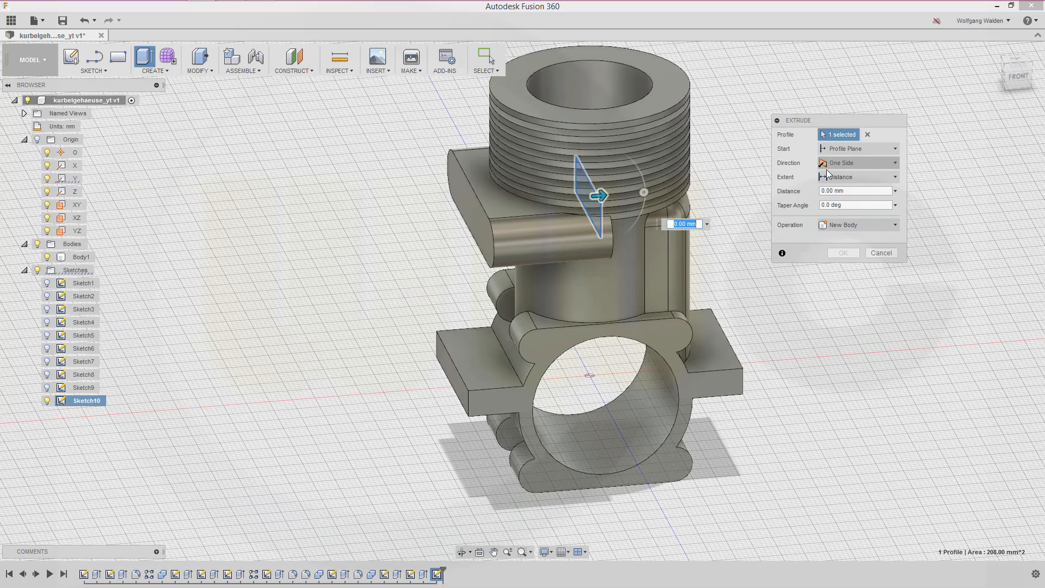
Cut the selected rectangular profile outward through the side port, with the extent set to All.
drag(603, 198, 455, 207)
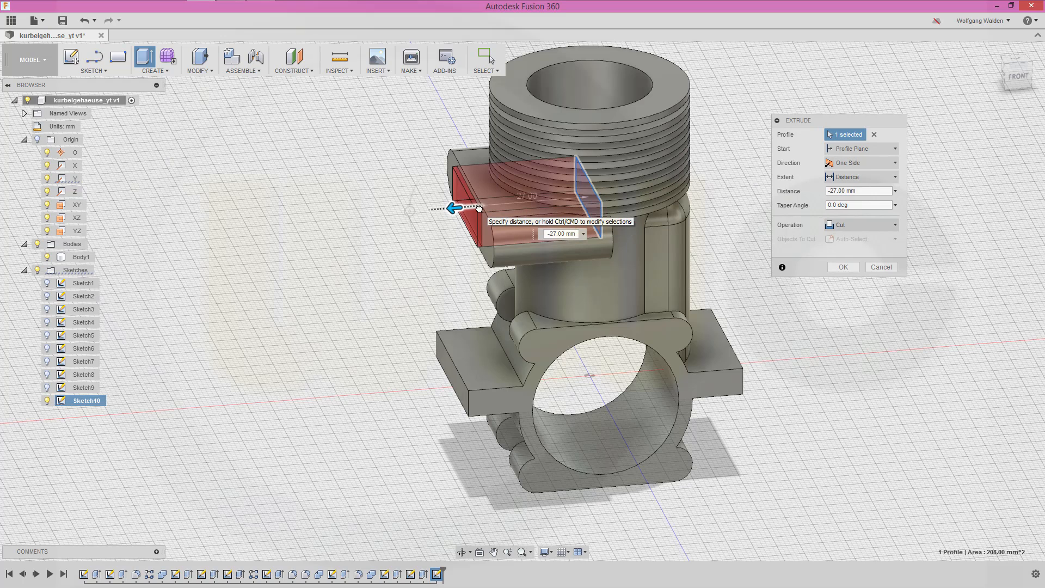
click(897, 177)
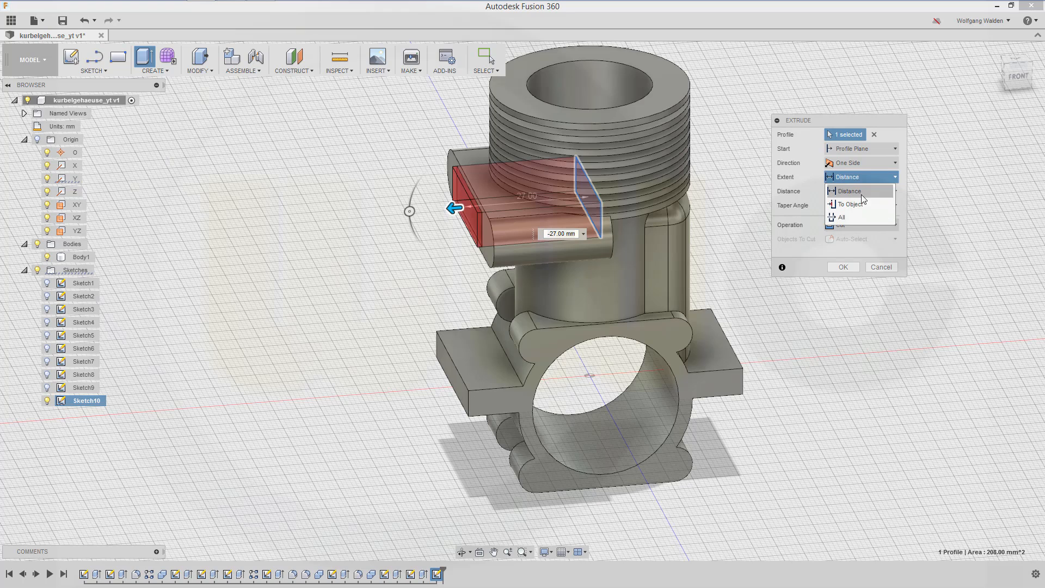
click(848, 219)
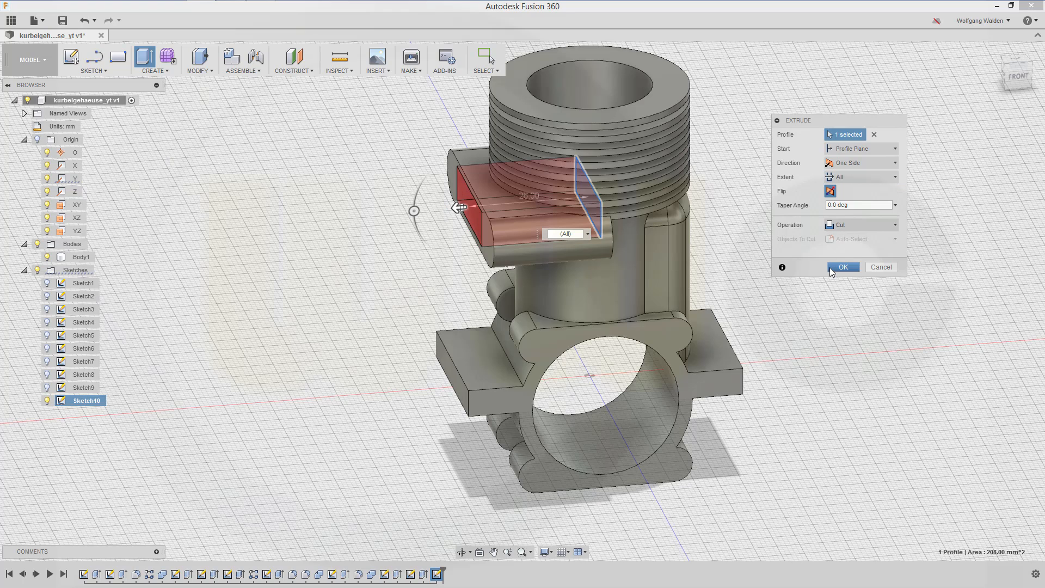
click(832, 267)
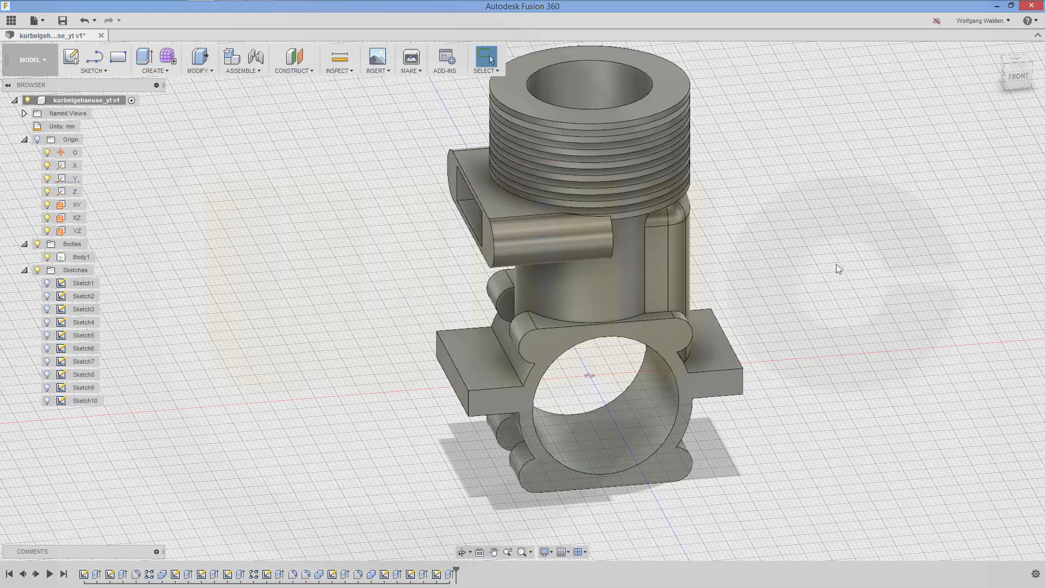
Start a new sketch on the XZ origin plane and hide Body1.
shift+middle_drag(397, 342, 392, 322)
middle_drag(761, 290, 765, 351)
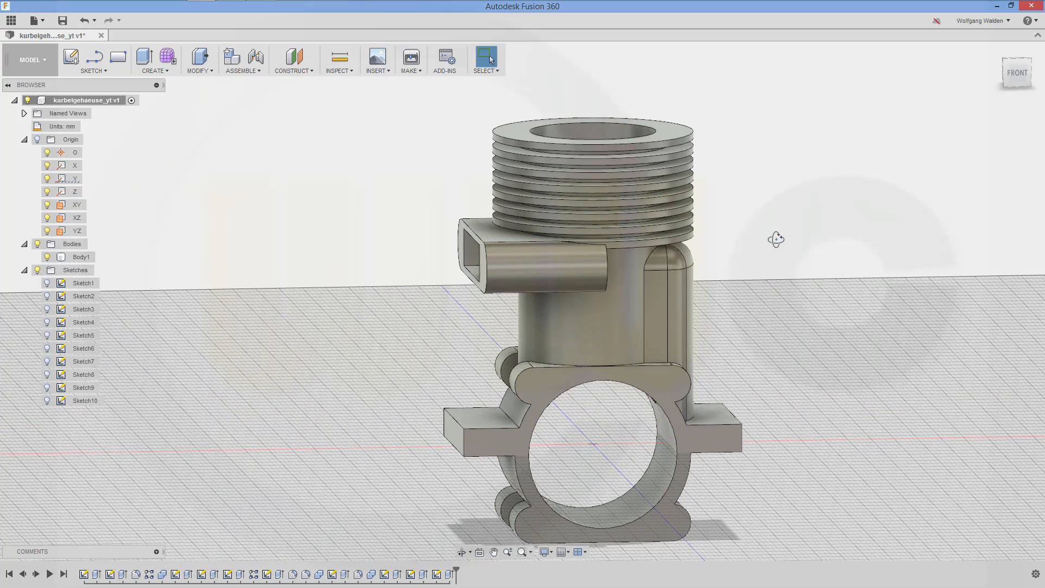
shift+middle_drag(776, 240, 776, 262)
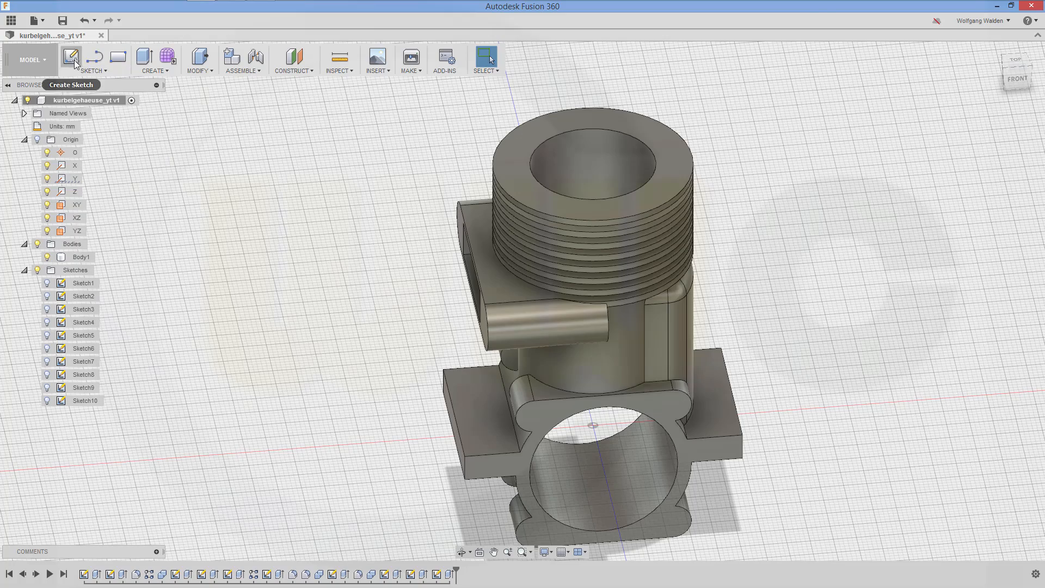
click(75, 64)
click(624, 445)
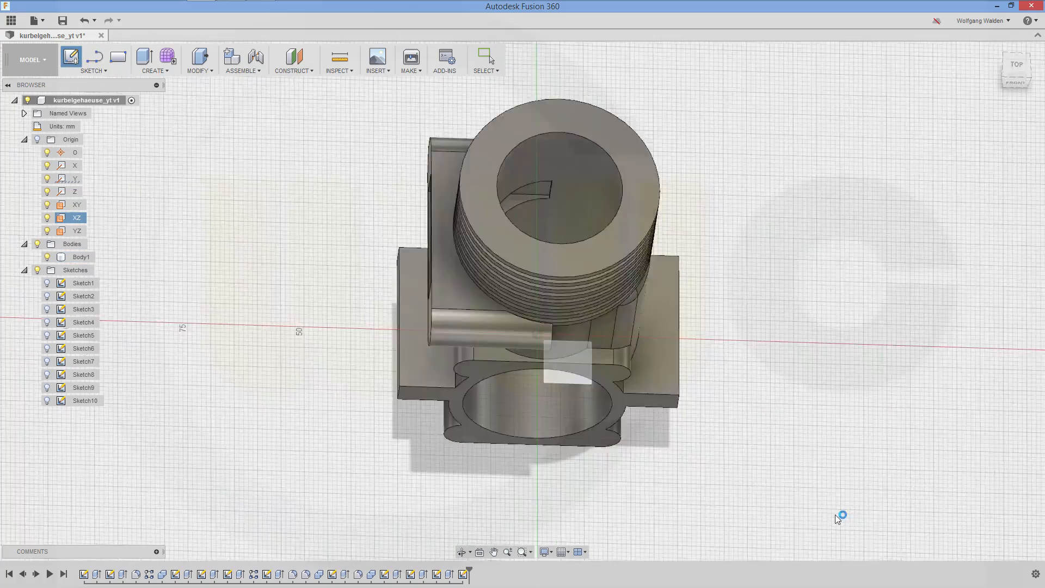
click(48, 257)
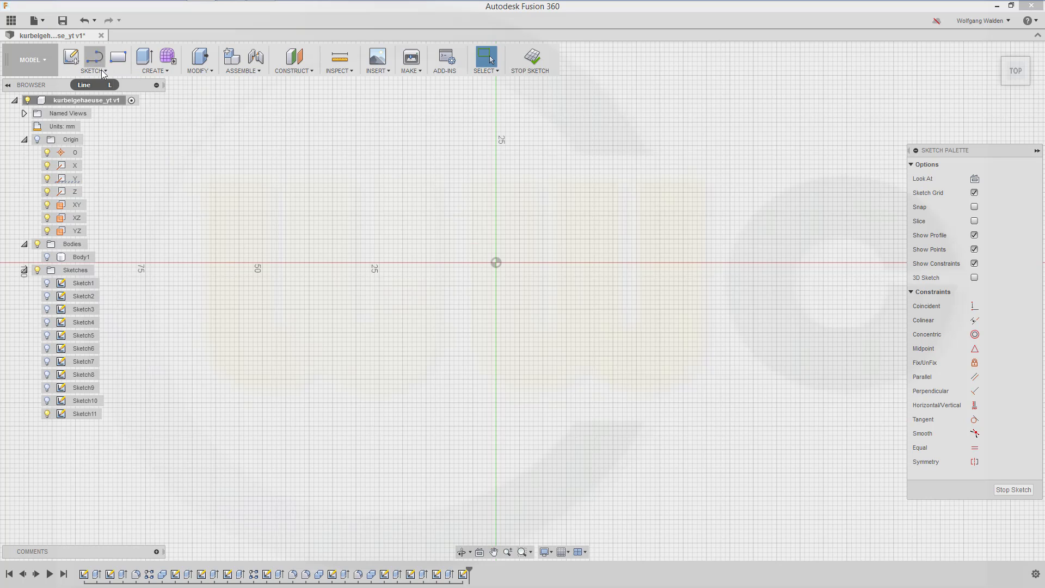
Sketch a circle of 40 mm diameter centred on the origin.
key(c)
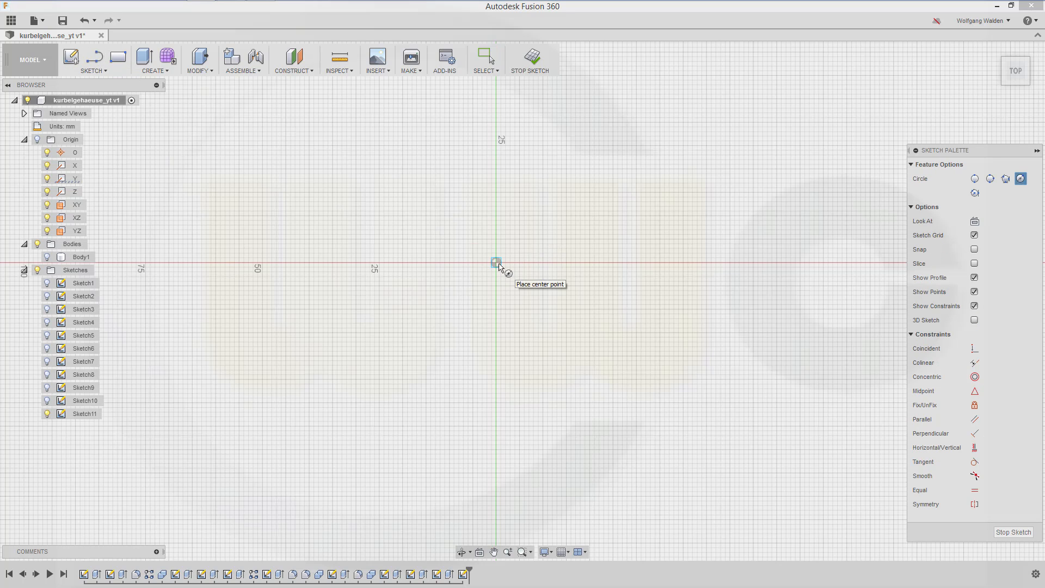
click(497, 263)
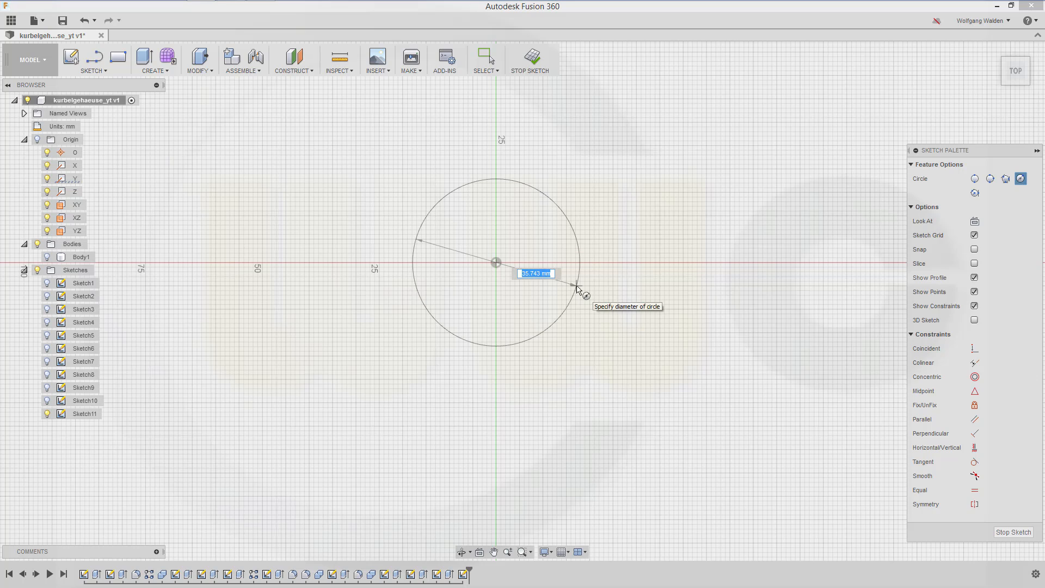
text(40)
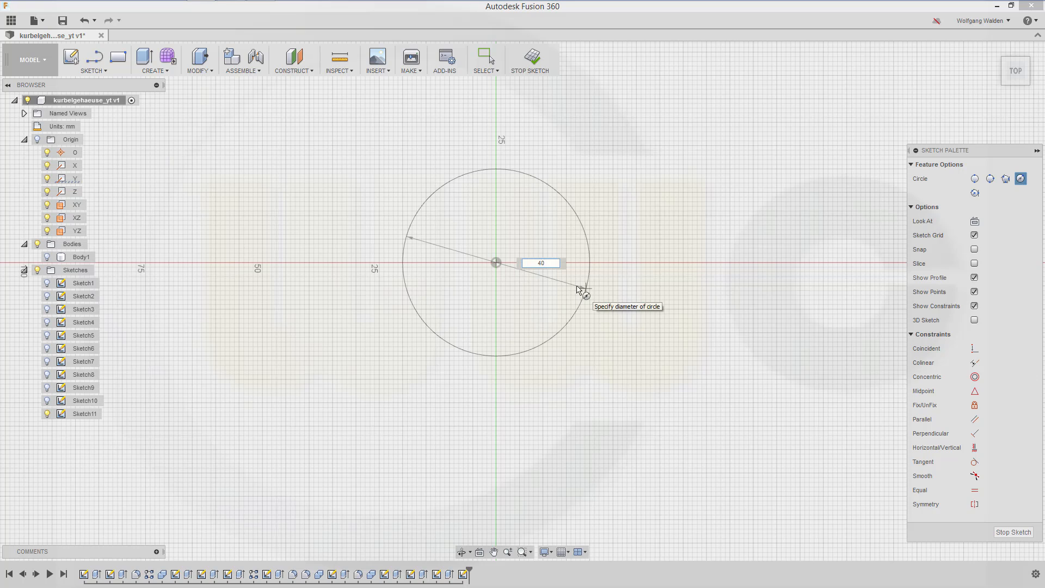
key(Return)
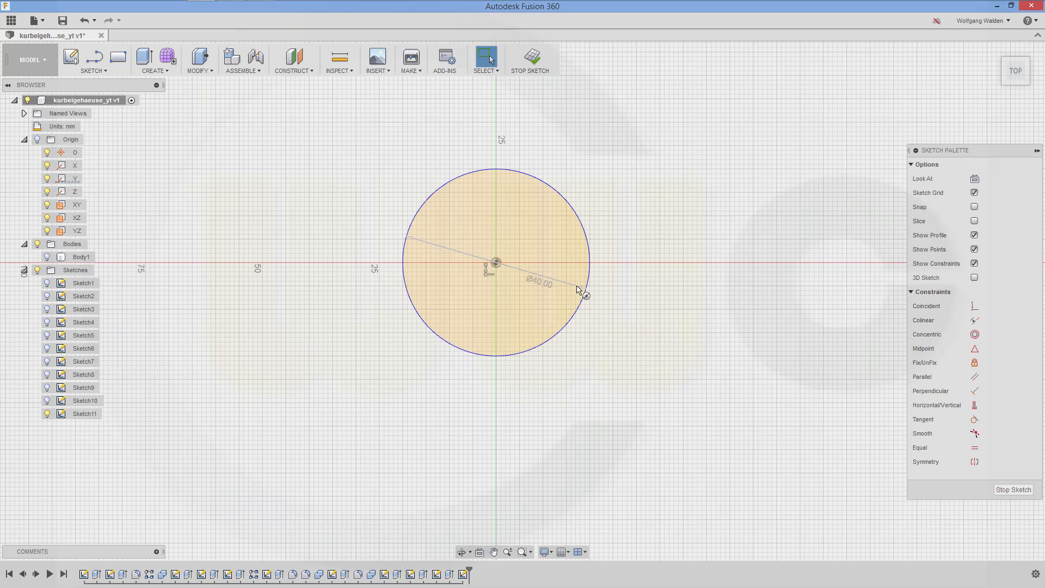
Draw a center rectangle on the origin, 60 mm wide and 23 mm high.
click(117, 57)
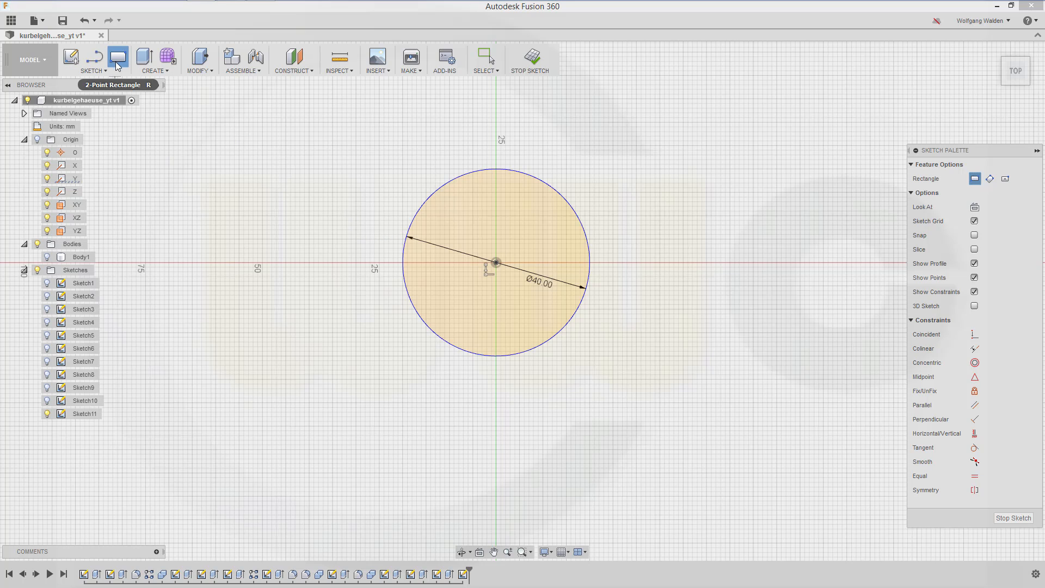
click(104, 71)
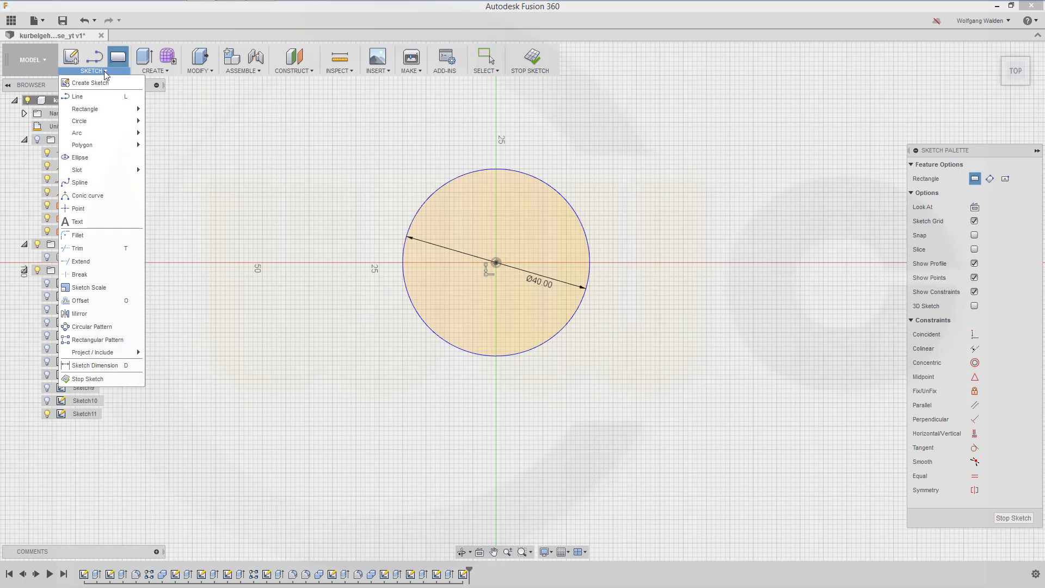
mouse_move(108, 110)
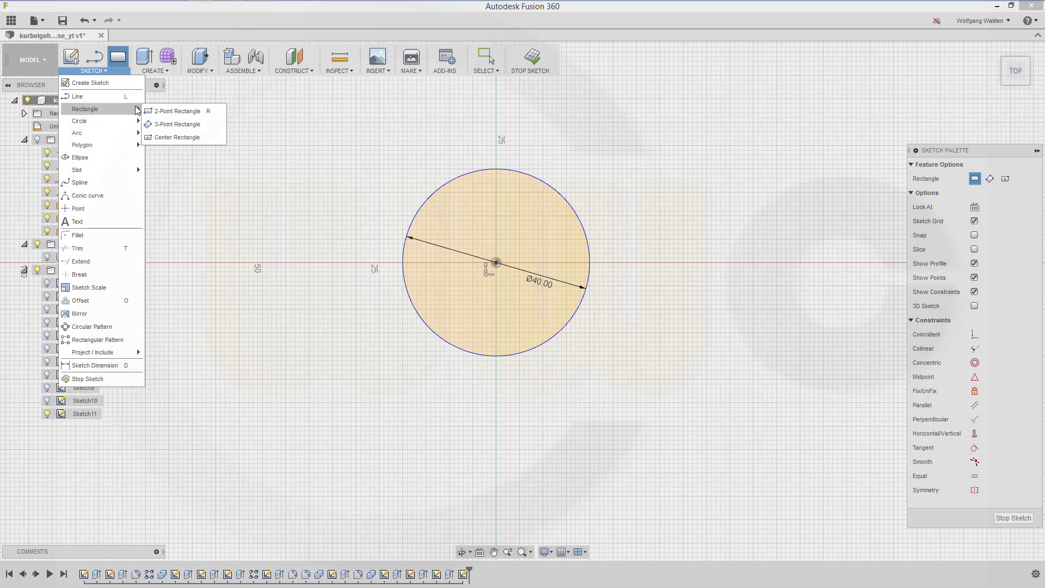
click(174, 137)
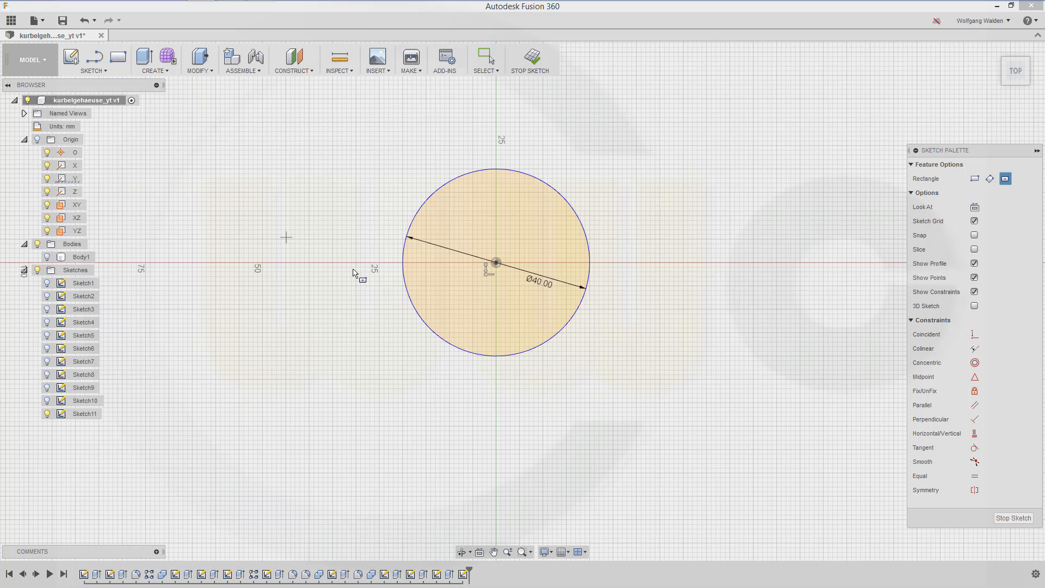
click(497, 263)
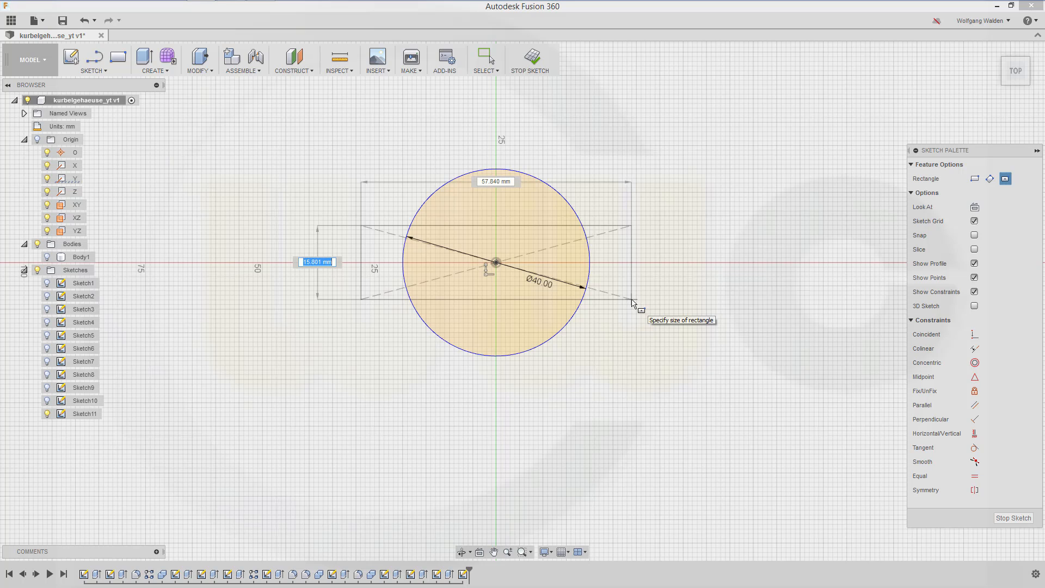
text(23)
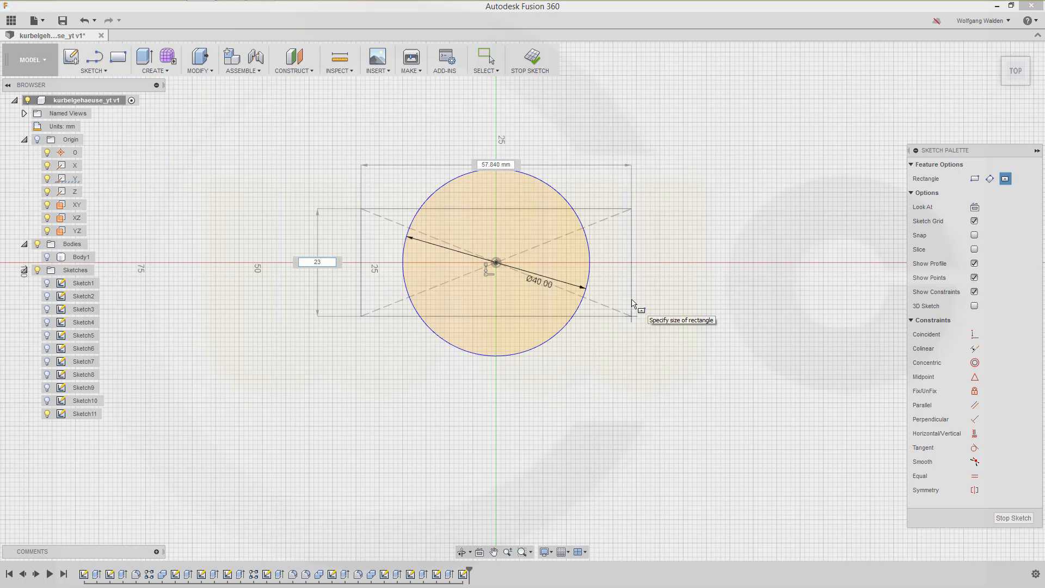
key(Tab)
text(60)
key(Return)
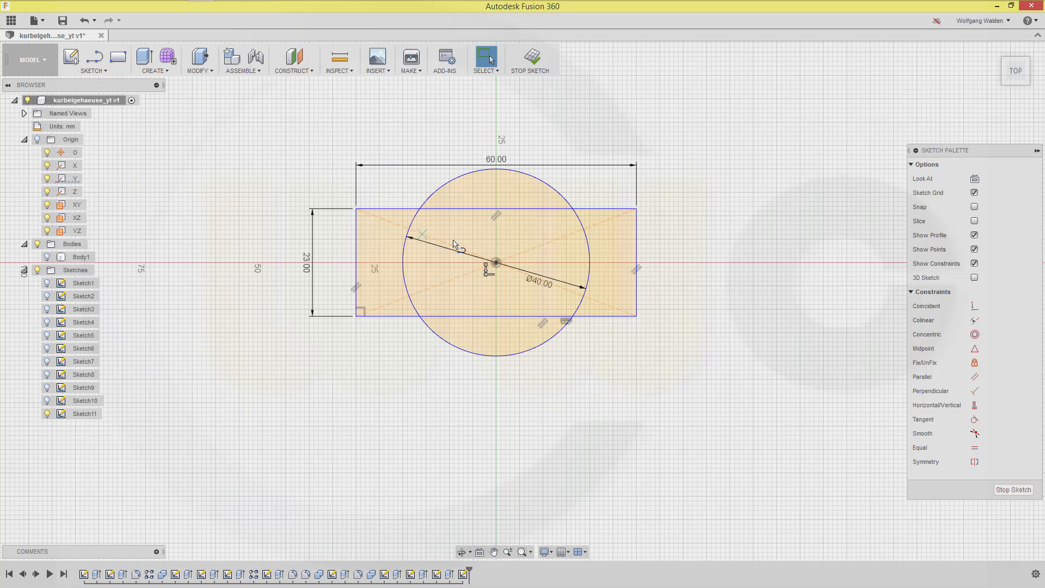
Draw a vertical line through the origin joining the midpoints of the rectangle's two long edges.
key(l)
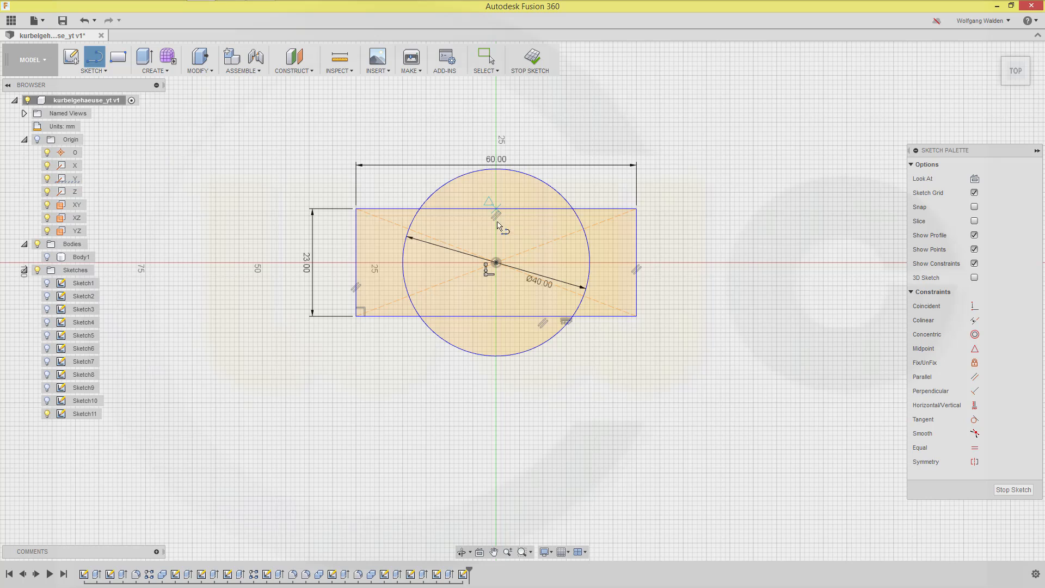
click(497, 210)
click(496, 316)
key(Escape)
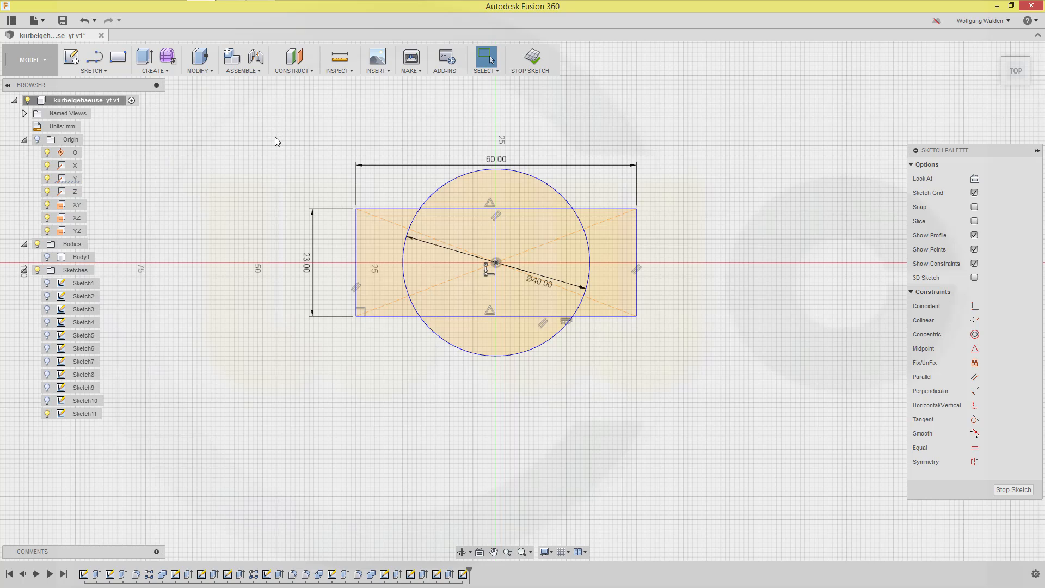
Trim the rectangle and circle to leave a closed profile between the vertical centre line and the circle's right-hand arc.
key(t)
click(356, 242)
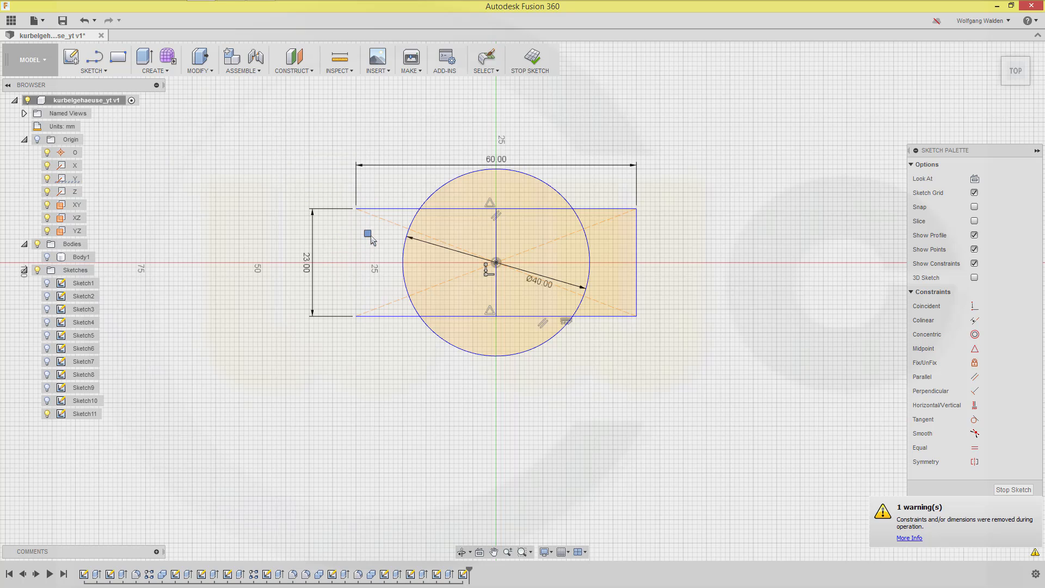
click(389, 208)
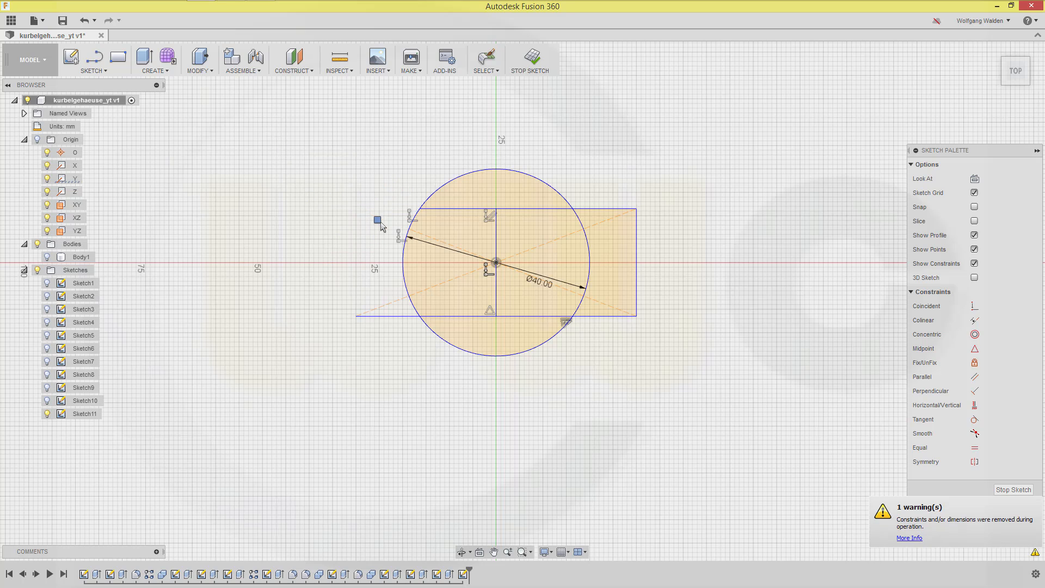
click(395, 316)
click(536, 348)
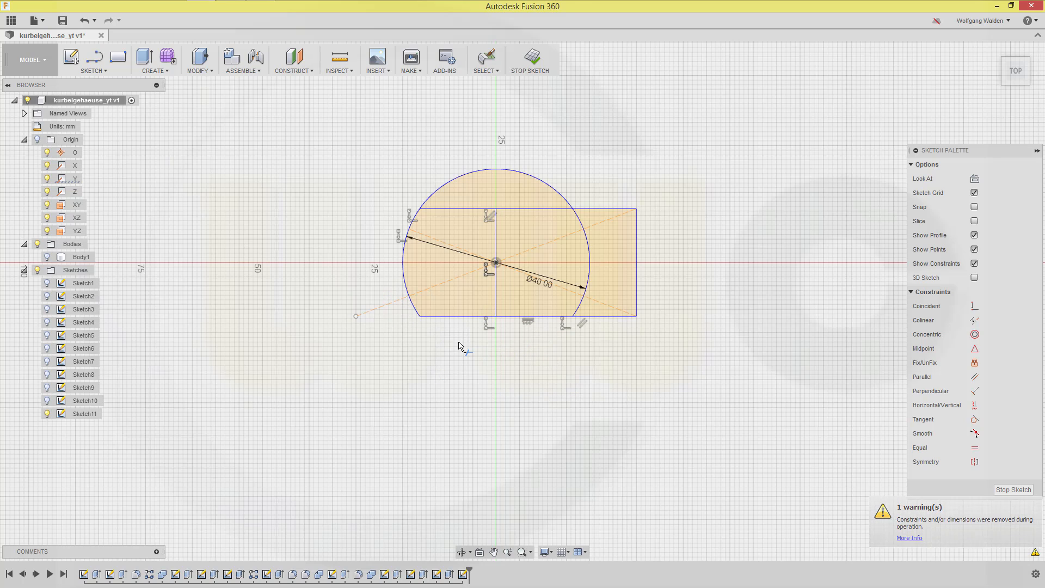
click(459, 316)
click(403, 266)
click(450, 208)
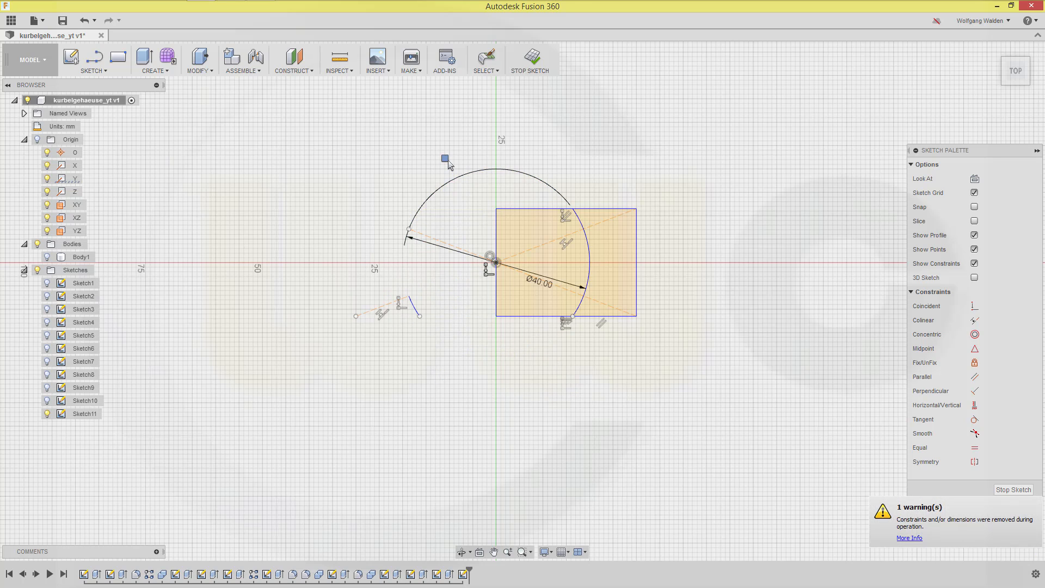
click(625, 206)
click(634, 260)
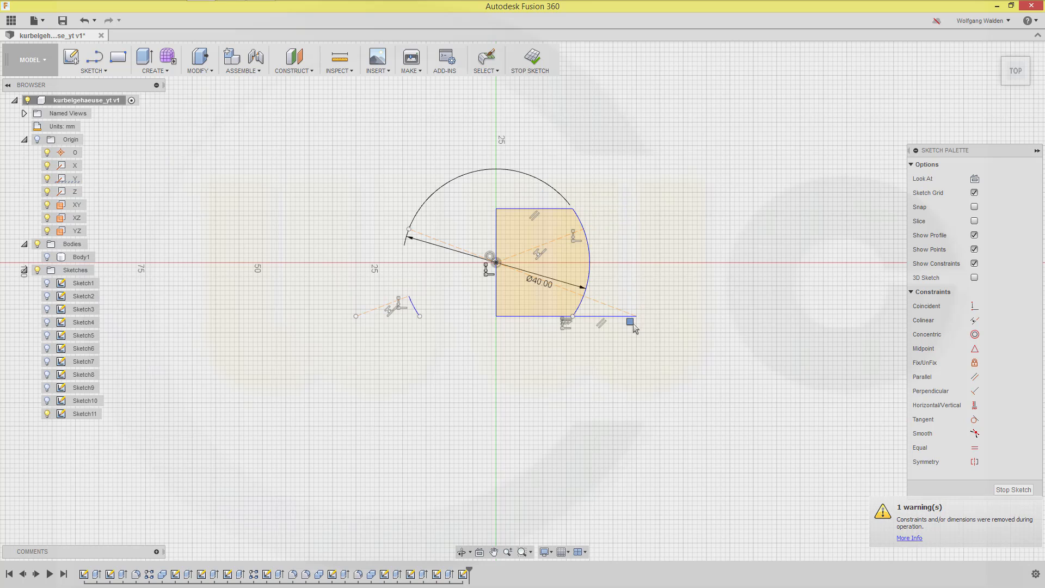
click(623, 316)
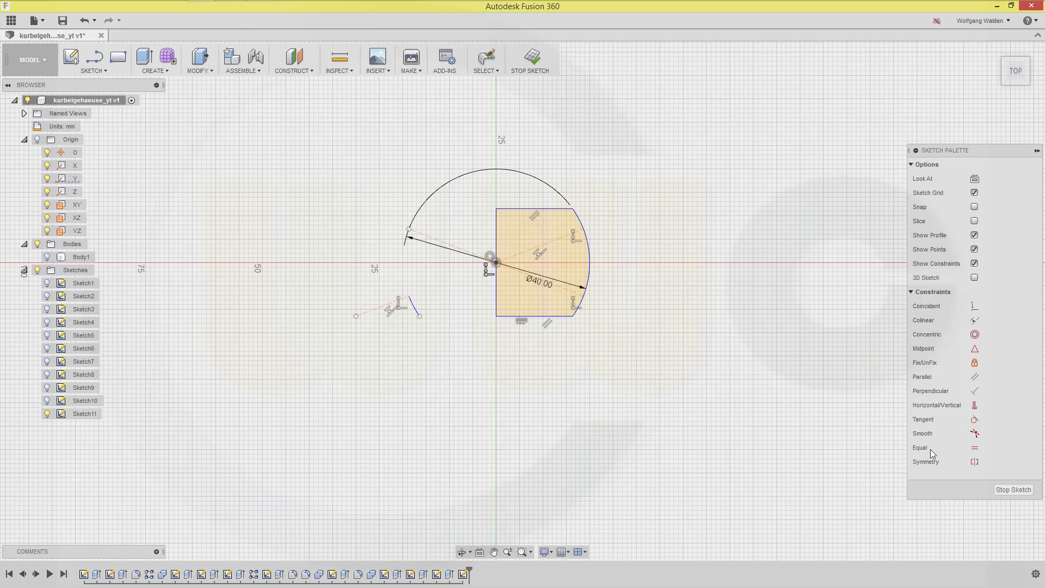
Finish the sketch and show Body1 again.
click(1013, 489)
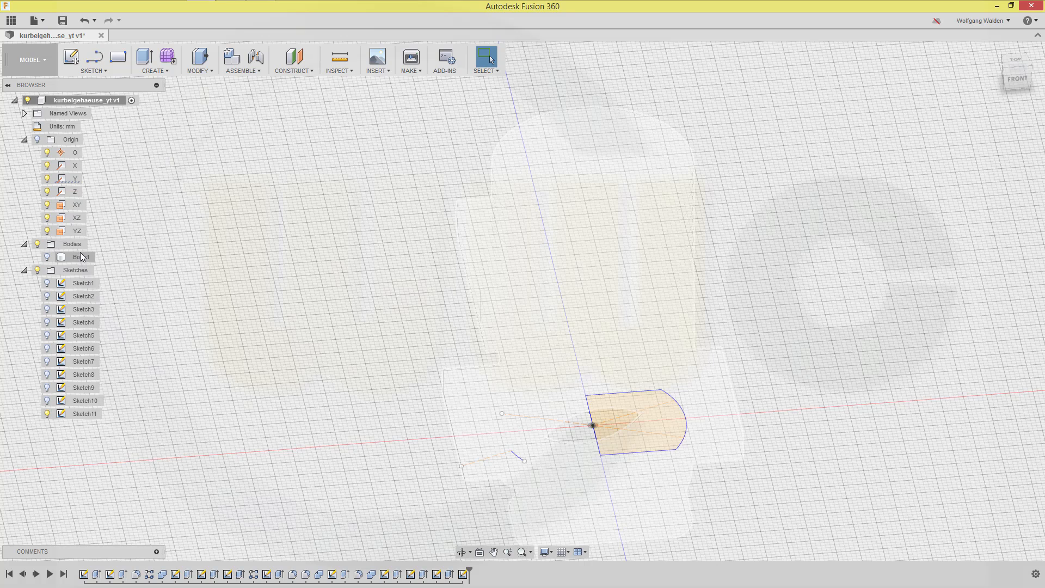
click(46, 257)
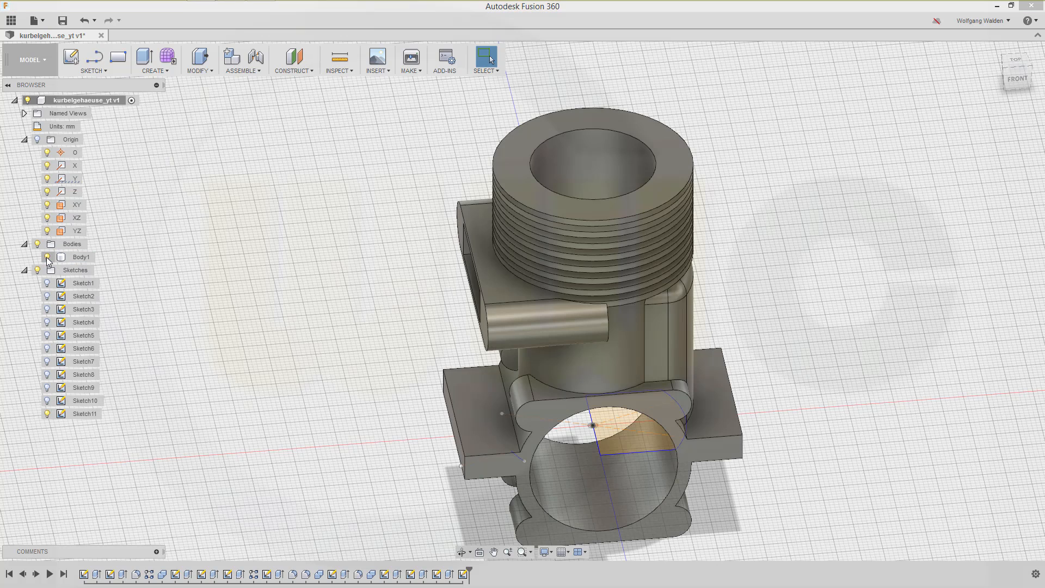
middle_drag(333, 330, 309, 254)
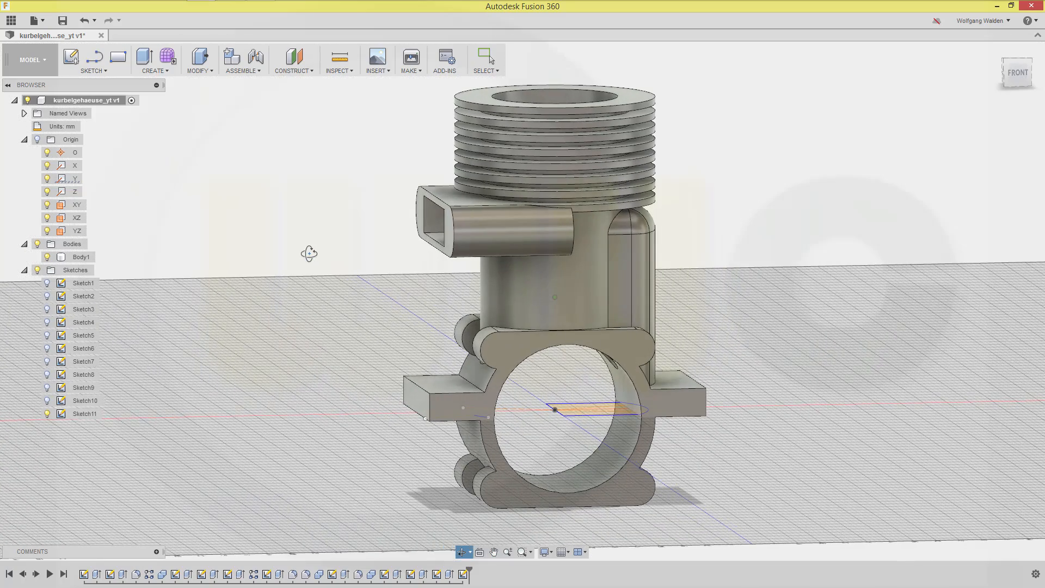
key(Escape)
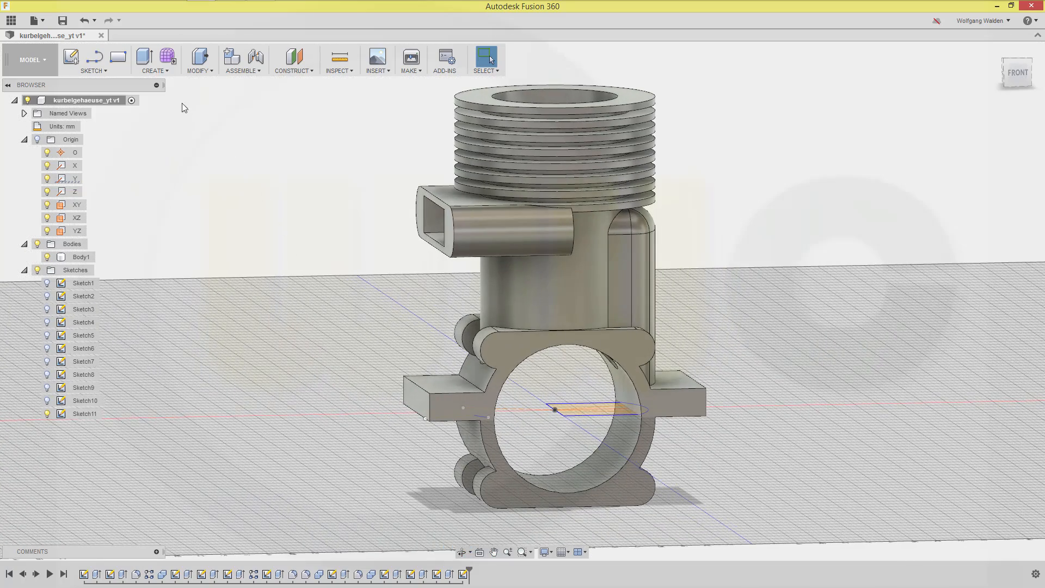
Extrude the new sketch profile as a cut, starting from a plane offset by 6 mm, with a distance of 36.5 mm.
click(147, 62)
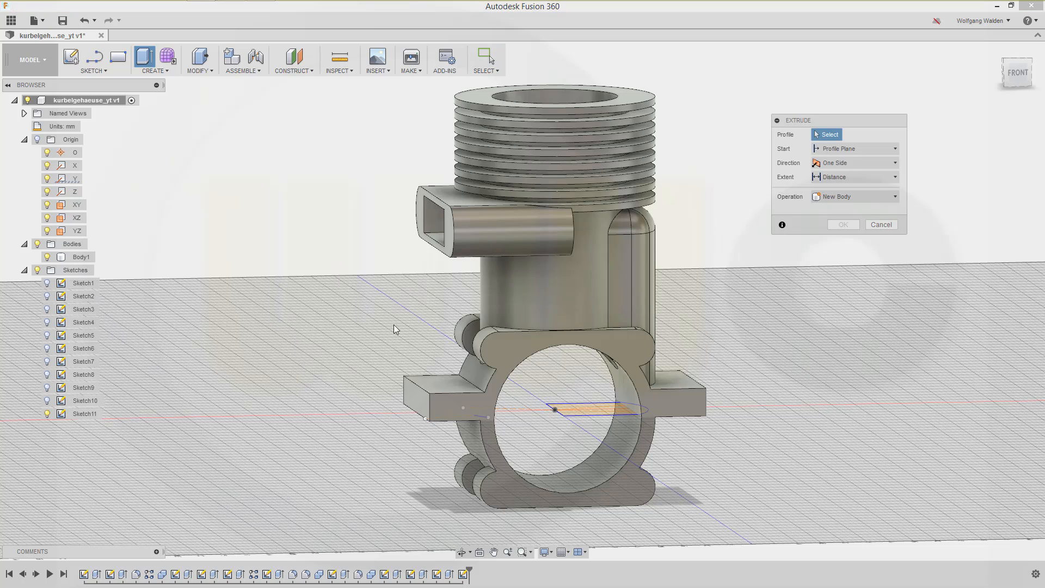
click(583, 409)
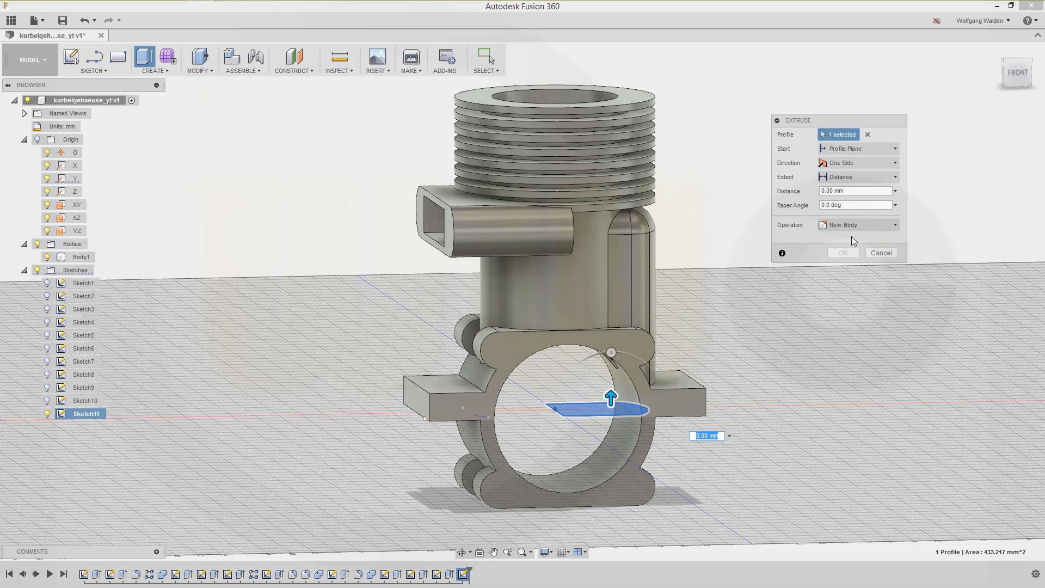
click(896, 225)
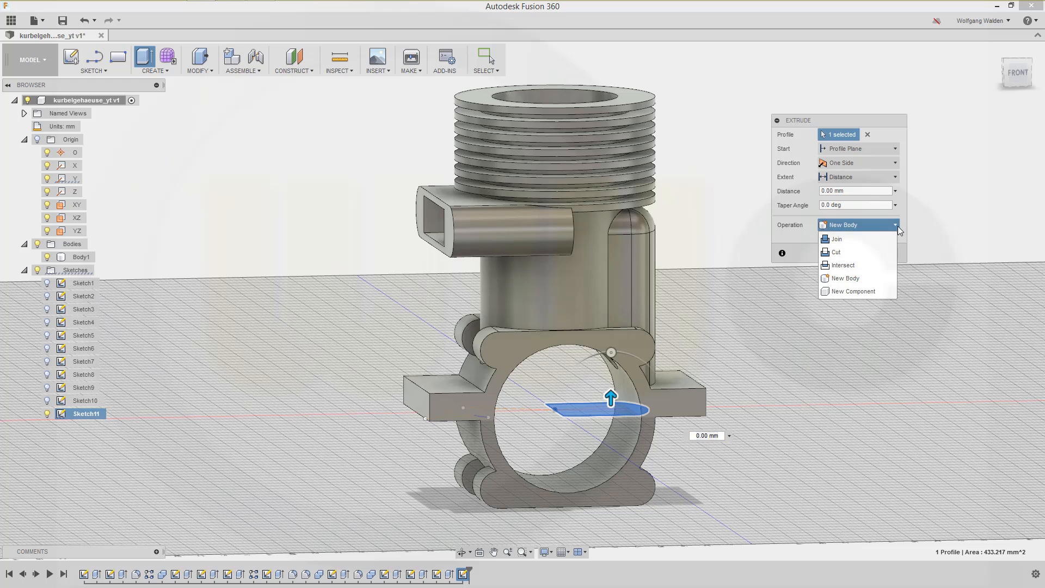
click(849, 224)
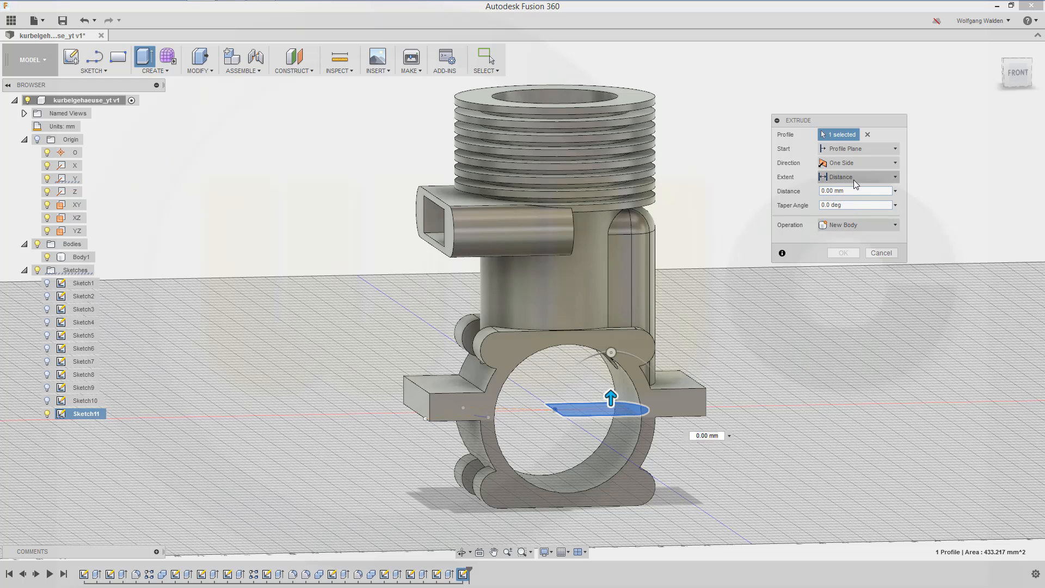
click(894, 149)
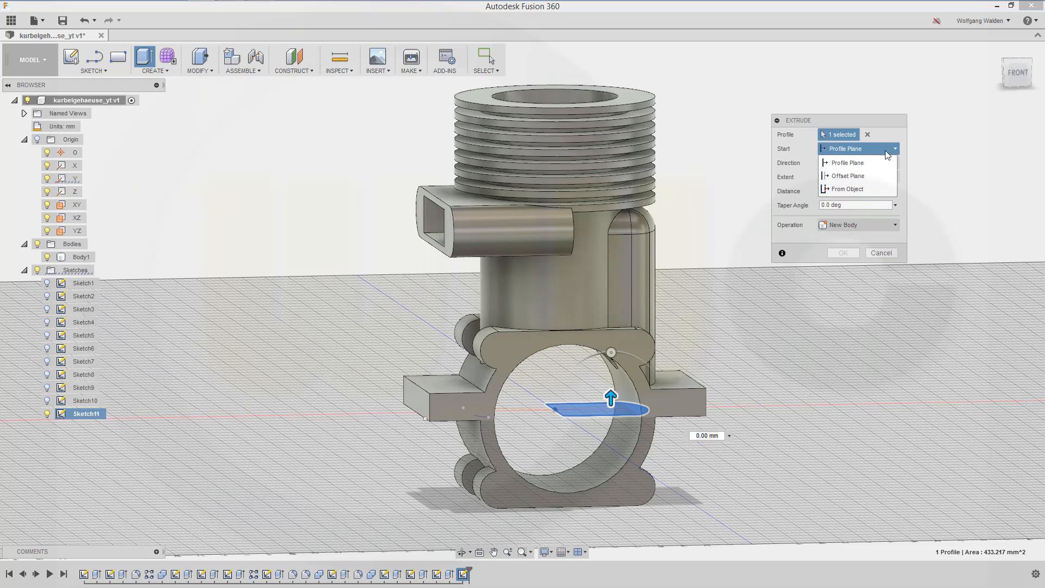
click(847, 184)
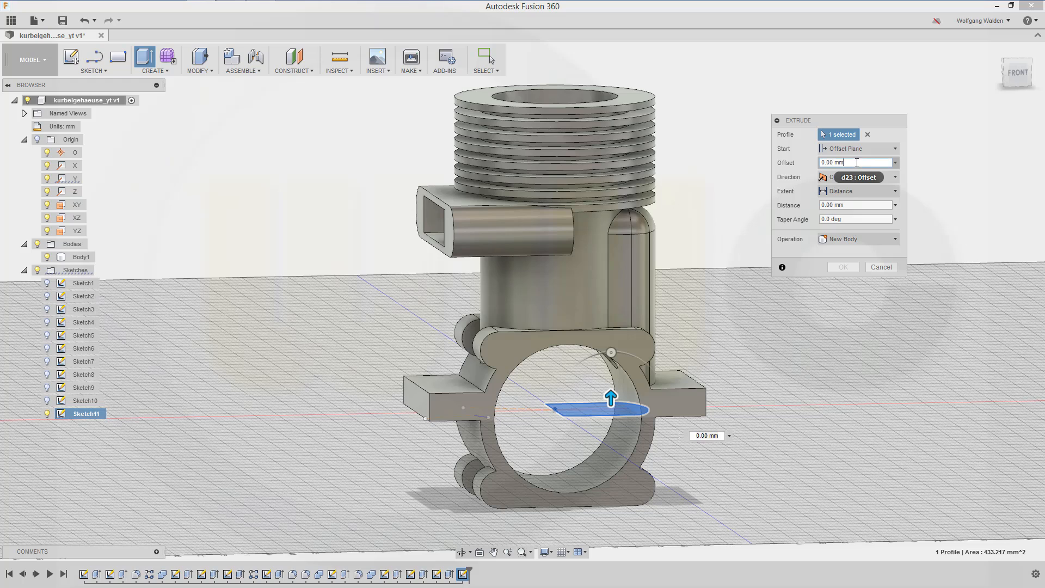
drag(857, 163, 769, 161)
text(6)
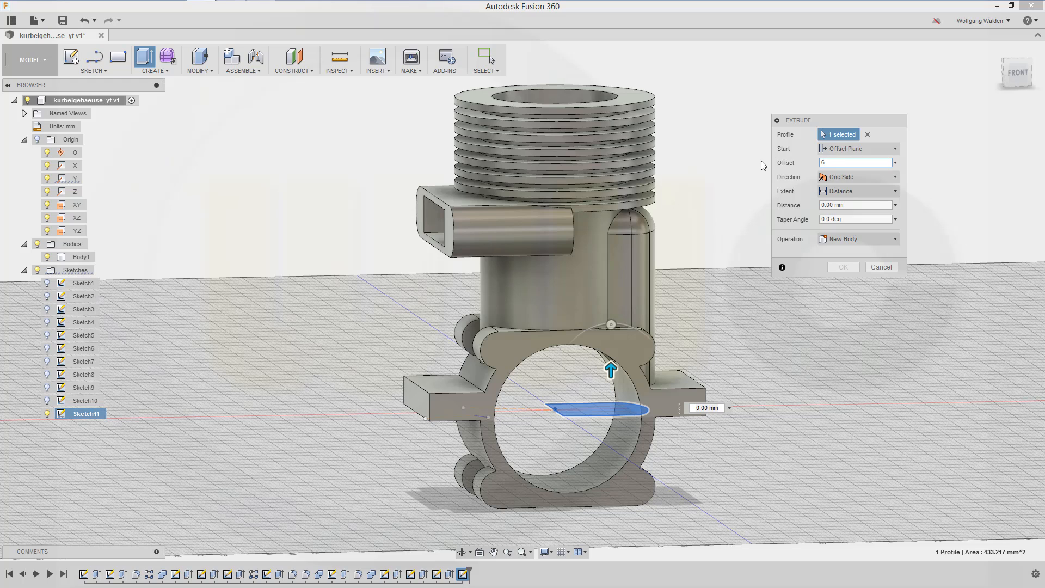
key(Tab)
text(36)
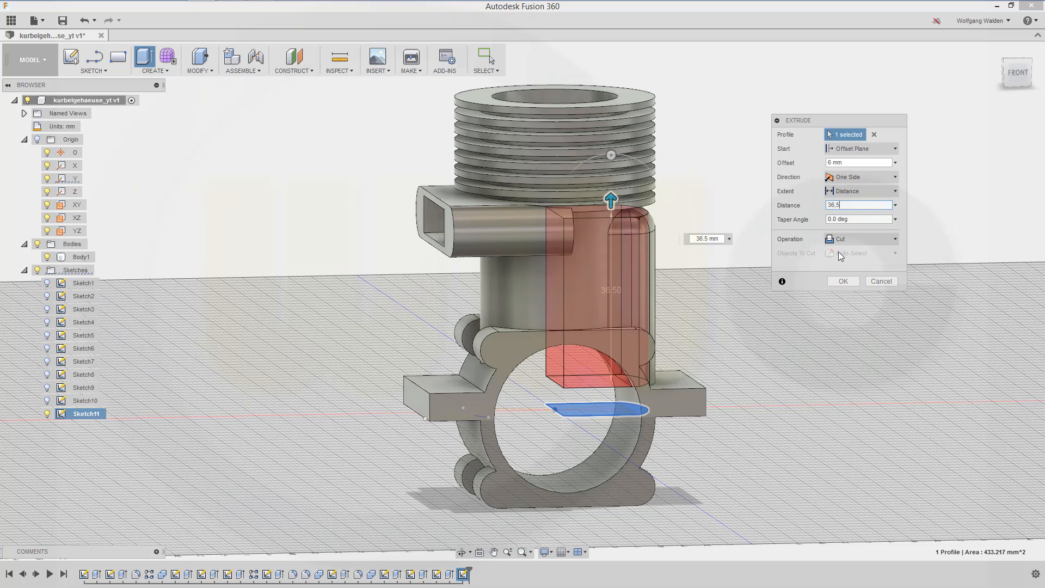
click(847, 282)
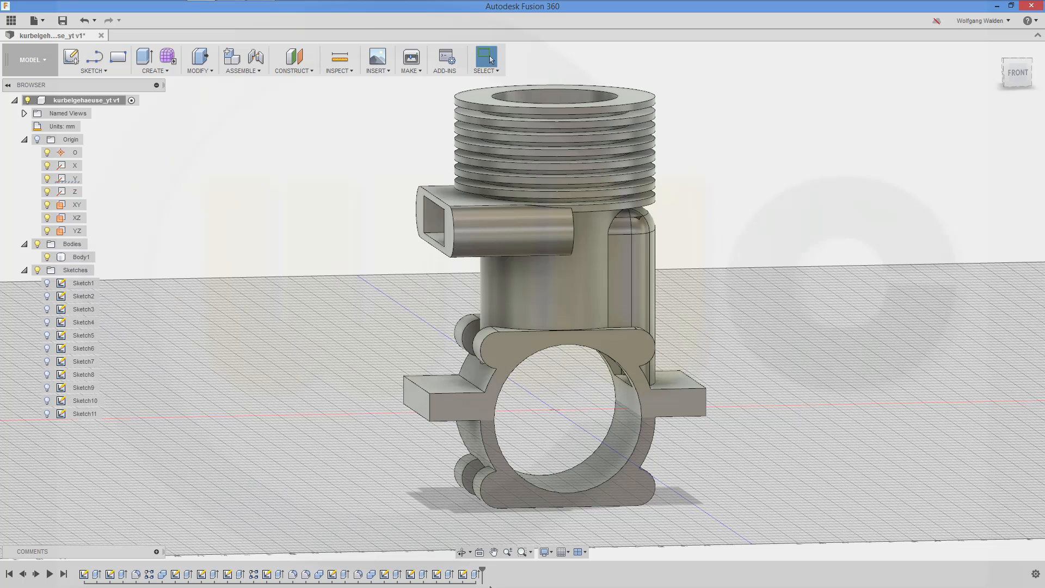
Edit the last extrusion and change its operation to New Body.
double_click(475, 574)
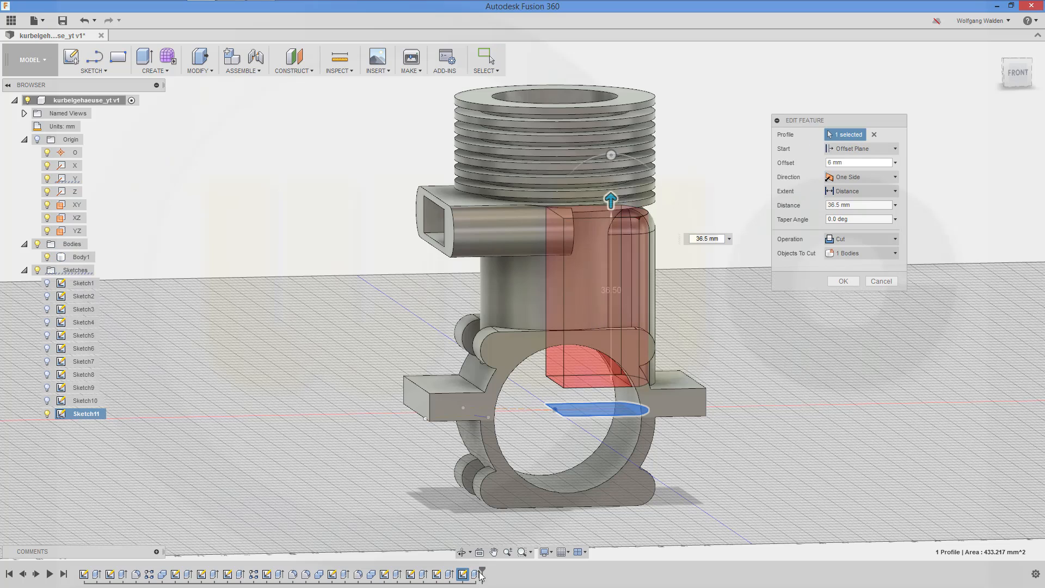
click(897, 238)
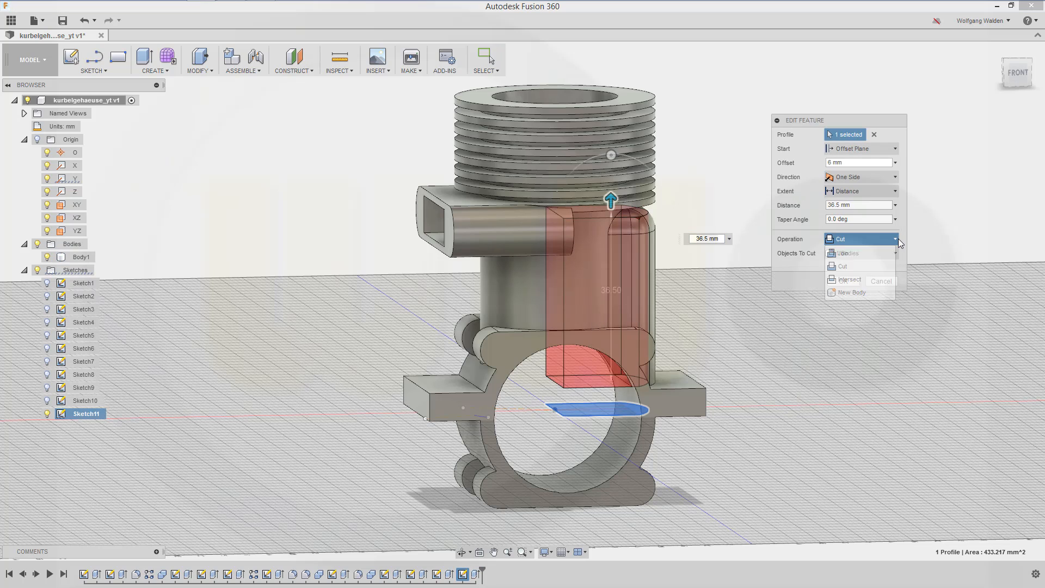
click(859, 293)
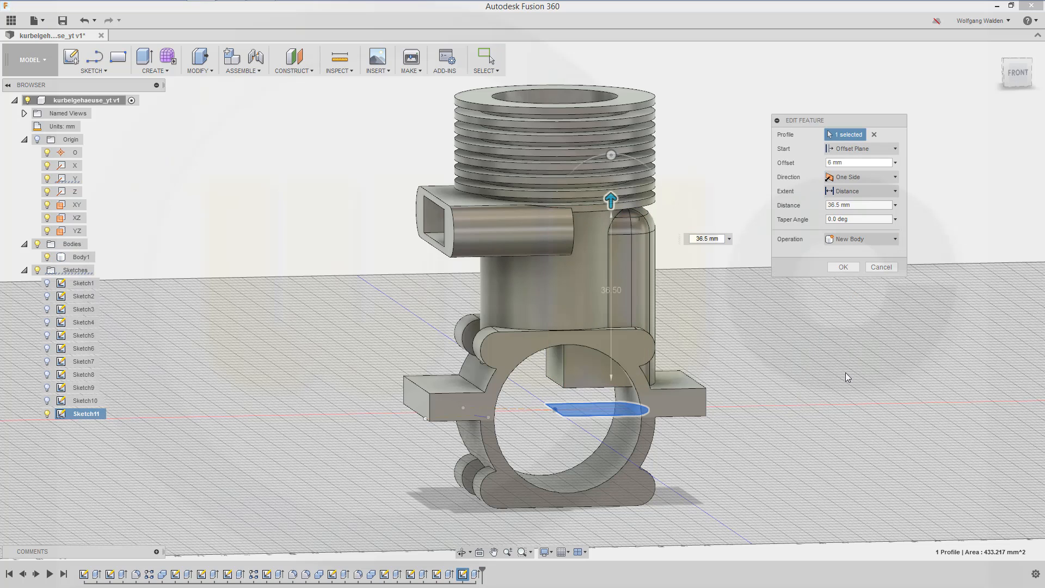
click(843, 267)
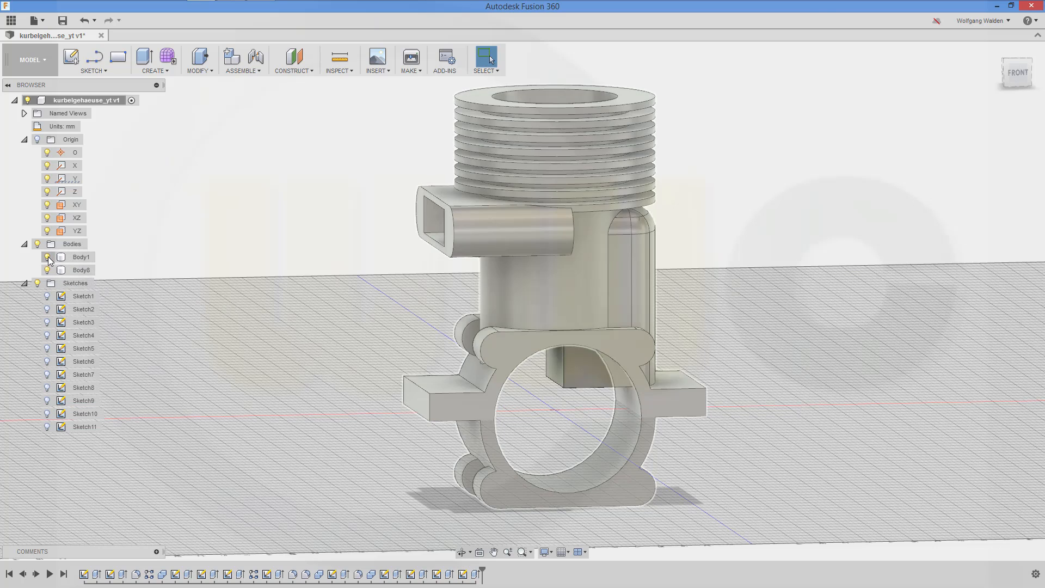
Hide Body1 and fillet the two vertical edges where the extruded block's flat sides meet its curved face.
click(46, 257)
middle_drag(475, 200, 415, 221)
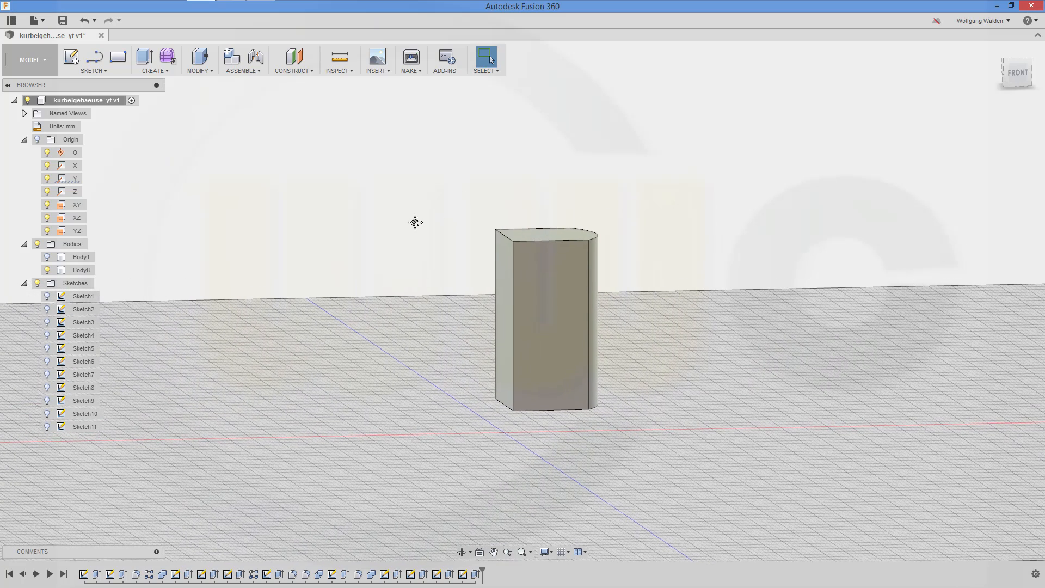
key(f)
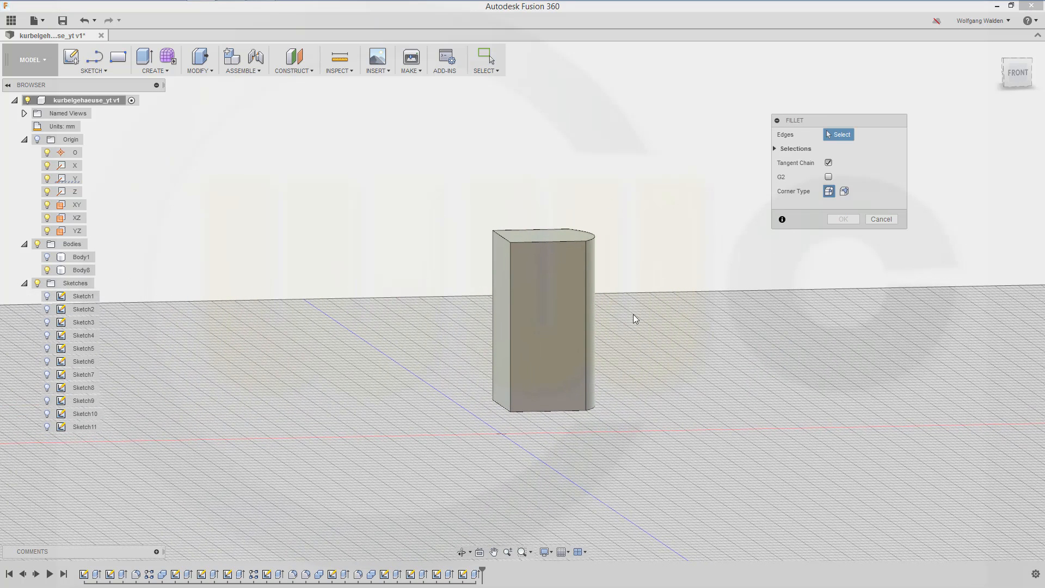
click(586, 325)
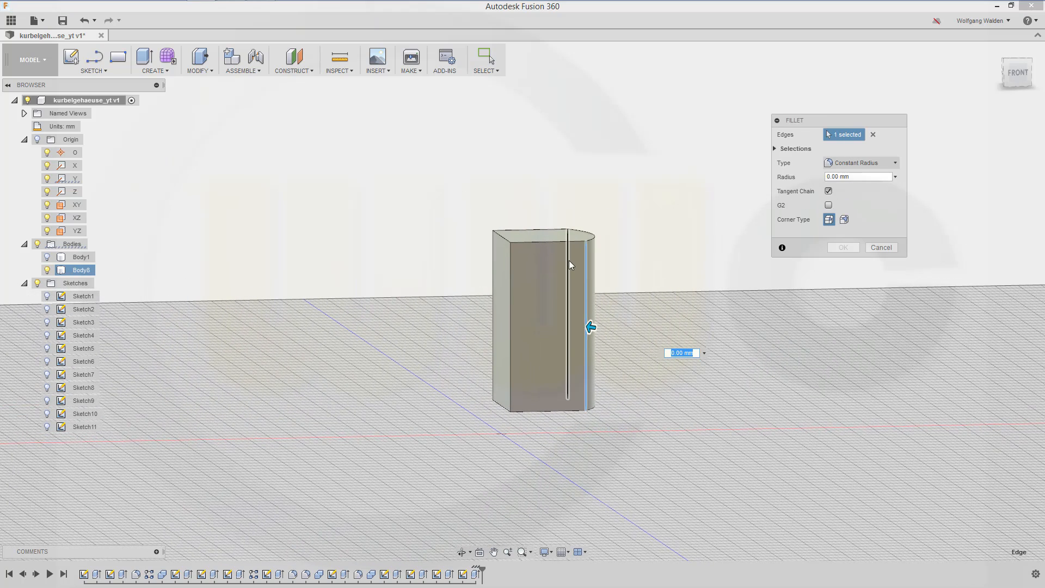
click(568, 262)
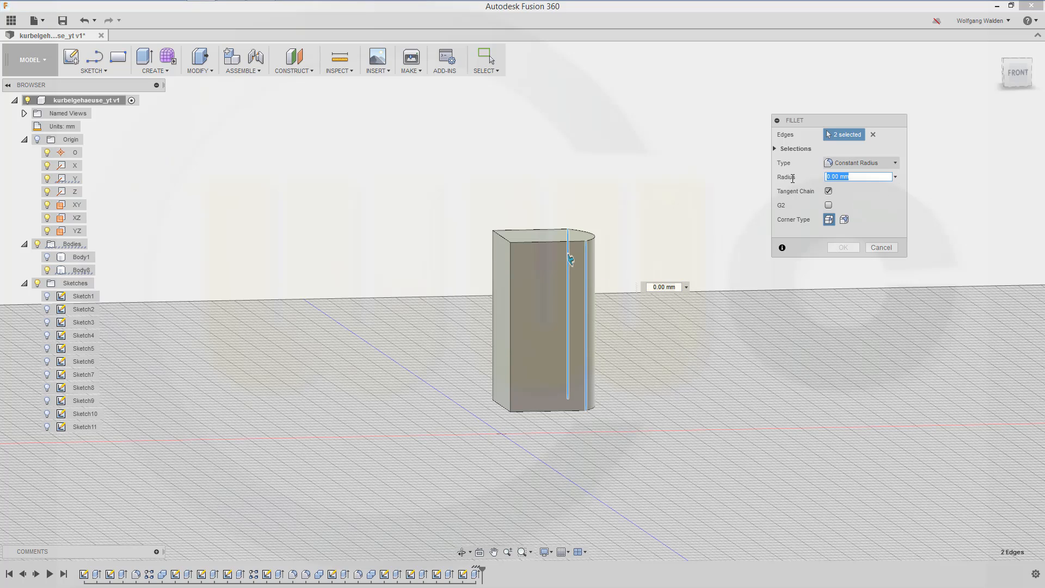
text(20)
key(Return)
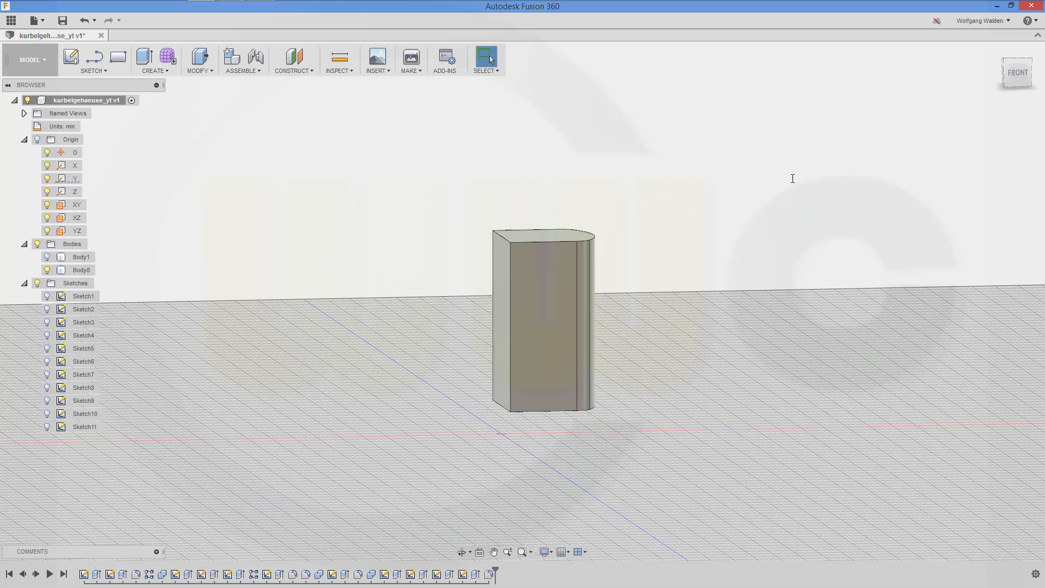
Fillet the tangent chain of edges around the block's top face with a 3.5 mm radius.
key(f)
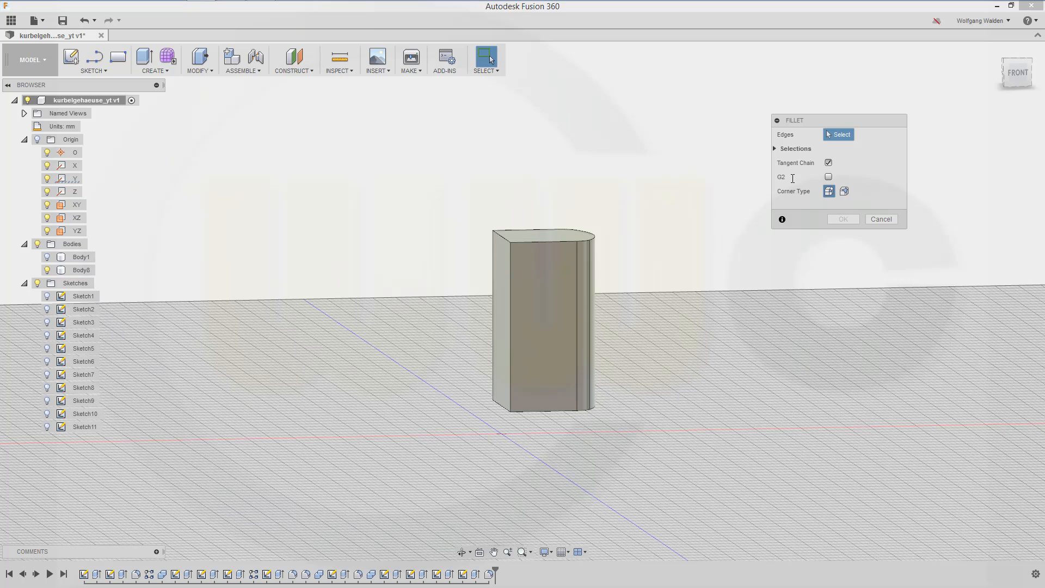
click(572, 244)
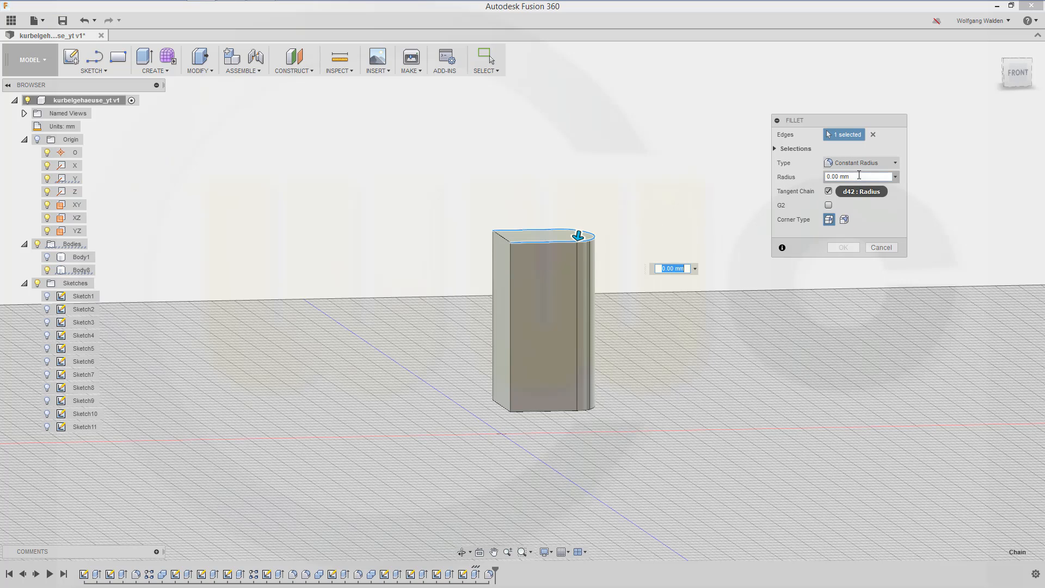
text(3.5)
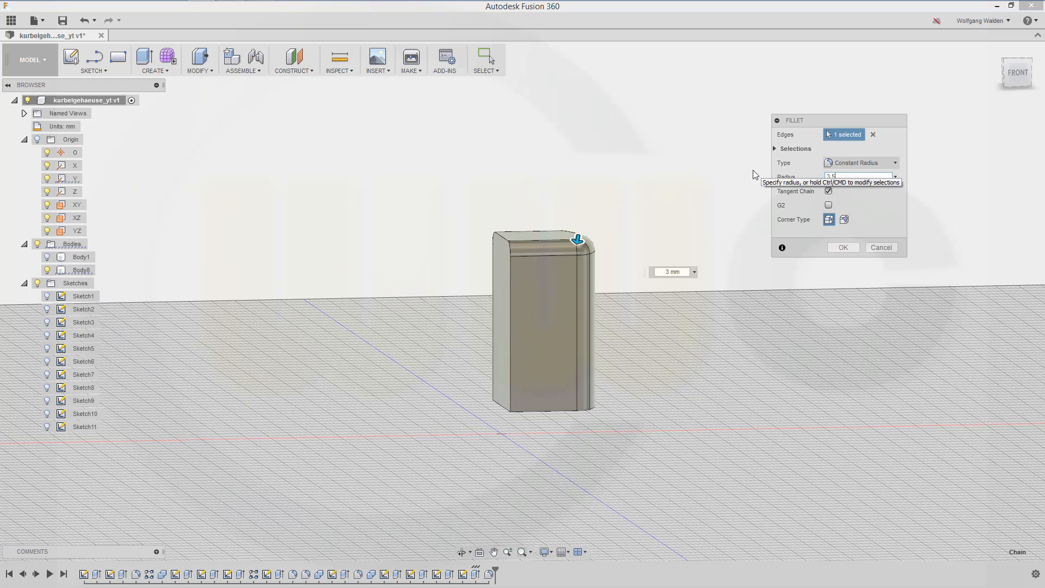
key(Return)
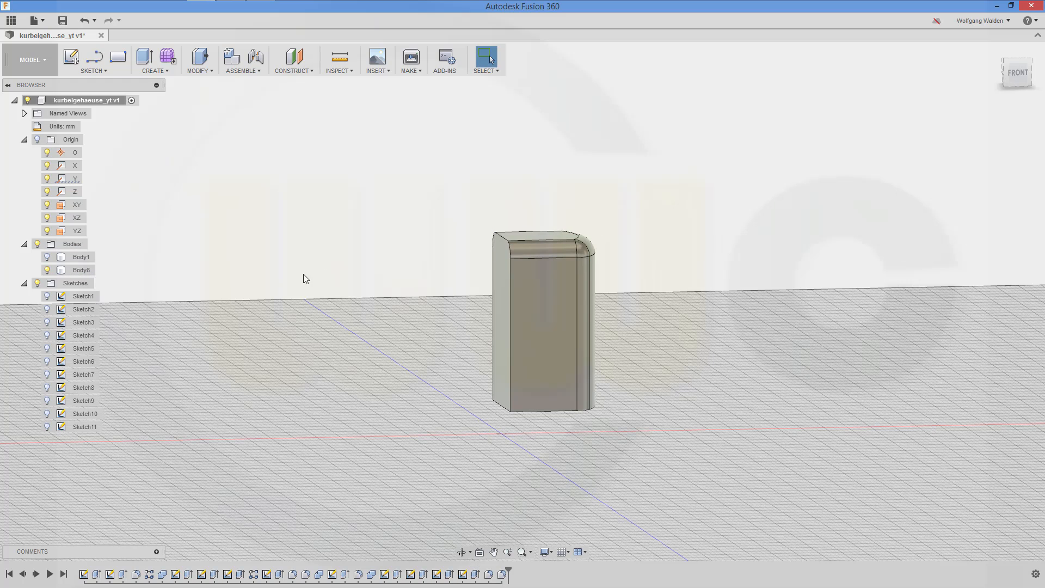
Show Body1 again and subtract the filleted block from it with Combine set to Cut.
click(47, 270)
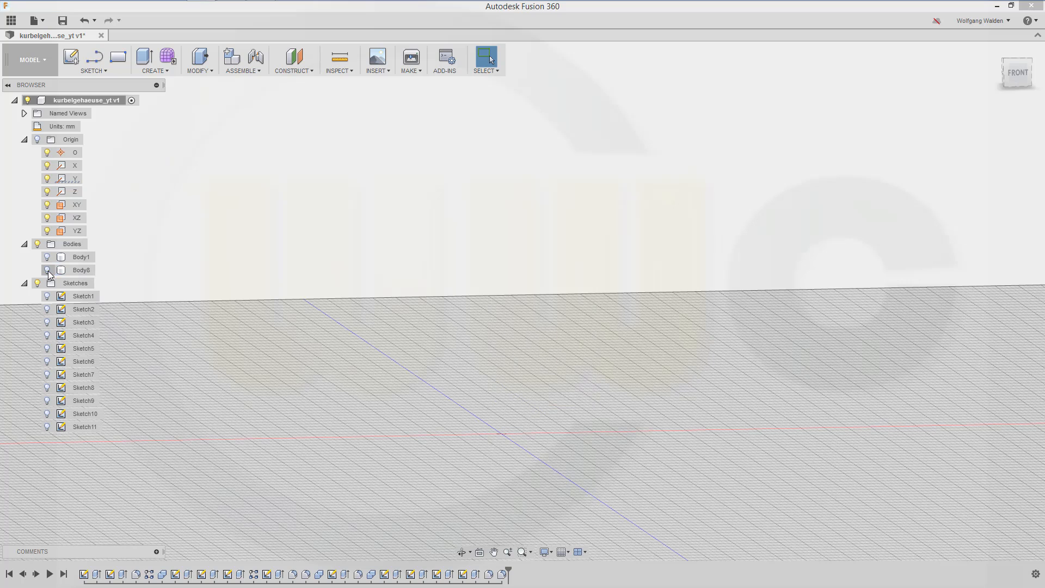
click(47, 270)
click(48, 257)
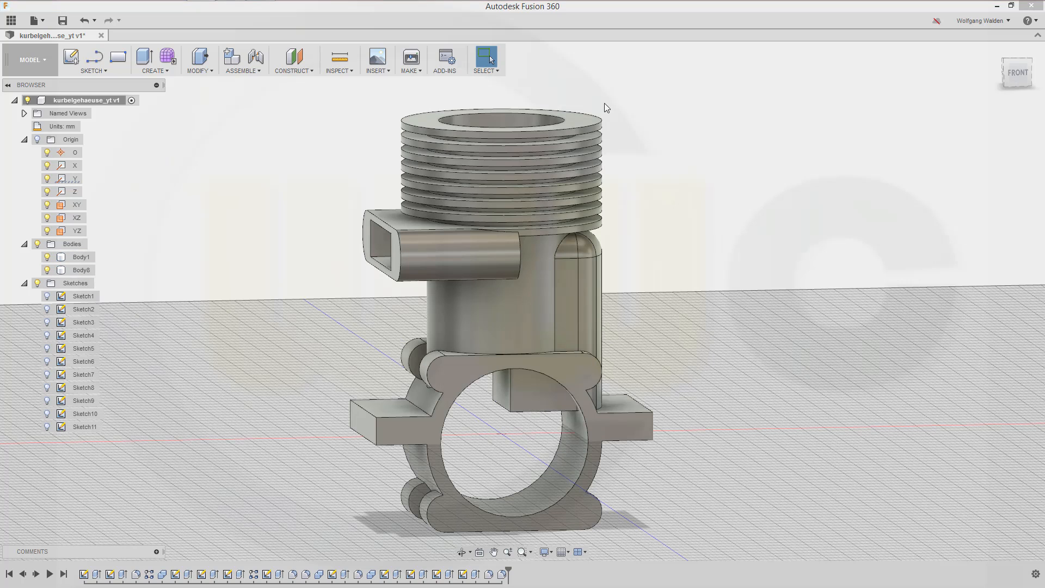
click(210, 70)
click(218, 173)
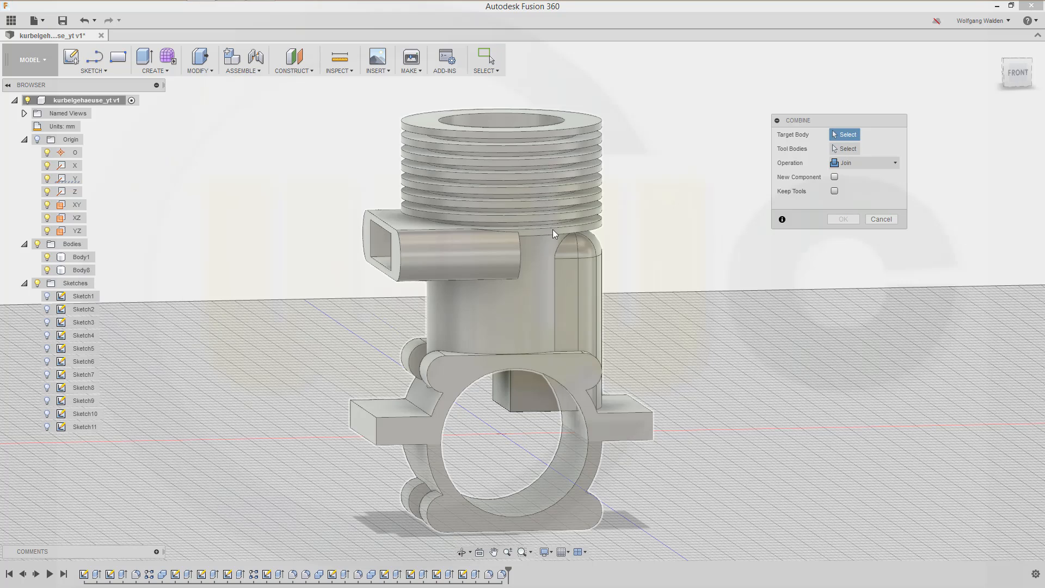
click(895, 162)
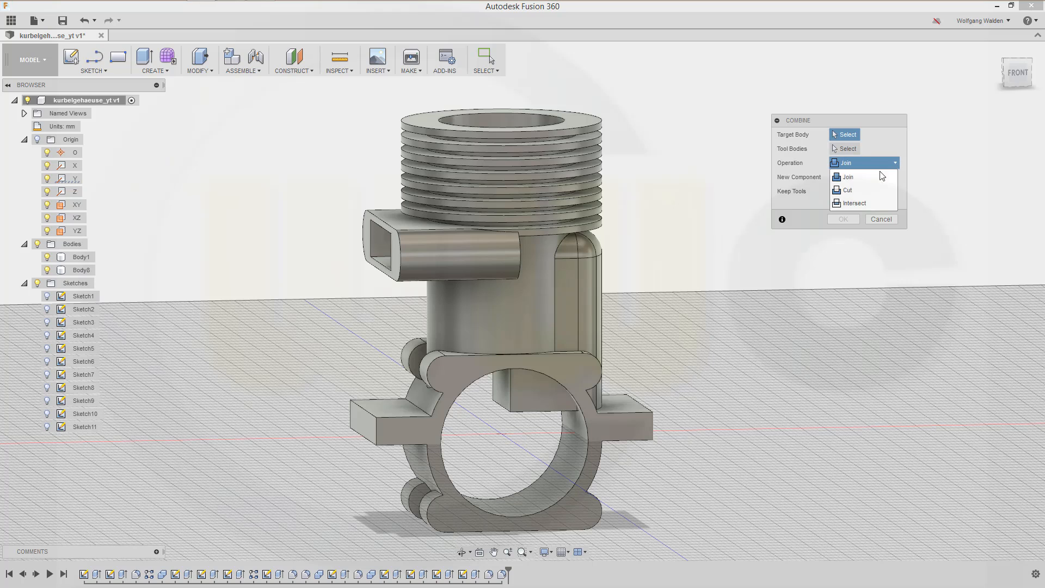
click(860, 189)
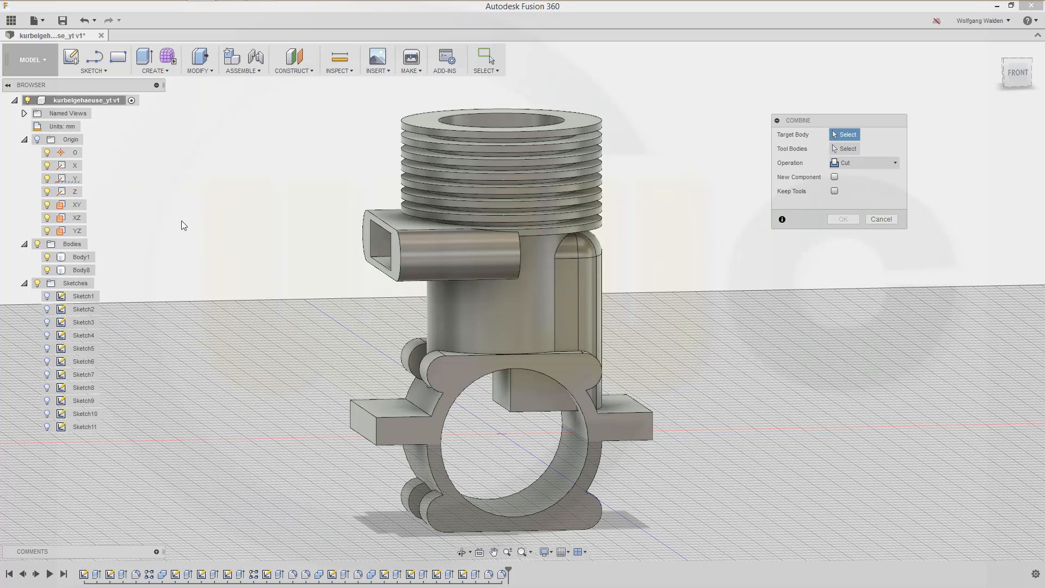
click(90, 259)
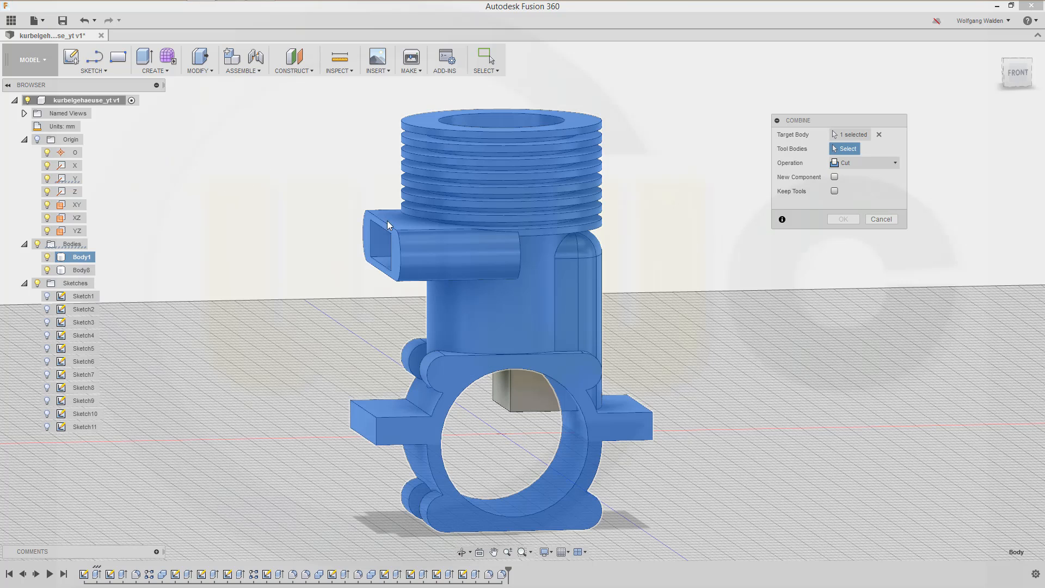
click(89, 270)
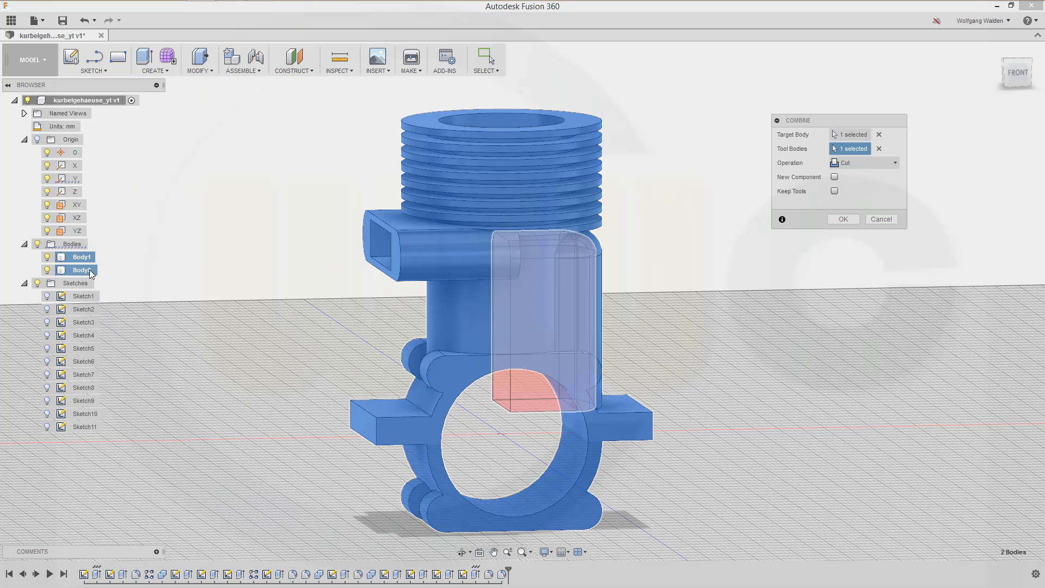
click(850, 223)
Start a new sketch on the XZ origin plane and hide Body1.
shift+middle_drag(672, 259, 677, 358)
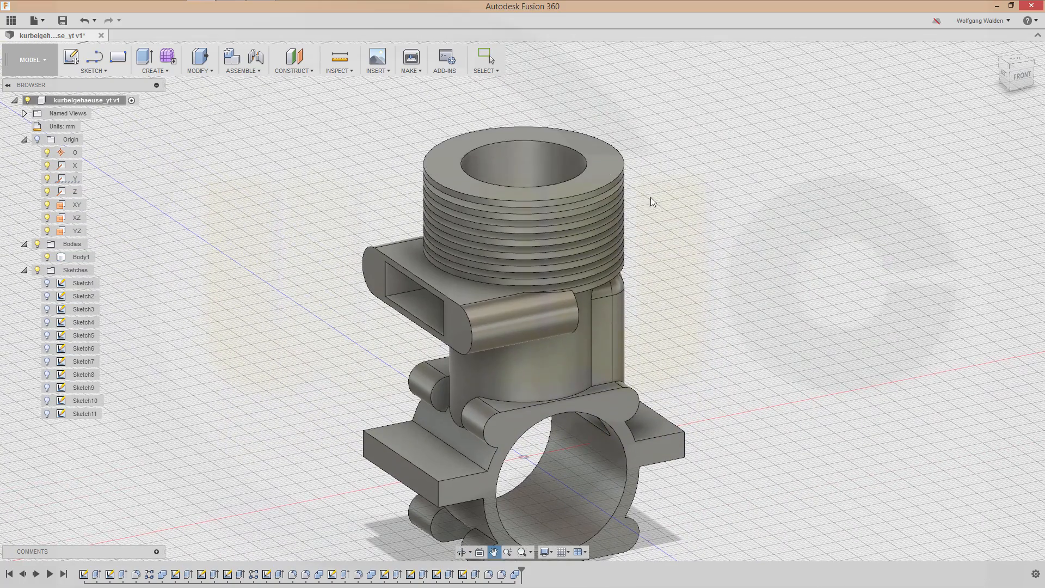
mouse_move(672, 264)
shift+middle_down()
mouse_move(658, 233)
mouse_move(658, 258)
shift+middle_up()
key(Escape)
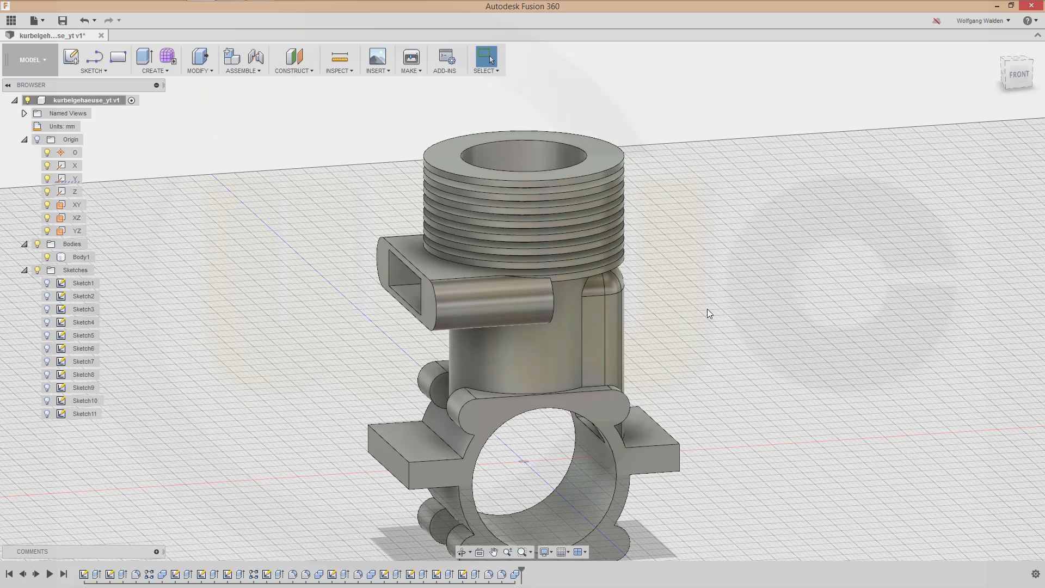
middle_drag(705, 305, 686, 204)
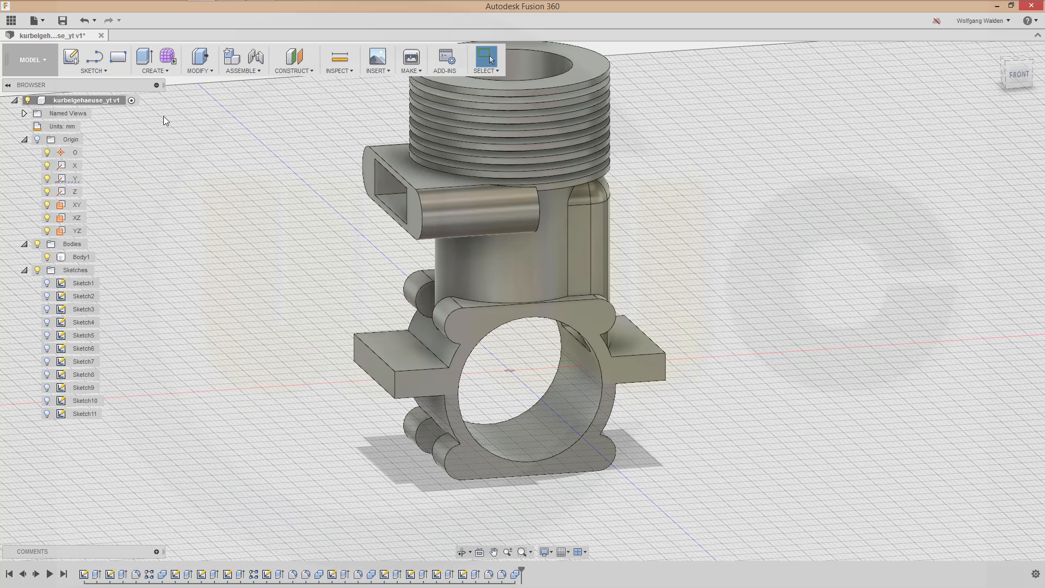
click(72, 58)
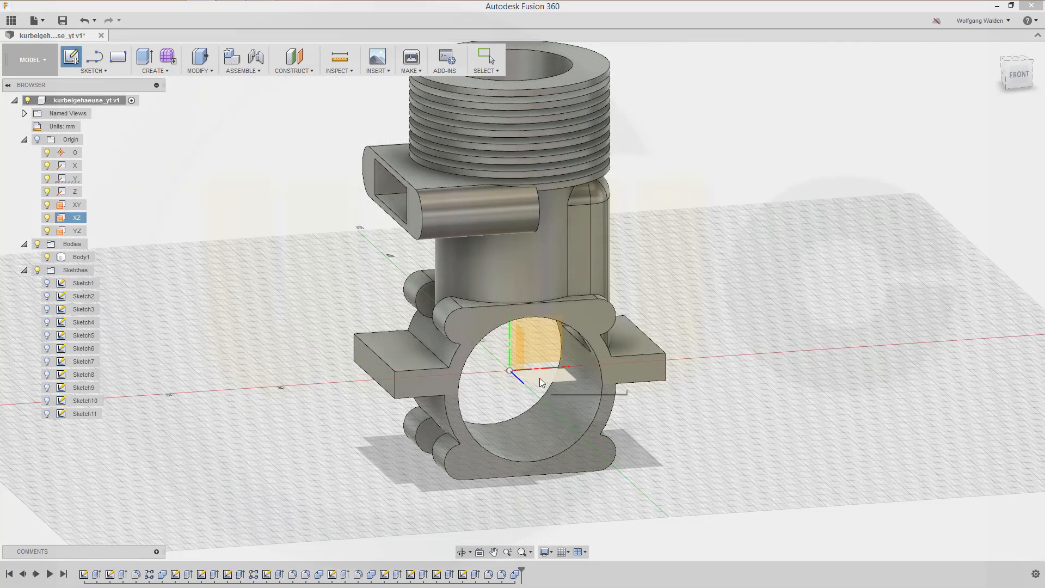
click(540, 377)
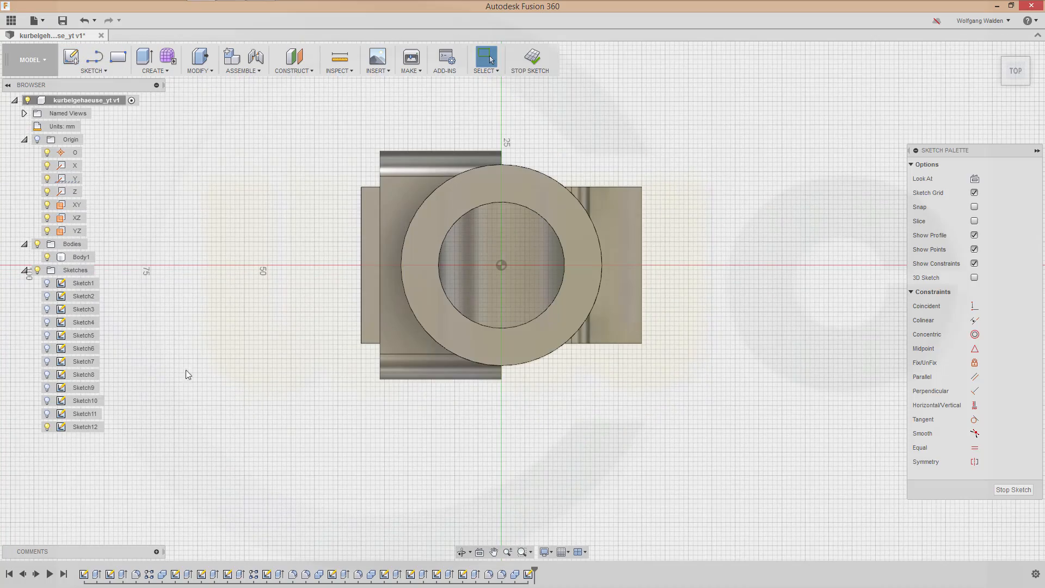
click(48, 258)
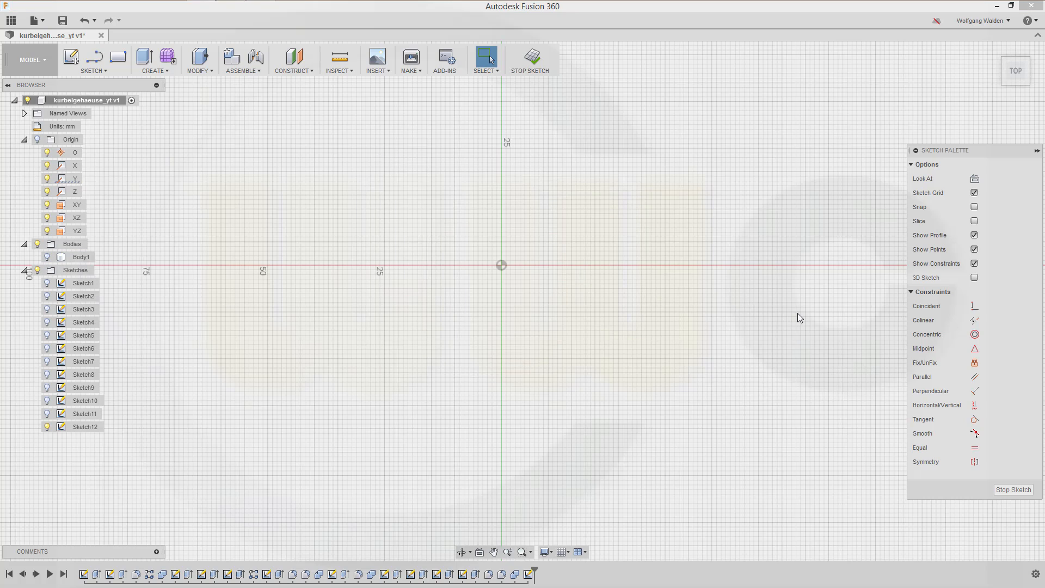
Draw a 7 mm diameter circle directly below the origin in the new sketch.
key(c)
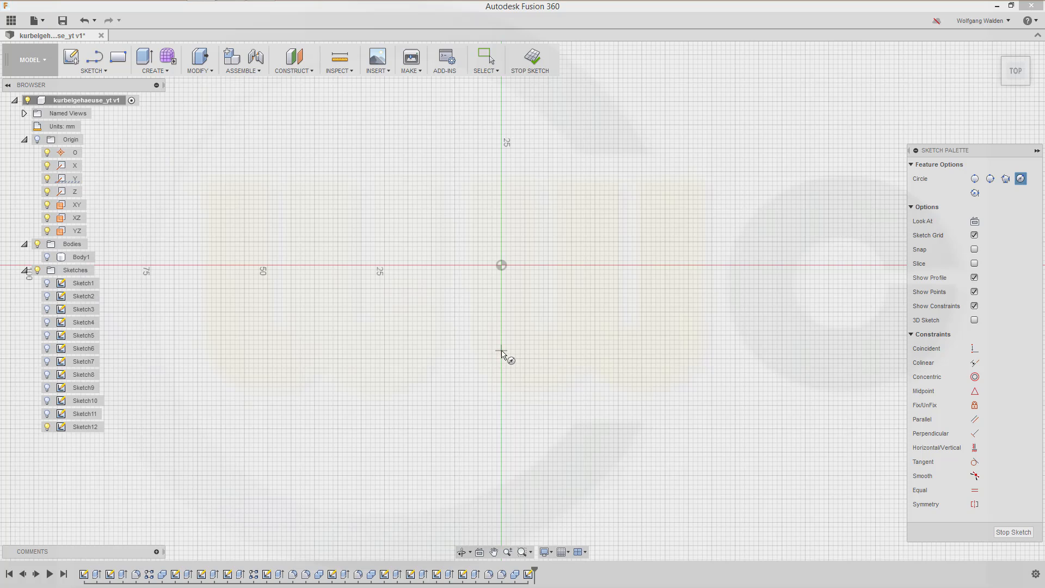
click(501, 351)
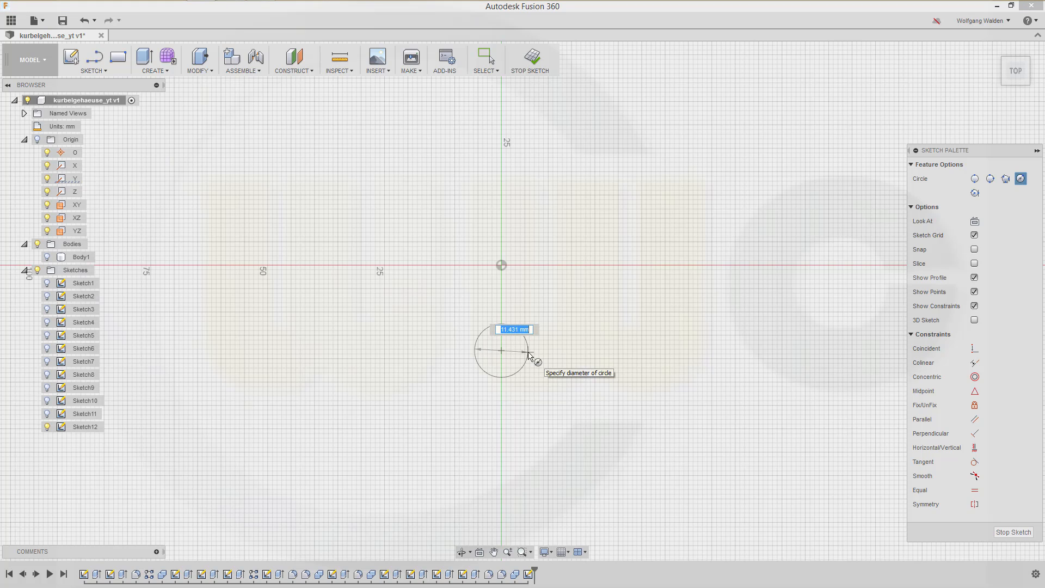
text(7)
key(Return)
key(Escape)
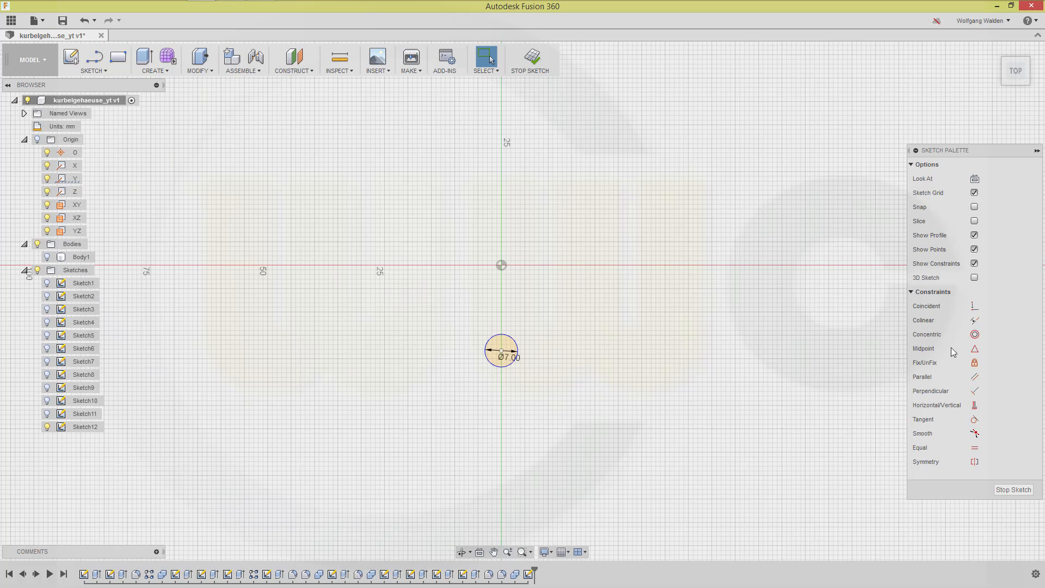
Align the circle's centre vertically with the origin using a Horizontal/Vertical constraint.
click(975, 406)
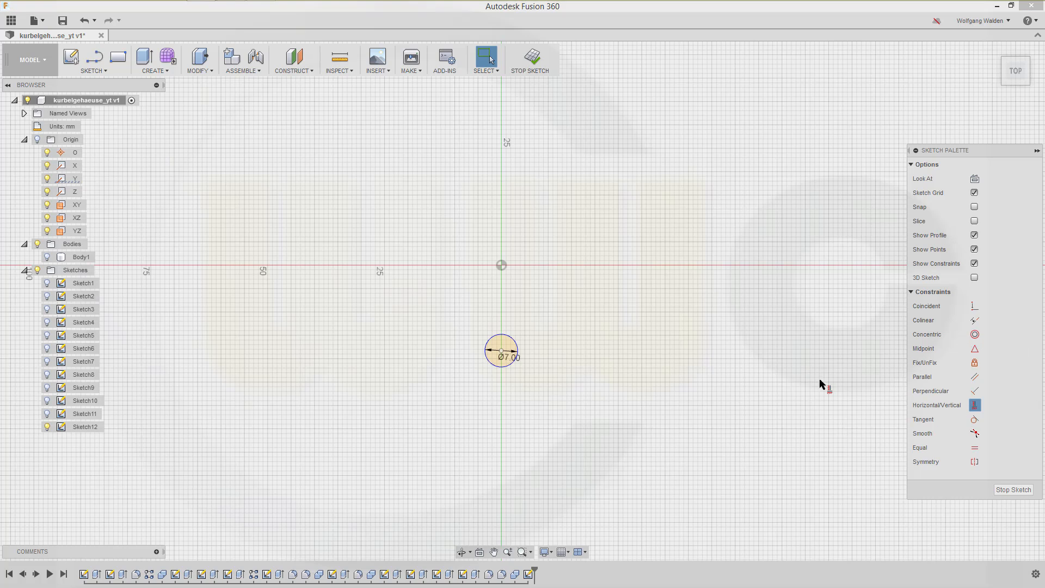
click(501, 351)
click(502, 267)
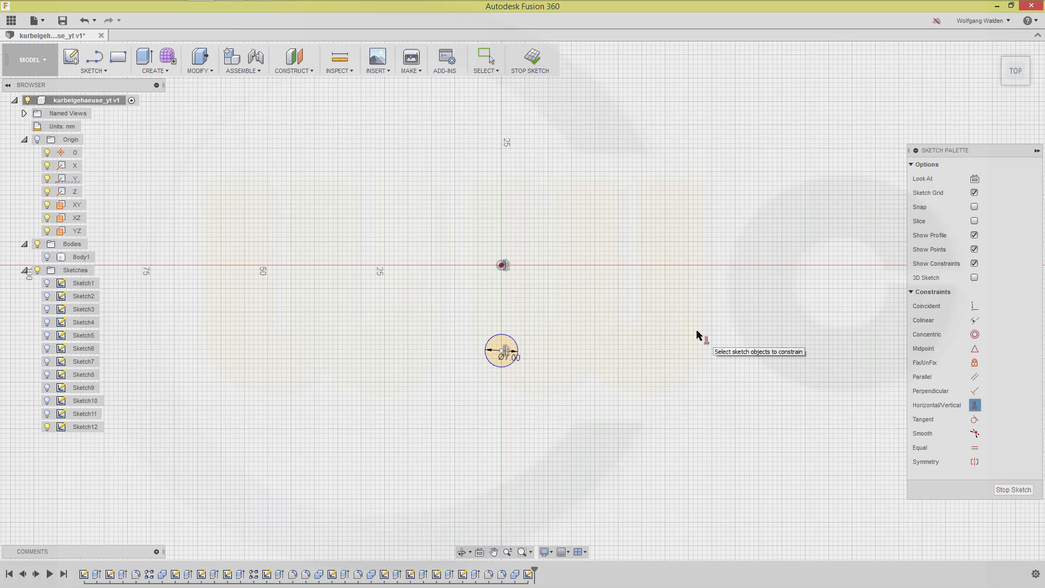
key(Escape)
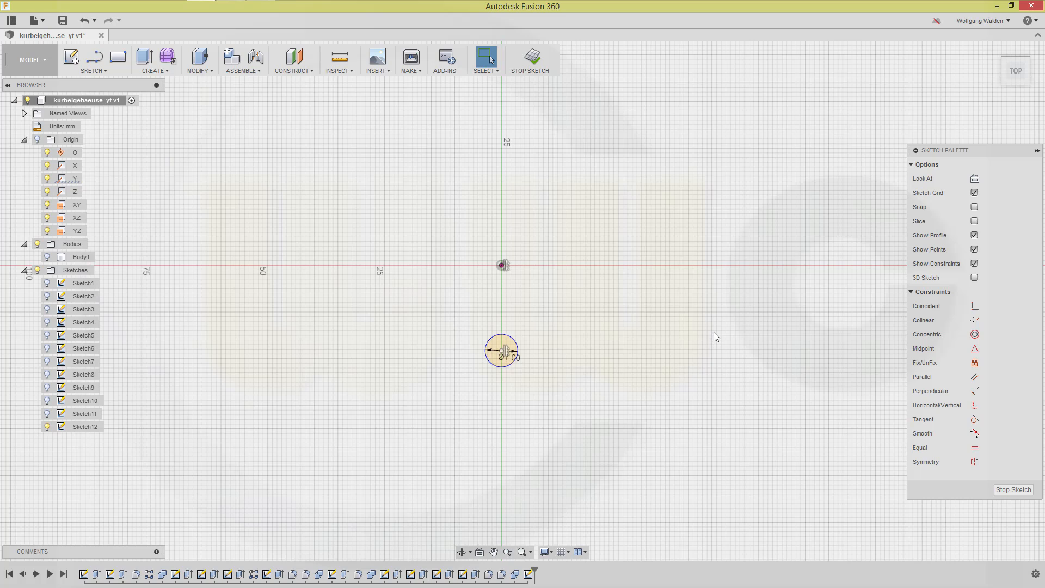
Dimension the vertical distance between the origin and the circle's centre as 34 mm.
click(503, 355)
click(501, 266)
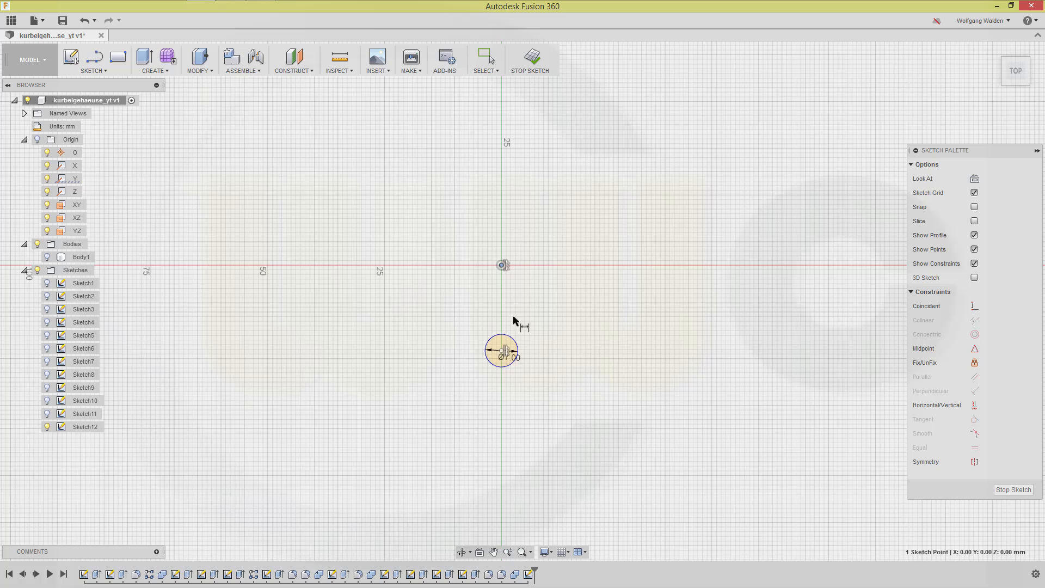
click(501, 351)
click(607, 333)
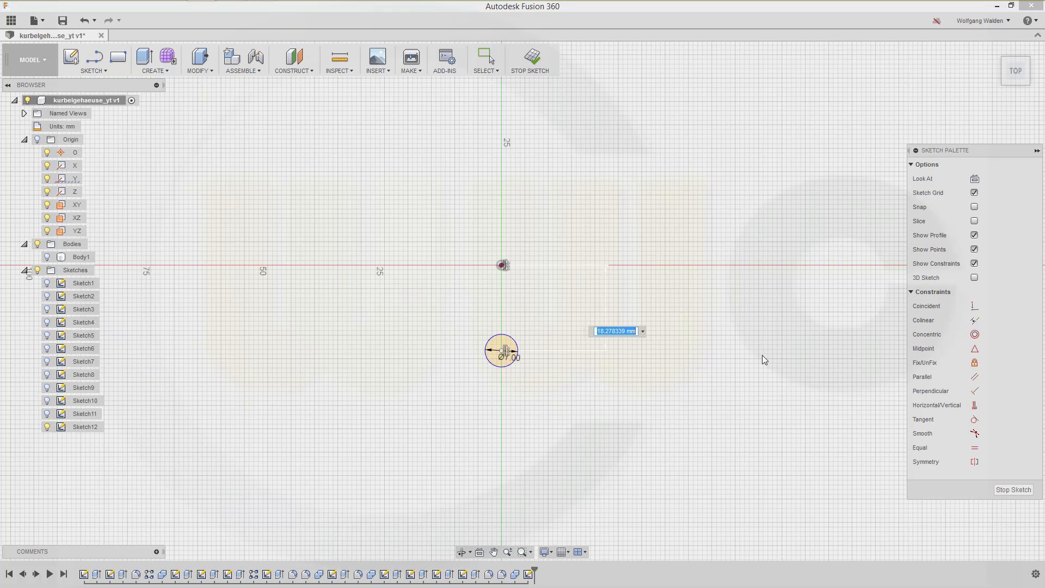
text(34)
key(Return)
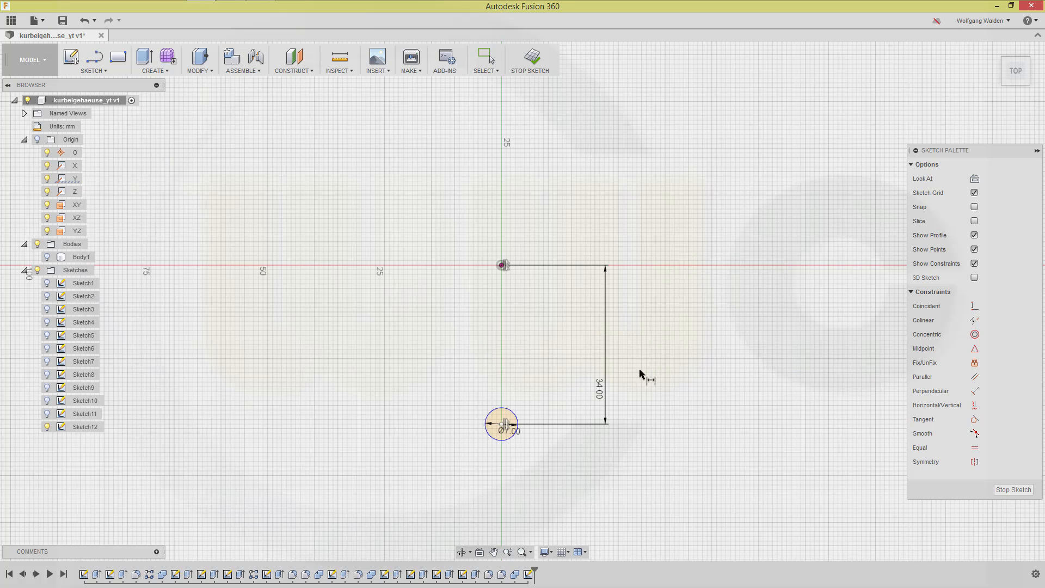
Set the distance between the origin and the circle's centre to 17 mm and finish the sketch.
double_click(602, 393)
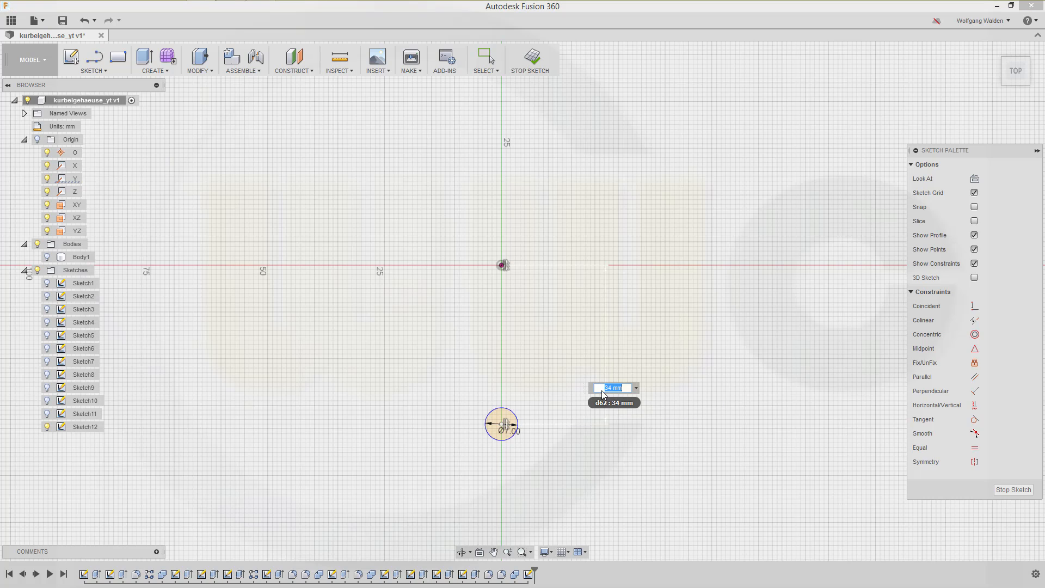
text(17)
key(Return)
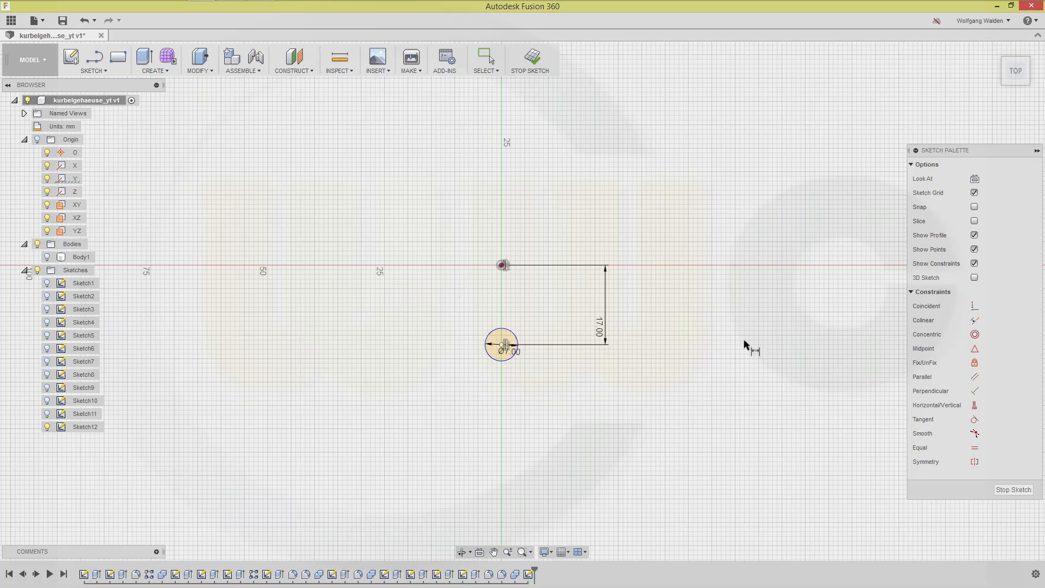
click(1014, 490)
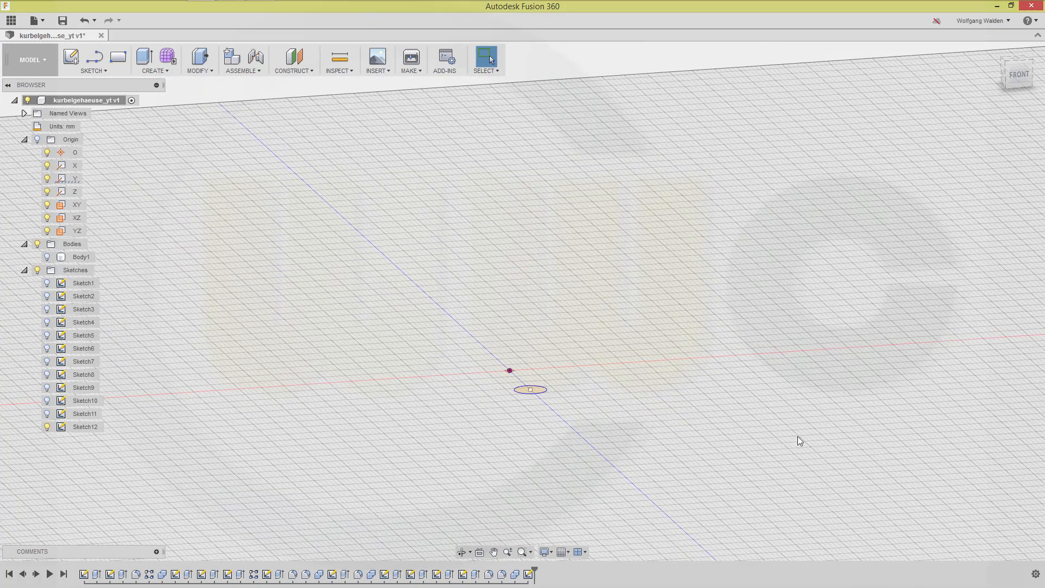
Show Body1 and extrude the circle by -8 mm as a new body, starting from an offset plane at 67.5 mm.
click(47, 257)
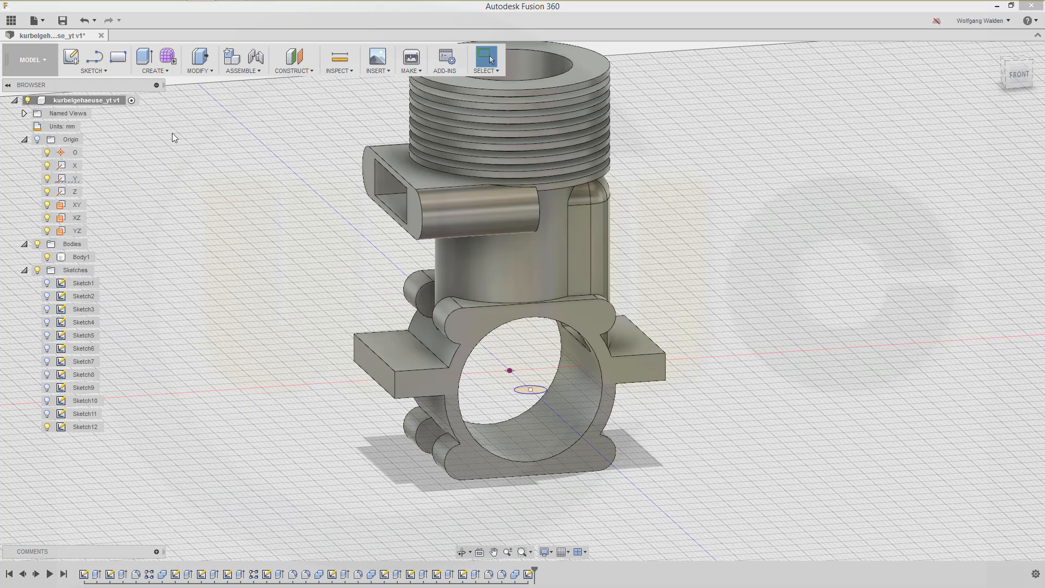
click(144, 56)
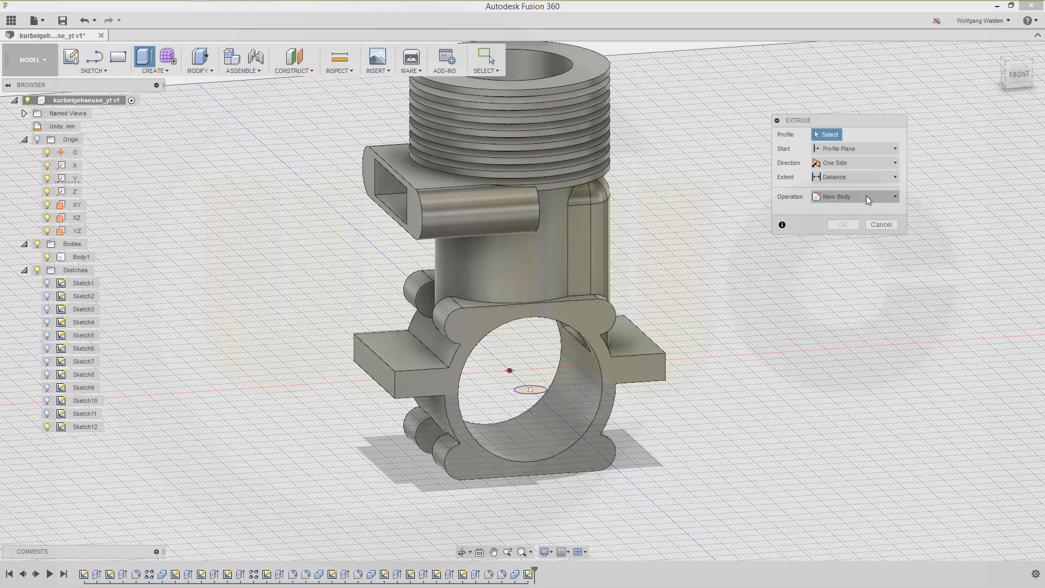
click(528, 391)
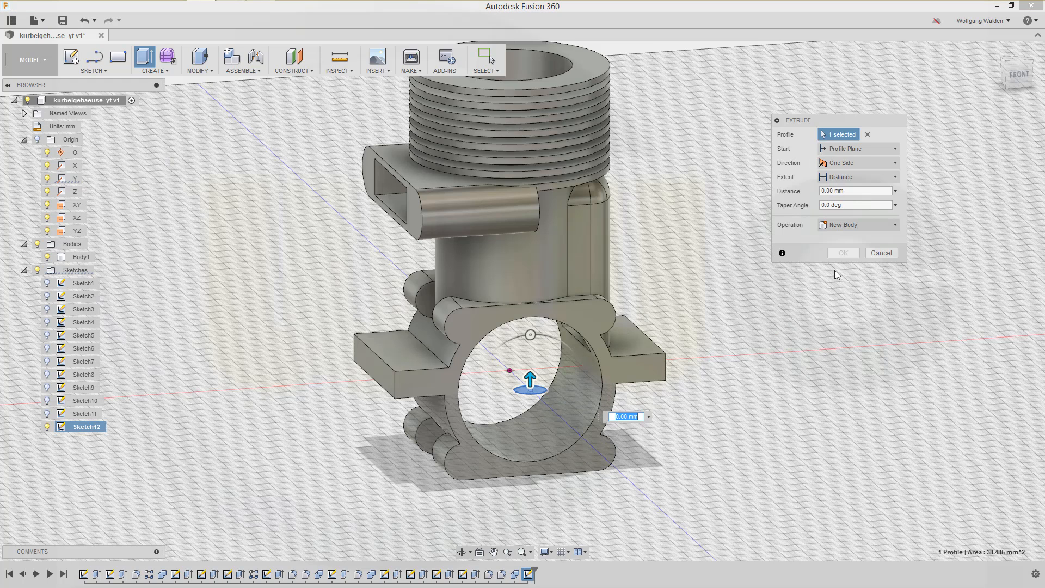
click(847, 192)
text(-8)
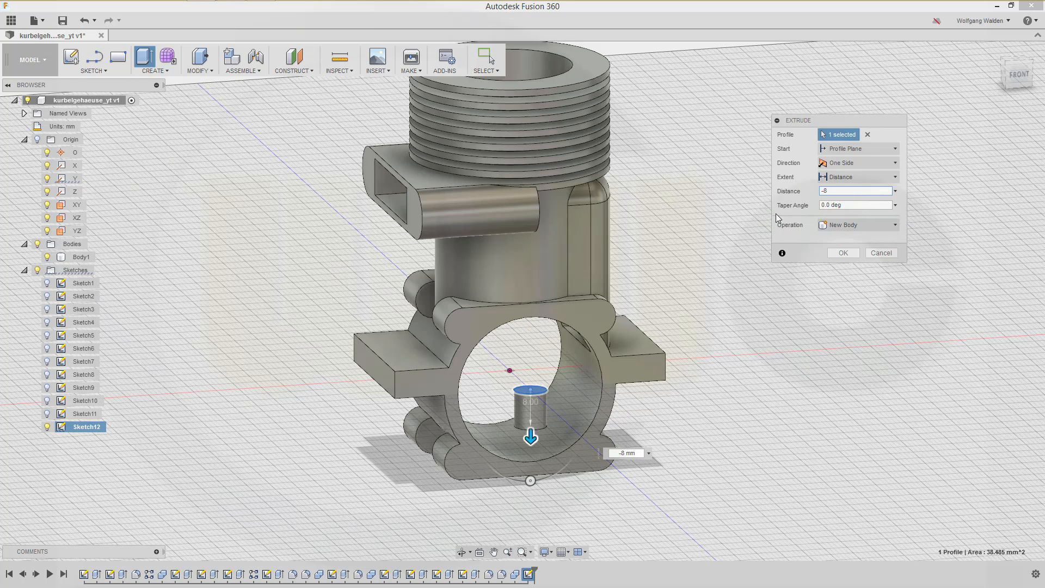
click(895, 148)
click(859, 176)
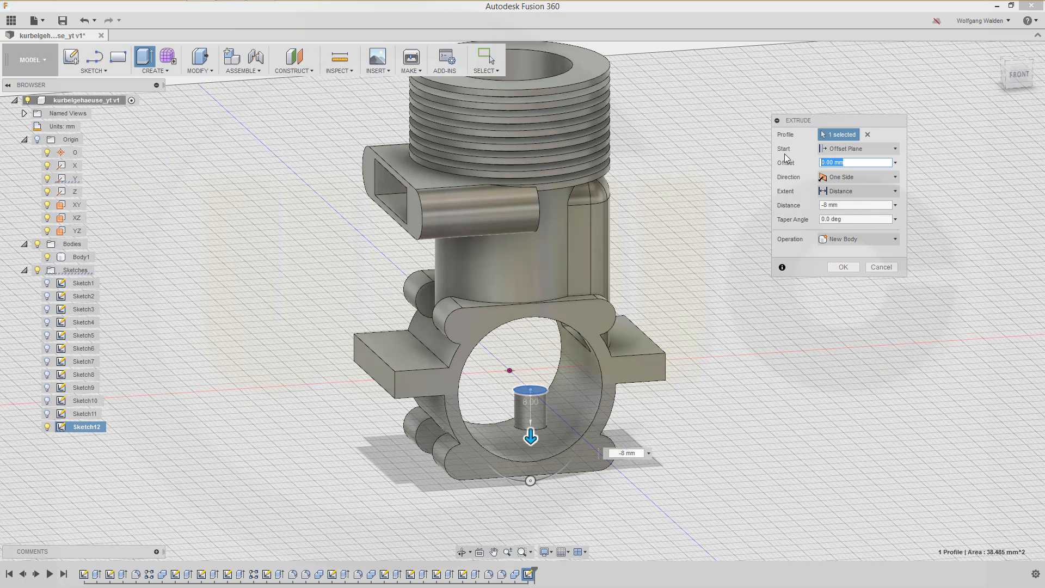
text(67,5)
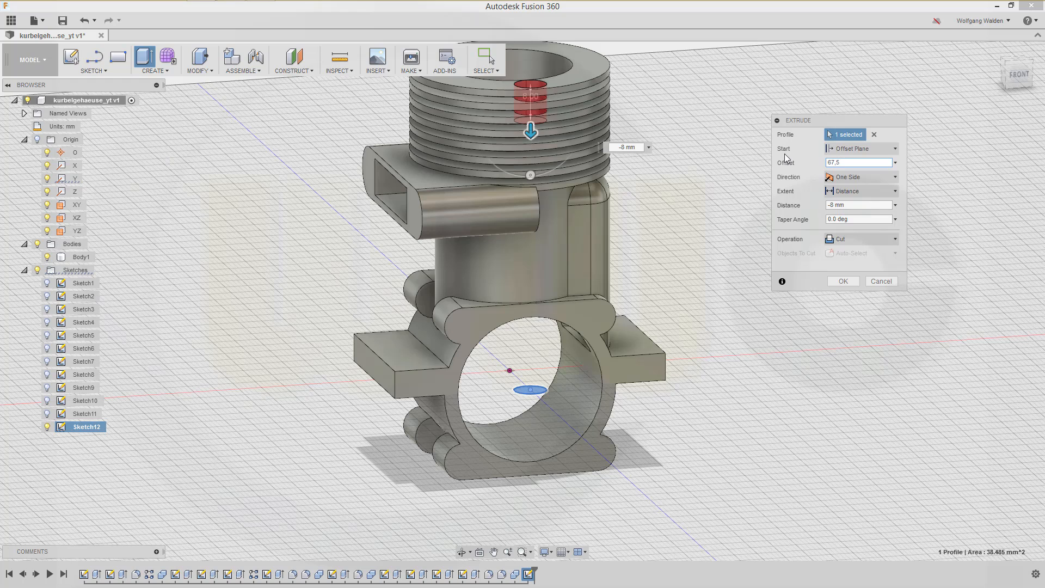
click(892, 240)
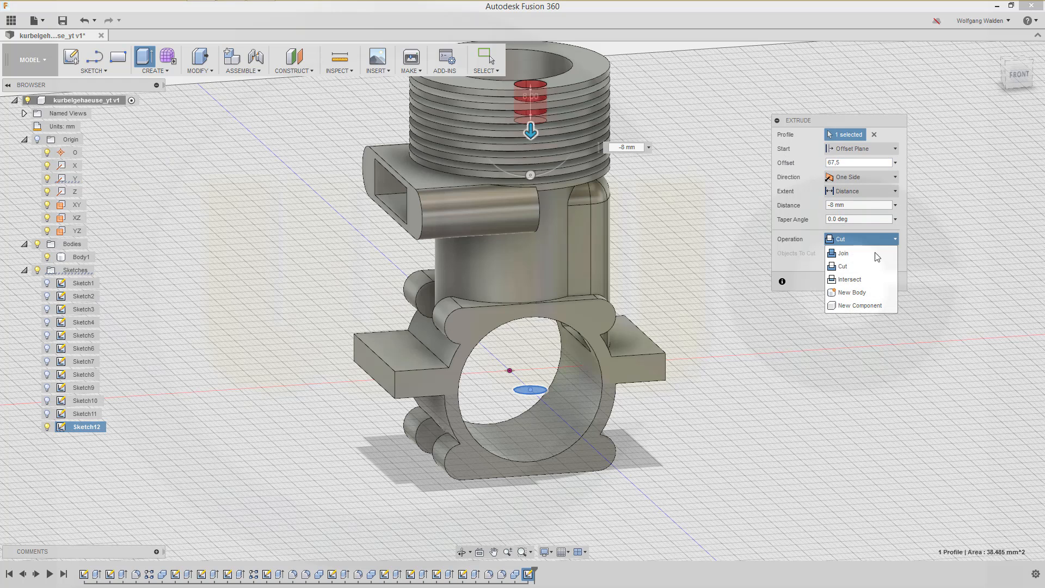
click(851, 292)
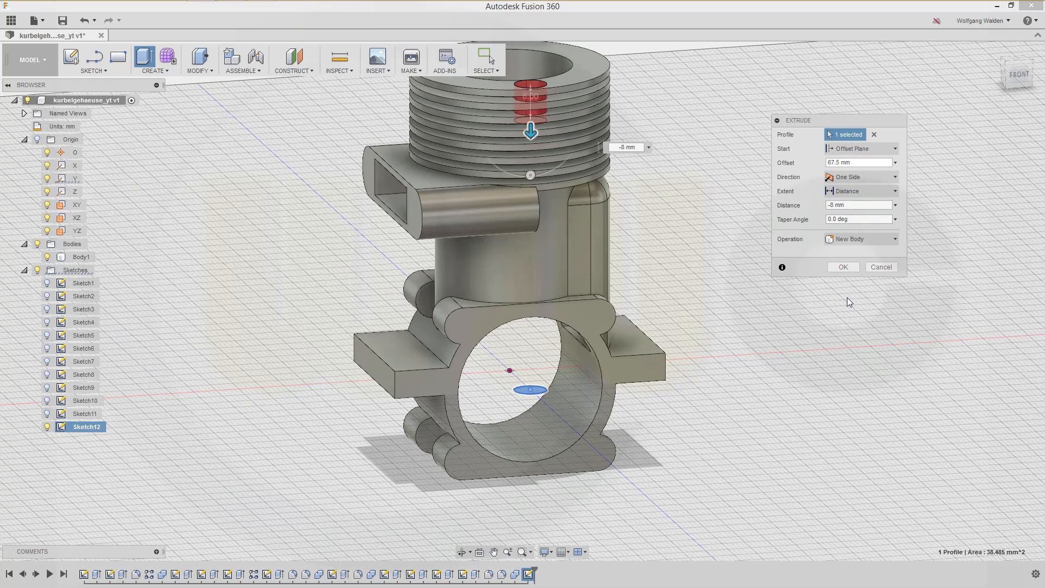
click(844, 268)
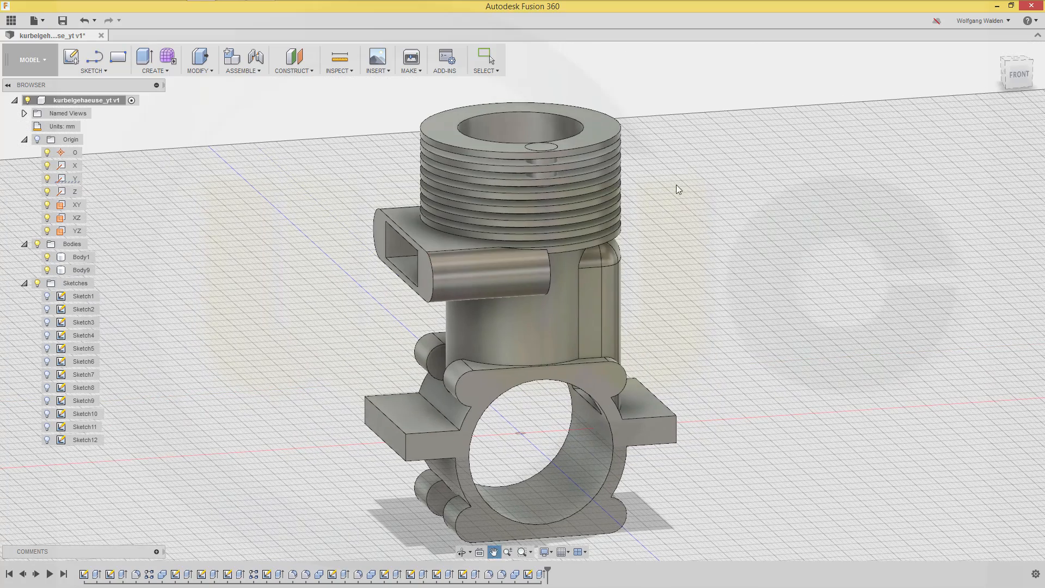
Edit Sketch12 to set the circle's diameter to 6 mm and finish the sketch.
shift+middle_drag(678, 165, 655, 256)
mouse_move(657, 257)
mouse_down()
mouse_move(672, 276)
mouse_move(671, 244)
mouse_up()
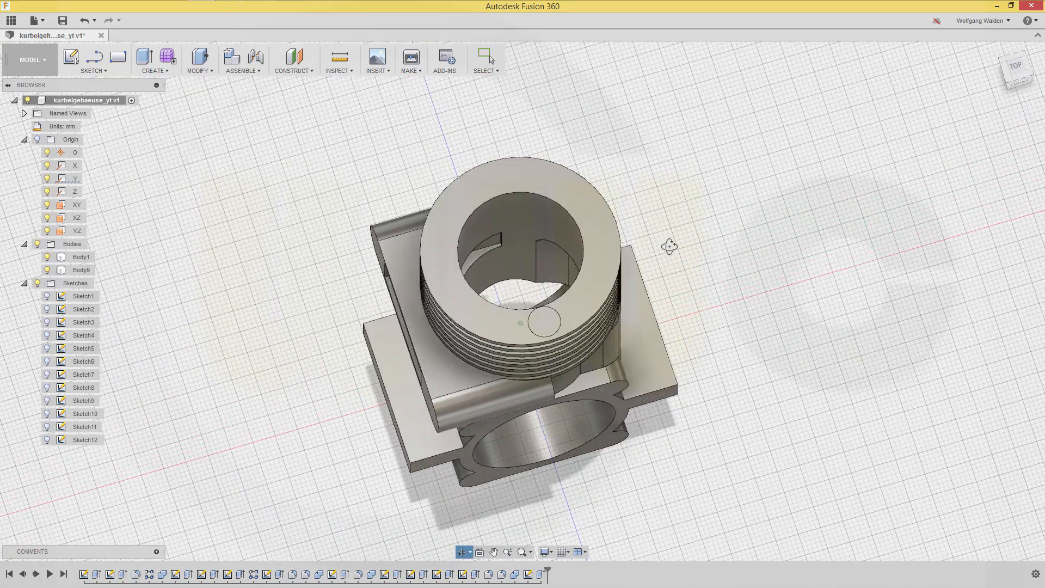
key(Escape)
shift+middle_drag(593, 306, 676, 328)
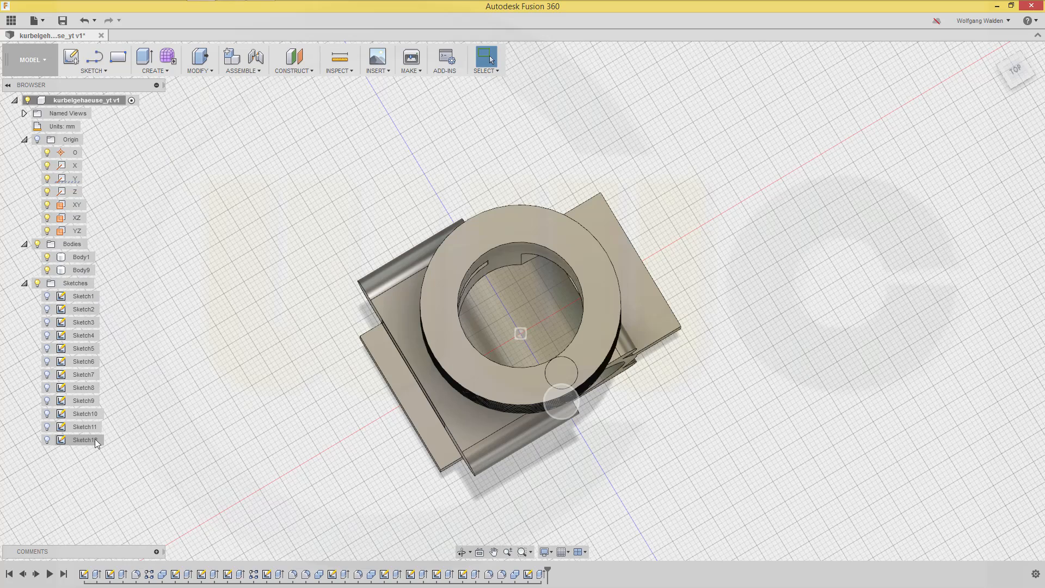
click(529, 576)
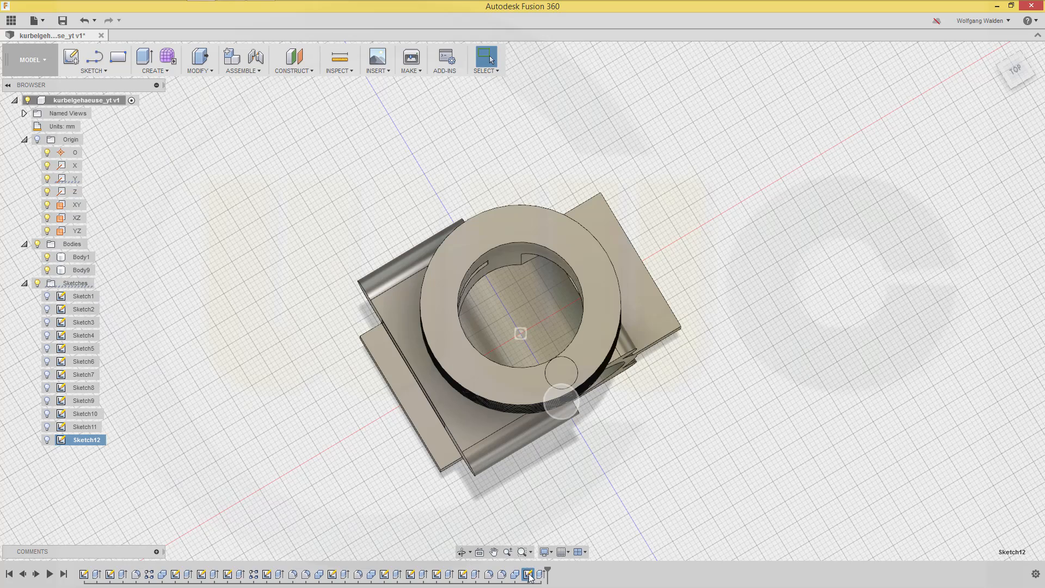
double_click(529, 575)
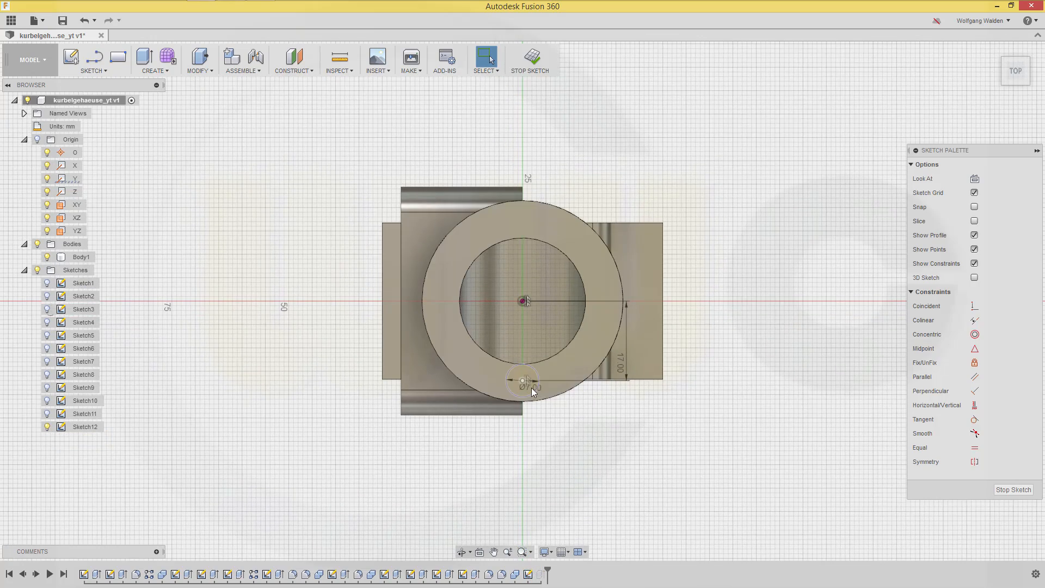
double_click(532, 388)
text(6)
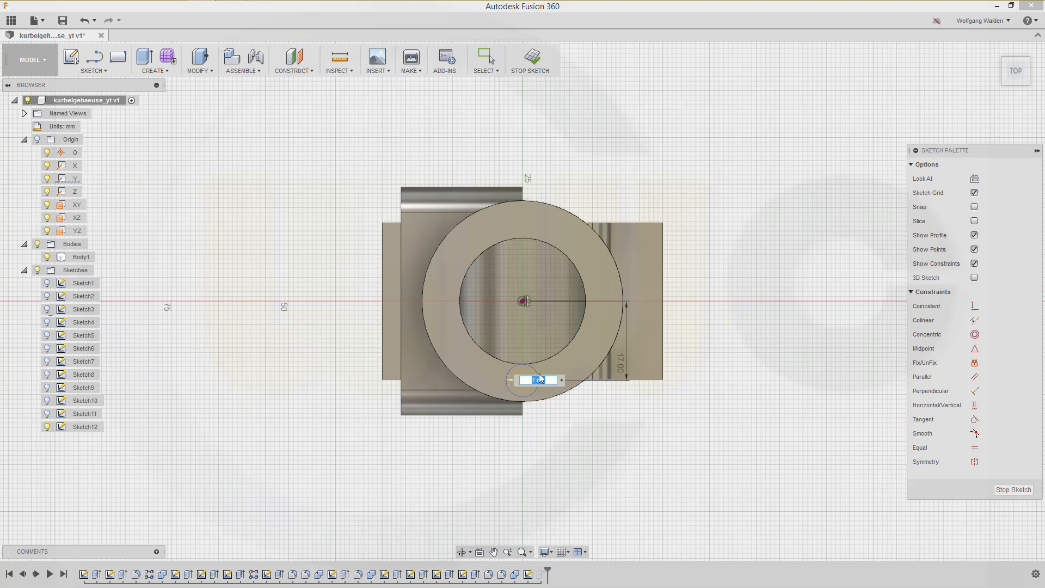
key(Return)
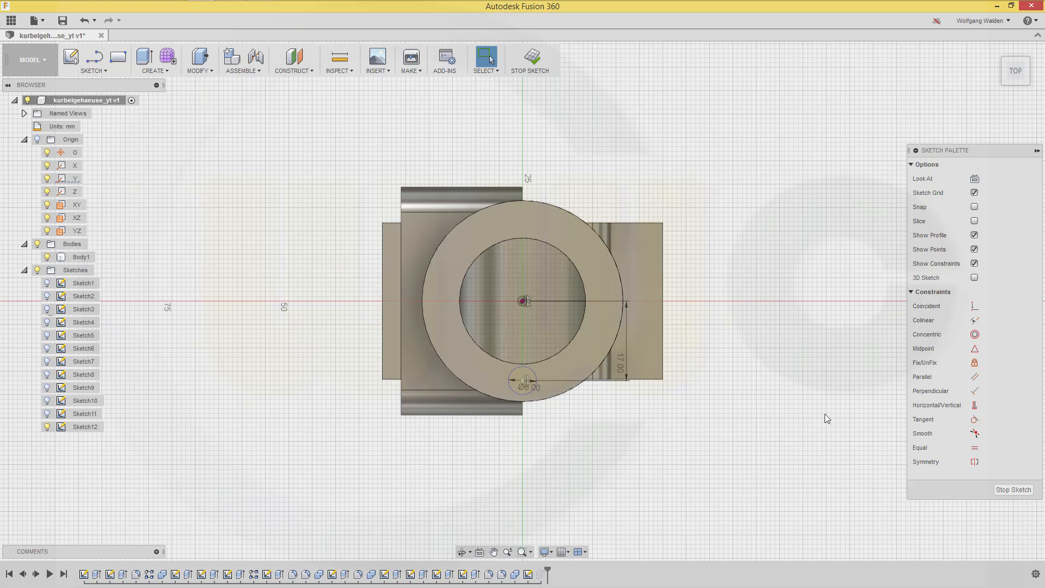
click(1011, 491)
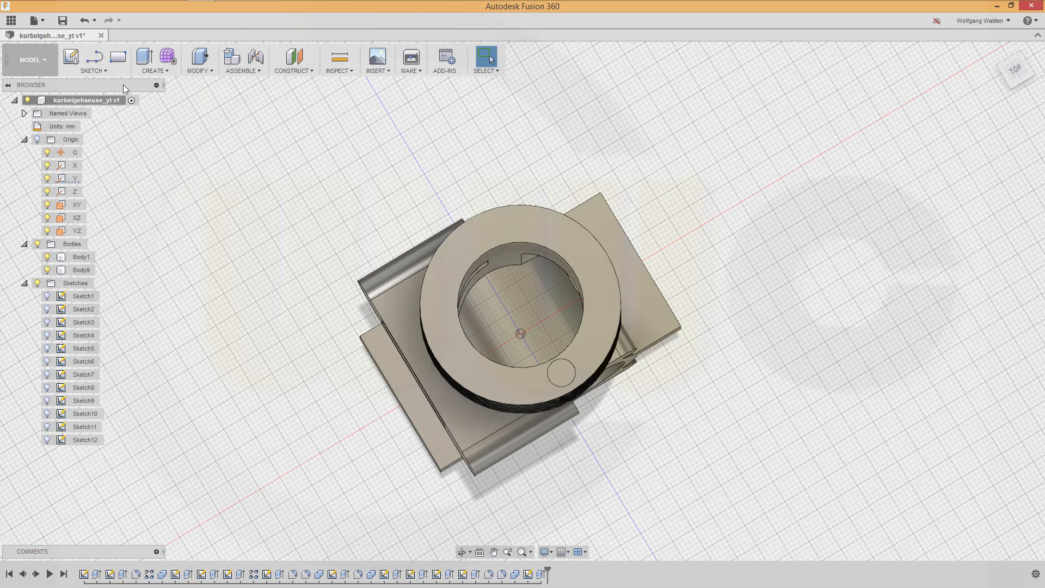
Create a full circular pattern of Body9 around the Y axis with a quantity of 6.
click(152, 72)
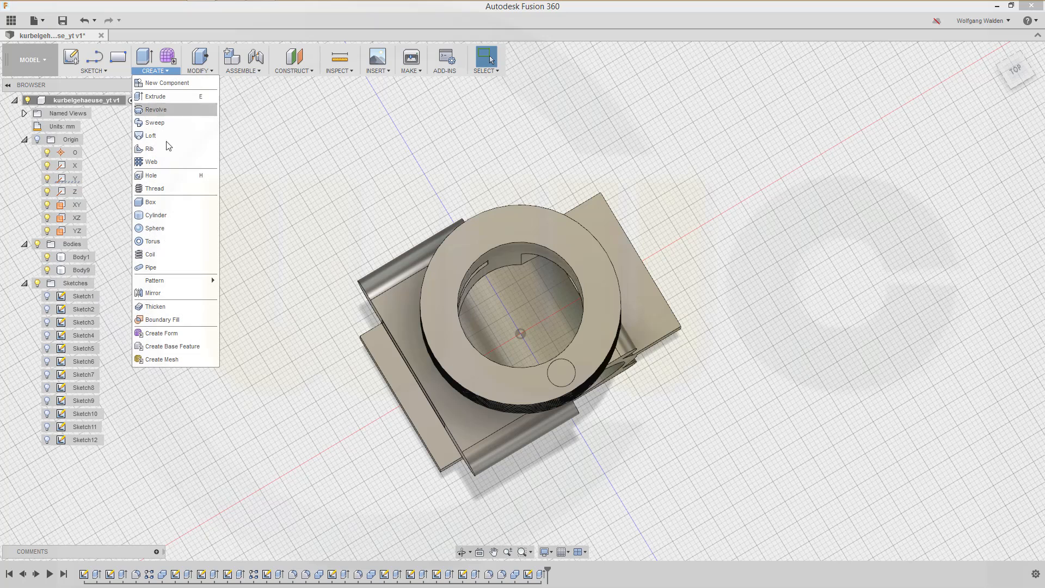
mouse_move(178, 284)
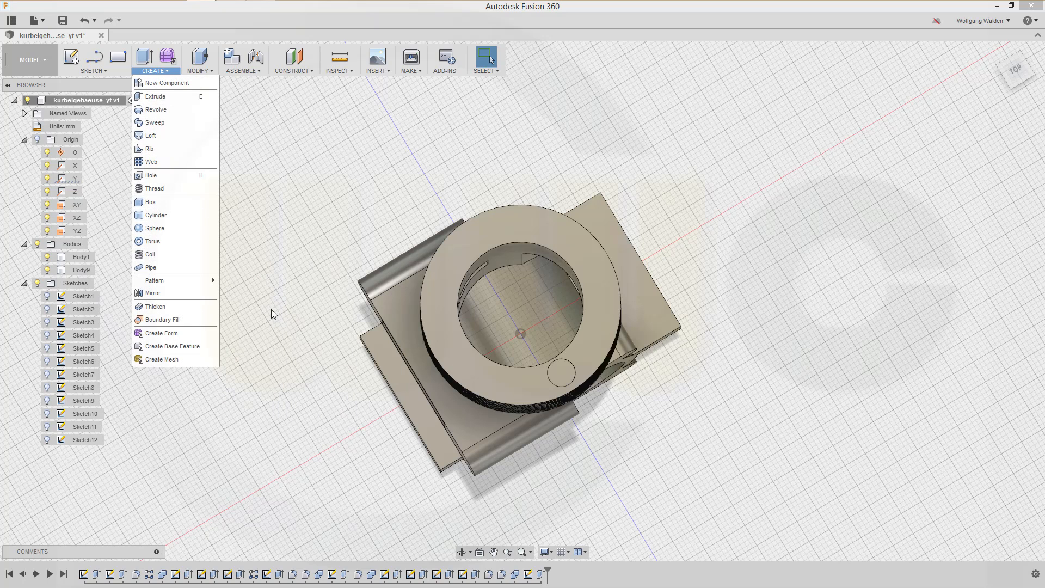
mouse_move(211, 278)
click(263, 294)
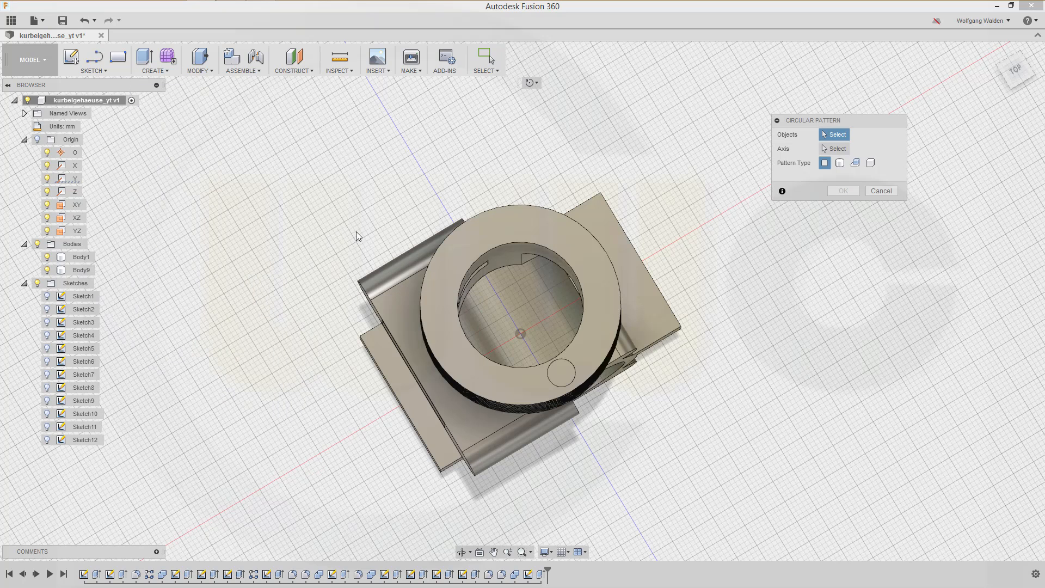
shift+middle_drag(752, 266, 742, 256)
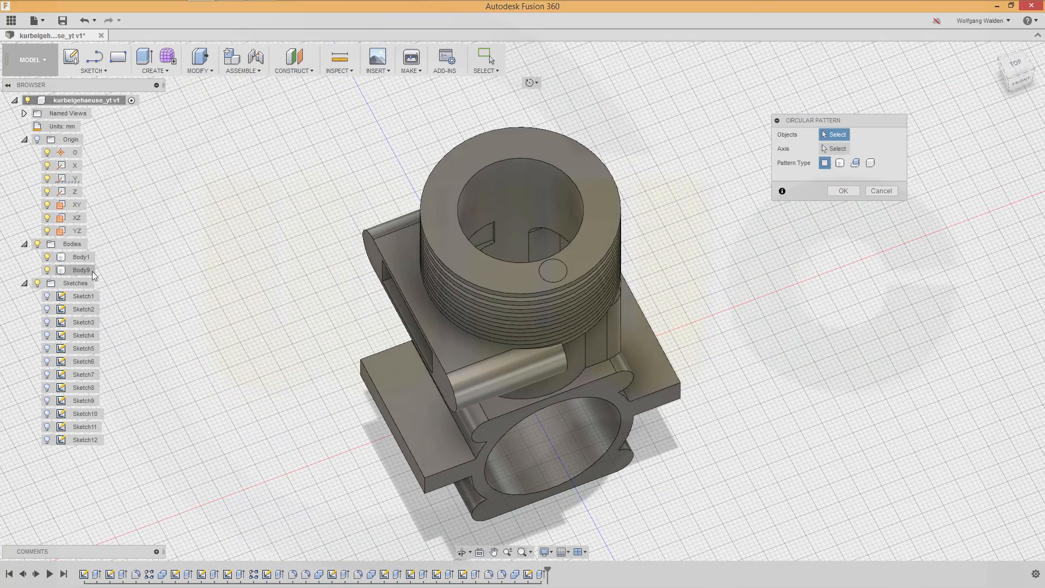
click(840, 162)
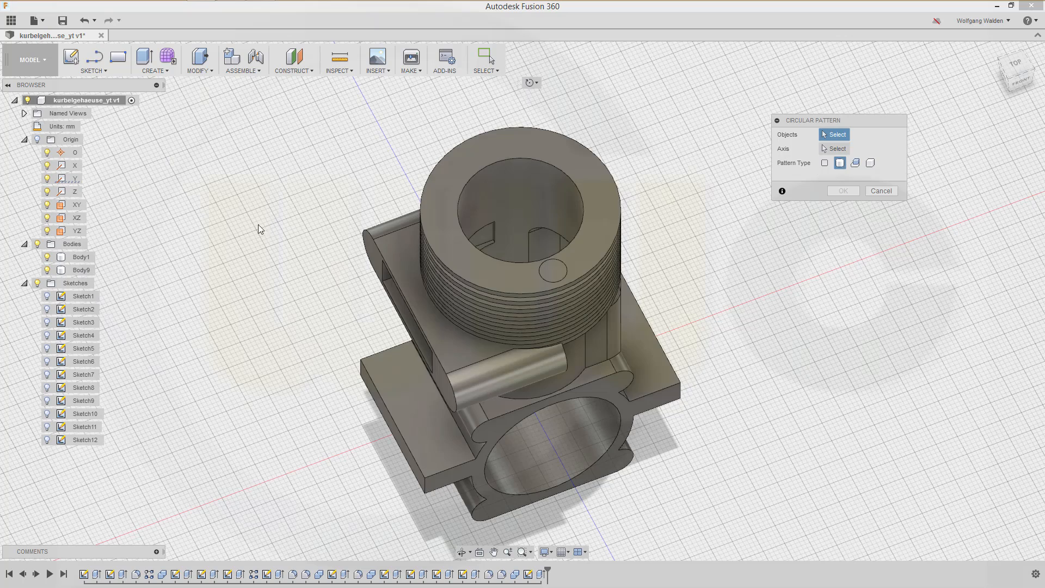
click(82, 270)
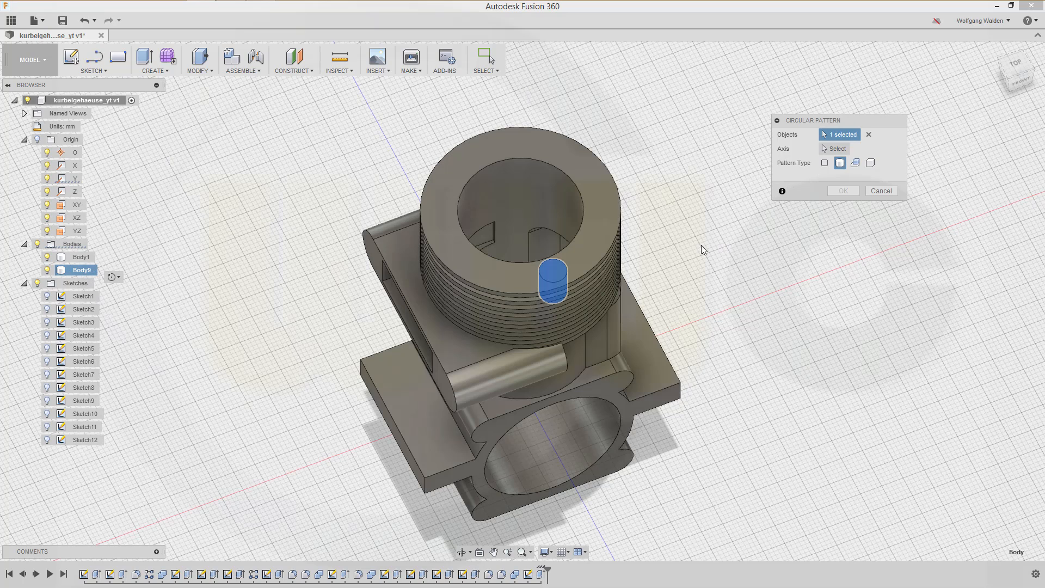
shift+middle_drag(705, 250, 708, 180)
click(837, 149)
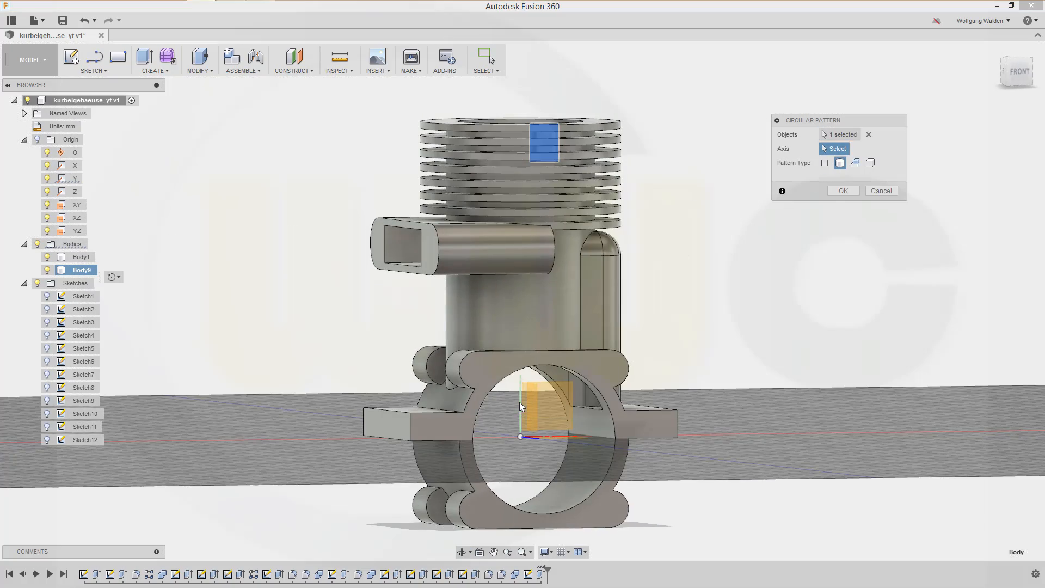
click(520, 402)
shift+middle_drag(705, 184, 680, 261)
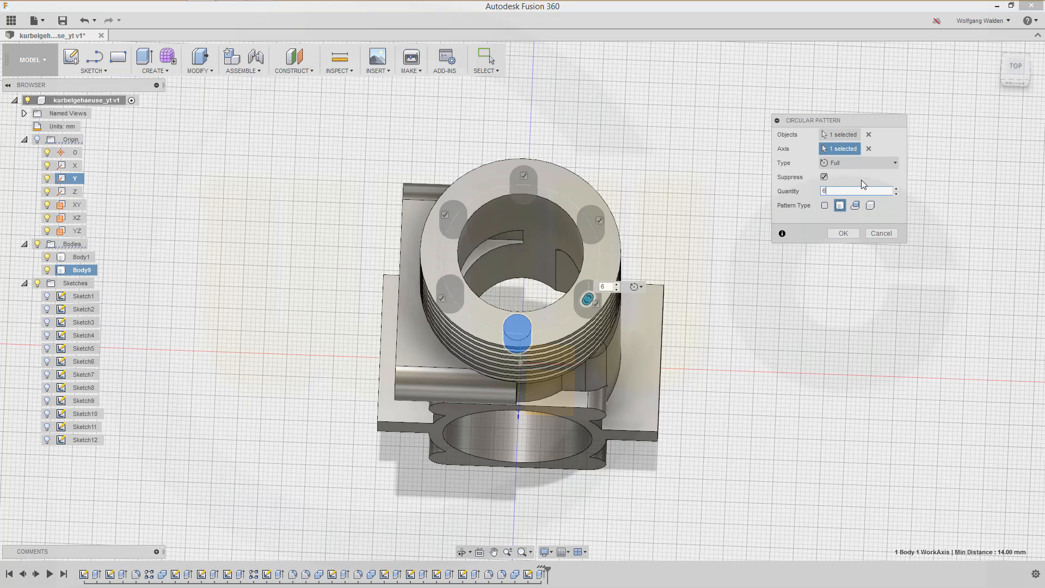
click(843, 234)
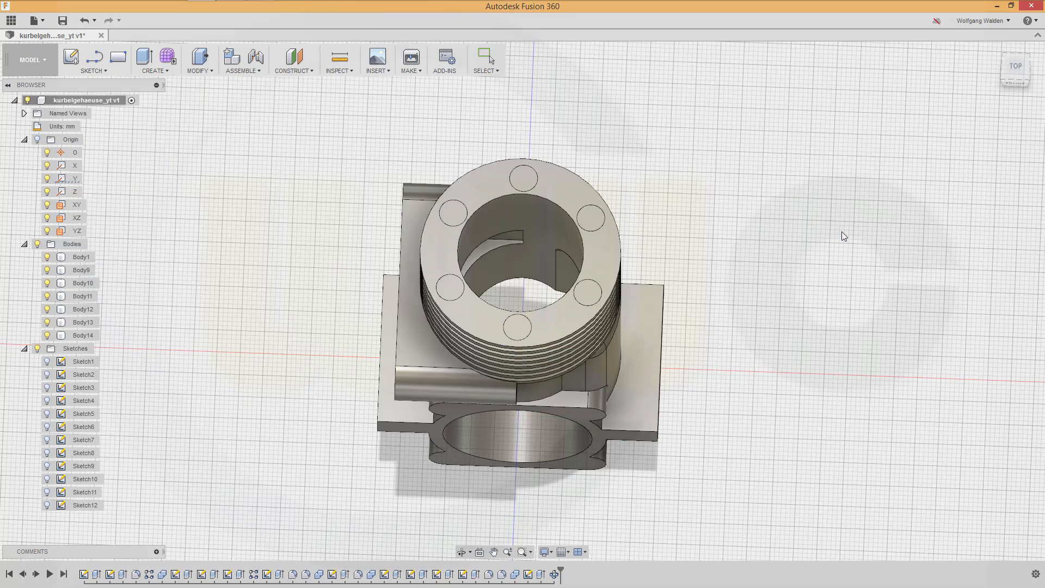
Combine Body1 with the six small cylinders, Body9 to Body14, as tool bodies using the Cut operation.
mouse_move(685, 280)
shift+middle_down()
mouse_move(693, 205)
mouse_move(688, 259)
shift+middle_up()
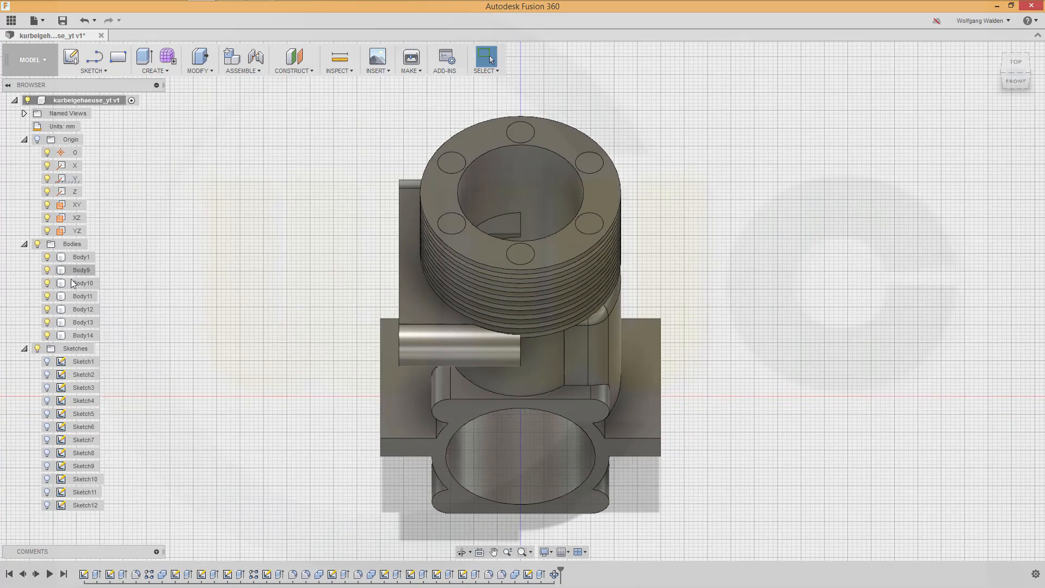
click(214, 71)
click(211, 175)
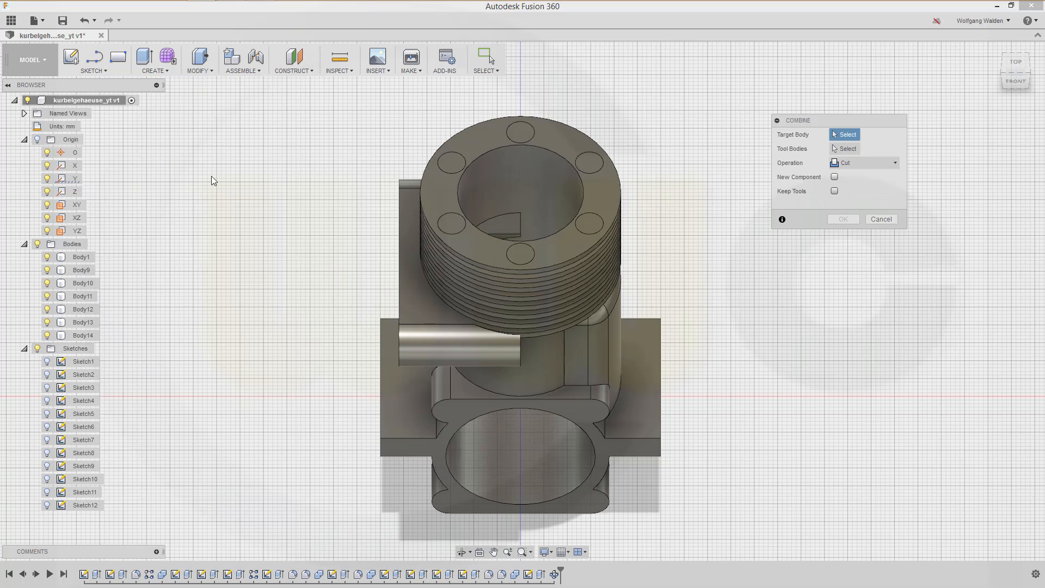
click(89, 258)
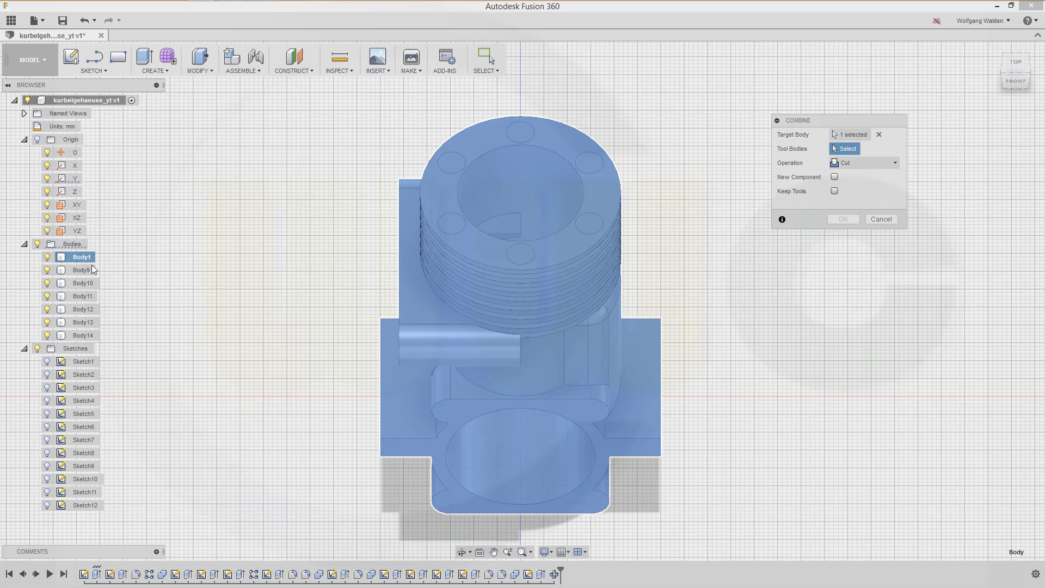
click(87, 270)
click(90, 283)
click(86, 296)
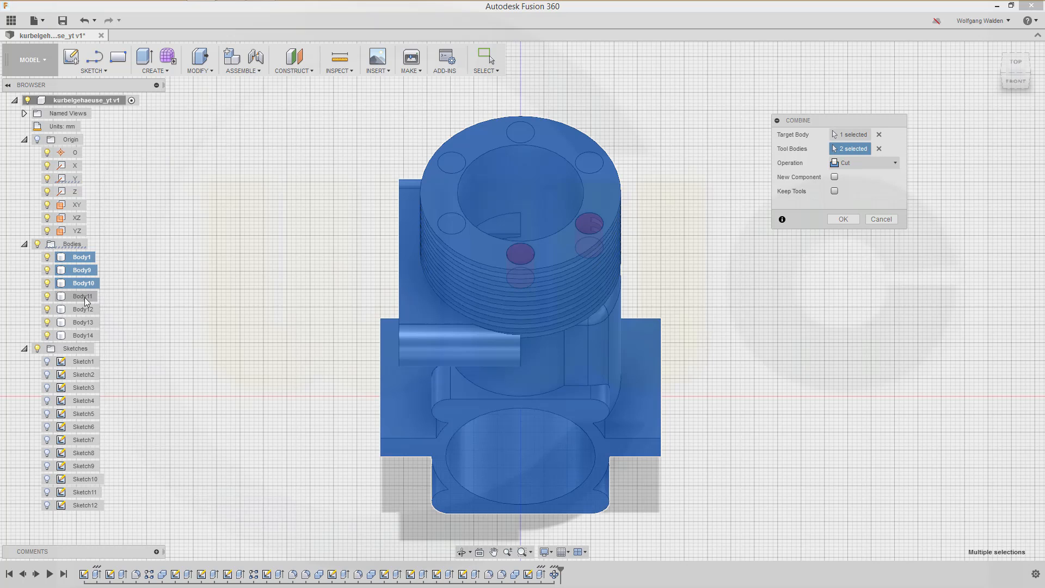
click(85, 310)
click(84, 322)
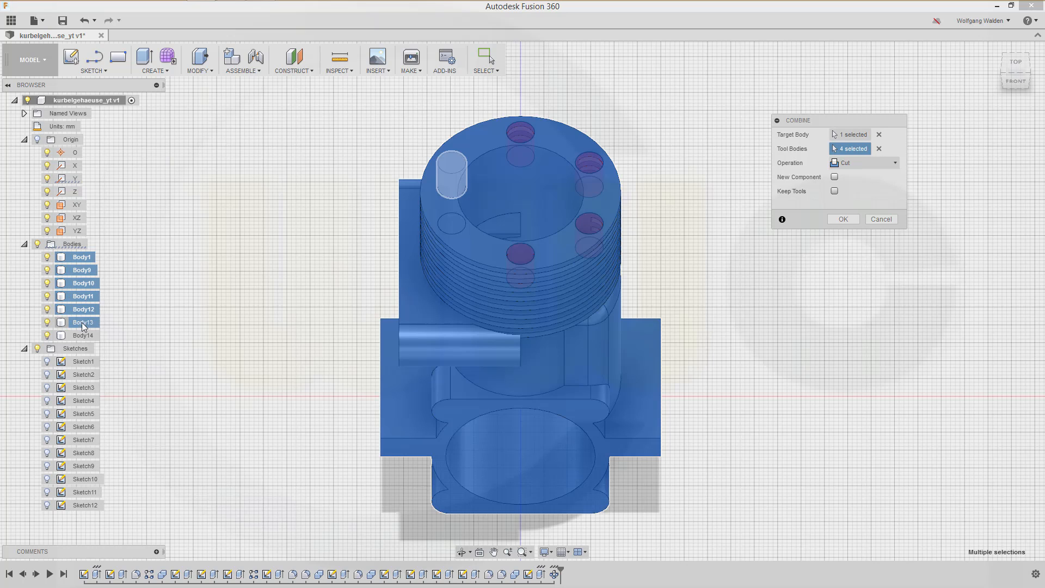
click(83, 335)
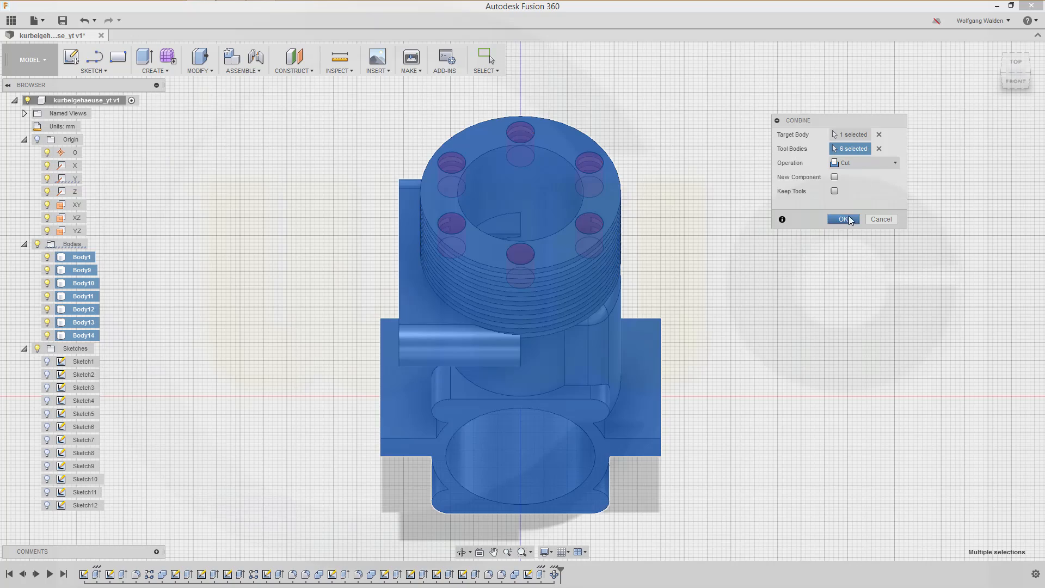
click(842, 220)
Edit the last Combine feature to change its operation to Join.
shift+middle_drag(679, 228, 664, 257)
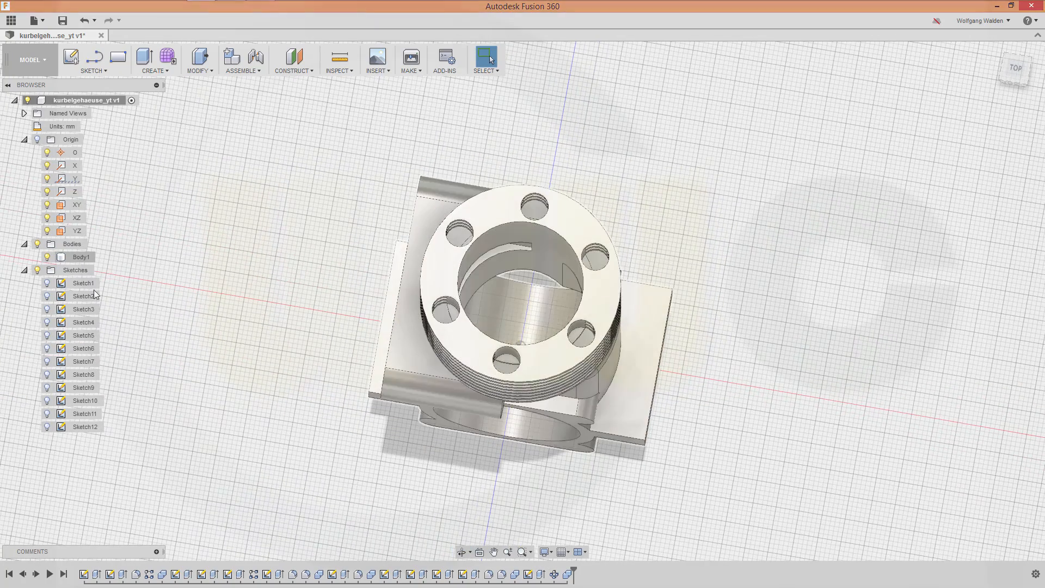
double_click(569, 576)
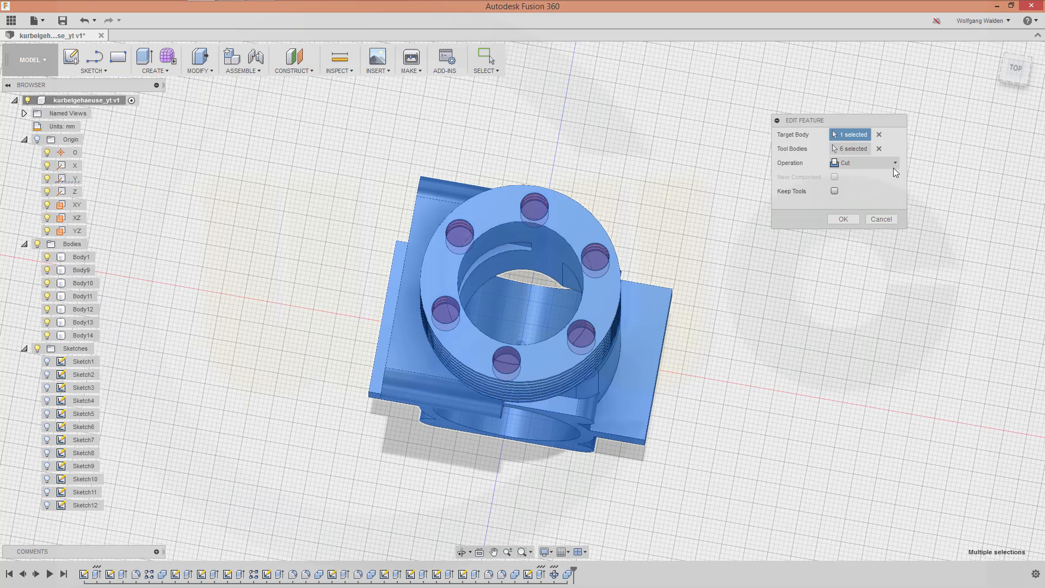
click(894, 165)
click(865, 179)
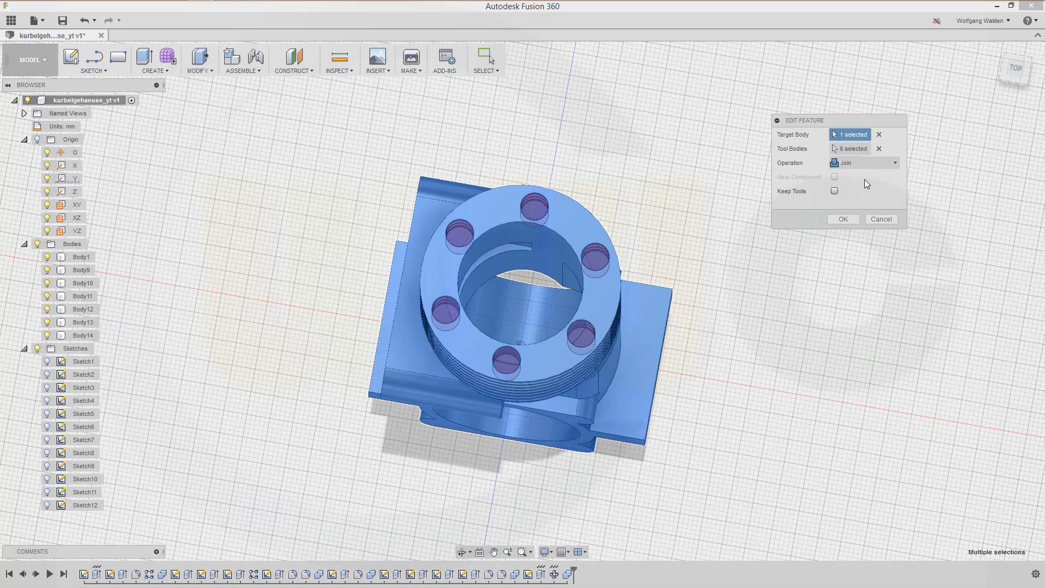
click(843, 220)
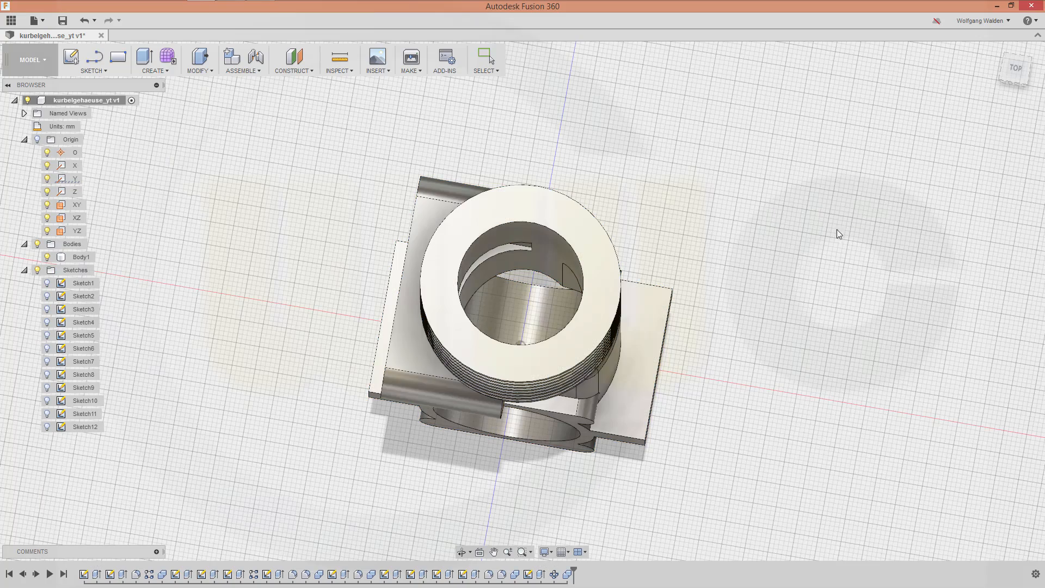
Place a simple hole on the lower right lobe of the crankcase's front face with 5 mm depth and 3 mm diameter.
shift+middle_drag(691, 350, 709, 321)
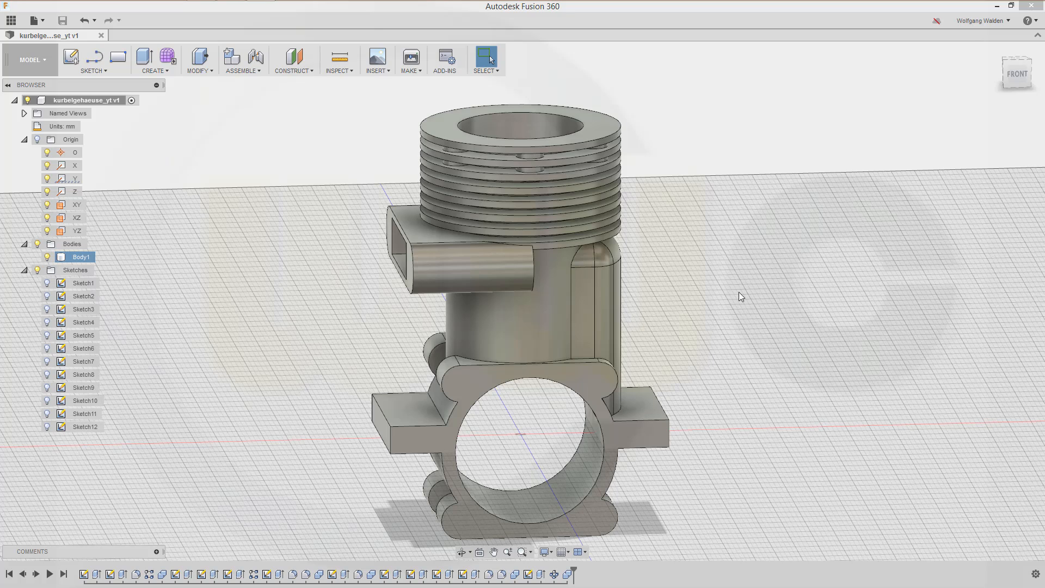
key(h)
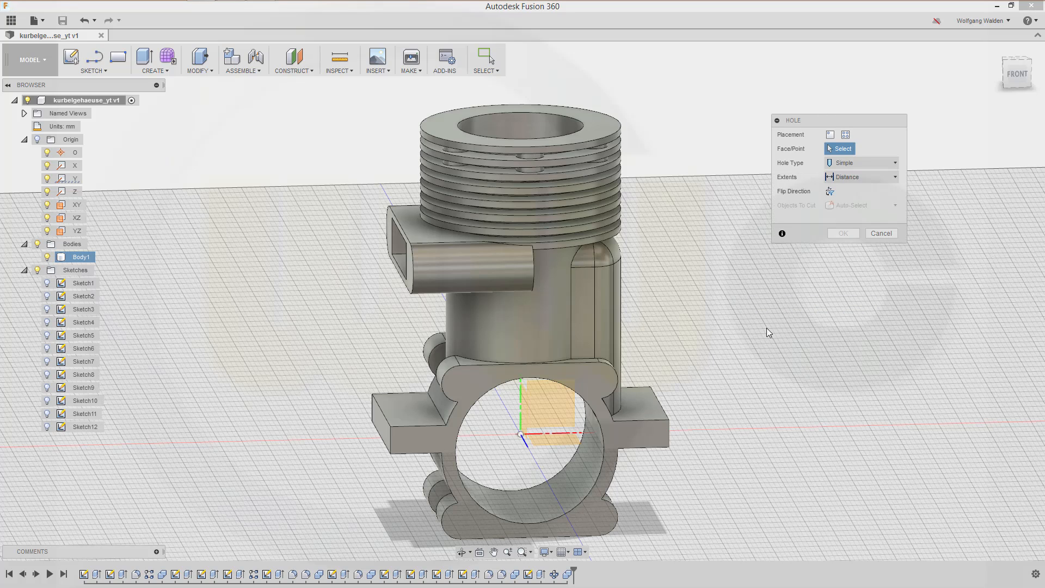
click(831, 134)
click(599, 535)
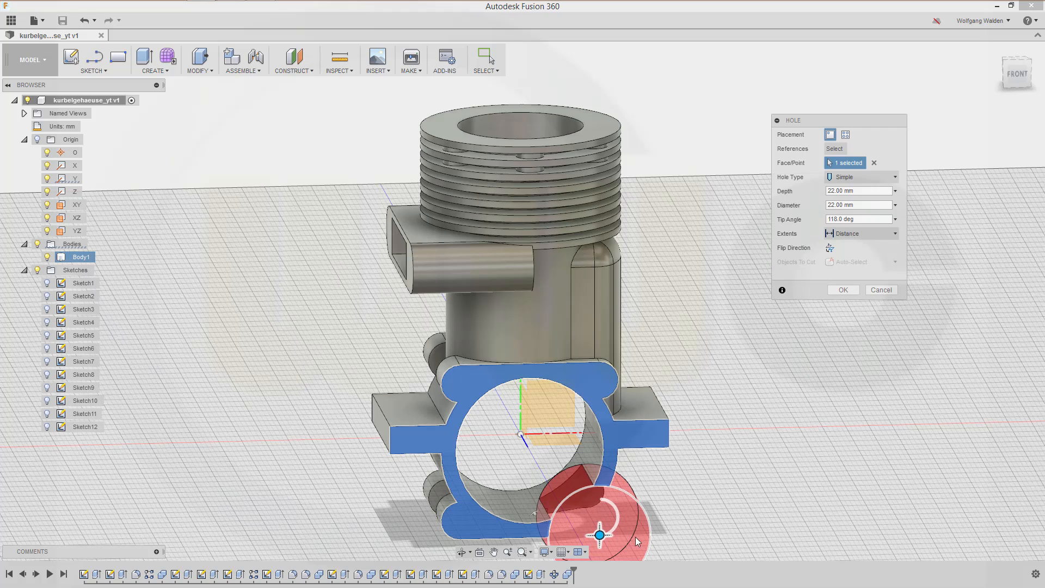
click(860, 190)
text(5)
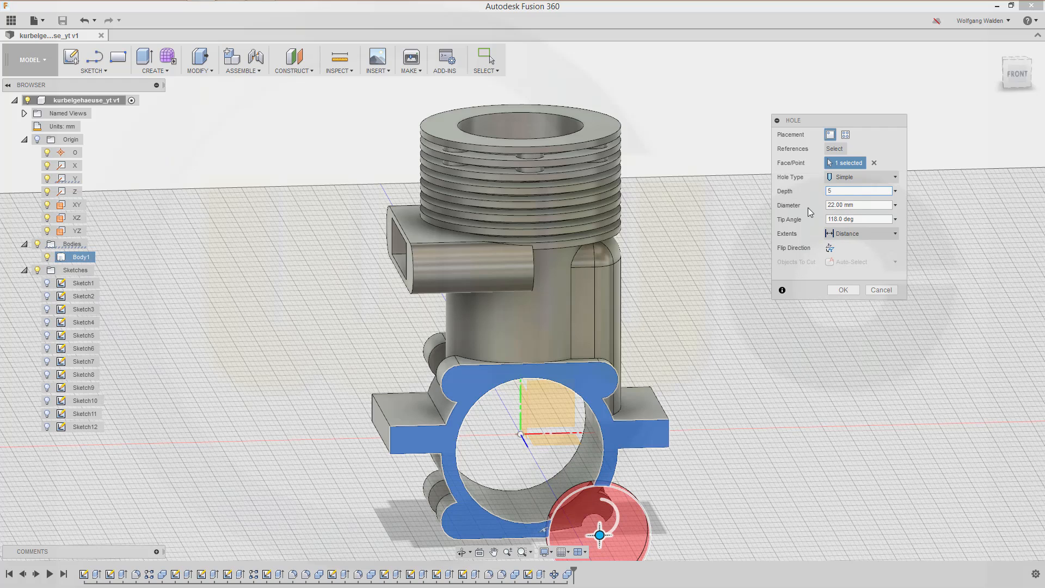
click(858, 205)
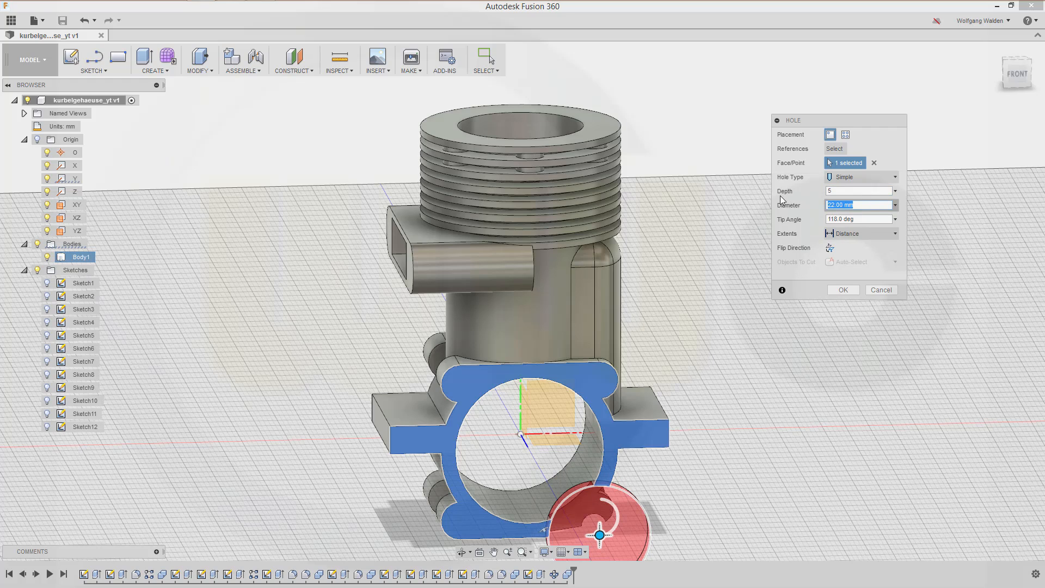
text(3)
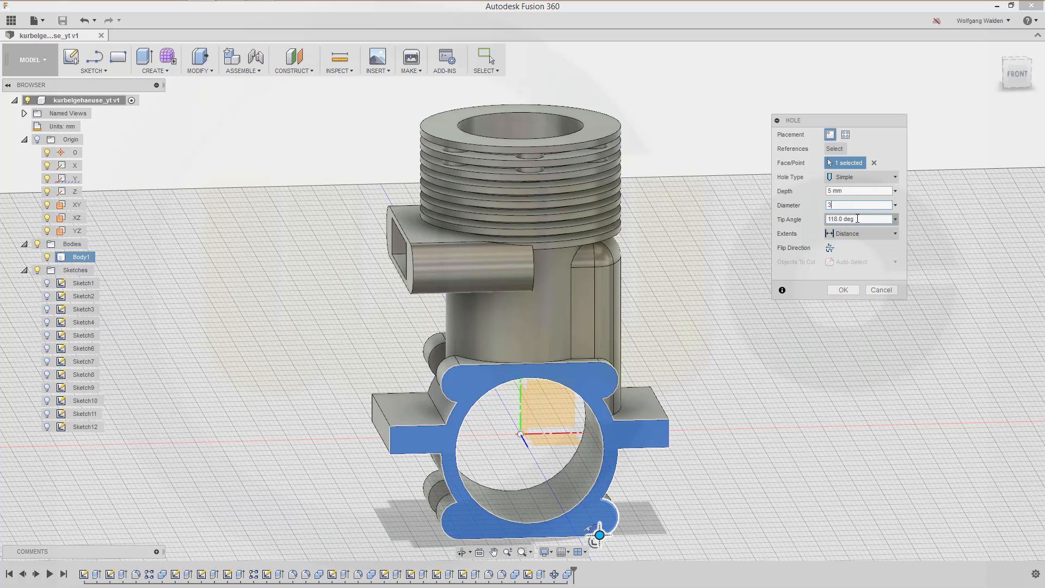
Set the hole's tip angle to 180 deg, move it to the front face's upper right lobe and create it.
click(896, 220)
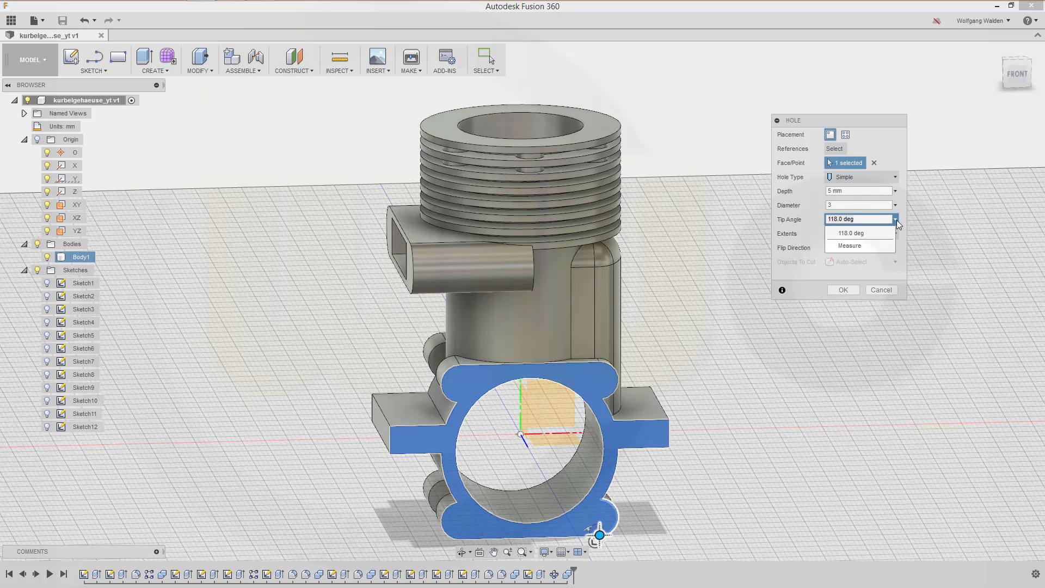
click(882, 221)
key(ctrl+a)
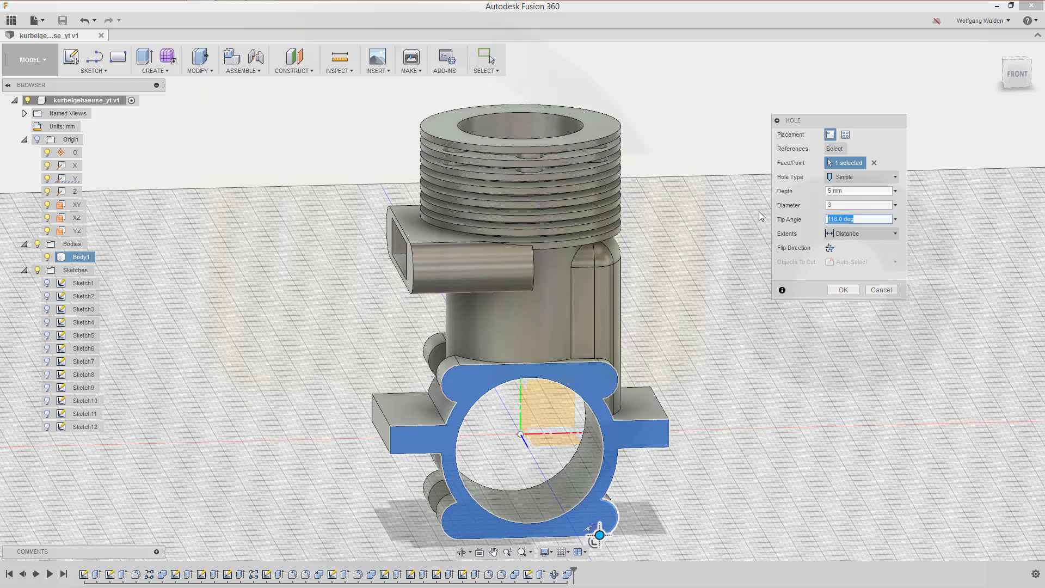
text(0)
key(Tab)
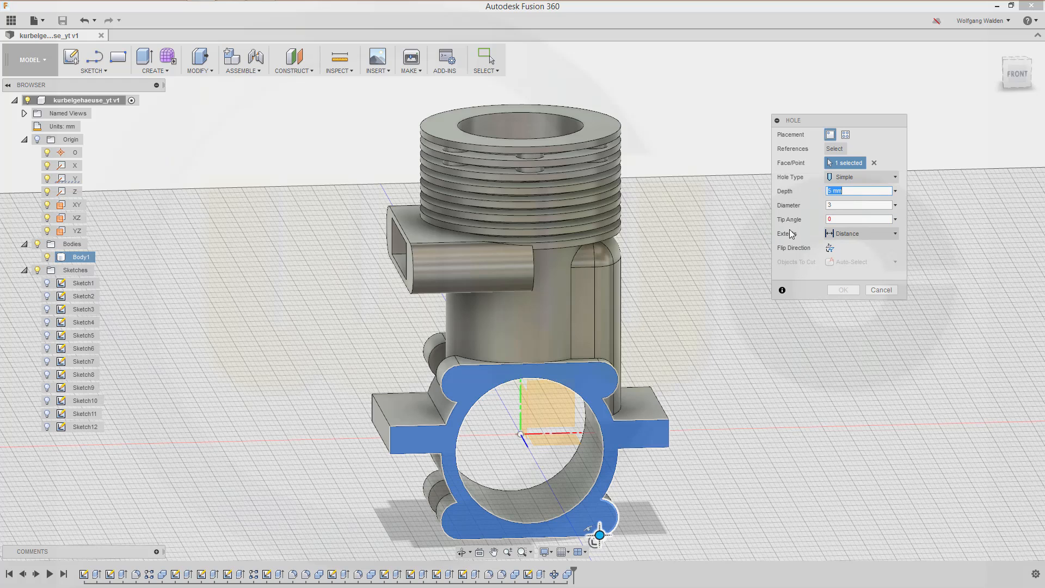
click(841, 221)
text(15)
key(BackSpace)
text(80)
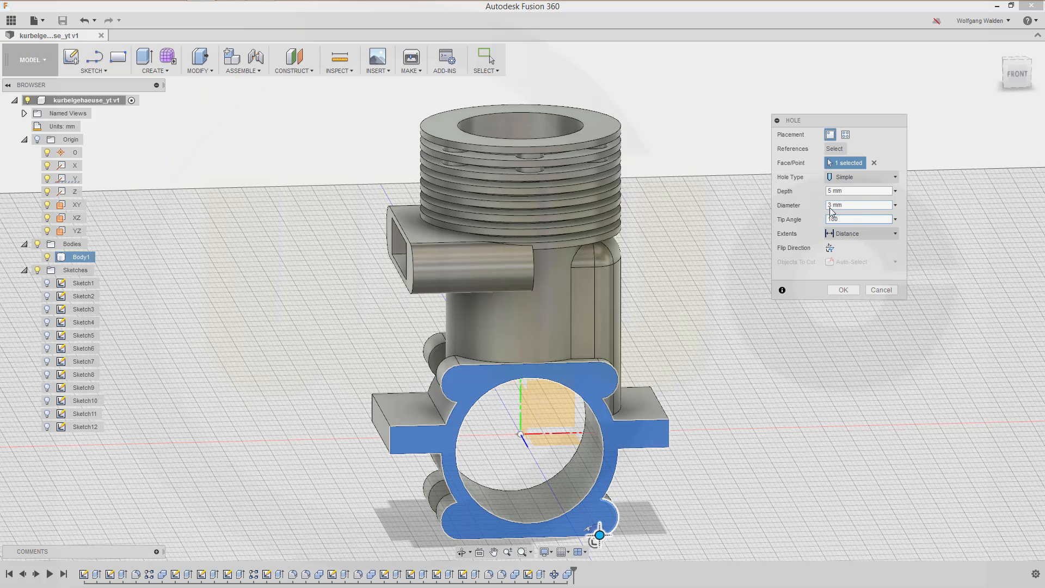
key(Tab)
drag(600, 536, 599, 380)
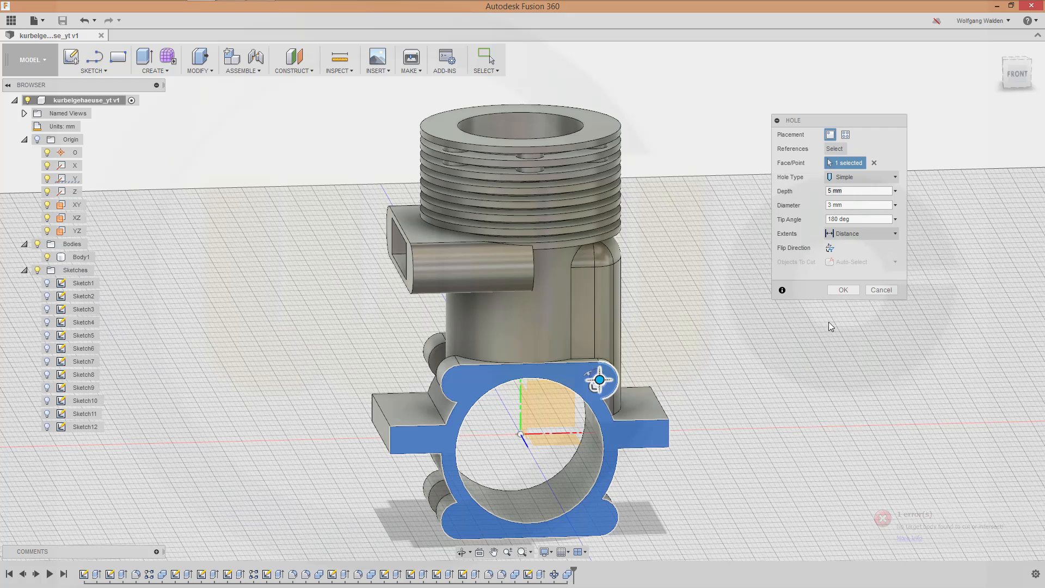
click(842, 291)
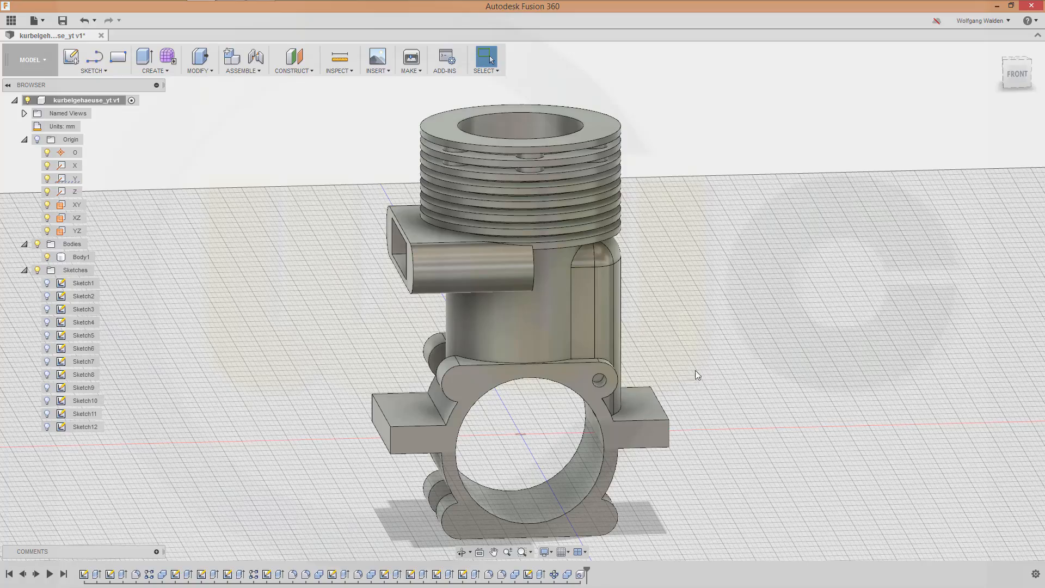
Set up a rectangular pattern of the 3 mm hole feature with the X and Y axes as its two directions.
mouse_move(695, 370)
shift+middle_down()
mouse_move(711, 350)
mouse_move(677, 365)
mouse_move(703, 364)
shift+middle_up()
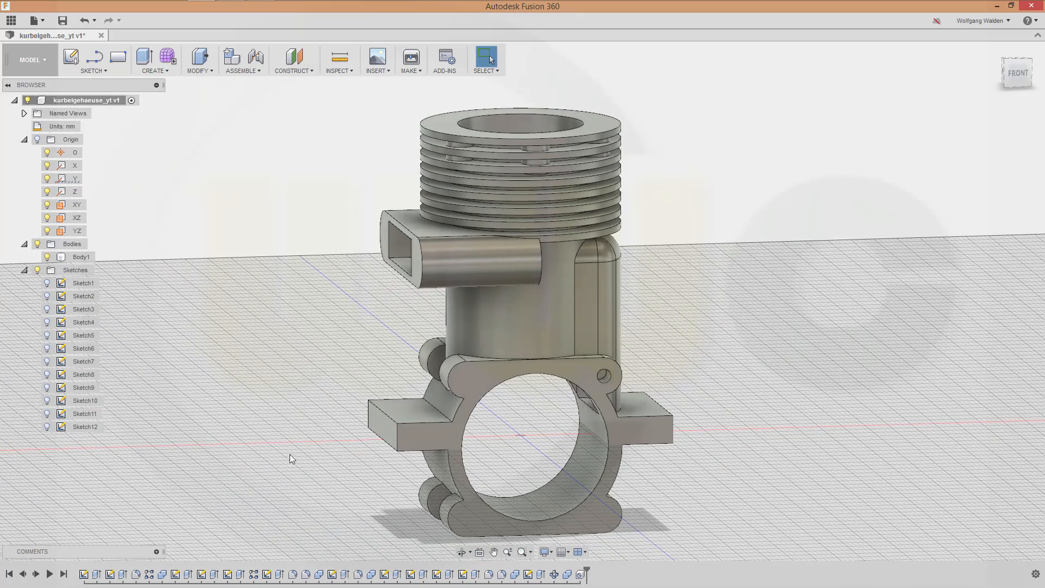
click(163, 70)
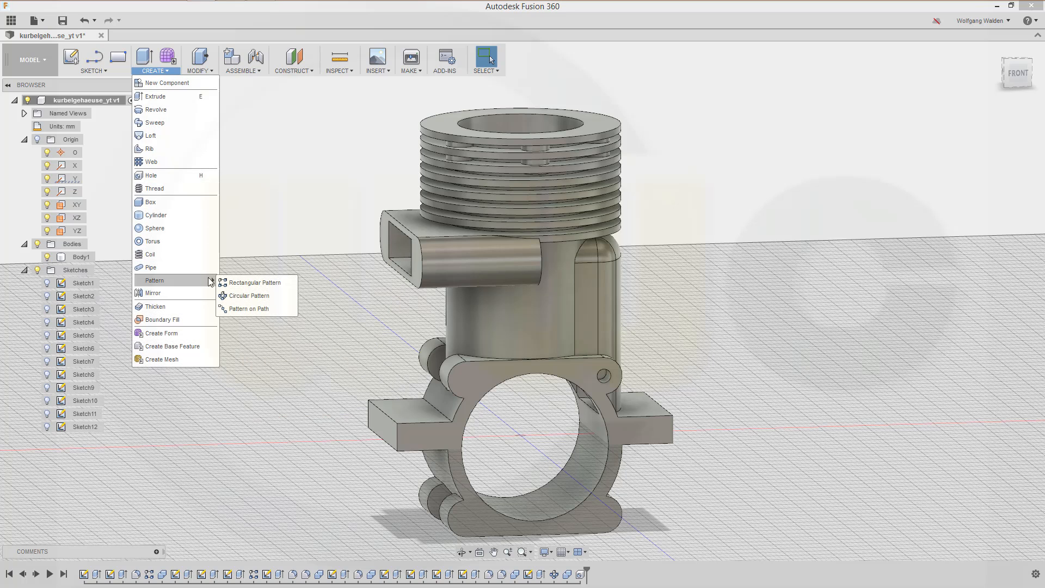
click(237, 282)
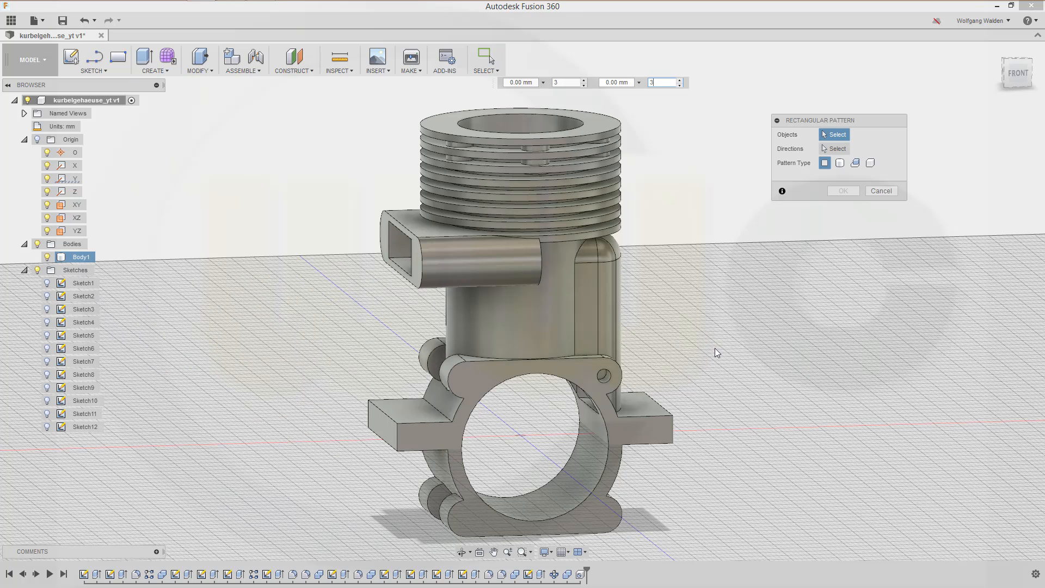
click(580, 575)
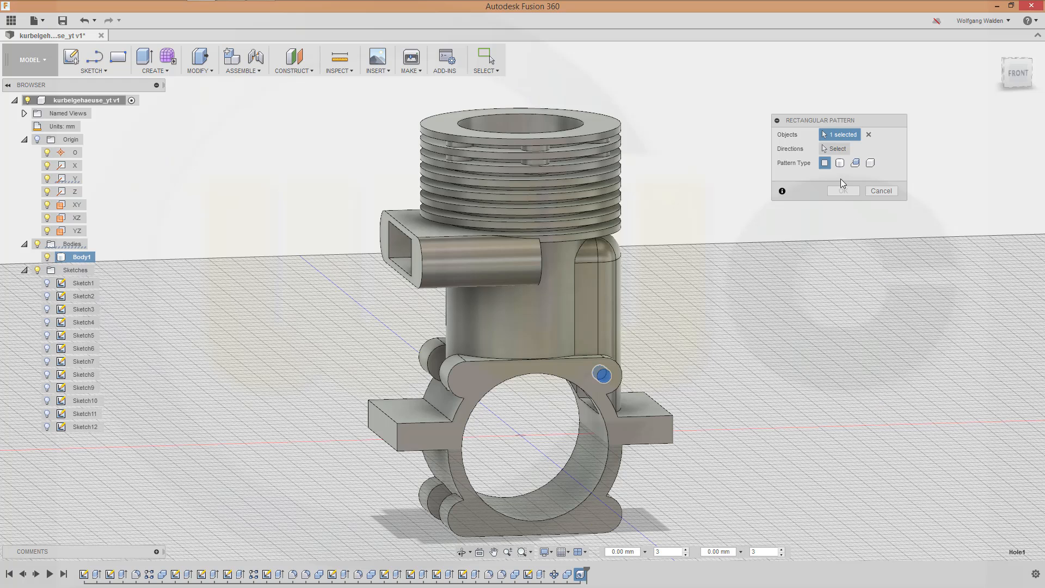
click(834, 149)
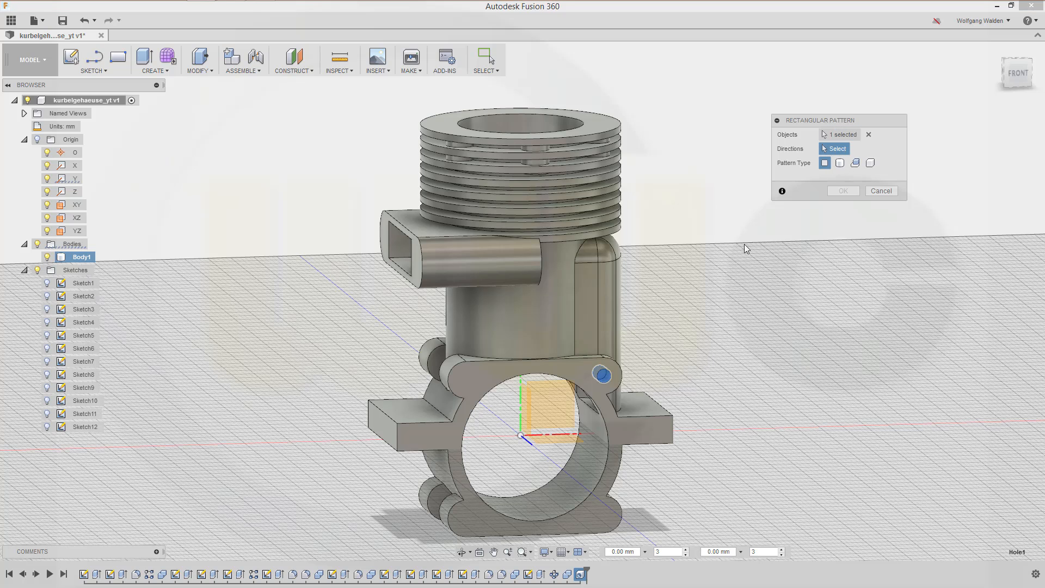
click(542, 438)
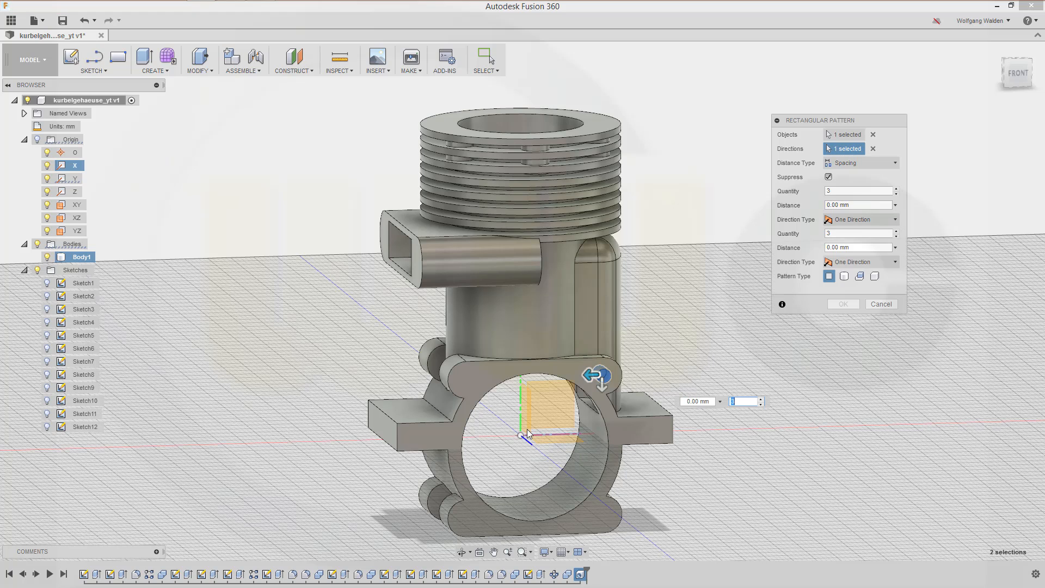
click(520, 413)
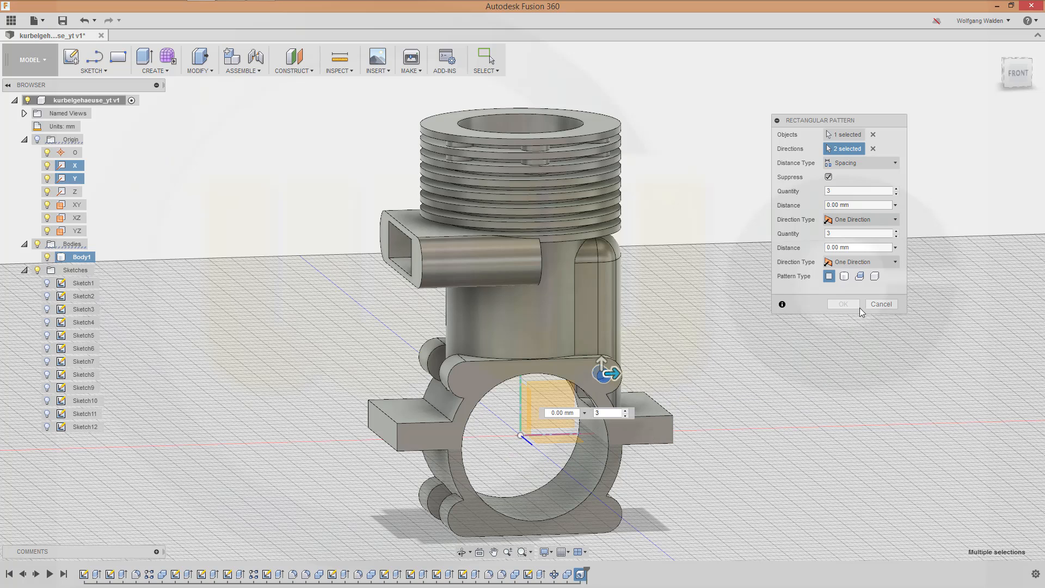
Set both pattern directions to quantity 2 and distance -30 mm, and create the rectangular pattern of the hole.
drag(839, 190, 796, 193)
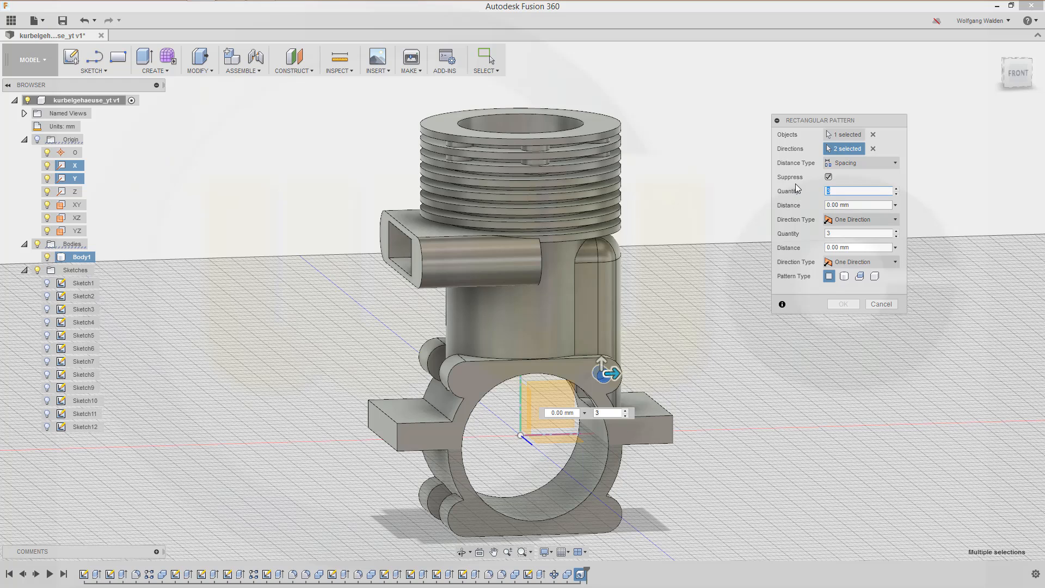
text(2)
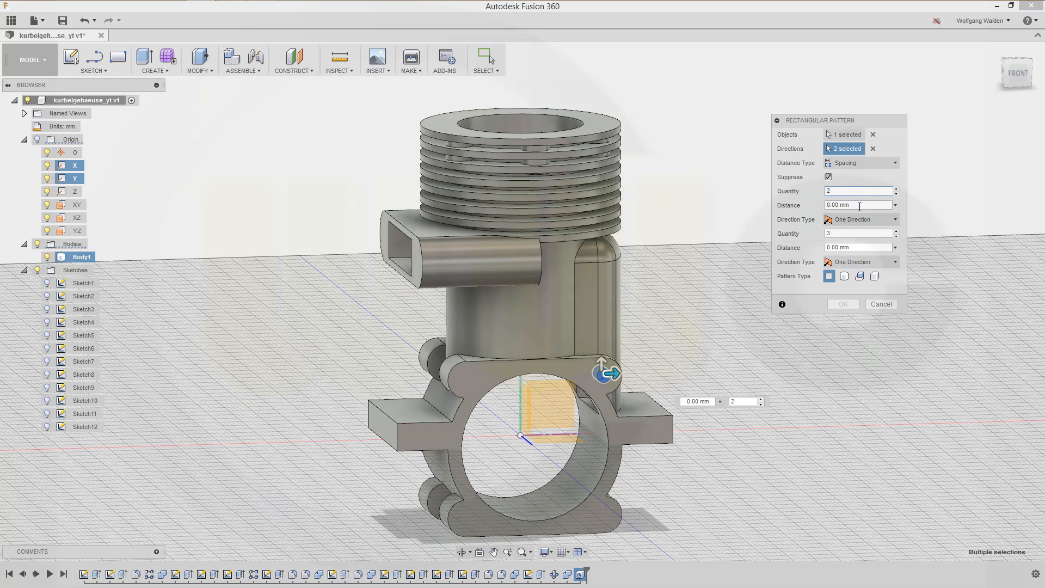
drag(860, 203, 799, 197)
text(-30)
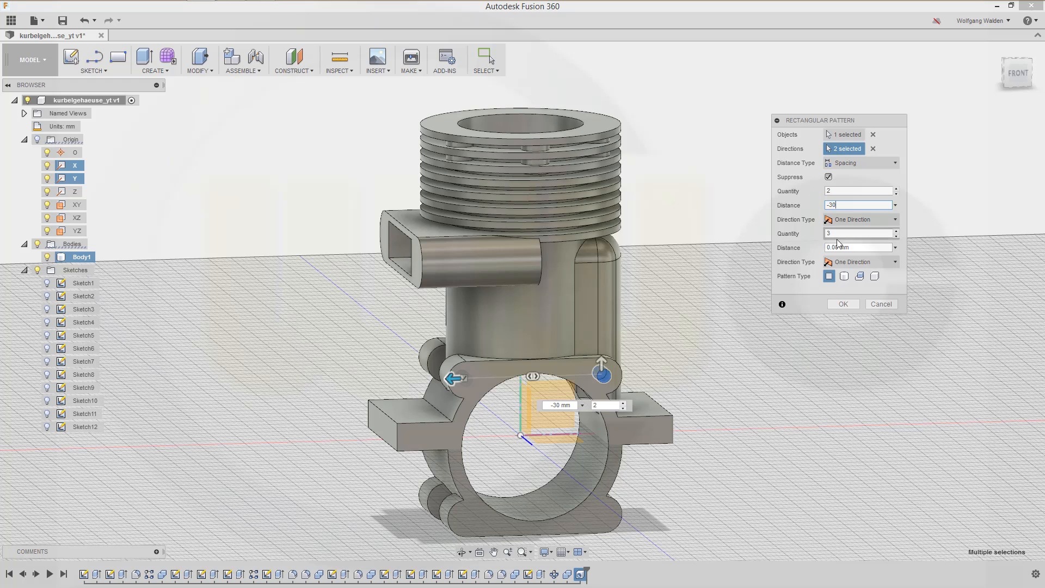
key(Tab)
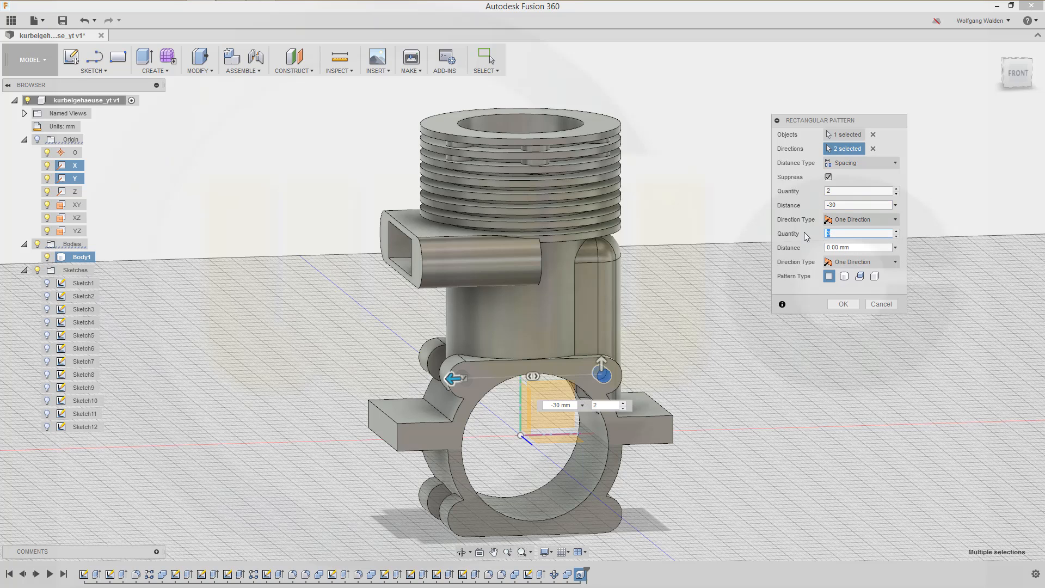
text(2)
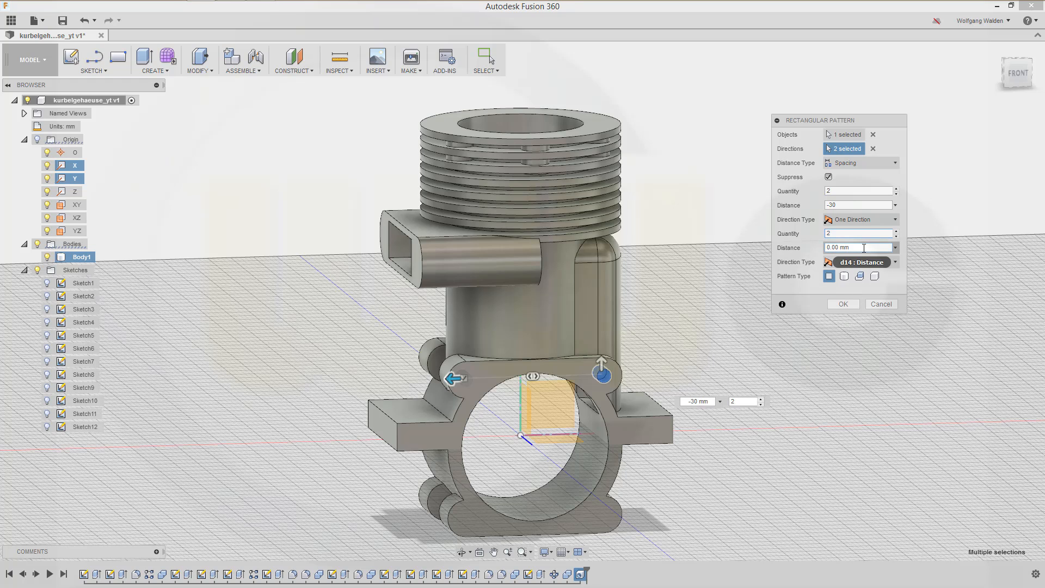
key(Tab)
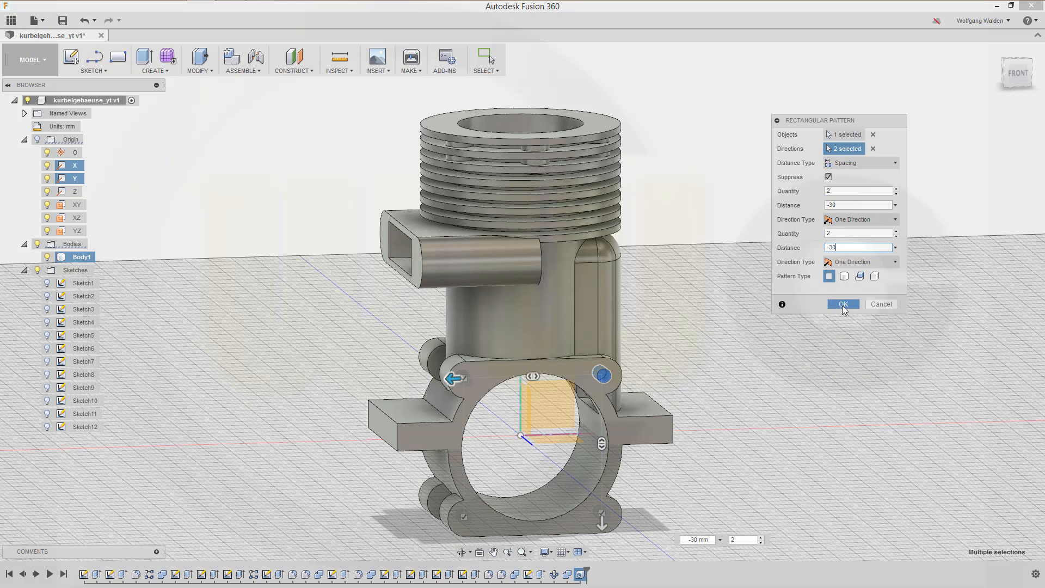
click(842, 305)
Mirror the hole feature and its rectangular pattern across the XY plane to the crankcase's rear lobes.
shift+middle_drag(691, 359, 730, 370)
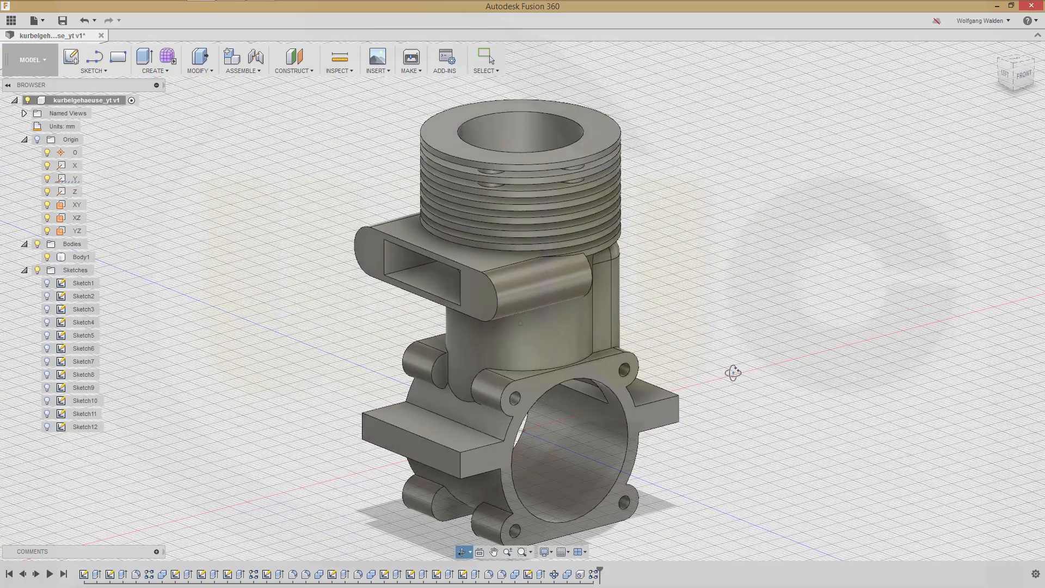
key(Escape)
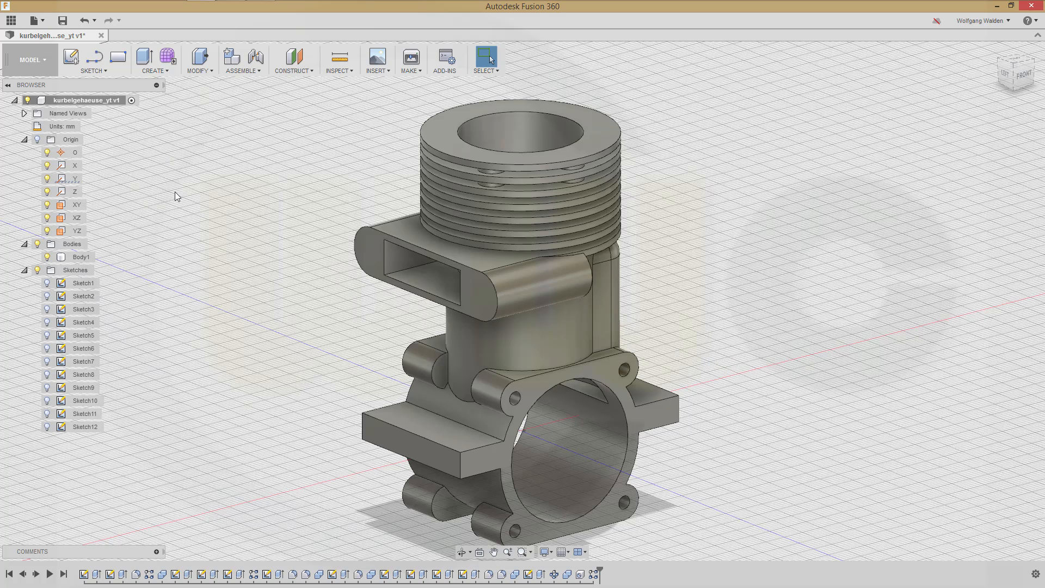
click(211, 72)
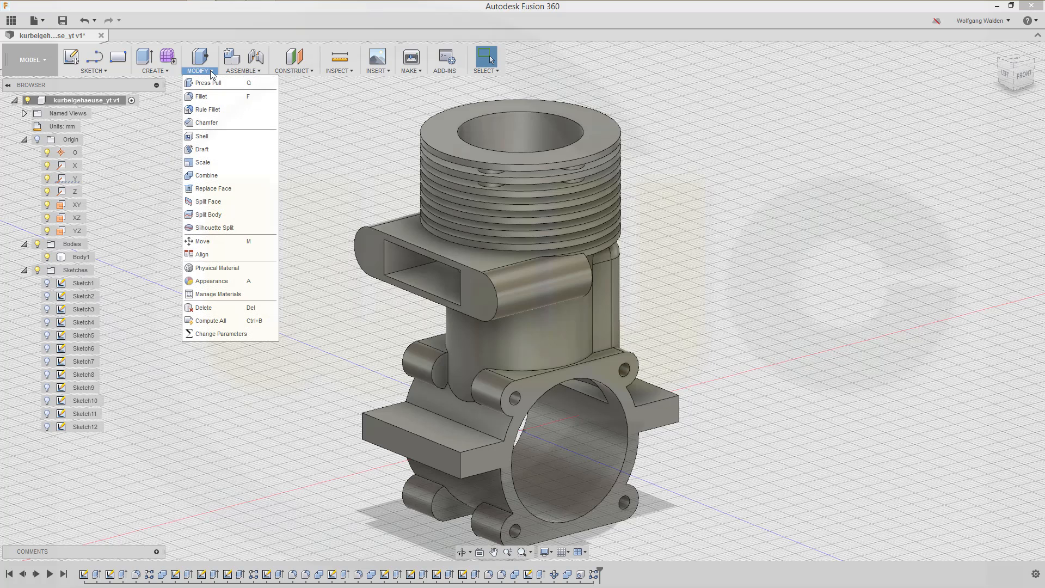
click(155, 60)
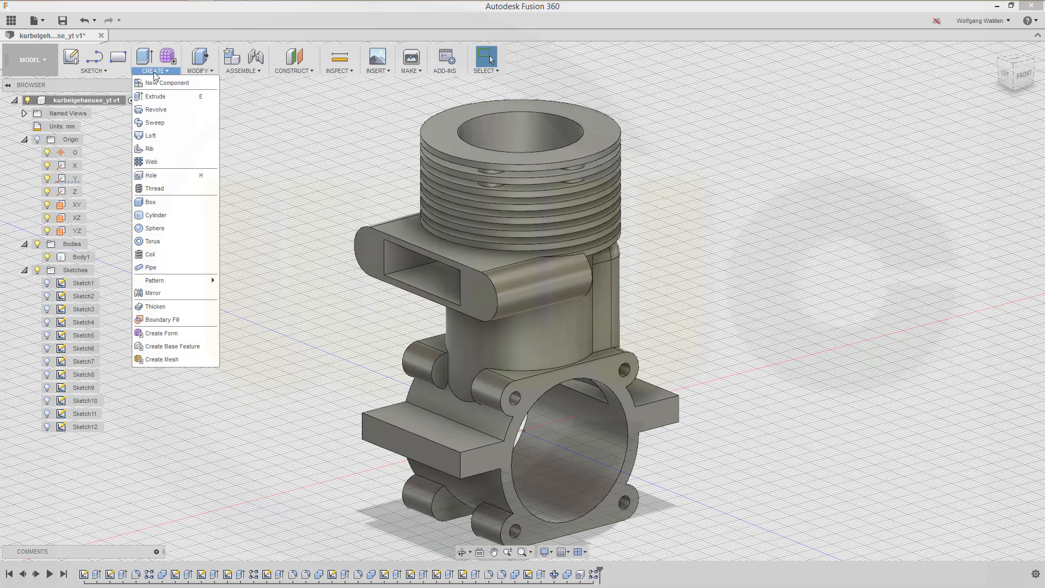
click(153, 292)
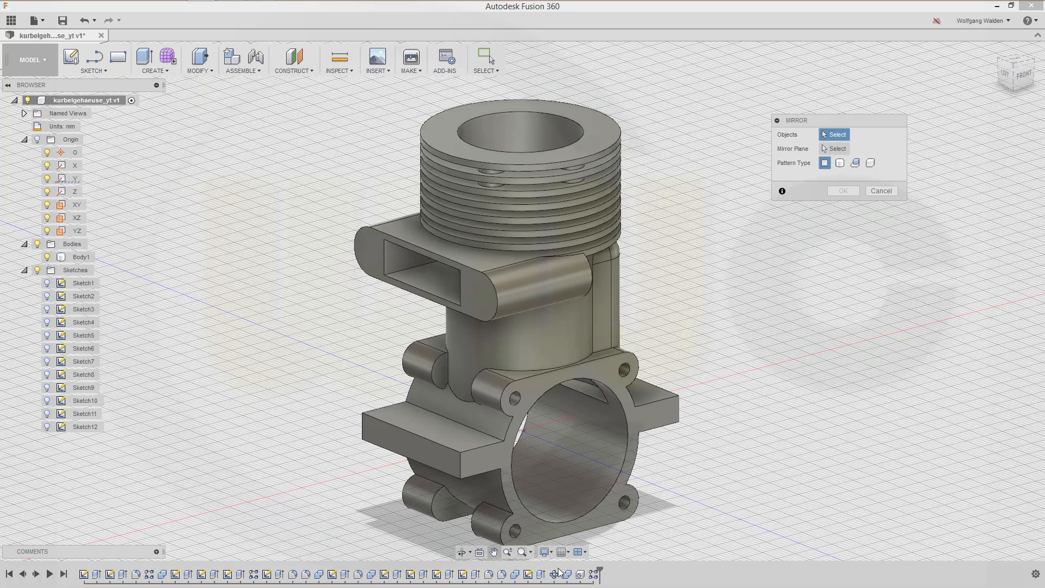
click(580, 575)
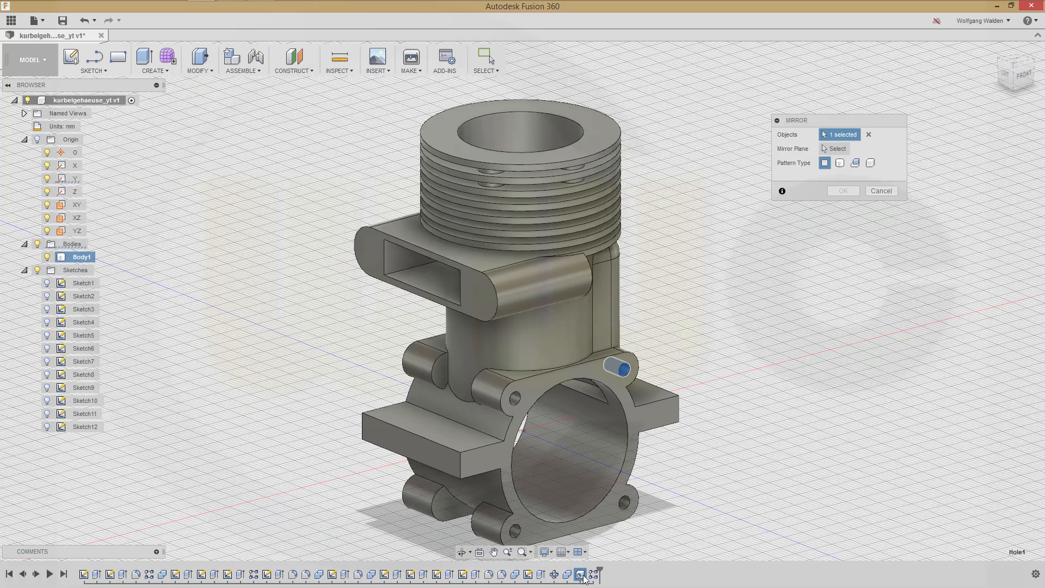
click(594, 576)
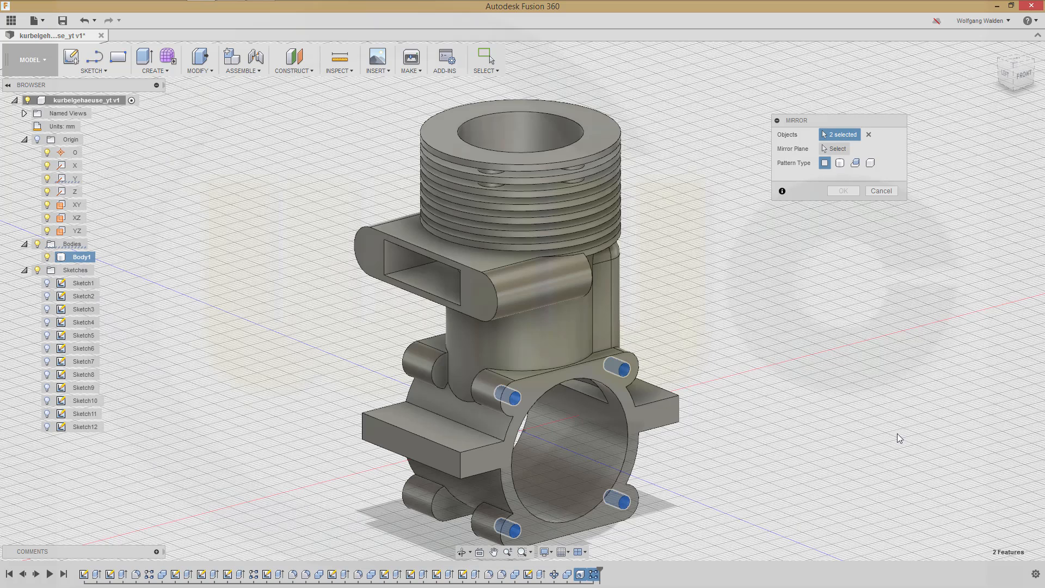
click(824, 148)
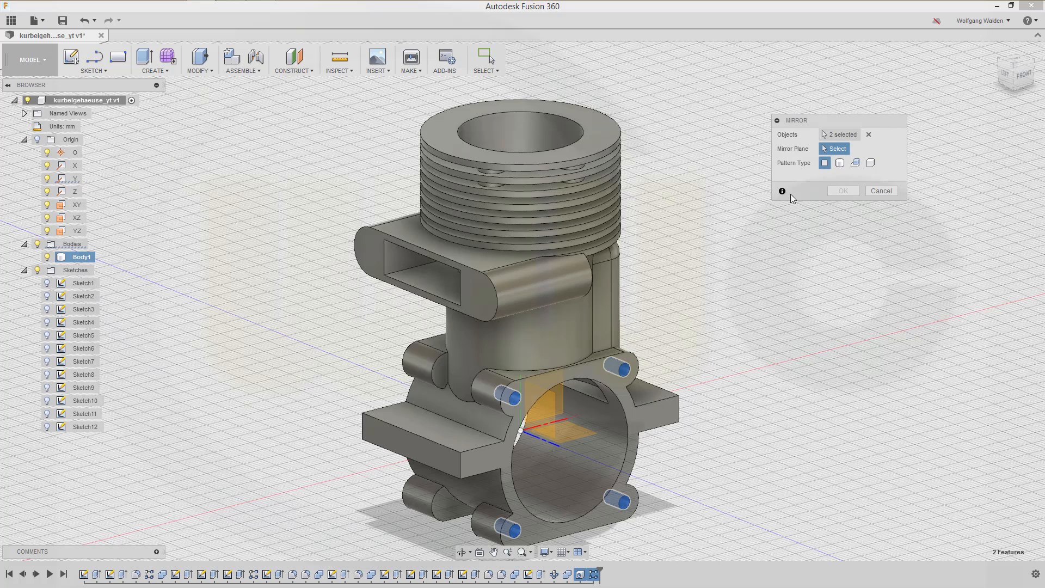
click(561, 405)
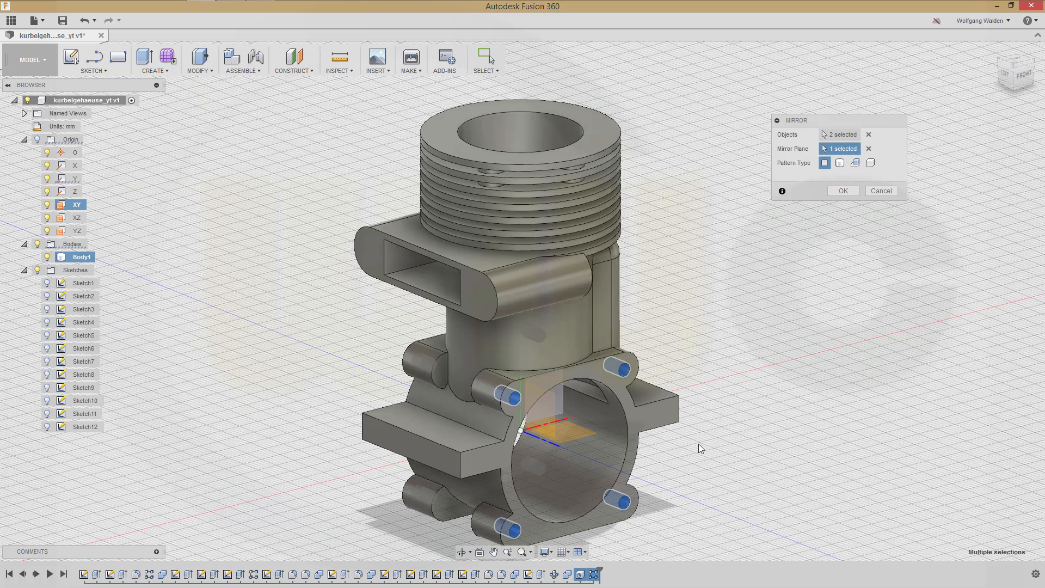
shift+middle_drag(751, 415, 827, 354)
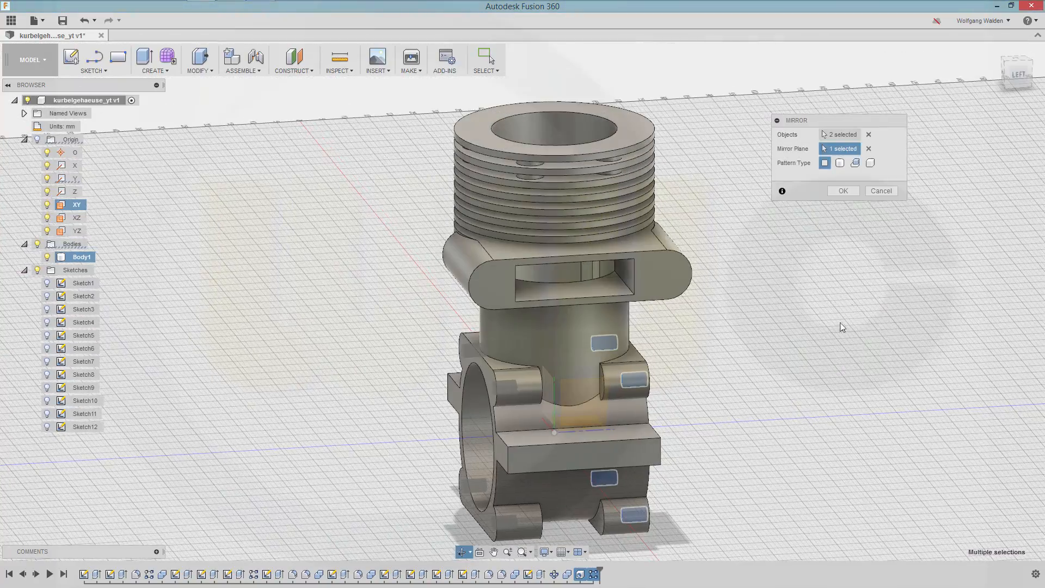
click(843, 191)
Examine the rectangular port opening and its rounded flange from the crankcase's left side.
shift+middle_drag(793, 292, 667, 296)
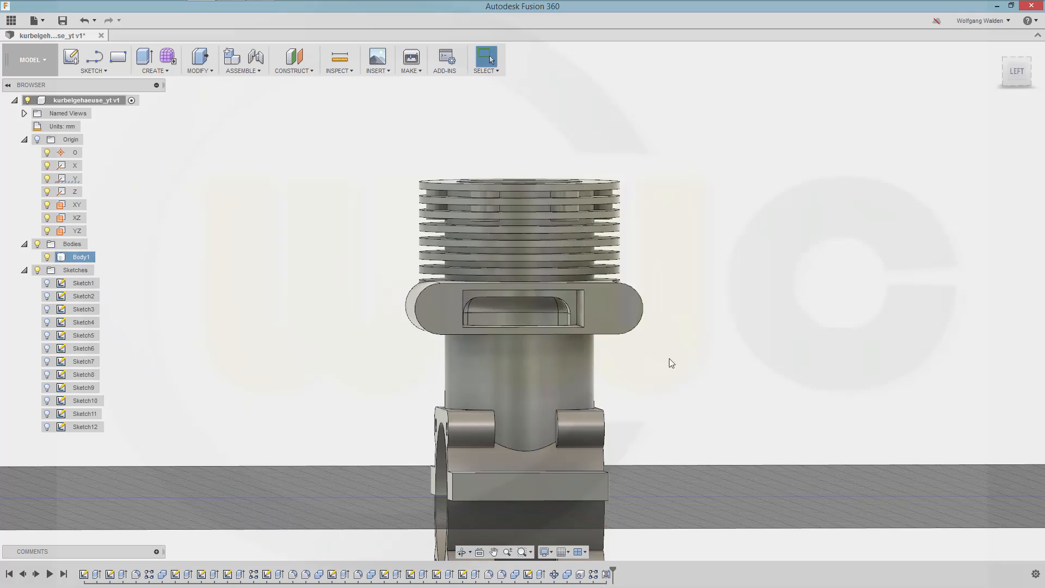
mouse_move(669, 358)
shift+middle_down()
mouse_move(644, 361)
mouse_move(658, 357)
mouse_move(664, 369)
mouse_move(656, 359)
shift+middle_up()
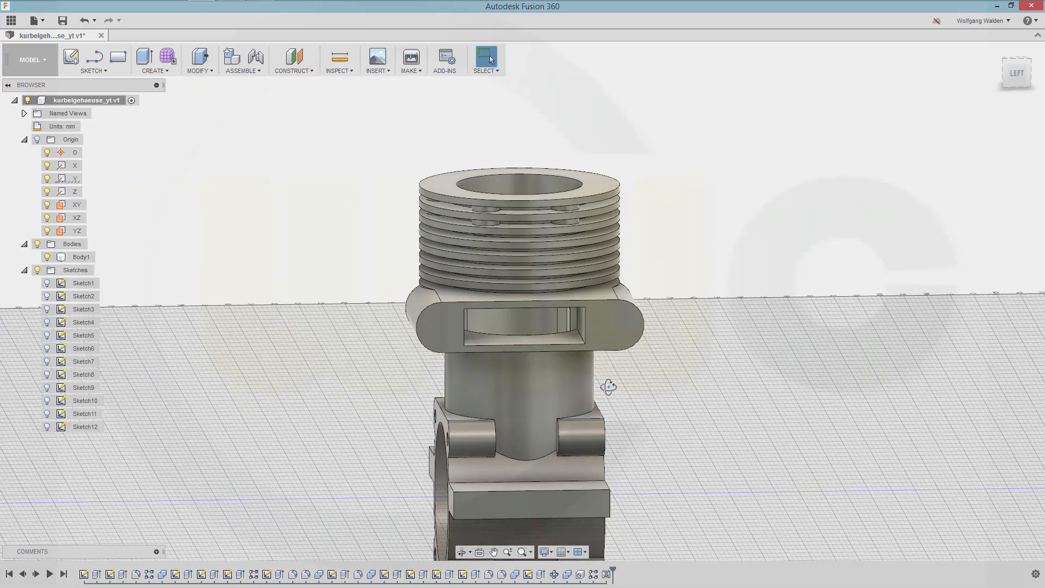
shift+middle_drag(609, 385, 605, 379)
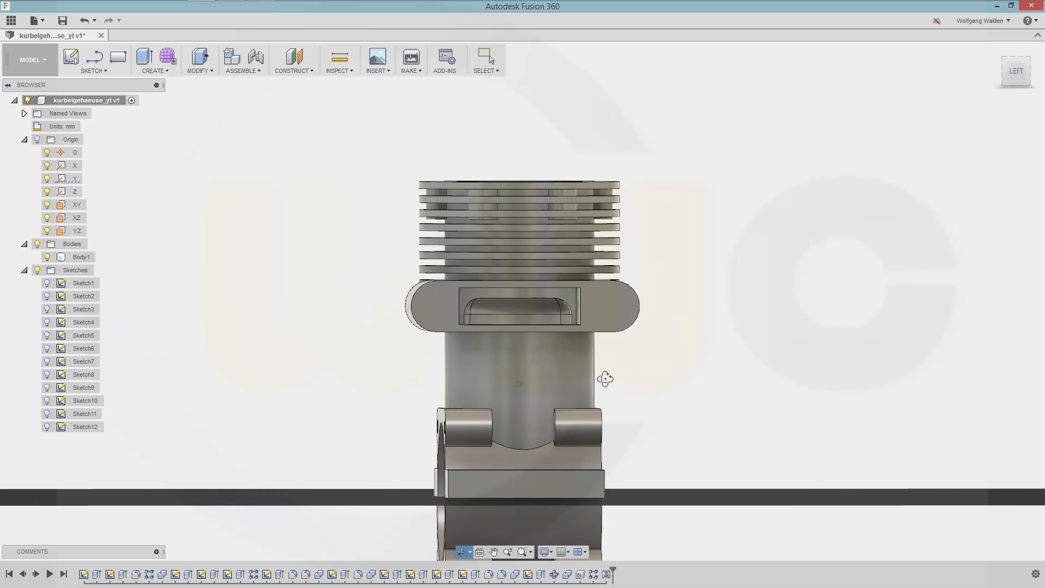
click(1017, 71)
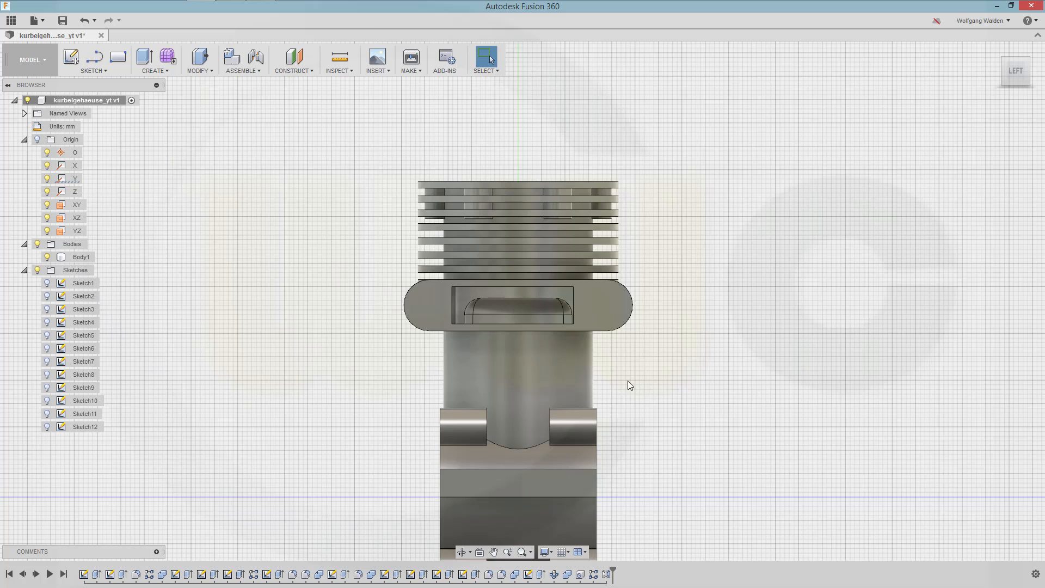
click(591, 371)
click(624, 360)
mouse_move(1001, 98)
right_click(1015, 76)
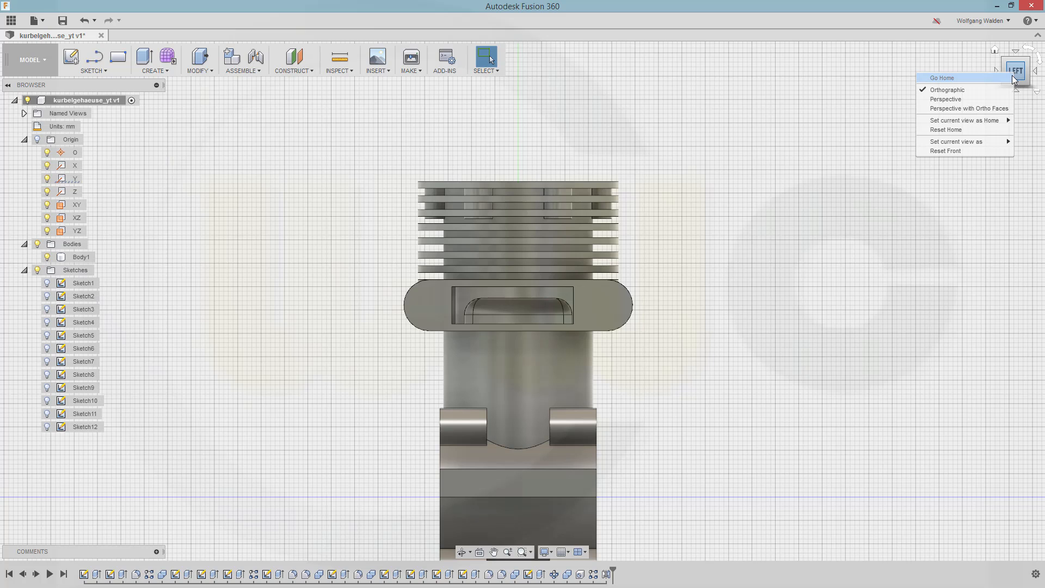
drag(802, 132, 694, 256)
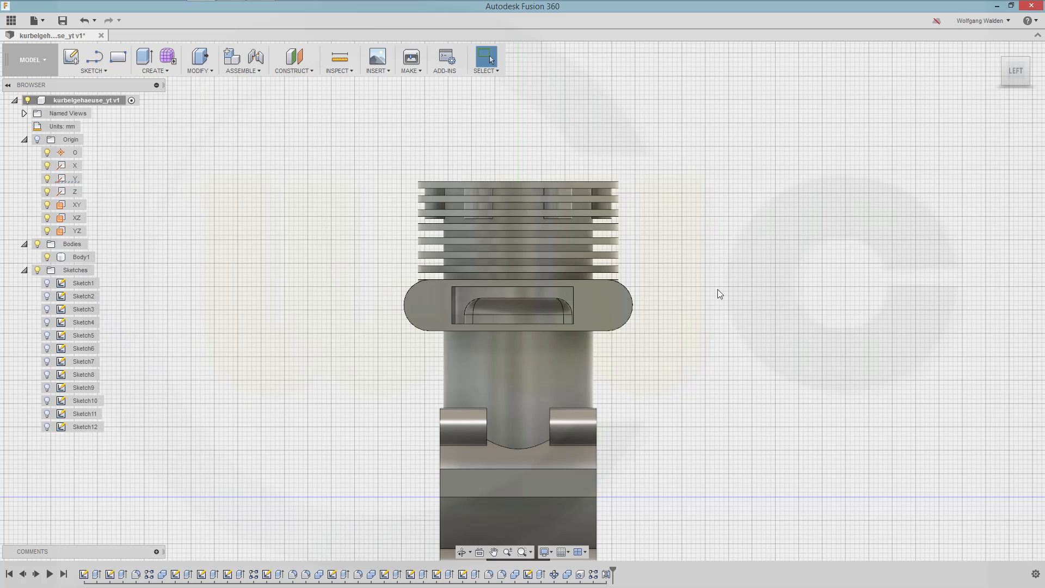
click(554, 332)
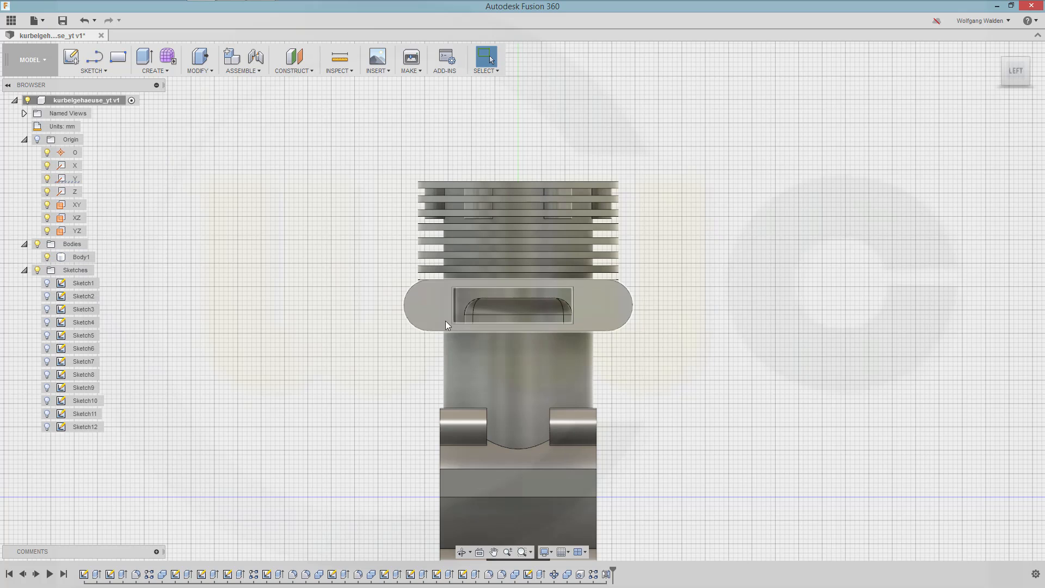
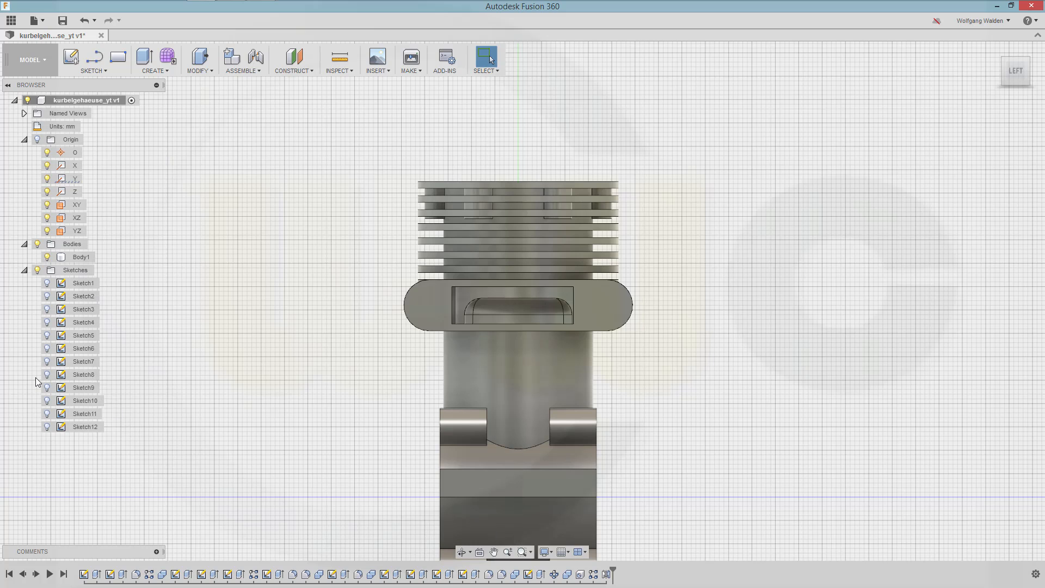
Show Sketch10, which defines the flange's rectangular port opening, and open it for editing.
click(60, 362)
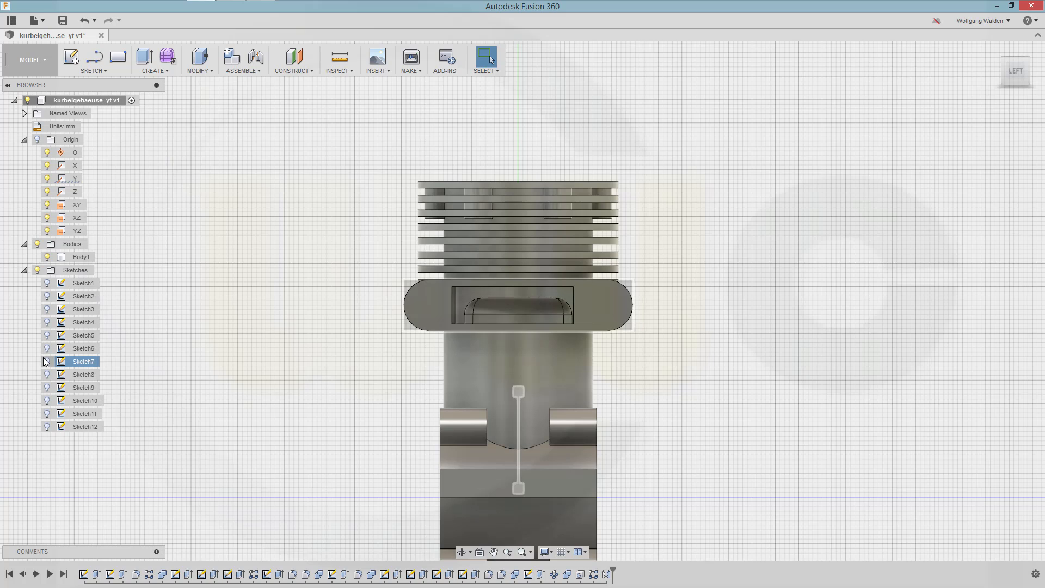
click(48, 402)
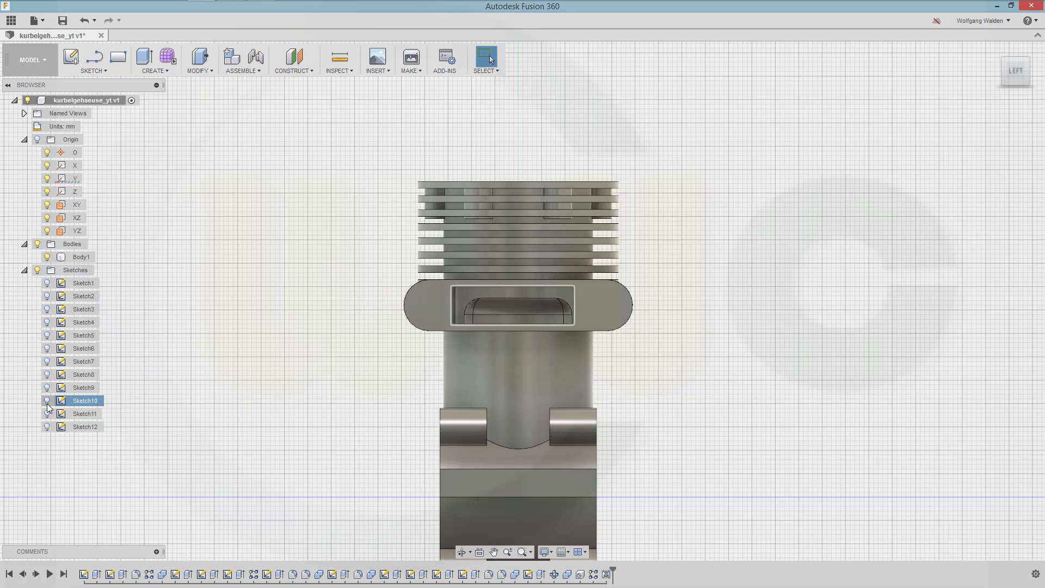
click(47, 402)
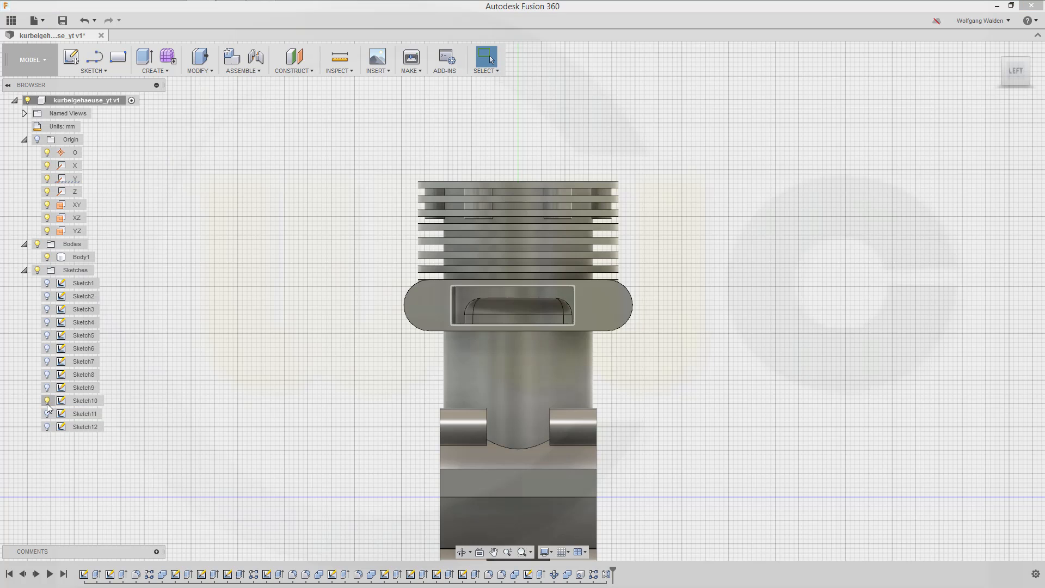
double_click(88, 401)
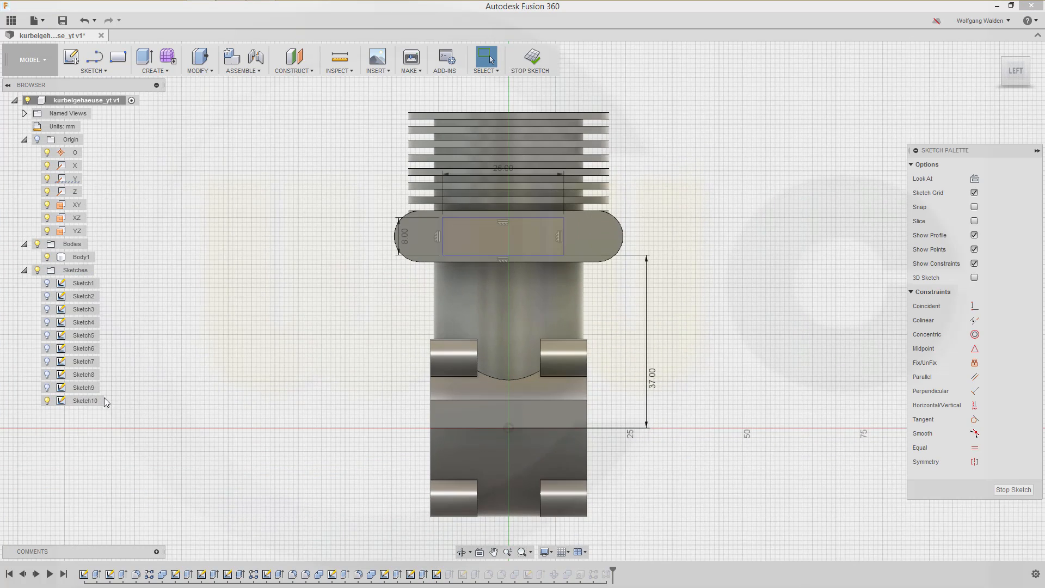
With Body1 hidden, project the Y axis into Sketch10 and convert the projected line to construction geometry.
click(47, 257)
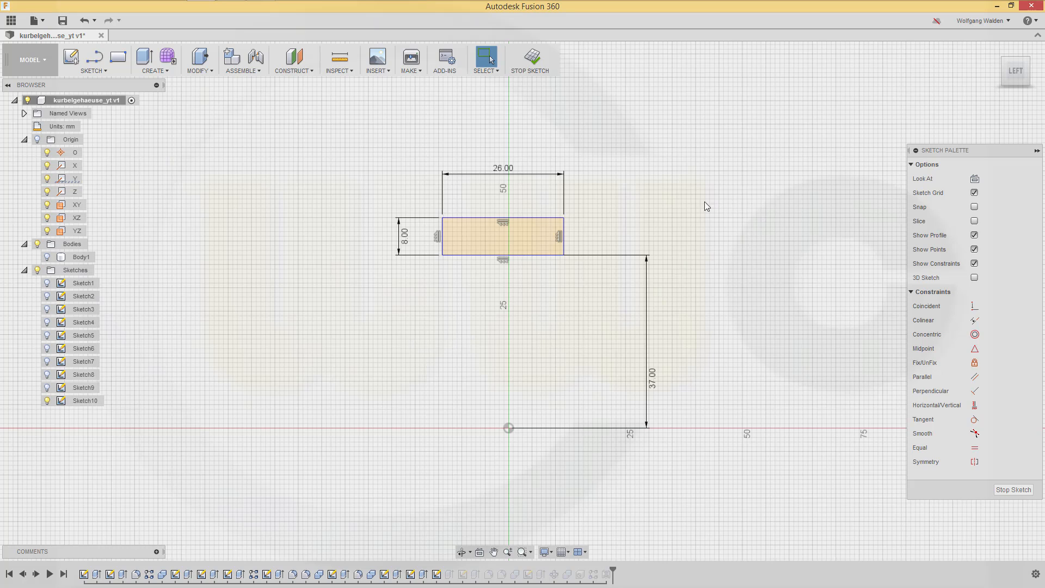
key(p)
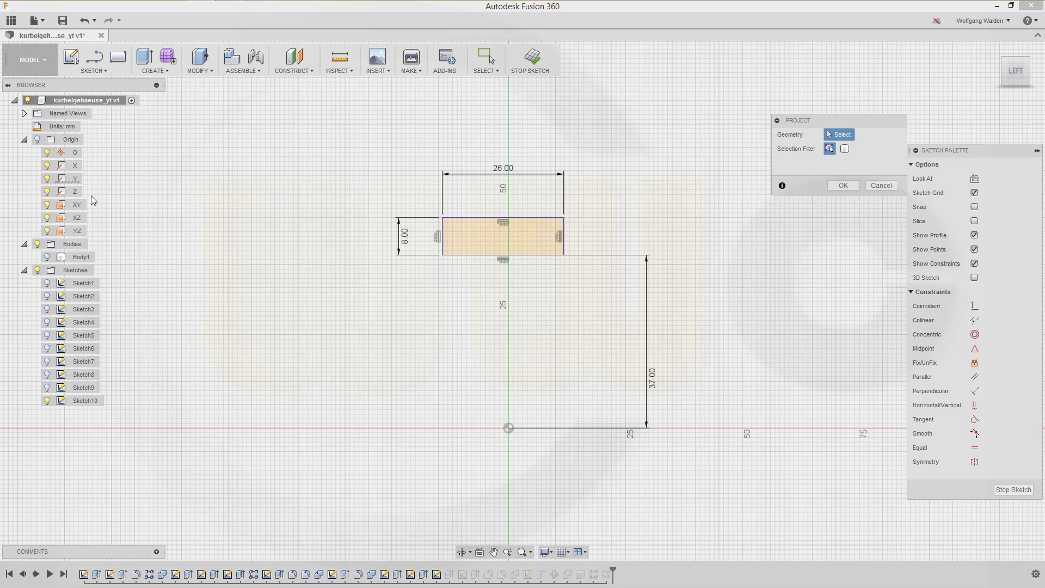
click(77, 181)
click(842, 186)
click(507, 364)
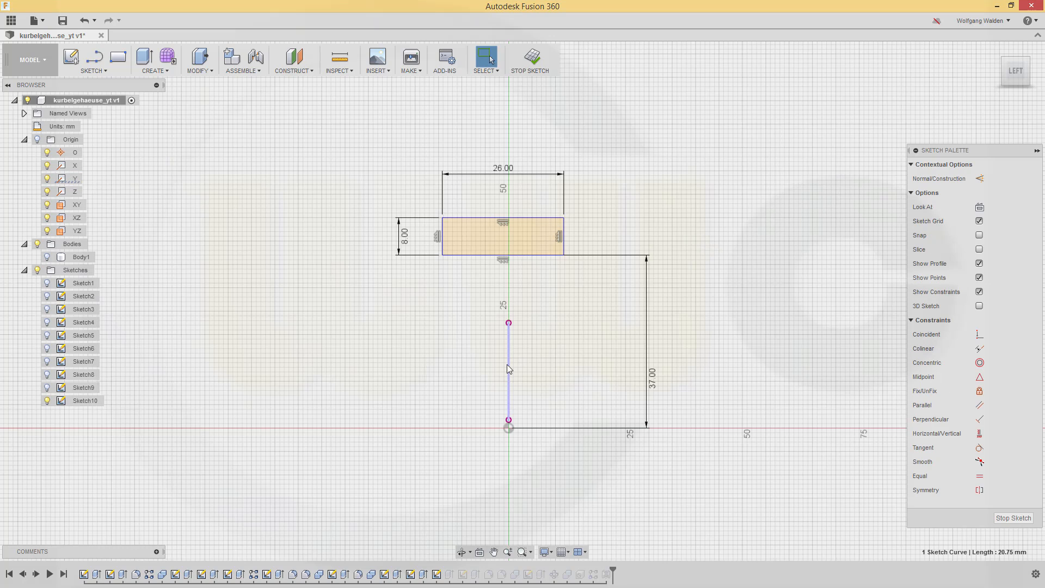
right_click(507, 364)
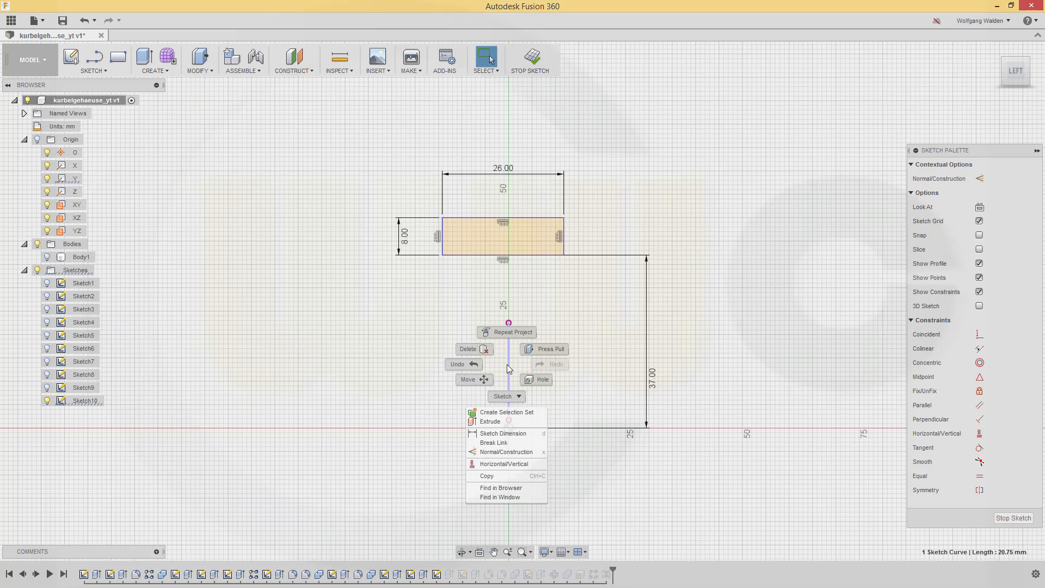
click(506, 451)
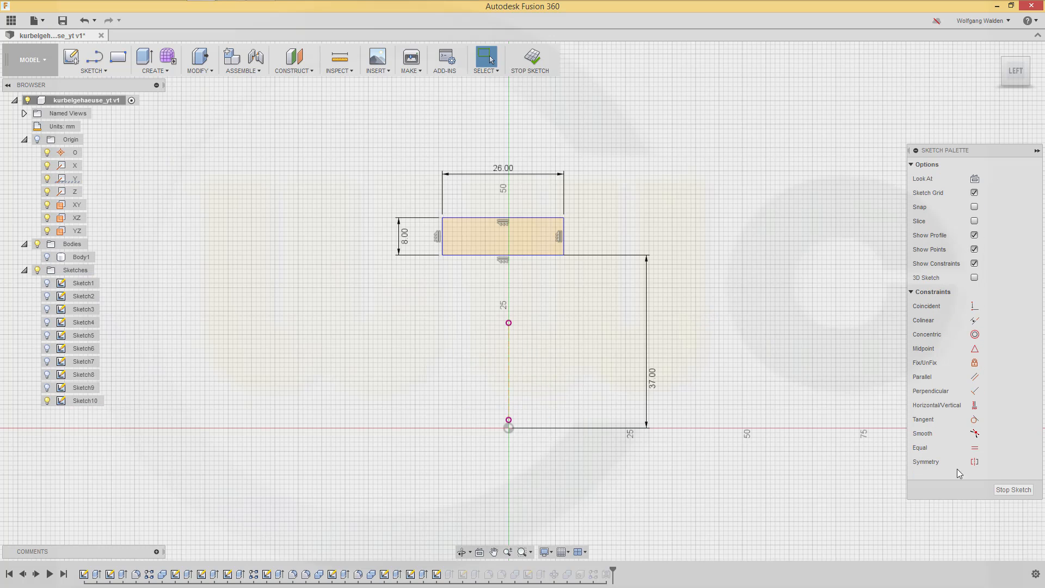
Constrain the rectangle's two short vertical sides symmetric about the projected Y-axis line and finish the sketch.
click(975, 461)
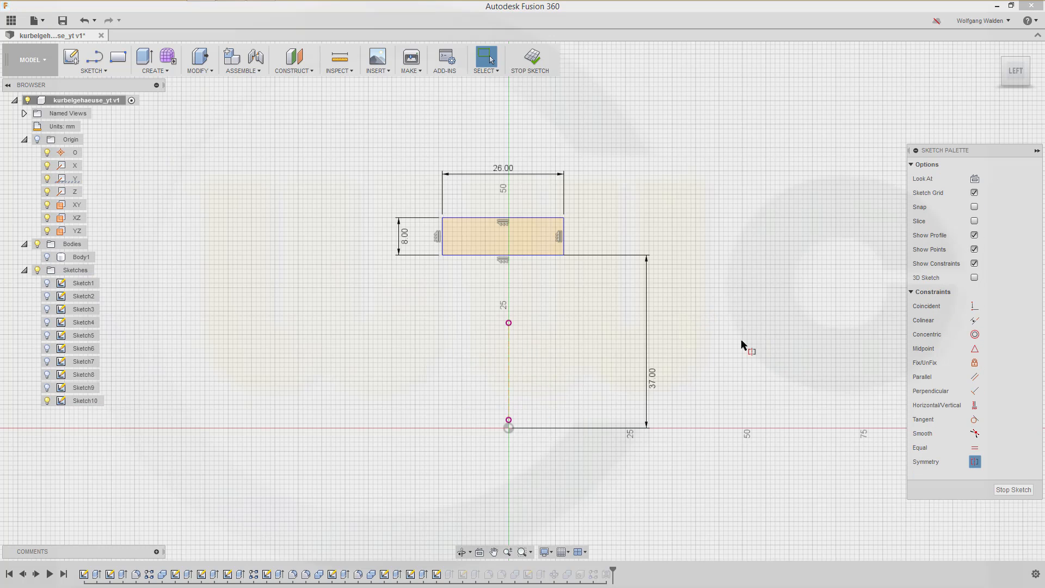
click(562, 247)
click(443, 249)
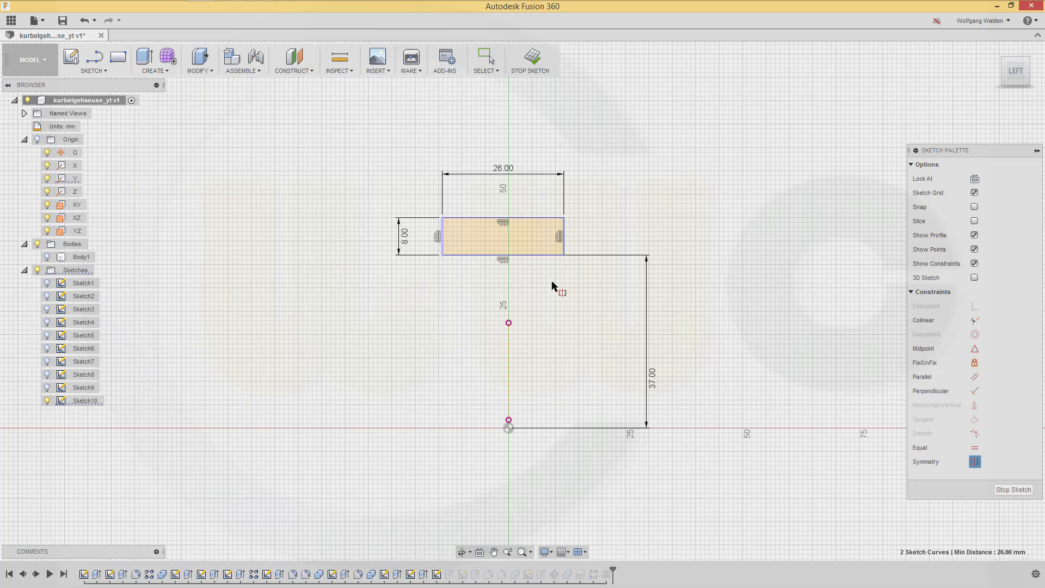
click(509, 403)
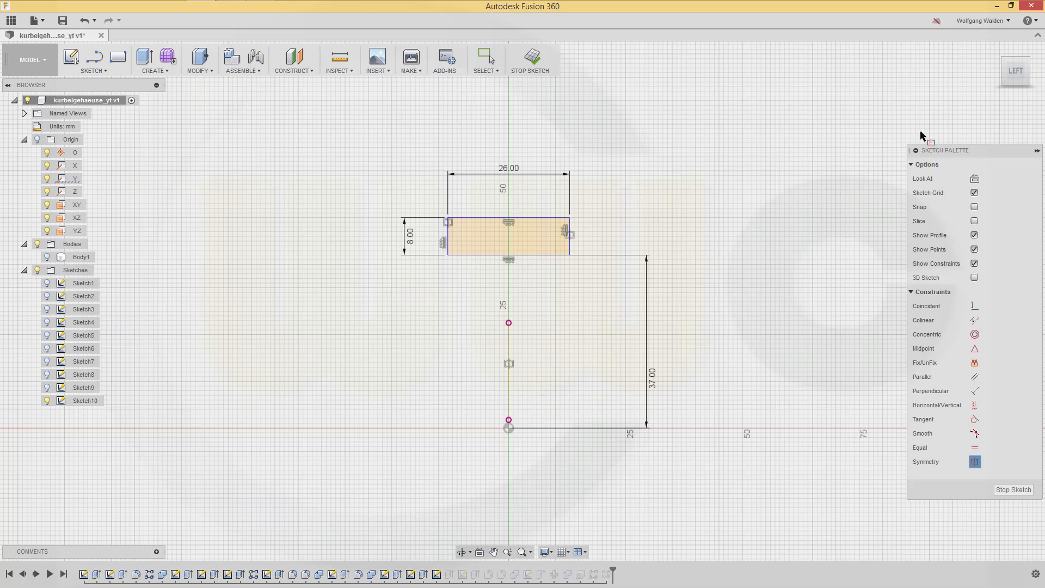
click(1012, 489)
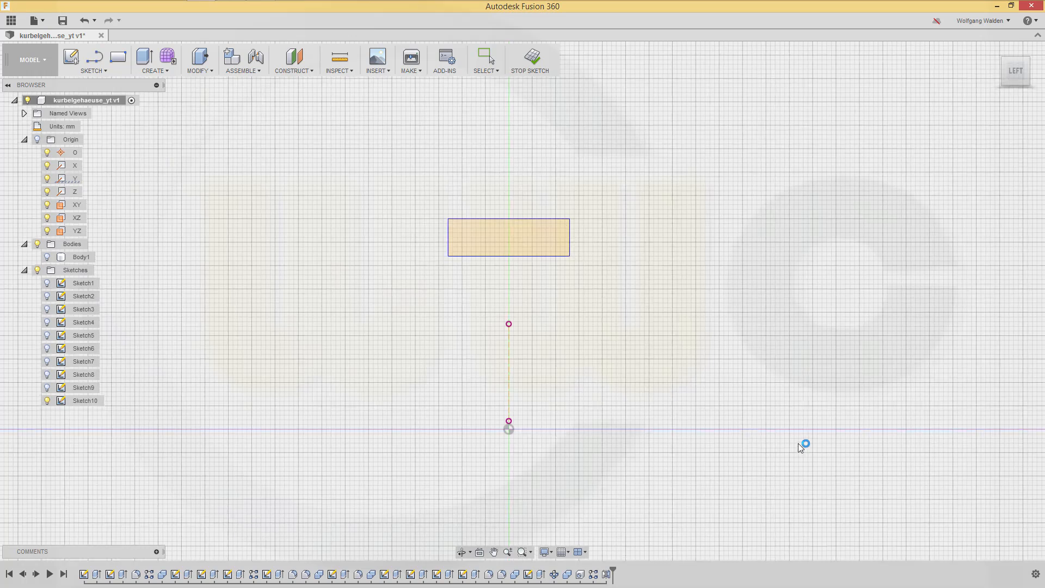
Show Body1 again and hide Sketch10, leaving the port flange in view.
click(47, 257)
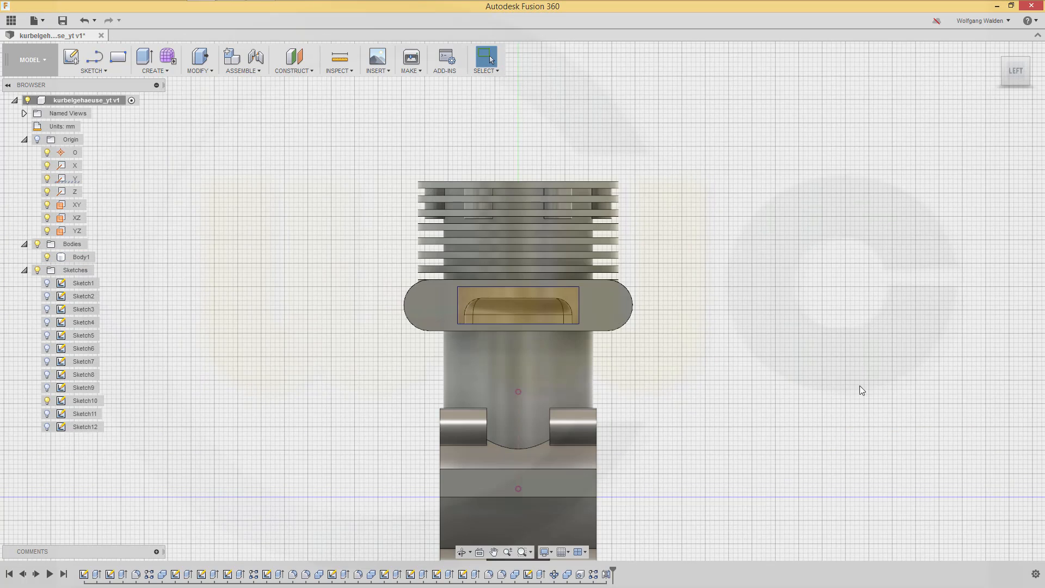
key(F6)
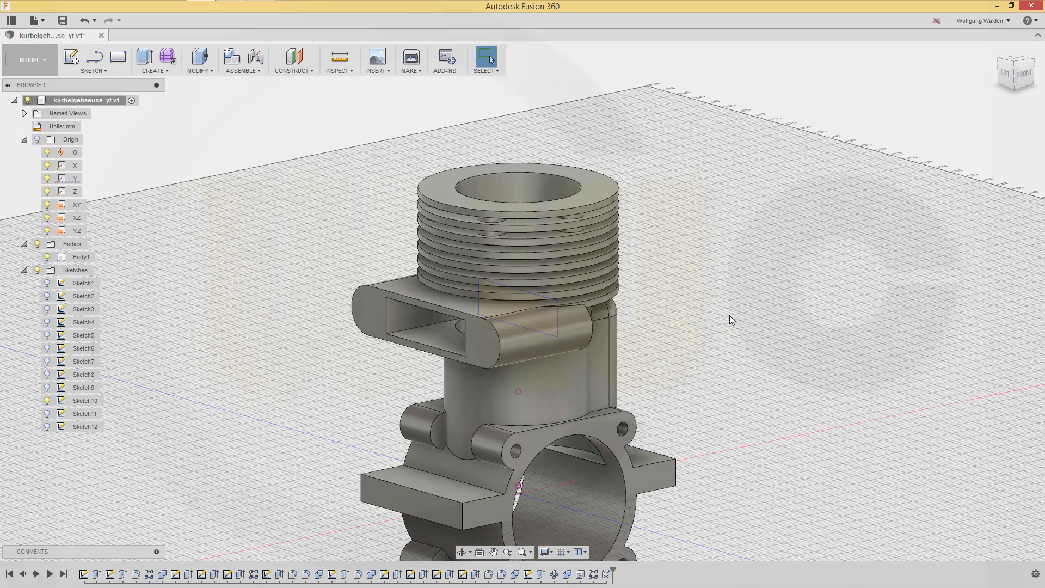
middle_drag(730, 315, 775, 287)
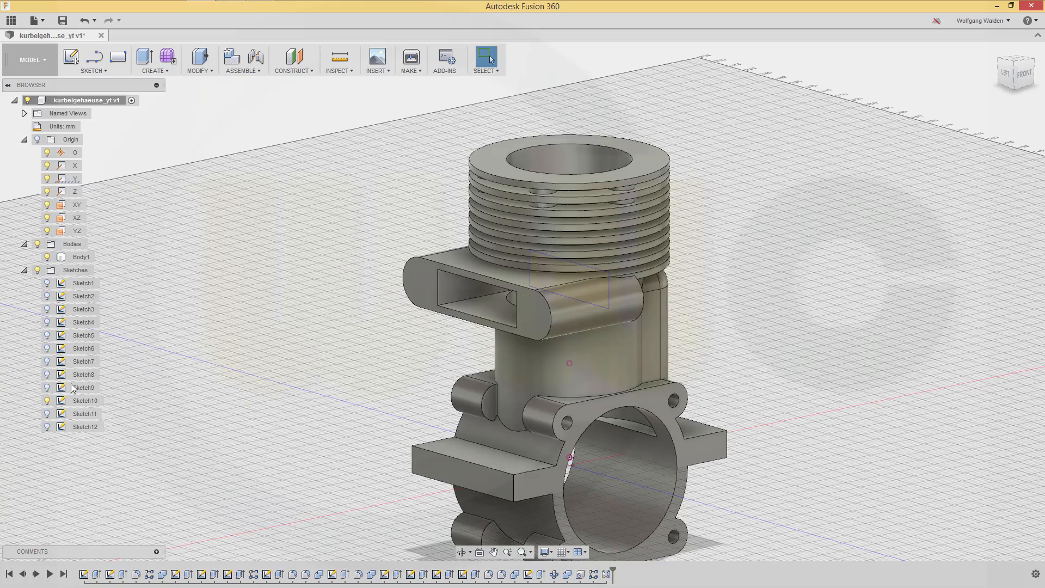
click(48, 400)
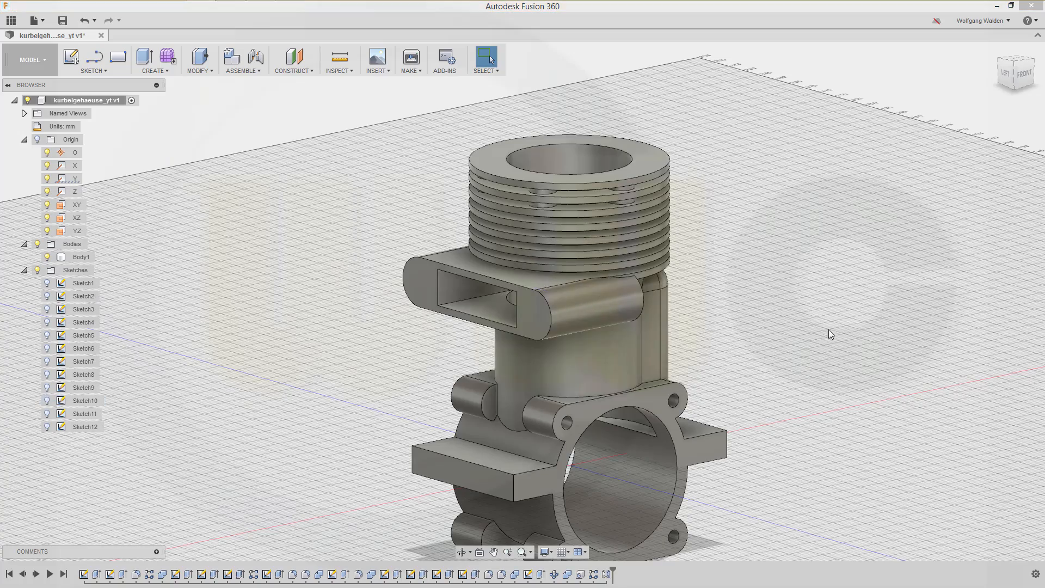
shift+middle_drag(828, 329, 873, 318)
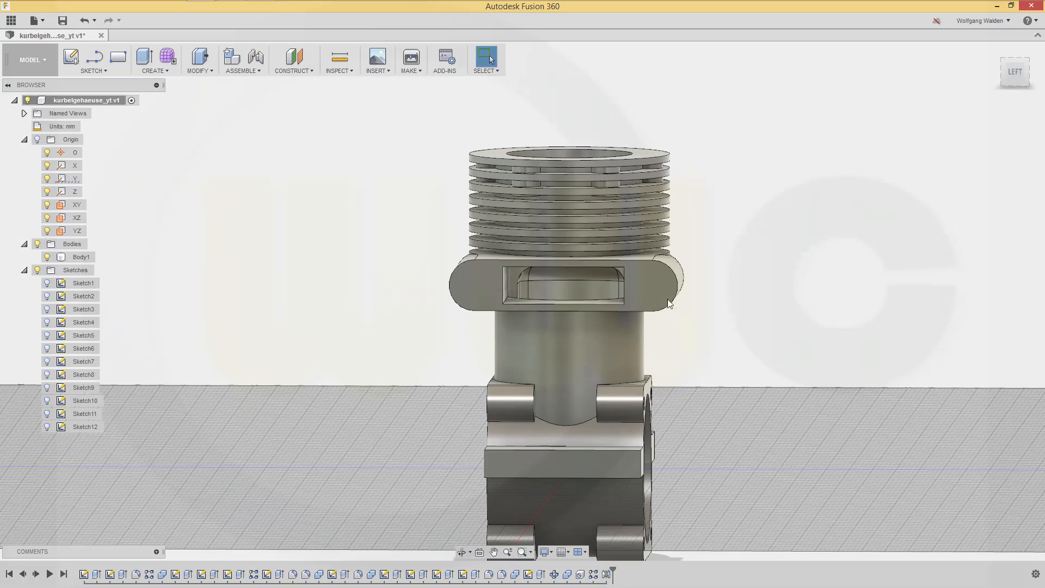
mouse_move(697, 300)
shift+middle_down()
mouse_move(627, 323)
mouse_move(708, 315)
shift+middle_up()
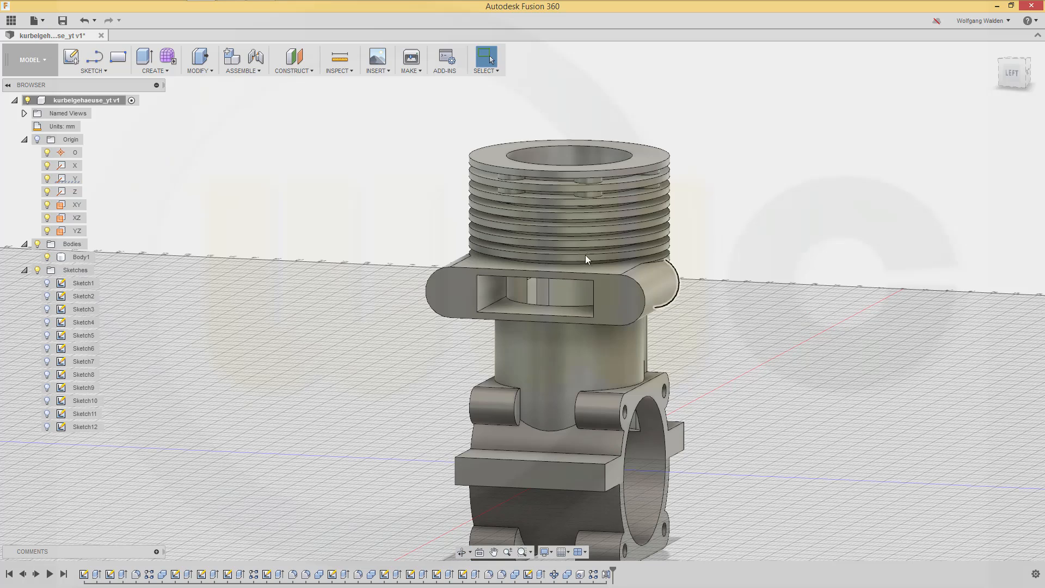
click(643, 210)
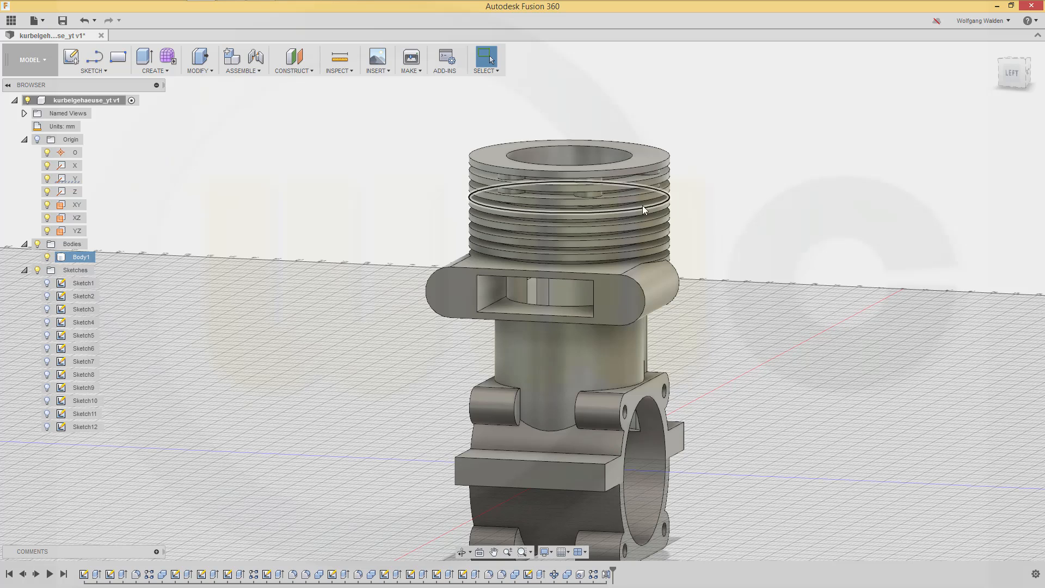
key(Escape)
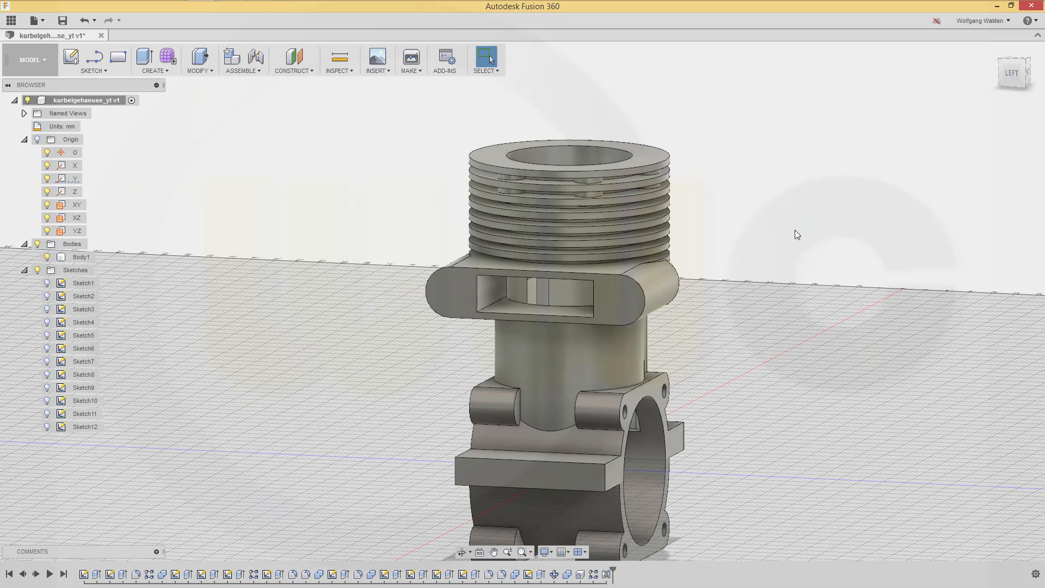
Create a simple 3 mm hole with extents All, centred on one rounded end of the port flange's face.
key(h)
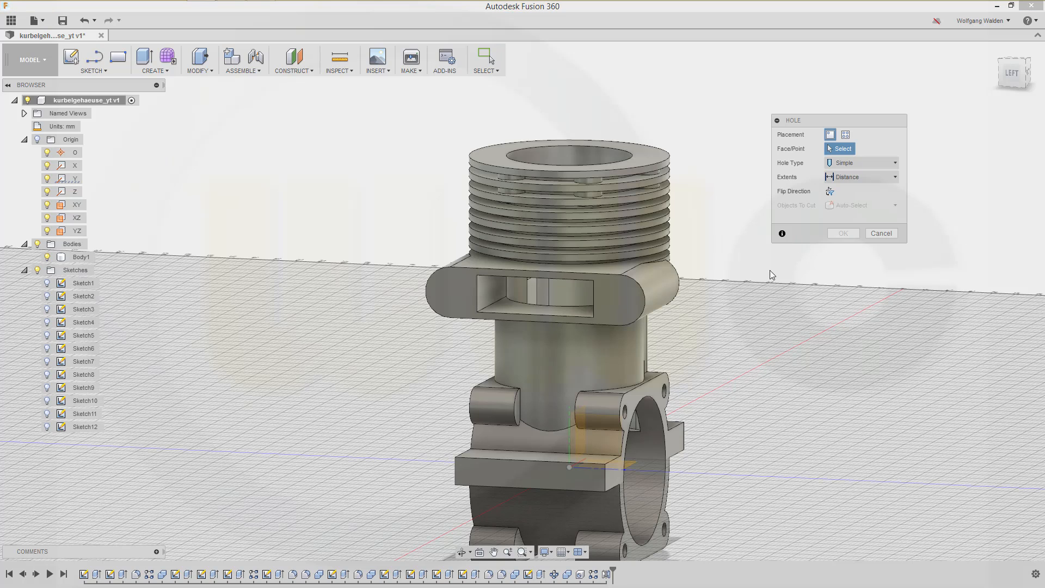
click(621, 324)
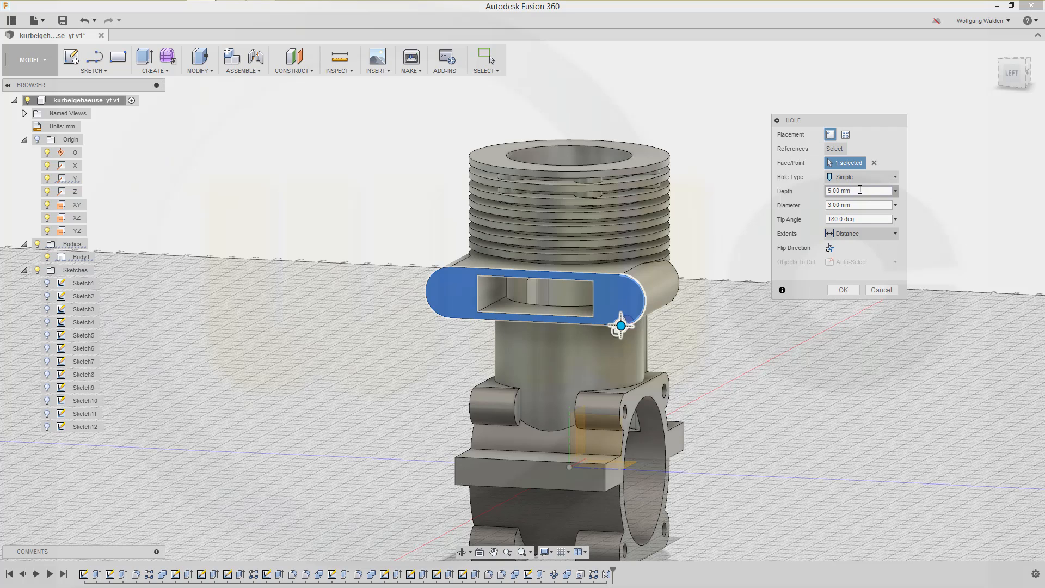
click(840, 191)
click(895, 191)
click(894, 191)
click(895, 178)
click(895, 177)
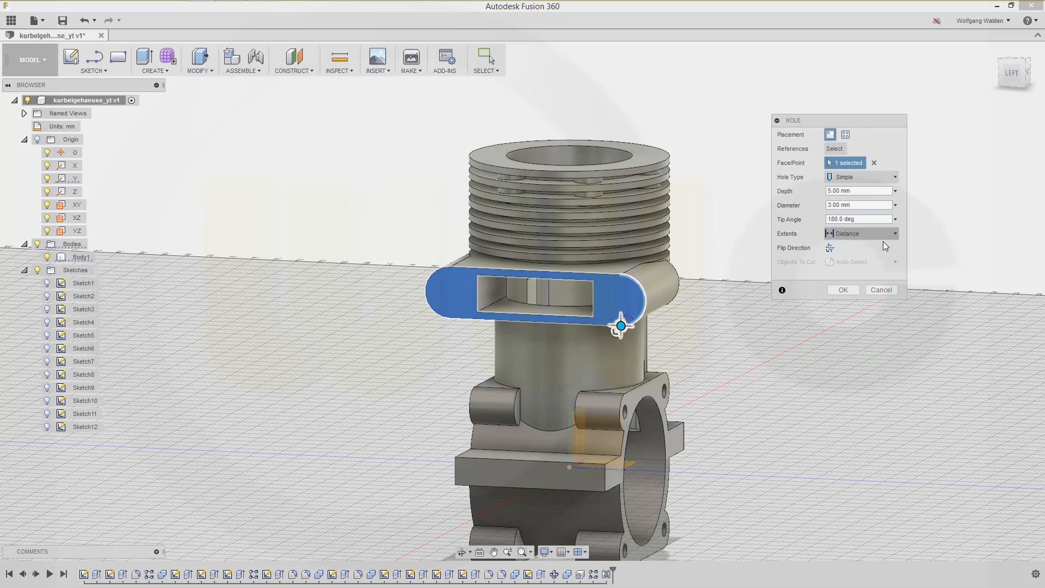
click(896, 234)
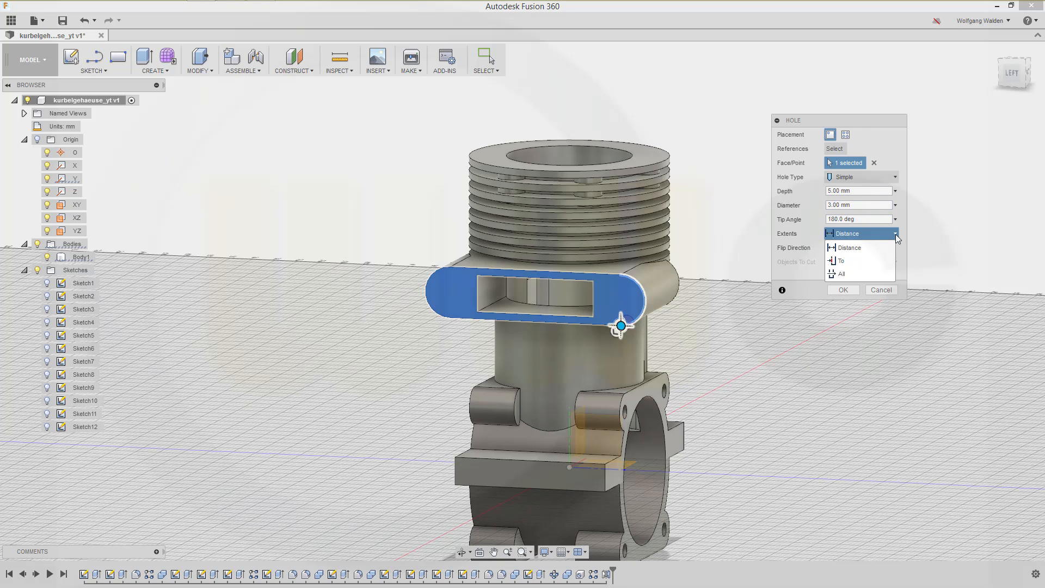
click(856, 274)
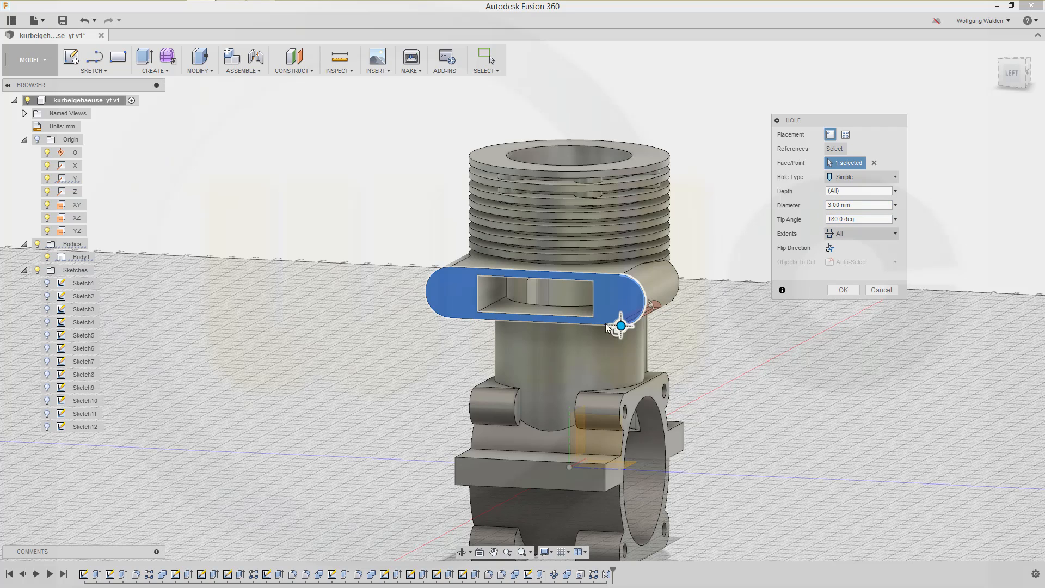
drag(621, 324, 624, 300)
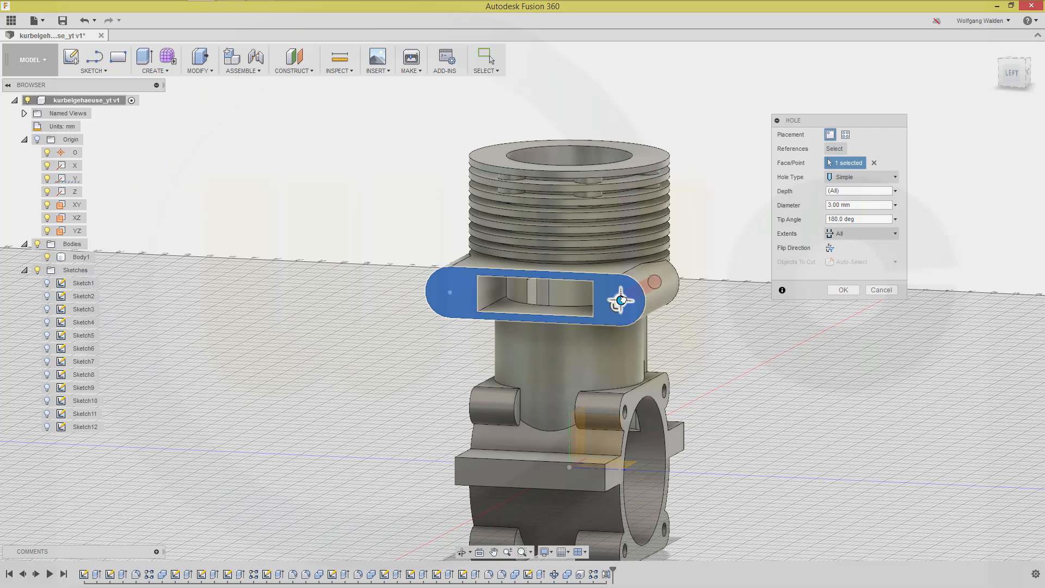
click(843, 290)
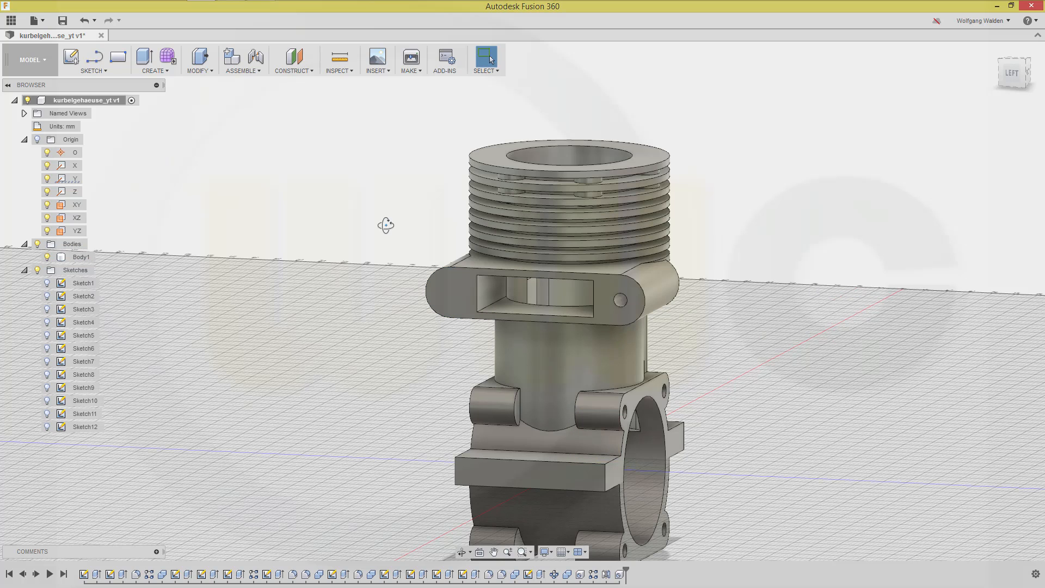
Mirror the new flange hole across the XY plane to the flange's opposite rounded end.
shift+middle_drag(386, 225, 401, 254)
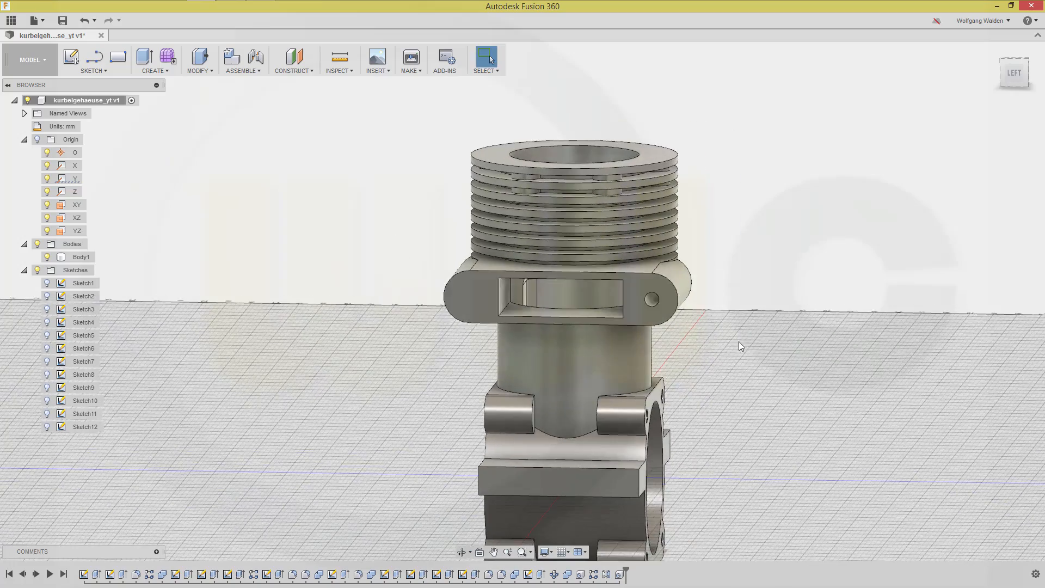
shift+middle_drag(740, 345, 731, 335)
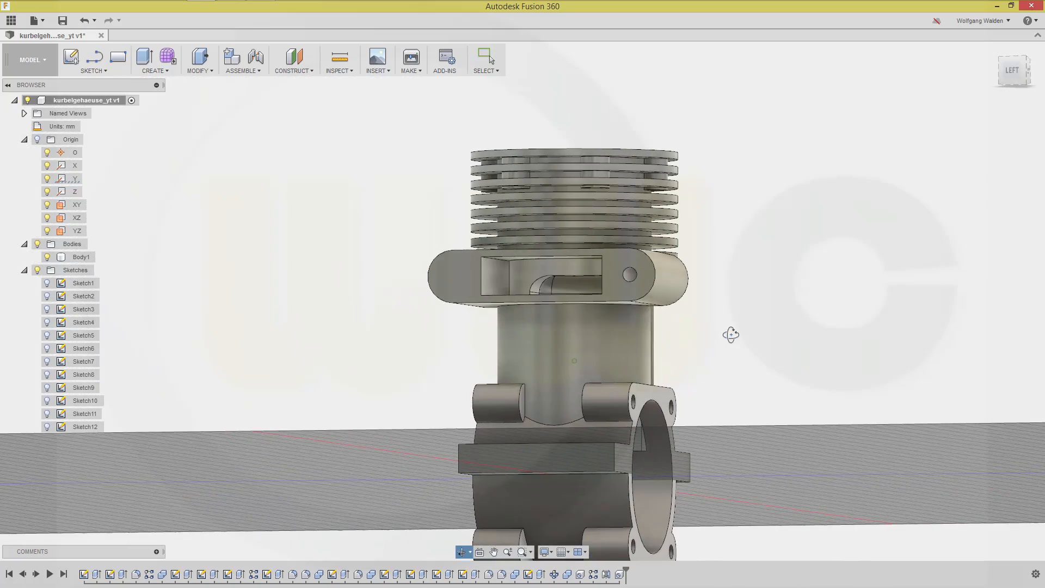
click(167, 73)
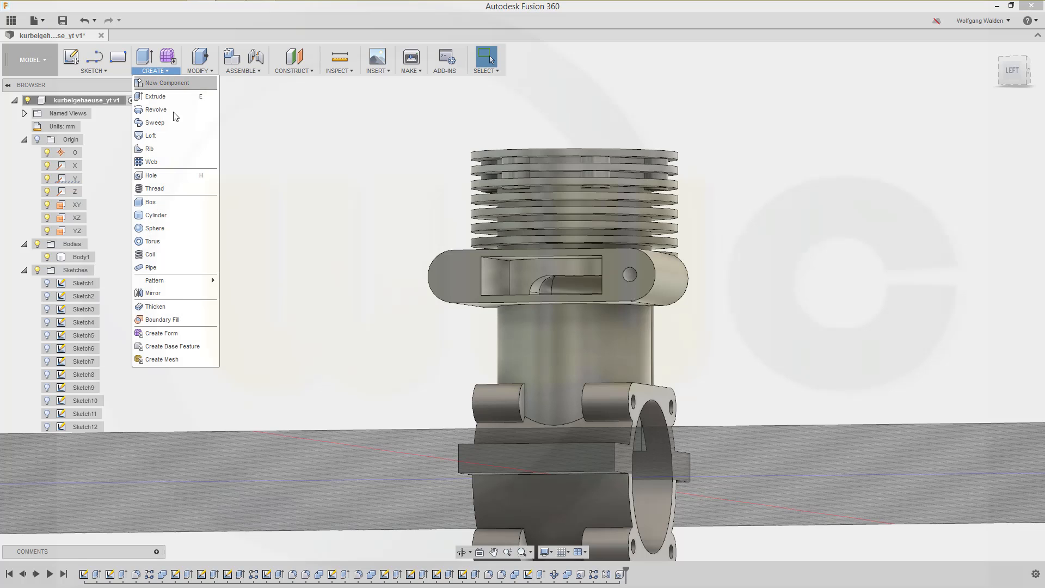
click(180, 294)
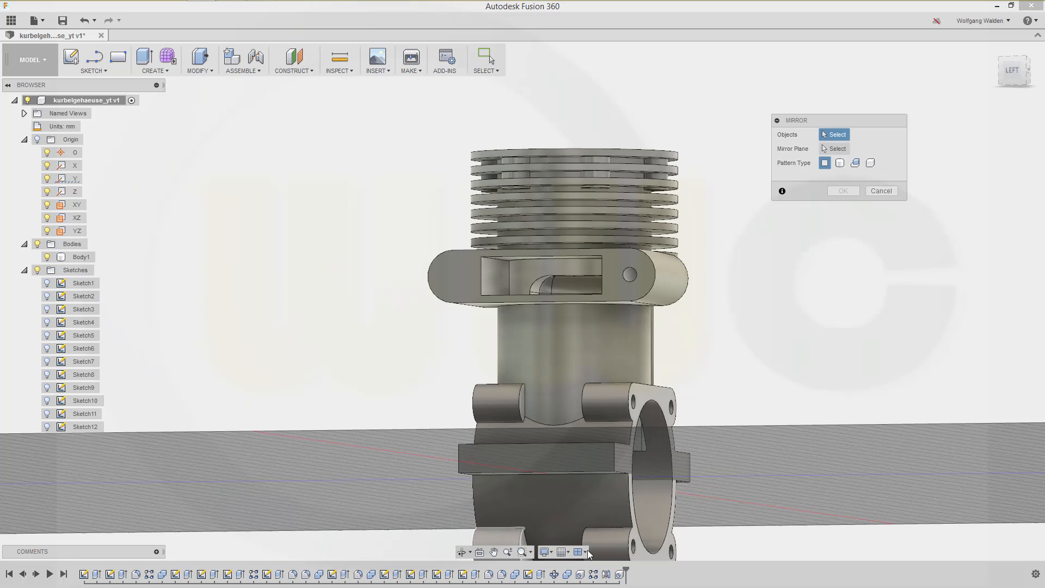
click(620, 574)
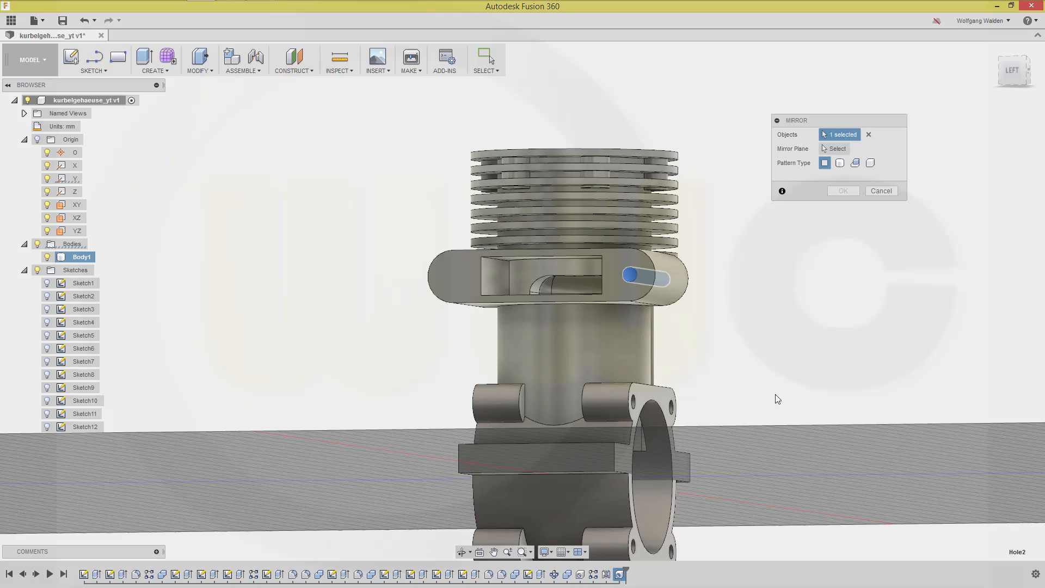
click(837, 148)
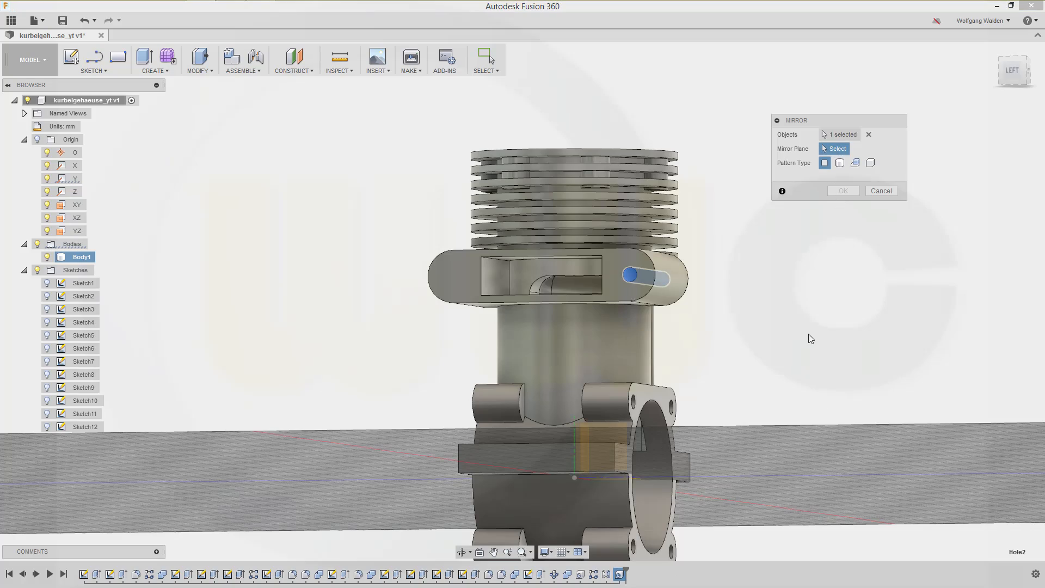
shift+middle_drag(808, 333, 742, 356)
click(612, 446)
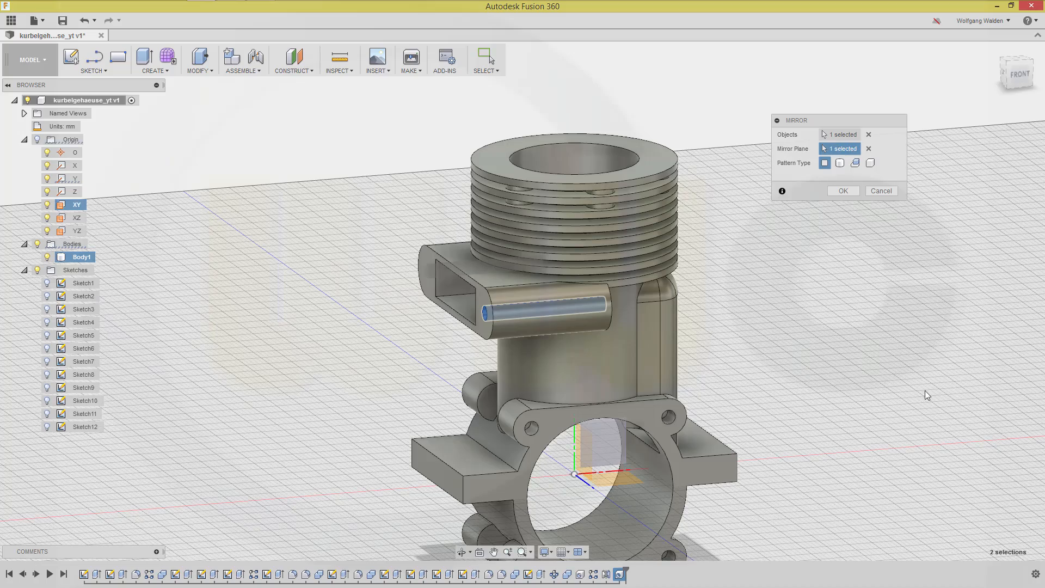
click(843, 190)
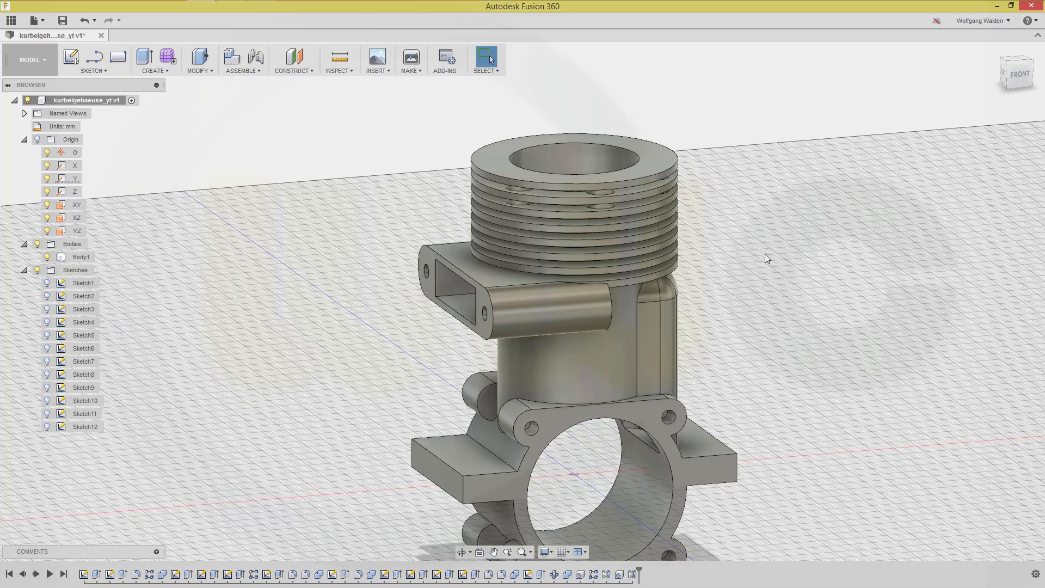
shift+middle_drag(740, 275, 756, 422)
scroll(756, 422, down, 3)
shift+middle_drag(691, 477, 693, 400)
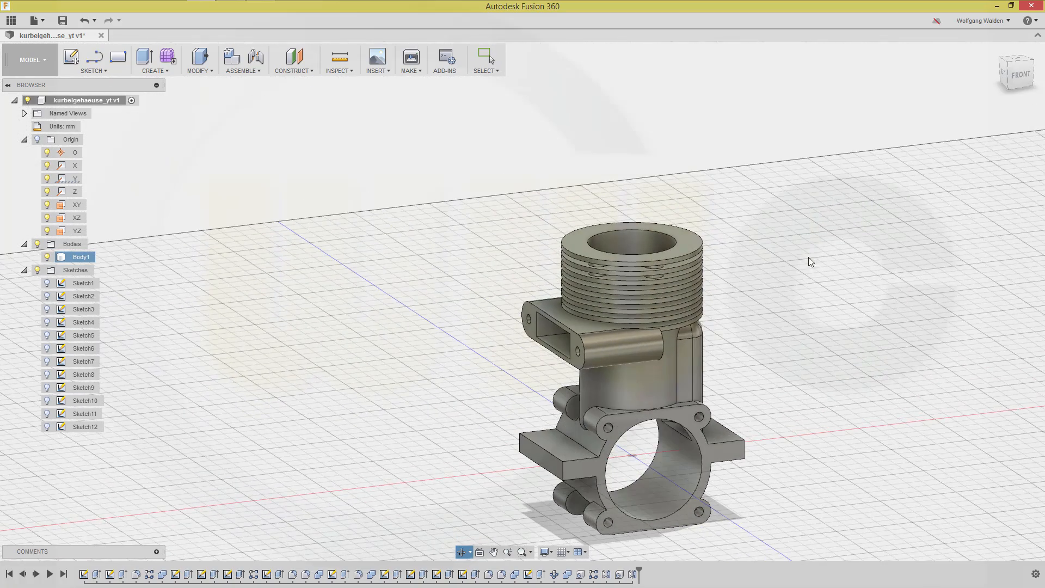
middle_drag(812, 240, 750, 300)
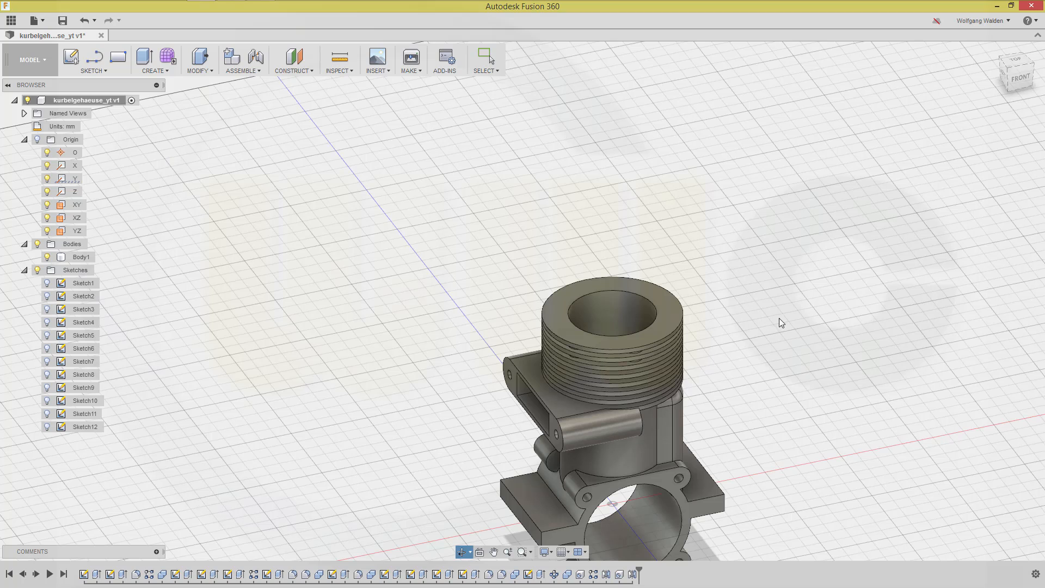
key(Escape)
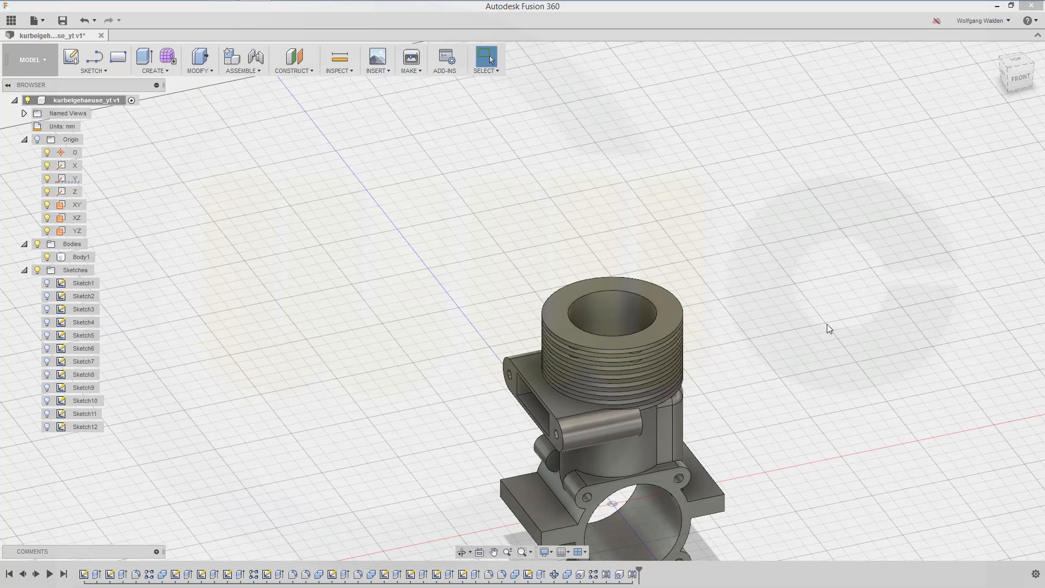
middle_drag(770, 441, 743, 333)
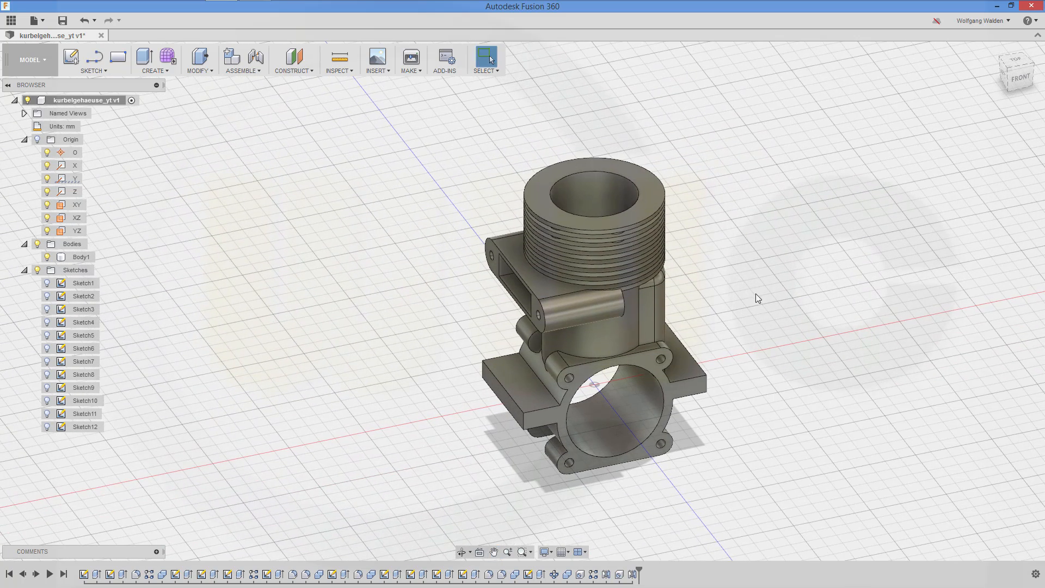
mouse_move(755, 297)
shift+middle_down()
mouse_move(754, 315)
mouse_move(763, 310)
shift+middle_up()
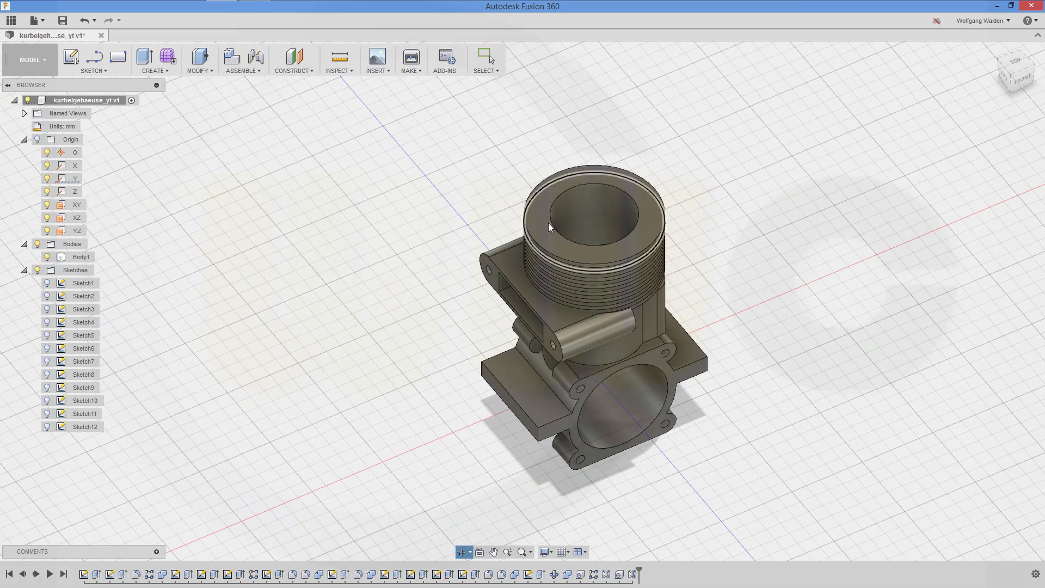
key(h)
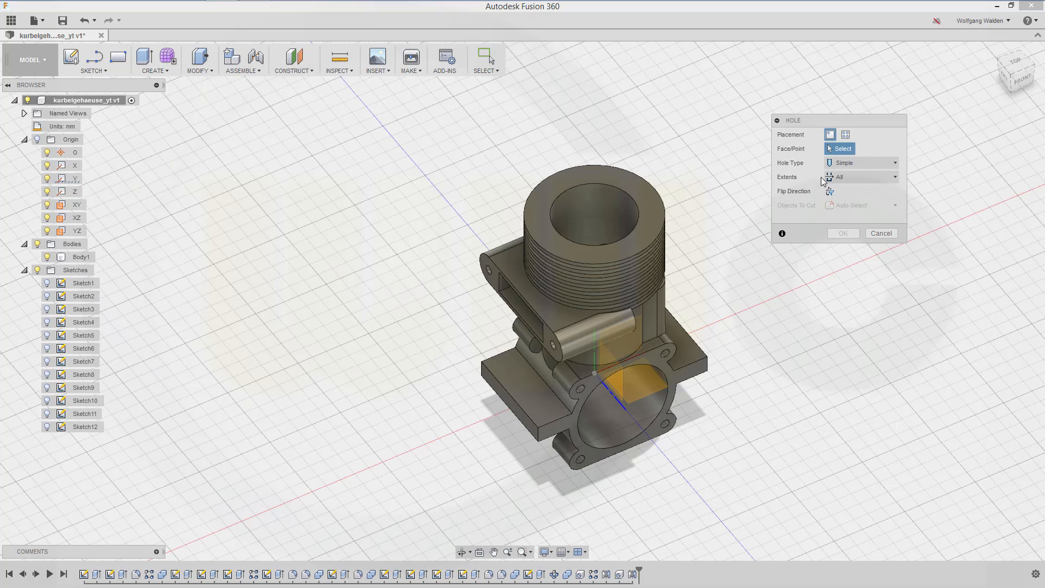
click(540, 409)
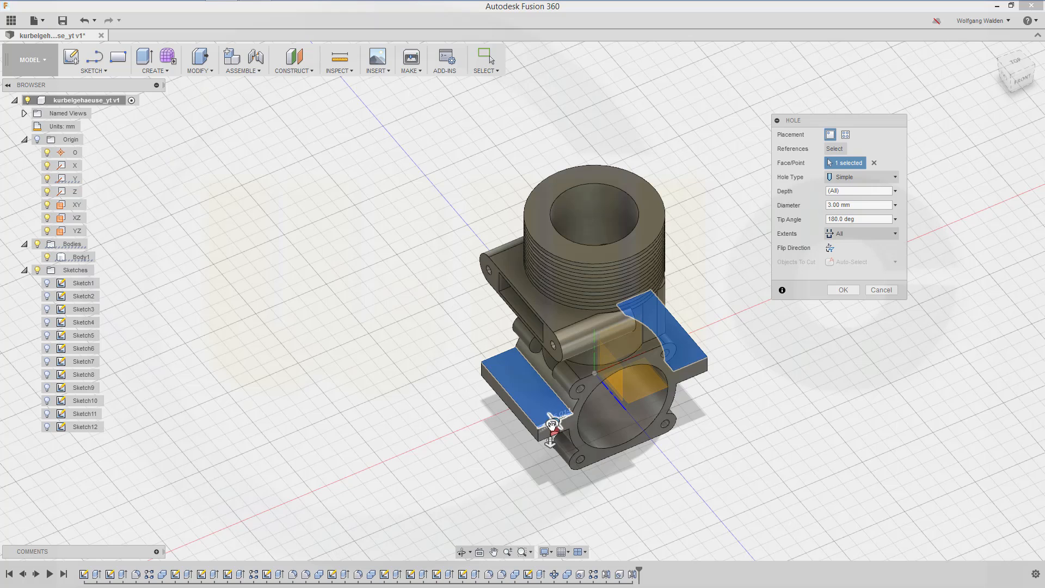
drag(552, 424, 539, 406)
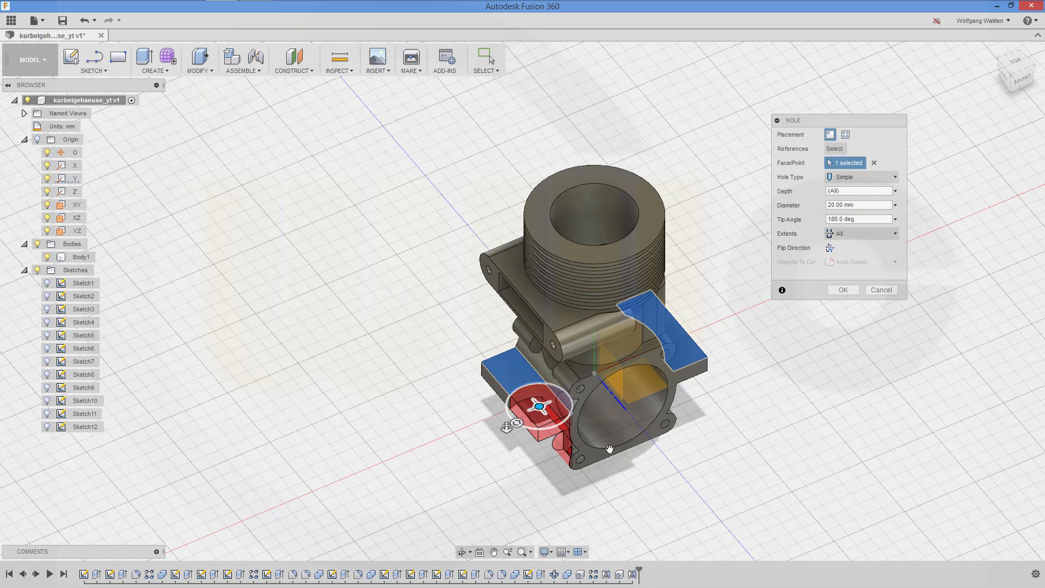
scroll(595, 411, up, 3)
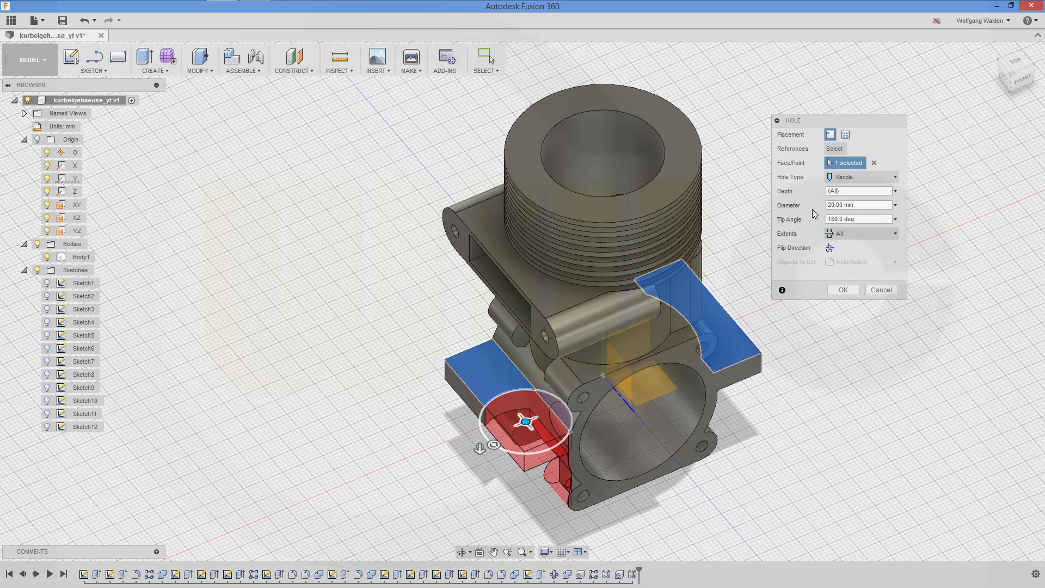
click(897, 235)
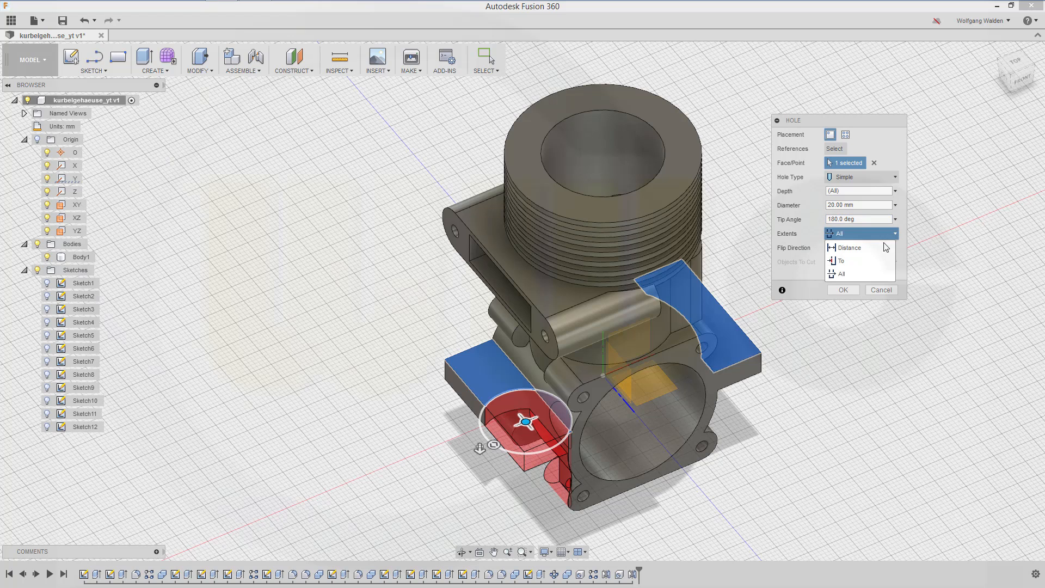
click(841, 274)
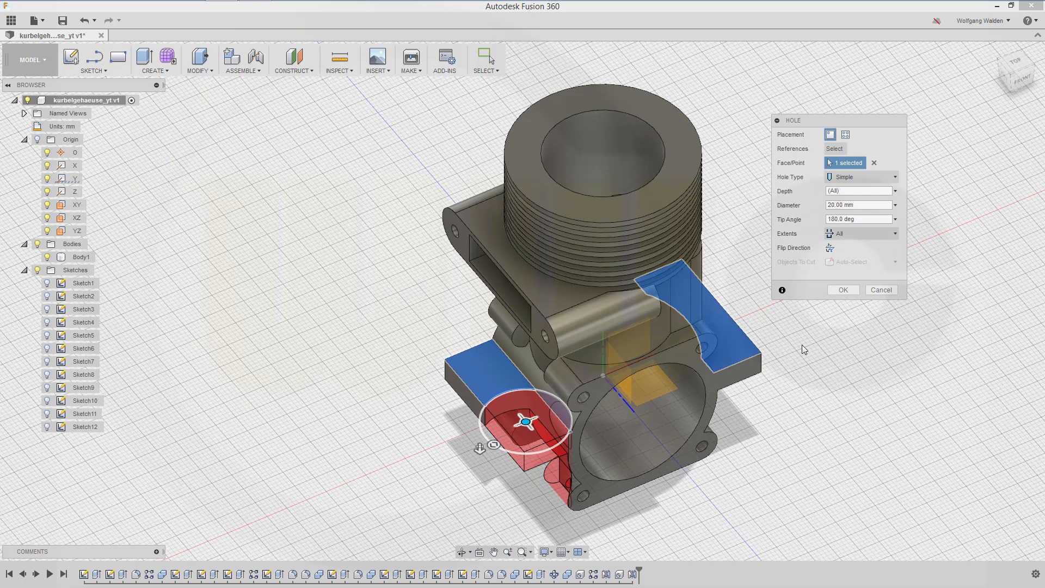
click(872, 289)
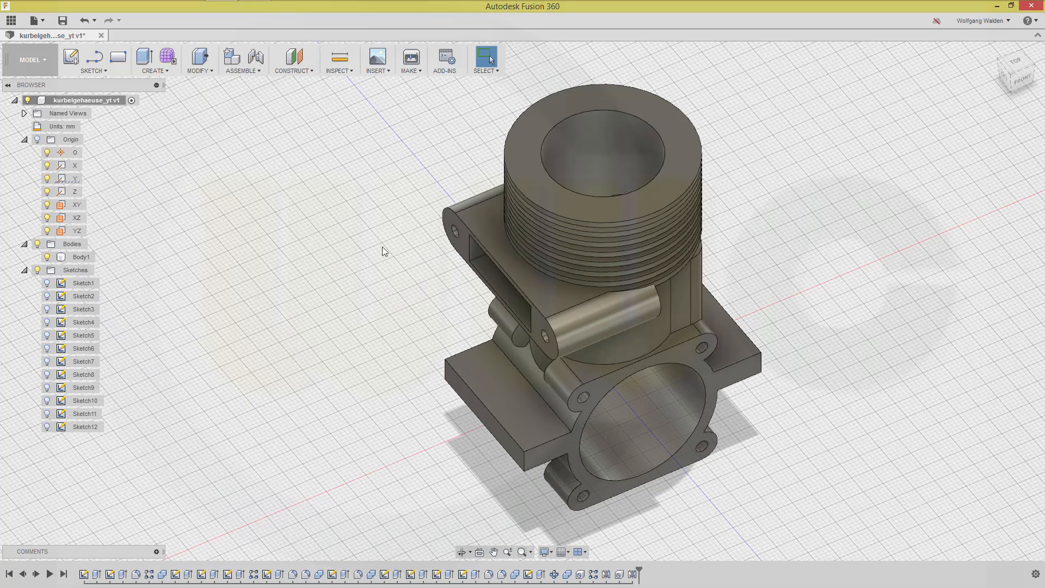
Start a new sketch on the XZ plane and hide Body1.
click(71, 56)
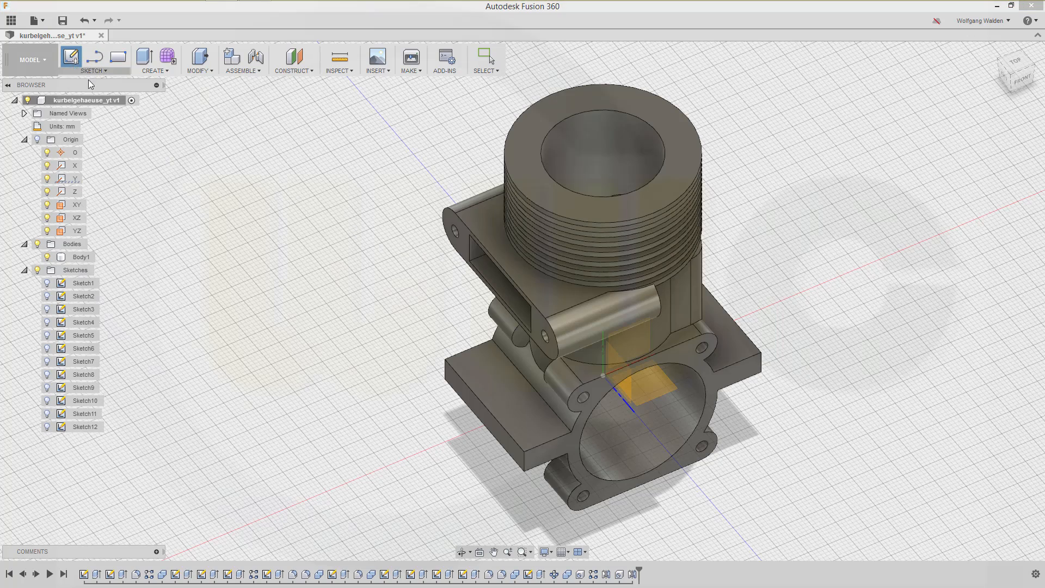
click(795, 427)
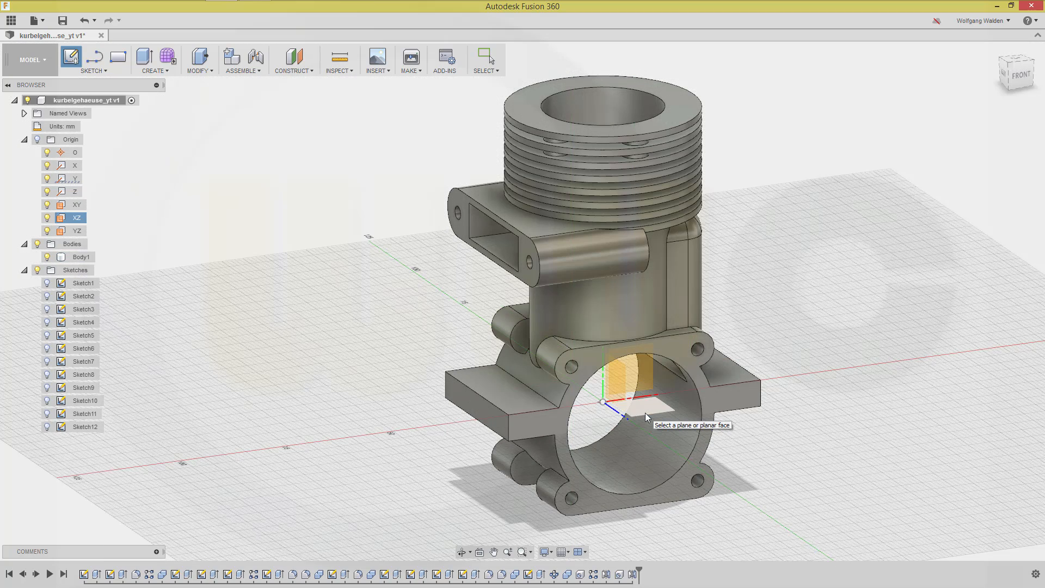
click(647, 416)
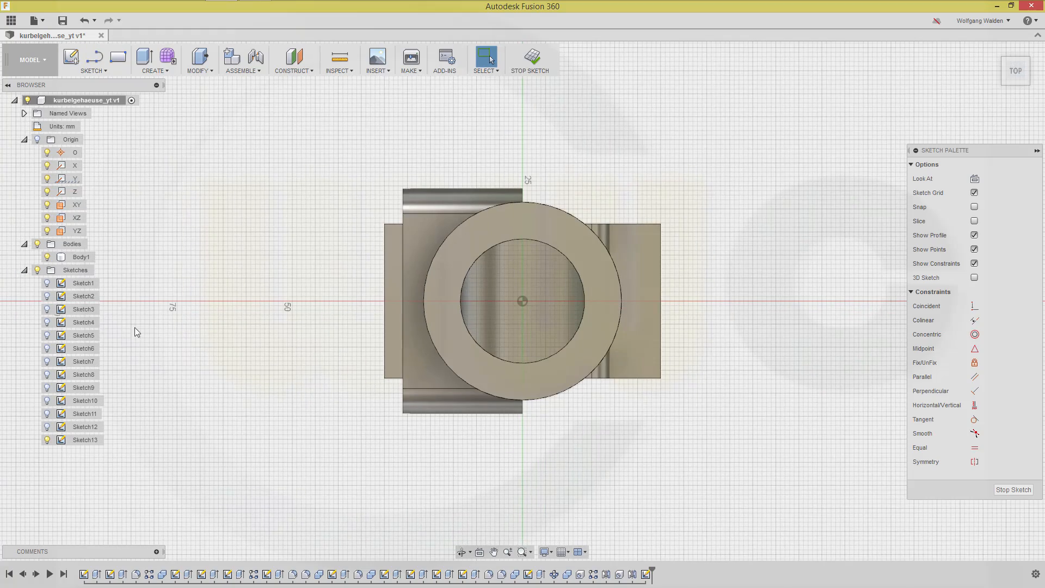
click(48, 257)
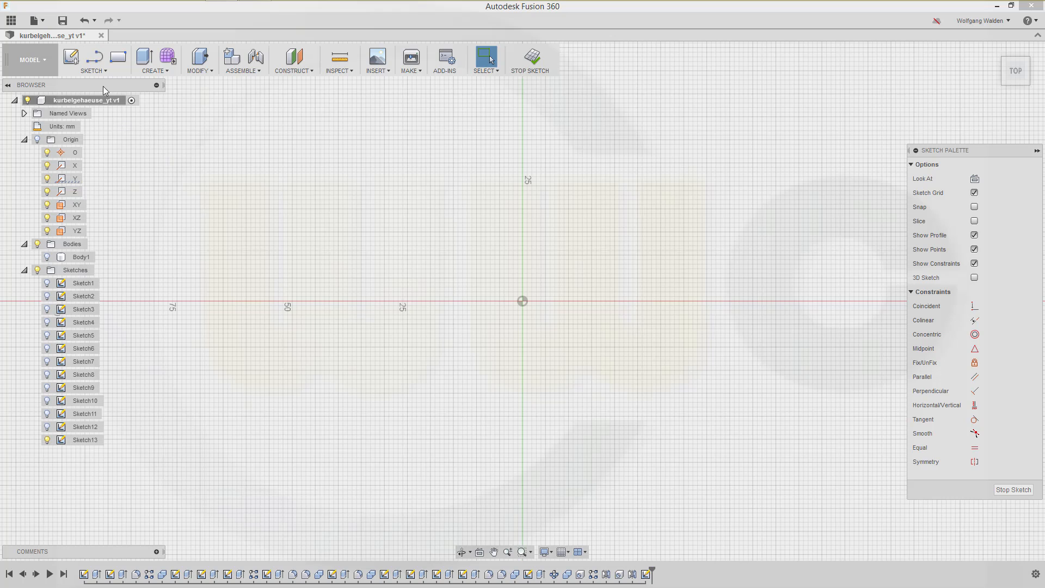
Place a single sketch point about 15.5 mm to the left of and 9.3 mm below the origin.
click(106, 72)
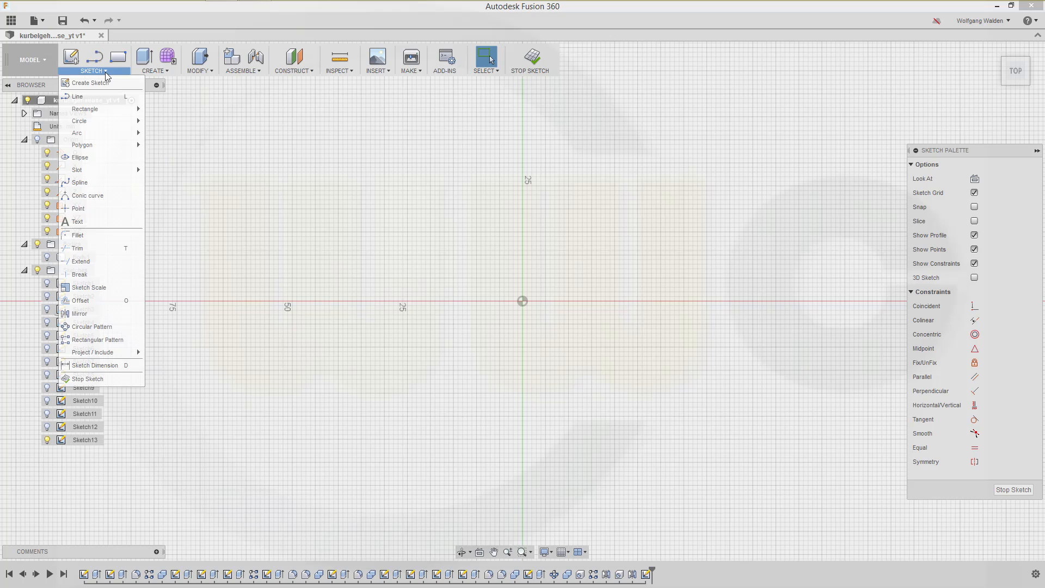
mouse_move(110, 137)
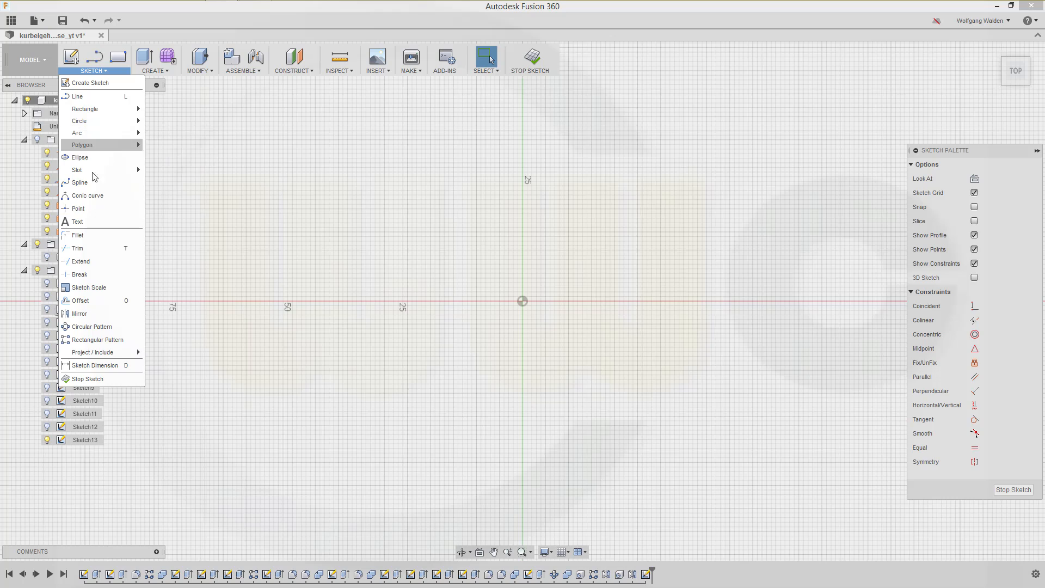
click(78, 208)
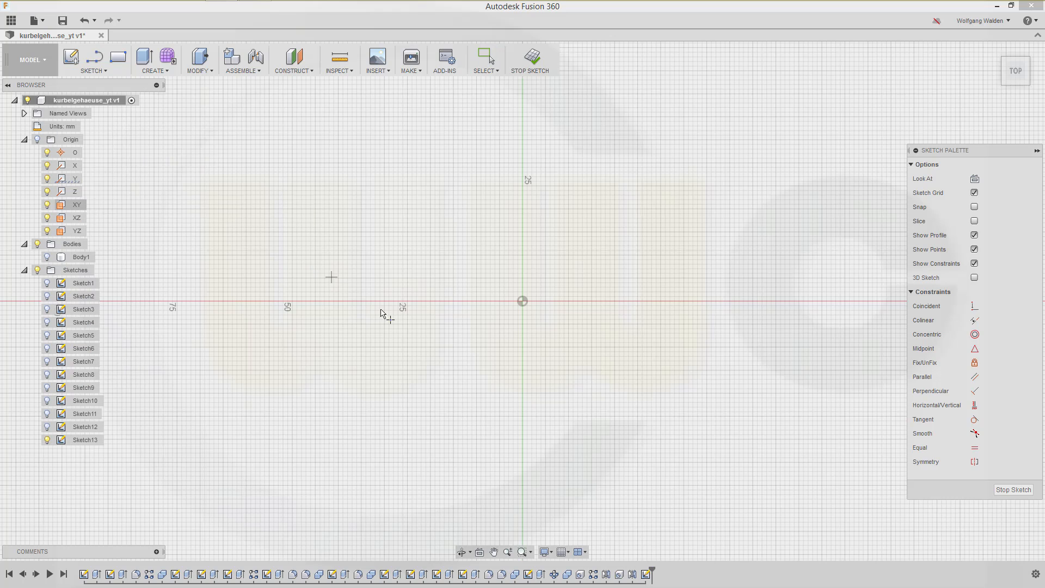
click(451, 344)
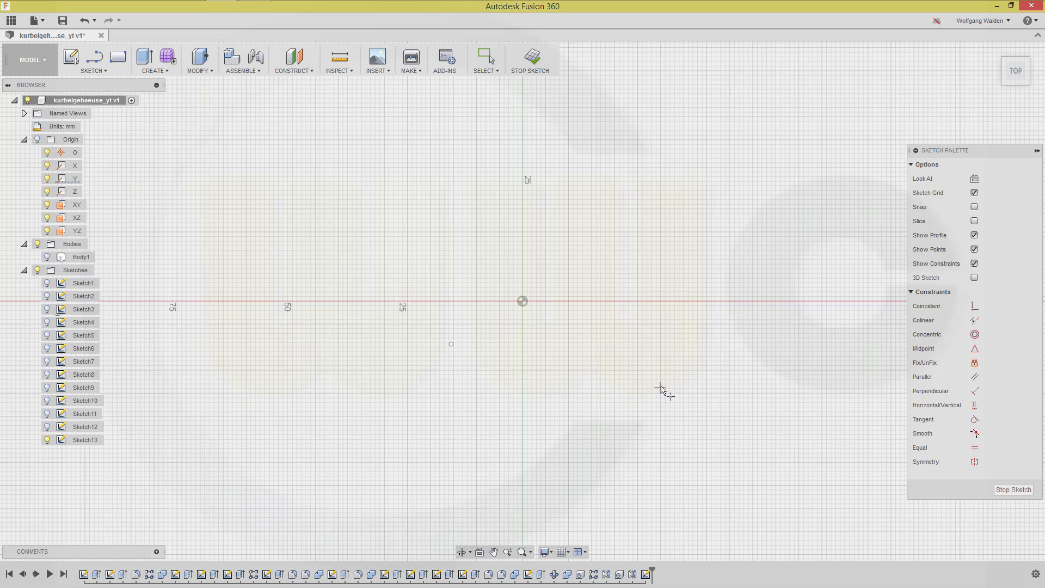
key(Escape)
Dimension the sketch point's horizontal distance from the origin as 55/2 mm.
key(d)
click(452, 344)
click(522, 301)
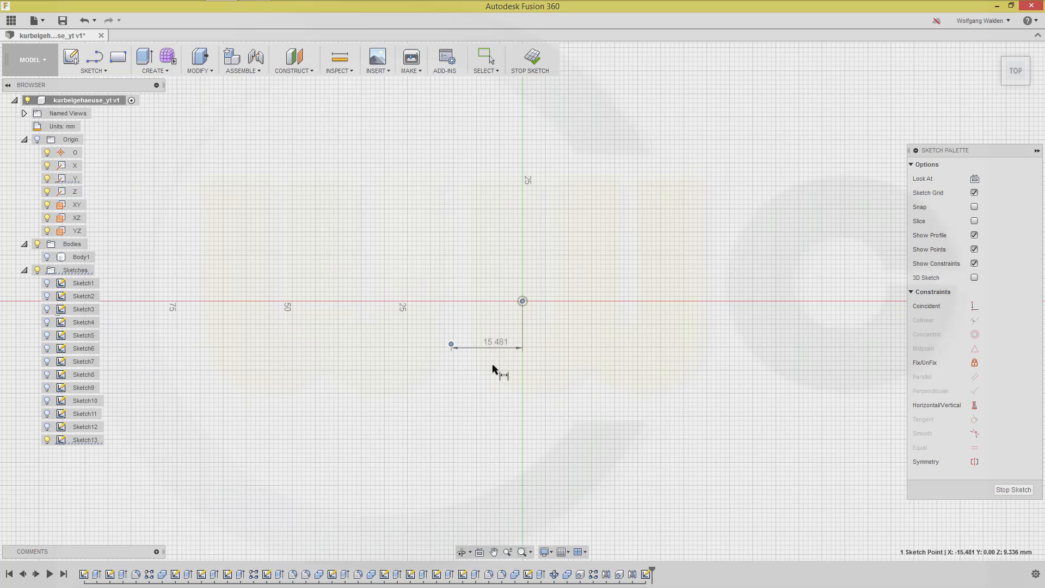
click(497, 373)
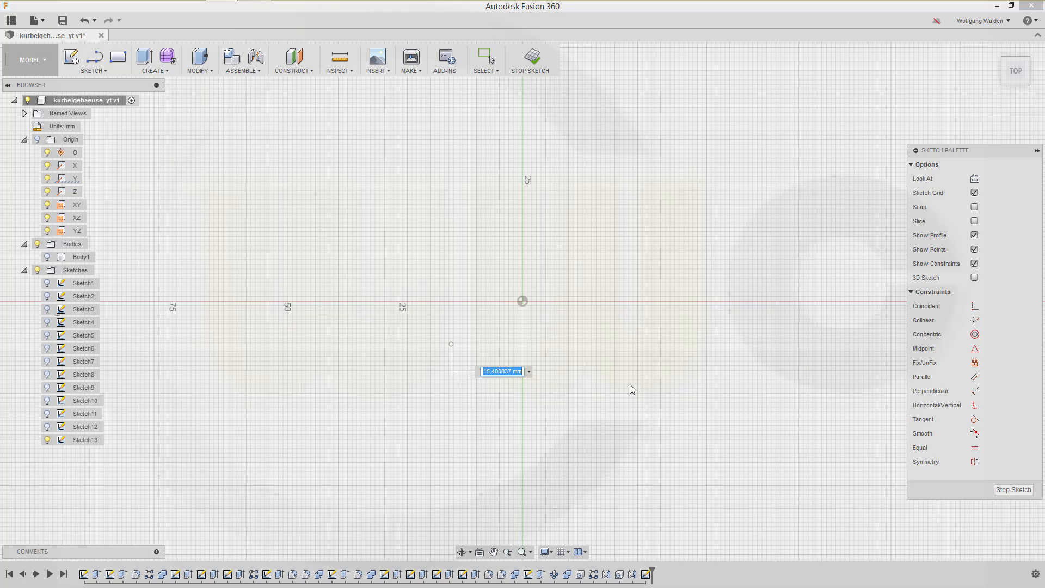
text(55/2)
key(Return)
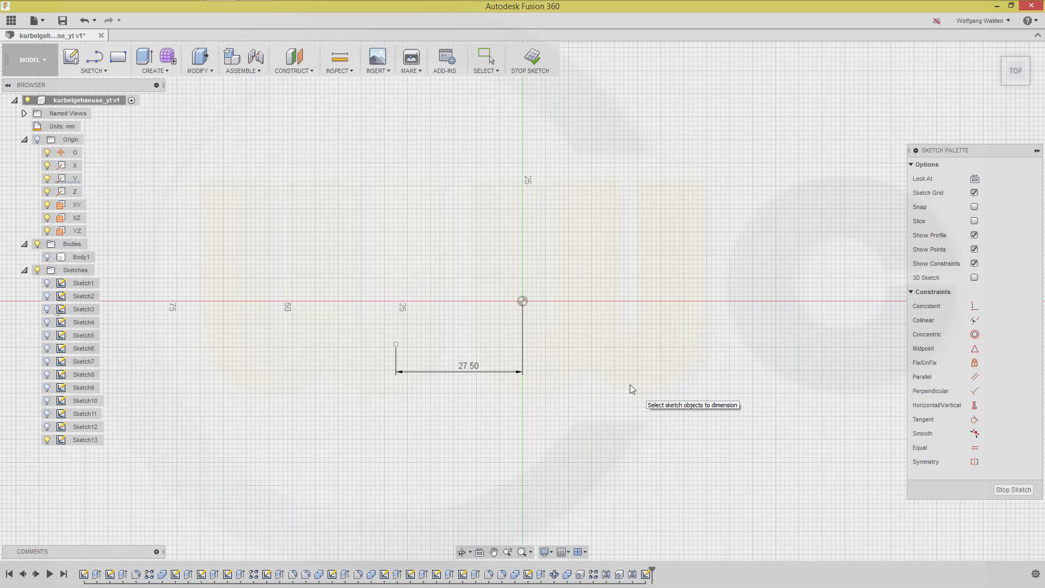
Try to align the sketch point level with the origin on the X axis, and undo that change.
click(396, 344)
click(522, 302)
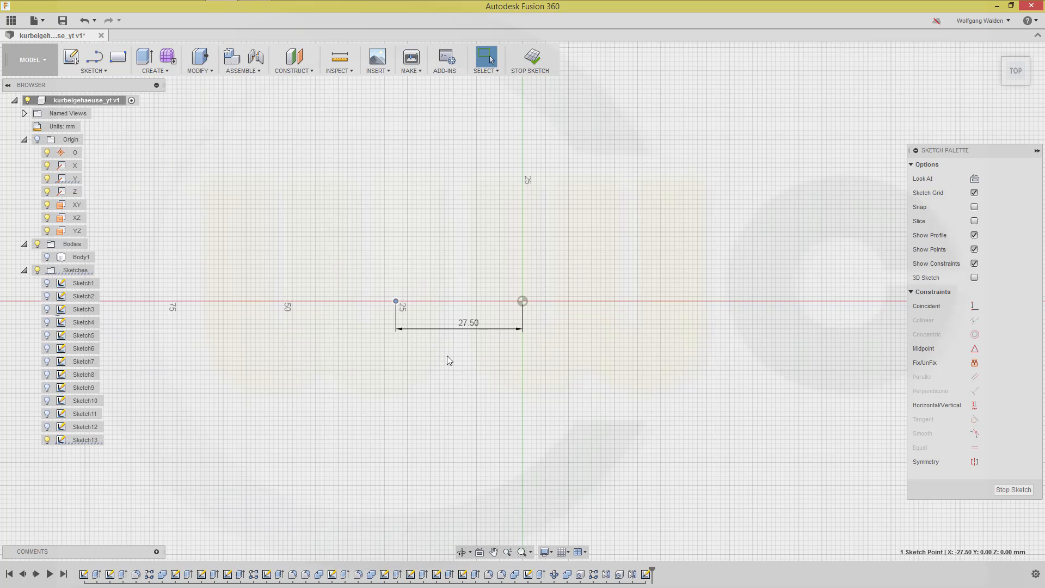
click(607, 263)
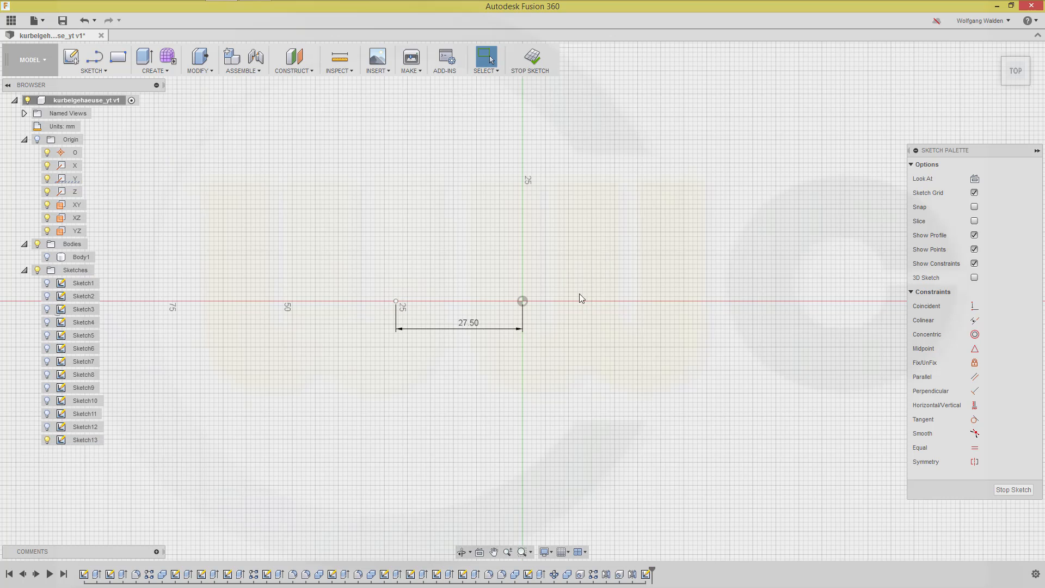
key(ctrl+z)
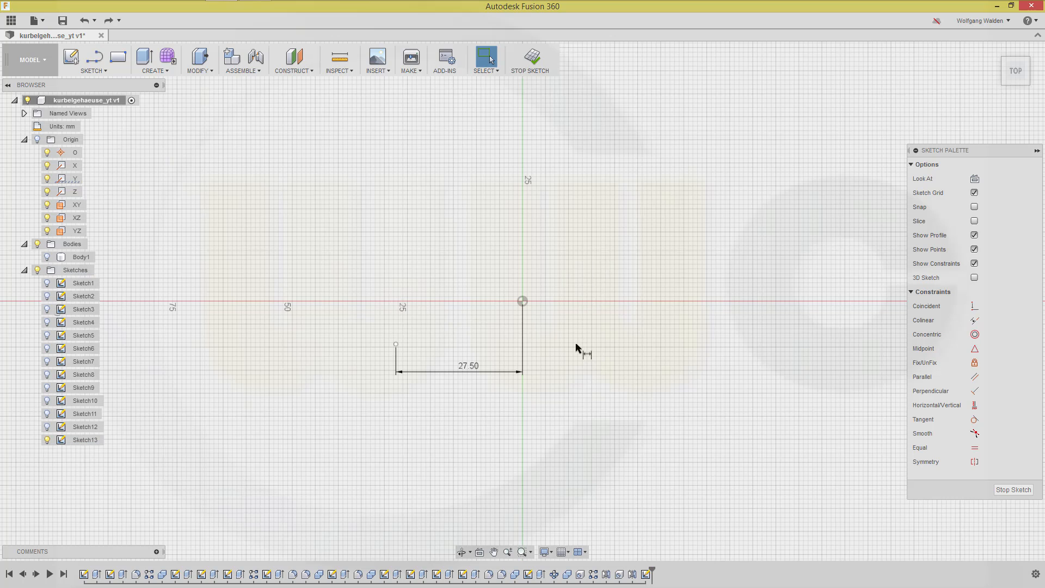
Dimension the sketch point's vertical distance from the origin as 12.5 mm and finish the sketch.
key(d)
click(523, 301)
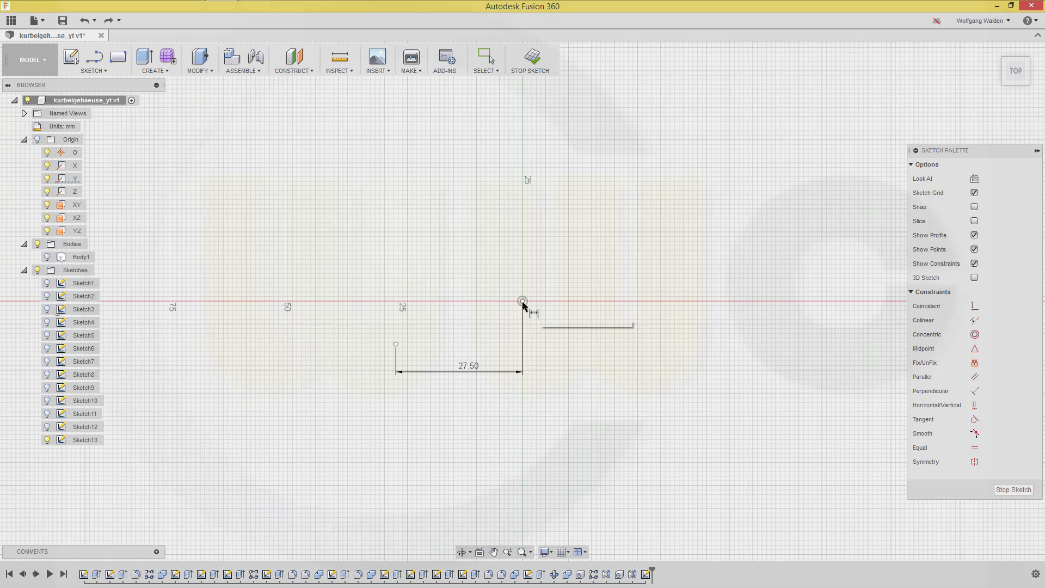
click(396, 344)
click(352, 325)
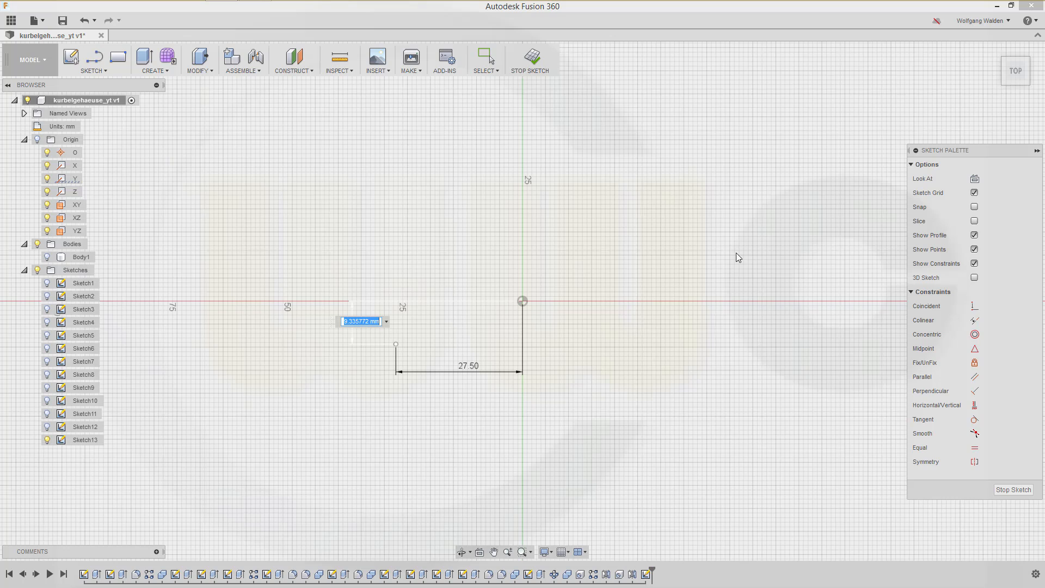
text(12,5)
key(Return)
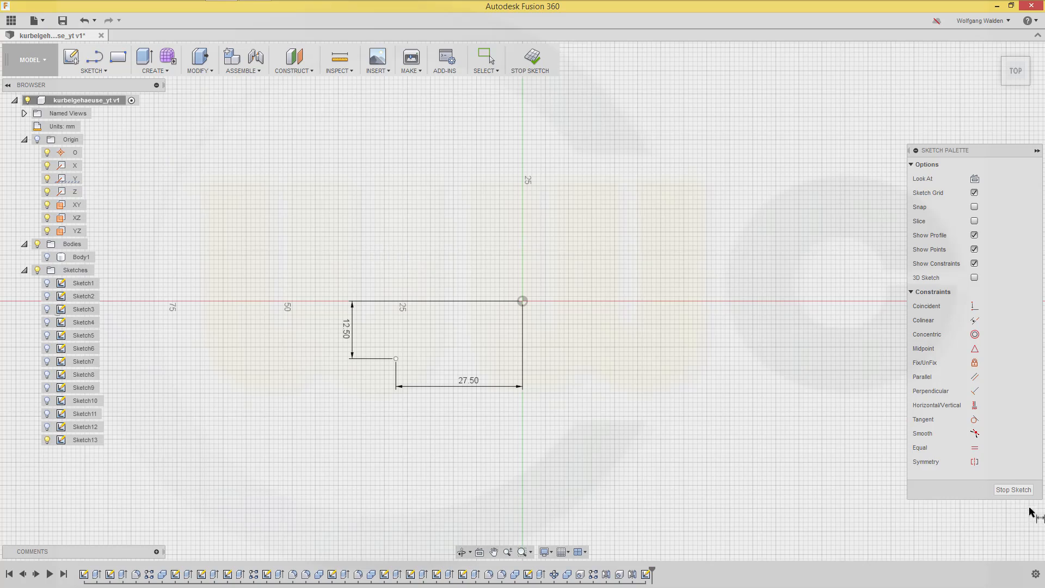
click(1016, 491)
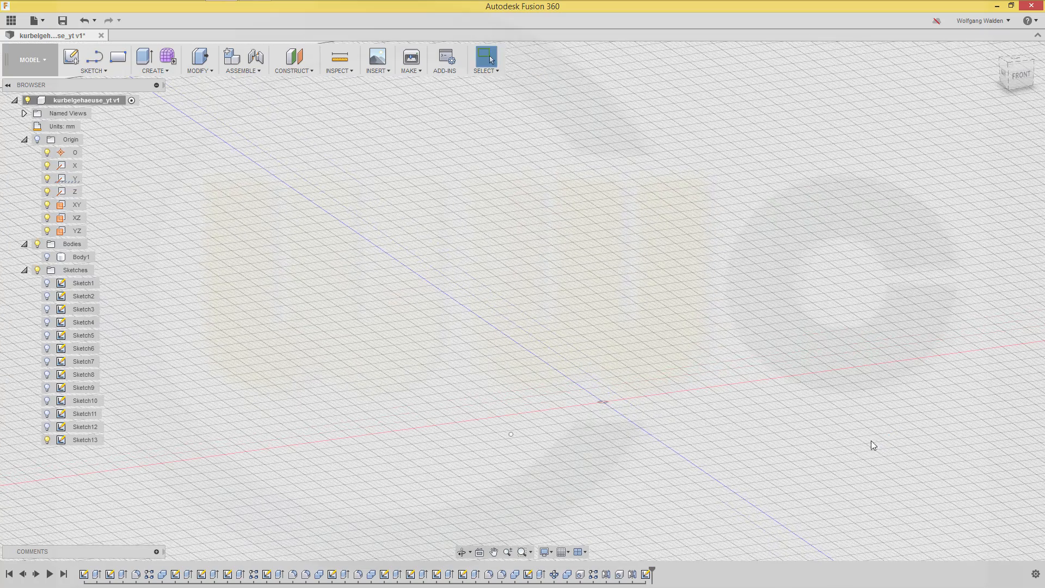
Unhide the crankcase body and start a simple hole with extents All on the underside of the side flange containing the sketched point.
click(50, 258)
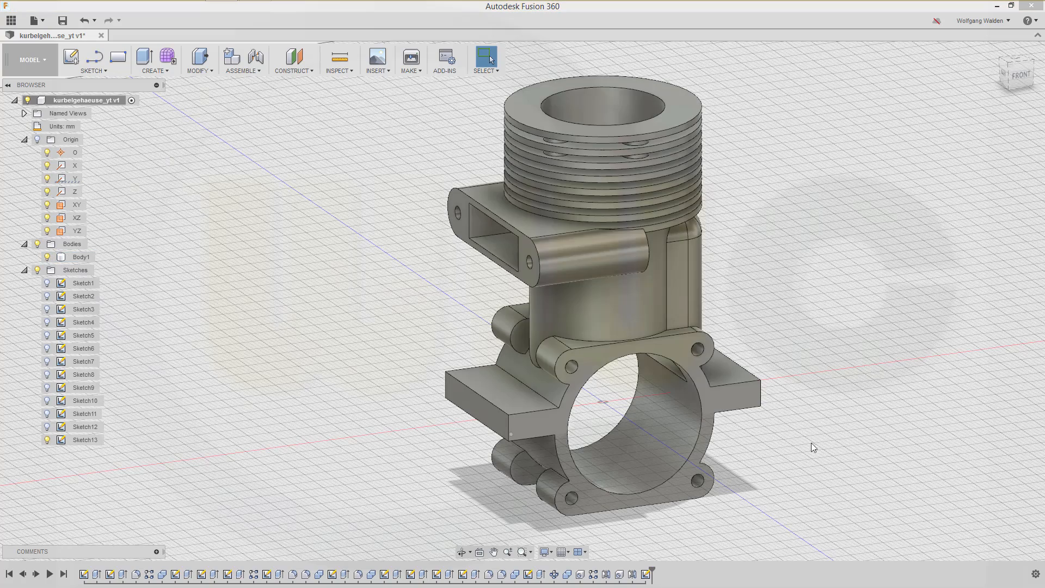
shift+middle_drag(763, 443, 761, 390)
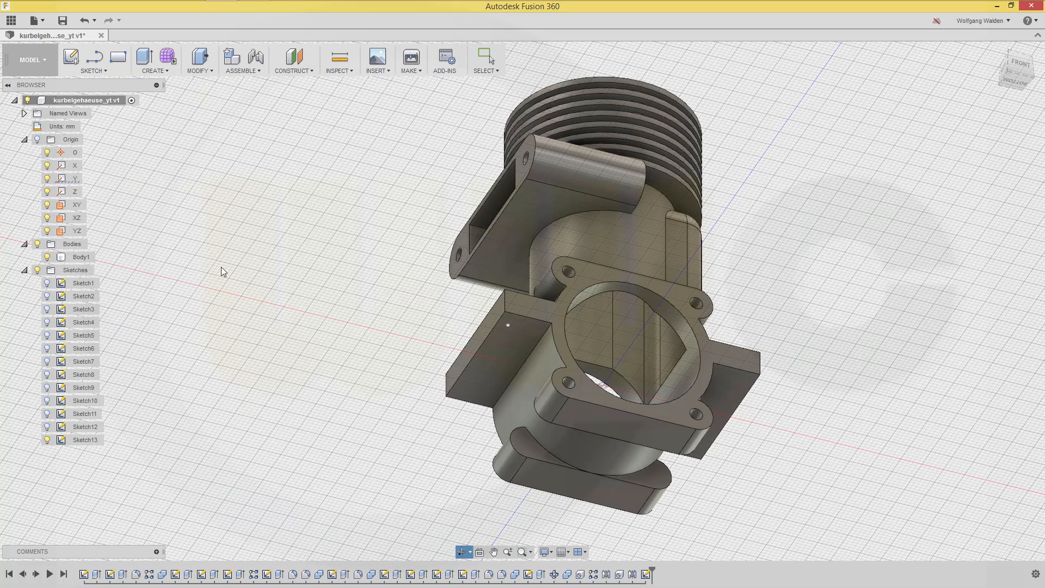
key(Escape)
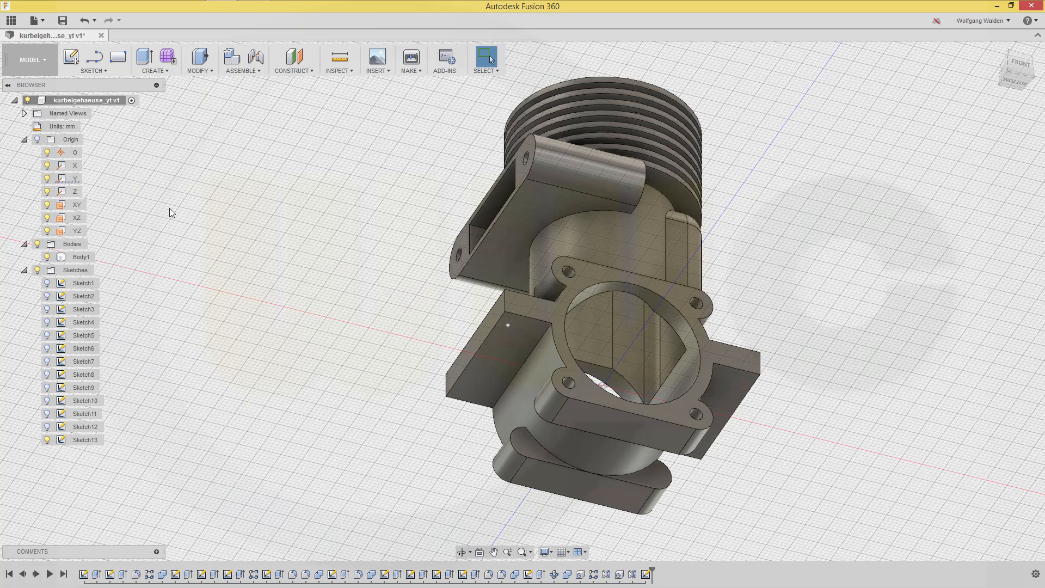
key(h)
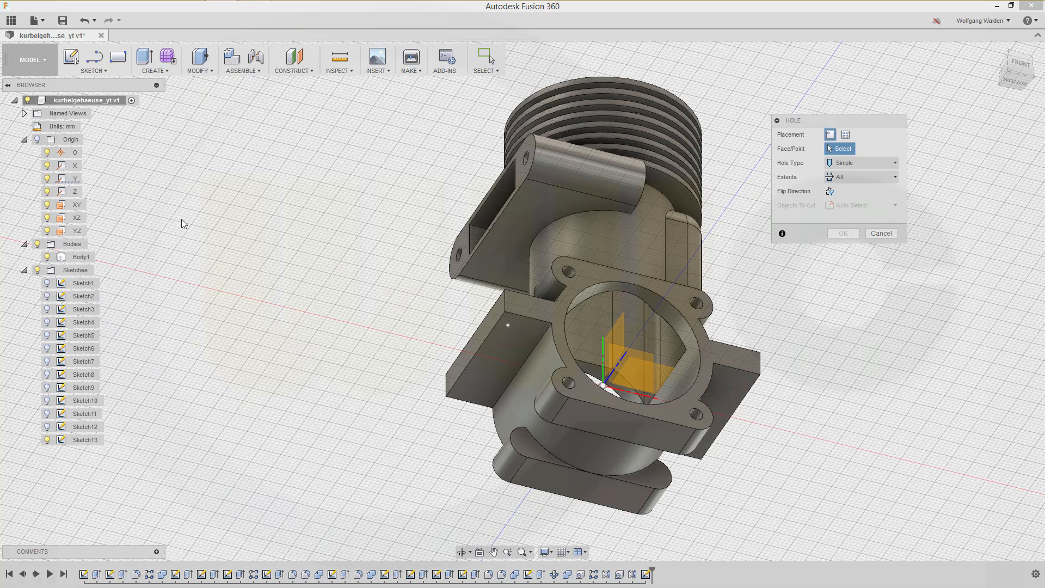
click(509, 325)
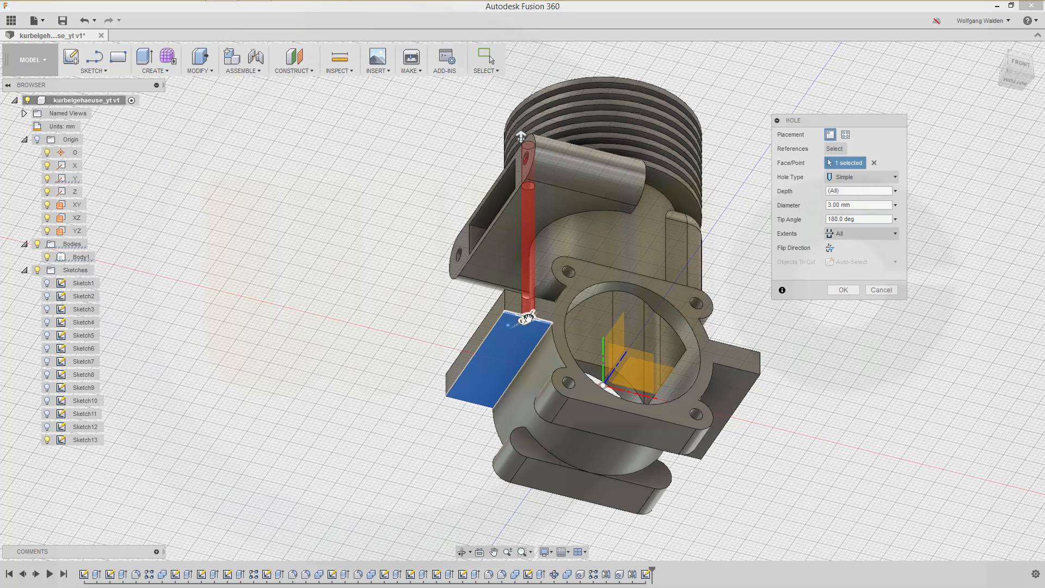
mouse_move(528, 318)
mouse_down()
mouse_move(549, 316)
mouse_move(532, 318)
mouse_up()
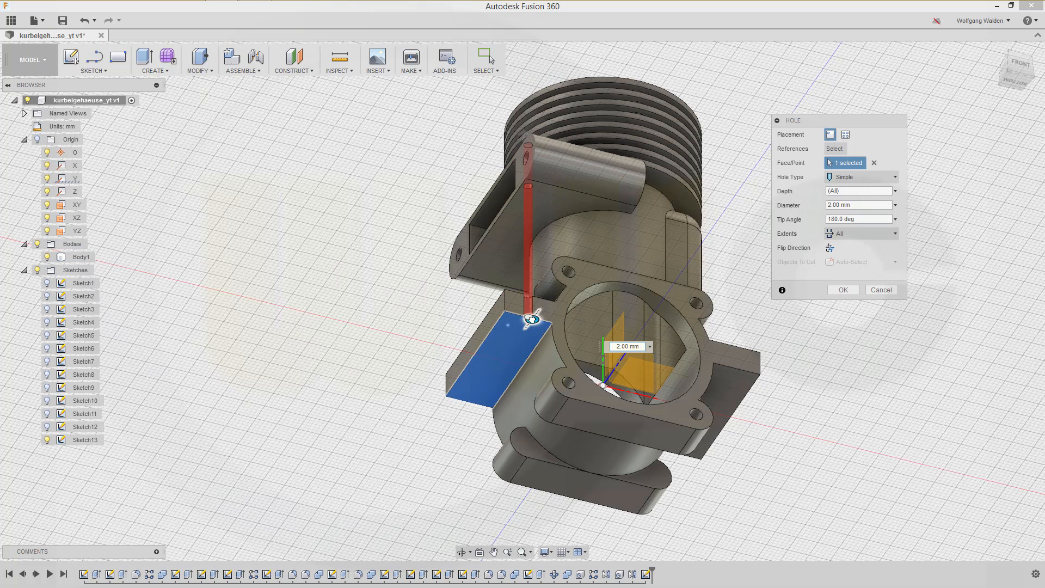
Move the hole's centre onto the sketched point on the underside of the side flange.
scroll(550, 342, down, 2)
scroll(522, 328, up, 5)
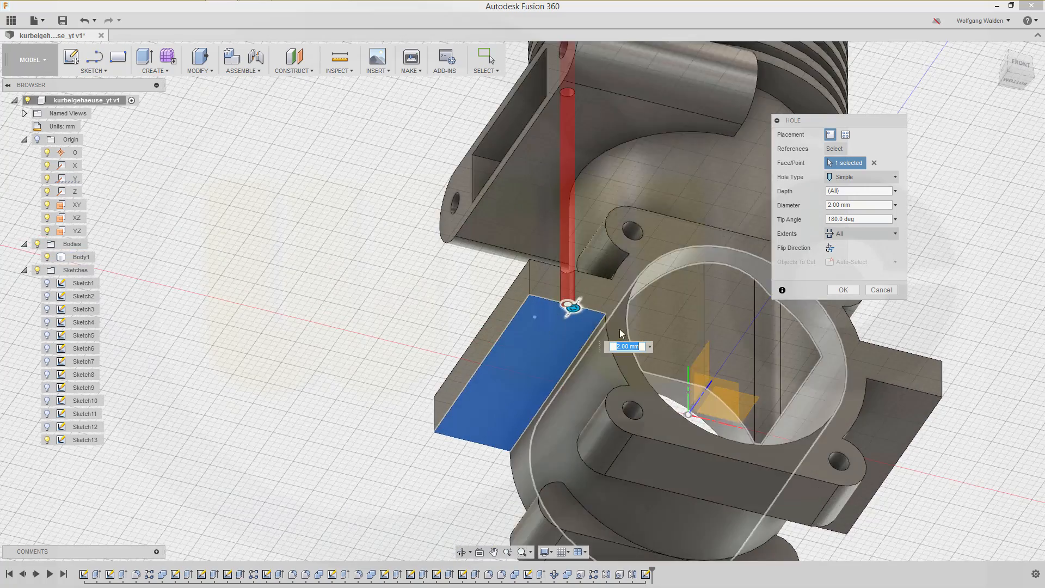
scroll(620, 330, up, 3)
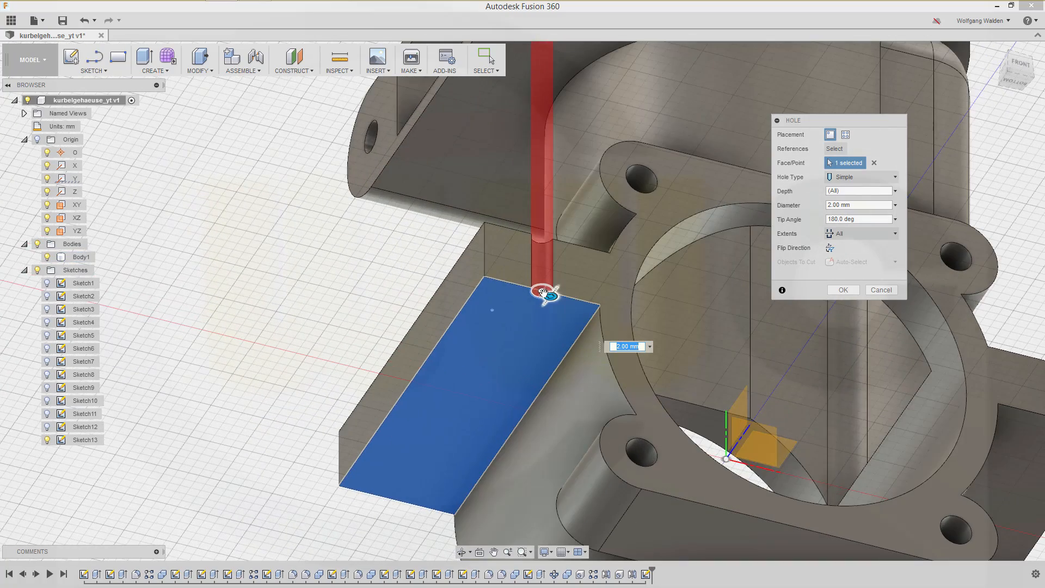
drag(543, 292, 497, 311)
drag(494, 311, 496, 314)
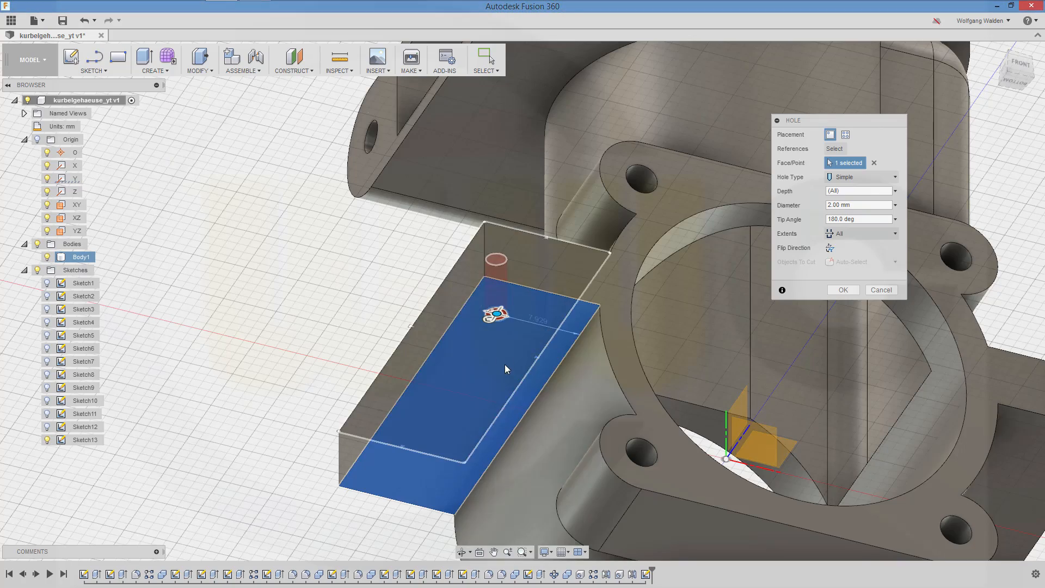
mouse_move(506, 369)
shift+middle_down()
mouse_move(483, 374)
mouse_move(508, 357)
shift+middle_up()
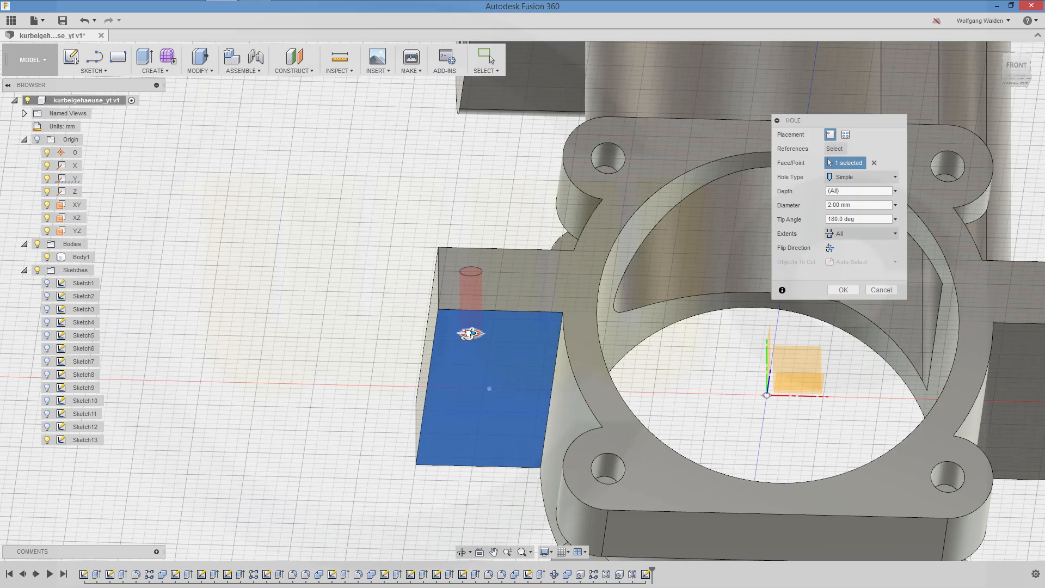
drag(469, 332, 505, 346)
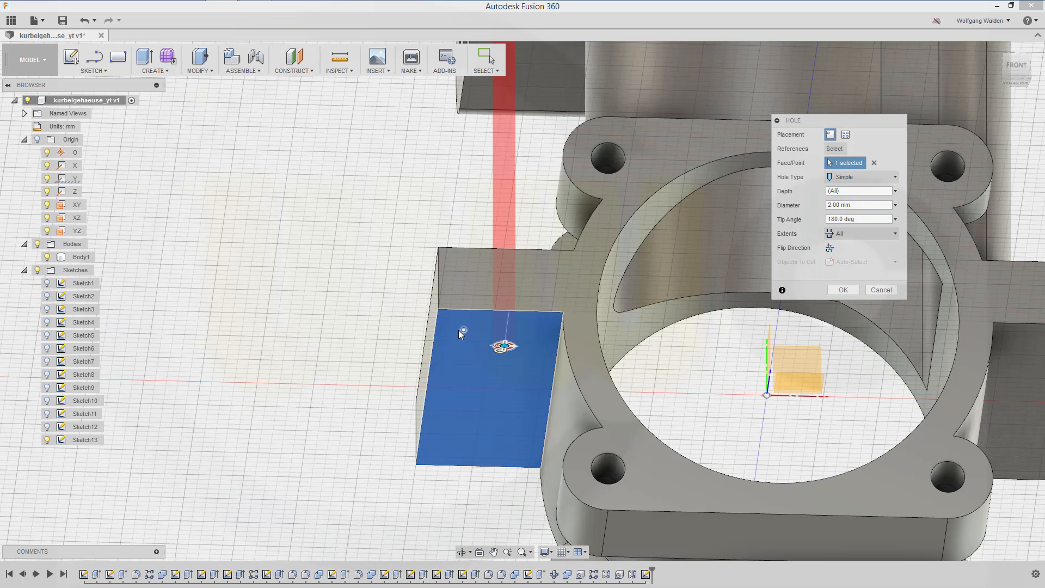
click(463, 329)
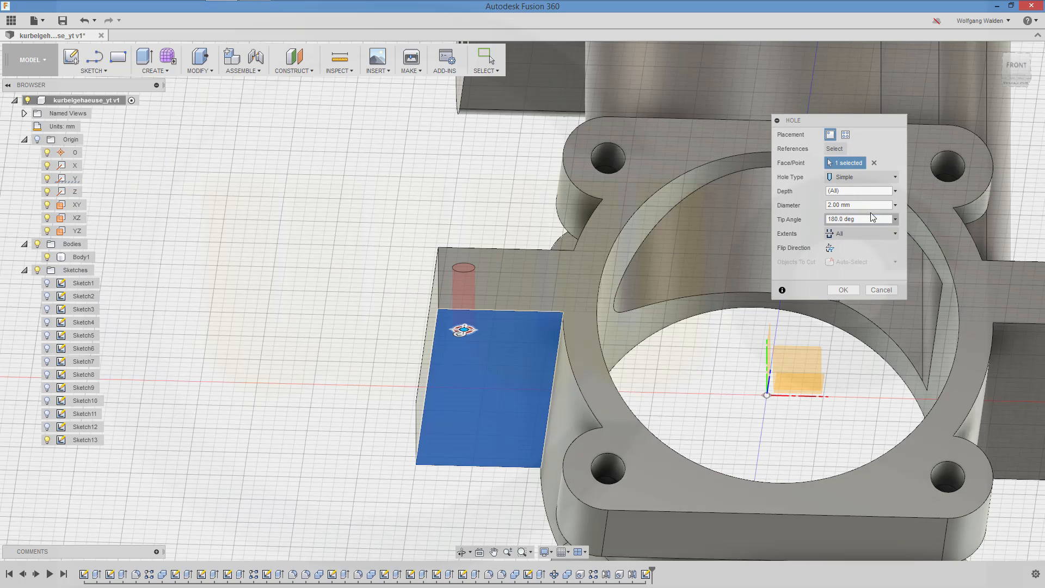
Set the flange hole's diameter to 3 mm and create the hole.
drag(855, 210, 793, 213)
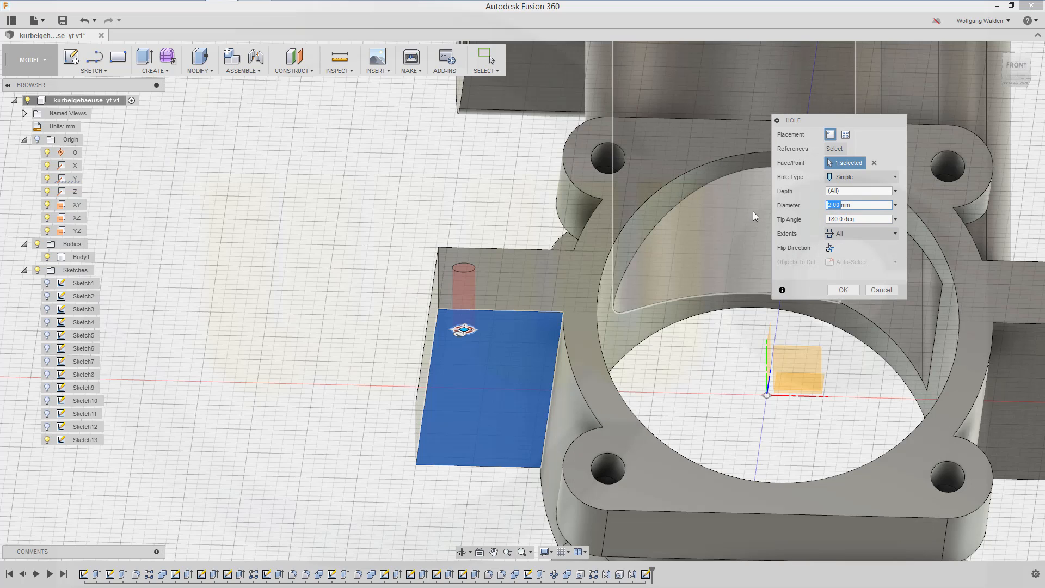
text(3)
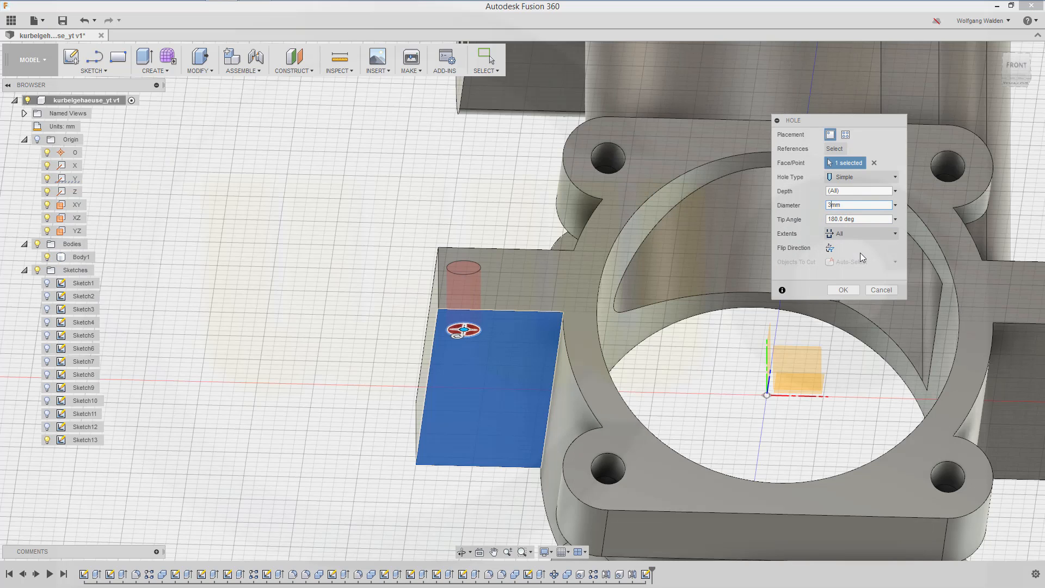
click(843, 291)
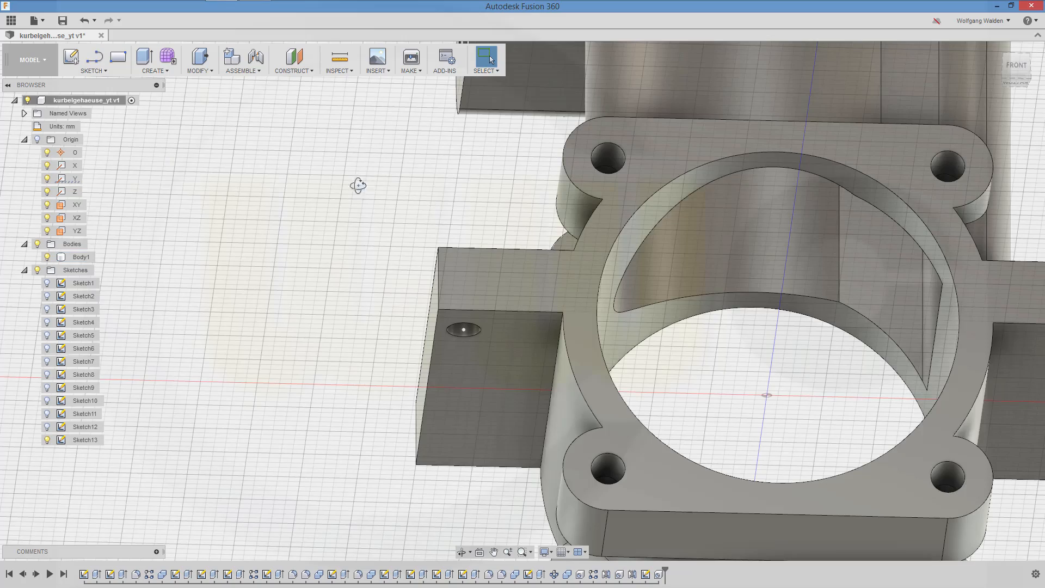
Start a rectangular pattern of the flange hole feature, using the X and Z axes as its directions.
shift+middle_drag(357, 181, 376, 244)
scroll(421, 159, up, 1)
scroll(430, 161, down, 2)
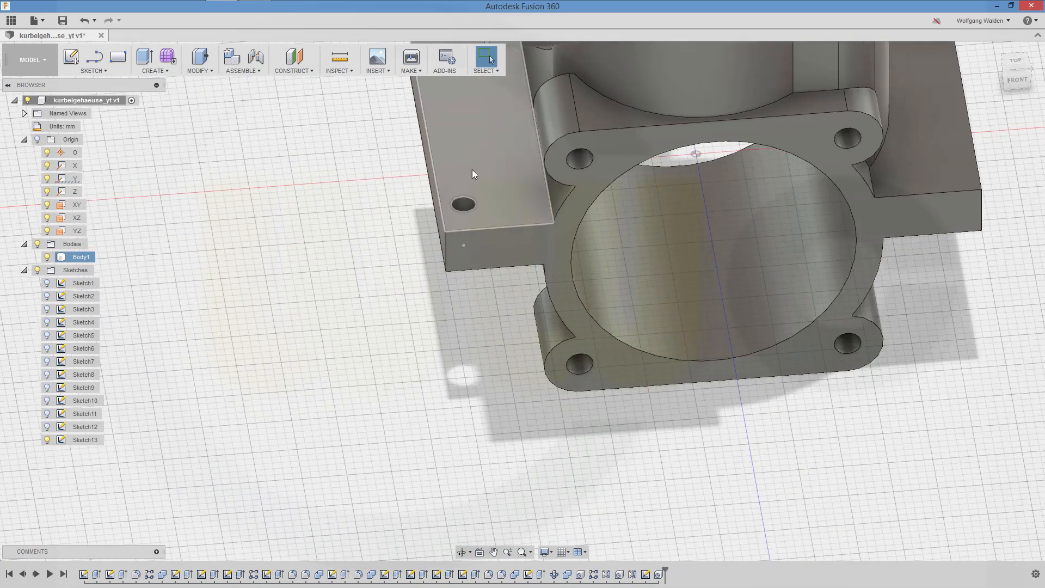
scroll(553, 194, down, 2)
middle_drag(516, 292, 515, 313)
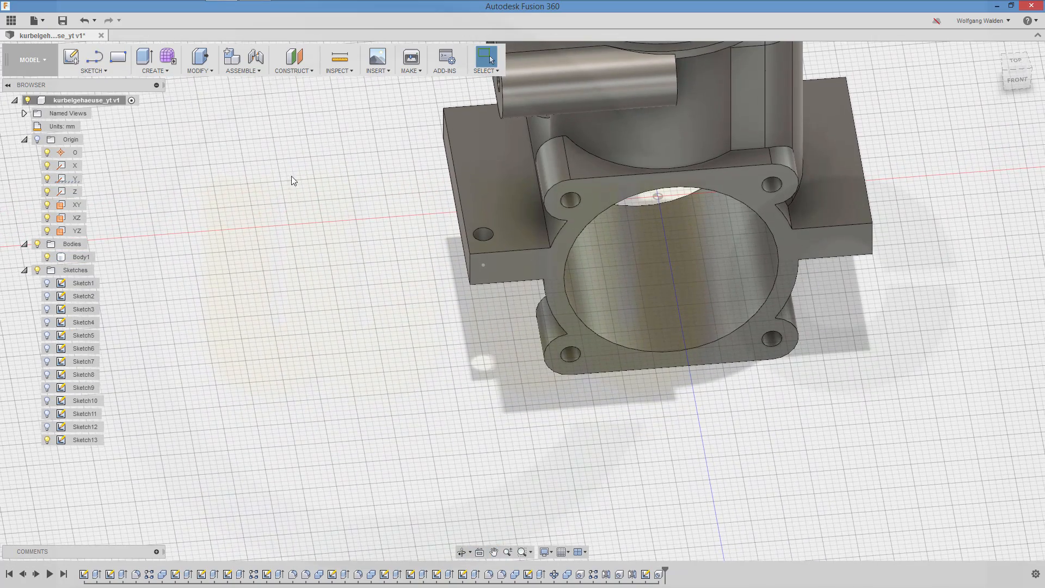
click(166, 71)
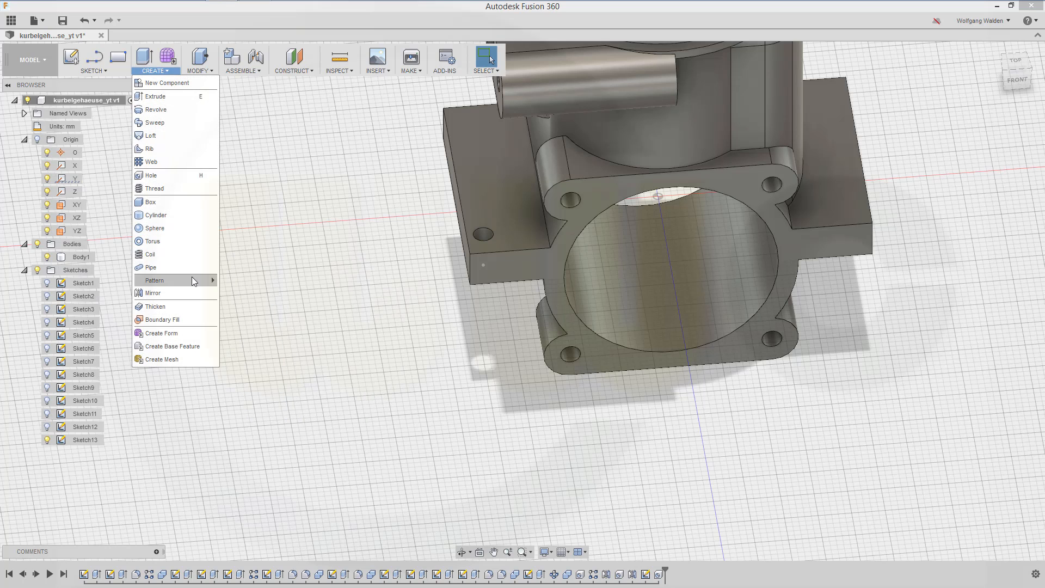
mouse_move(192, 278)
click(256, 281)
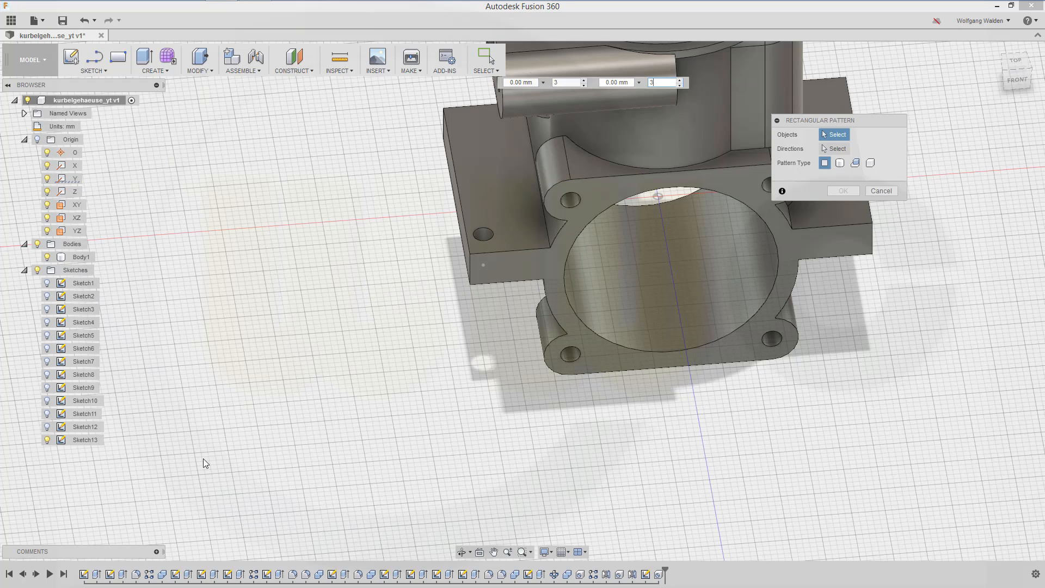
click(662, 574)
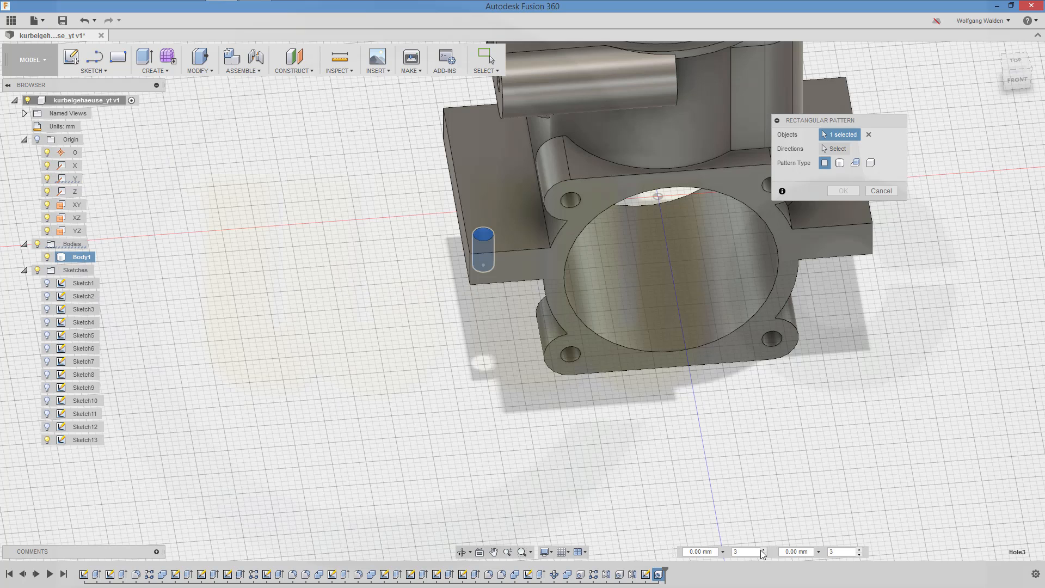
click(828, 148)
shift+middle_drag(685, 259, 690, 215)
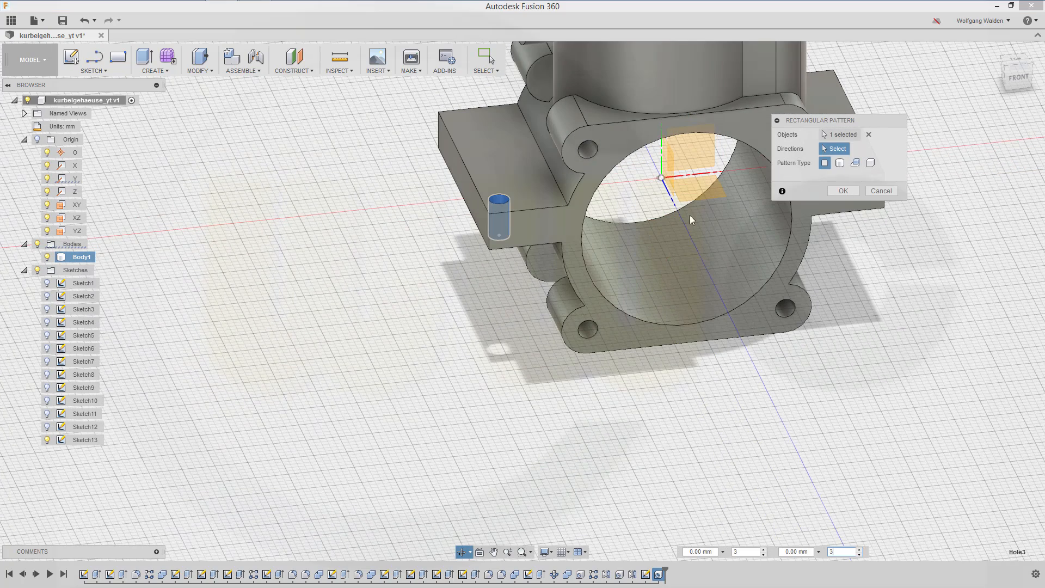
click(681, 178)
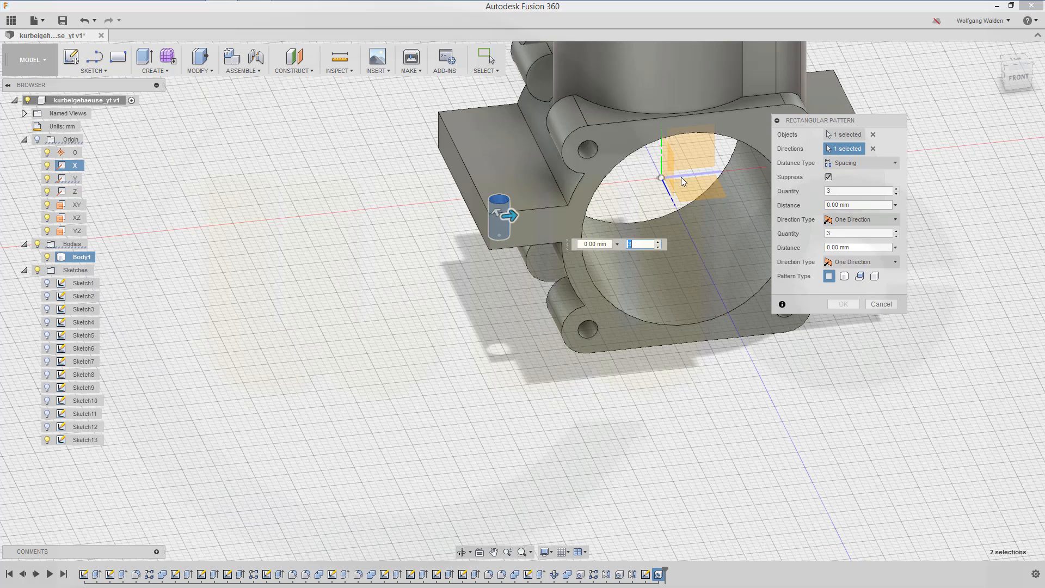
click(672, 206)
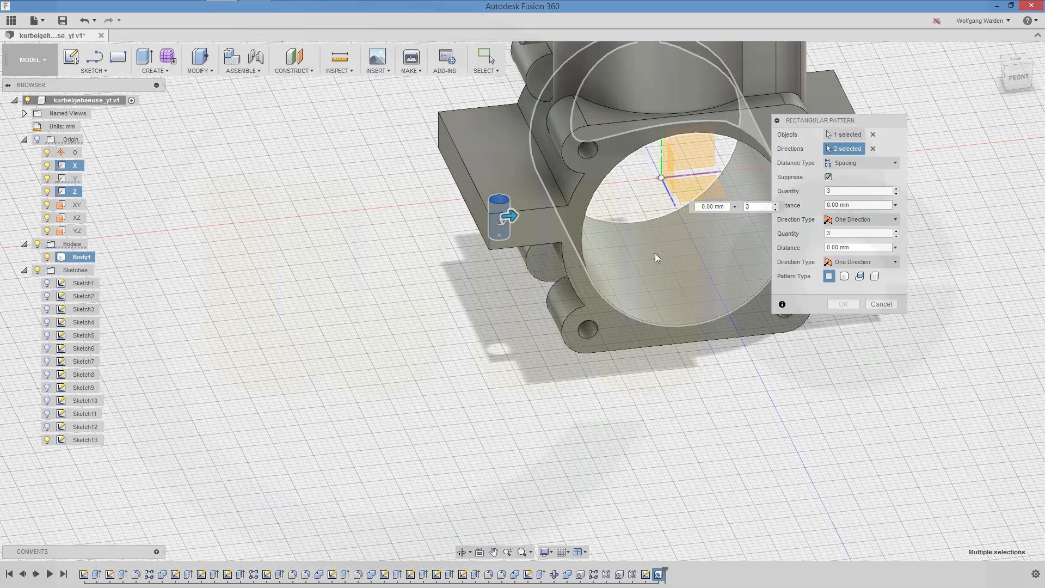
middle_drag(485, 326, 442, 361)
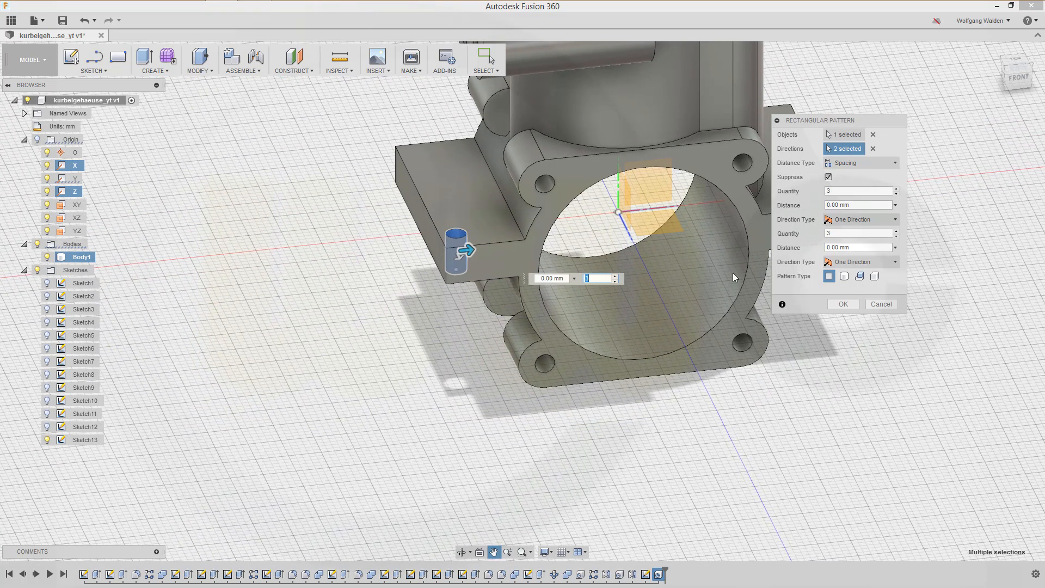
Set the pattern to 2 holes spaced 55 mm along X and 2 holes spaced -25 mm along Z, and create it.
click(841, 191)
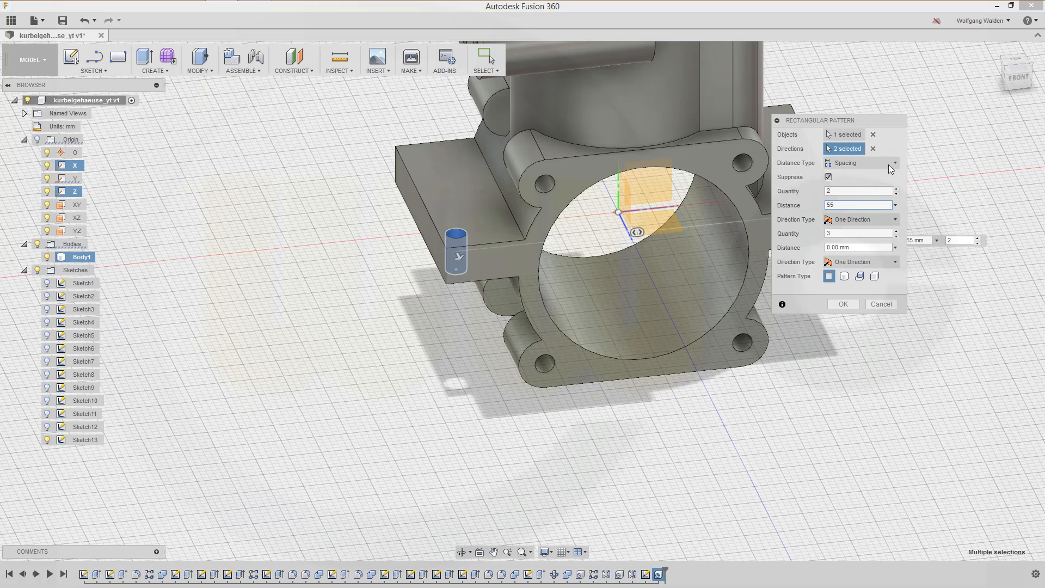
text(2)
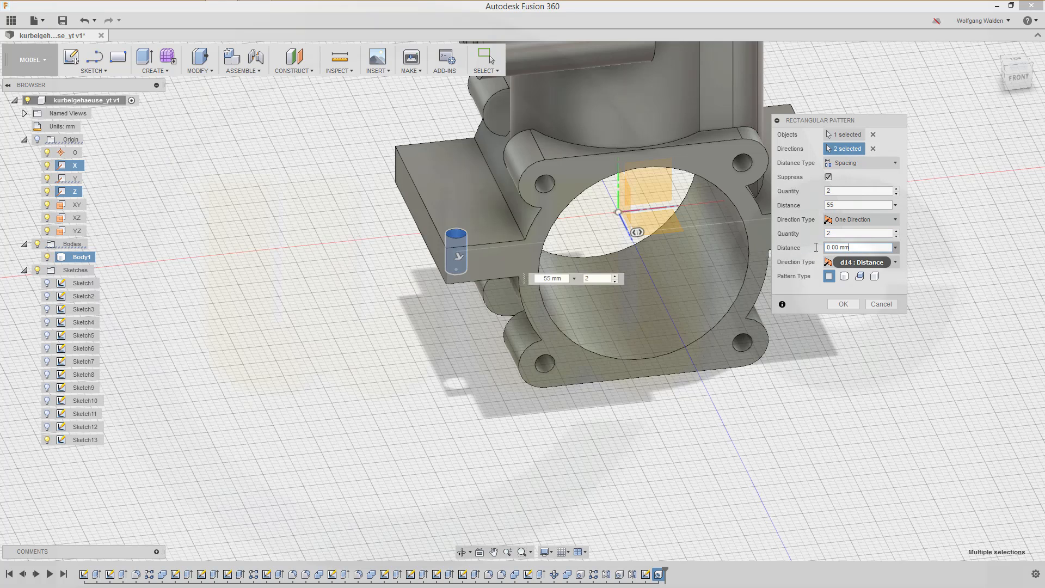
drag(816, 247, 764, 244)
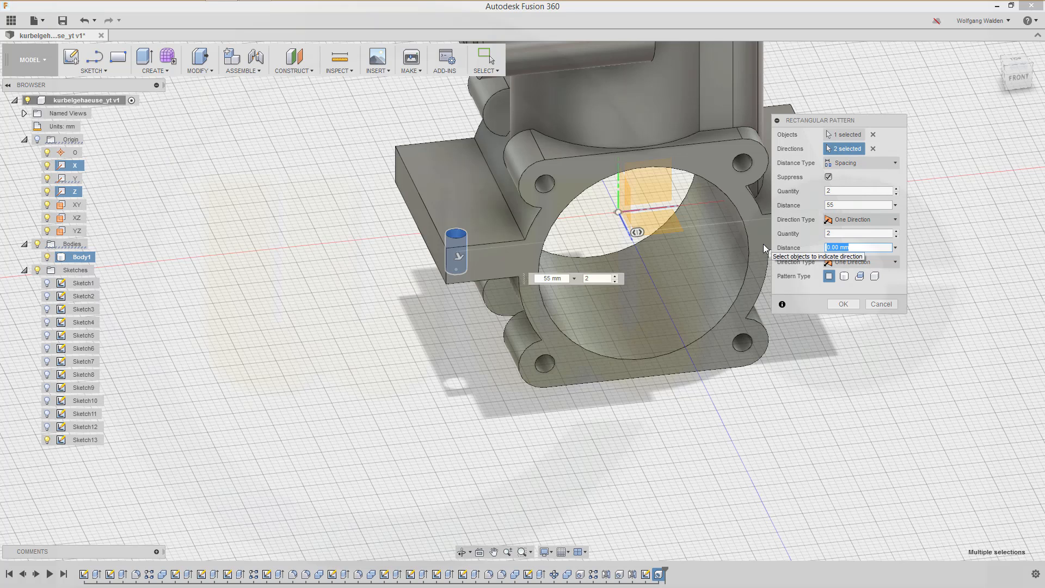
text(-25)
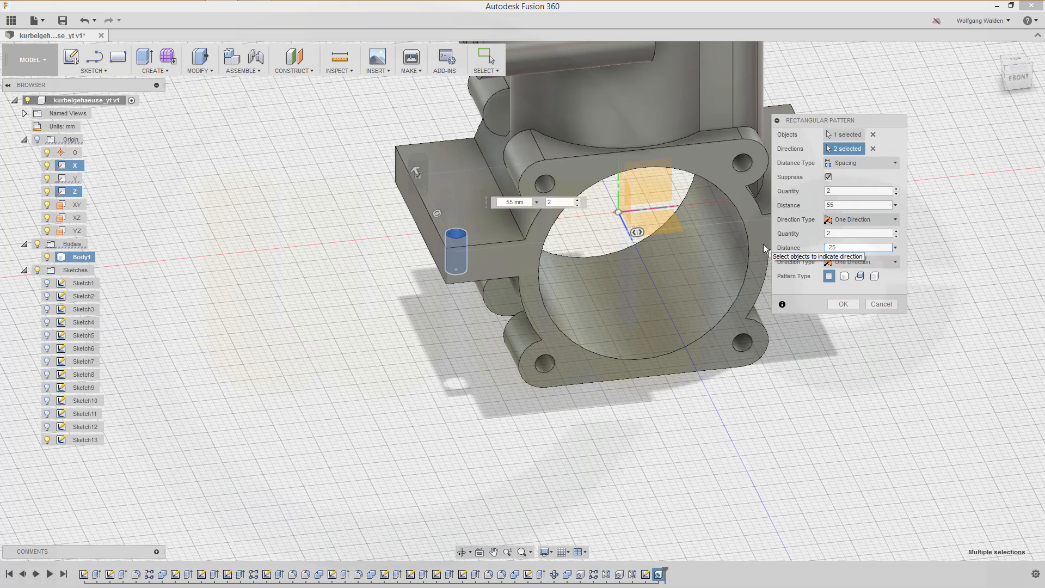
click(844, 305)
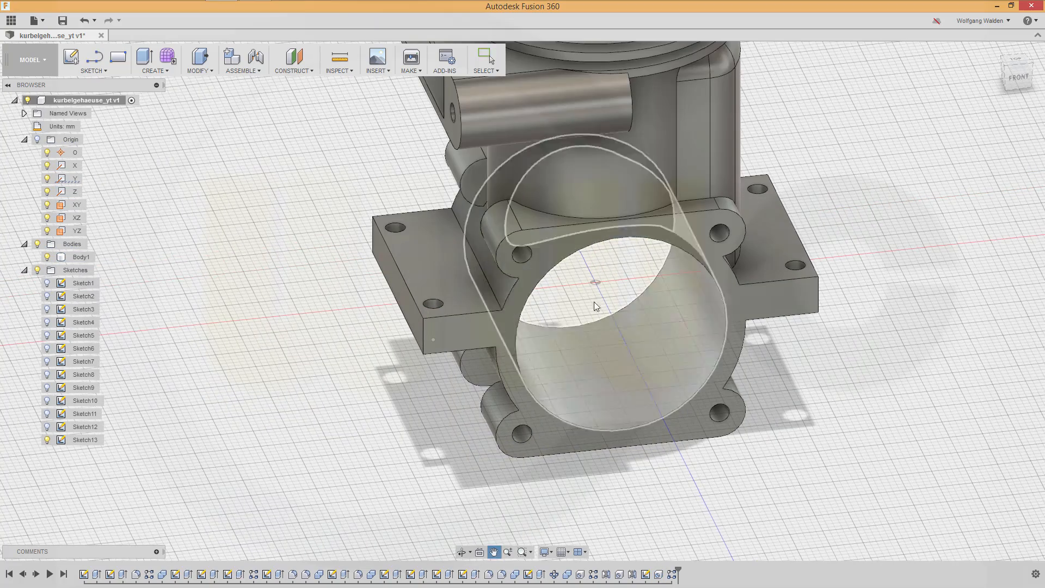
Start a new sketch on the top annular face of the finned cylinder.
shift+middle_drag(589, 302, 584, 258)
scroll(583, 258, down, 1)
scroll(583, 259, up, 2)
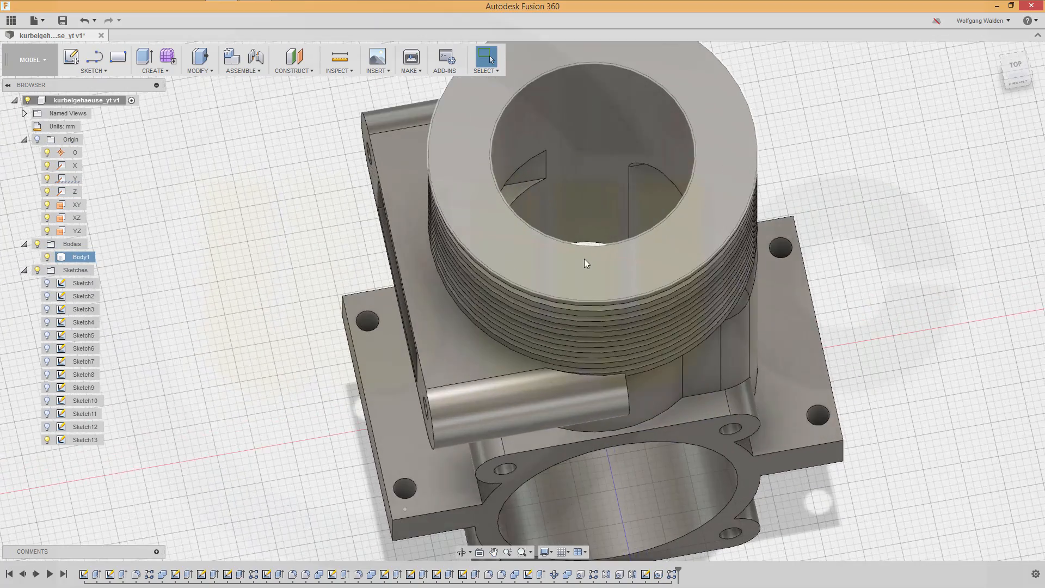
scroll(583, 259, down, 2)
shift+middle_drag(592, 363, 629, 275)
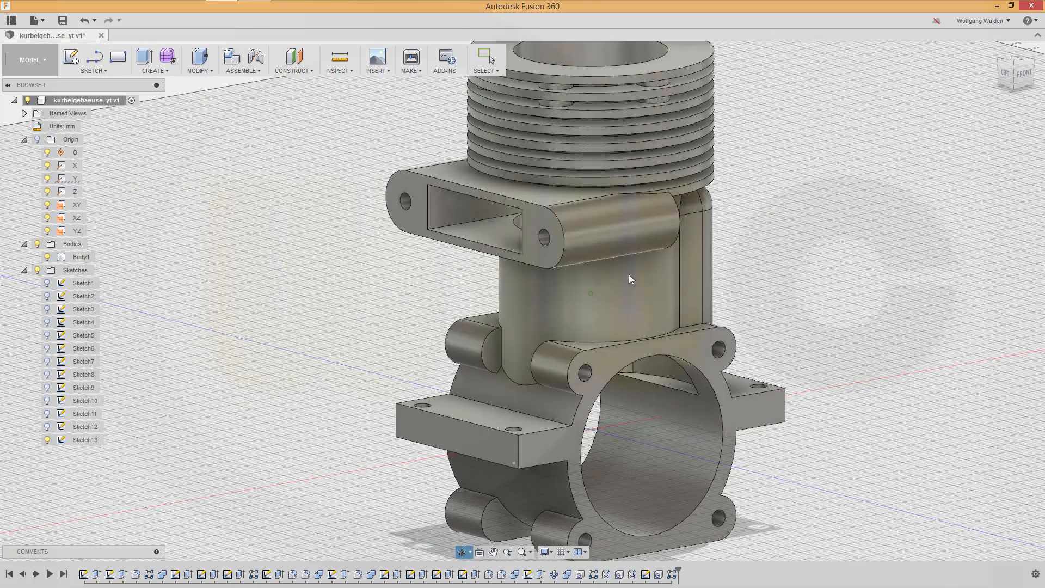
middle_drag(634, 144, 610, 323)
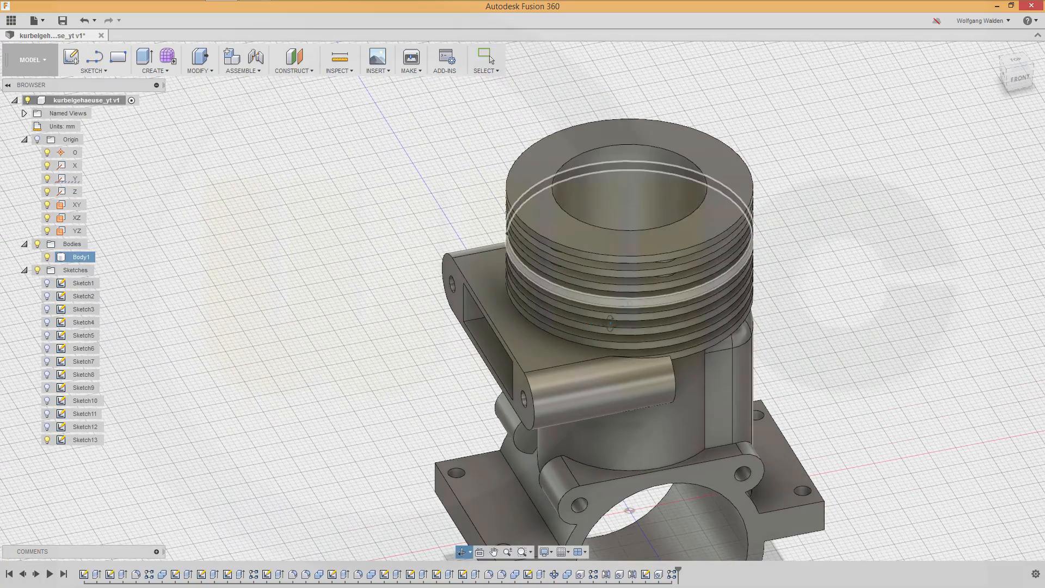
key(Escape)
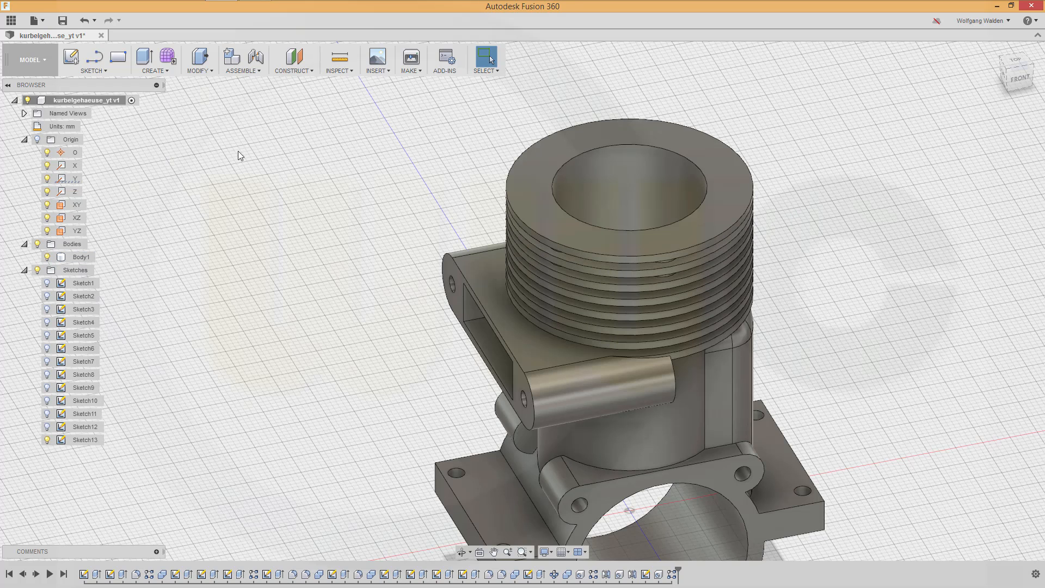
click(71, 57)
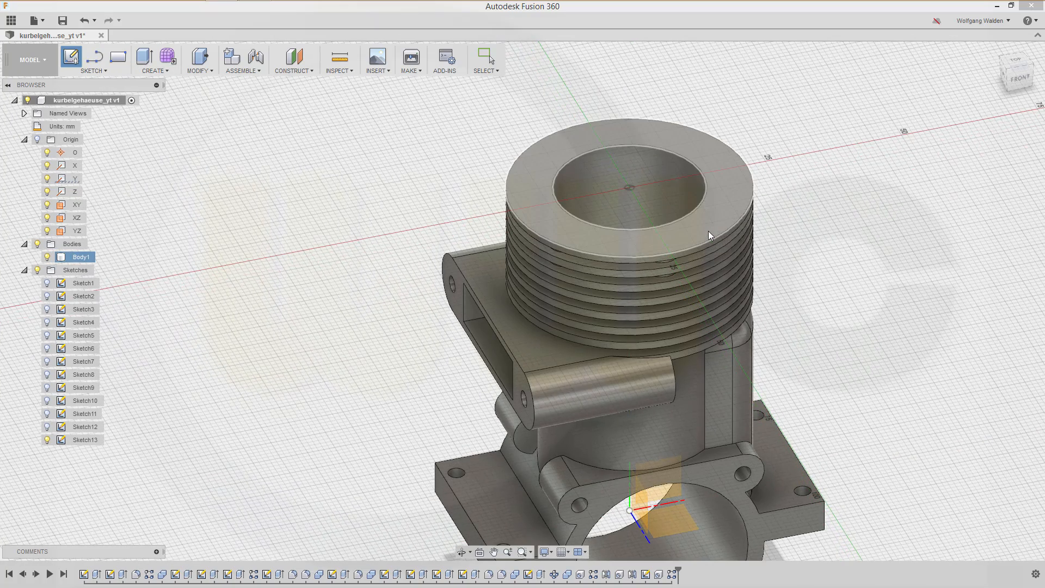
click(708, 229)
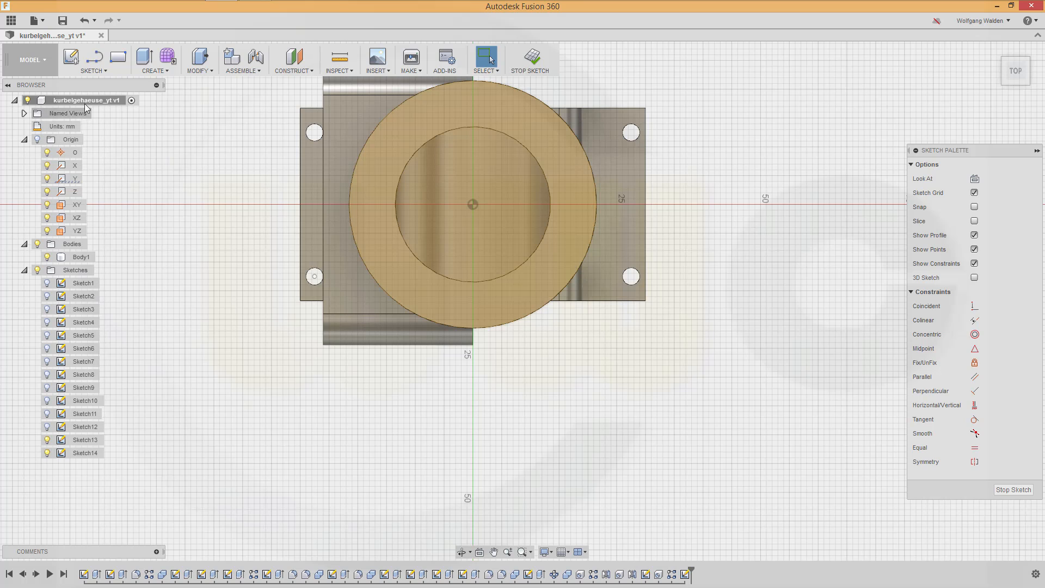
Hide the body and place a sketch point about 19 mm below the cylinder's centre, constrained vertically to that centre.
click(47, 258)
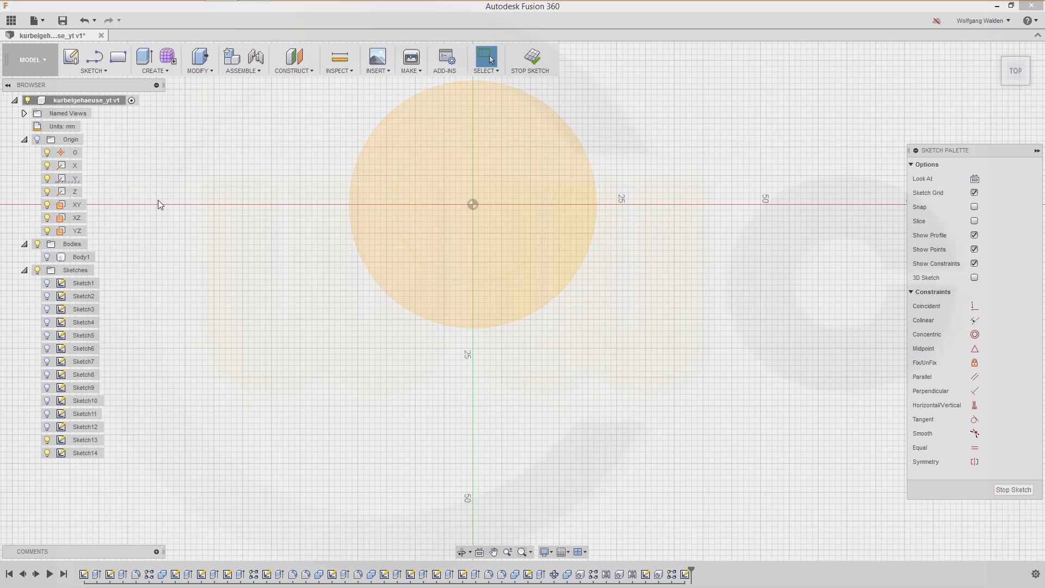
click(105, 71)
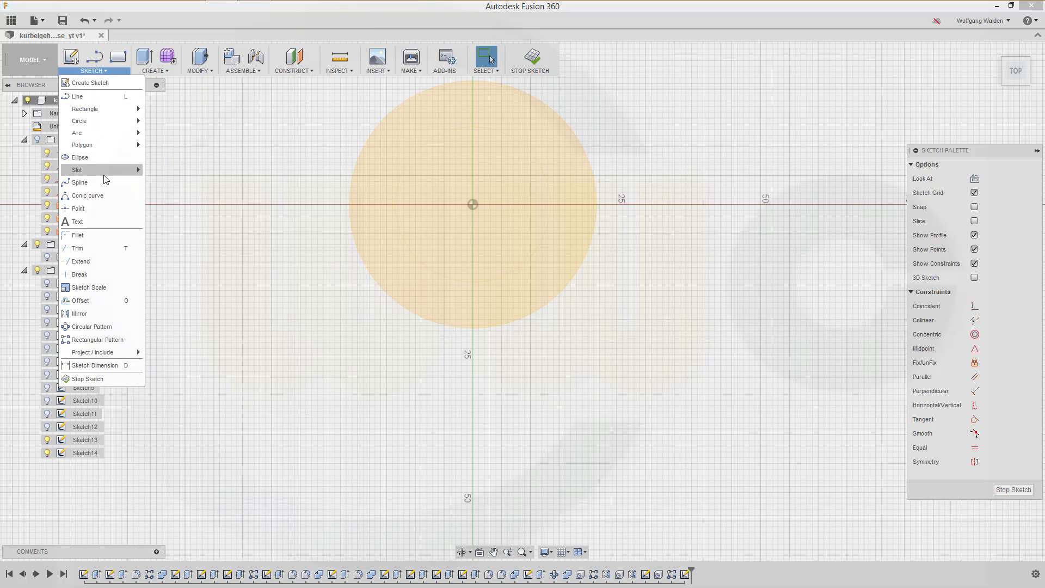
click(89, 211)
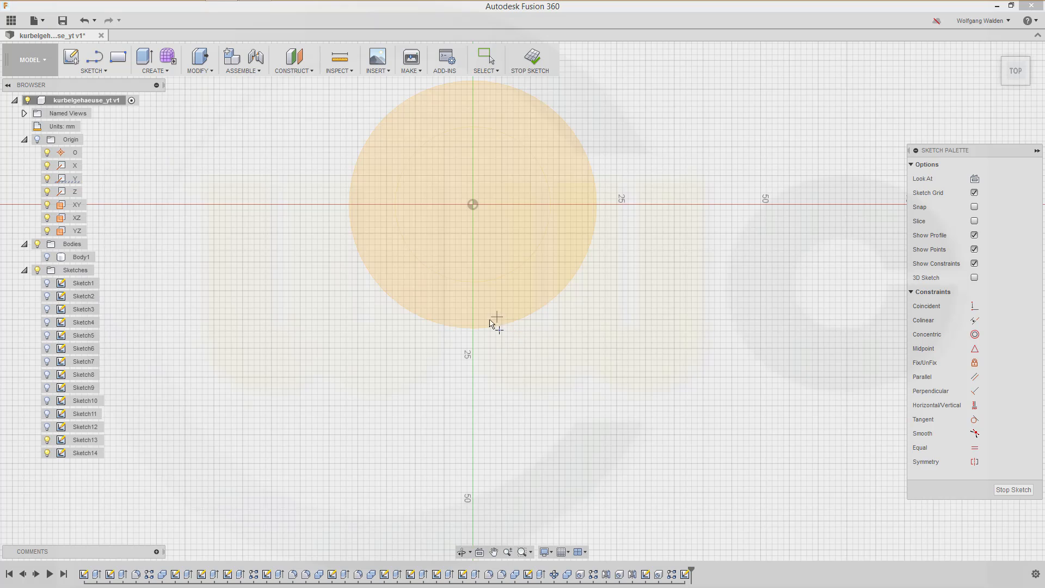
click(487, 314)
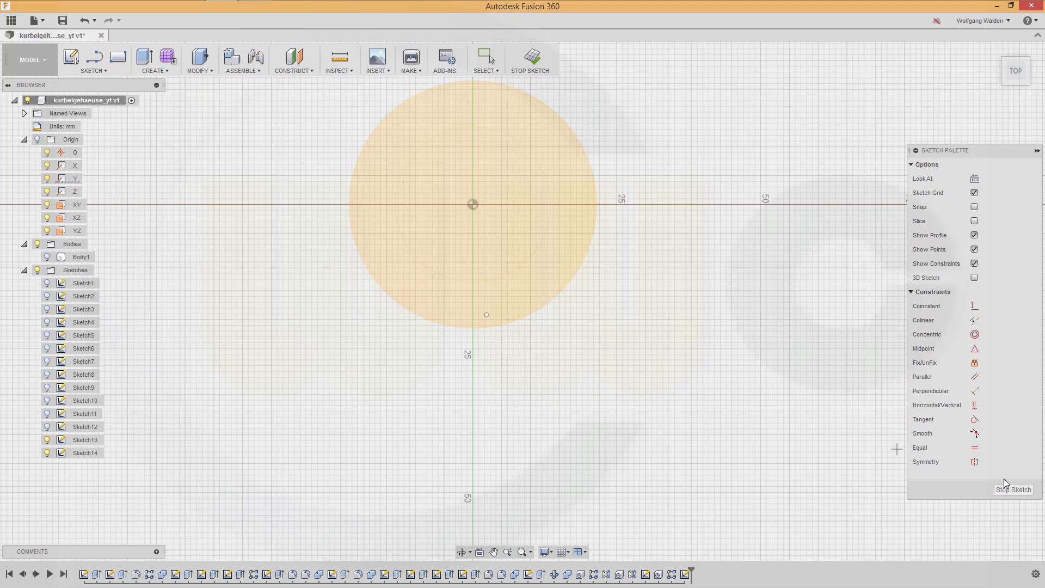
click(975, 405)
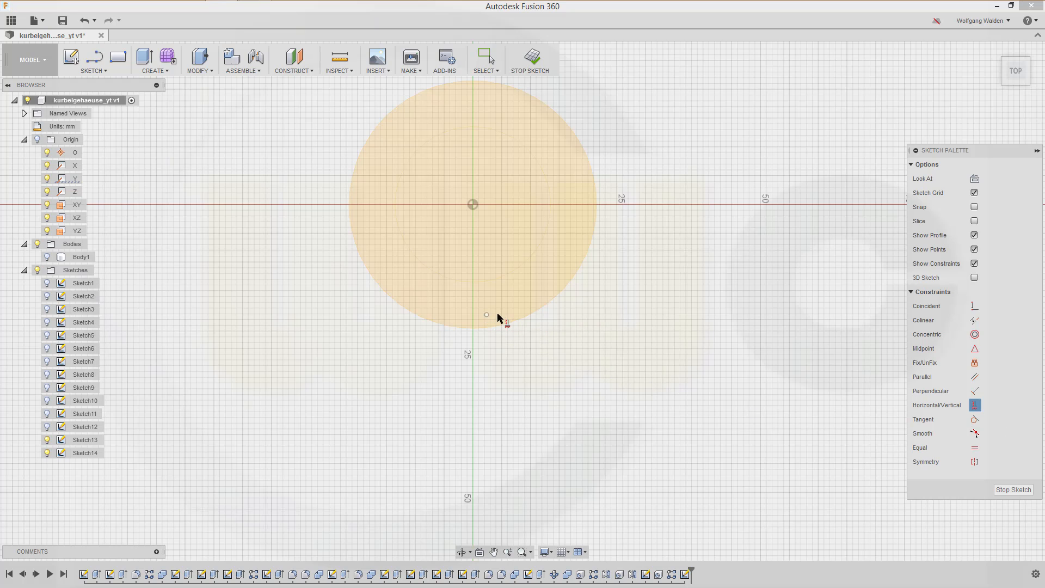
click(487, 315)
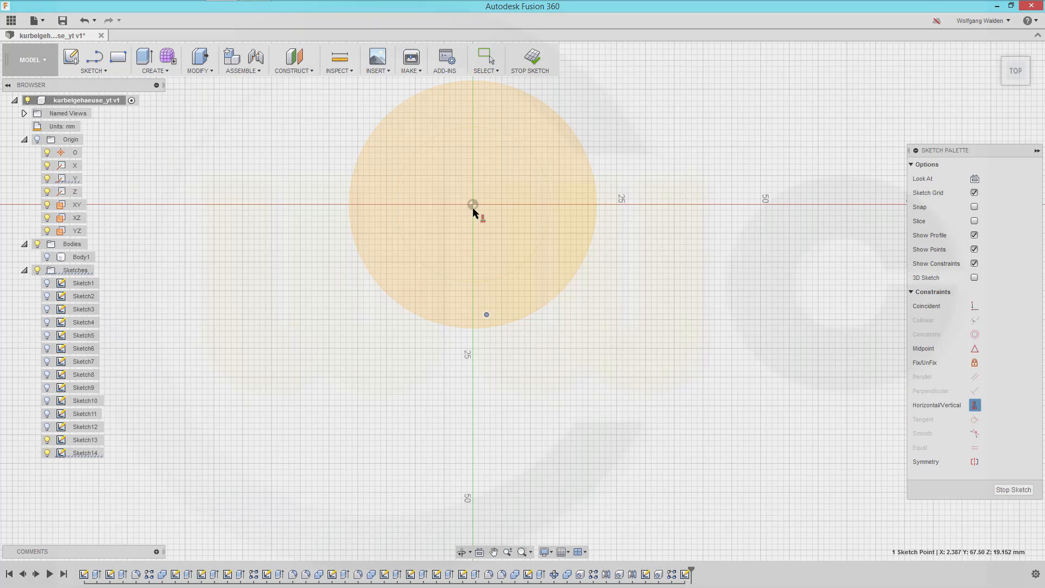
click(473, 205)
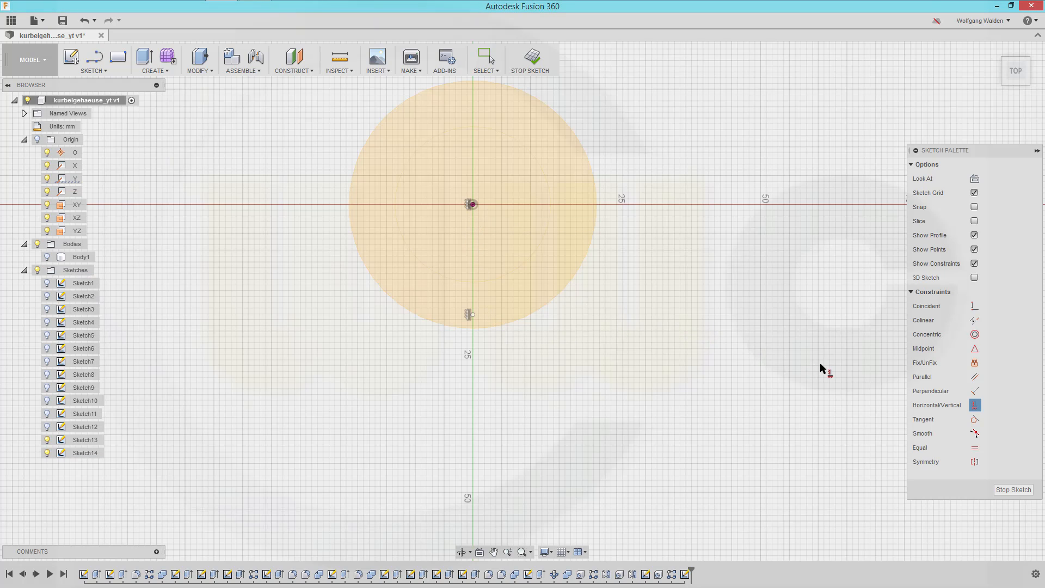
key(Escape)
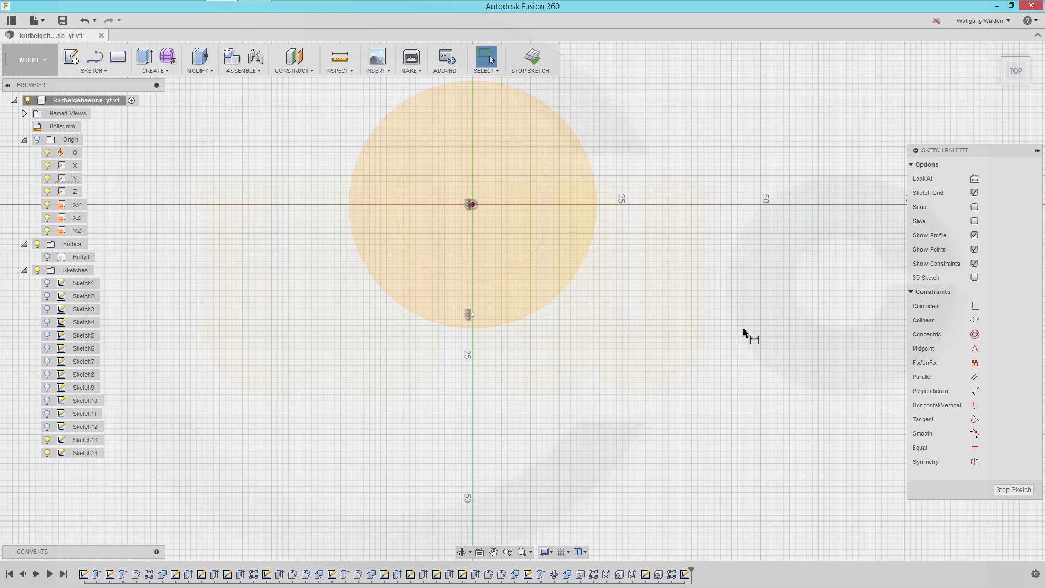
Dimension the sketch point at 17 mm from the cylinder's centre.
key(d)
click(472, 314)
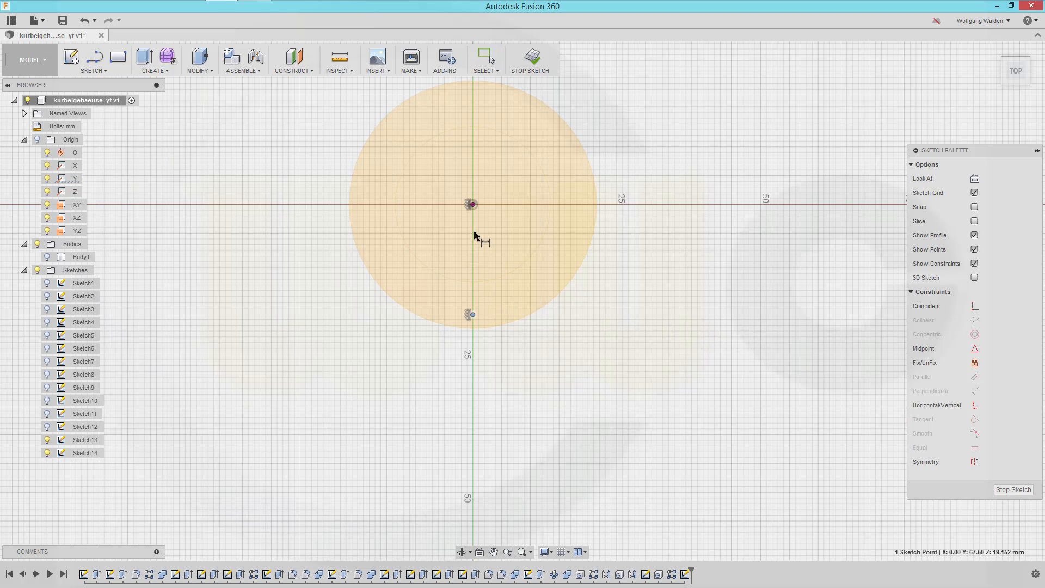
click(472, 205)
key(Escape)
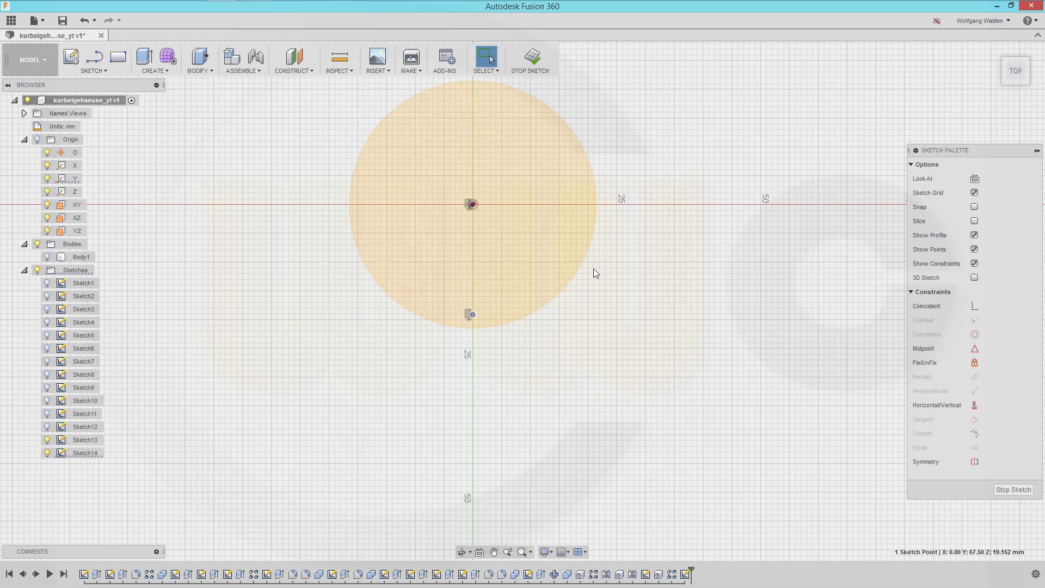
click(600, 295)
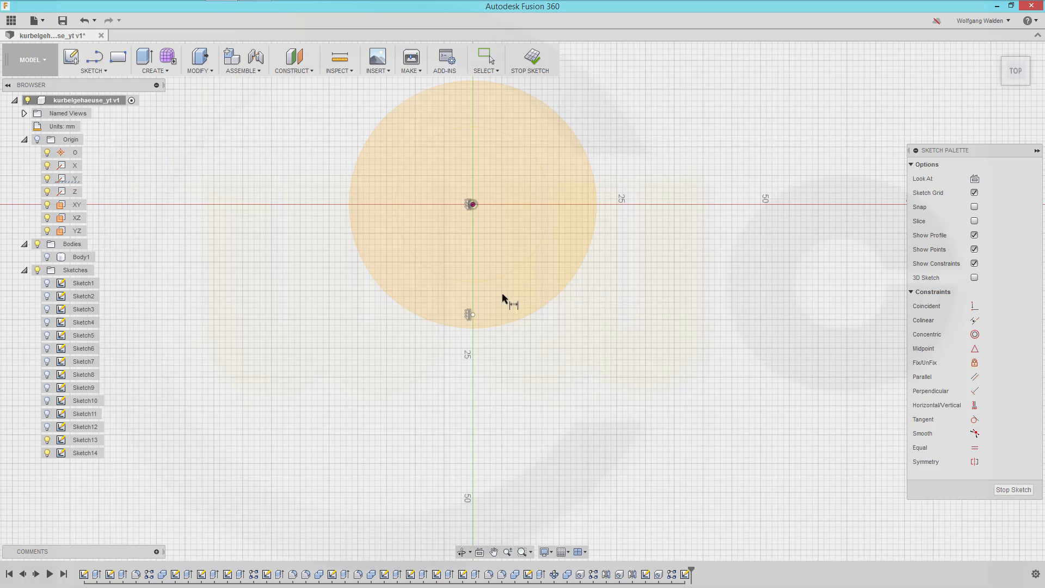
click(473, 315)
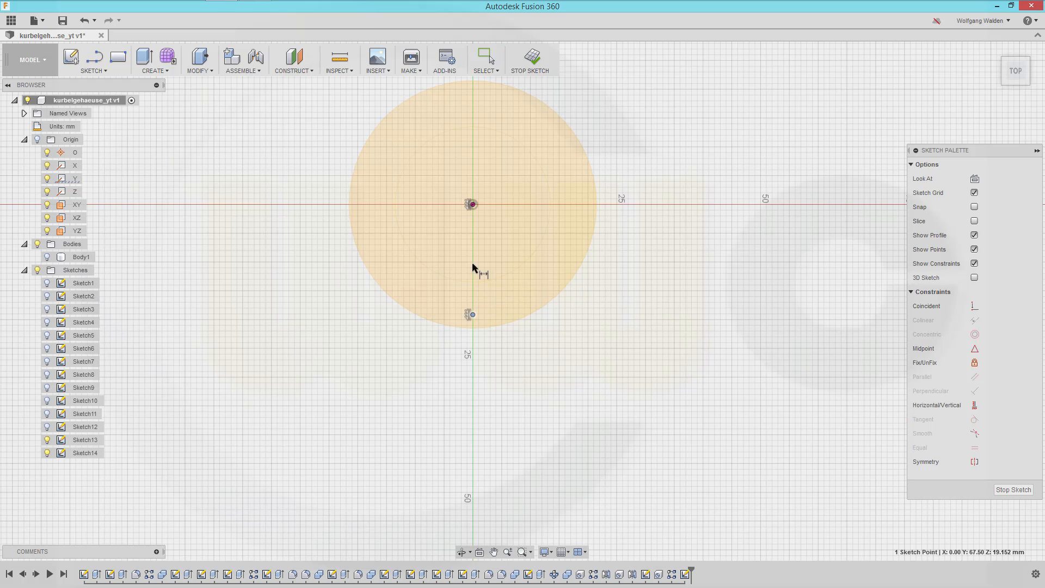
click(472, 205)
click(612, 276)
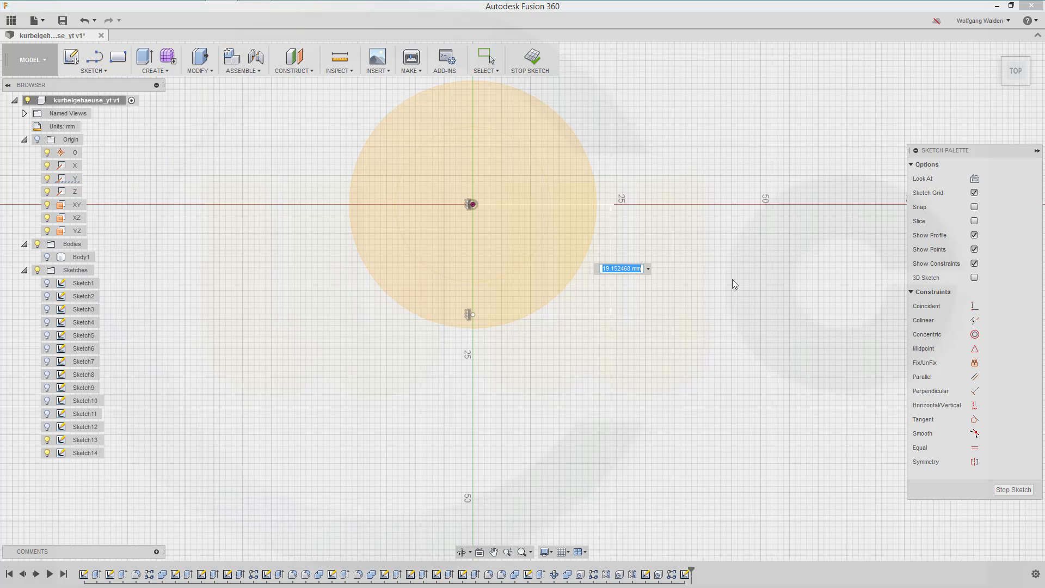
text(17)
key(Return)
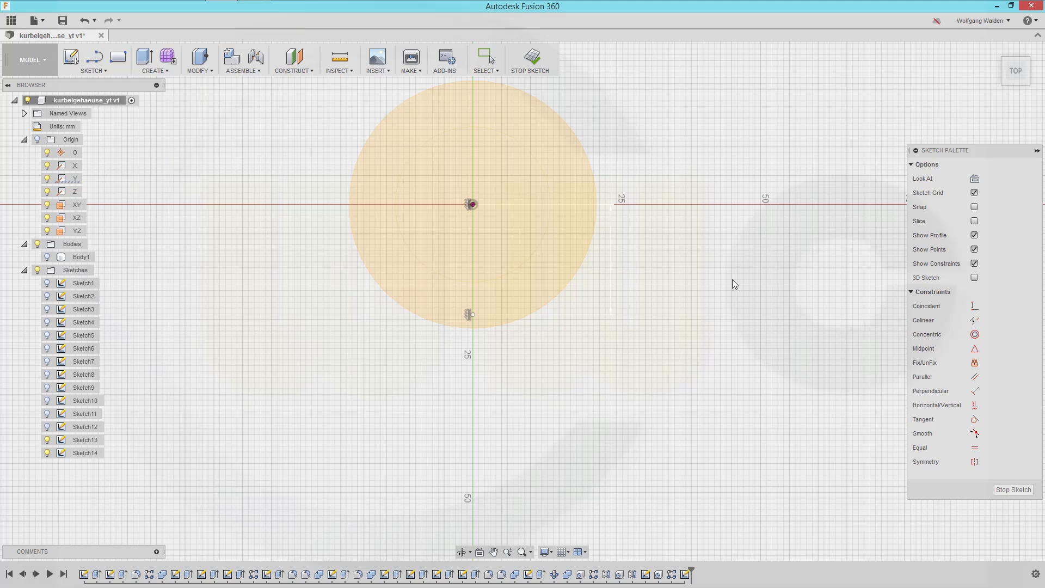
Finish the point sketch and show the crankcase body again.
click(1014, 490)
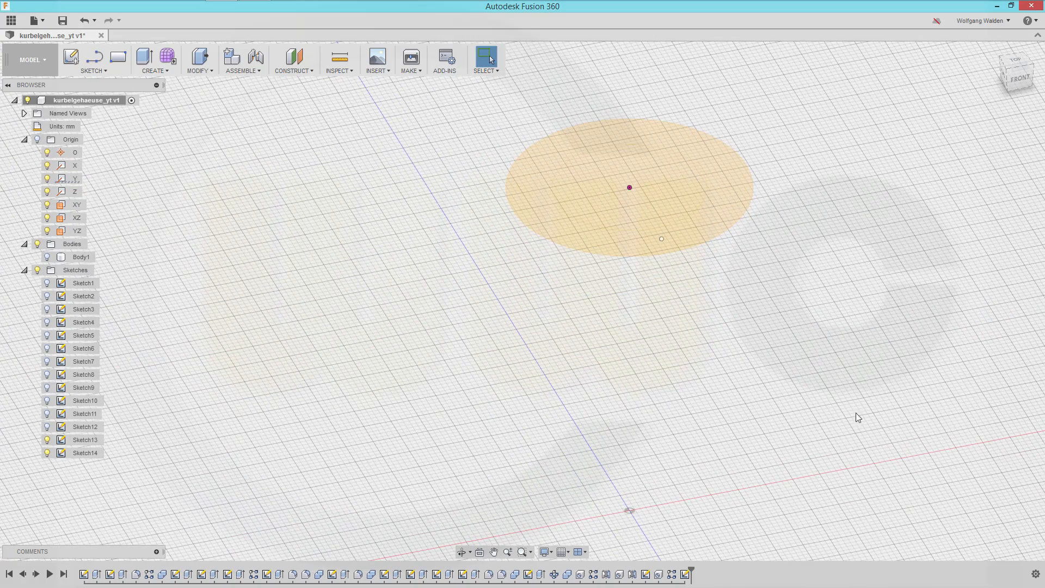
click(47, 256)
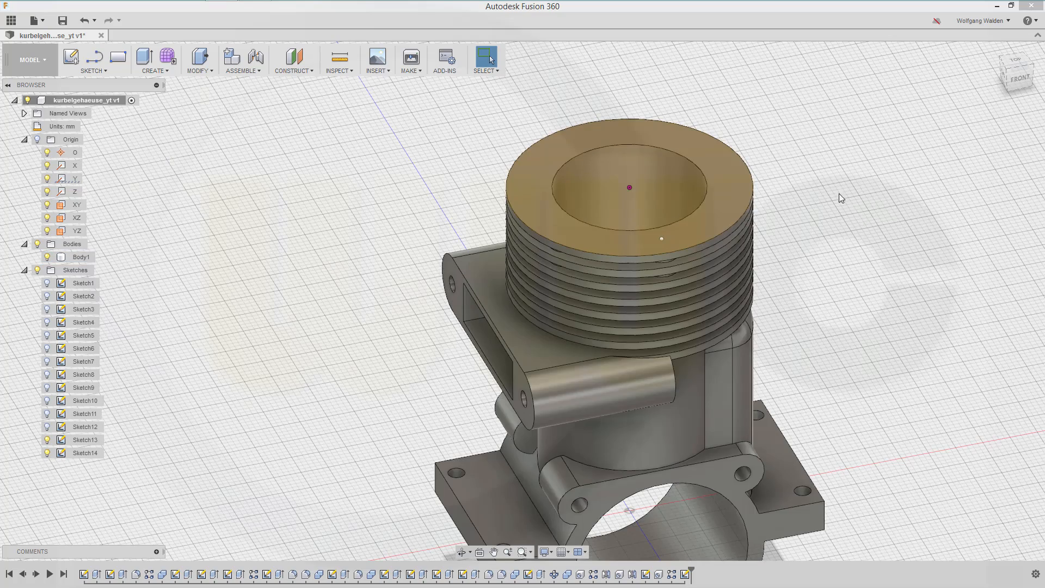
scroll(816, 216, up, 3)
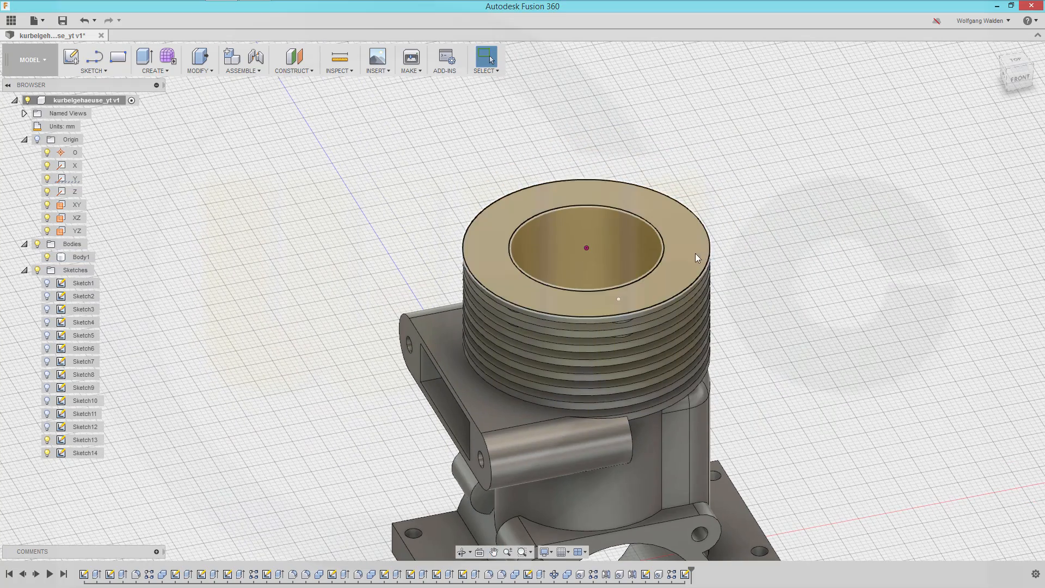
mouse_move(779, 280)
shift+middle_down()
mouse_move(786, 331)
mouse_move(779, 273)
shift+middle_up()
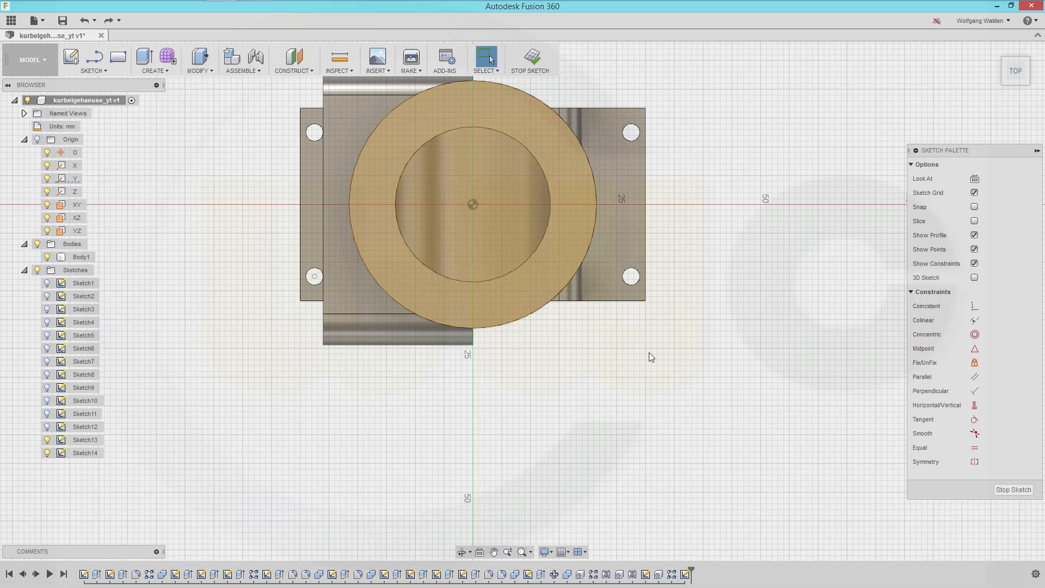
Examine the sketch profiles on the finned cylinder's top face from several angles.
mouse_move(651, 361)
middle_down()
mouse_move(674, 343)
mouse_move(678, 450)
middle_up()
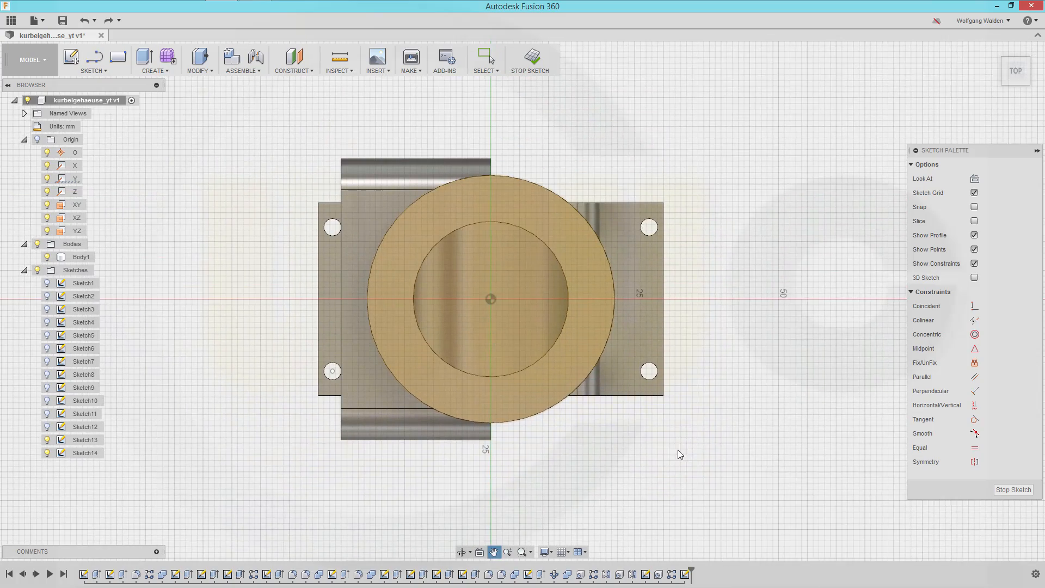
shift+middle_drag(611, 443, 611, 225)
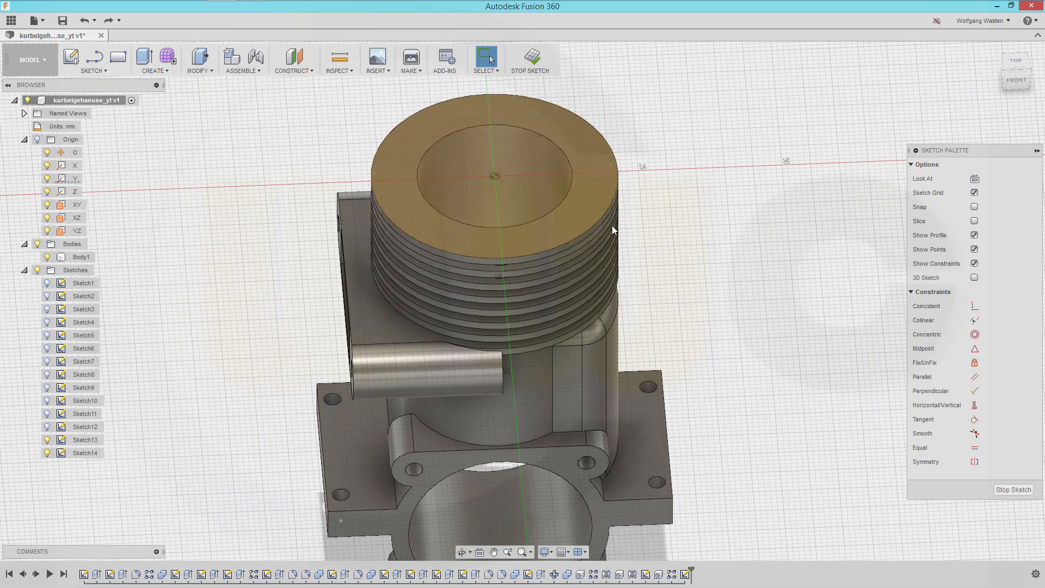
click(586, 209)
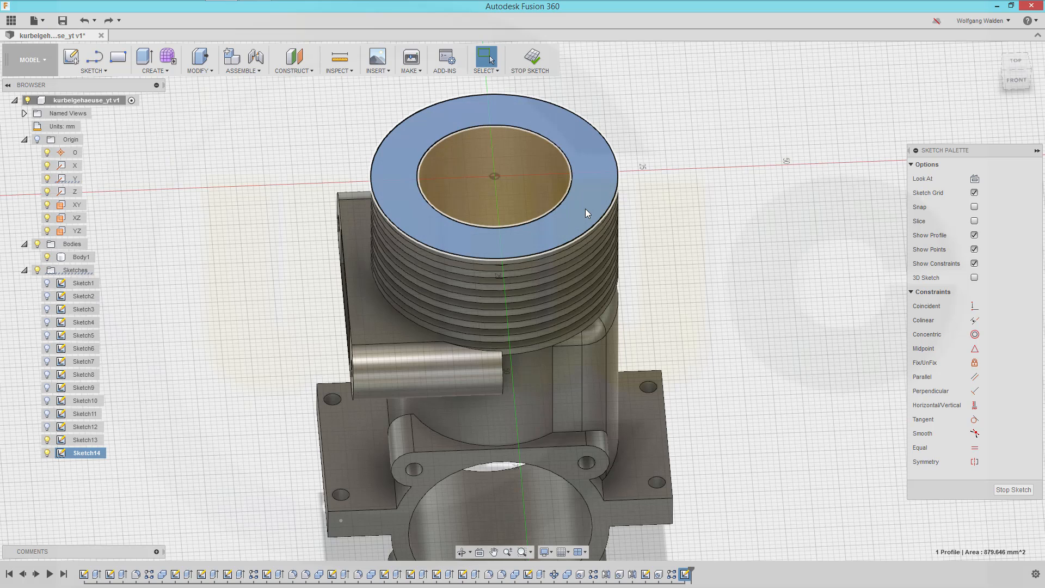
click(86, 440)
click(96, 450)
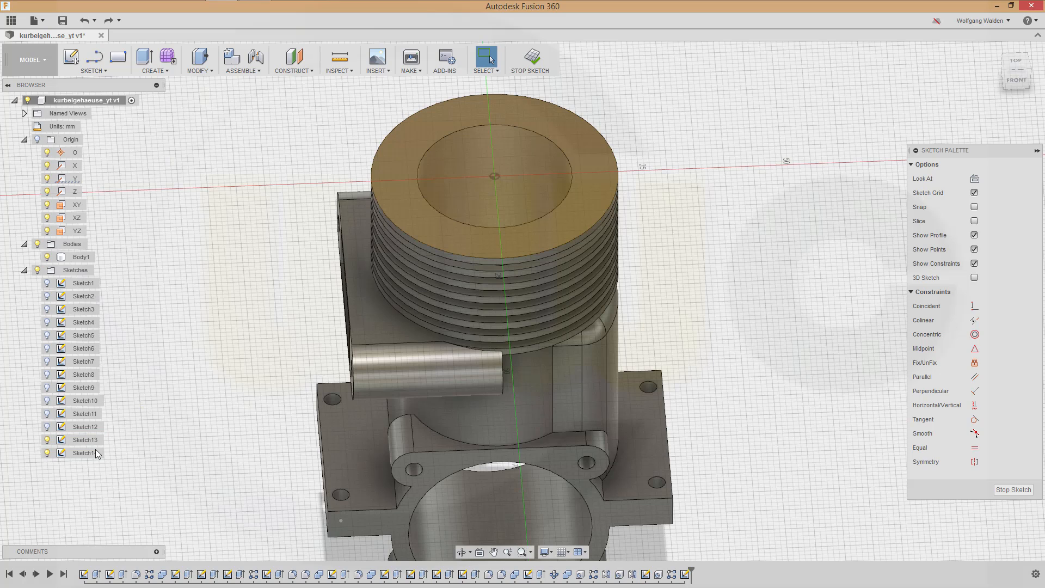
click(83, 454)
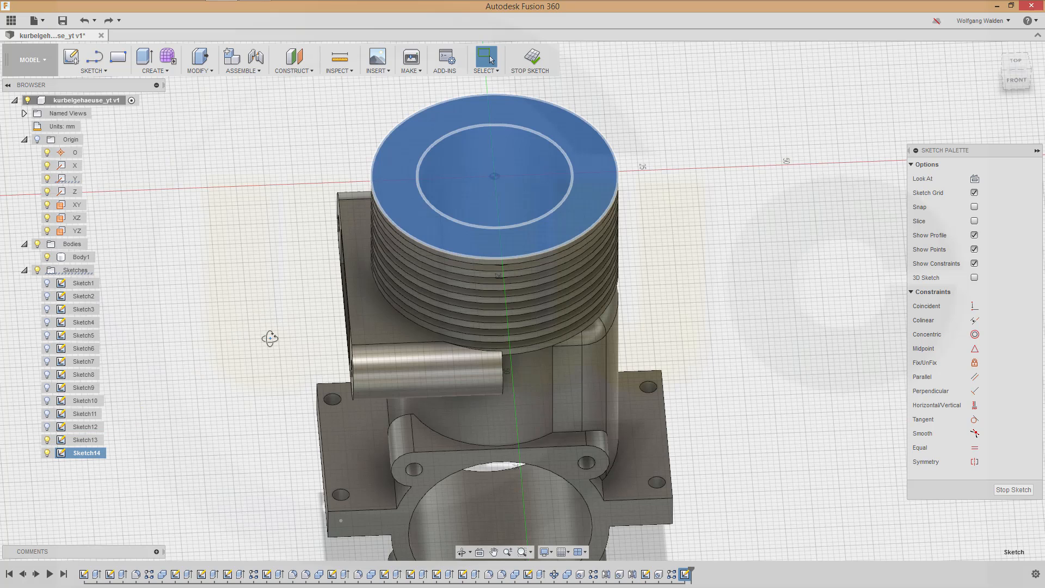
shift+middle_drag(270, 338, 272, 339)
shift+middle_drag(737, 355, 742, 327)
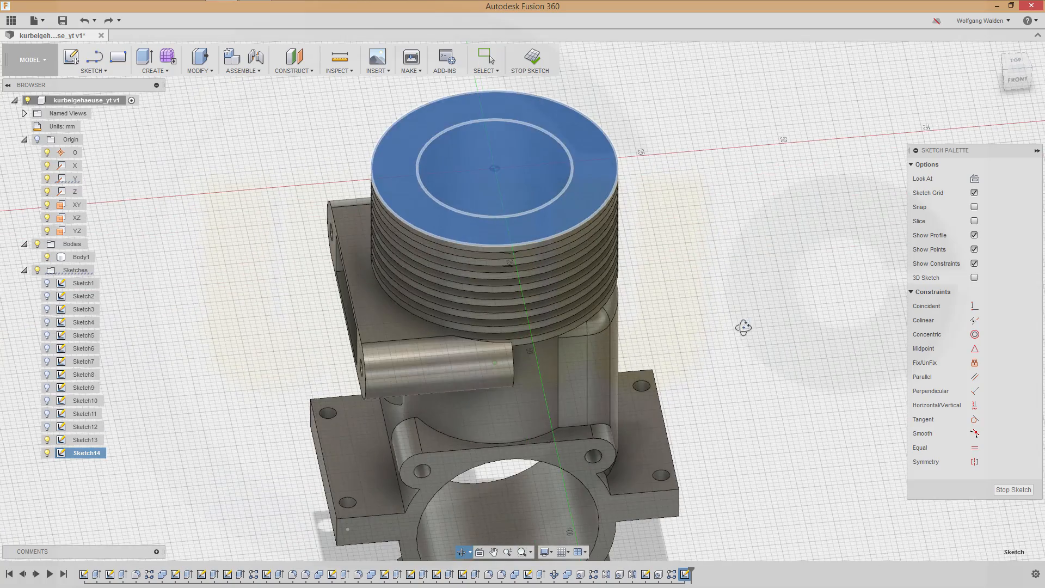
click(708, 231)
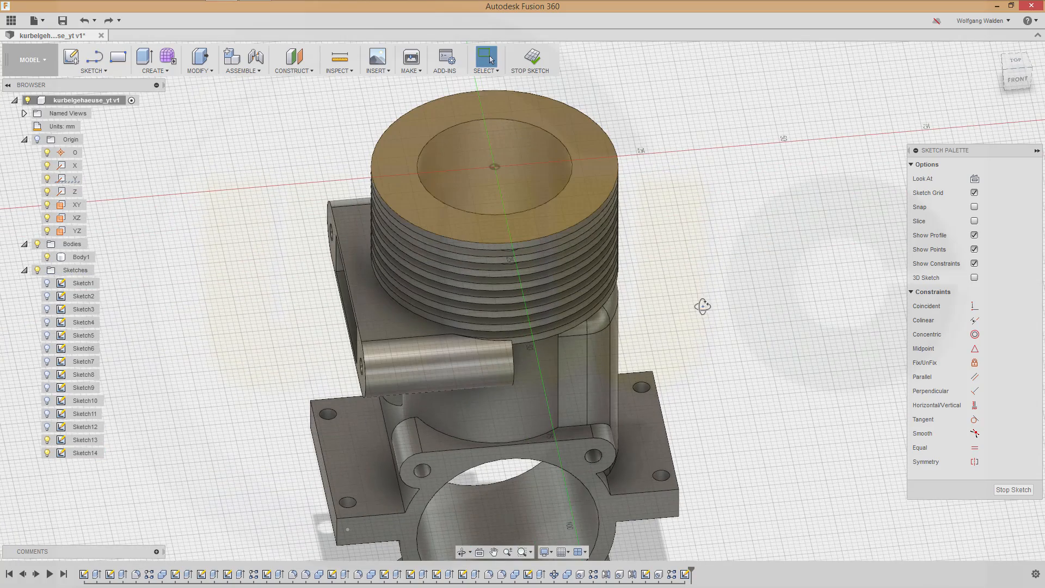
mouse_move(702, 306)
shift+middle_down()
mouse_move(713, 292)
mouse_move(707, 305)
mouse_move(685, 306)
shift+middle_up()
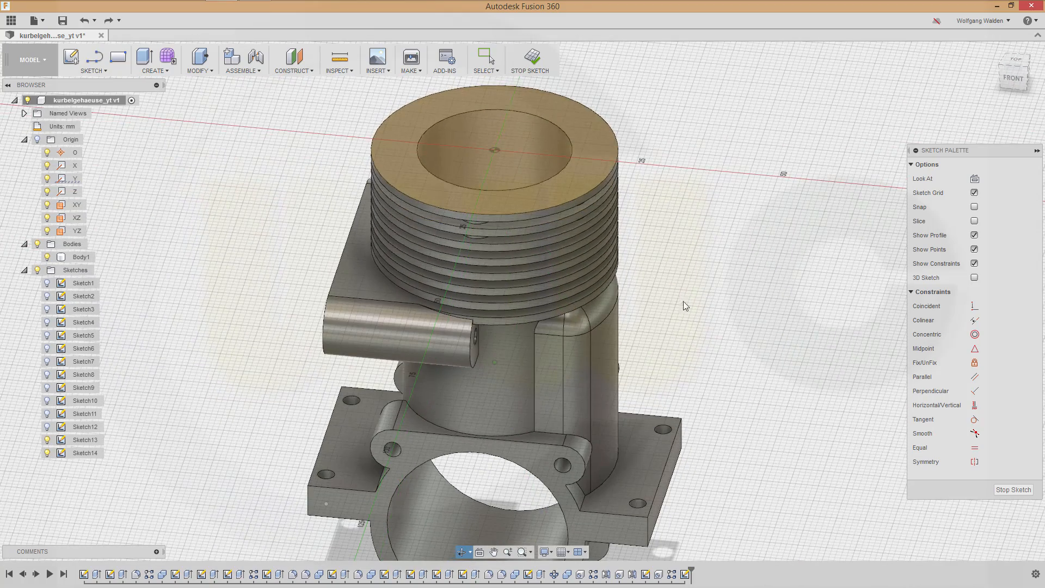
click(560, 184)
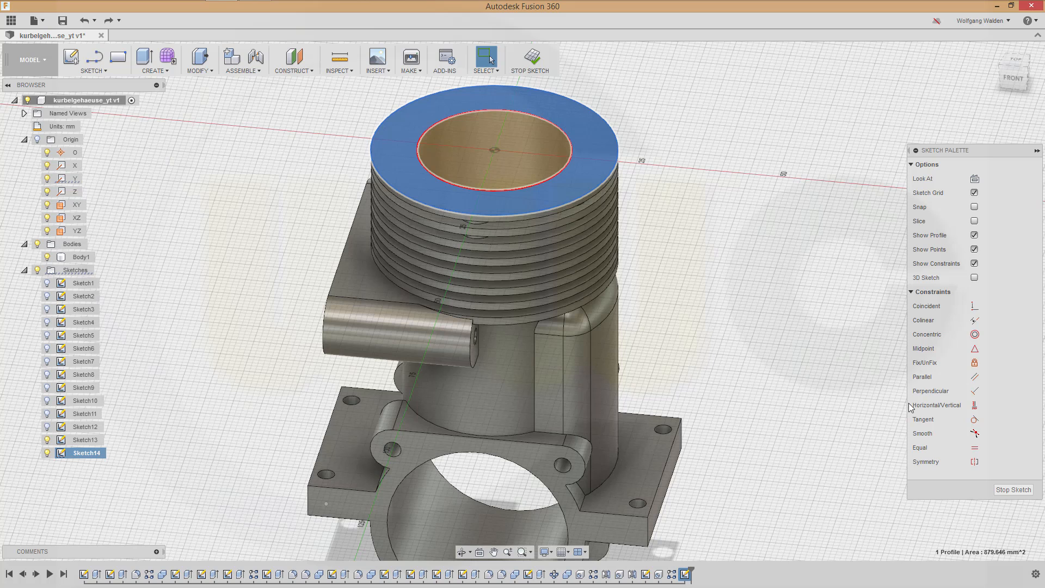
Finish the sketch on the cylinder's top face and delete it from the model.
click(1013, 490)
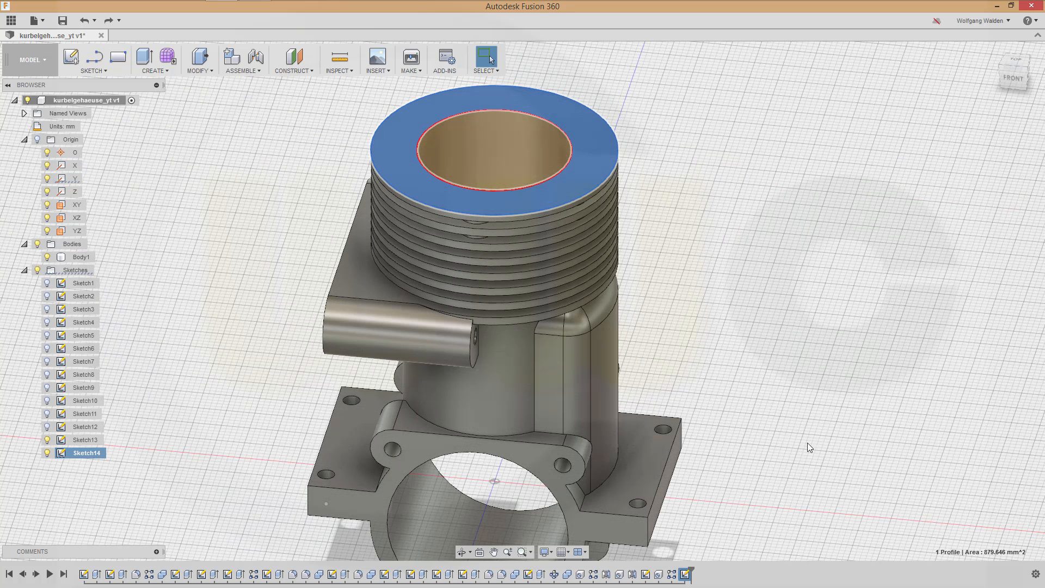
click(693, 307)
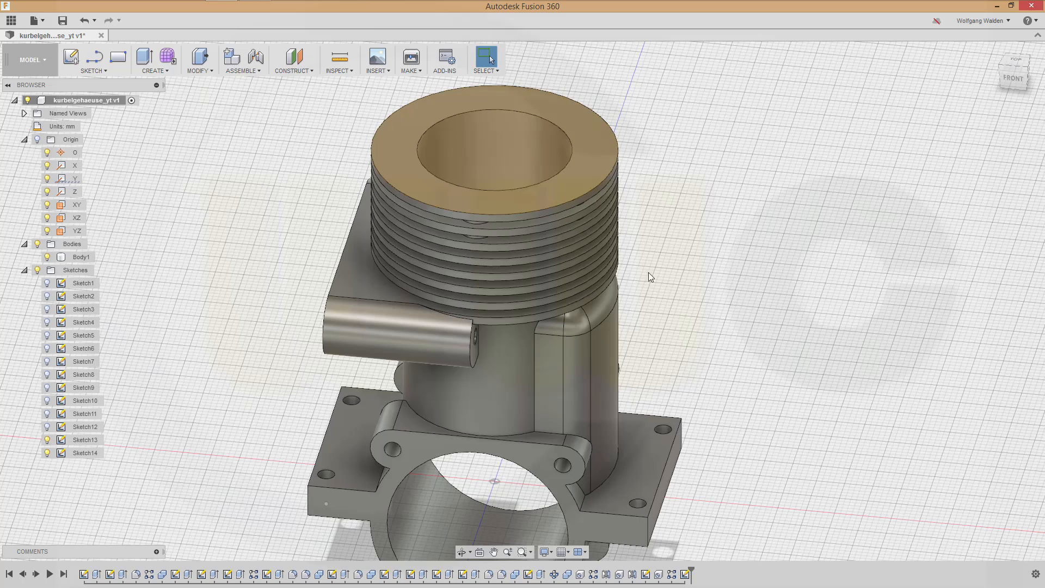
click(526, 204)
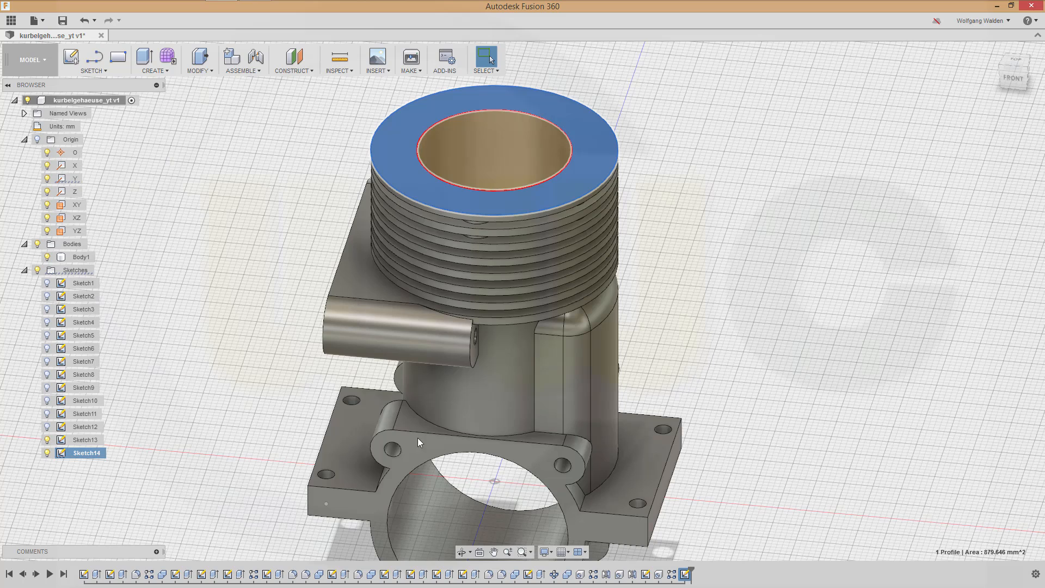
right_click(90, 460)
key(Escape)
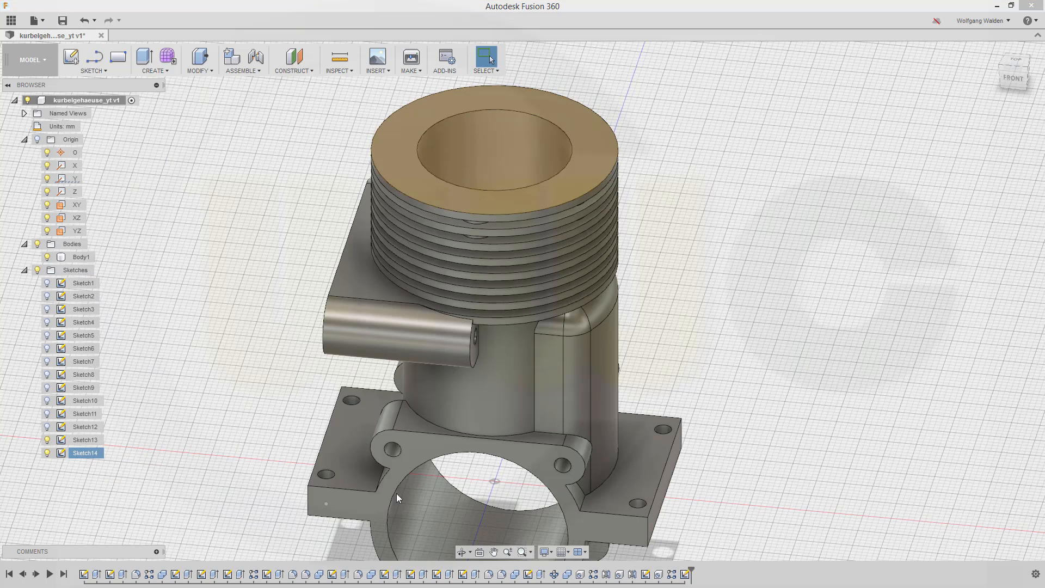
right_click(687, 576)
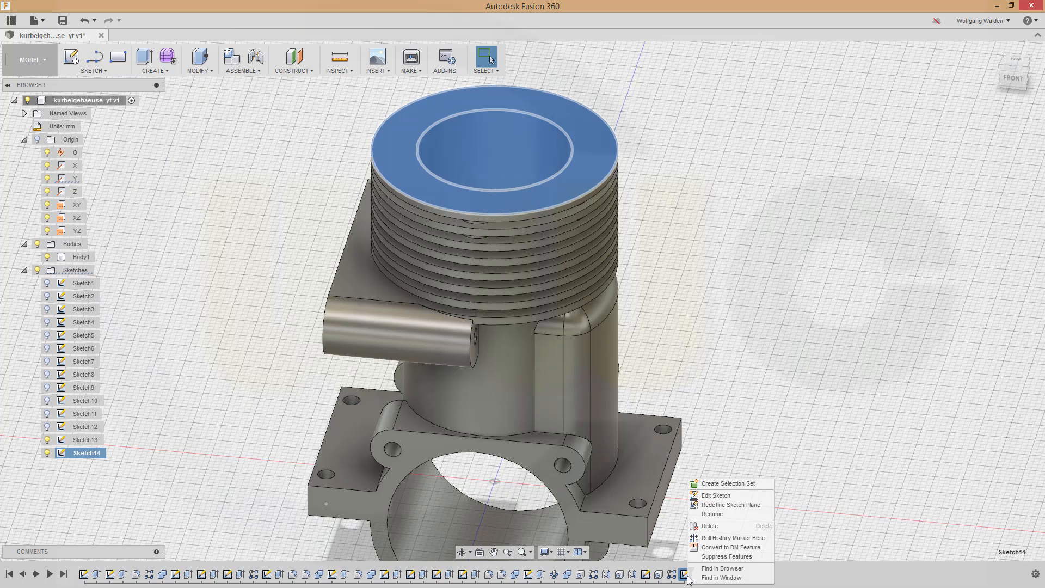
click(726, 526)
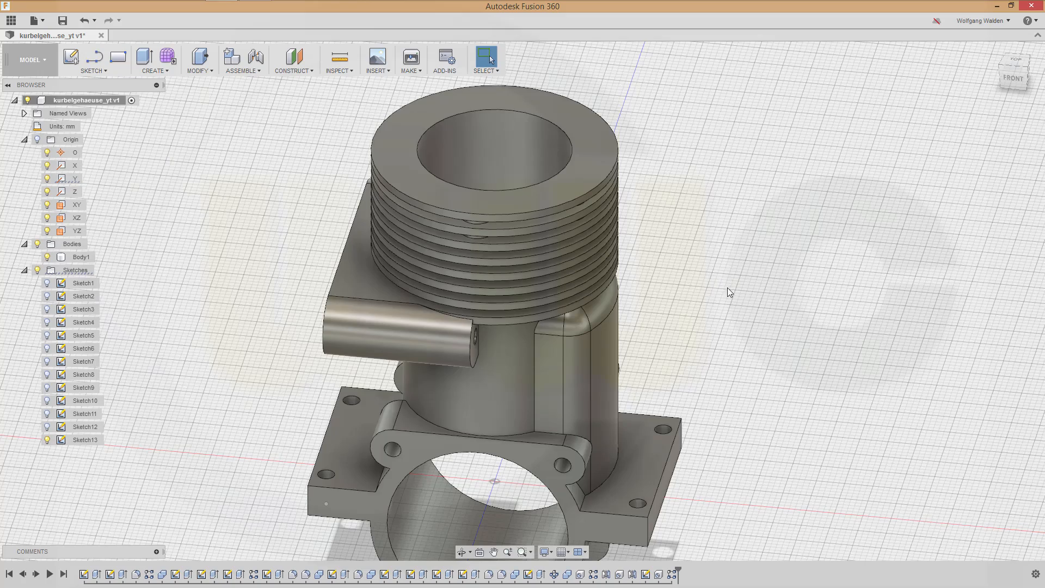
Create a fresh sketch on the top annular face of the finned cylinder.
shift+middle_drag(740, 308, 718, 264)
click(70, 56)
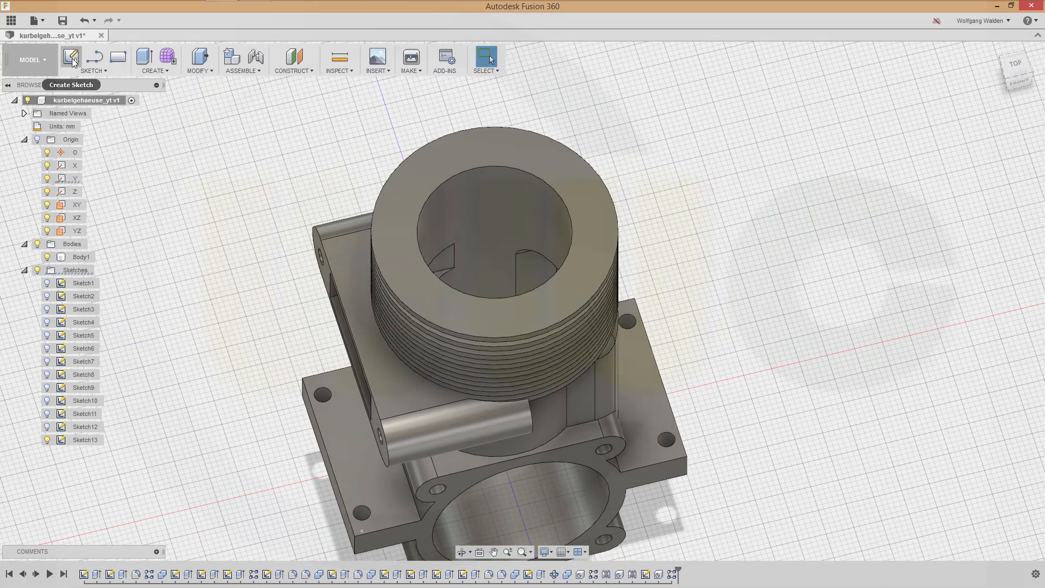
click(583, 181)
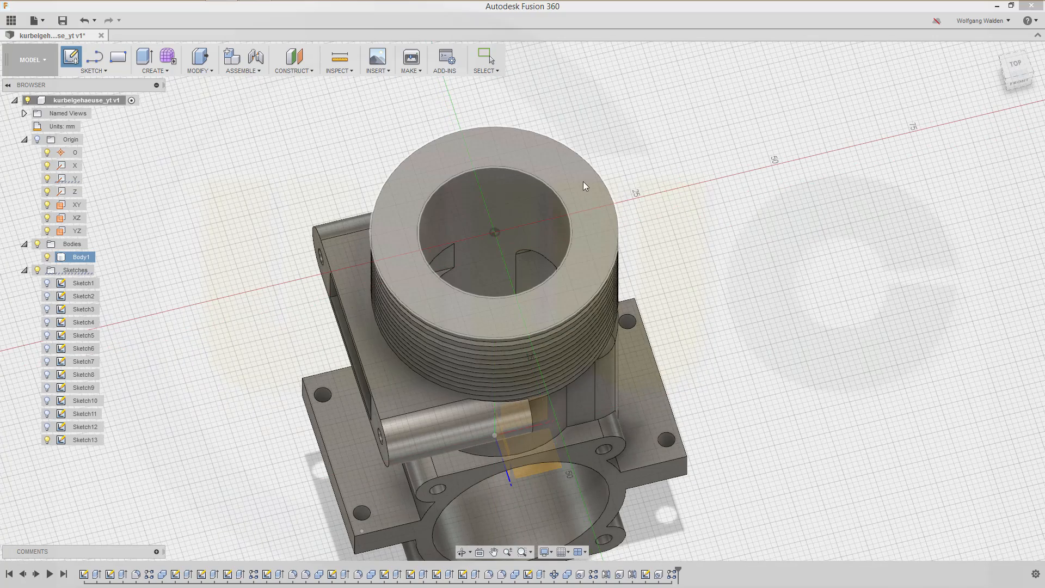
Sketch a point on the annular top face's front centreline, roughly midway between the bore and the outer edge, and finish the sketch.
click(589, 228)
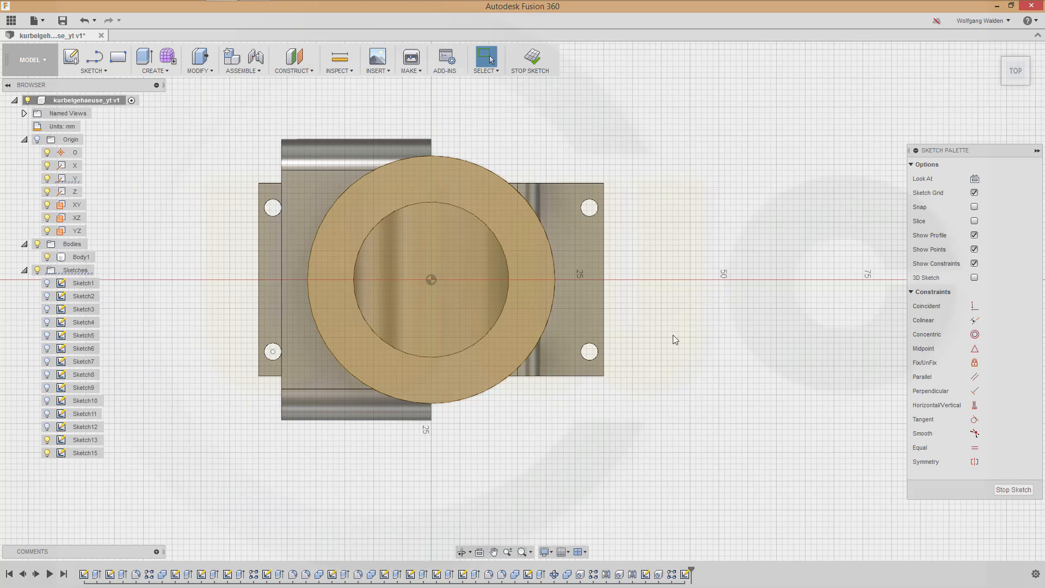
click(107, 68)
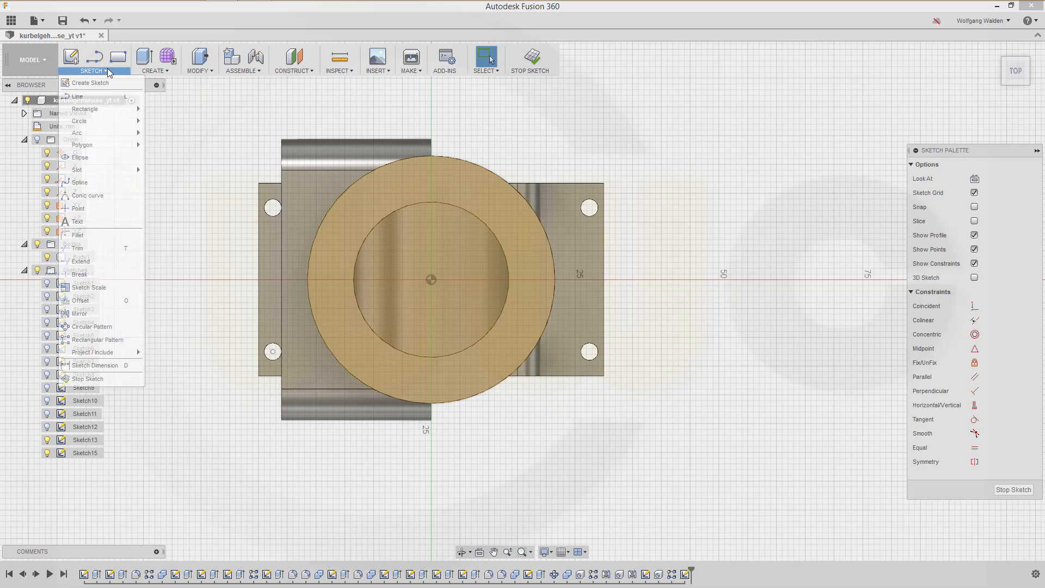
click(87, 209)
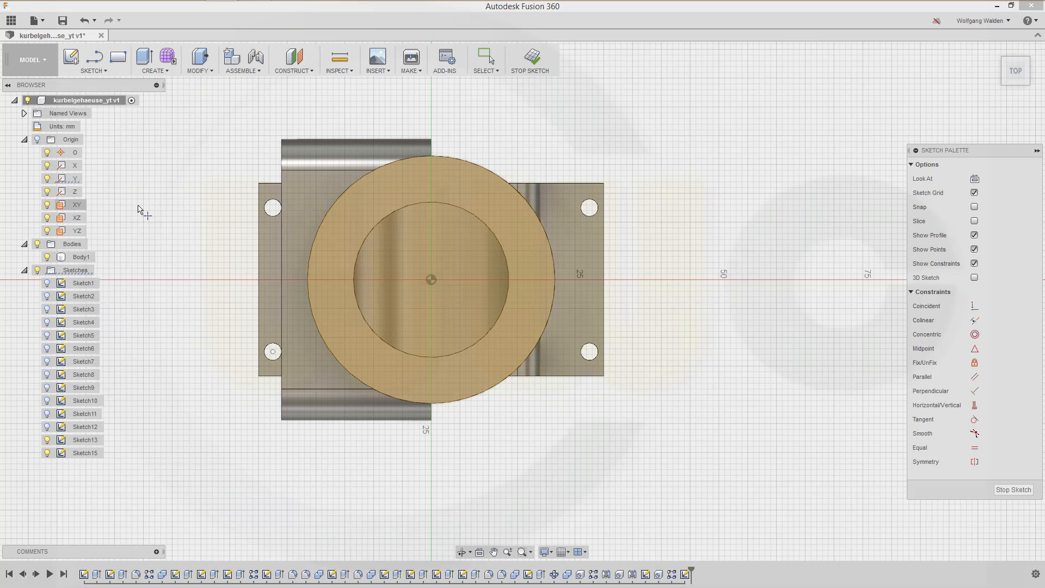
click(430, 384)
scroll(447, 386, down, 1)
scroll(452, 390, up, 3)
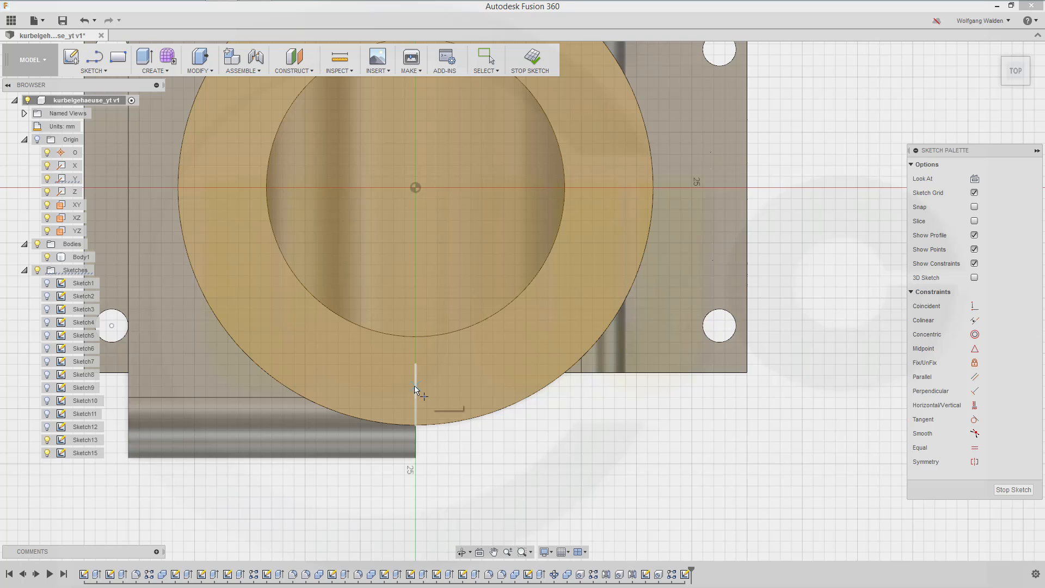
click(415, 386)
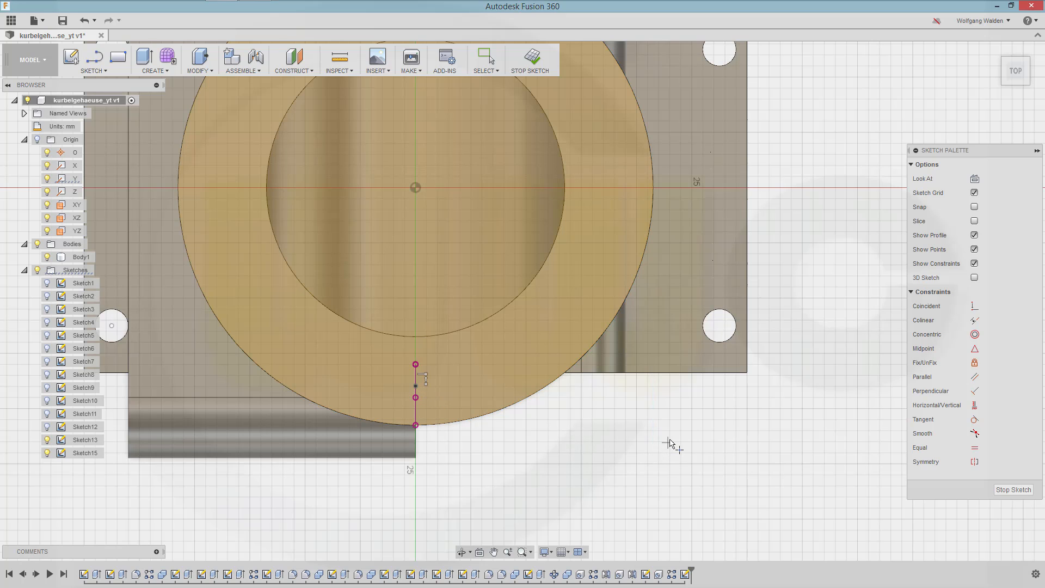
click(1018, 491)
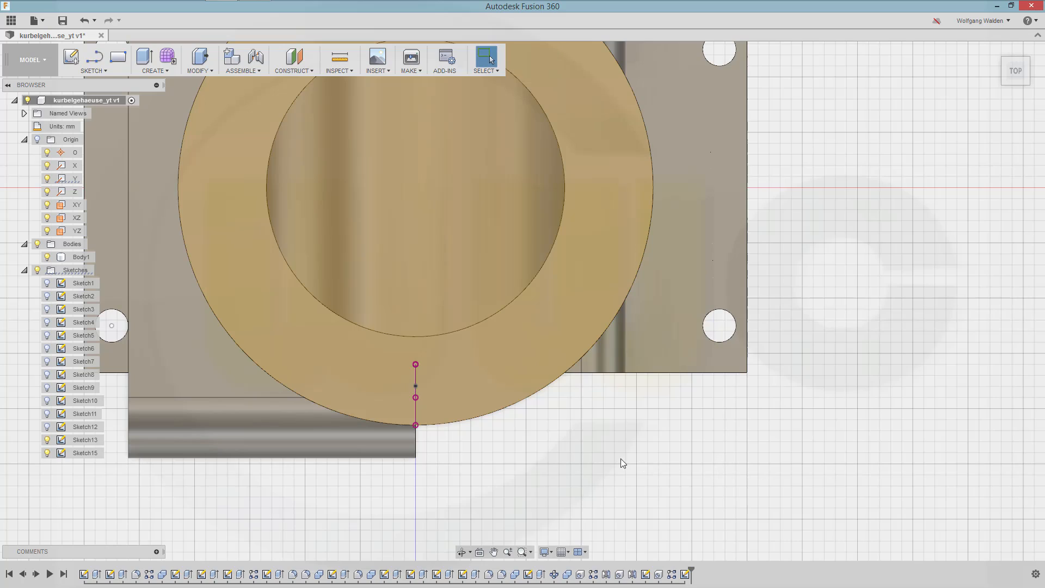
Start a simple 3 mm hole on the cylinder's top annular face and position it on the sketched point.
shift+middle_drag(630, 441, 639, 391)
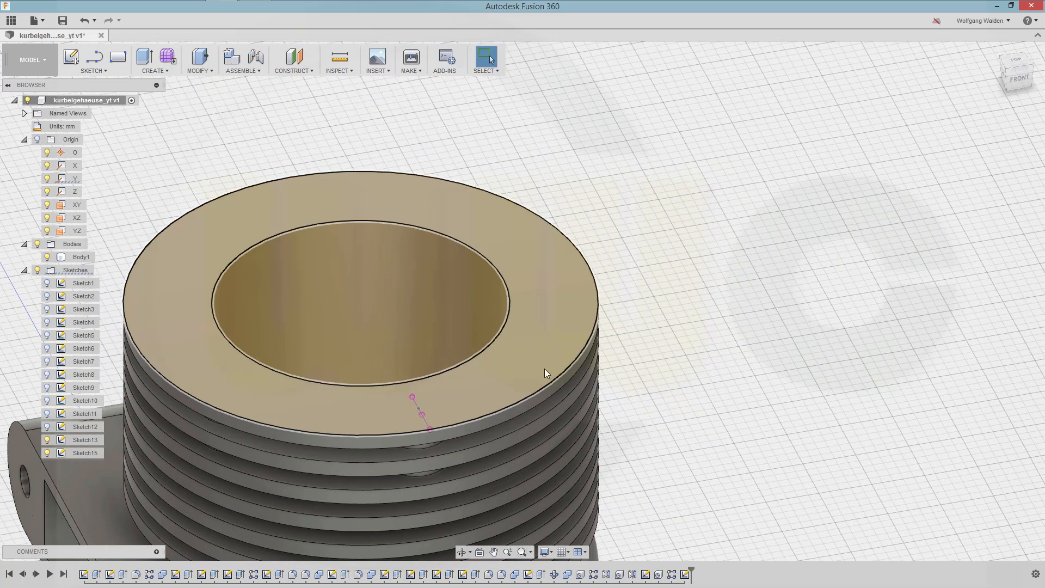
shift+middle_drag(479, 366, 369, 365)
key(Escape)
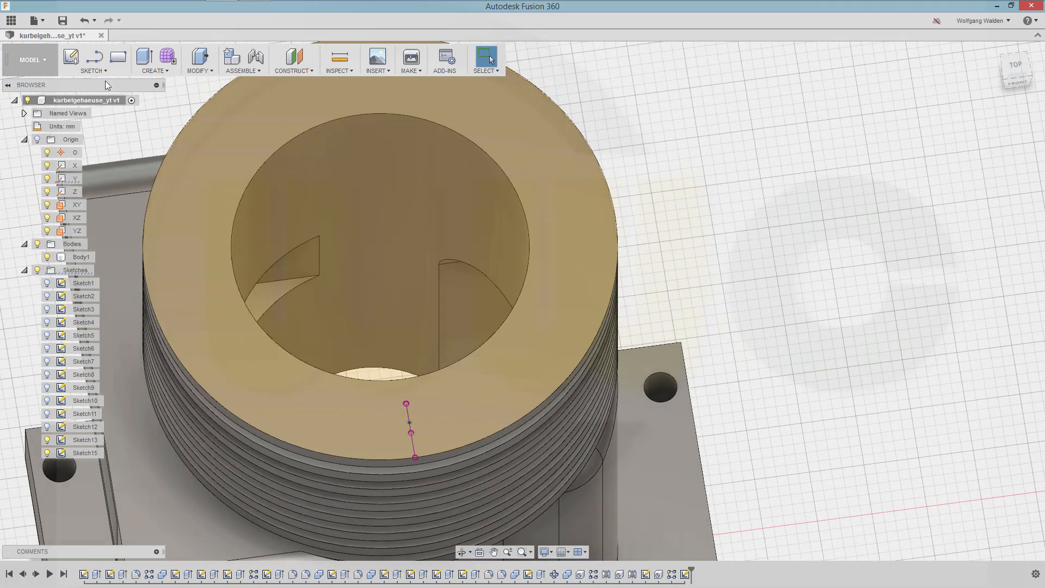
key(h)
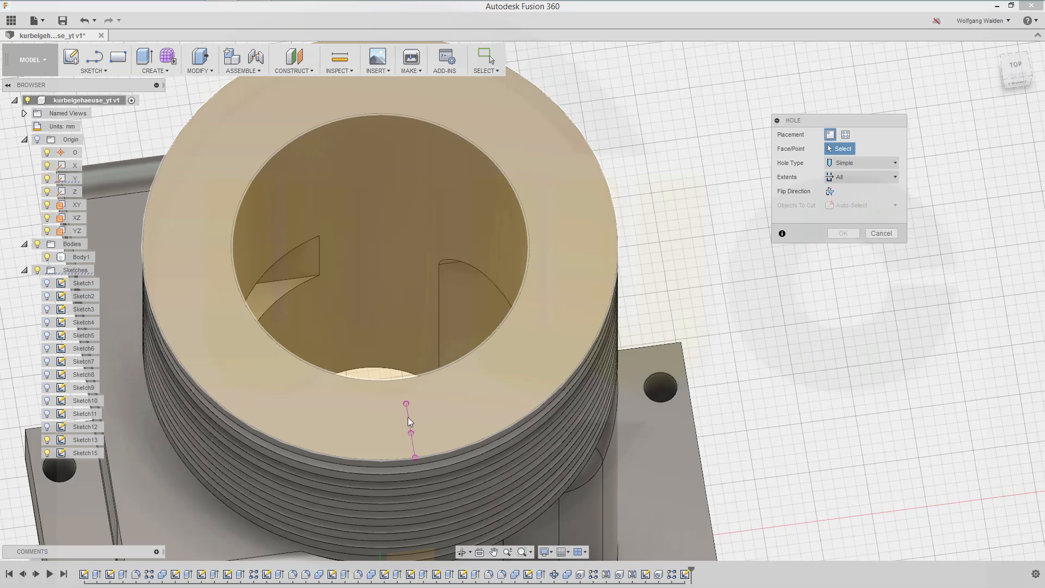
click(409, 423)
click(434, 420)
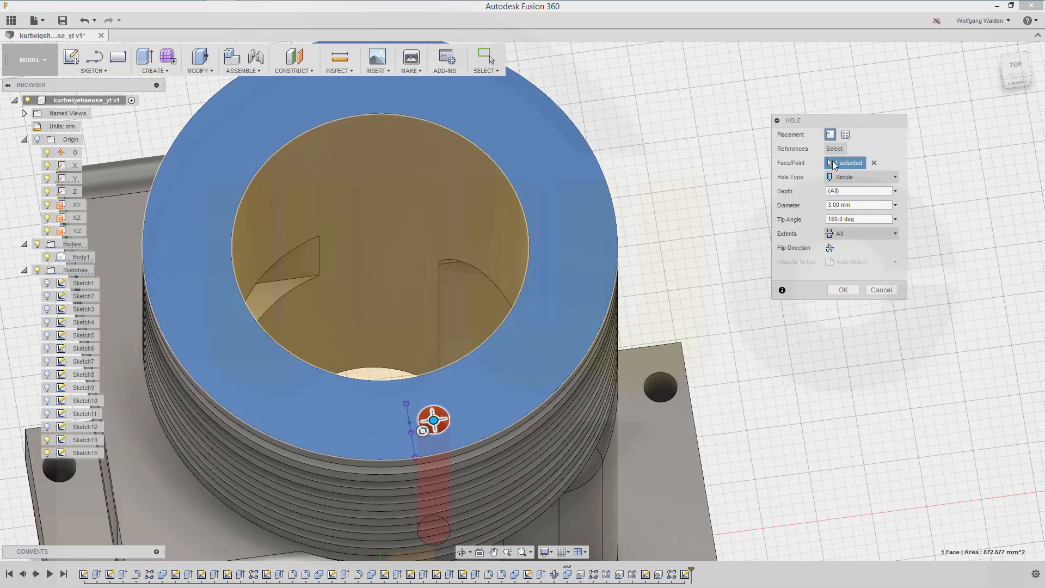
click(408, 422)
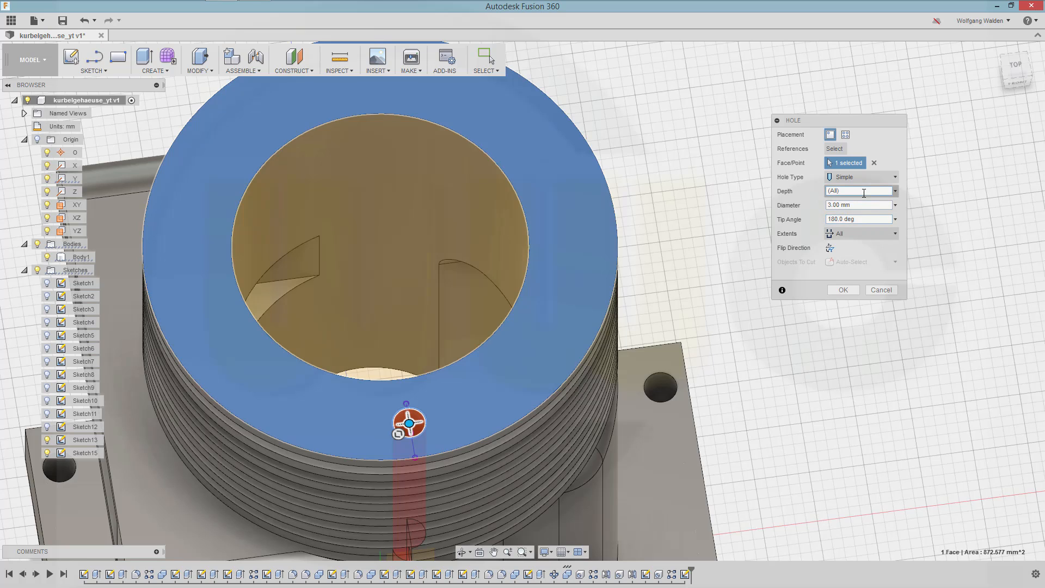
Set the hole's extents to Distance with a depth of 5 mm and create it.
click(896, 234)
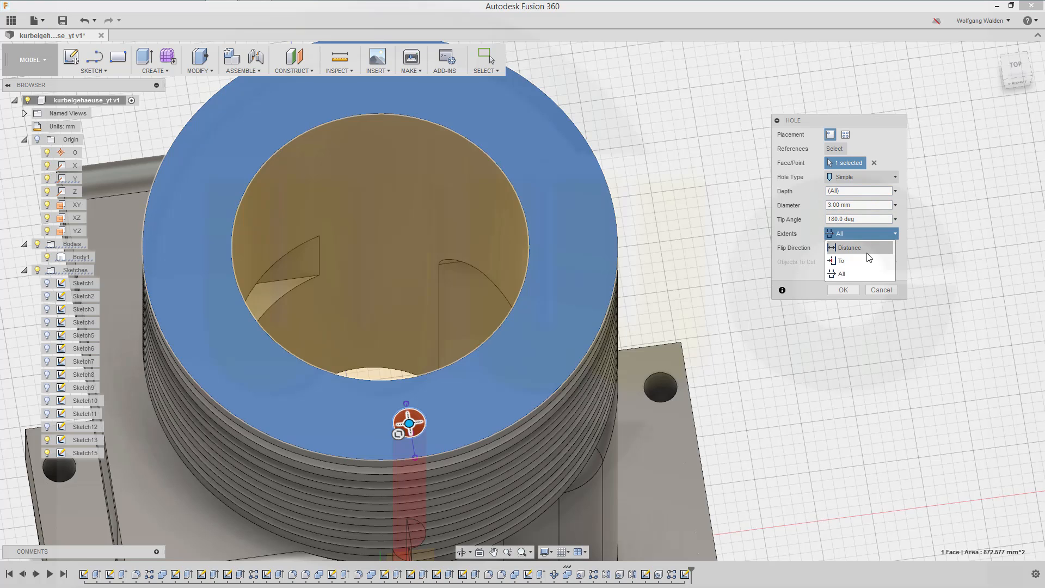
click(868, 249)
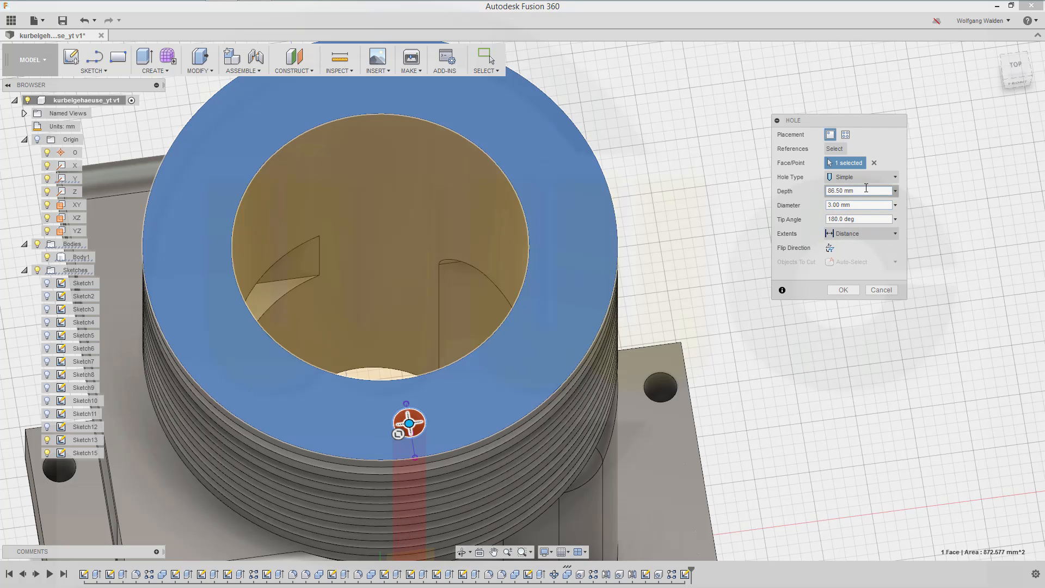
drag(865, 187, 762, 194)
text(5)
key(Return)
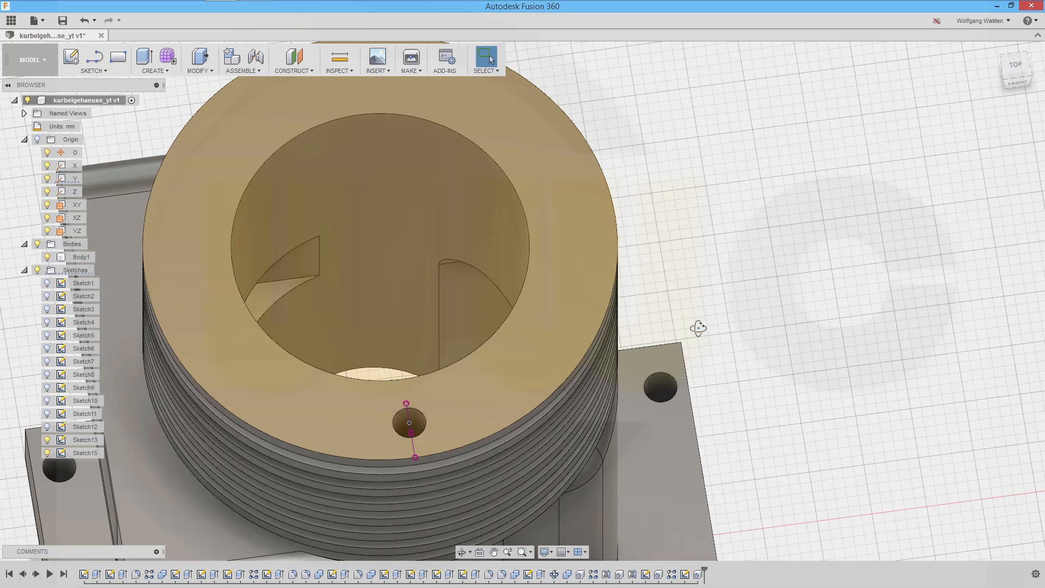
Hide Sketch13 and Sketch15 from the model view.
shift+middle_drag(699, 327, 731, 347)
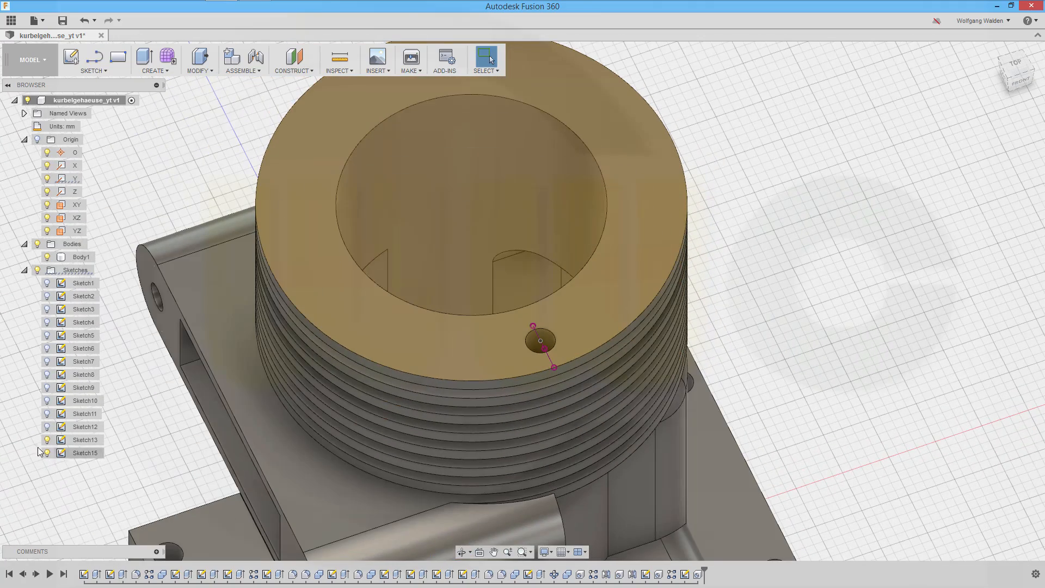
click(47, 440)
click(47, 453)
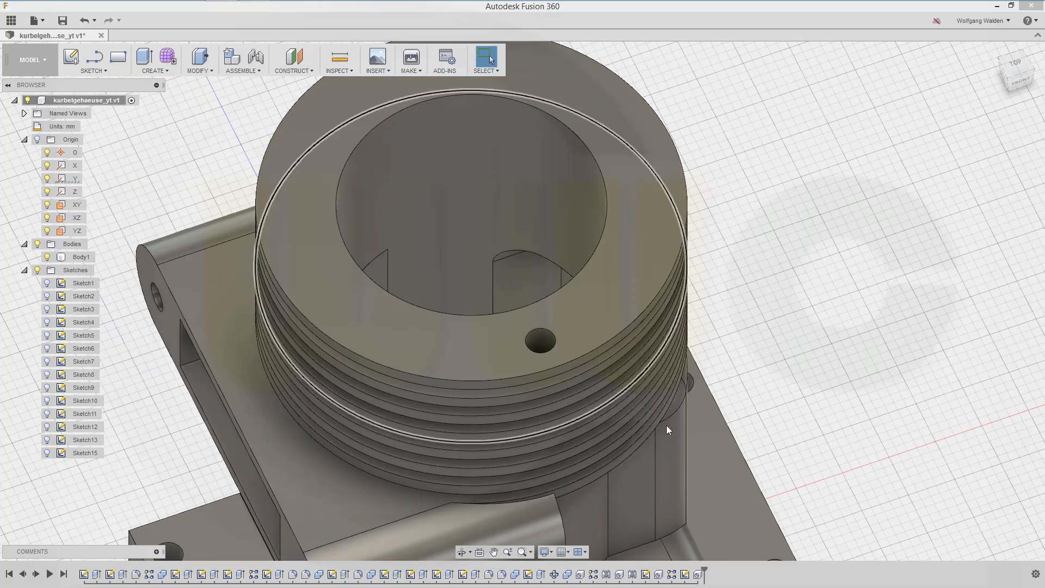
Create a full circular pattern of the cylinder's new top-face hole as a feature around the Y axis with a quantity of 6.
shift+middle_drag(817, 301, 805, 325)
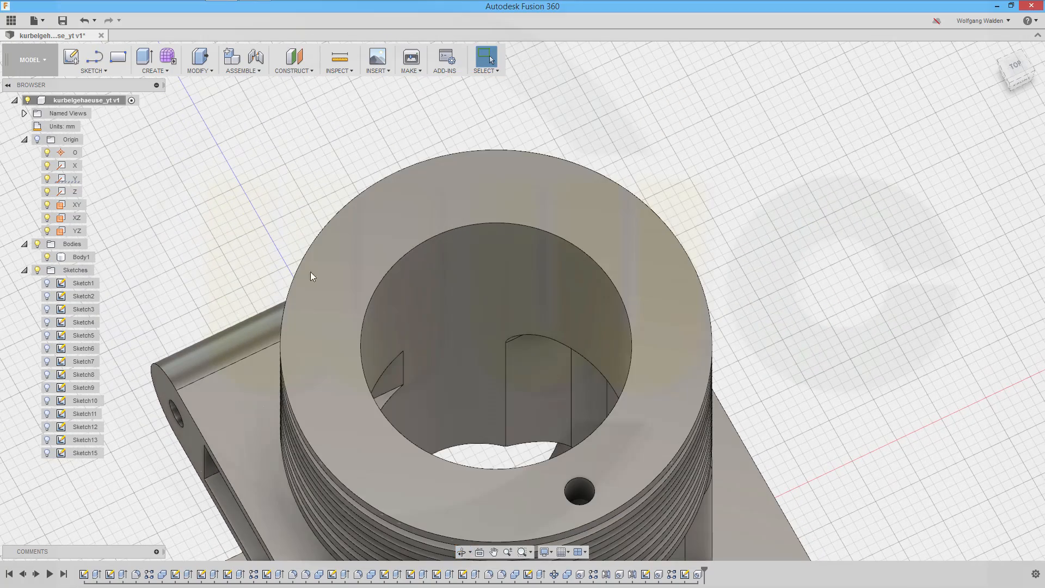
click(164, 70)
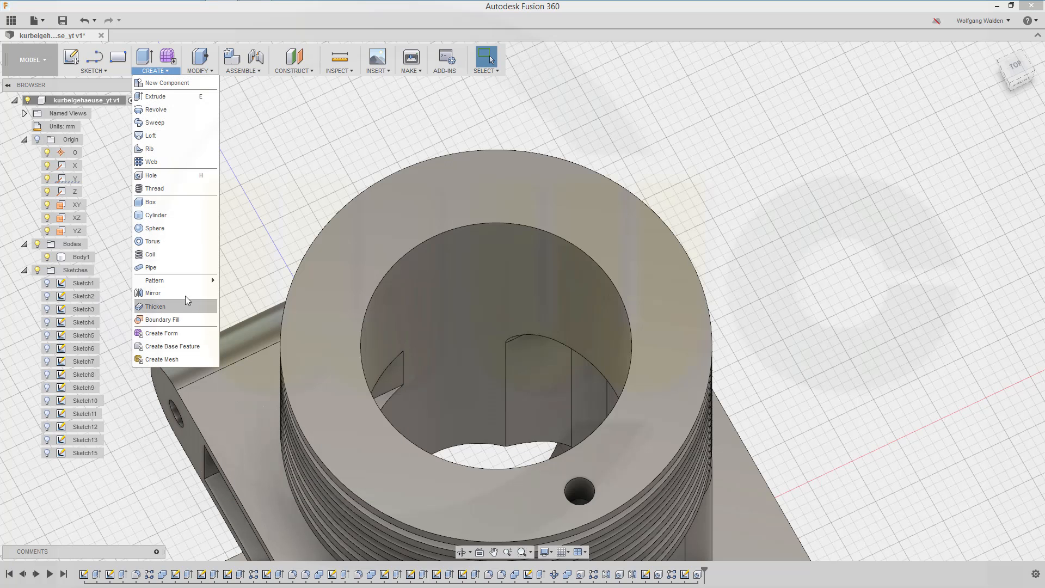
mouse_move(188, 280)
click(232, 295)
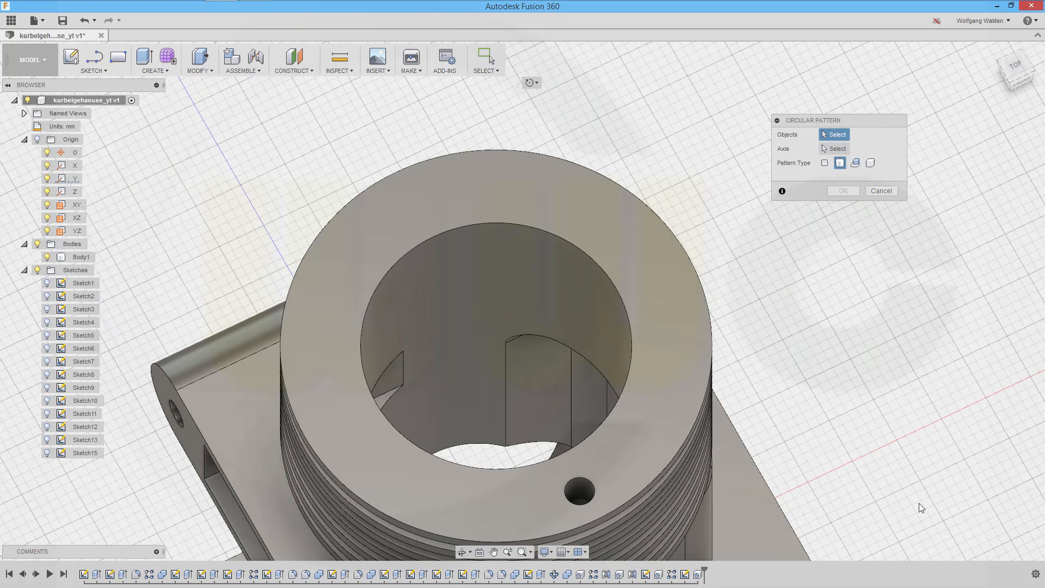
click(825, 163)
click(698, 574)
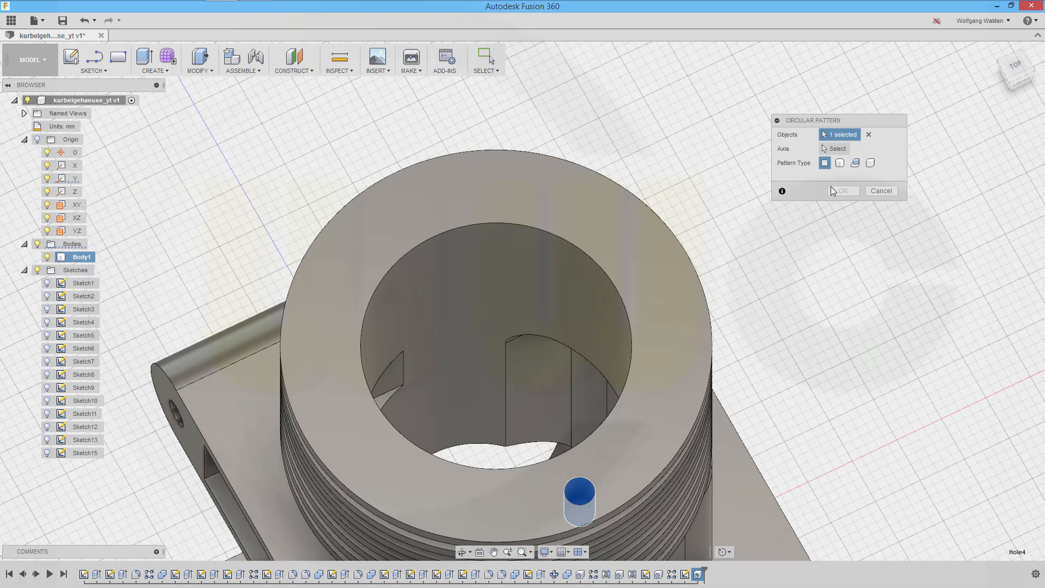
click(833, 149)
middle_drag(745, 452, 729, 281)
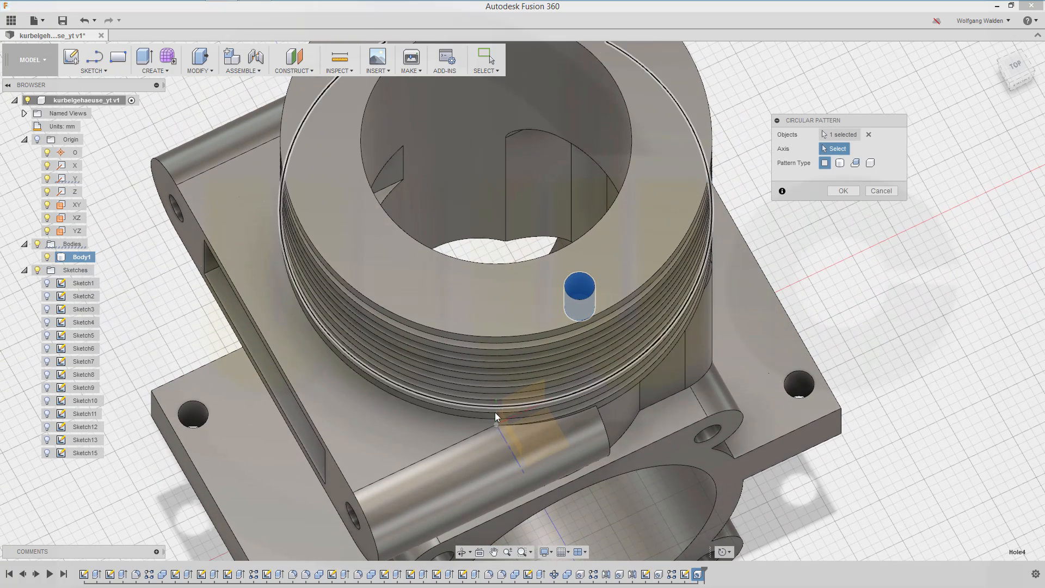
click(71, 179)
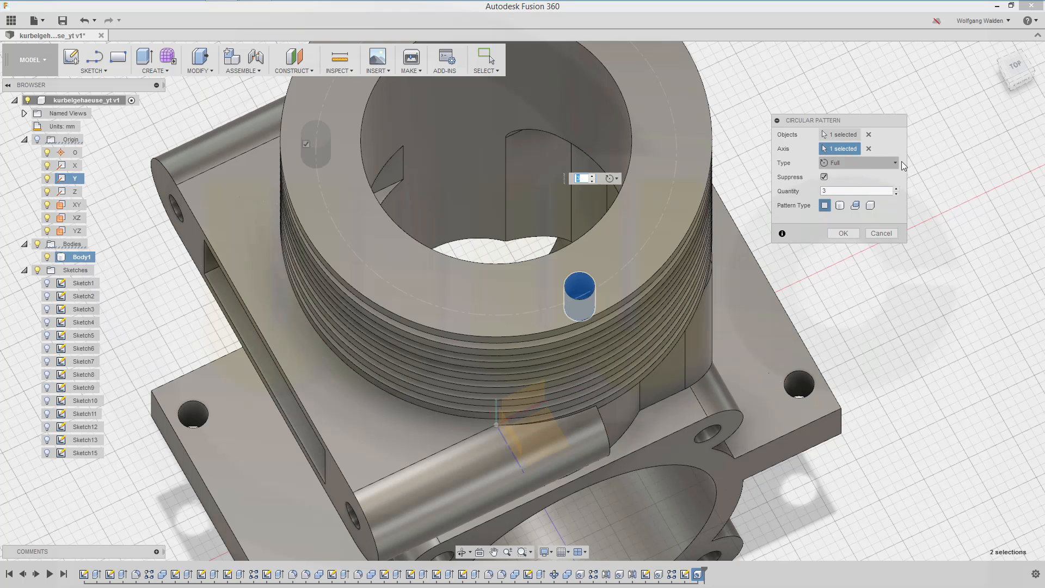
drag(840, 192, 757, 180)
text(6)
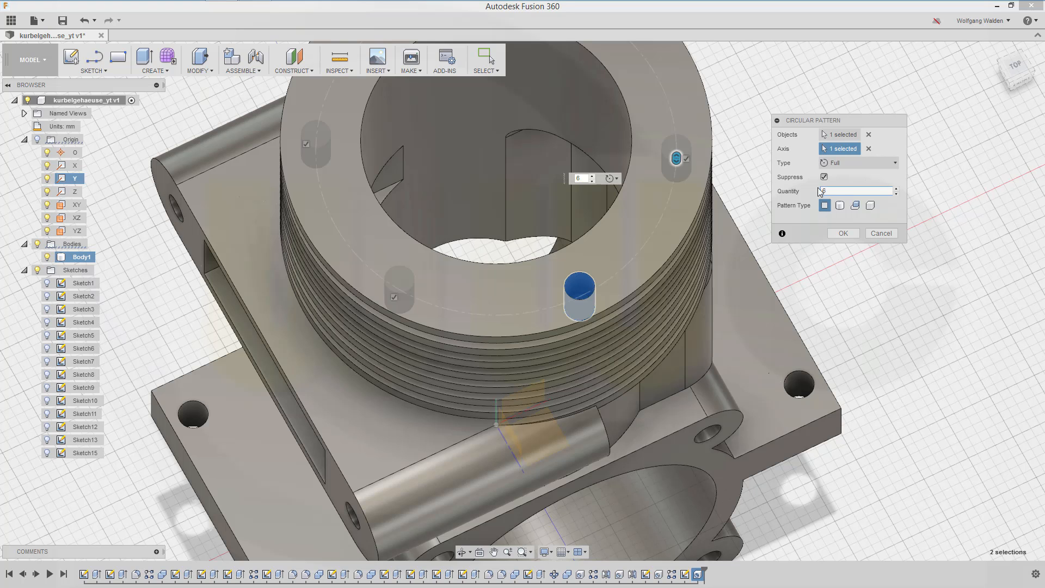
click(842, 234)
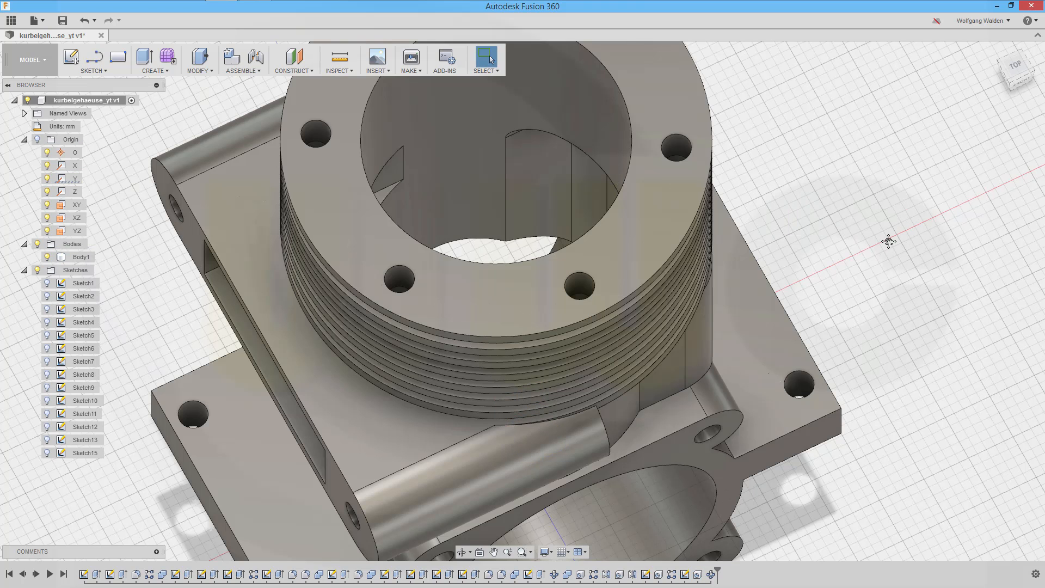
Examine the hole pattern on the cylinder's top face and the whole crankcase.
middle_drag(889, 241, 995, 282)
scroll(601, 349, up, 3)
scroll(600, 349, down, 4)
shift+middle_drag(632, 360, 542, 346)
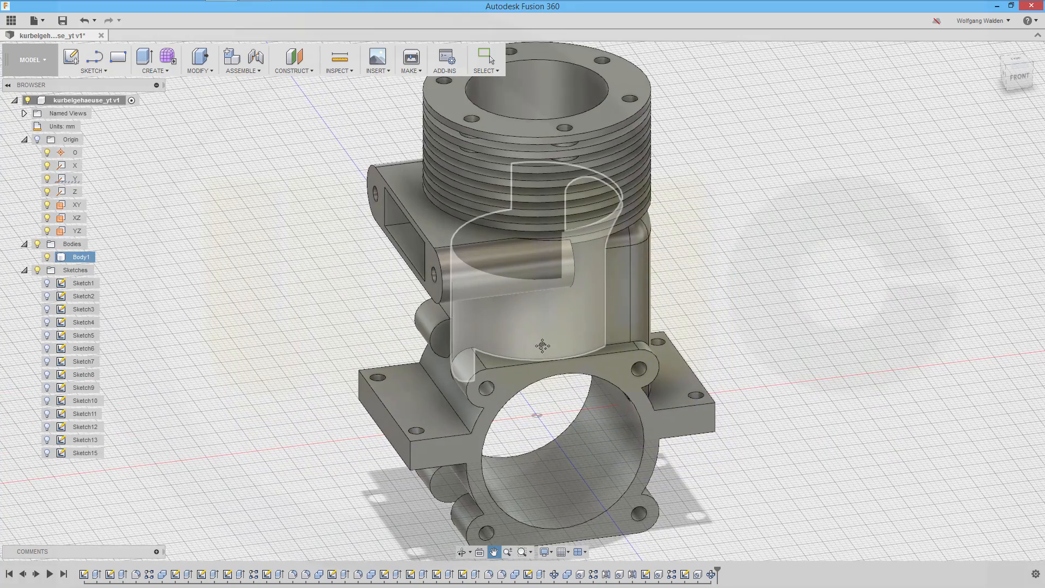
scroll(585, 306, up, 2)
scroll(599, 321, down, 3)
scroll(601, 326, down, 2)
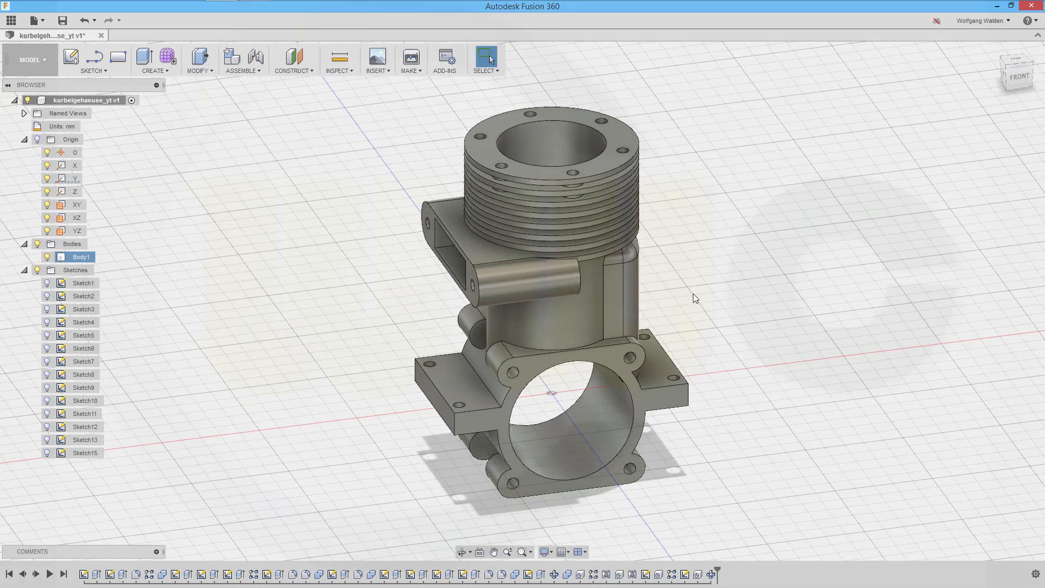